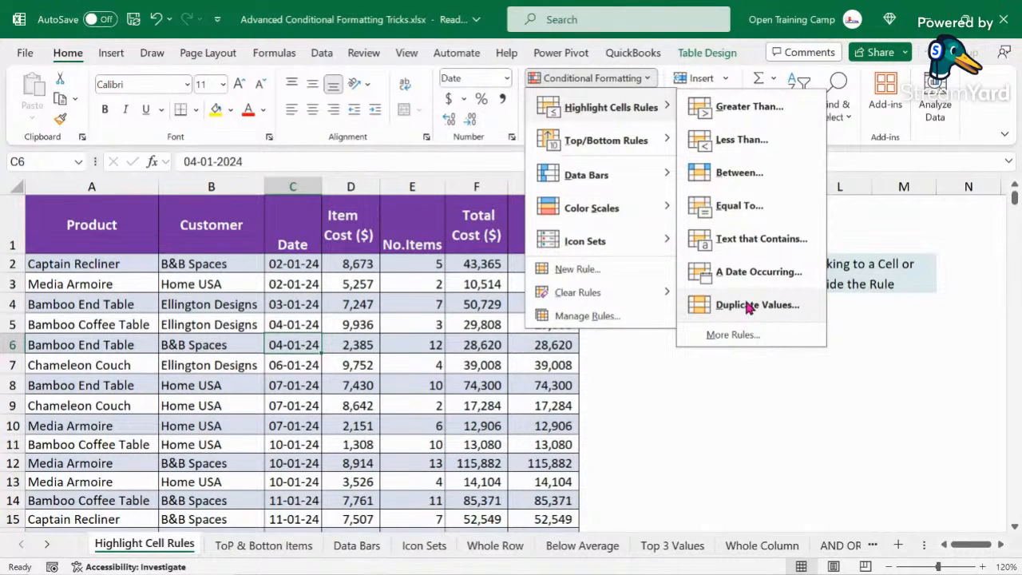
# Review the conditional formatting rule categories and the New Formatting Rule types, including the formula-based one, without creating a rule
pyautogui.moveTo(576, 145)
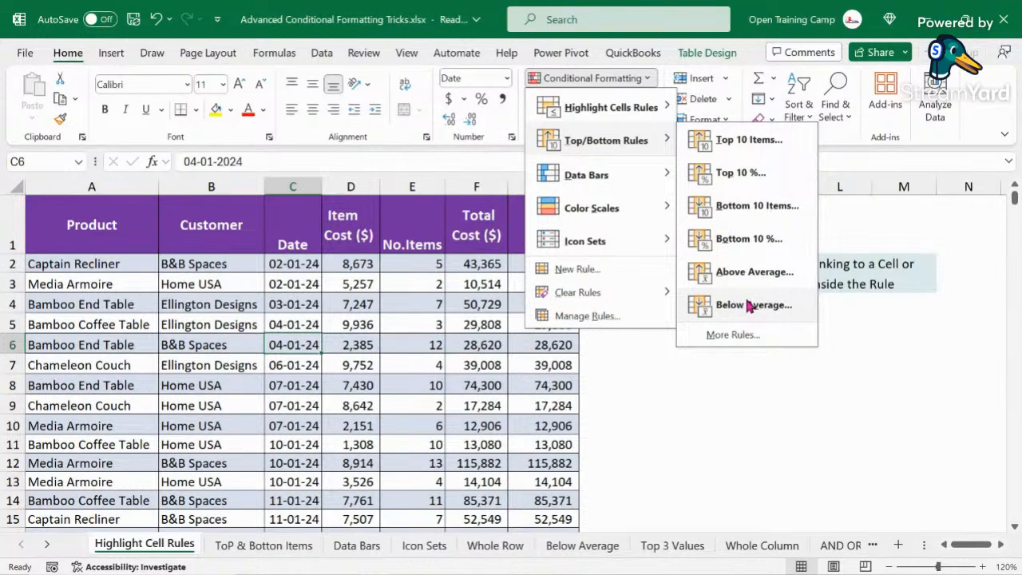
pyautogui.click(716, 343)
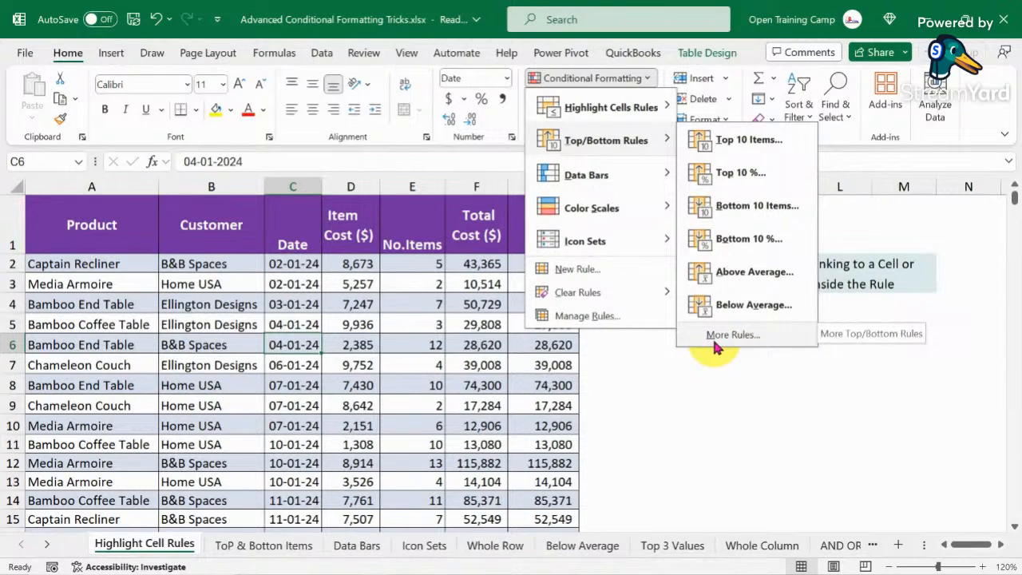
pyautogui.moveTo(611, 184)
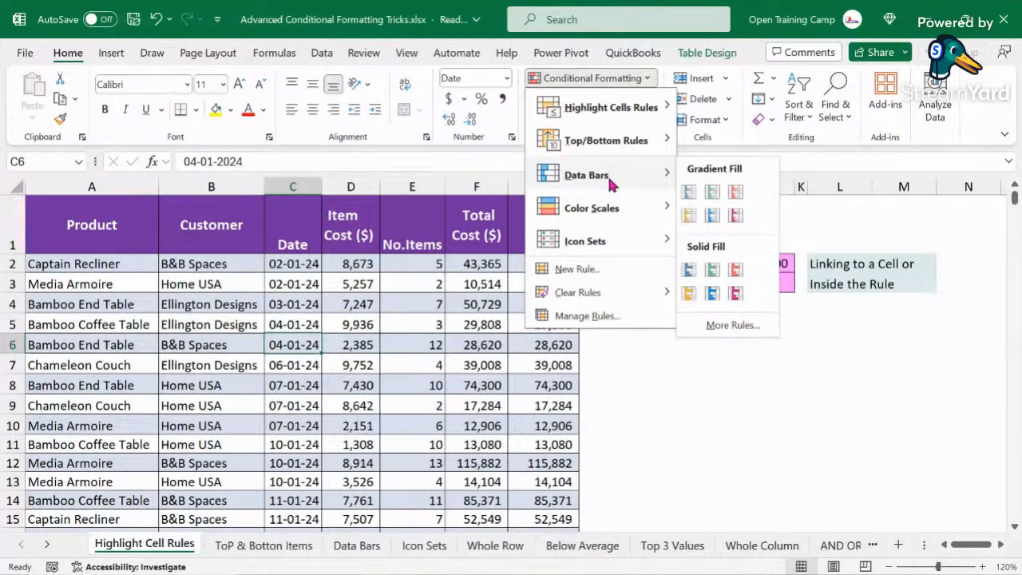
pyautogui.moveTo(583, 221)
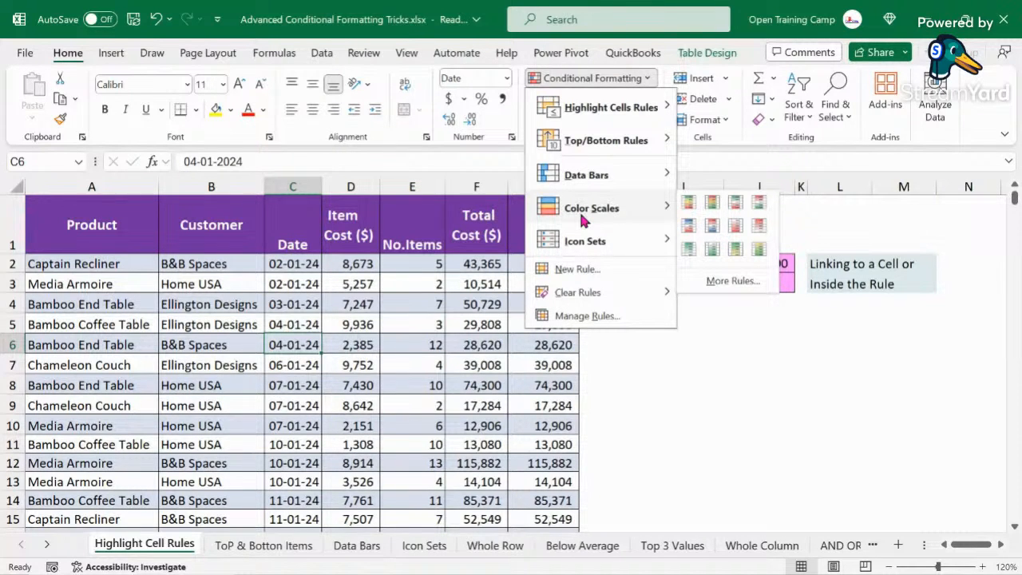
pyautogui.moveTo(572, 250)
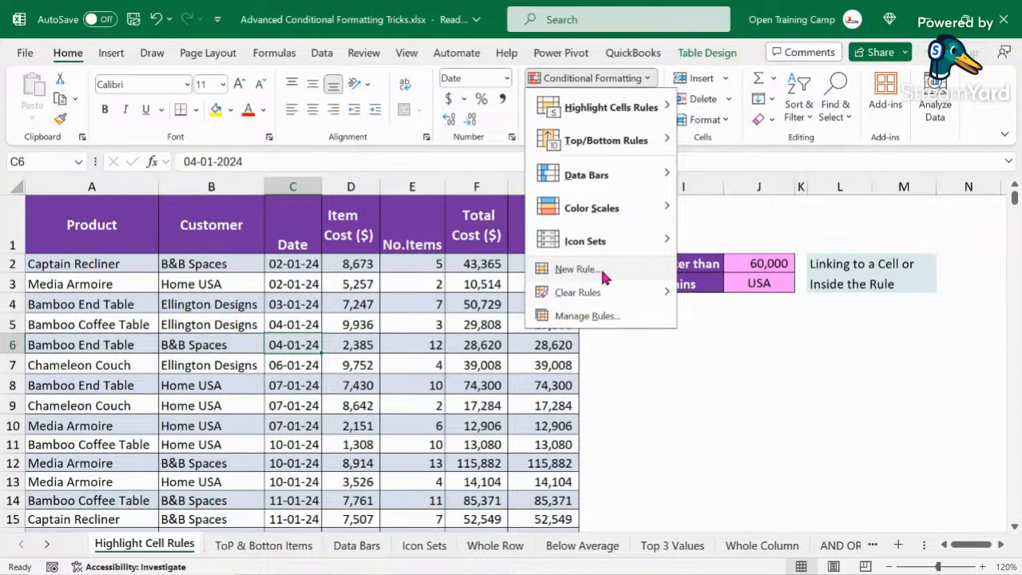
pyautogui.click(575, 271)
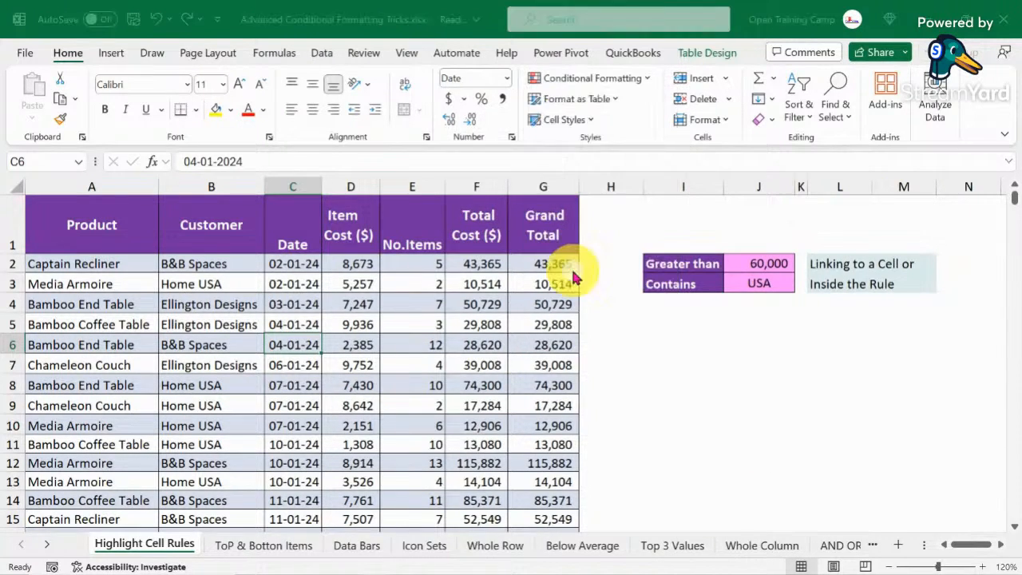
pyautogui.moveTo(493, 190); pyautogui.dragTo(301, 143)
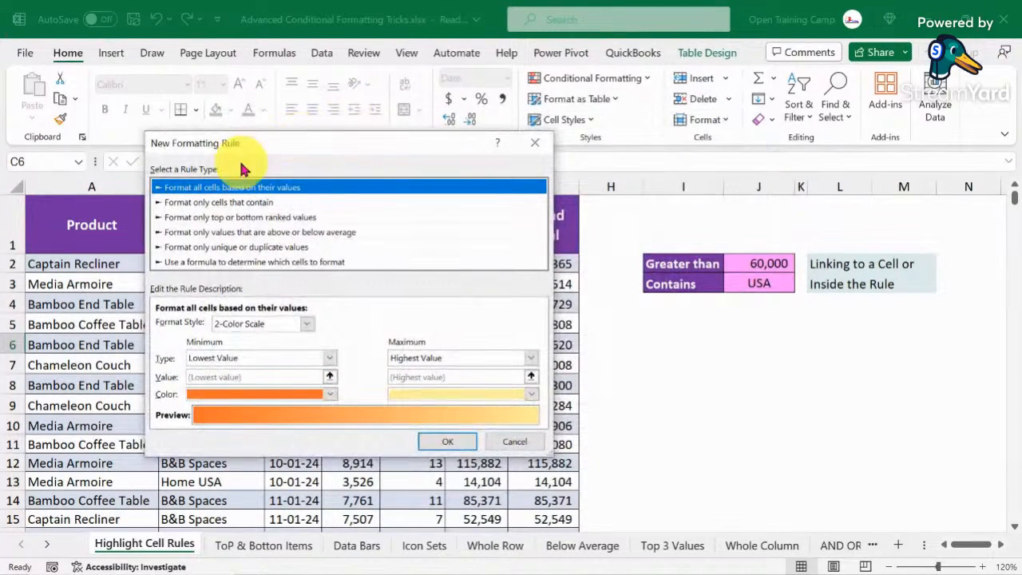
pyautogui.click(230, 264)
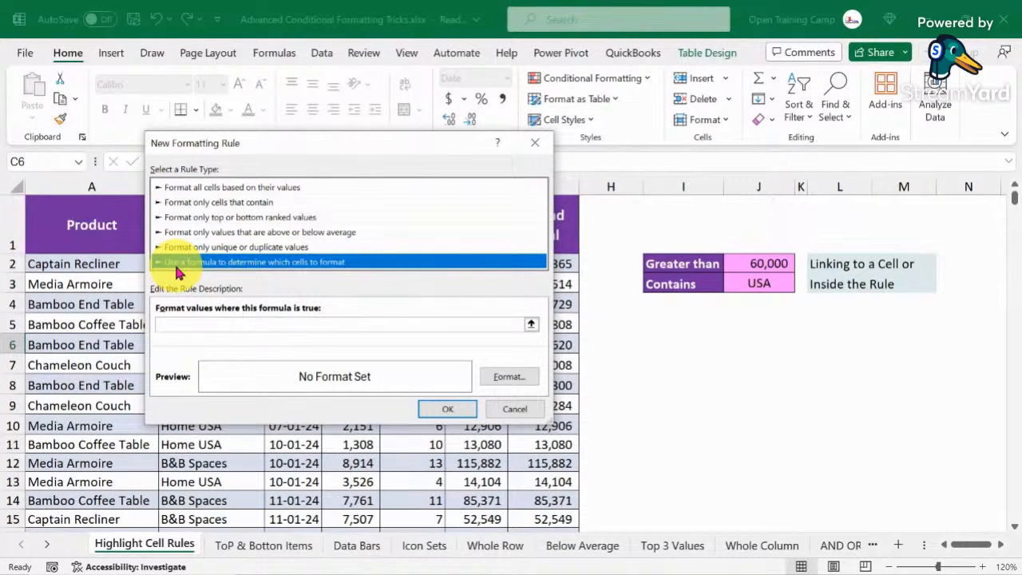
pyautogui.click(169, 325)
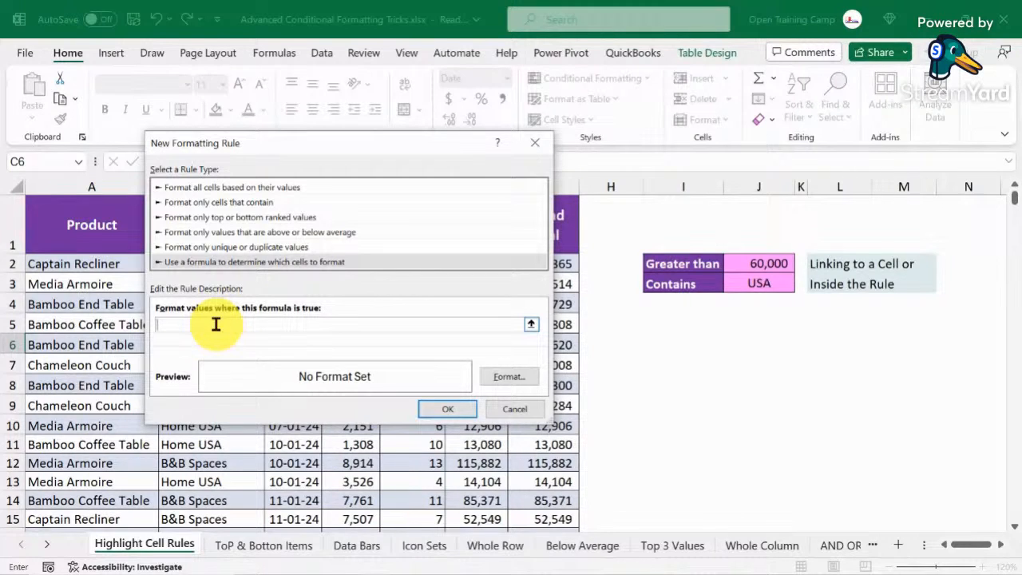
pyautogui.click(518, 409)
pyautogui.click(668, 406)
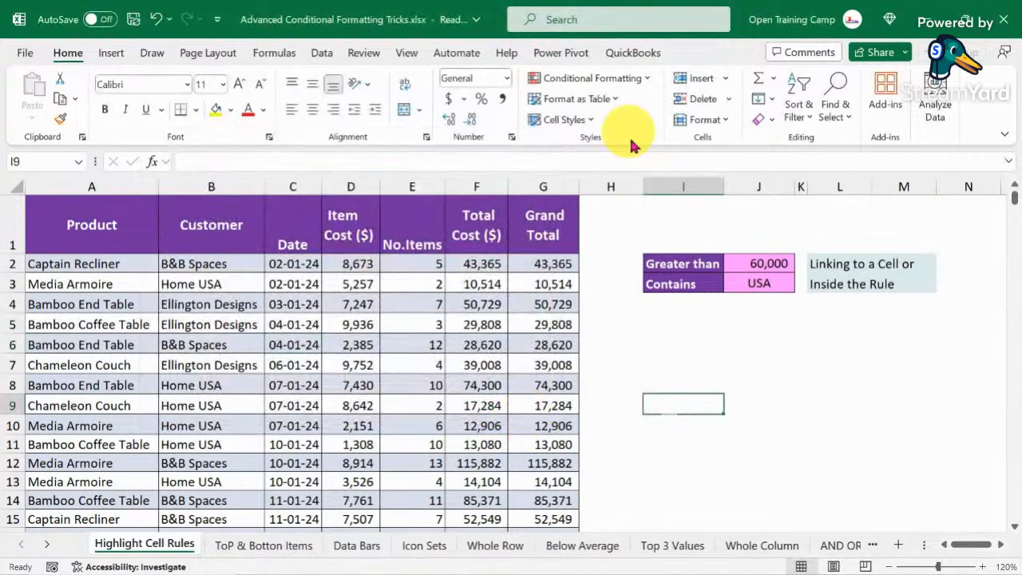
pyautogui.click(601, 79)
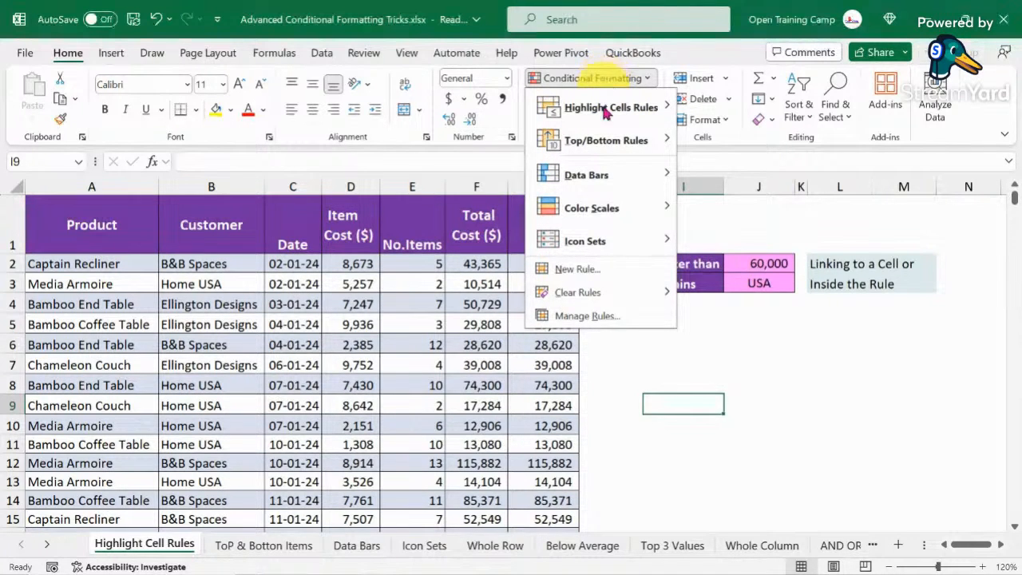
pyautogui.click(702, 369)
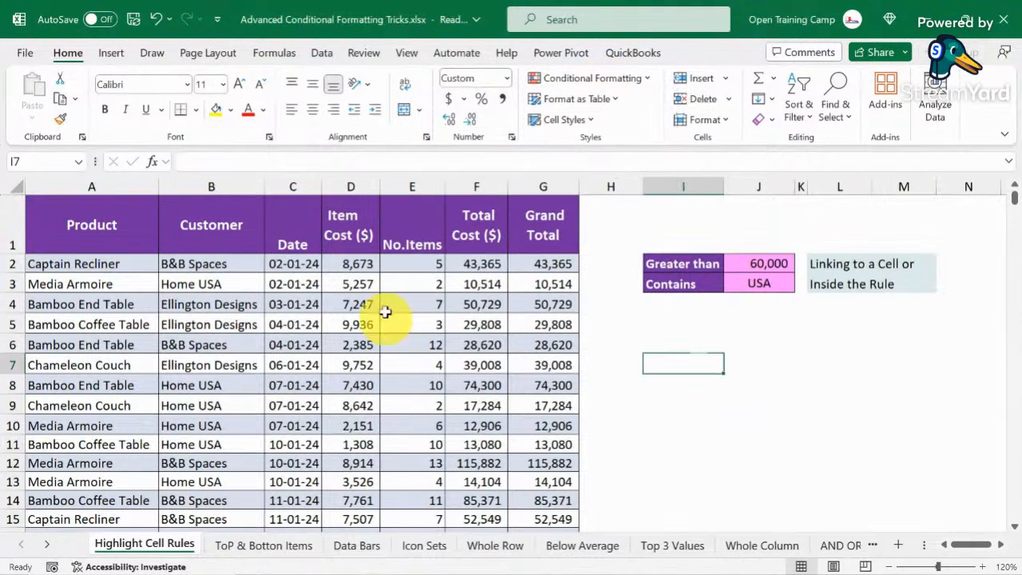
# Review each column of the sales table in turn, from Product through Grand Total
pyautogui.click(69, 185)
pyautogui.click(199, 185)
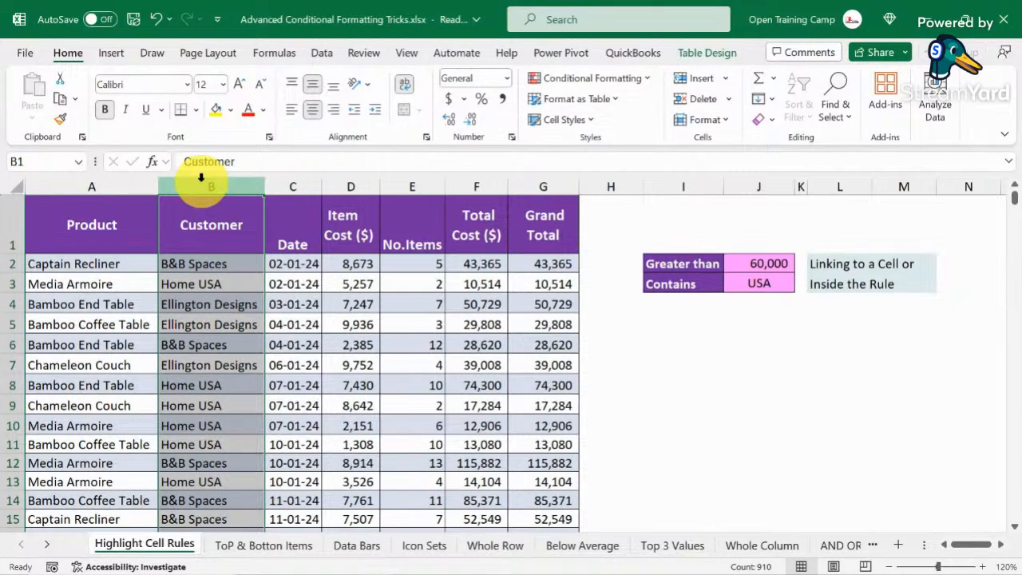
pyautogui.click(109, 186)
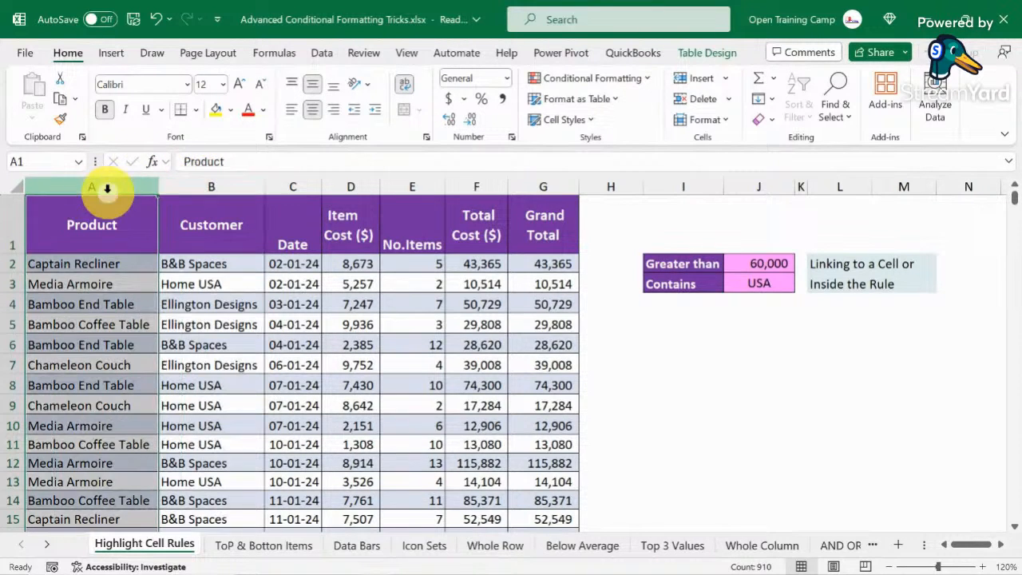
pyautogui.click(232, 188)
pyautogui.click(288, 187)
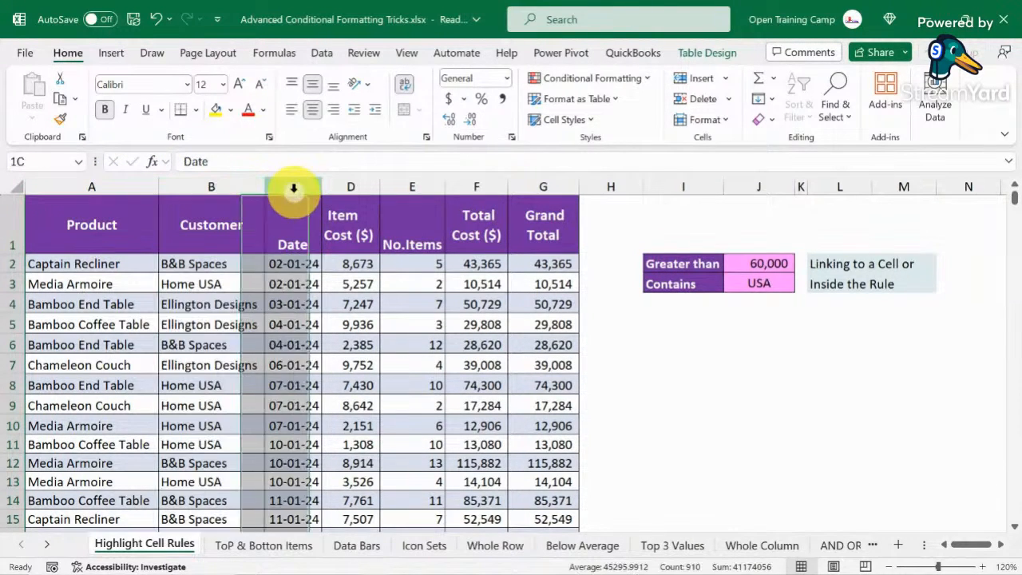
pyautogui.click(348, 187)
pyautogui.click(406, 186)
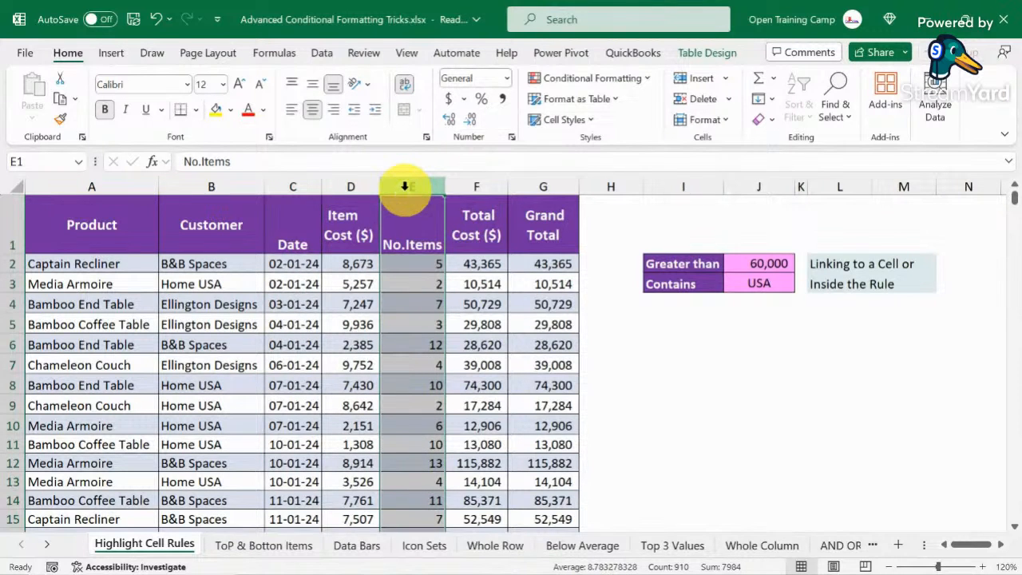
pyautogui.click(476, 186)
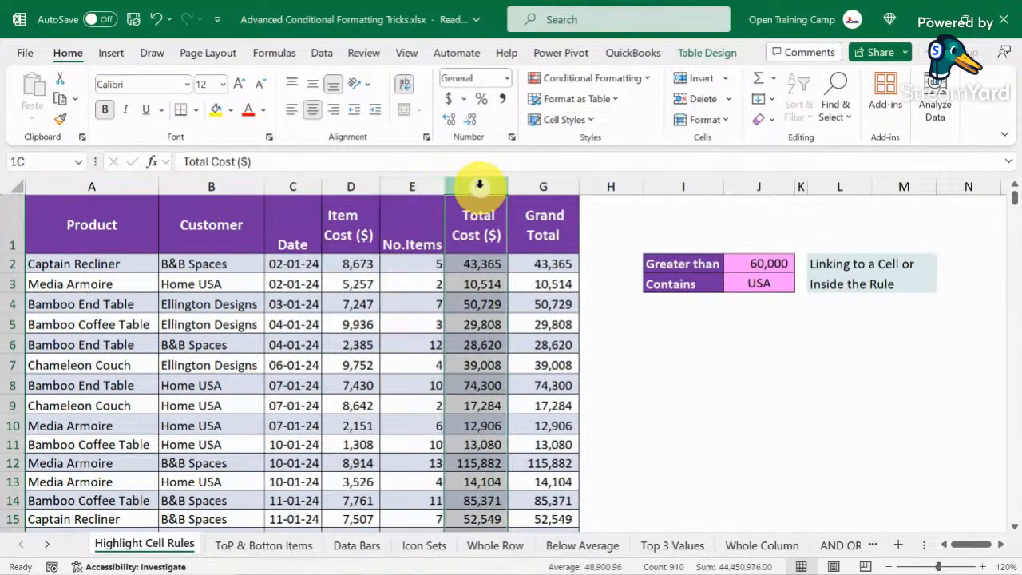
pyautogui.click(542, 184)
pyautogui.click(735, 384)
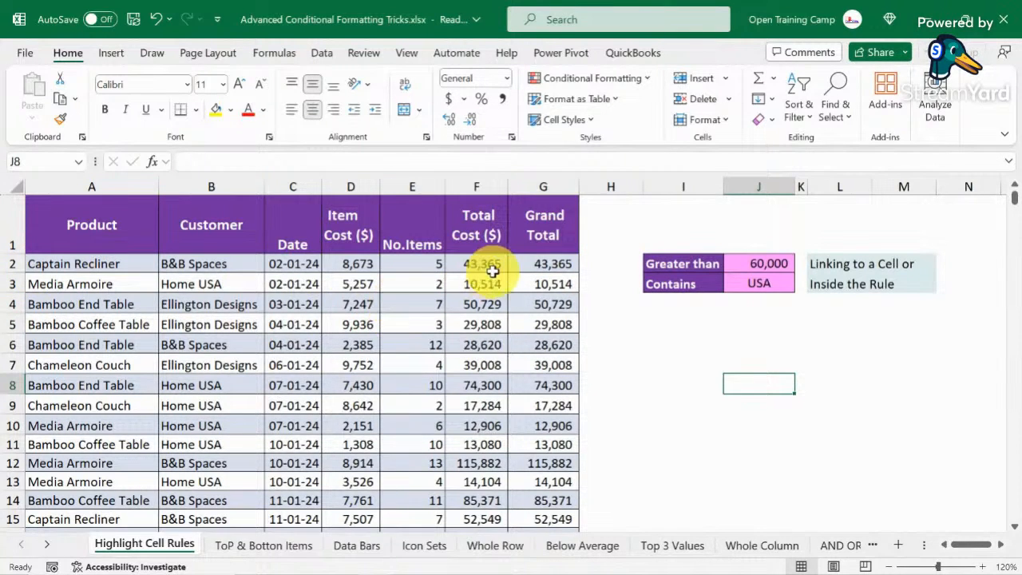
# Inspect the Total Cost and Grand Total columns and the Greater than and Contains criteria cells beside the table
pyautogui.click(475, 187)
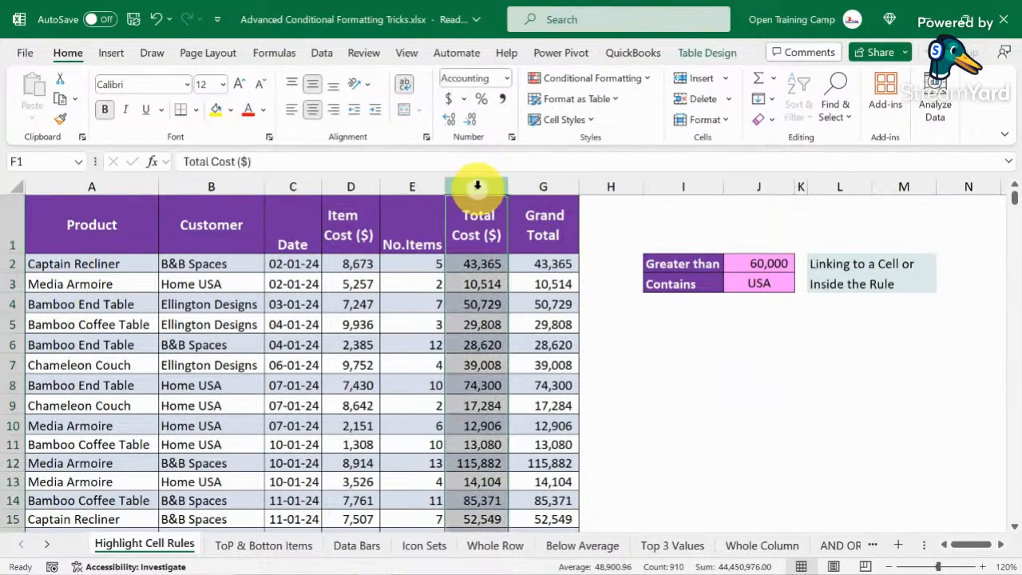
pyautogui.click(543, 186)
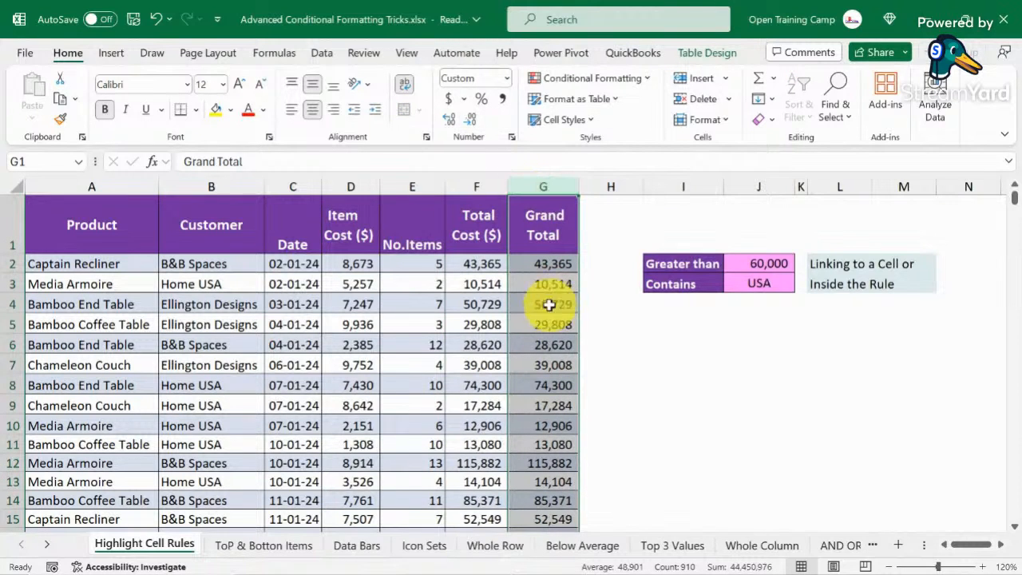
pyautogui.moveTo(757, 264); pyautogui.dragTo(750, 281)
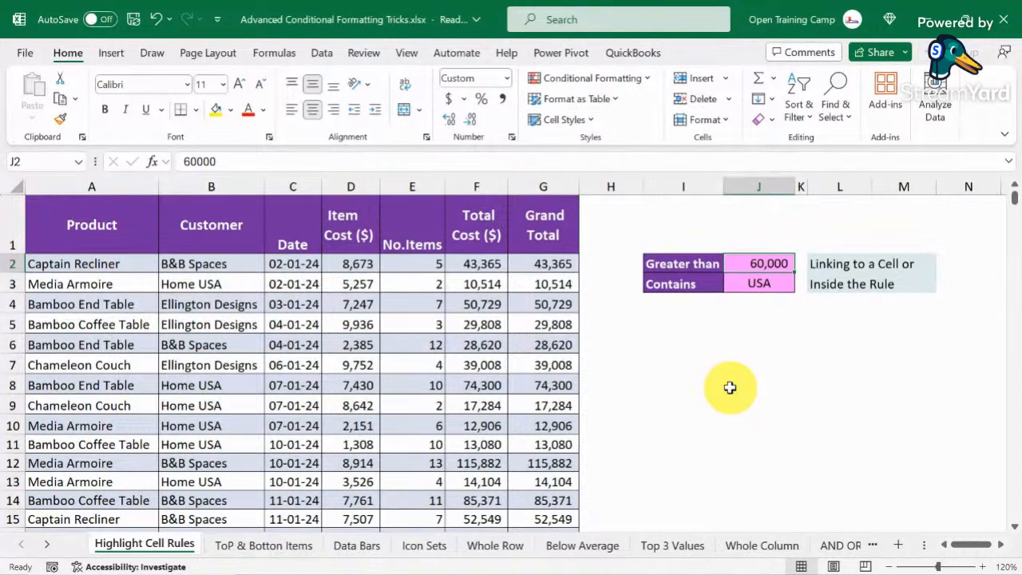
pyautogui.click(650, 287)
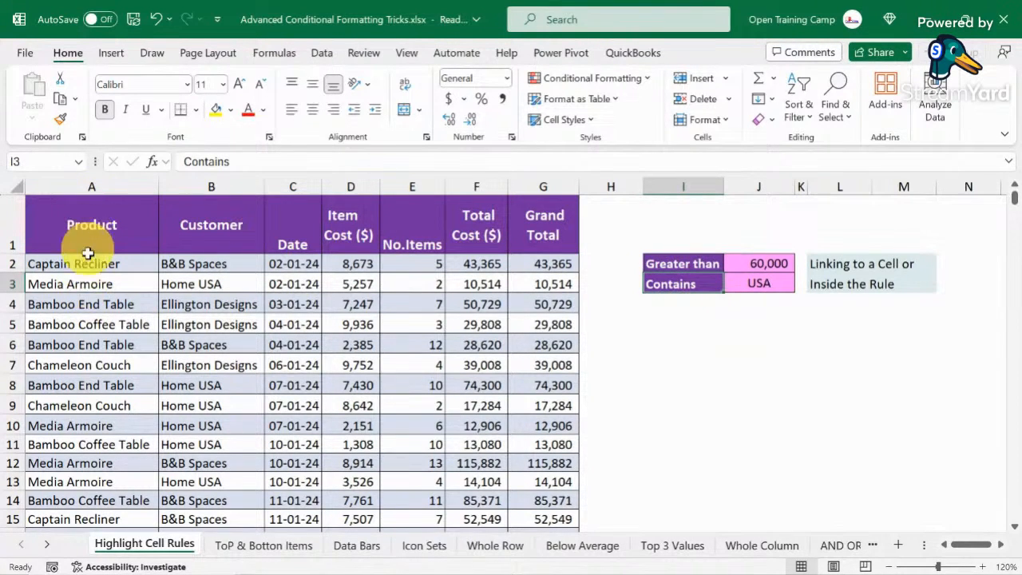
pyautogui.click(767, 283)
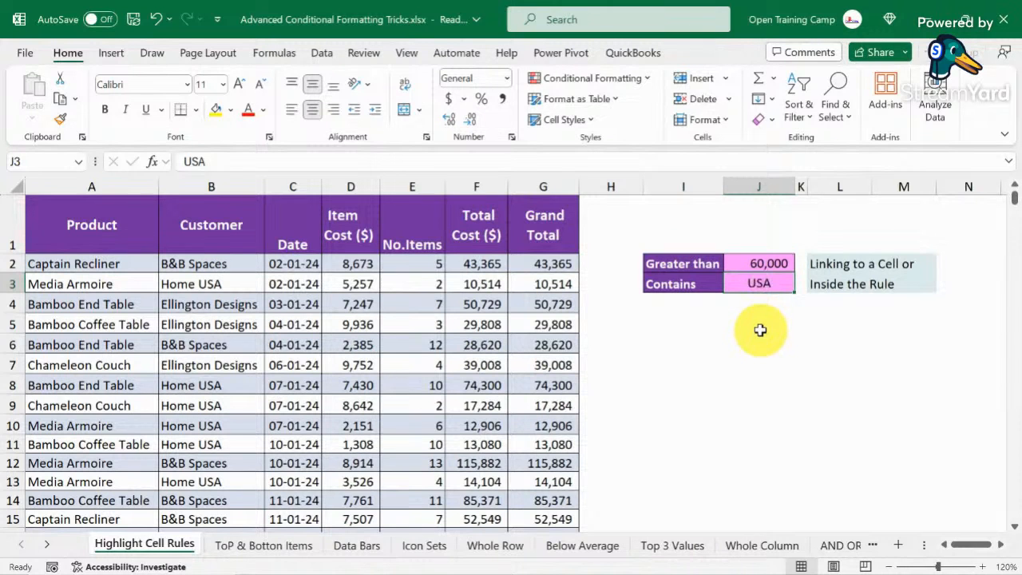
pyautogui.click(287, 340)
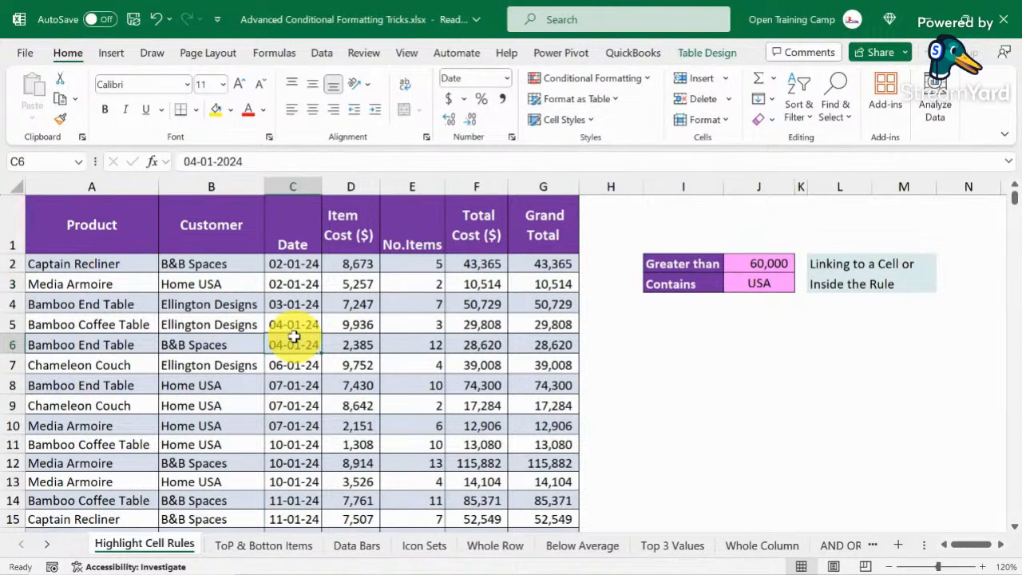
pyautogui.click(611, 385)
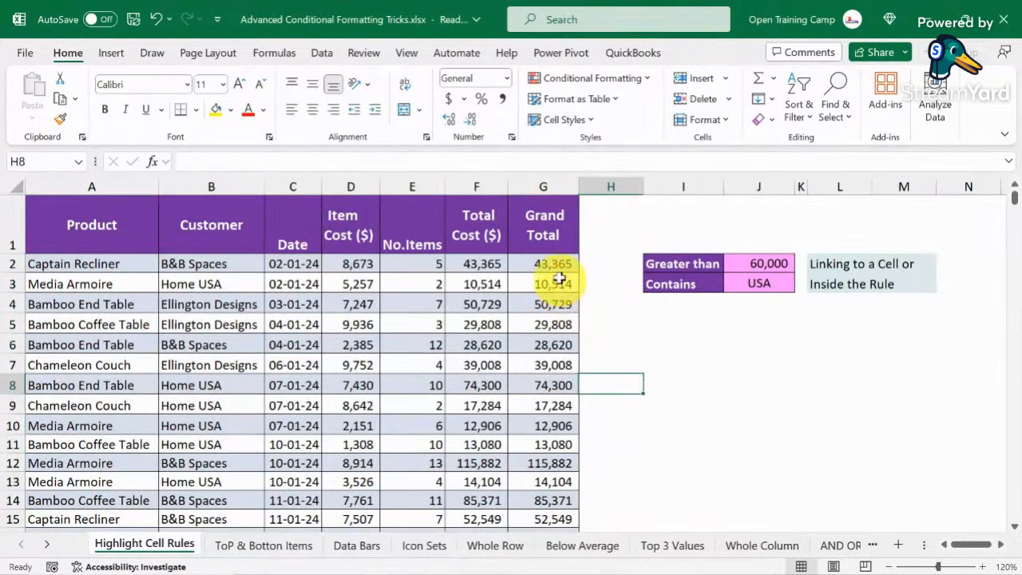
# Set up a Greater Than highlight rule on the Grand Total column's data, linking its threshold to cell J2
pyautogui.click(539, 195)
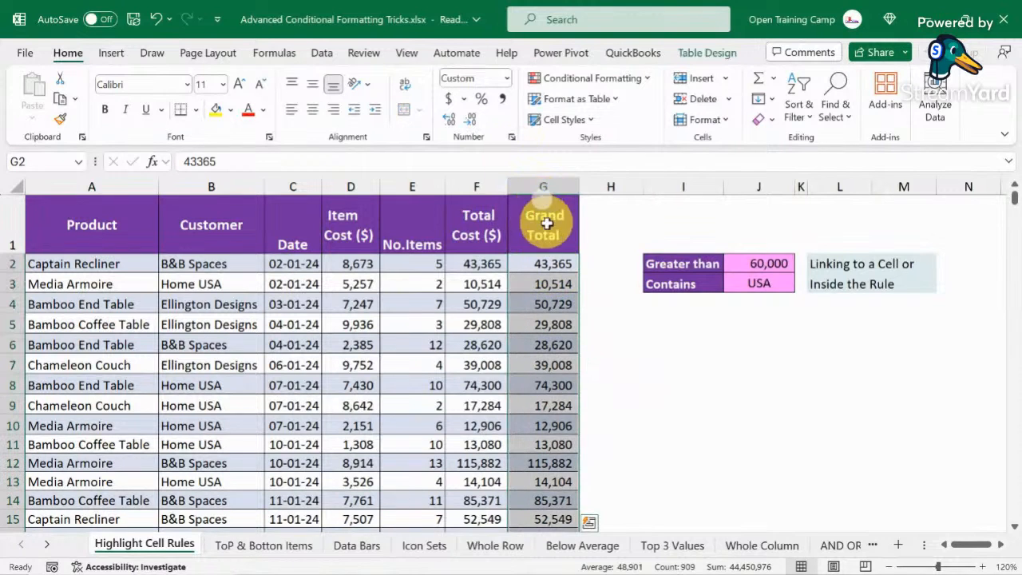
pyautogui.click(616, 79)
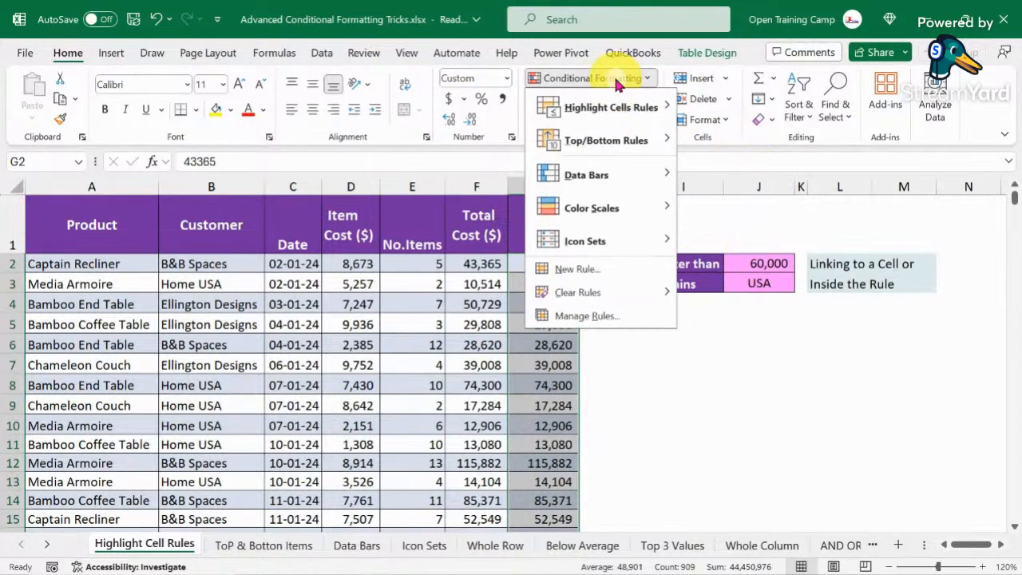
pyautogui.moveTo(610, 107)
pyautogui.click(719, 107)
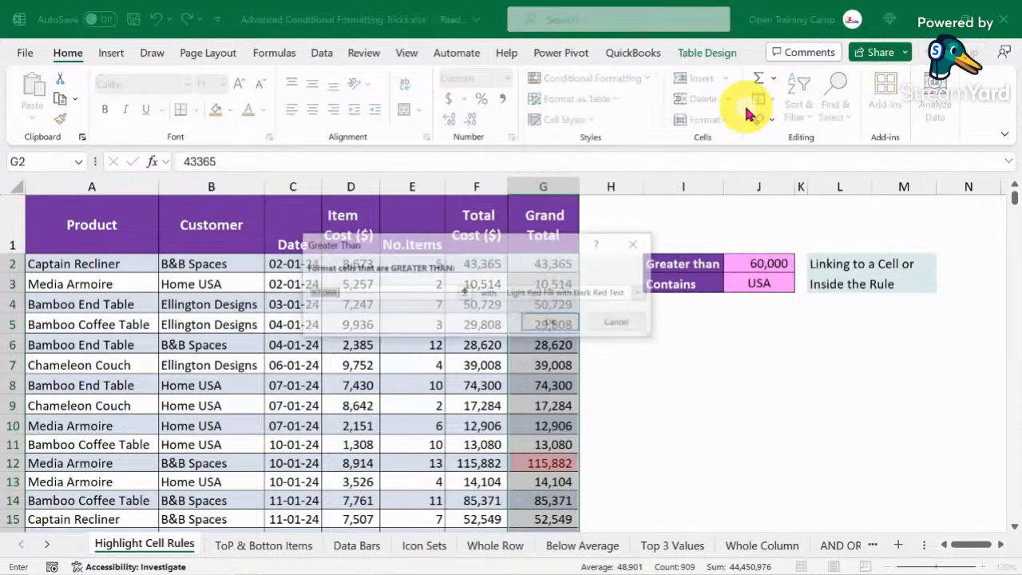
pyautogui.moveTo(473, 246); pyautogui.dragTo(347, 360)
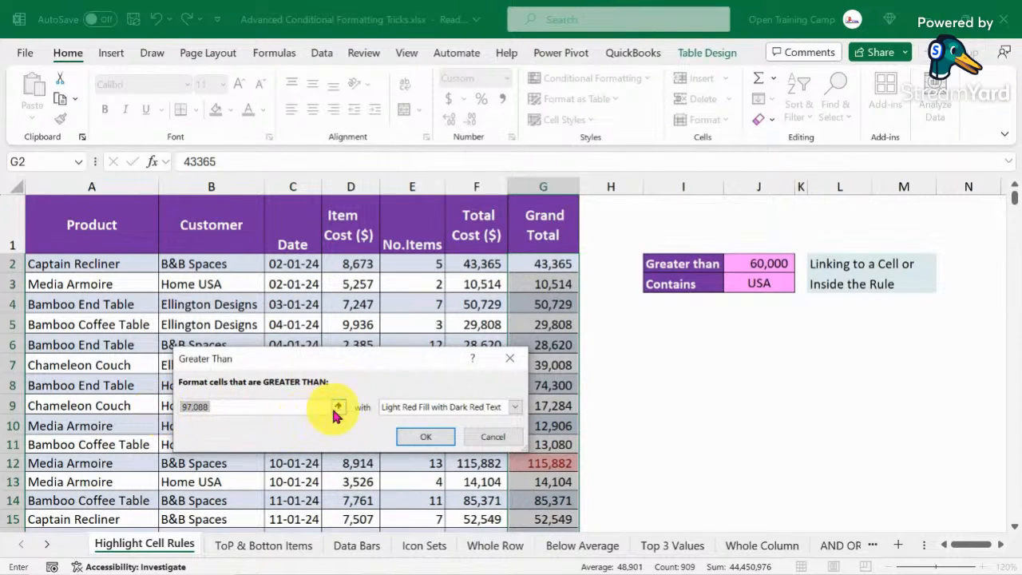
pyautogui.click(768, 263)
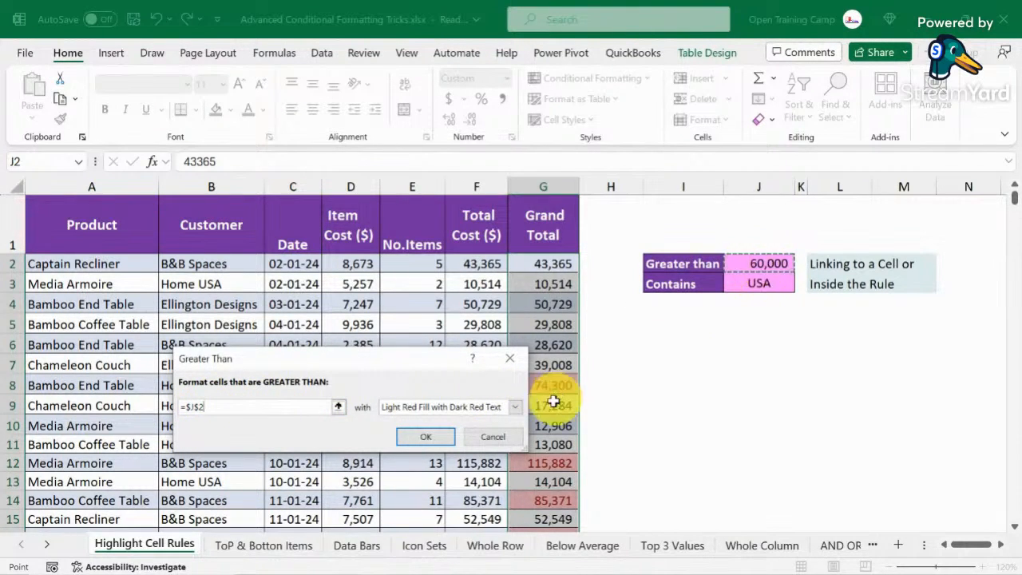
# Try the Yellow Fill with Dark Yellow Text and Light Red Fill presets for the linked Greater Than rule
pyautogui.moveTo(398, 369); pyautogui.dragTo(401, 303)
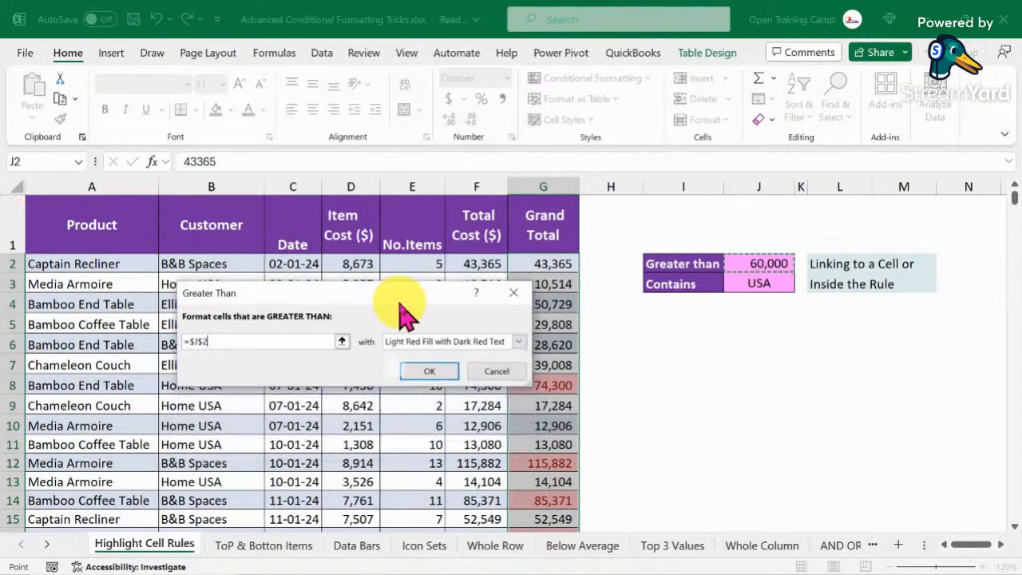
pyautogui.click(519, 342)
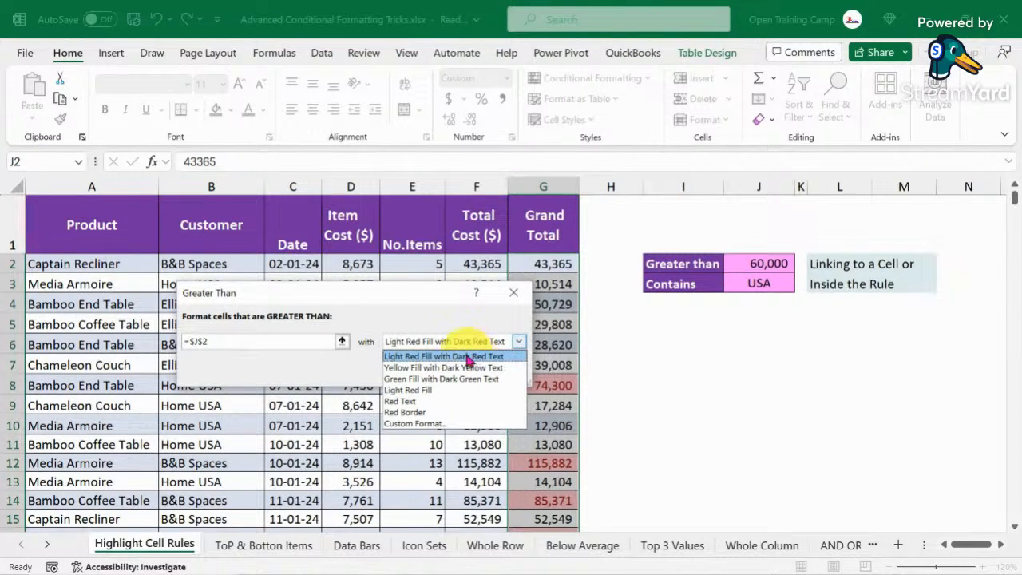
pyautogui.click(447, 368)
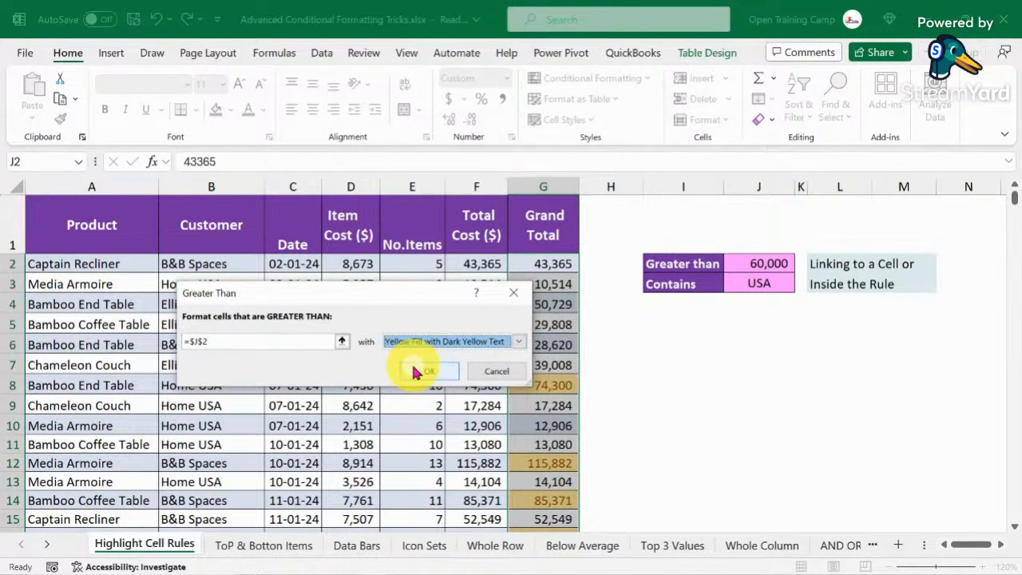
pyautogui.click(519, 341)
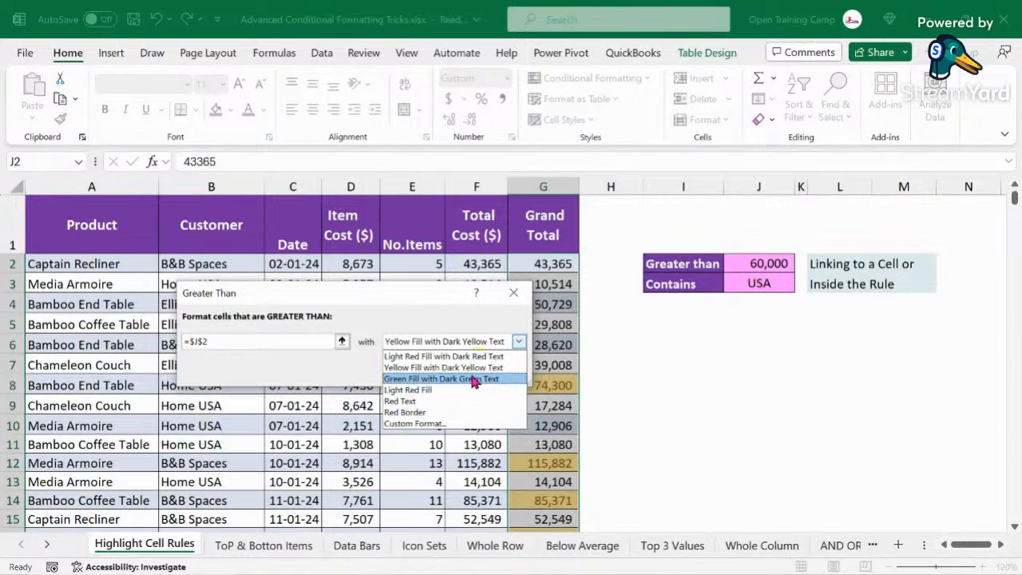
pyautogui.click(408, 389)
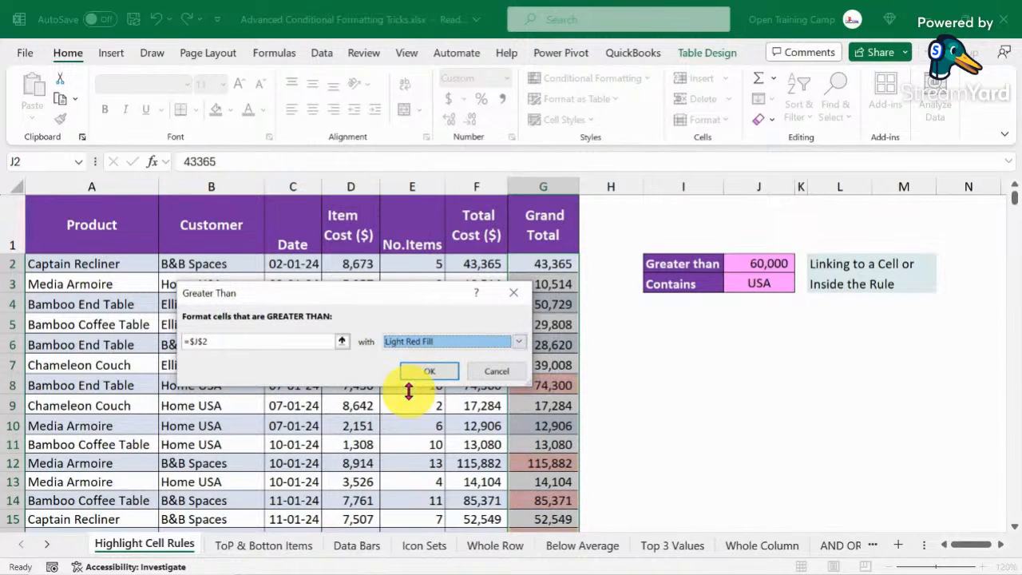
# Give the linked Greater Than rule a custom format with an orange fill and apply it to the Grand Total column
pyautogui.click(519, 341)
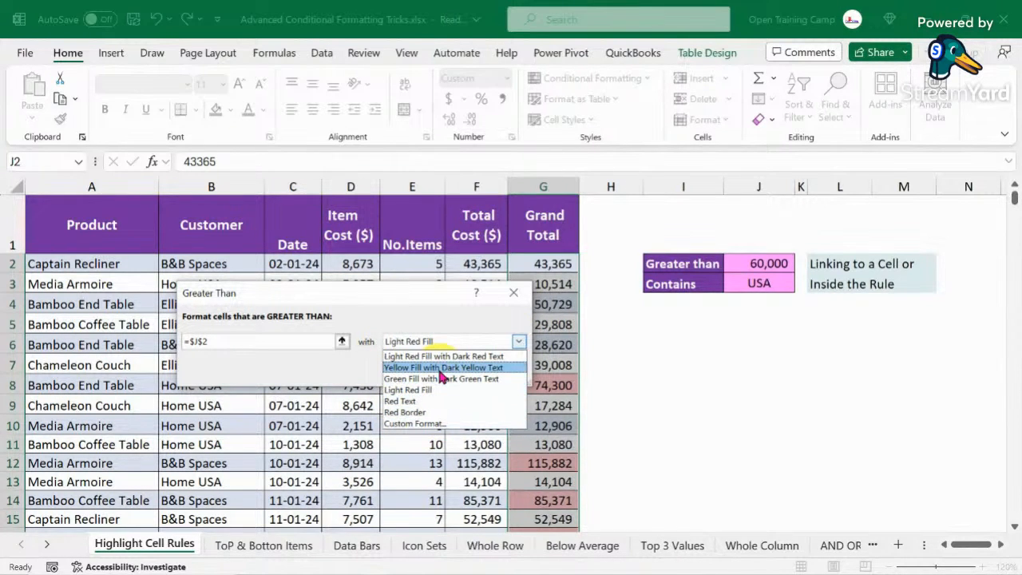
pyautogui.click(422, 425)
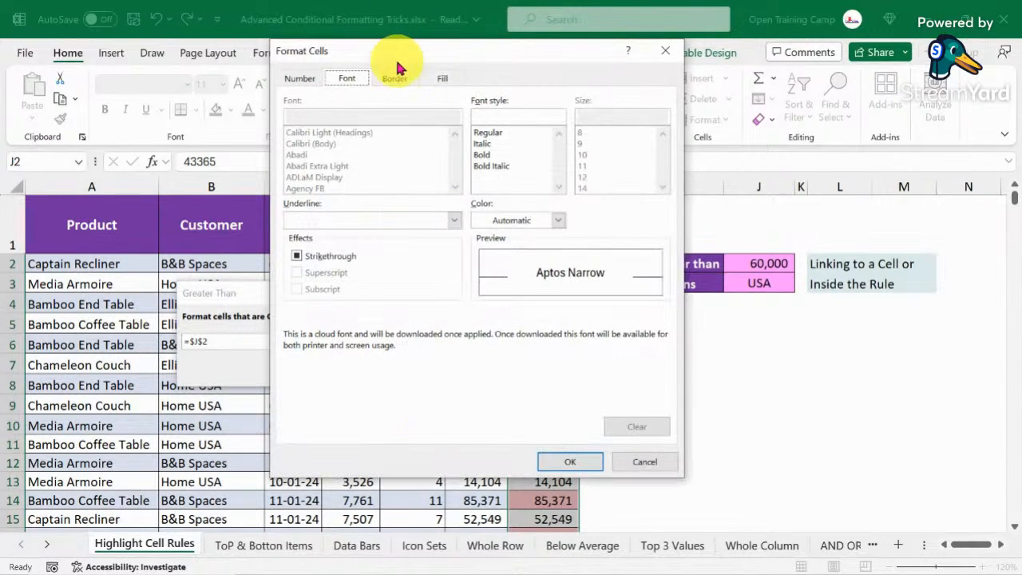
pyautogui.moveTo(406, 57); pyautogui.dragTo(372, 105)
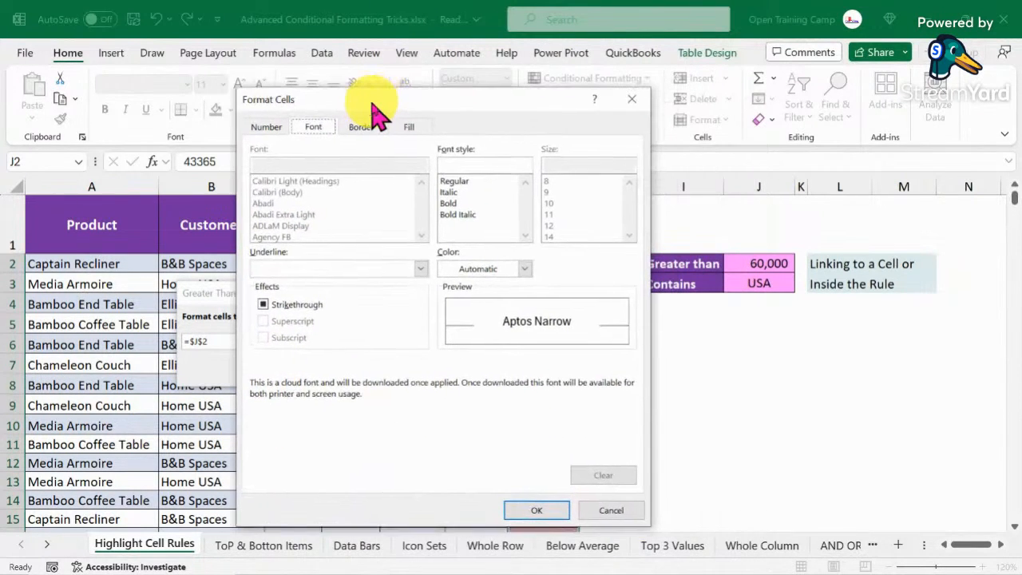
pyautogui.click(365, 129)
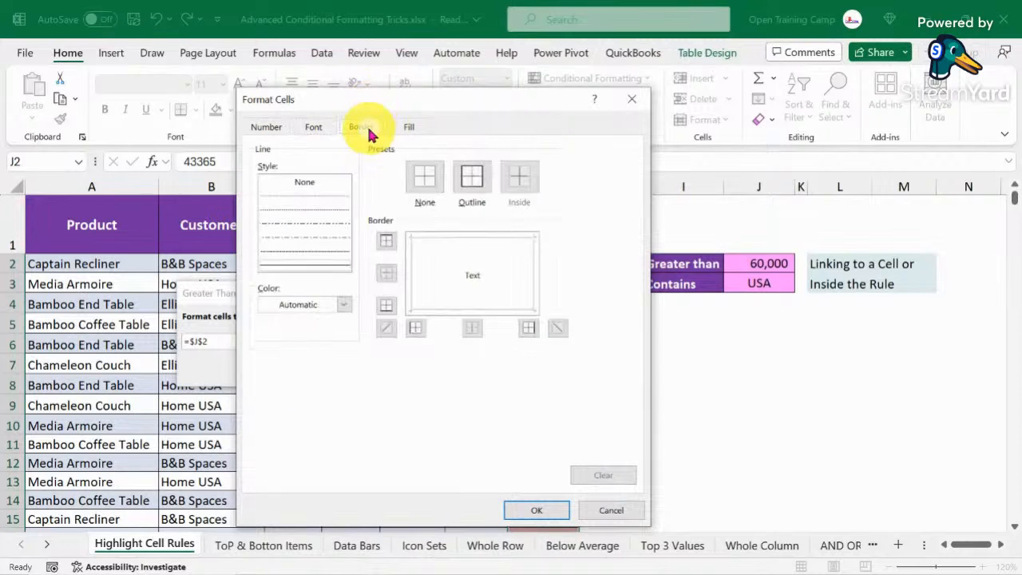
pyautogui.click(411, 130)
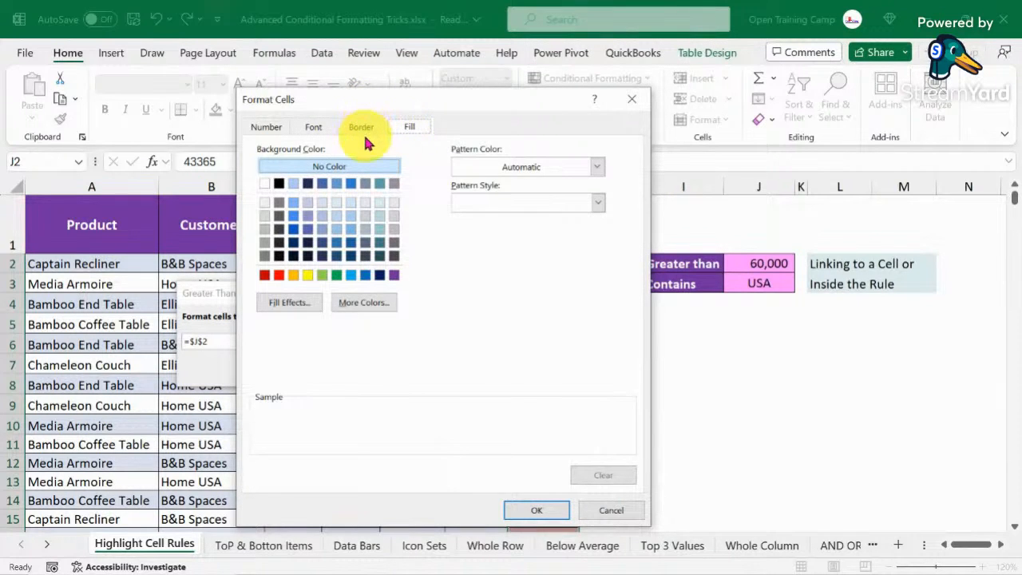
pyautogui.click(293, 275)
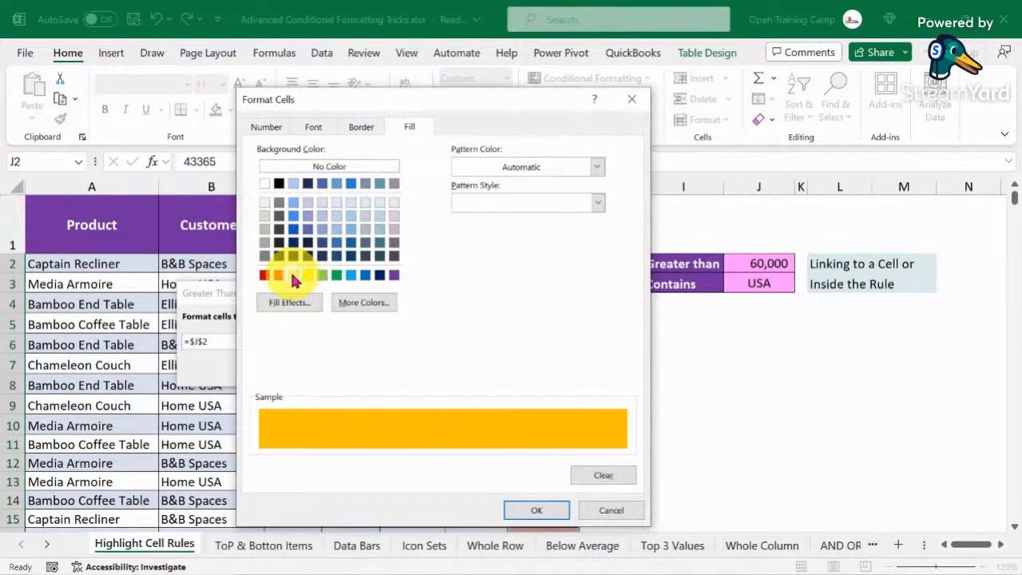
pyautogui.click(533, 509)
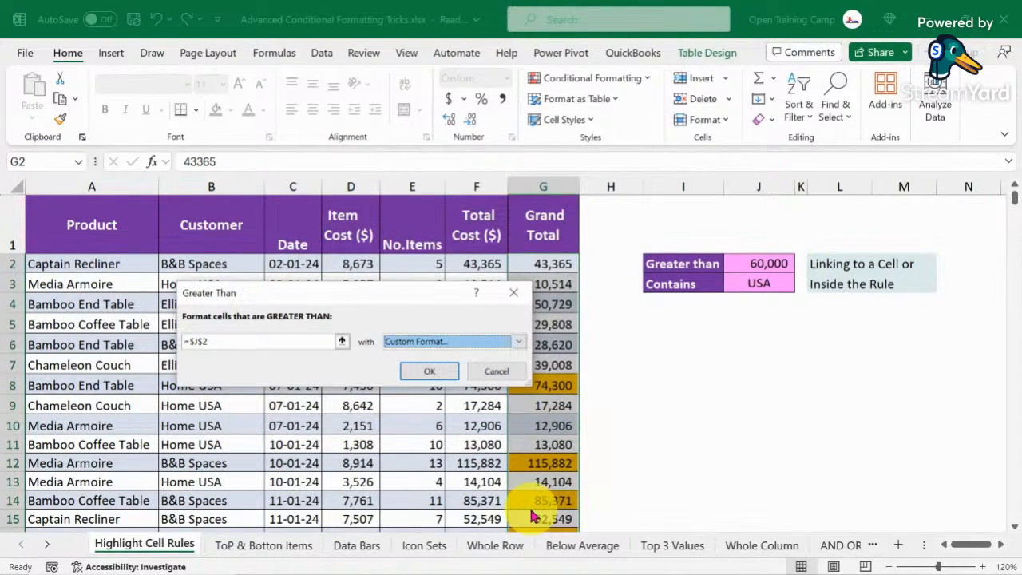
pyautogui.click(429, 372)
# Review which Grand Total values are highlighted down the length of the table
pyautogui.click(741, 405)
pyautogui.scroll(-3, 479, 367)
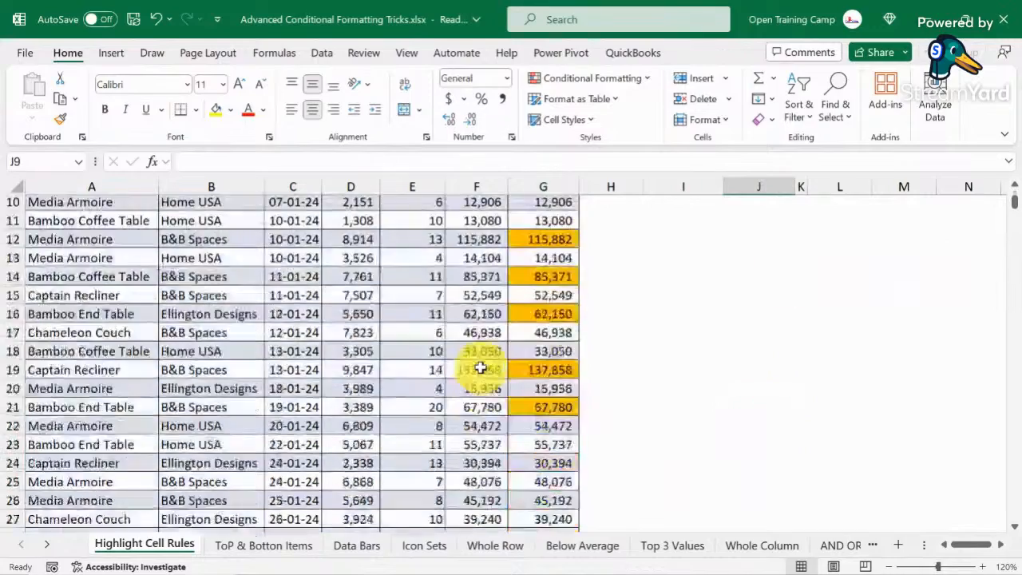
pyautogui.scroll(-10, 475, 367)
pyautogui.scroll(9, 463, 367)
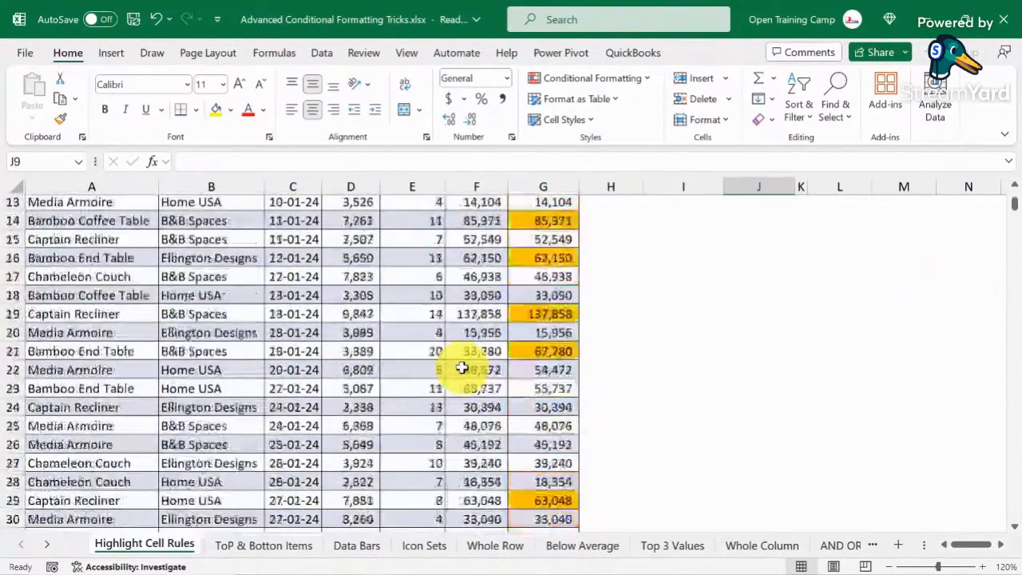
pyautogui.scroll(4, 462, 367)
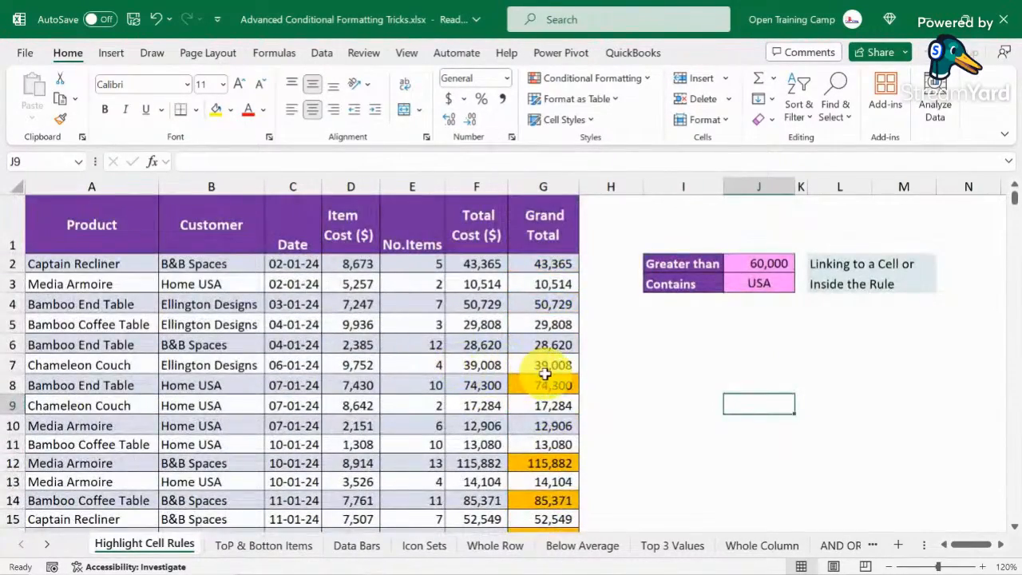
pyautogui.scroll(-4, 544, 373)
pyautogui.scroll(4, 544, 373)
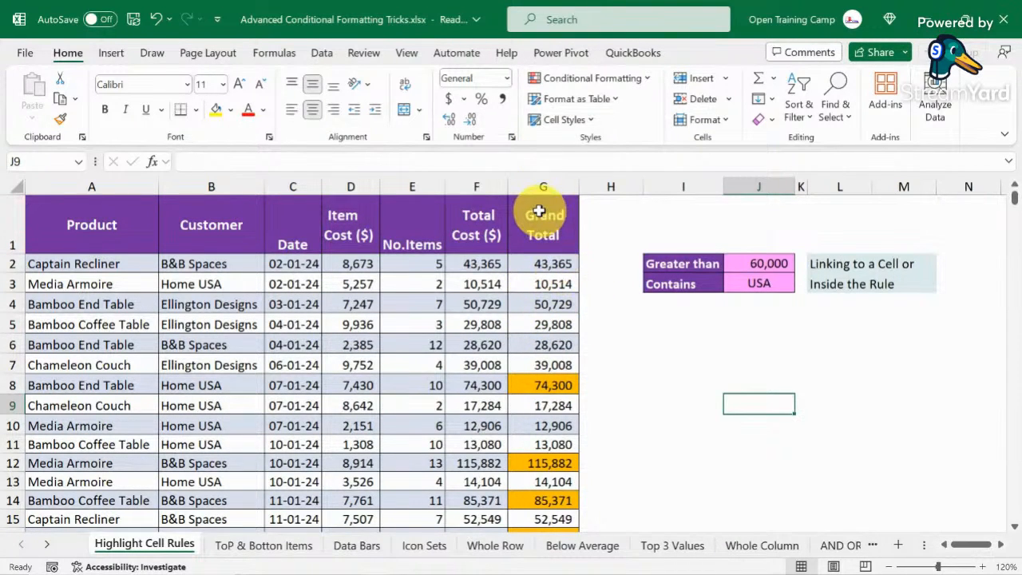
# Remove the linked highlight and set up a Greater Than rule on the Grand Total data with a fixed threshold of 60000
pyautogui.click(540, 211)
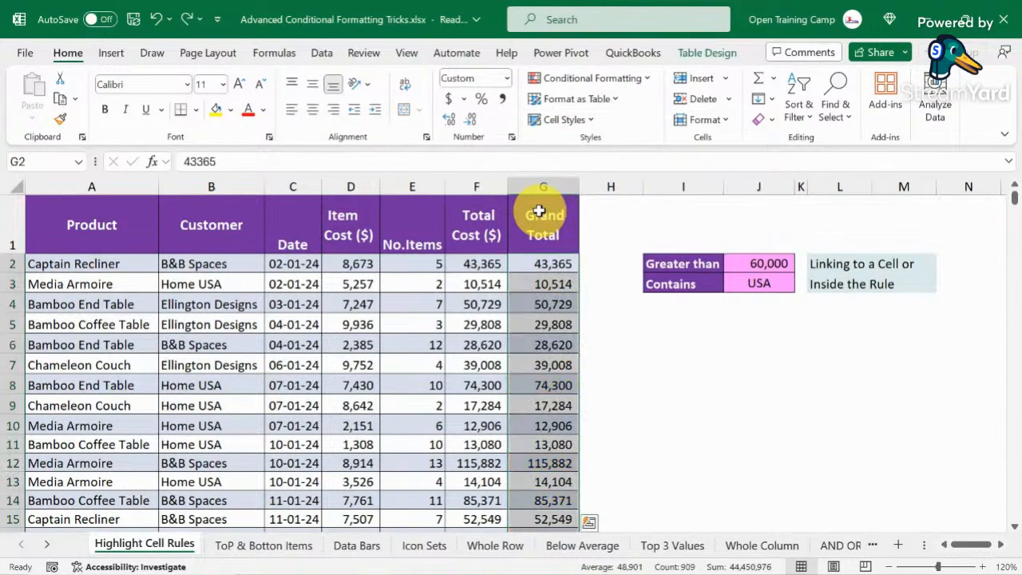
pyautogui.click(598, 80)
pyautogui.moveTo(613, 107)
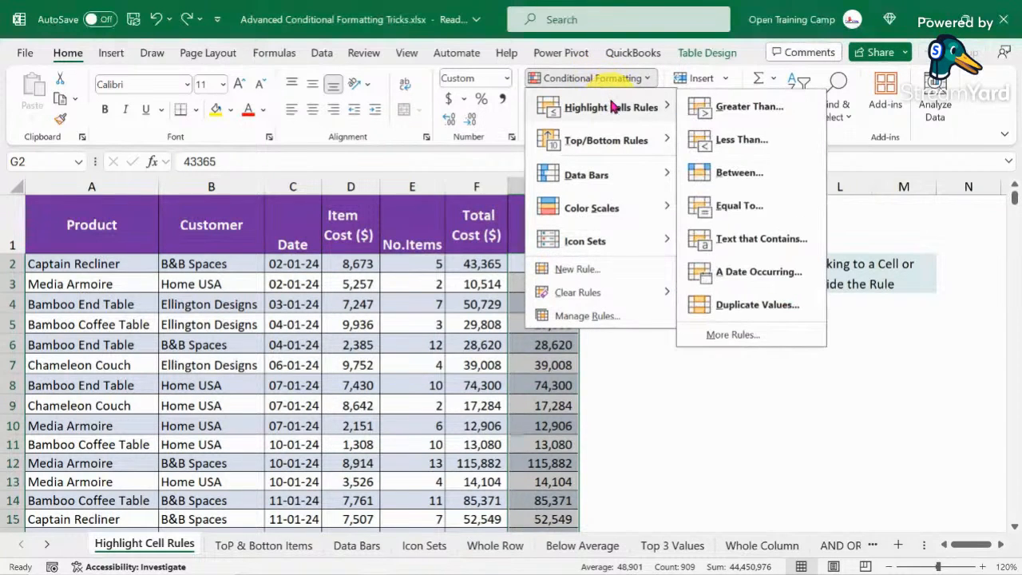
pyautogui.click(749, 106)
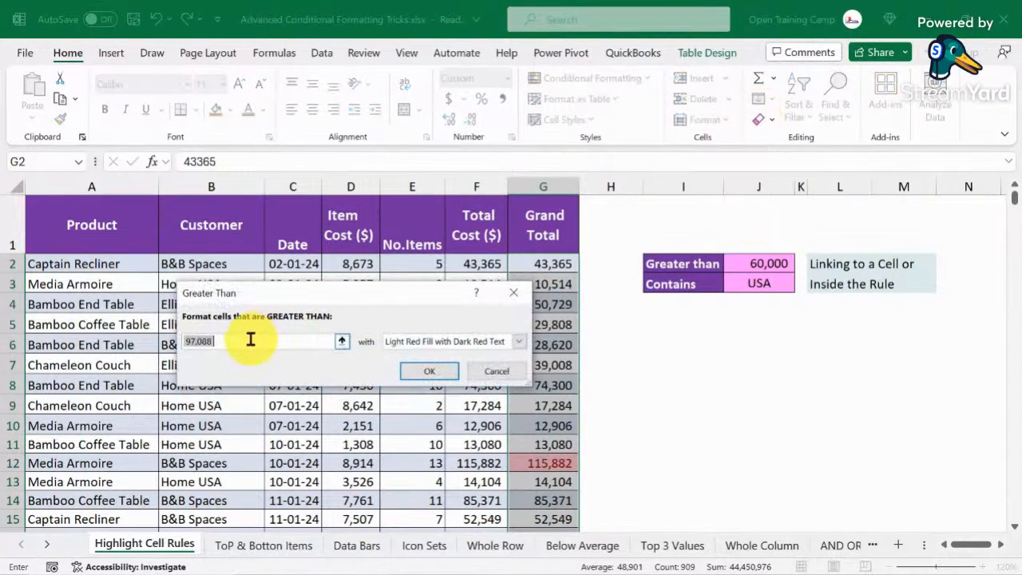
pyautogui.write('60')
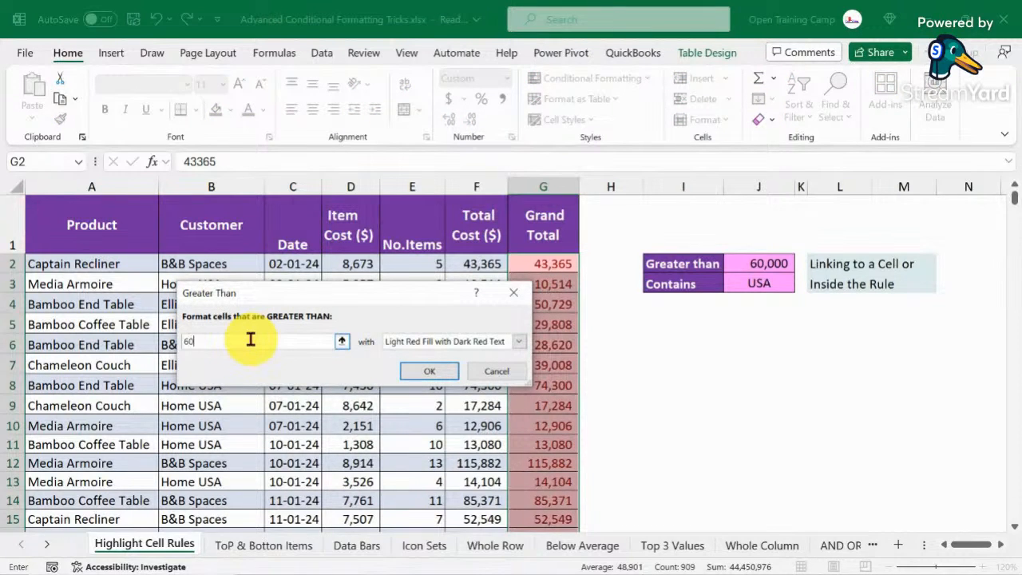
pyautogui.write('000')
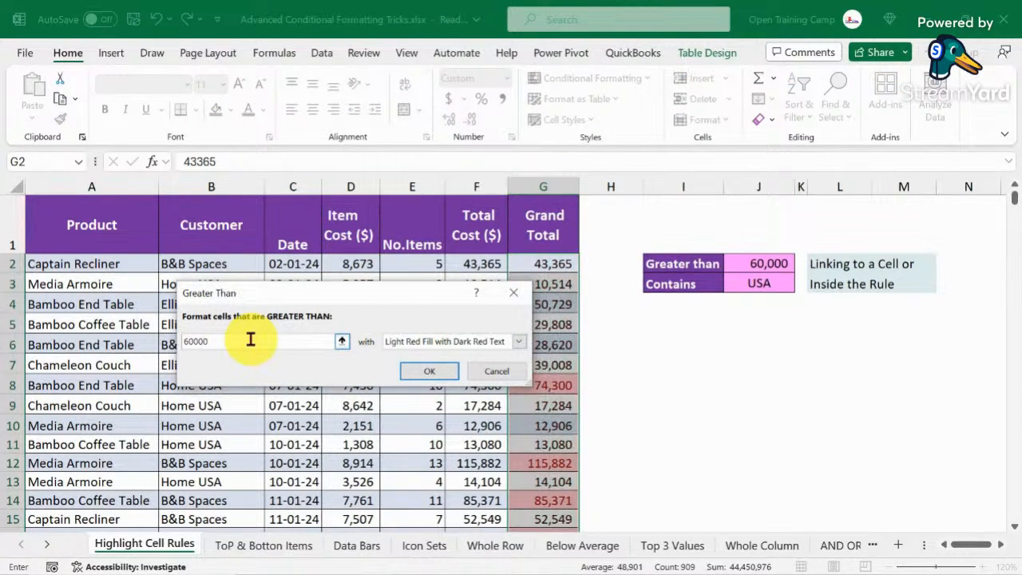
# Give the fixed-threshold rule a custom format with an orange fill and apply it
pyautogui.click(518, 341)
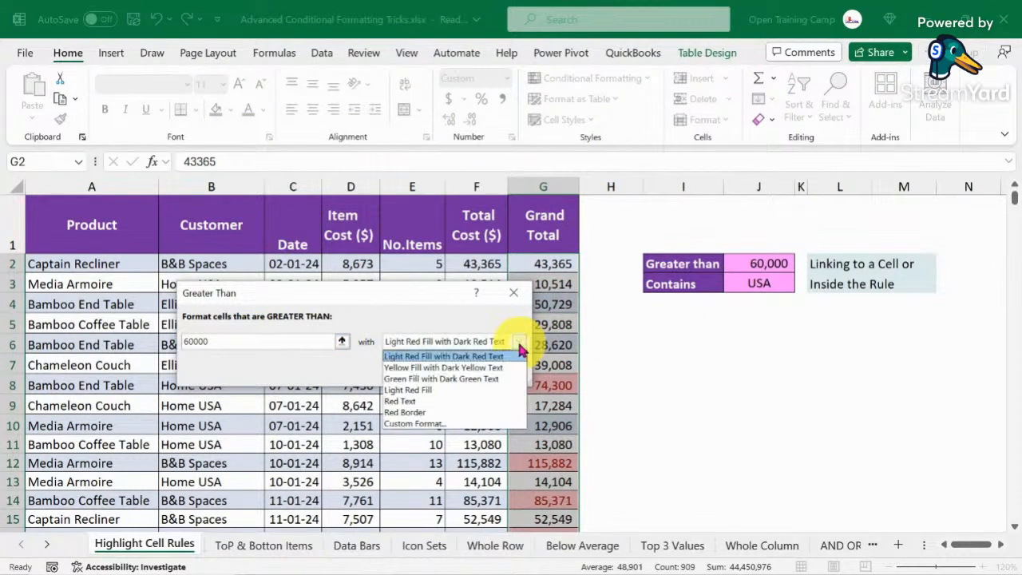
pyautogui.click(415, 423)
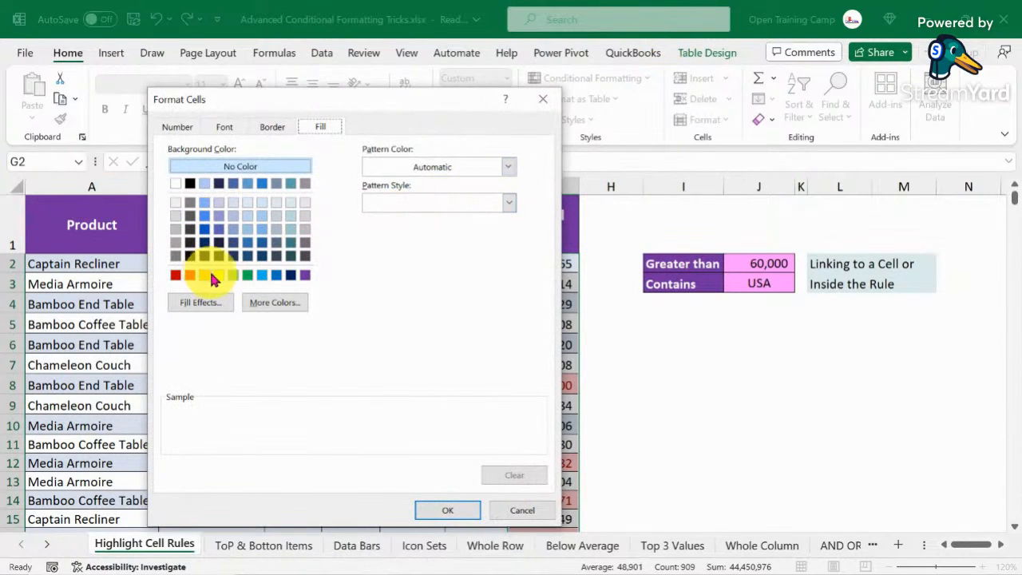
pyautogui.click(216, 275)
pyautogui.click(203, 275)
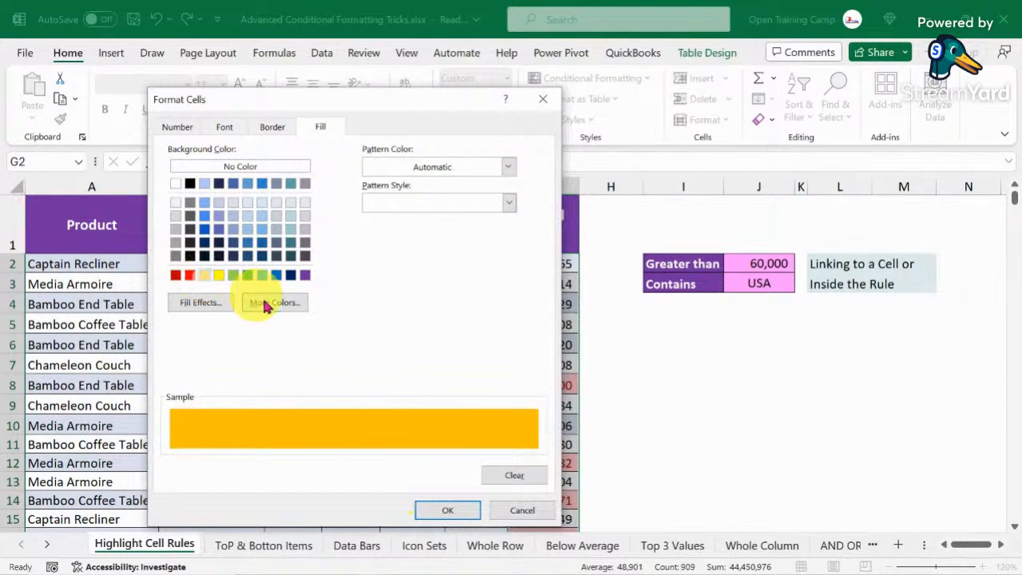
pyautogui.click(435, 511)
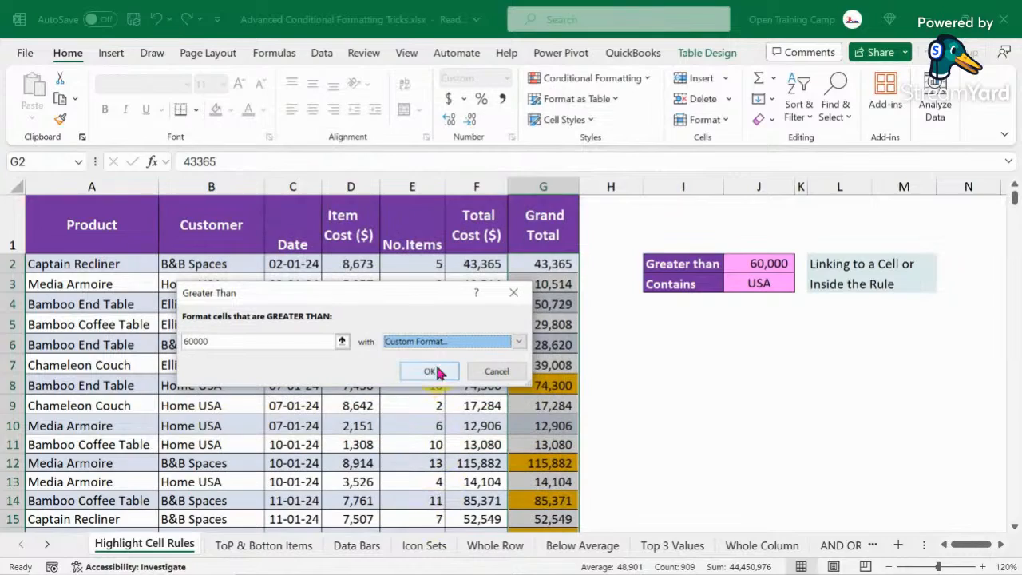
pyautogui.click(424, 372)
# Check the highlighted Grand Total values, and undo the fixed-threshold Greater Than rule
pyautogui.click(712, 381)
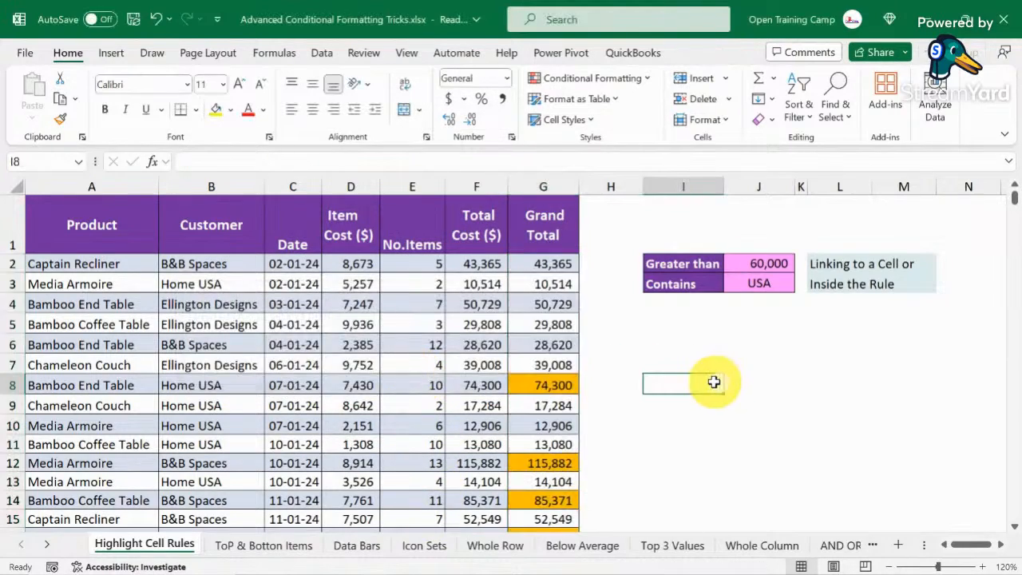
pyautogui.scroll(-3, 714, 382)
pyautogui.scroll(3, 714, 382)
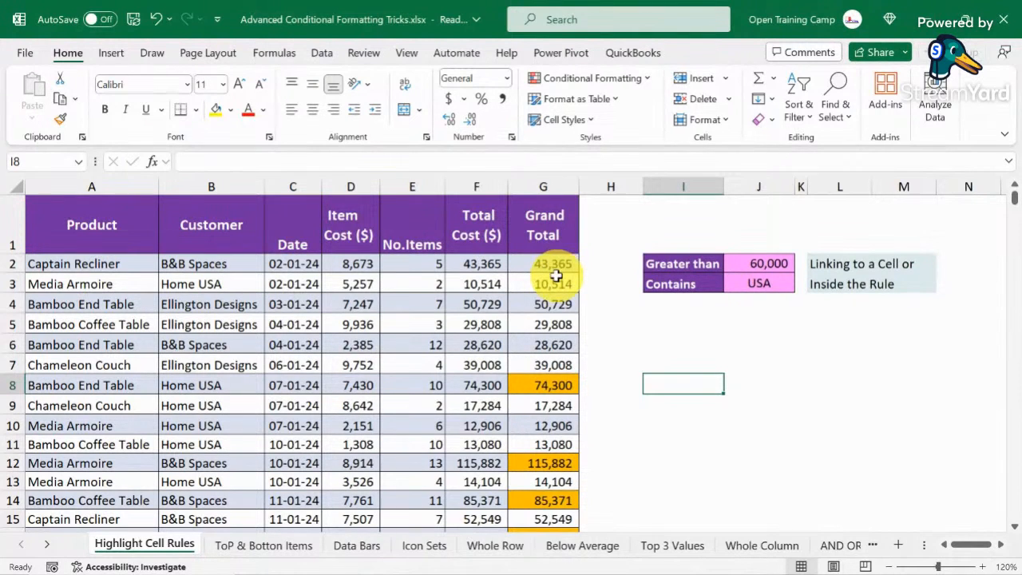
pyautogui.hotkey('ctrl', 'z')
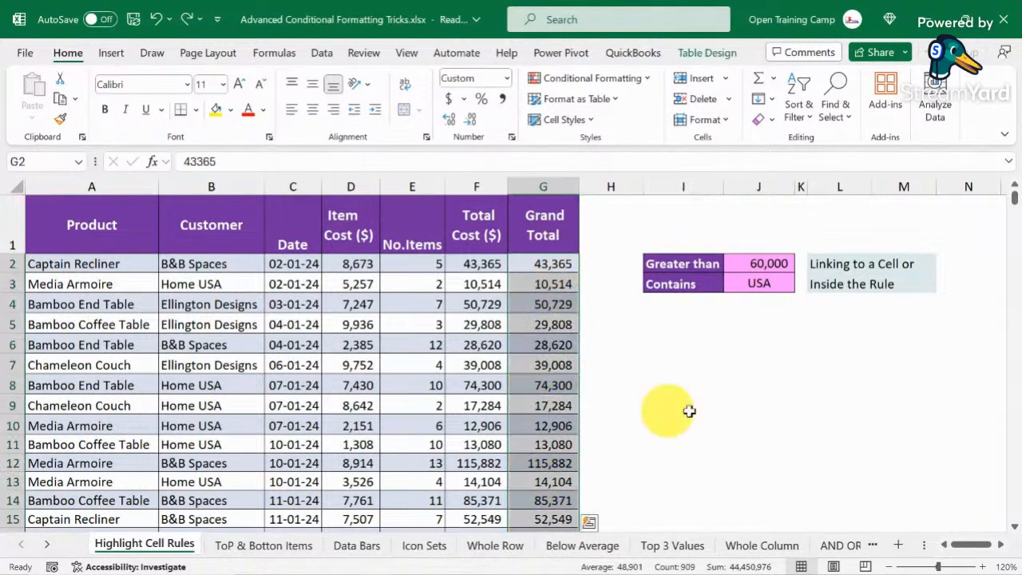
pyautogui.click(675, 405)
# Set up a Text That Contains highlight rule on the Customer column's data, linking its text to cell J3
pyautogui.click(212, 205)
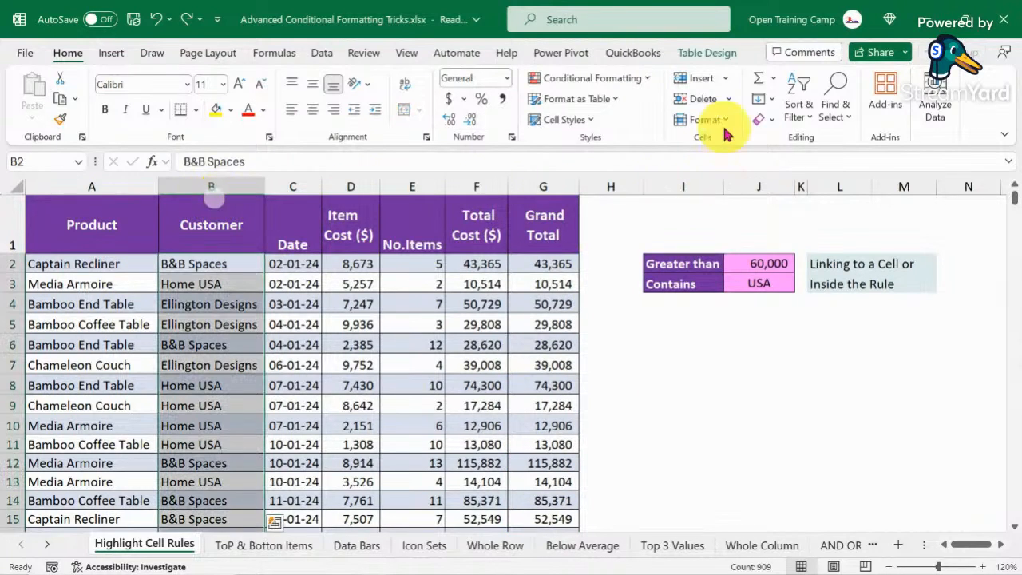
pyautogui.click(611, 79)
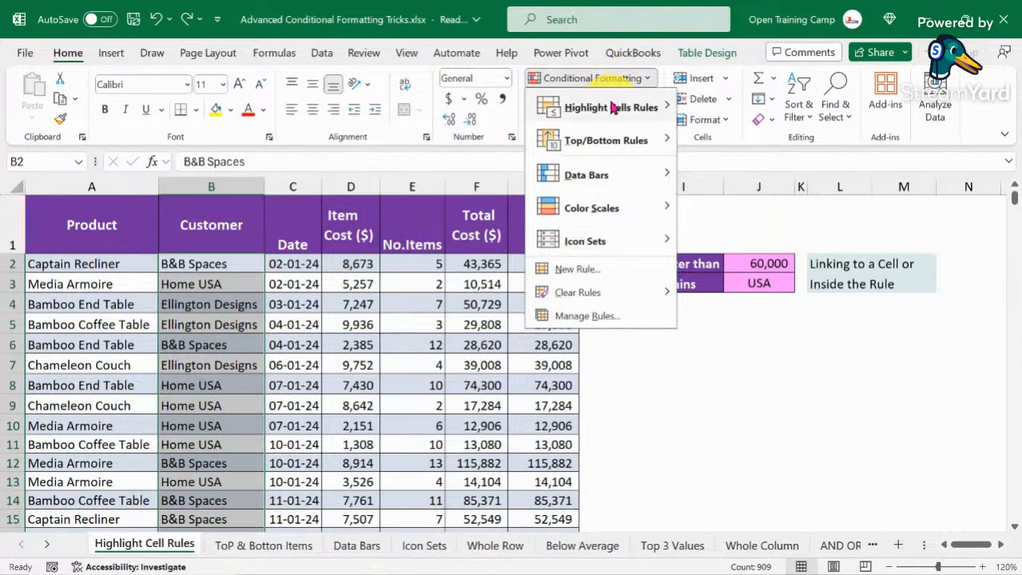
pyautogui.moveTo(613, 107)
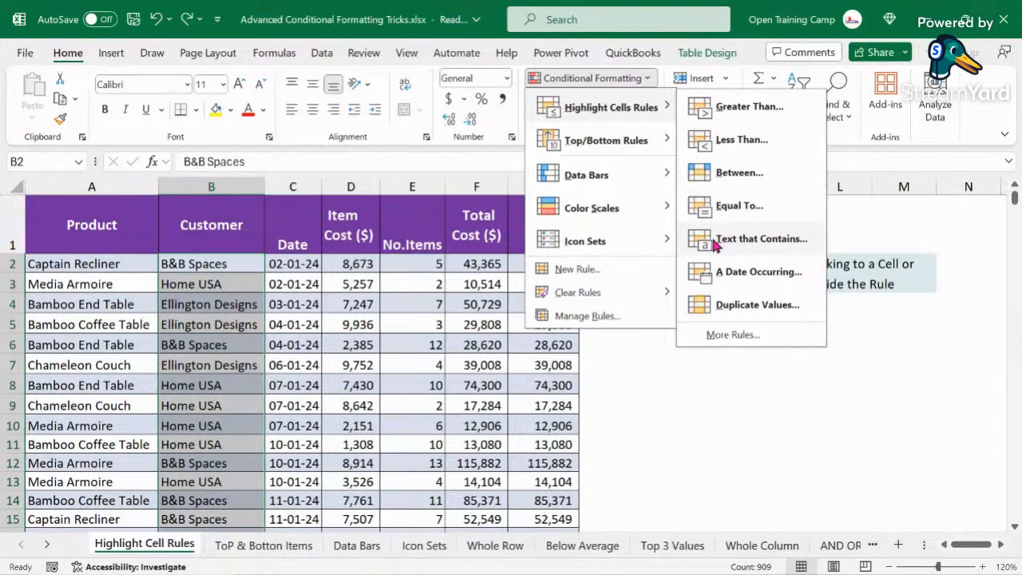
pyautogui.click(739, 242)
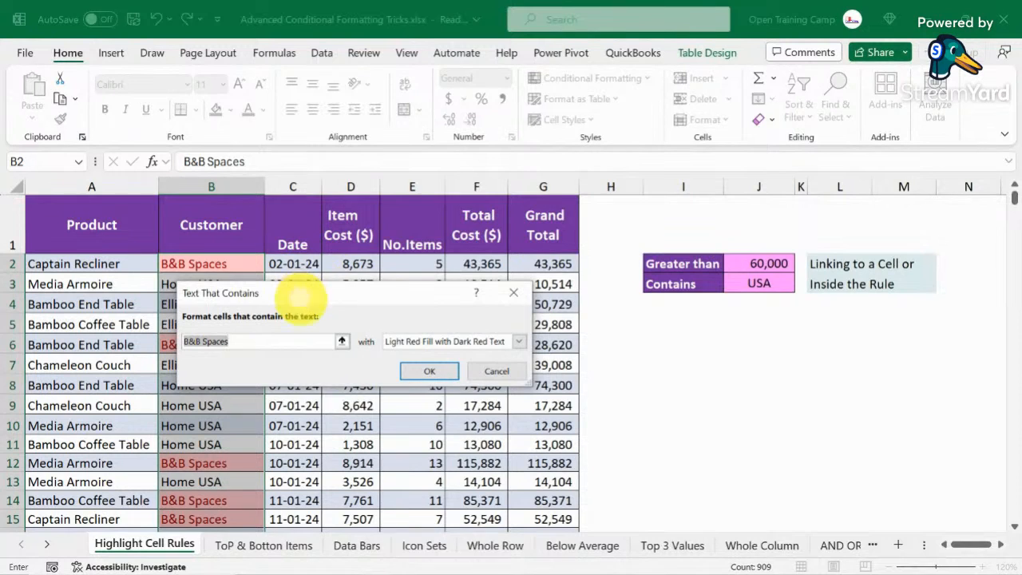
pyautogui.moveTo(302, 303); pyautogui.dragTo(416, 227)
pyautogui.click(765, 279)
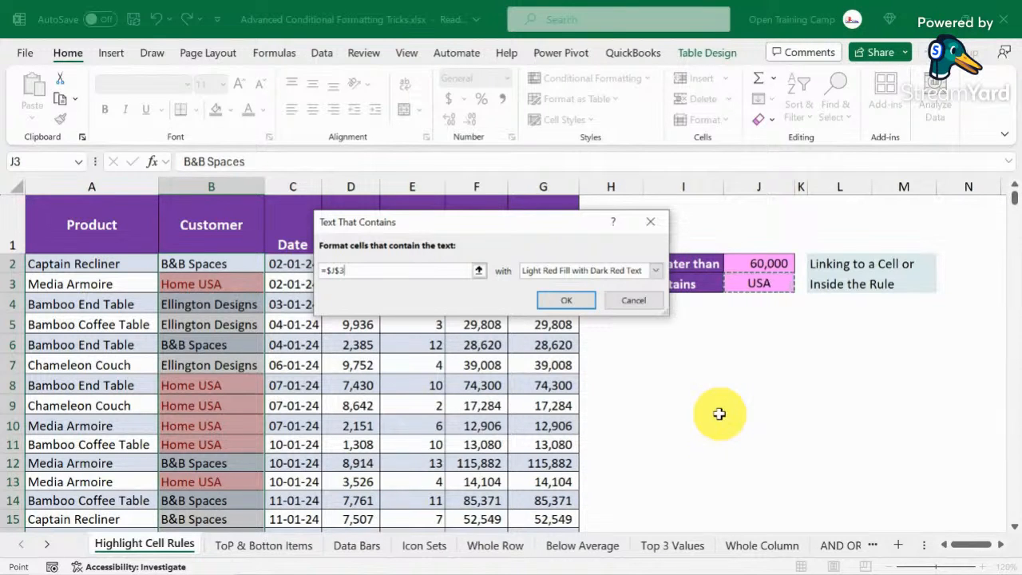
# Give the Text That Contains rule a custom format with an orange fill and apply it to the Customer column
pyautogui.click(655, 271)
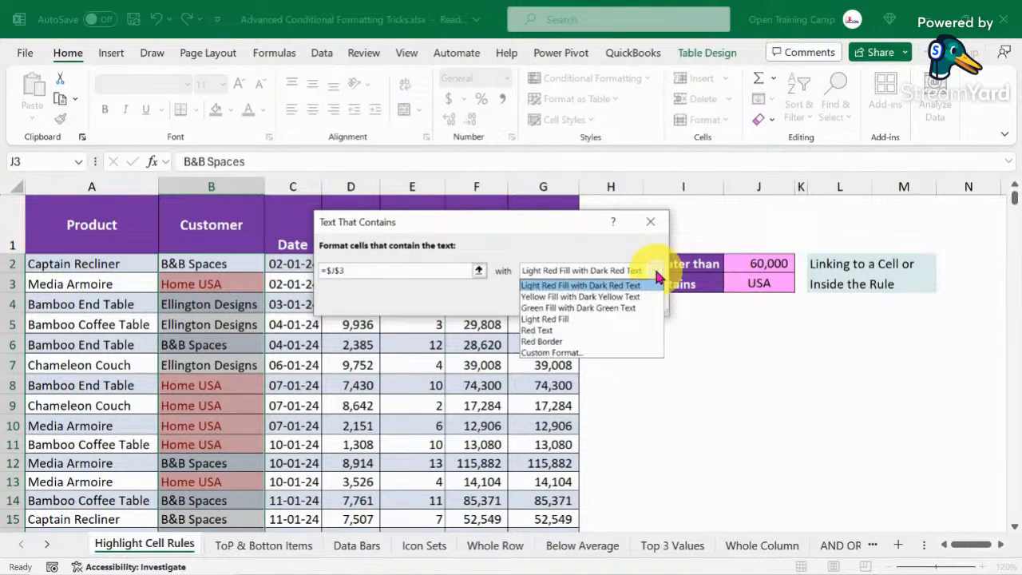
pyautogui.click(555, 352)
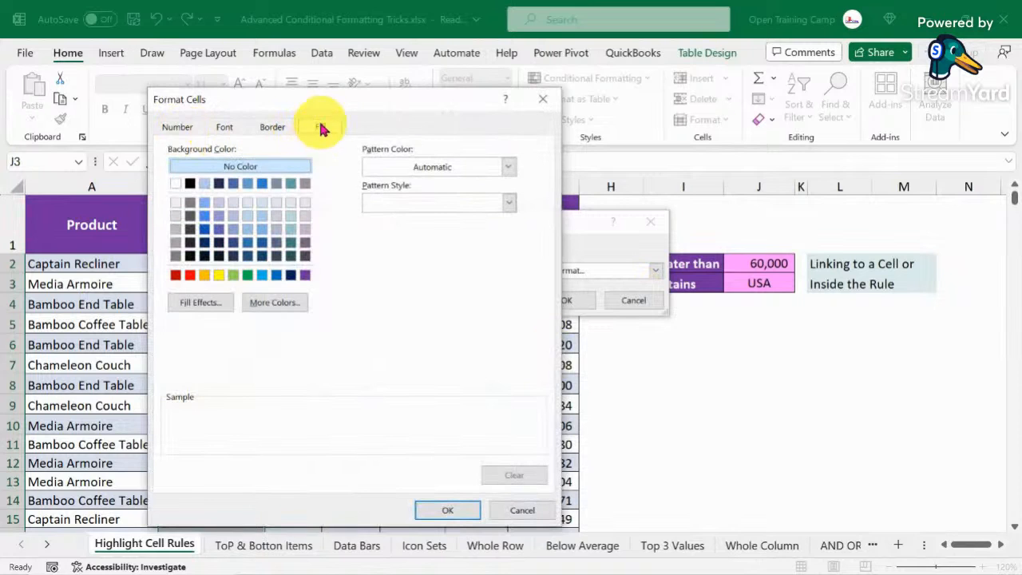
pyautogui.click(203, 276)
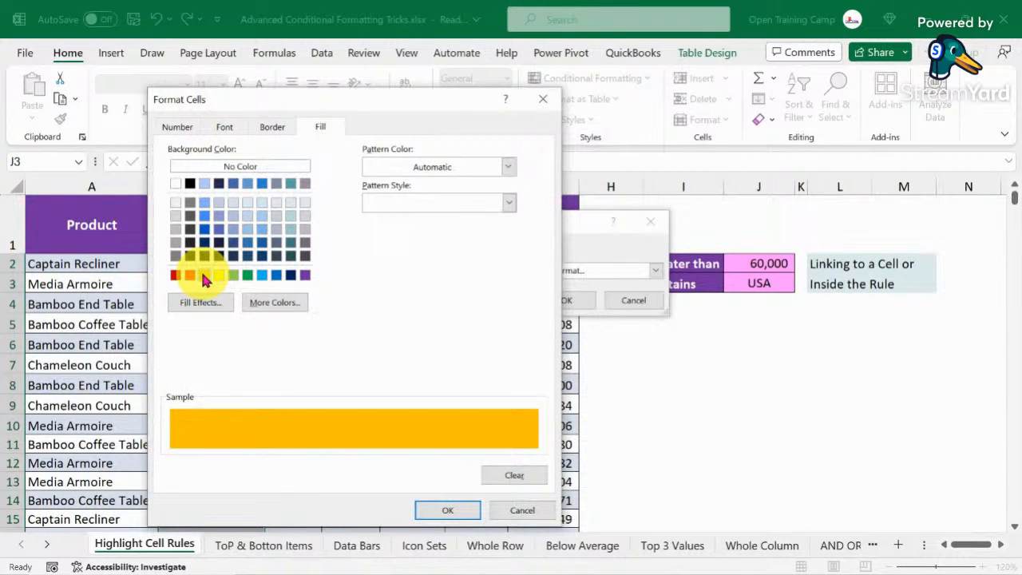
pyautogui.click(439, 511)
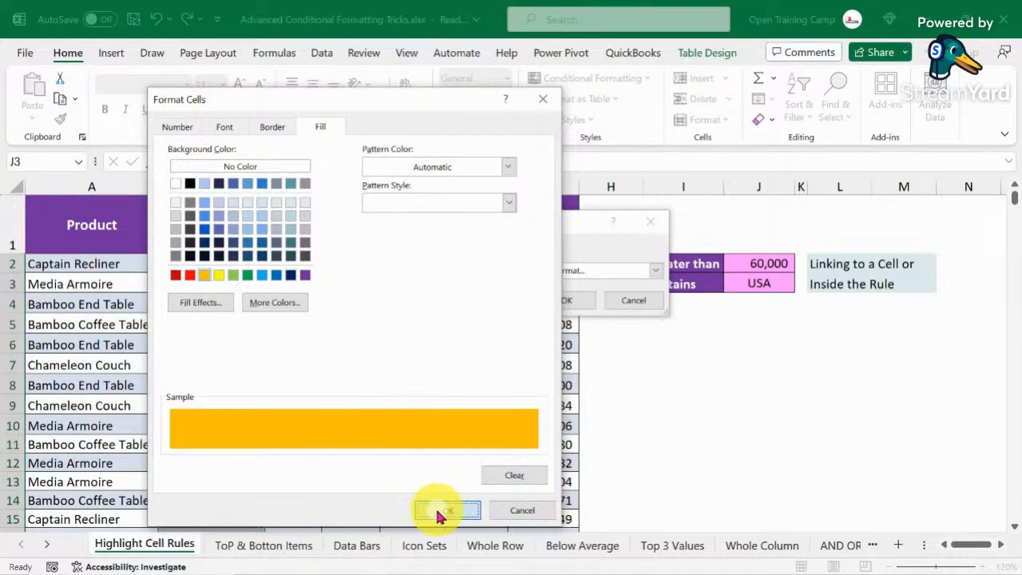
pyautogui.click(566, 300)
# Check which Customer cells are highlighted down the sales table, and return to the table's first rows
pyautogui.click(212, 299)
pyautogui.scroll(-6, 213, 302)
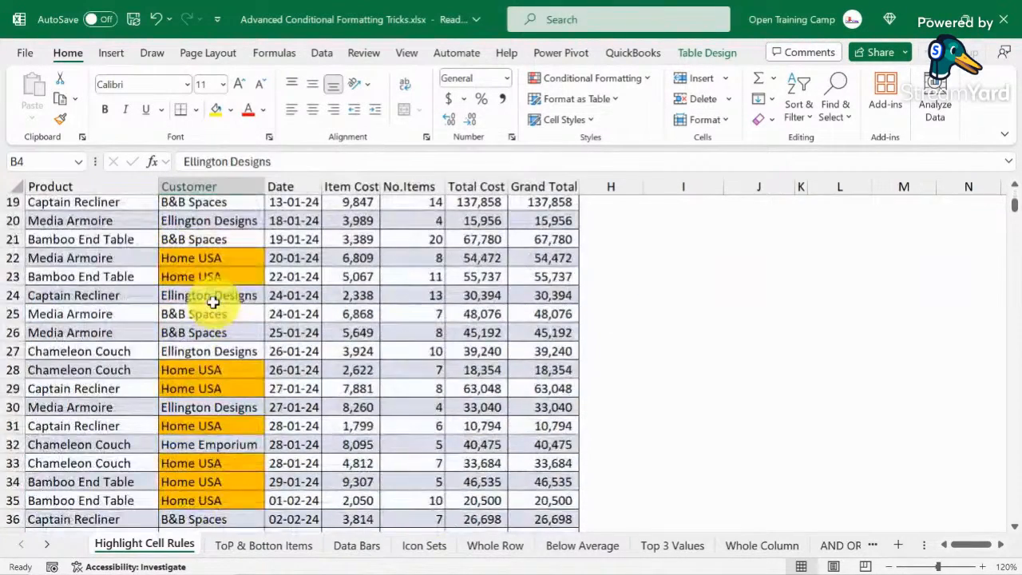
pyautogui.scroll(-18, 213, 302)
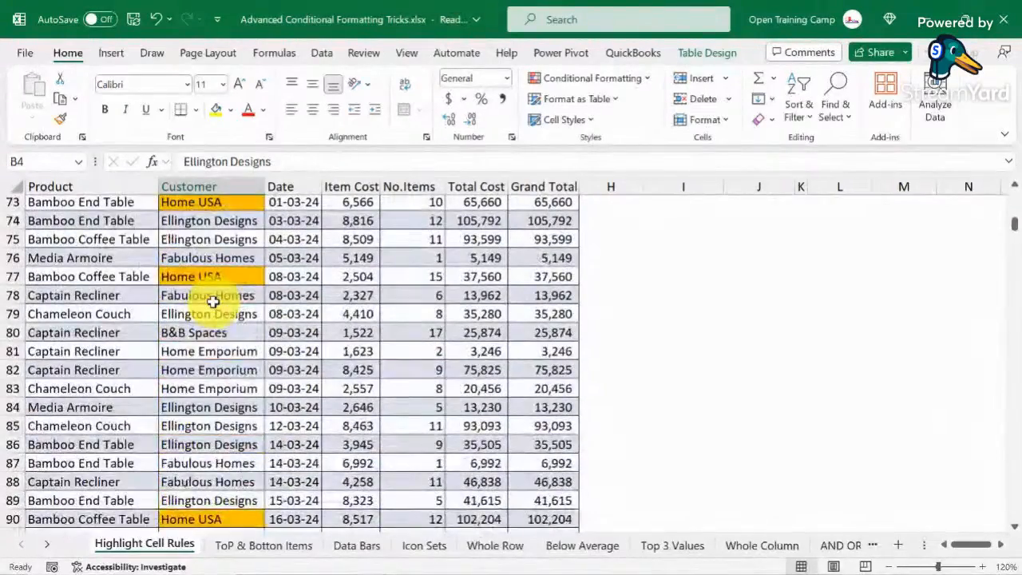
pyautogui.scroll(-7, 213, 301)
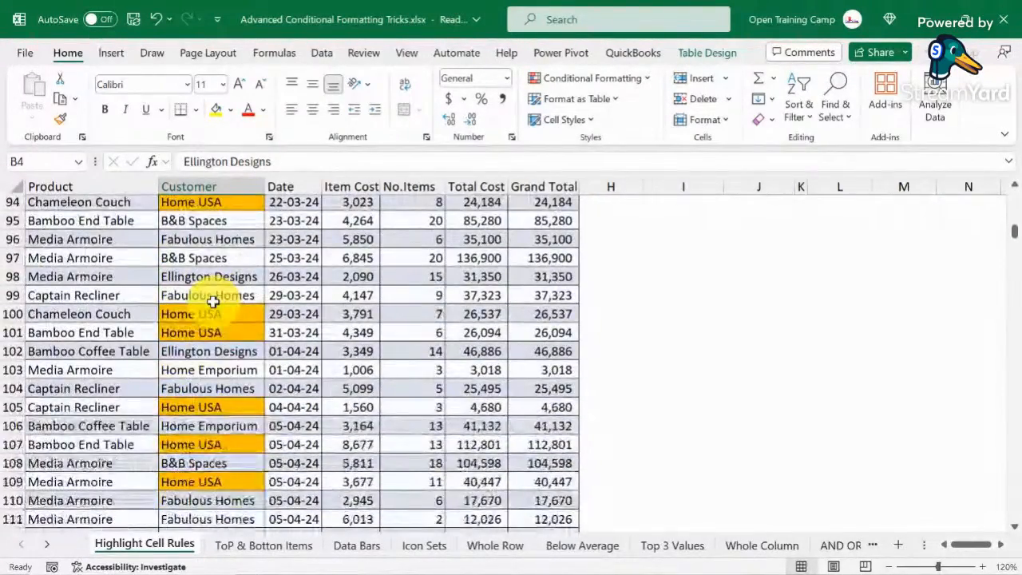
pyautogui.moveTo(1014, 231); pyautogui.dragTo(1014, 199)
pyautogui.click(375, 361)
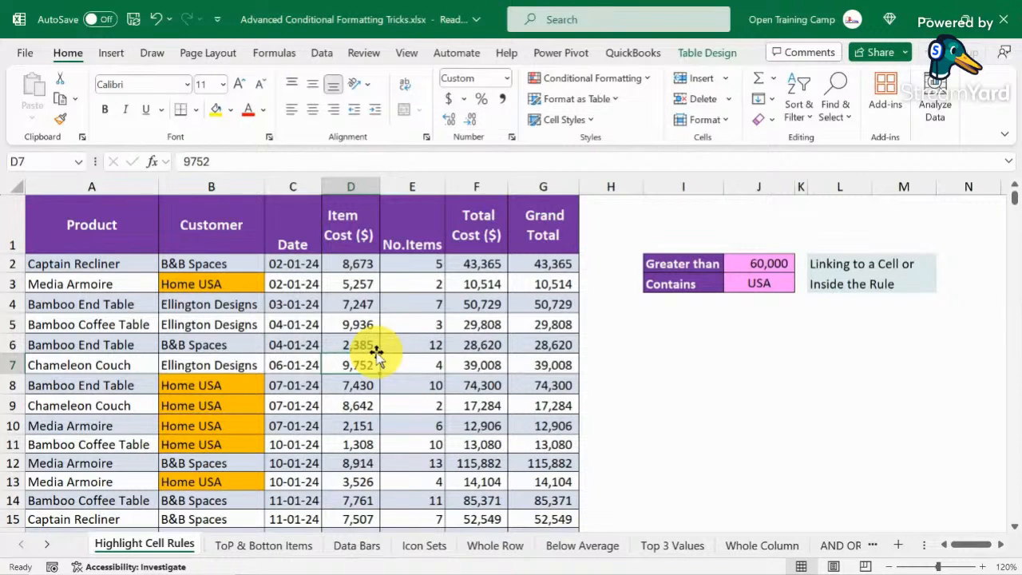
pyautogui.click(744, 367)
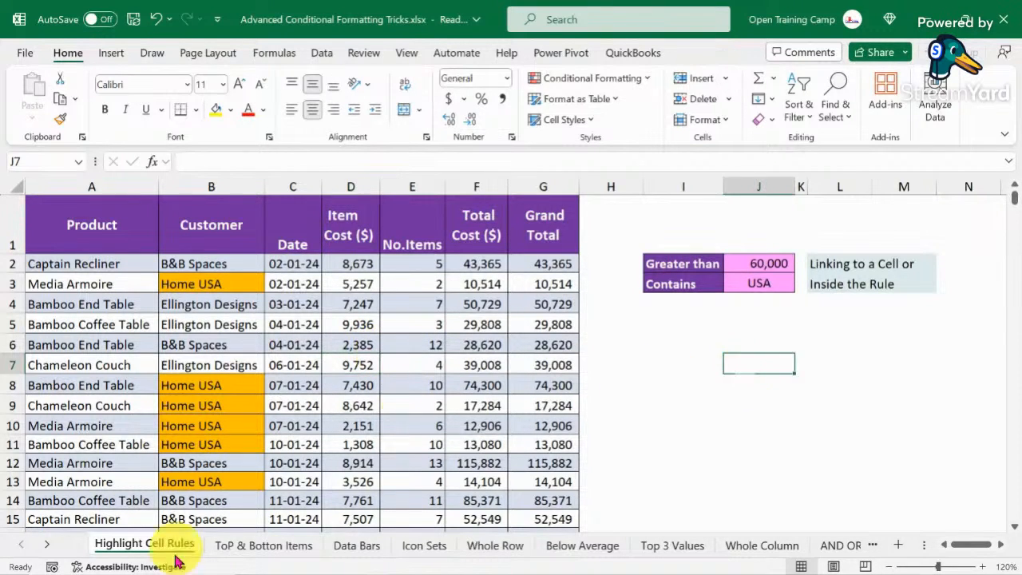
# Switch to the ToP & Botton Items sheet and examine its Item Cost, No.Items, Total Cost and Grand Total columns
pyautogui.click(253, 548)
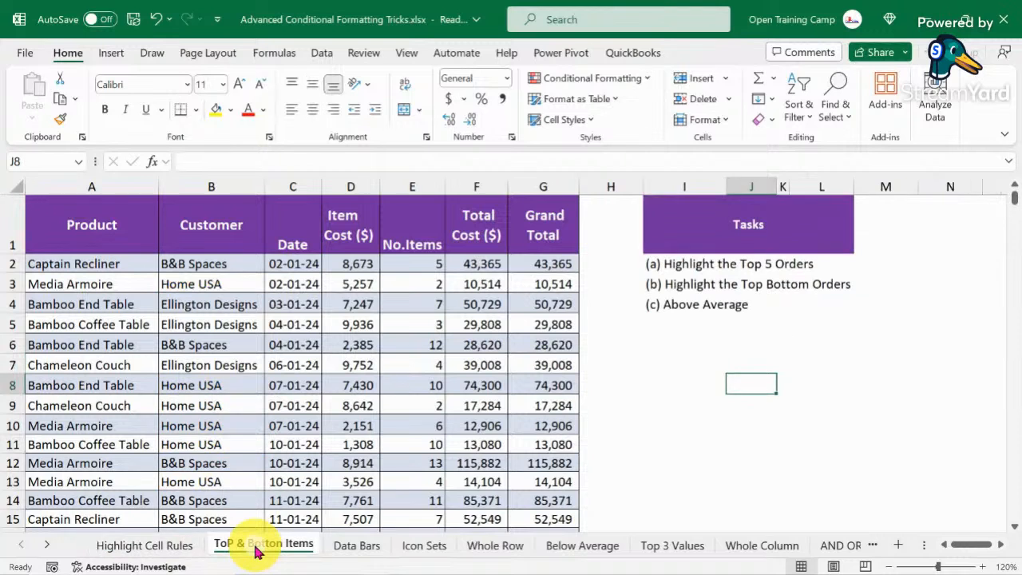
pyautogui.click(671, 404)
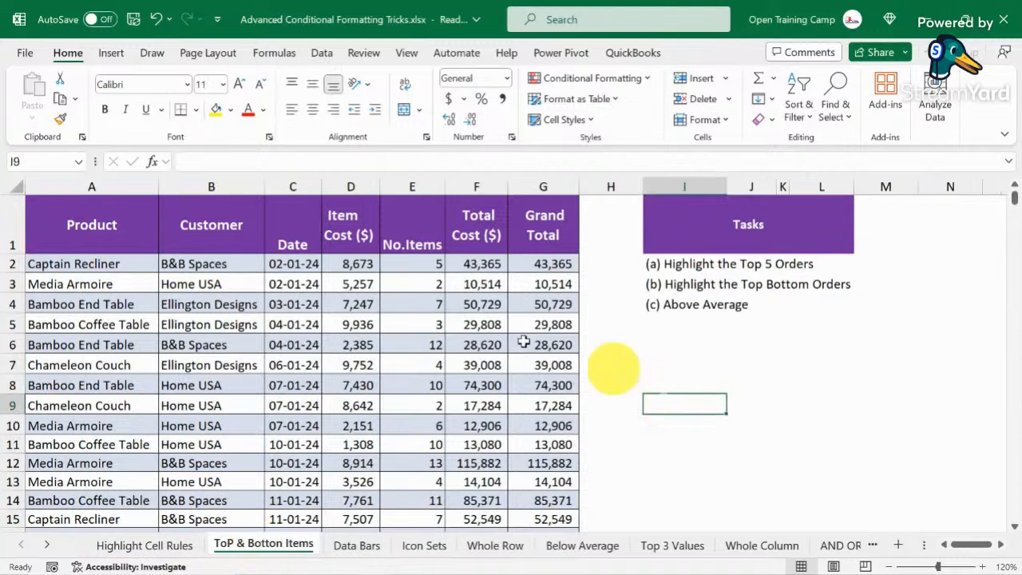
pyautogui.click(80, 184)
pyautogui.click(533, 323)
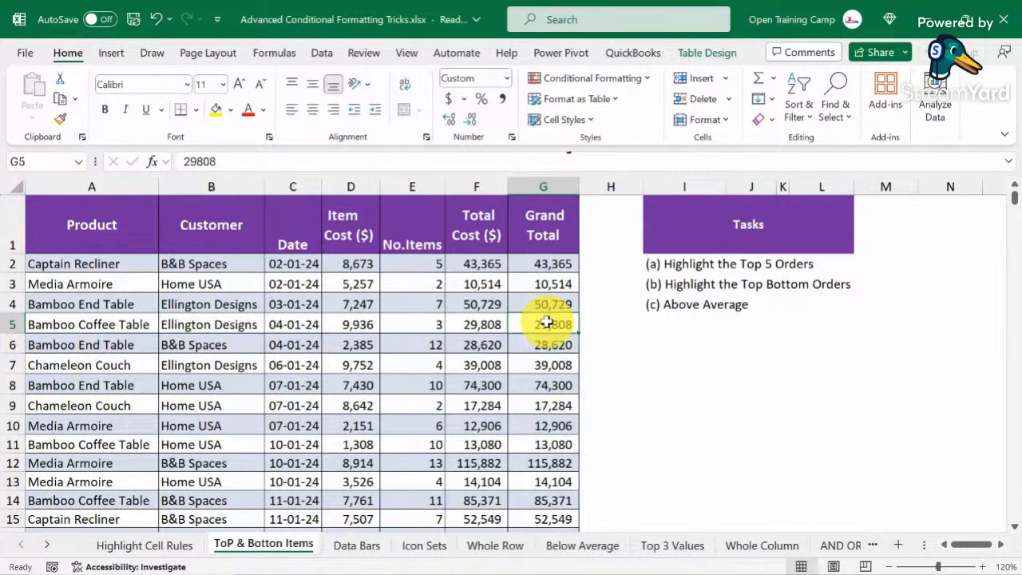
pyautogui.click(365, 302)
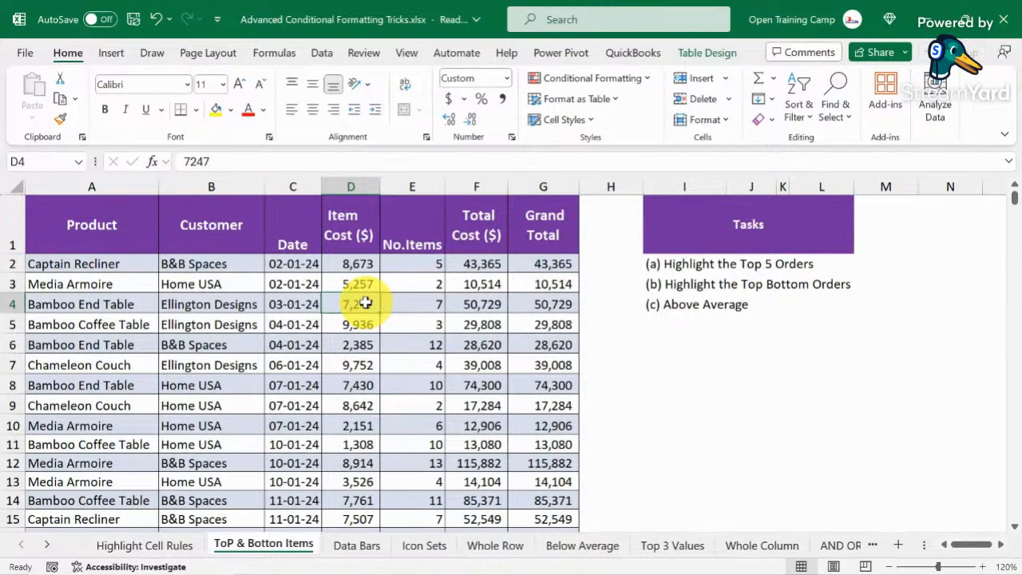
pyautogui.click(417, 186)
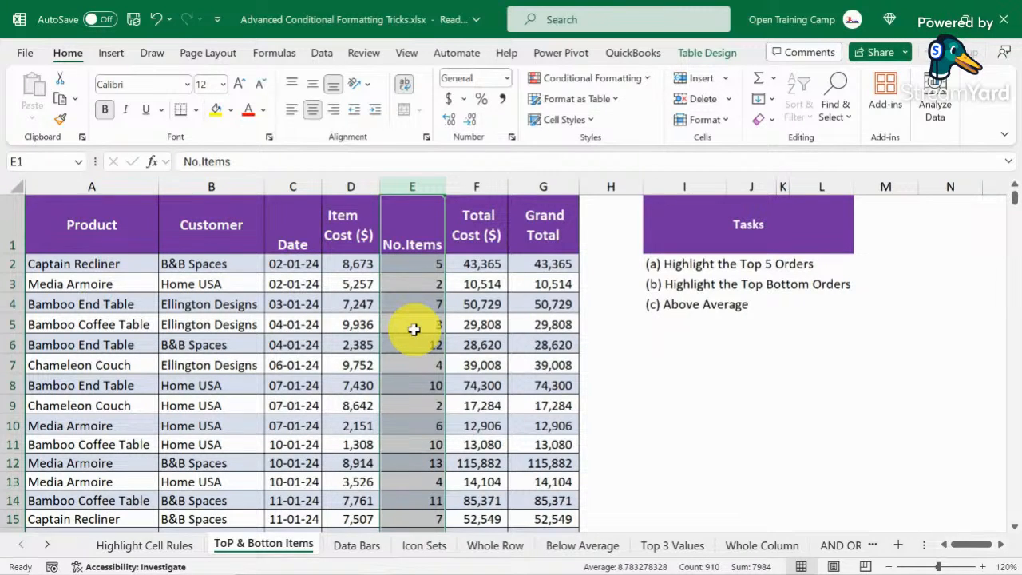
pyautogui.click(403, 262)
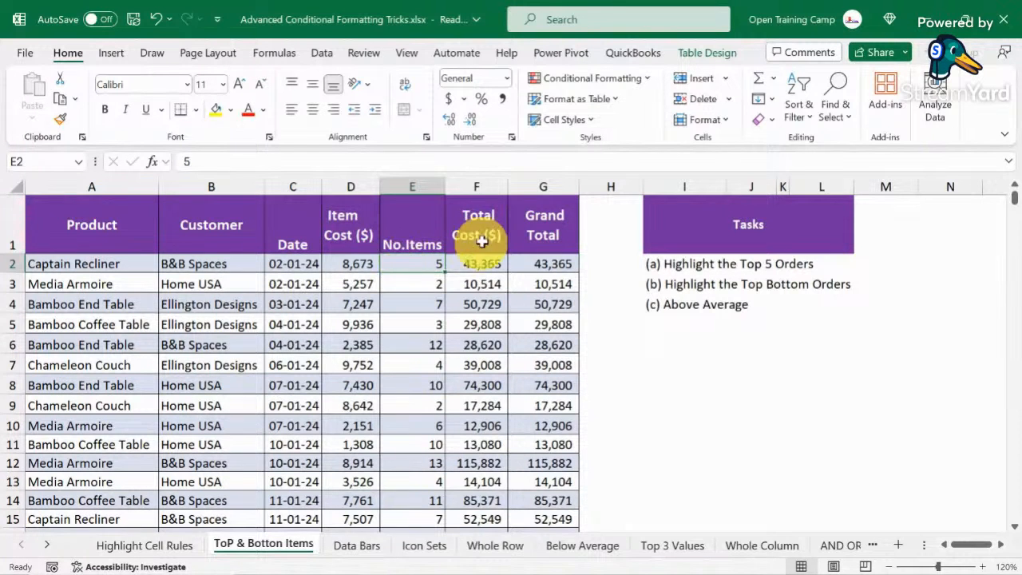
pyautogui.click(476, 196)
pyautogui.click(479, 220)
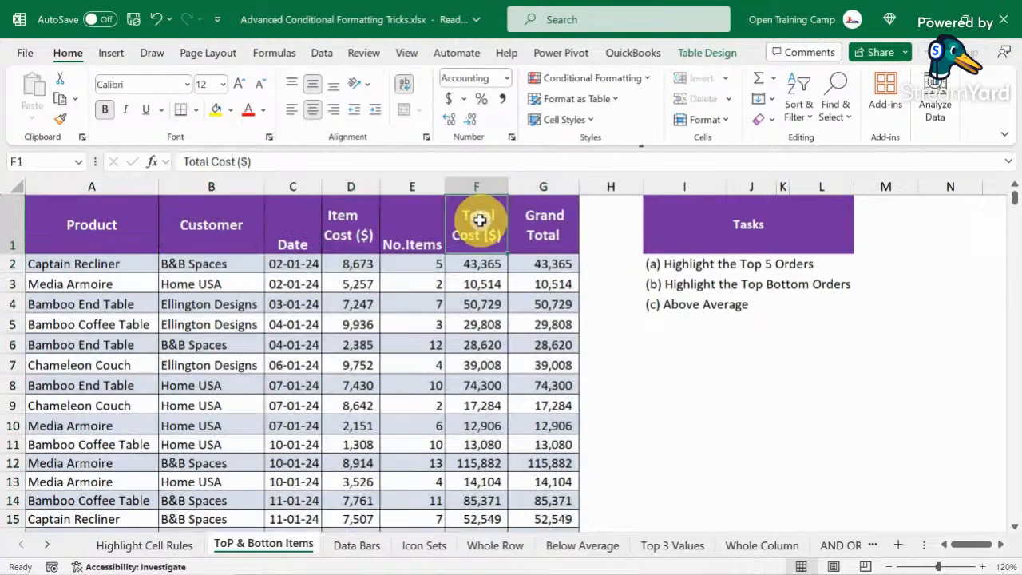
pyautogui.click(476, 189)
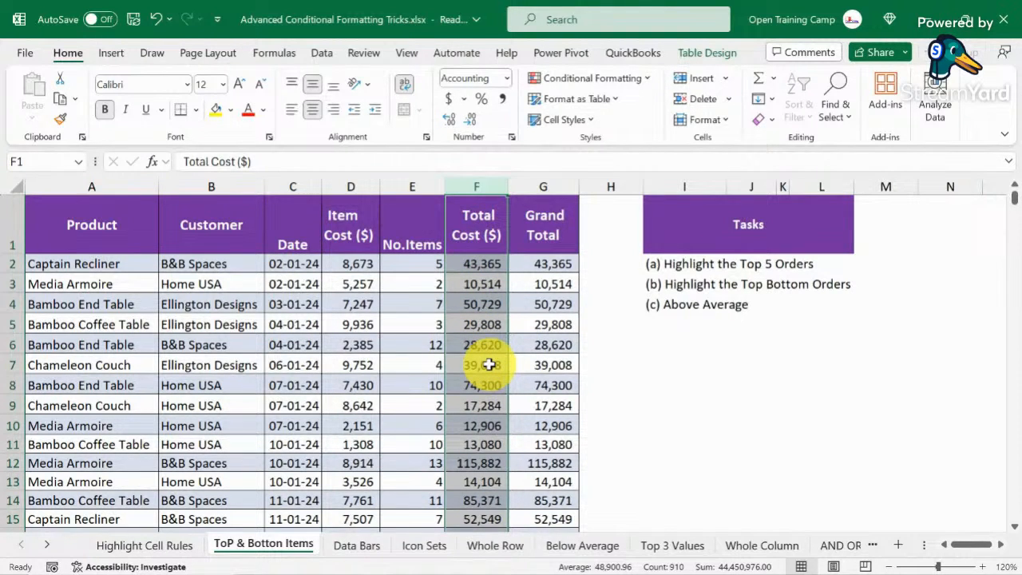
pyautogui.click(669, 394)
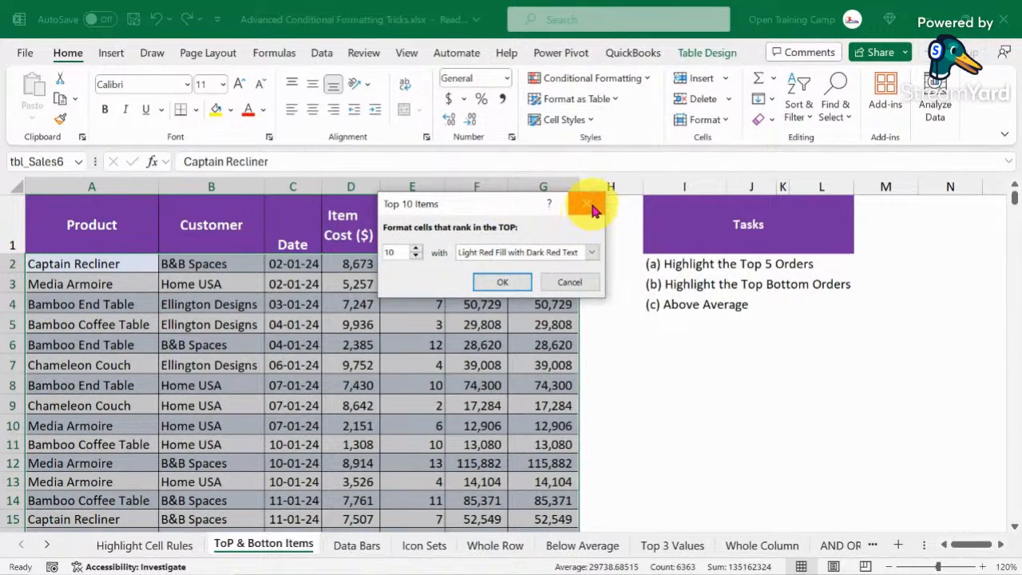
pyautogui.click(592, 208)
pyautogui.click(435, 344)
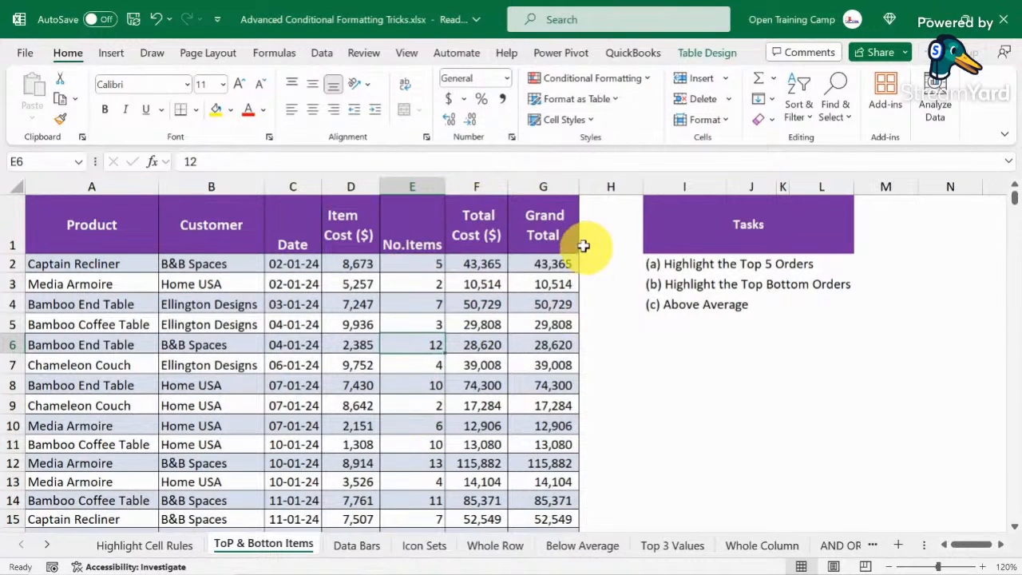
# Set up a Top 10 Items rule on the Total Cost column's data, with the number of top-ranked cells set to 5
pyautogui.click(482, 194)
pyautogui.click(616, 76)
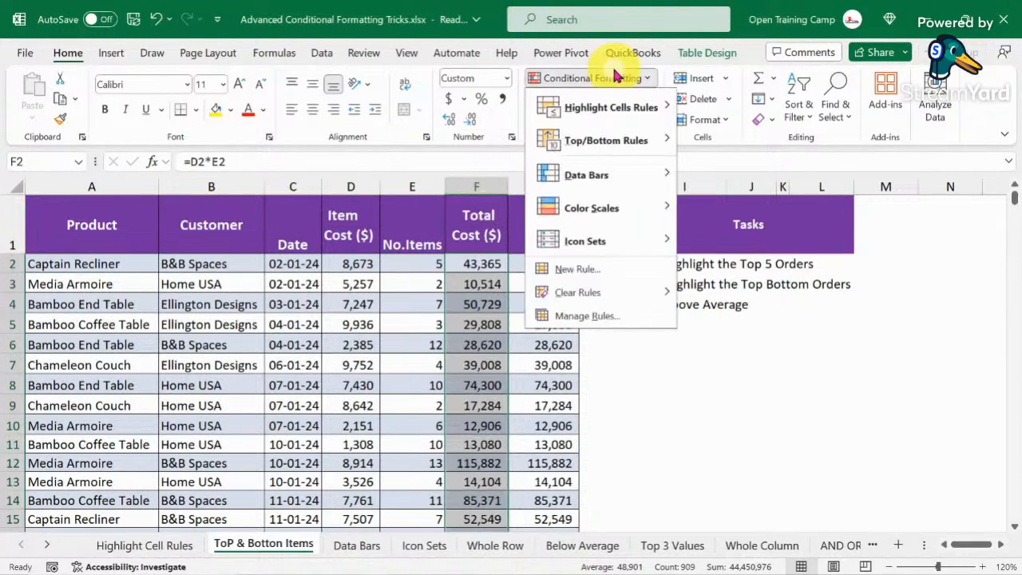
pyautogui.moveTo(597, 146)
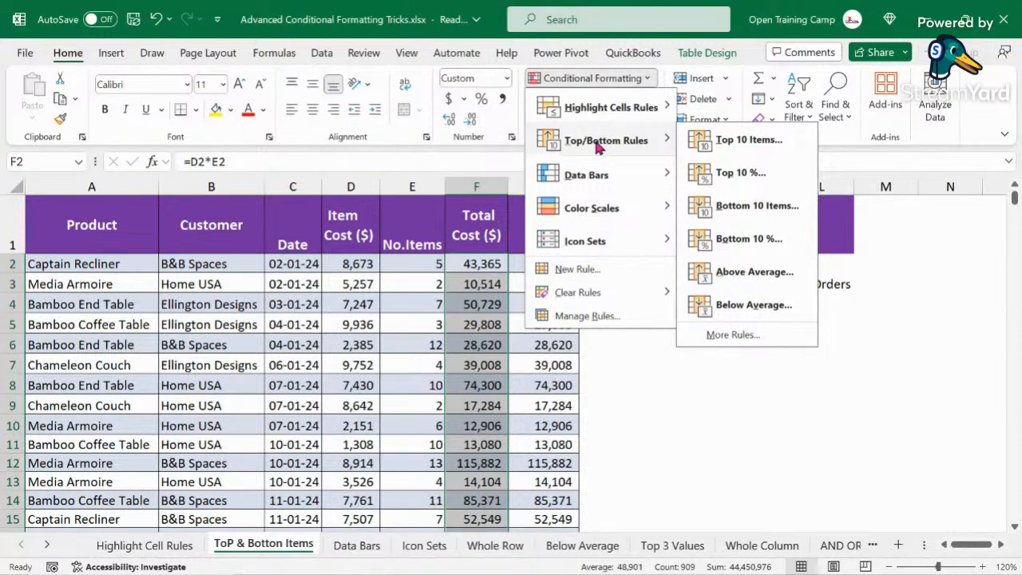
pyautogui.click(722, 140)
pyautogui.moveTo(467, 210); pyautogui.dragTo(272, 311)
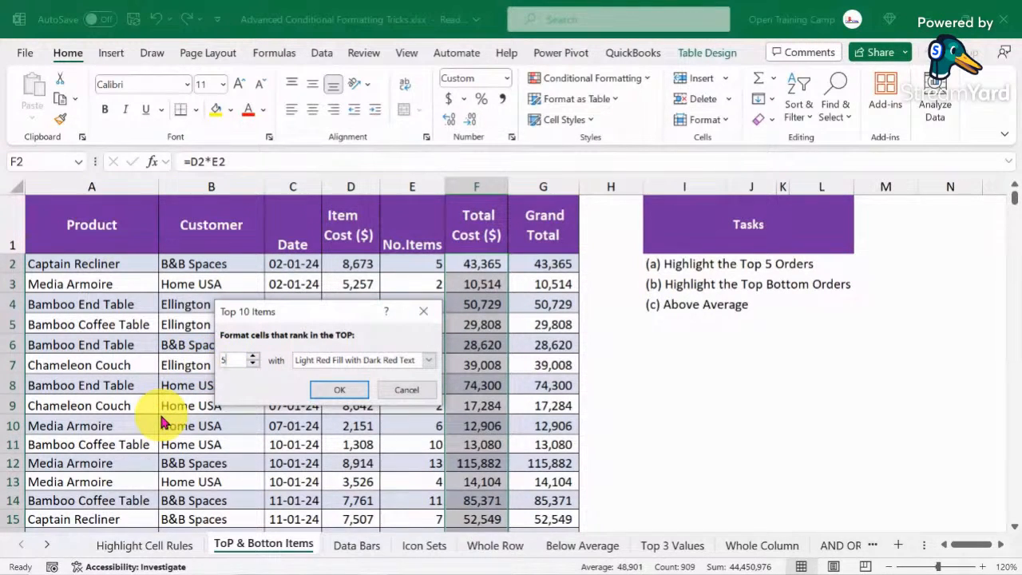
pyautogui.click(252, 365)
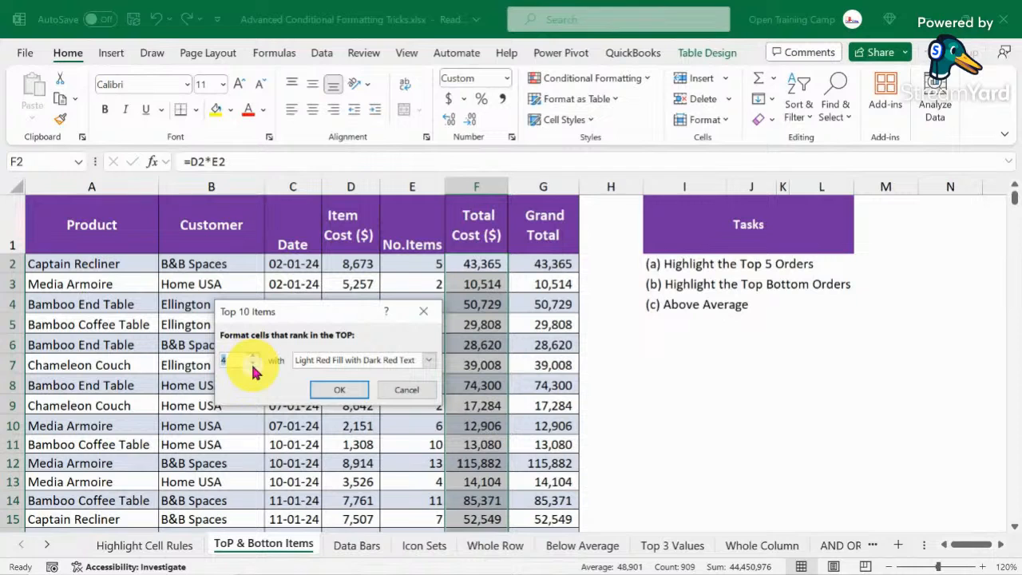
pyautogui.click(256, 361)
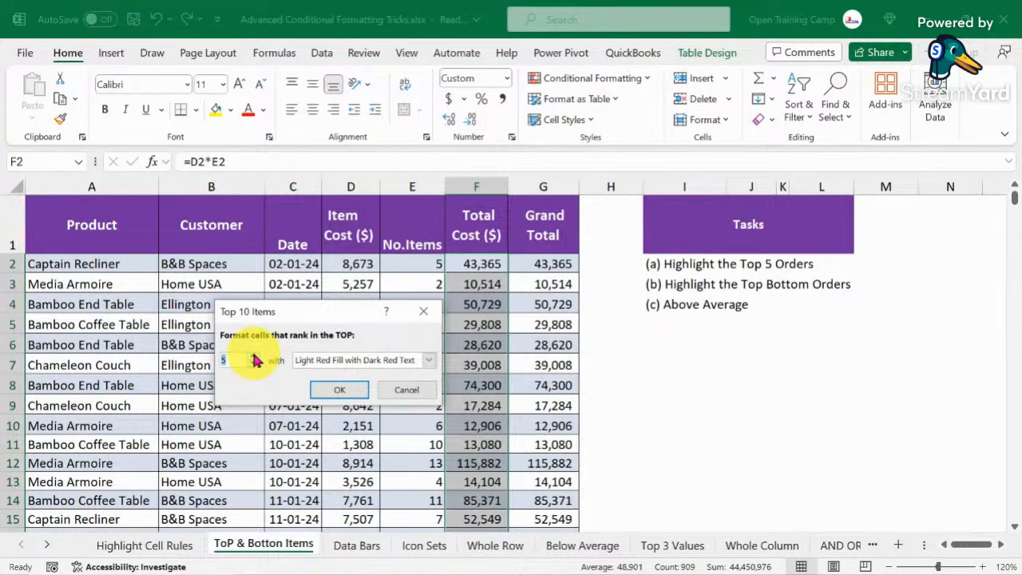
pyautogui.click(228, 360)
# Give the top 5 rule a custom format with a green fill and apply it to the Total Cost data
pyautogui.click(429, 364)
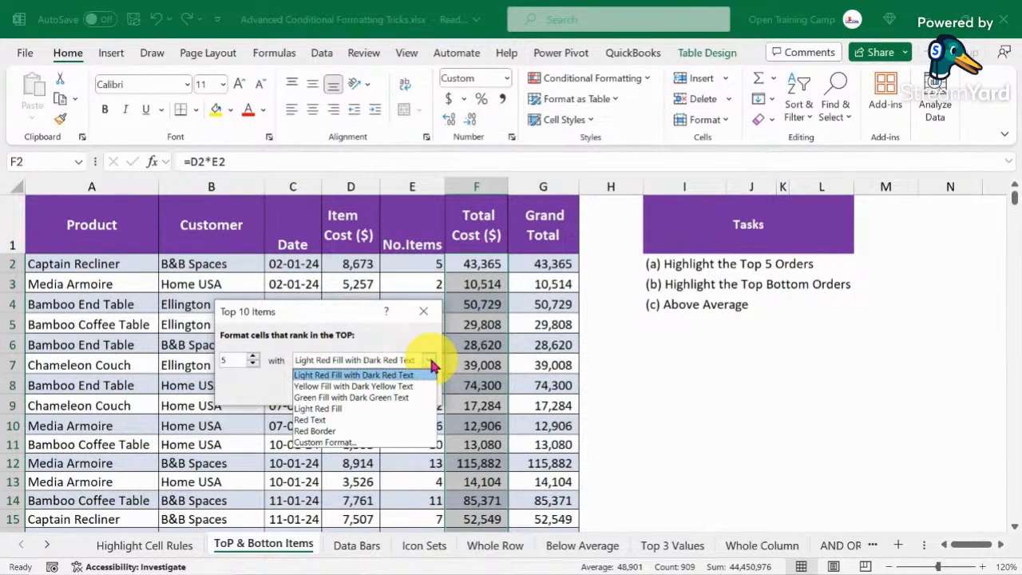
pyautogui.click(324, 444)
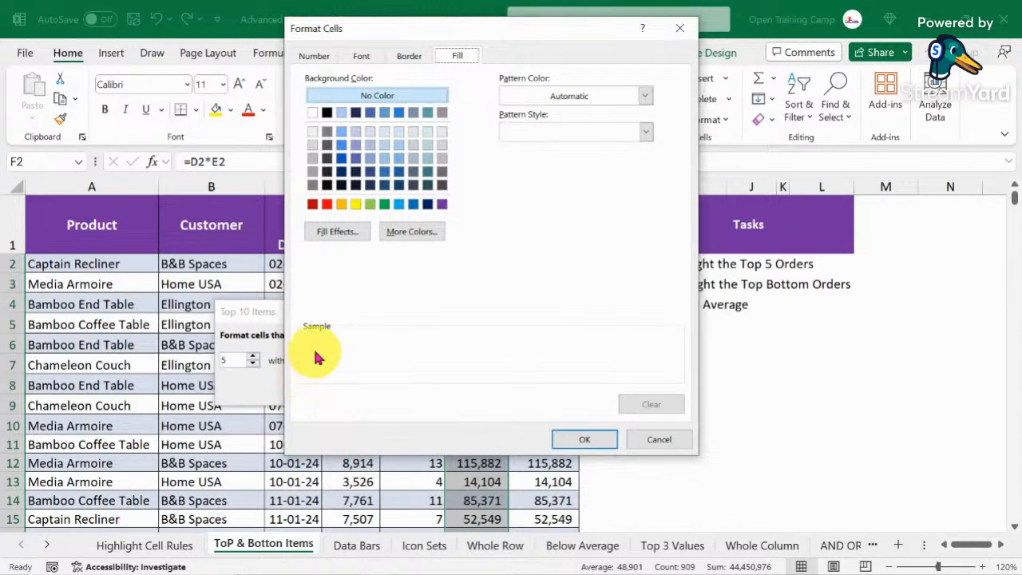
pyautogui.click(384, 203)
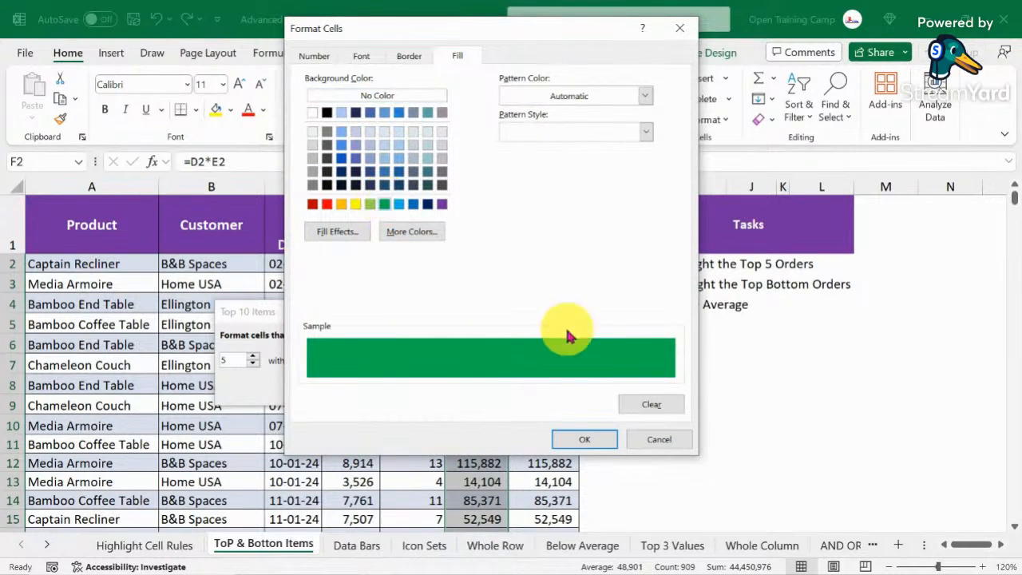
pyautogui.click(583, 438)
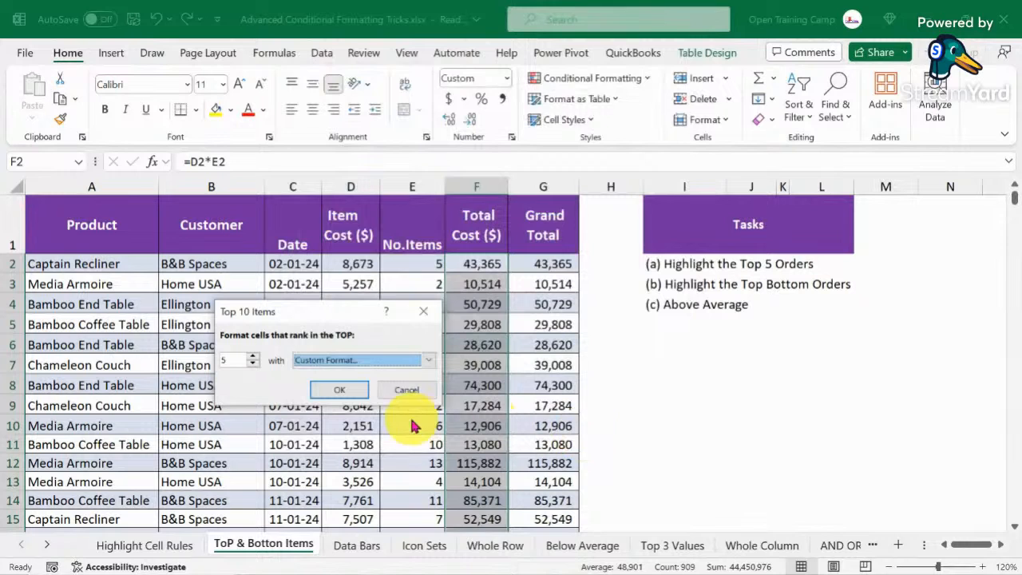
pyautogui.click(339, 393)
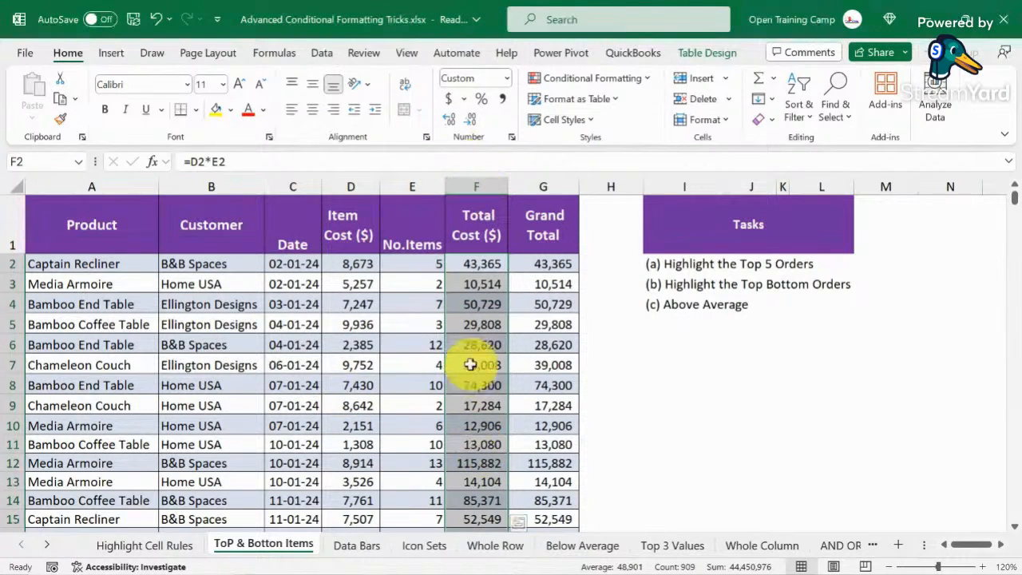
# Look through the Total Cost column for the orders highlighted by the top 5 rule
pyautogui.scroll(-4, 463, 365)
pyautogui.click(278, 312)
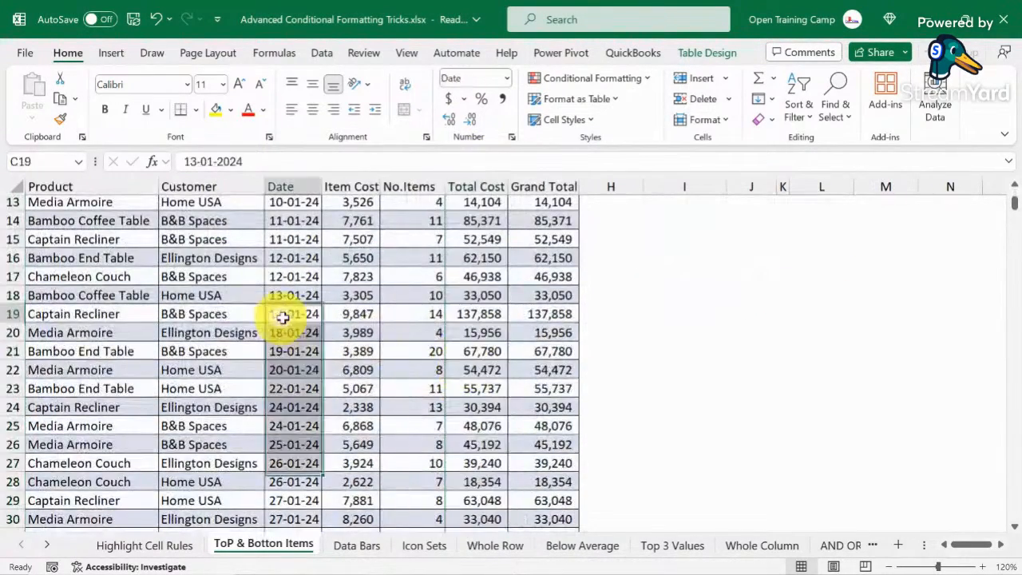
pyautogui.scroll(-5, 433, 312)
pyautogui.scroll(-10, 442, 315)
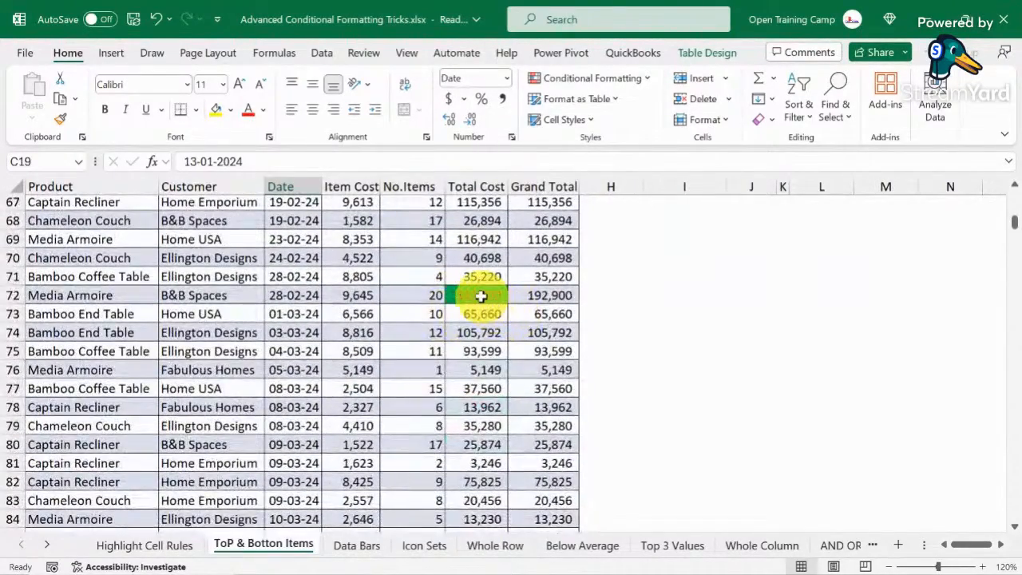
pyautogui.click(481, 296)
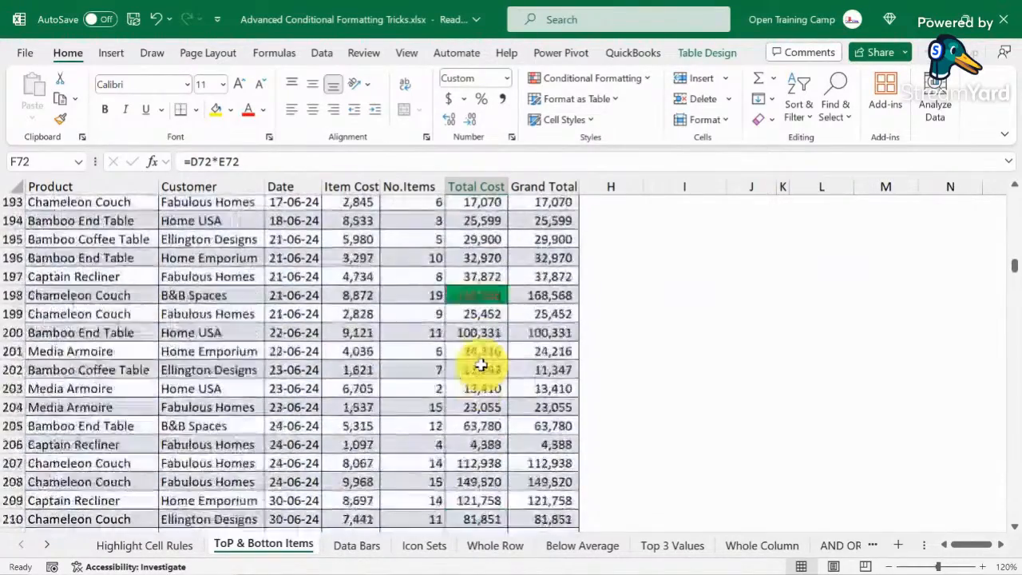
pyautogui.scroll(-2, 481, 365)
pyautogui.scroll(4, 502, 296)
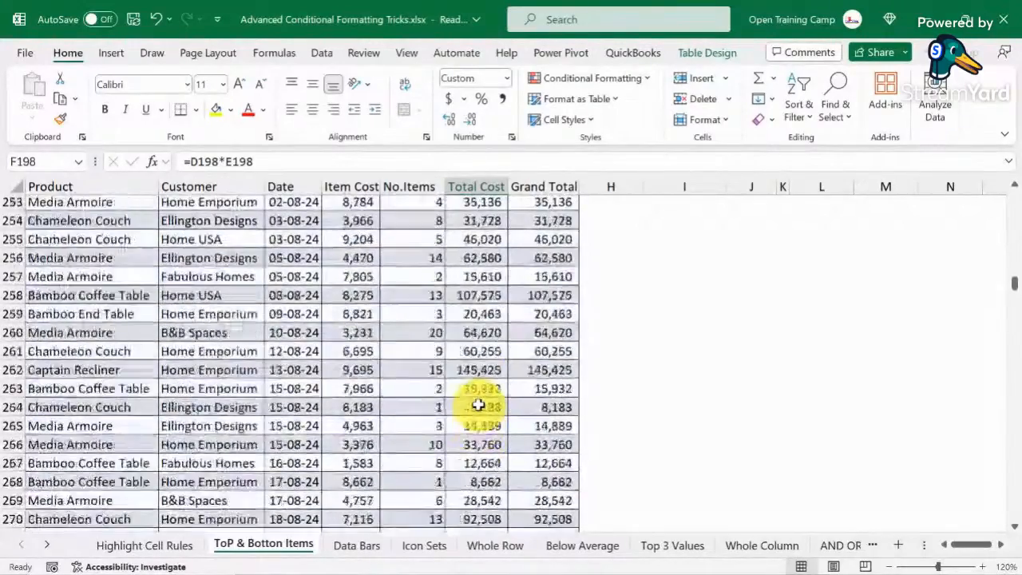
pyautogui.scroll(-9, 478, 406)
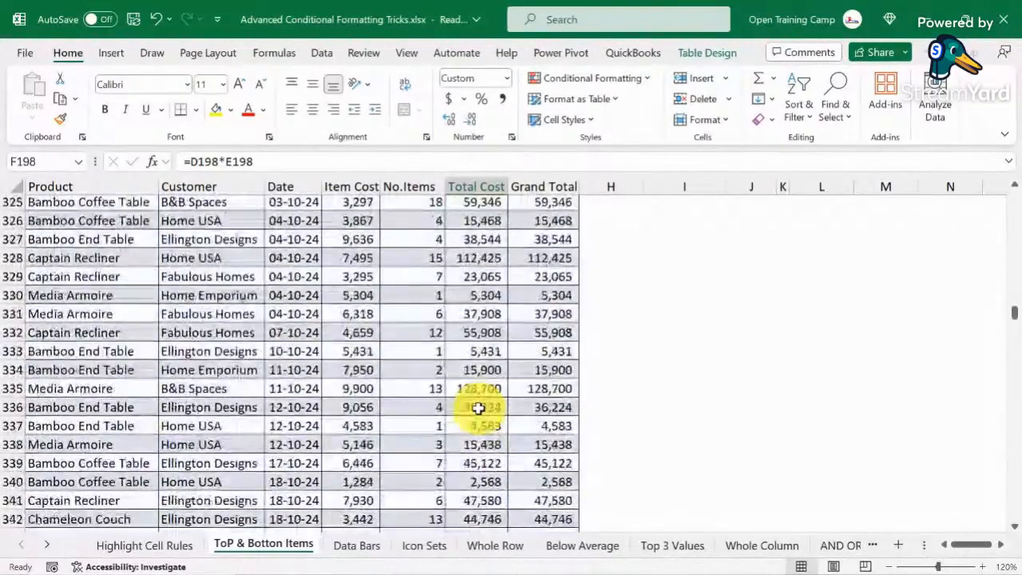
pyautogui.click(1010, 245)
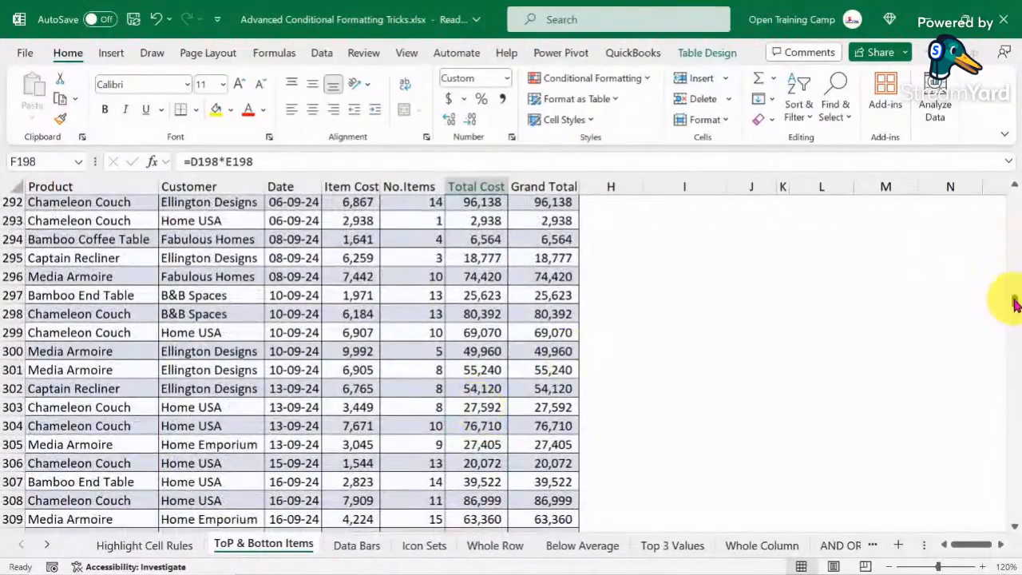
# Sort the table by Total Cost from largest to smallest
pyautogui.moveTo(1011, 297); pyautogui.dragTo(1011, 152)
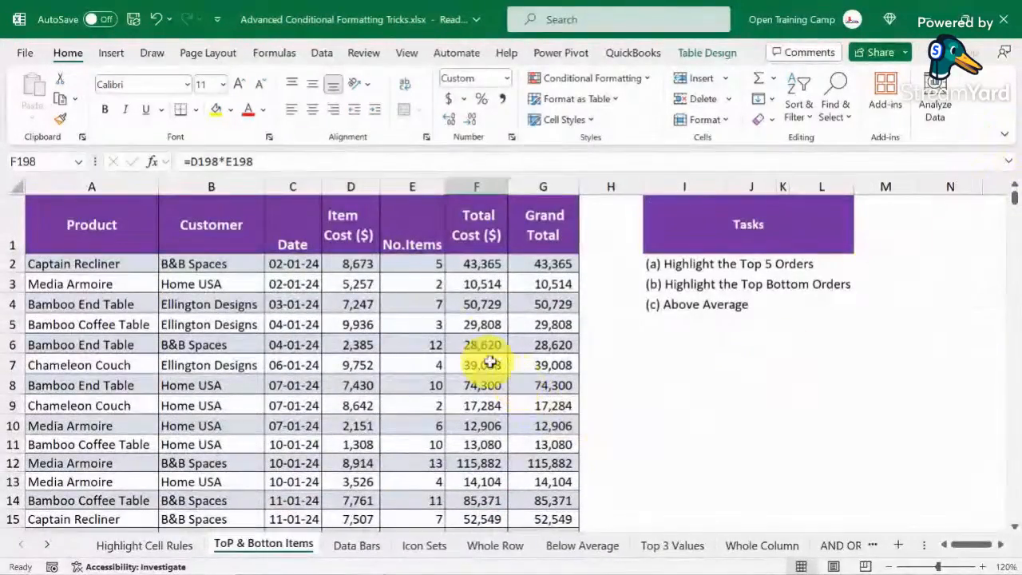
pyautogui.click(467, 303)
pyautogui.rightClick(467, 303)
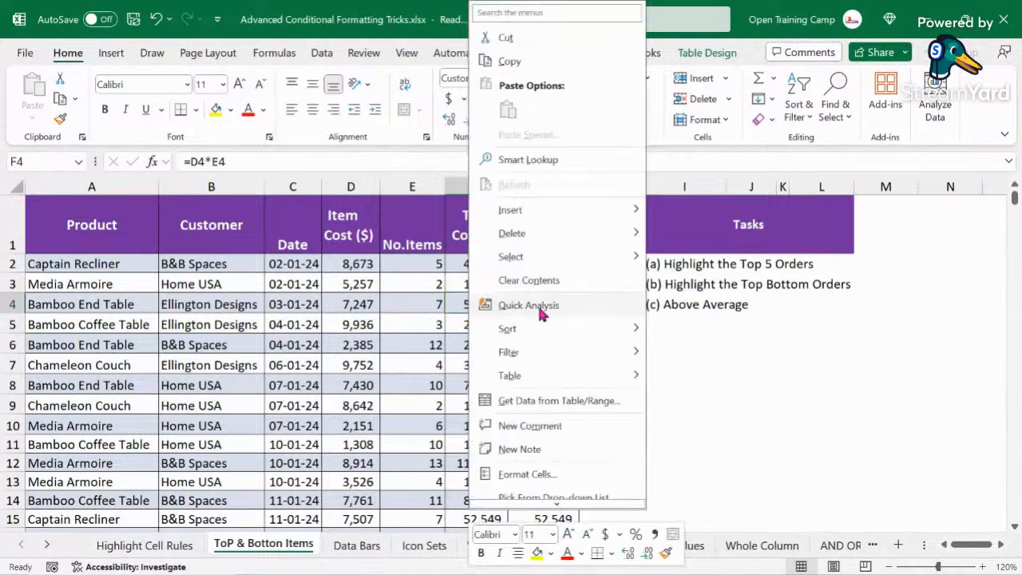
pyautogui.moveTo(537, 330)
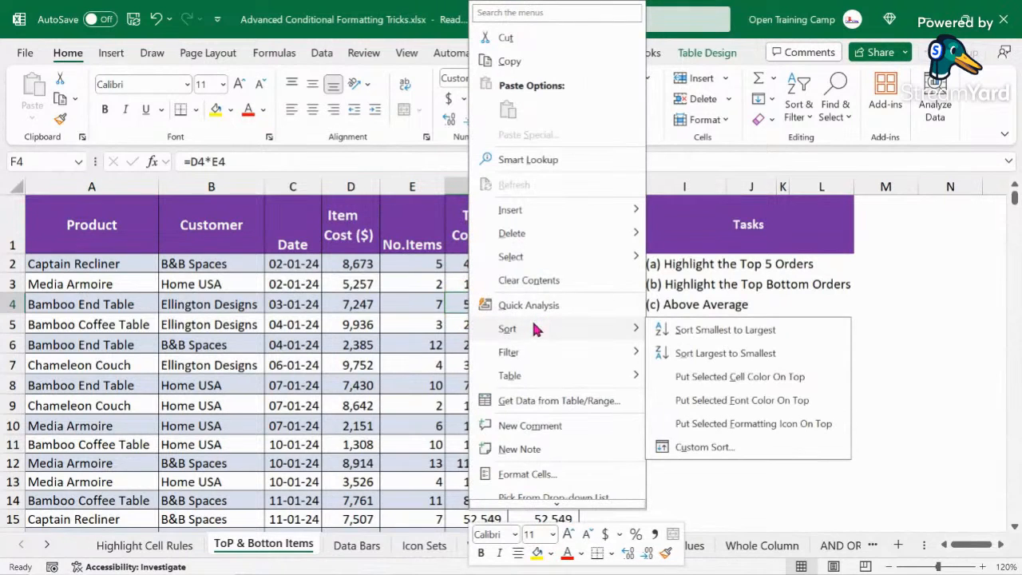
pyautogui.click(713, 354)
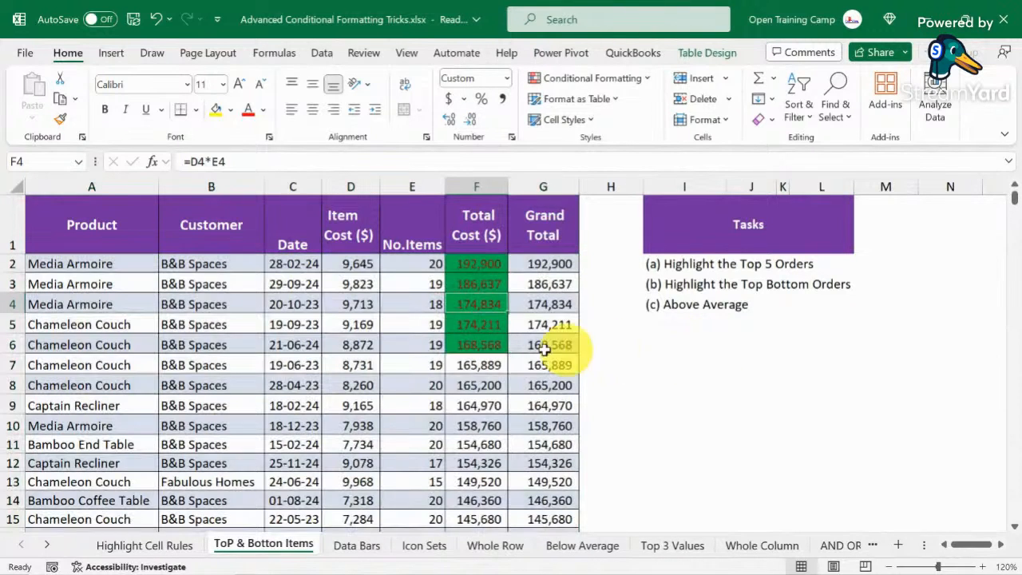
# Select rows 2 to 6 to inspect the five highest orders, and undo the sort
pyautogui.moveTo(11, 264); pyautogui.dragTo(18, 339)
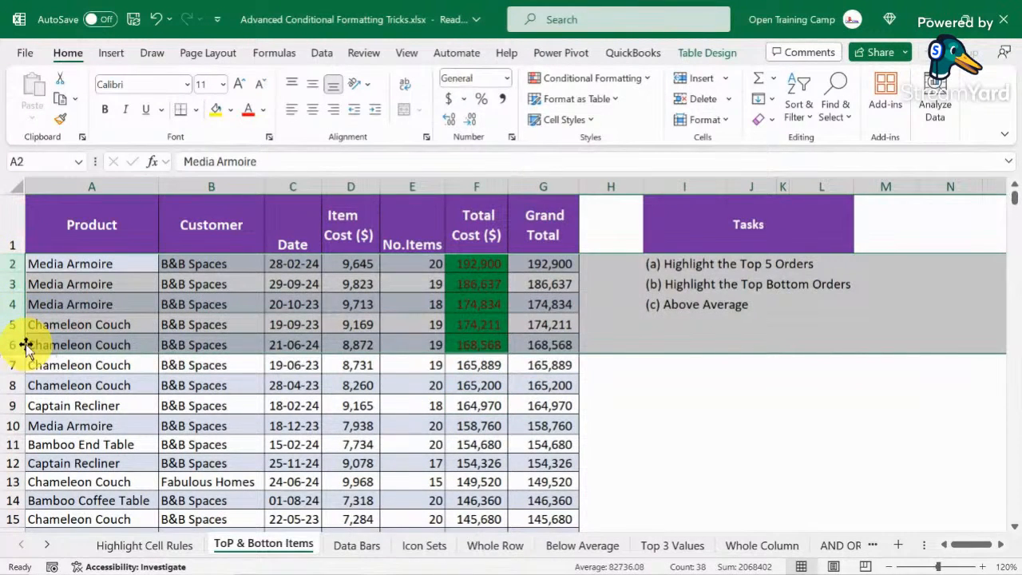
pyautogui.click(469, 372)
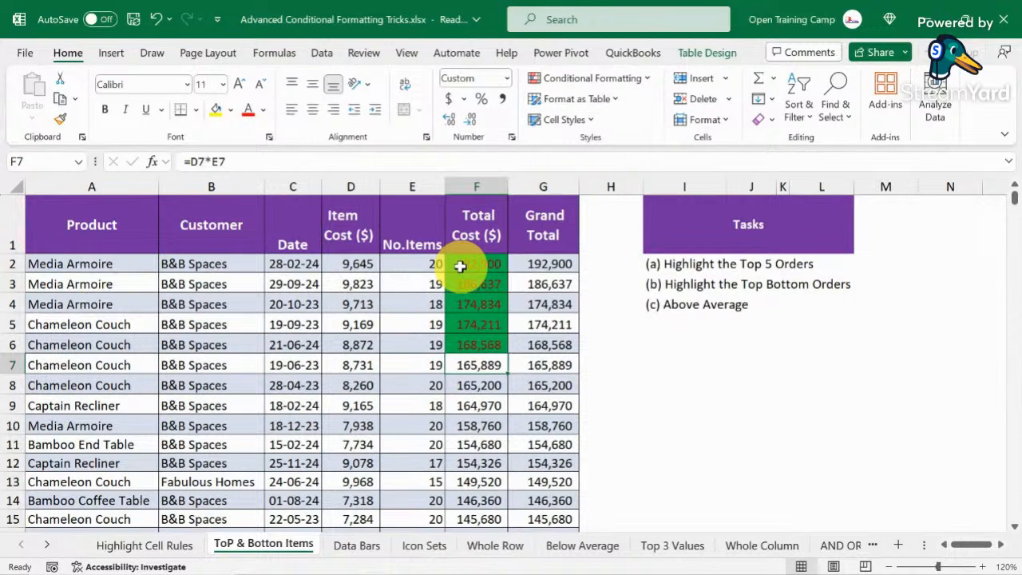
pyautogui.hotkey('ctrl', 'z')
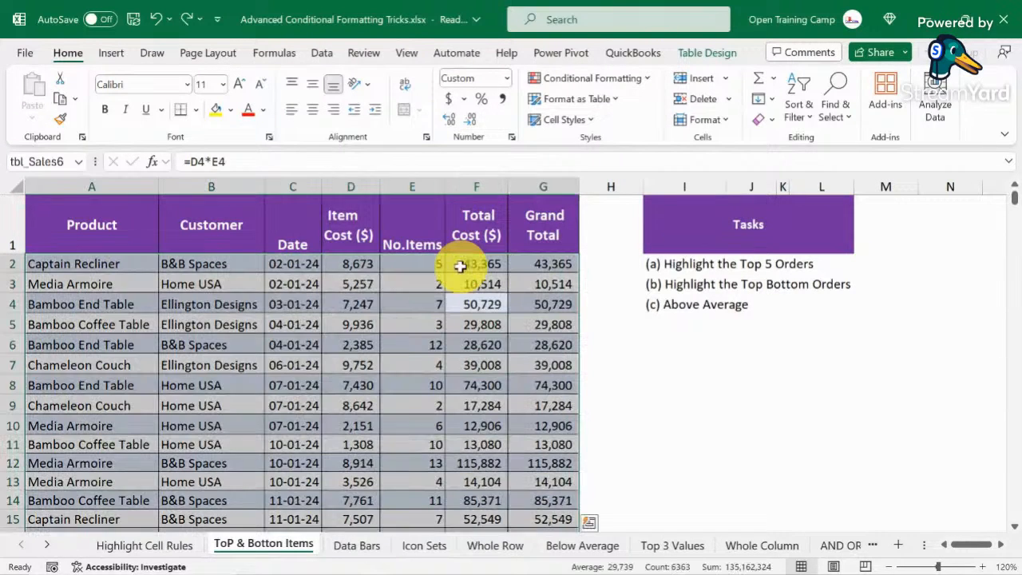
pyautogui.click(489, 320)
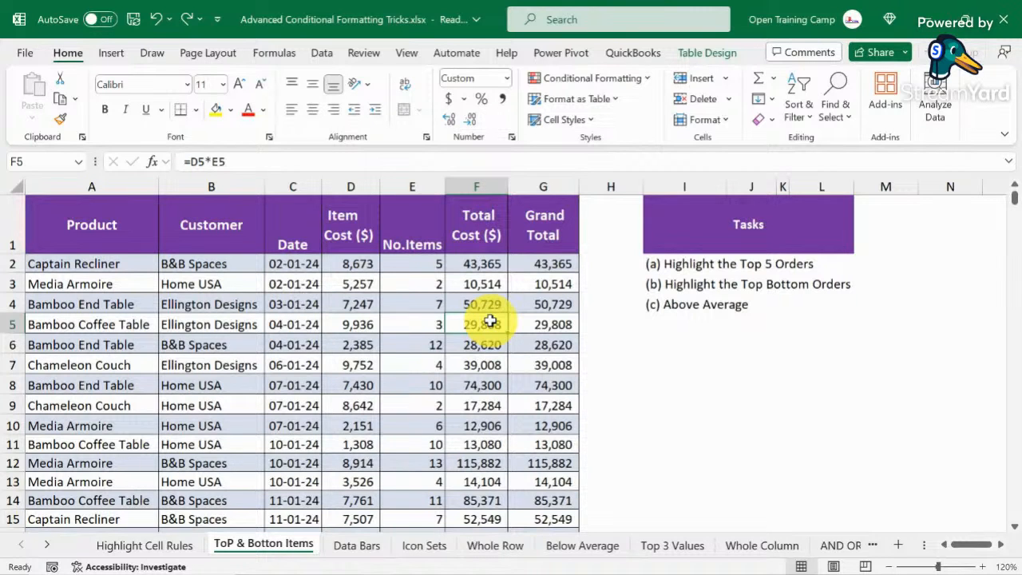
# Set up a Bottom 10 Items rule on the Total Cost column's data, with the number of bottom-ranked cells set to 5
pyautogui.click(475, 199)
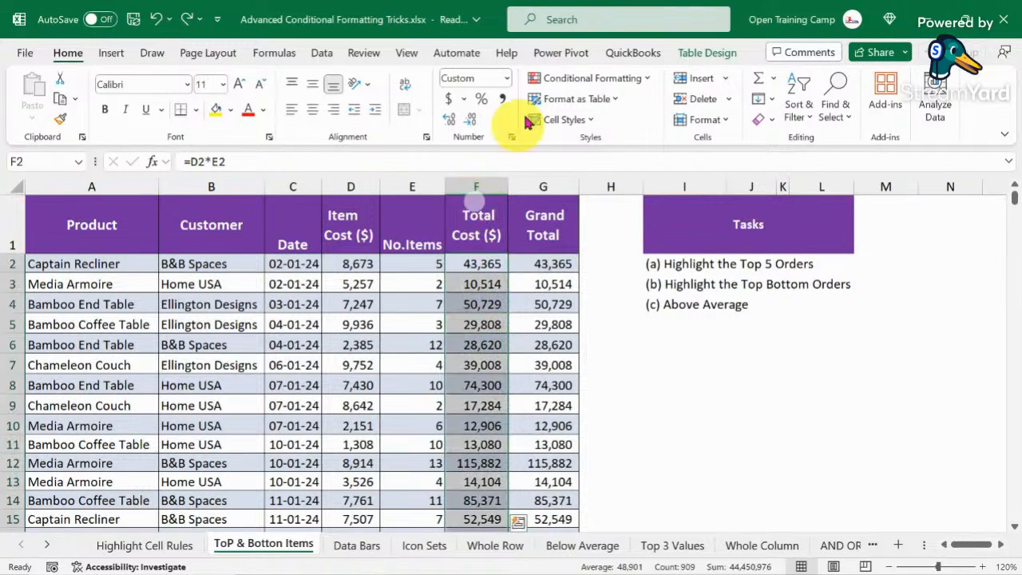
pyautogui.click(584, 79)
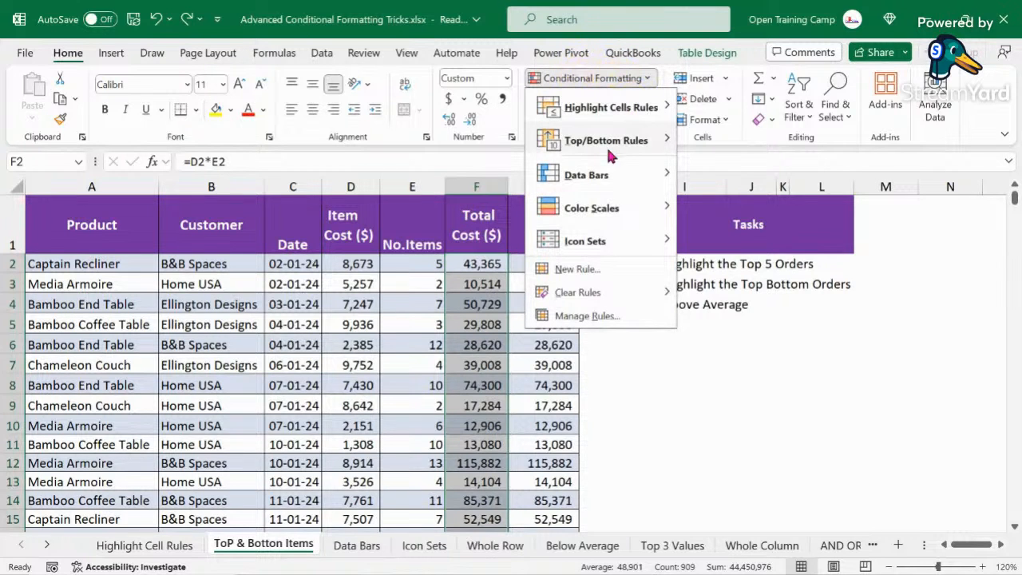
pyautogui.moveTo(643, 141)
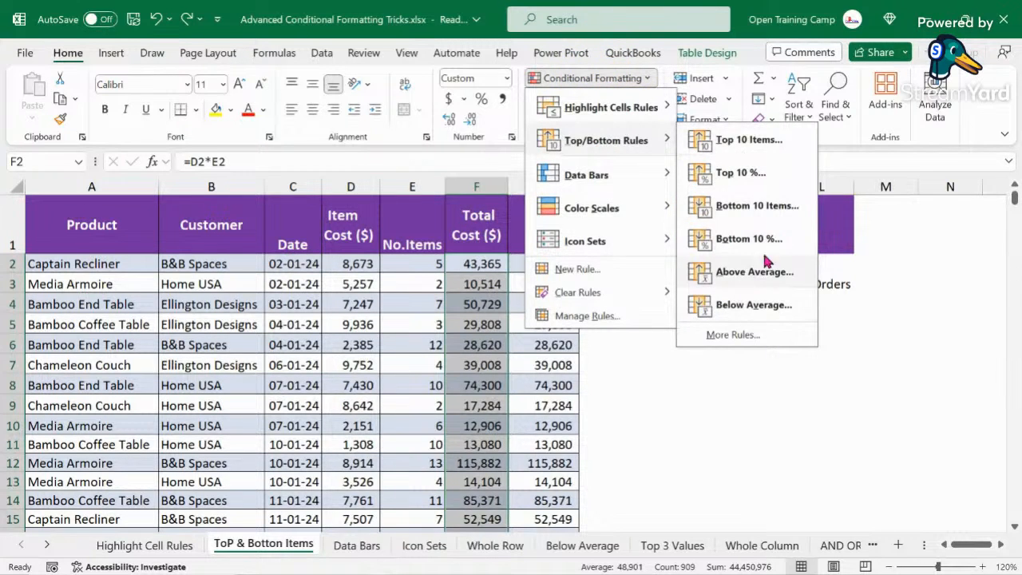
pyautogui.click(723, 205)
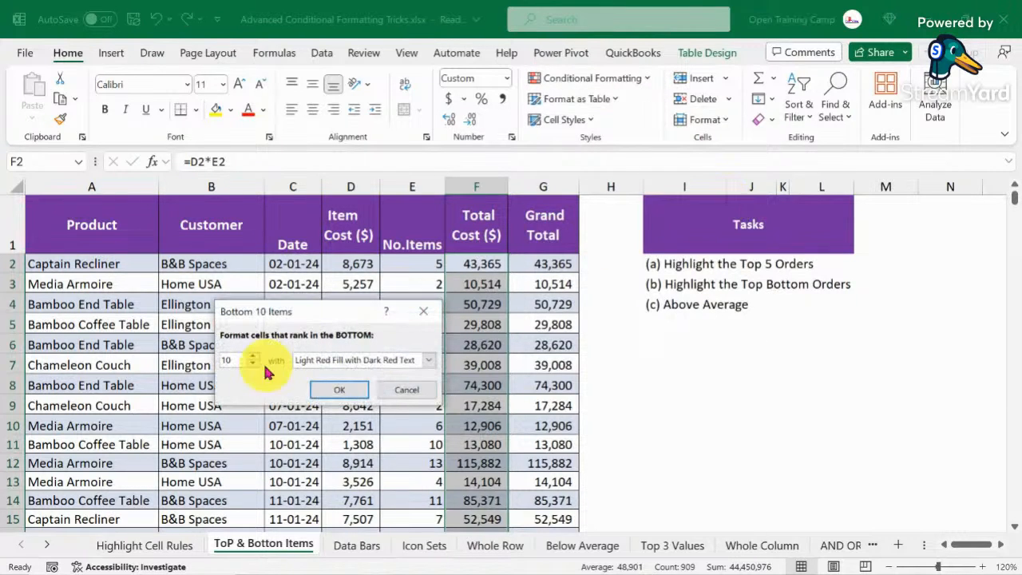
pyautogui.moveTo(295, 313); pyautogui.dragTo(223, 269)
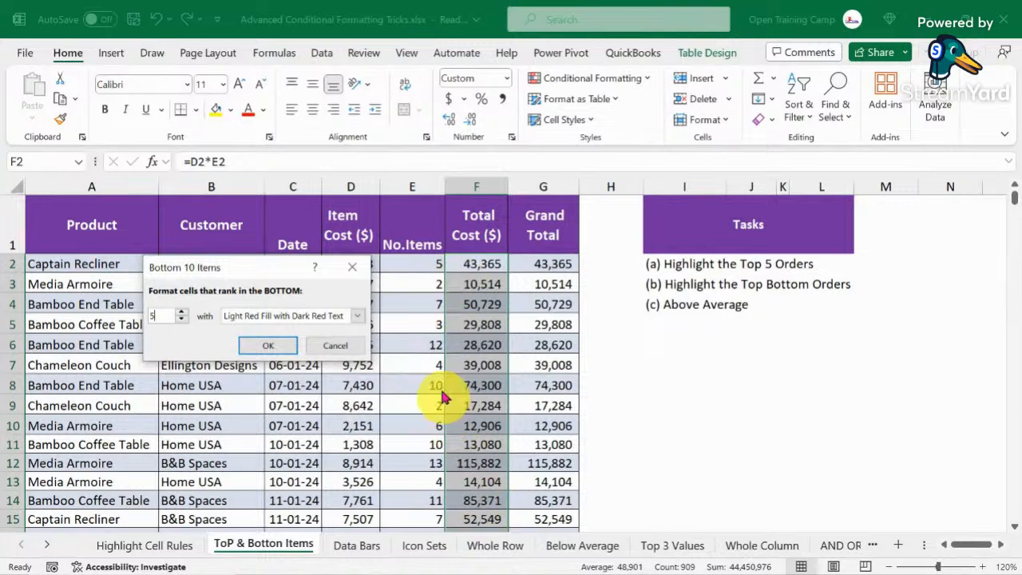
# Give the bottom 5 rule a custom format with a yellow fill and apply it to the Total Cost data
pyautogui.click(357, 320)
pyautogui.click(245, 399)
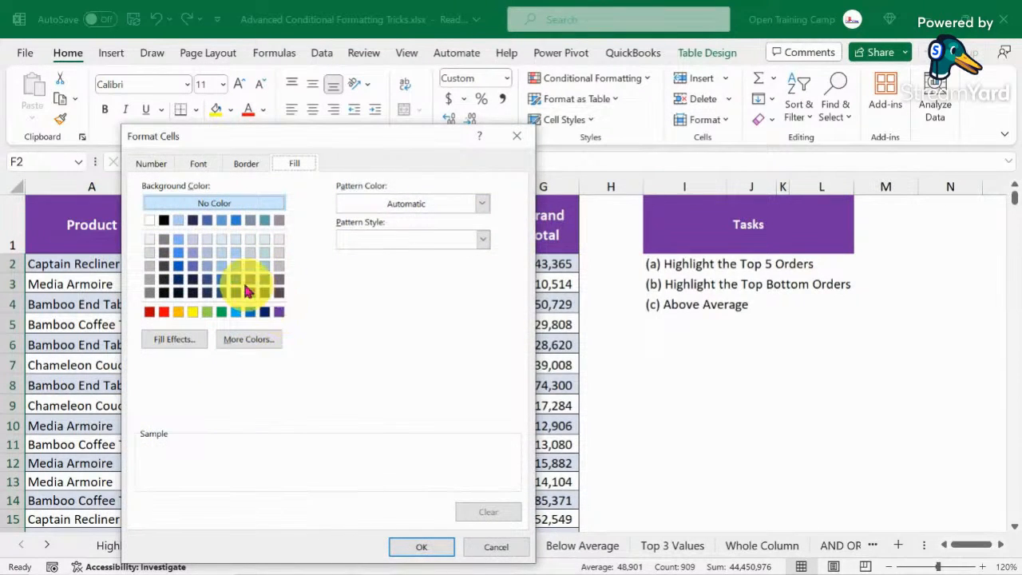
pyautogui.click(194, 313)
pyautogui.click(420, 548)
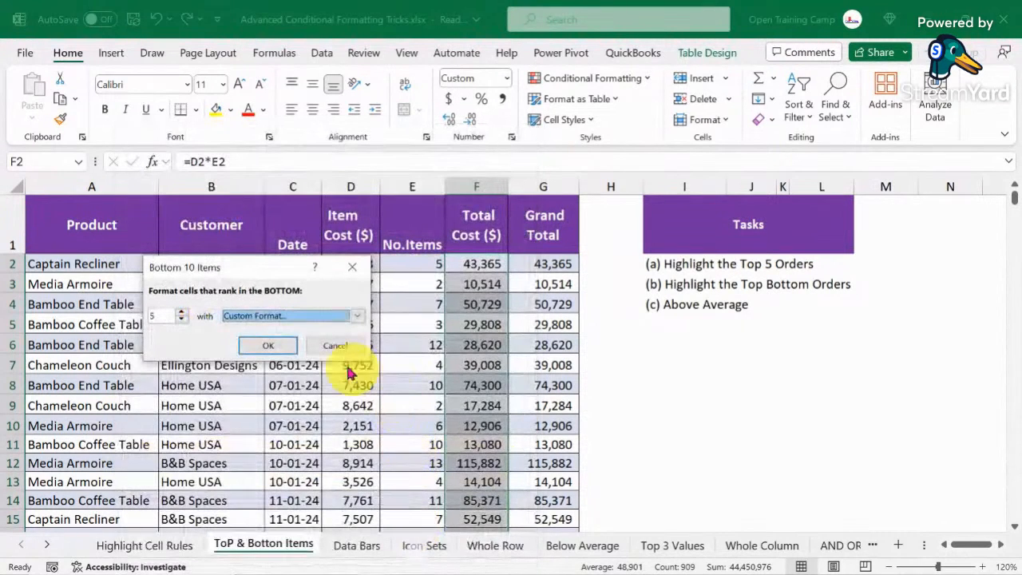
pyautogui.click(270, 346)
# Look through the Total Cost column for the orders highlighted by the top and bottom rules
pyautogui.click(487, 348)
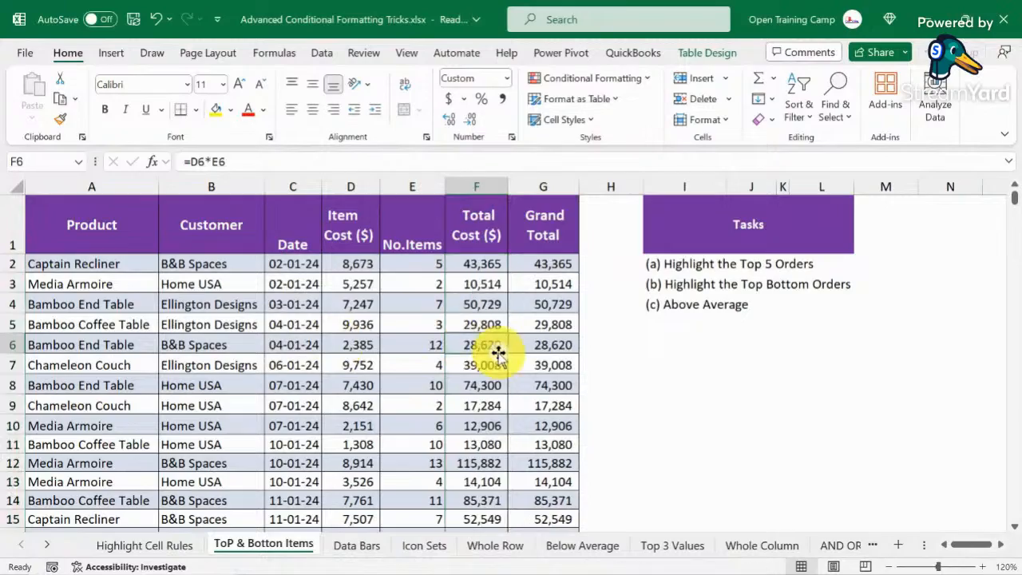
pyautogui.scroll(-20, 498, 352)
pyautogui.scroll(3, 496, 352)
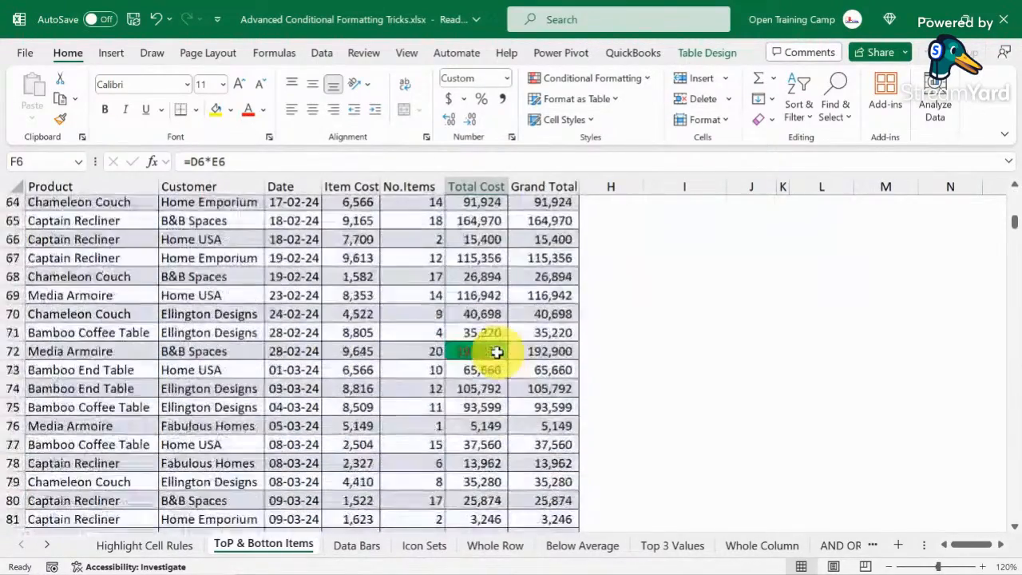
pyautogui.scroll(10, 435, 354)
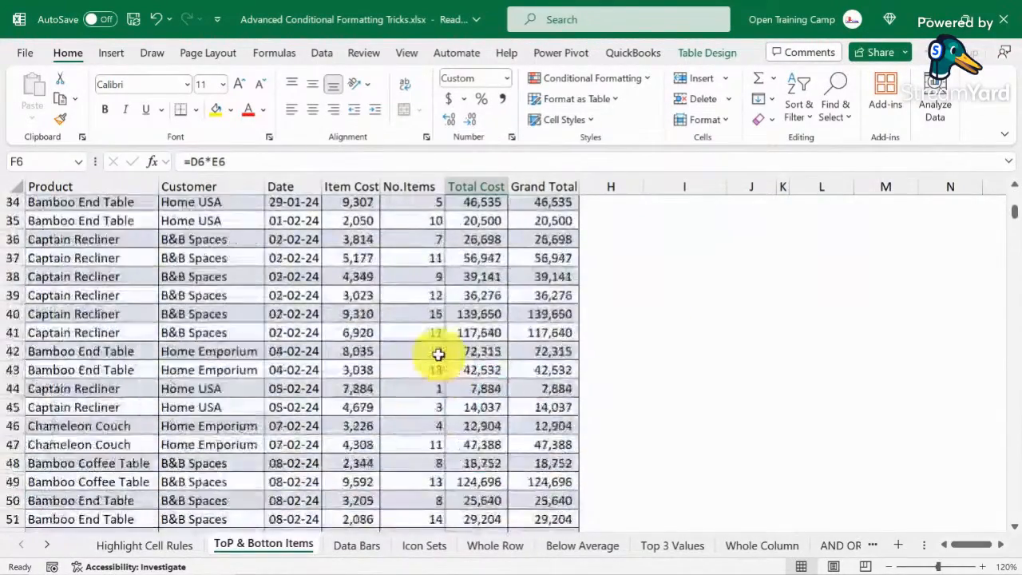
pyautogui.scroll(-7, 451, 343)
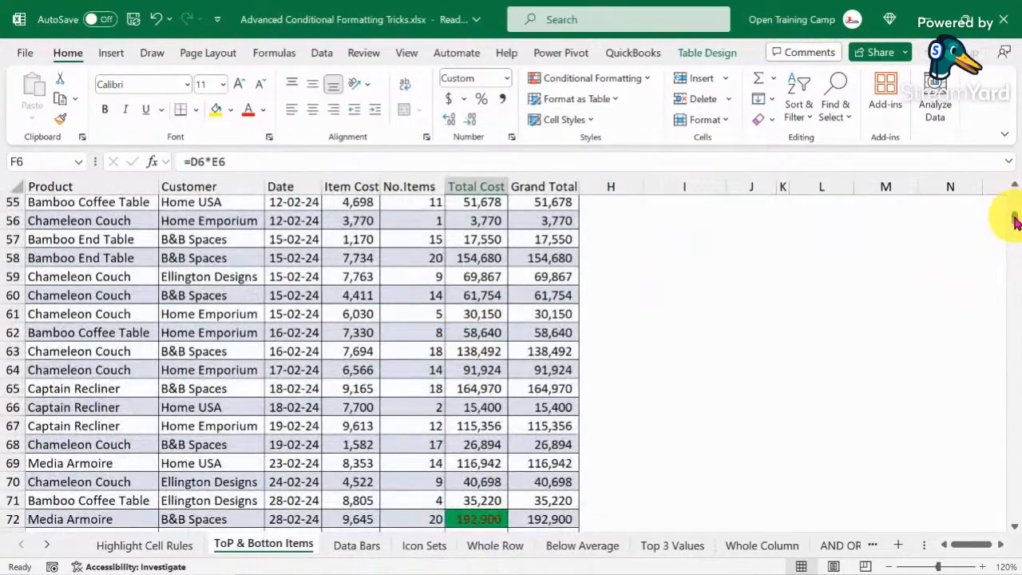
pyautogui.moveTo(1014, 221); pyautogui.dragTo(1013, 149)
pyautogui.scroll(-6, 547, 349)
pyautogui.scroll(8, 547, 343)
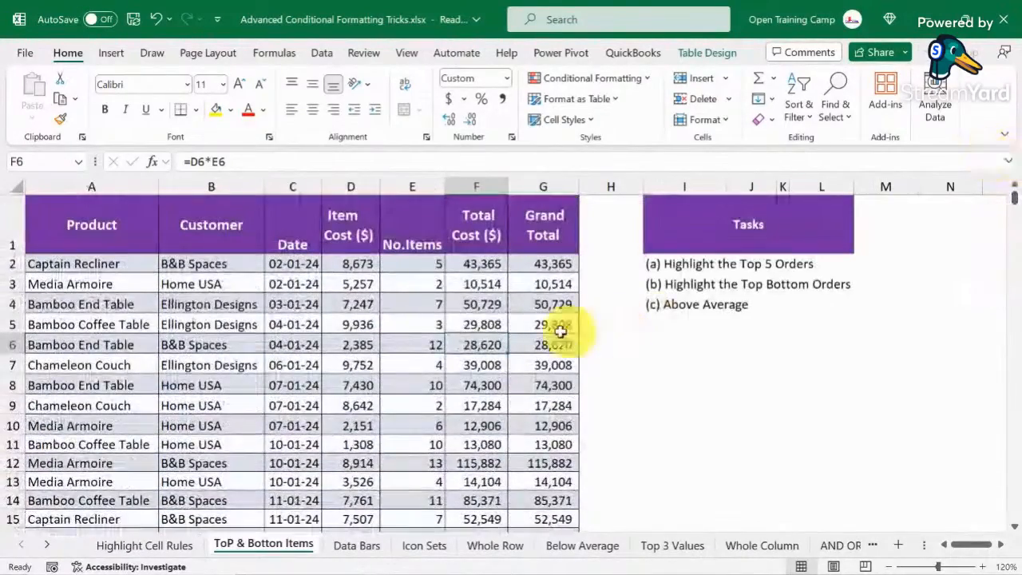
# Sort the table by Total Cost from smallest to largest
pyautogui.click(470, 282)
pyautogui.rightClick(470, 282)
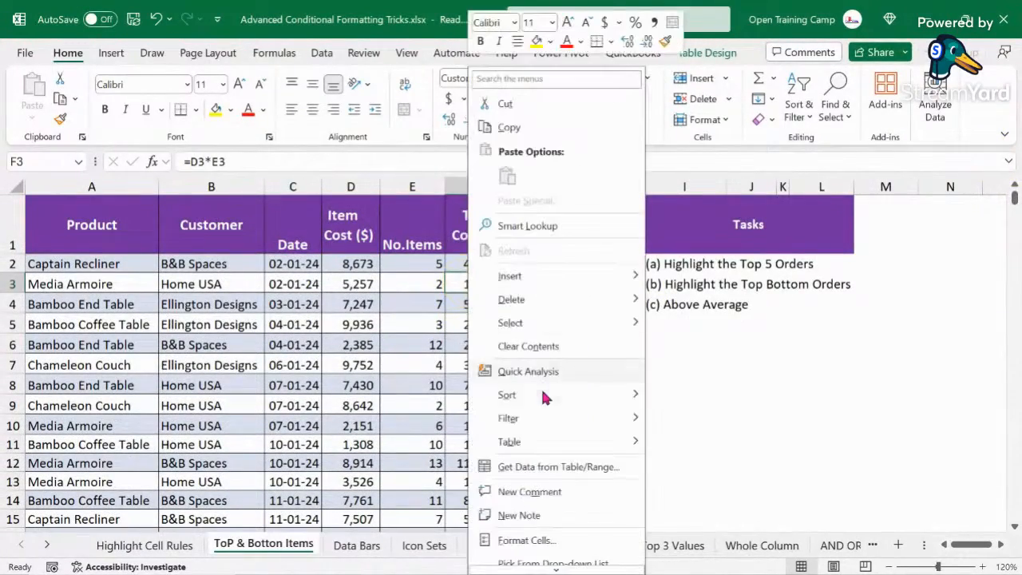
pyautogui.moveTo(518, 394)
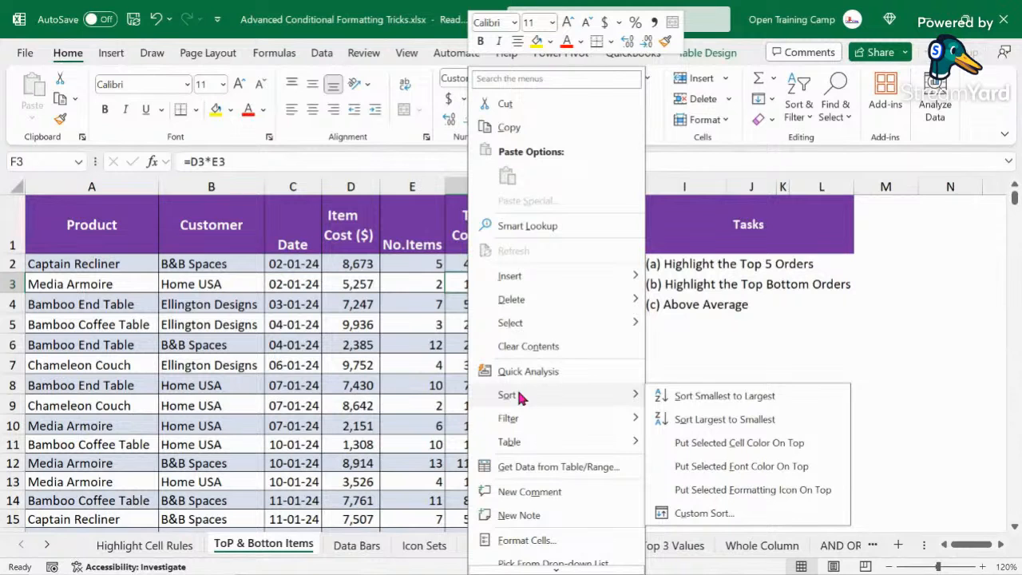
pyautogui.click(703, 396)
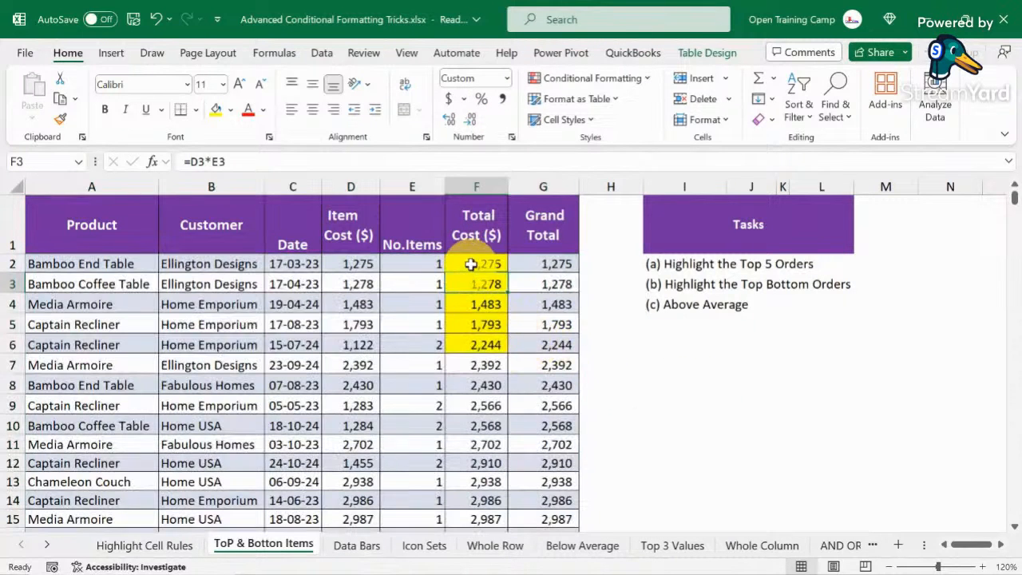
# Select rows 2 to 6 to inspect the five lowest orders, and undo the ascending sort
pyautogui.click(471, 264)
pyautogui.moveTo(7, 266); pyautogui.dragTo(10, 347)
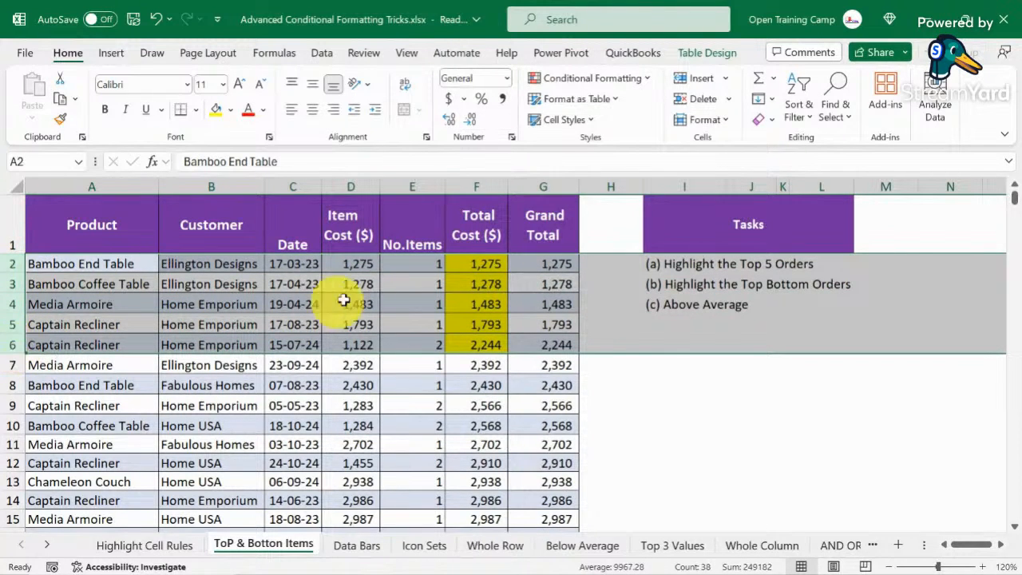
pyautogui.click(479, 269)
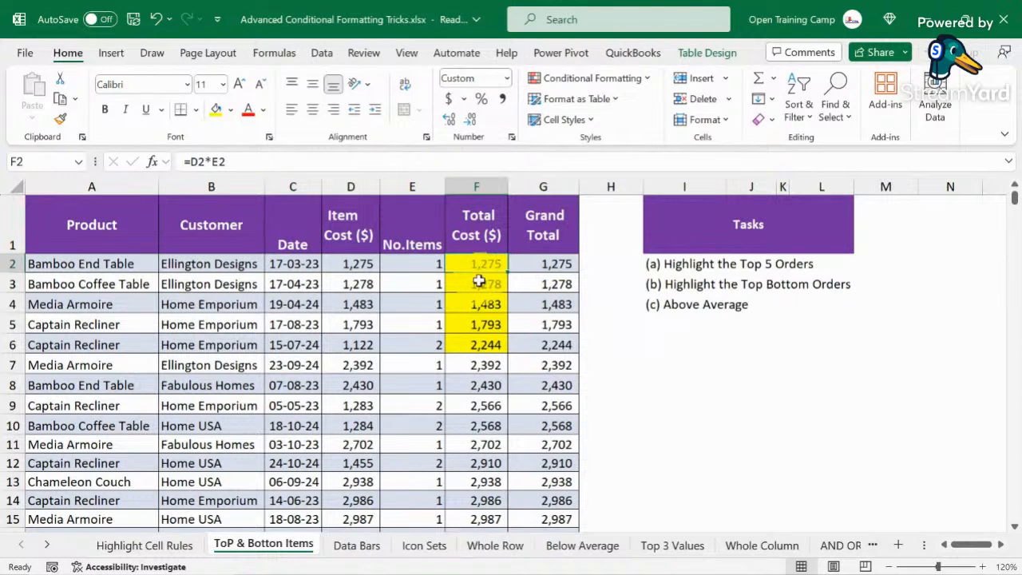
pyautogui.hotkey('ctrl', 'z')
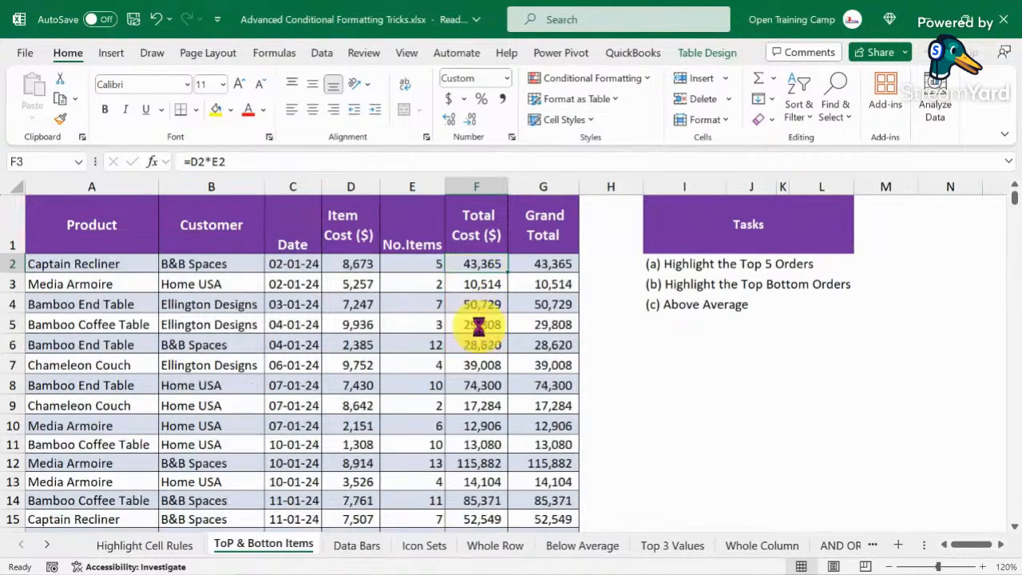
pyautogui.click(473, 309)
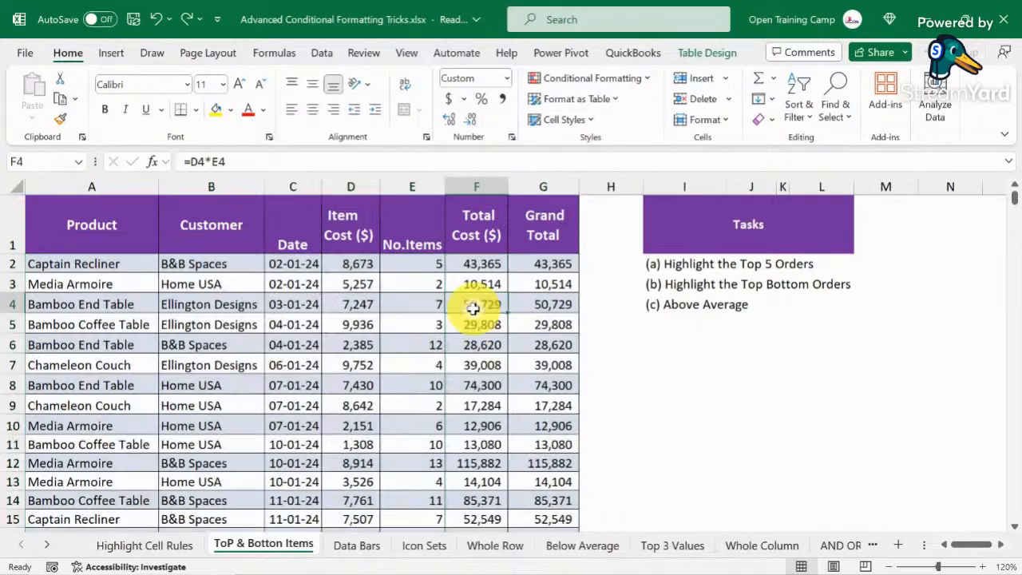
pyautogui.hotkey('ctrl', 'space')
pyautogui.click(660, 362)
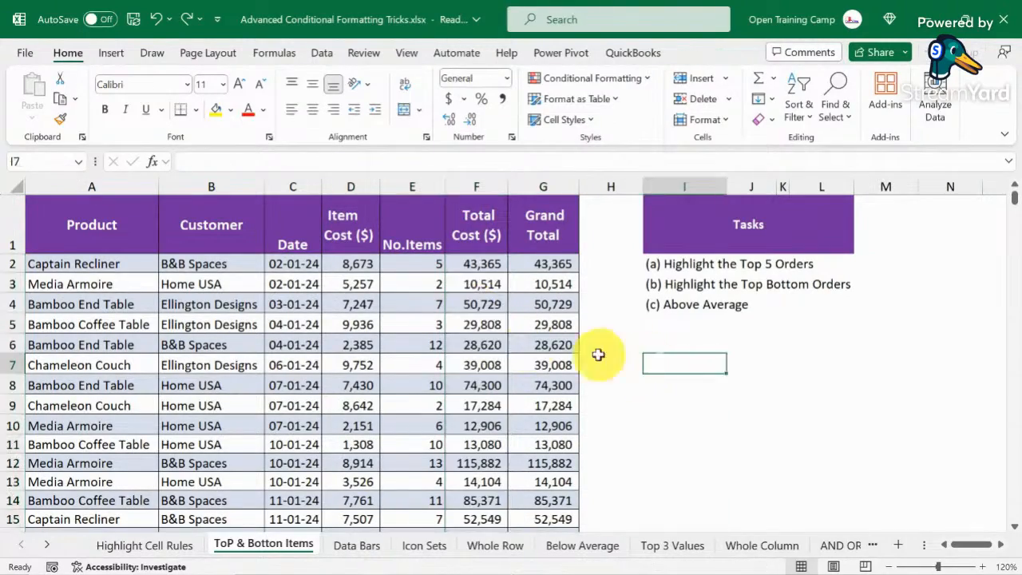
pyautogui.scroll(-13, 501, 335)
pyautogui.scroll(12, 501, 336)
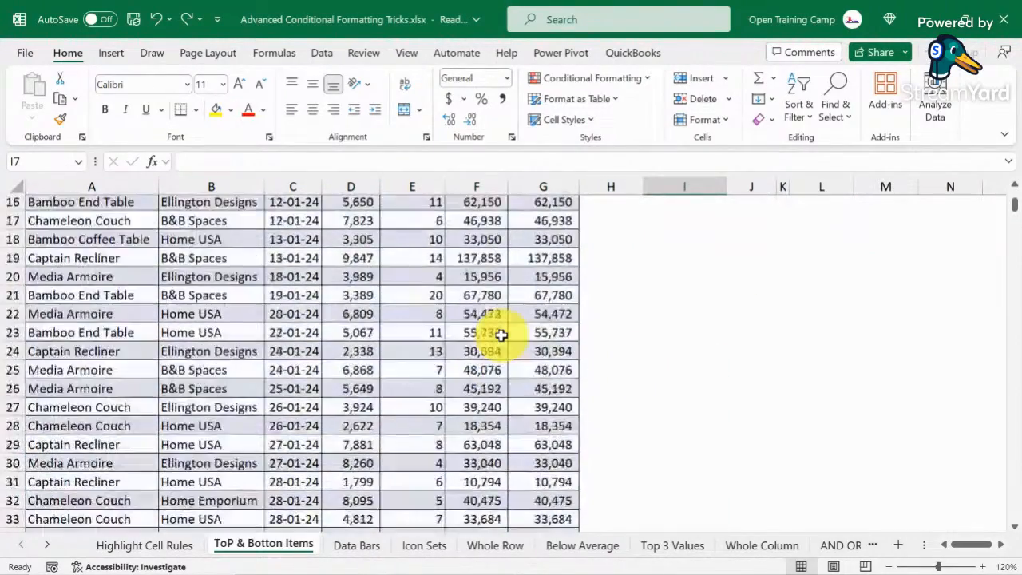
pyautogui.scroll(2, 501, 335)
pyautogui.click(778, 385)
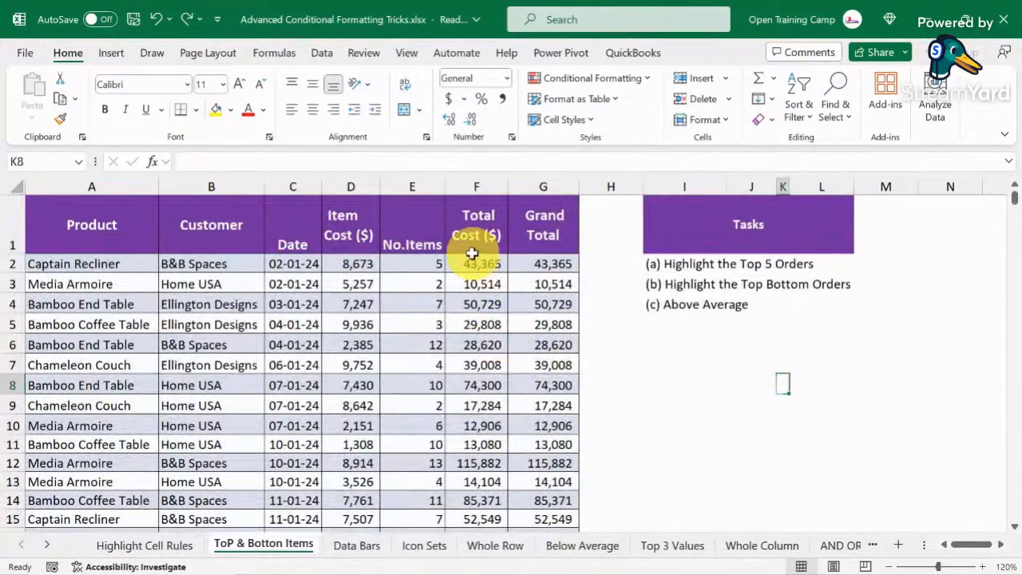
# Start an Above Average conditional formatting rule on the Total Cost data
pyautogui.click(479, 197)
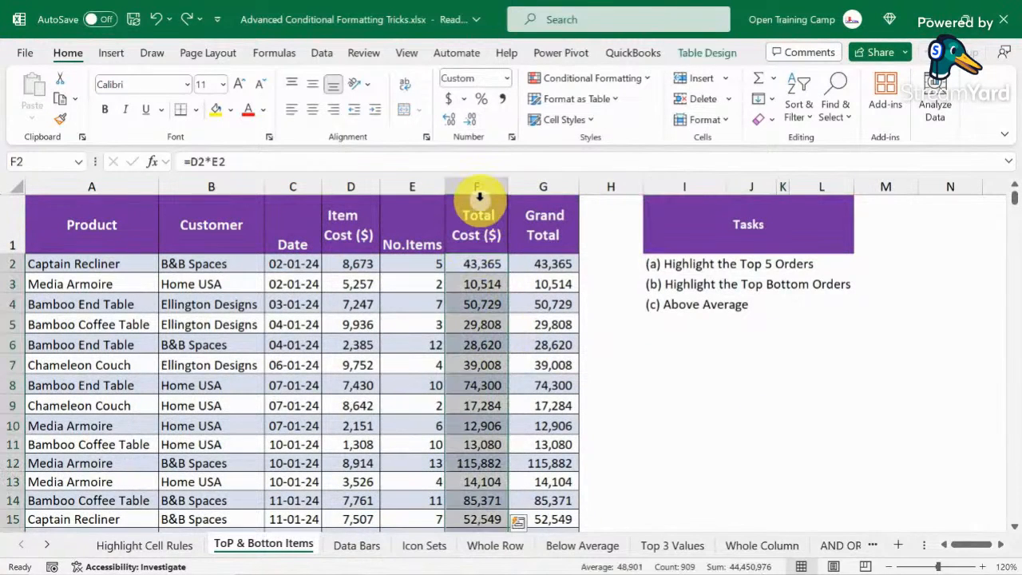
pyautogui.click(601, 78)
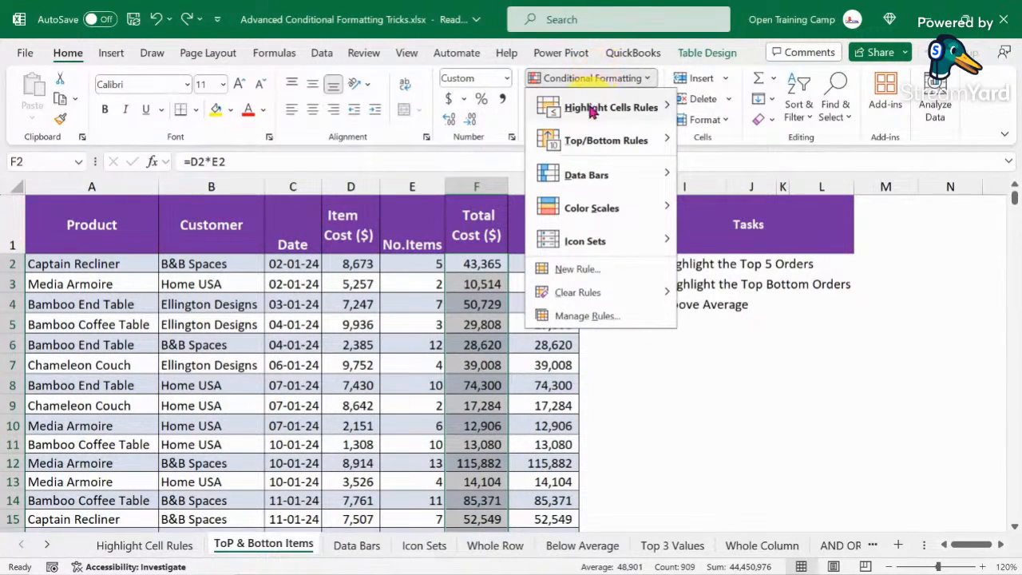
pyautogui.moveTo(590, 115)
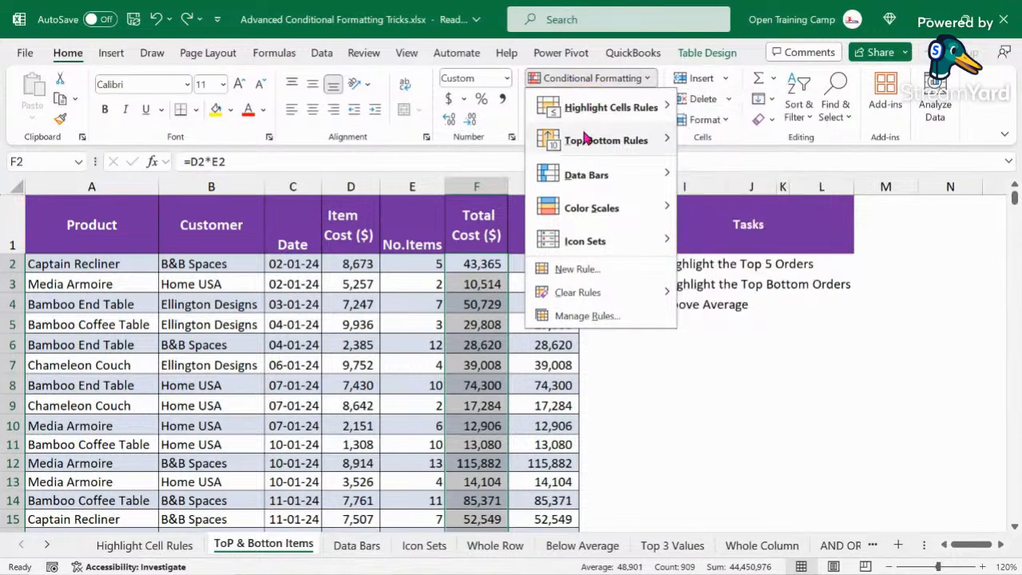
pyautogui.moveTo(586, 138)
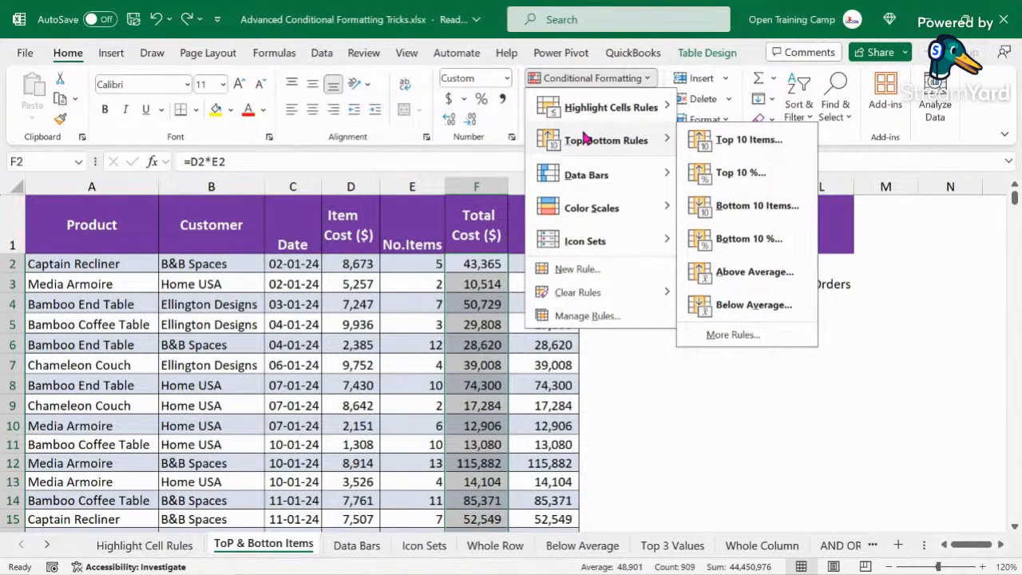
pyautogui.click(731, 275)
pyautogui.moveTo(200, 269); pyautogui.dragTo(162, 264)
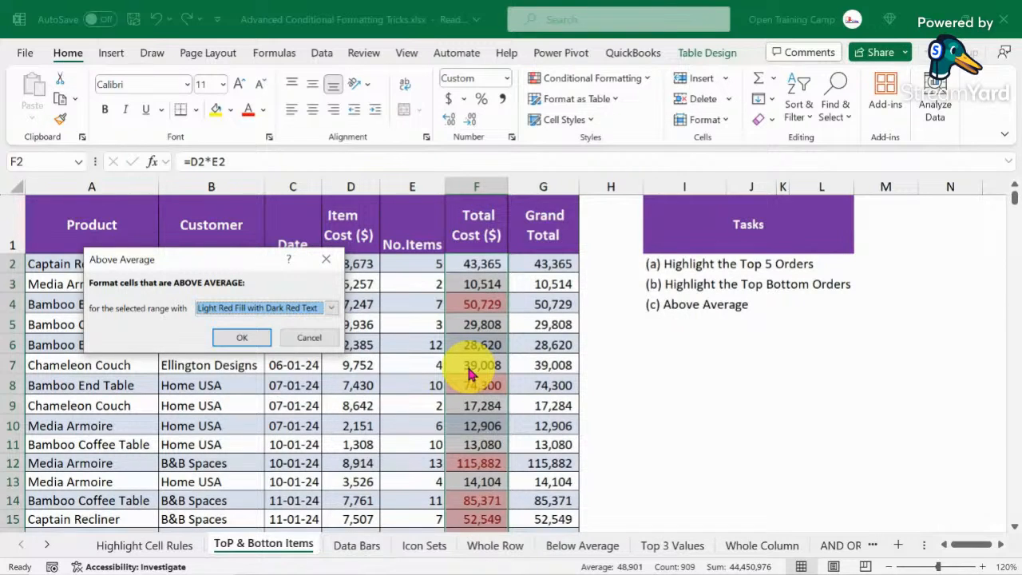
pyautogui.moveTo(209, 261); pyautogui.dragTo(257, 289)
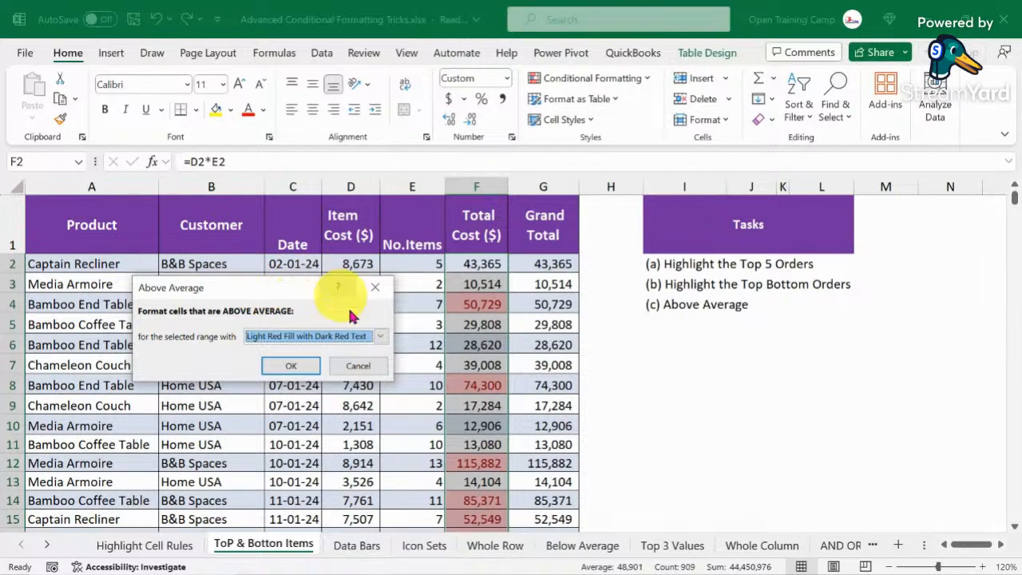
# Give the above-average rule a custom format with an orange fill and apply it to the Total Cost data
pyautogui.click(382, 337)
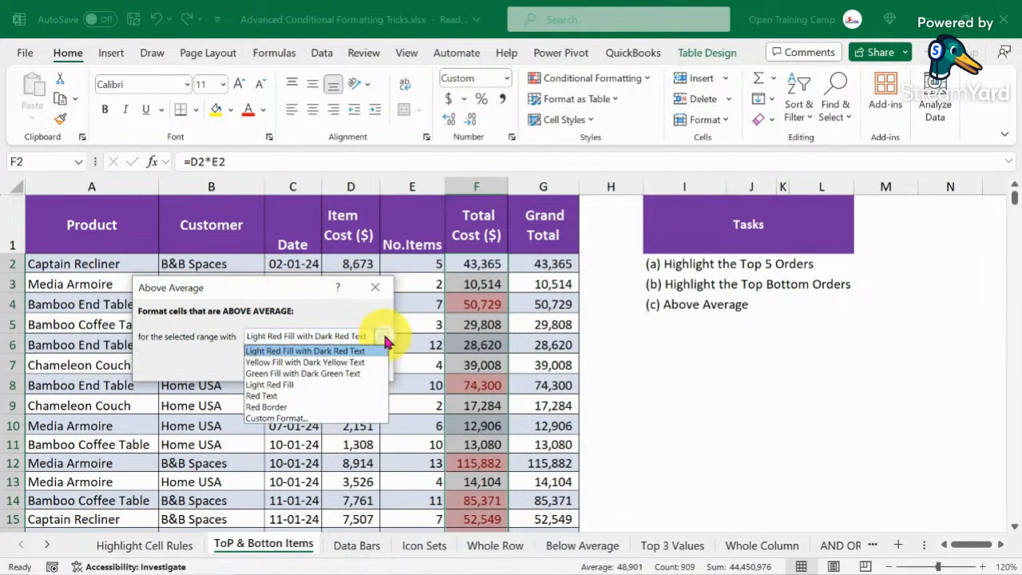
pyautogui.click(273, 419)
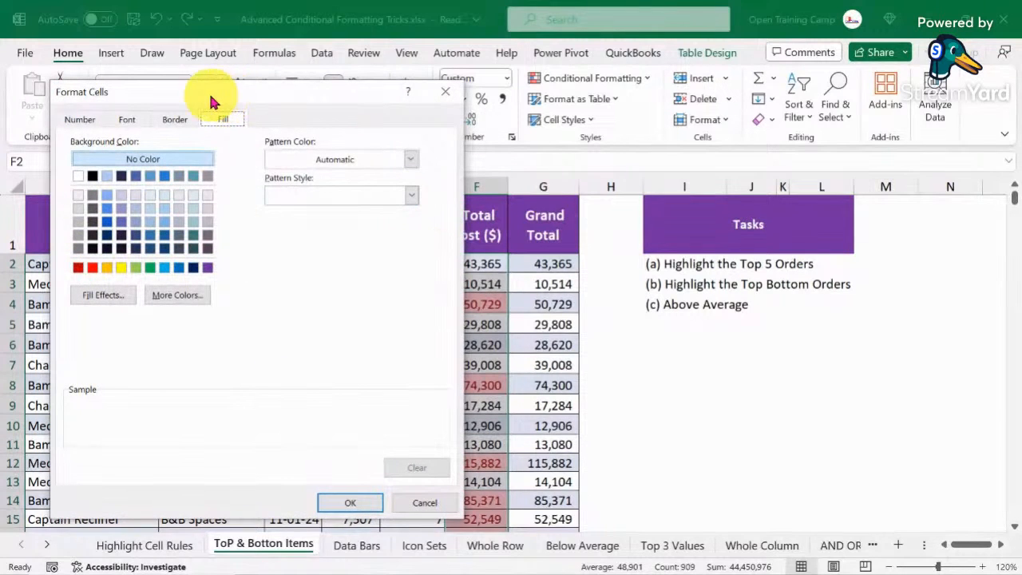
pyautogui.moveTo(212, 96); pyautogui.dragTo(264, 74)
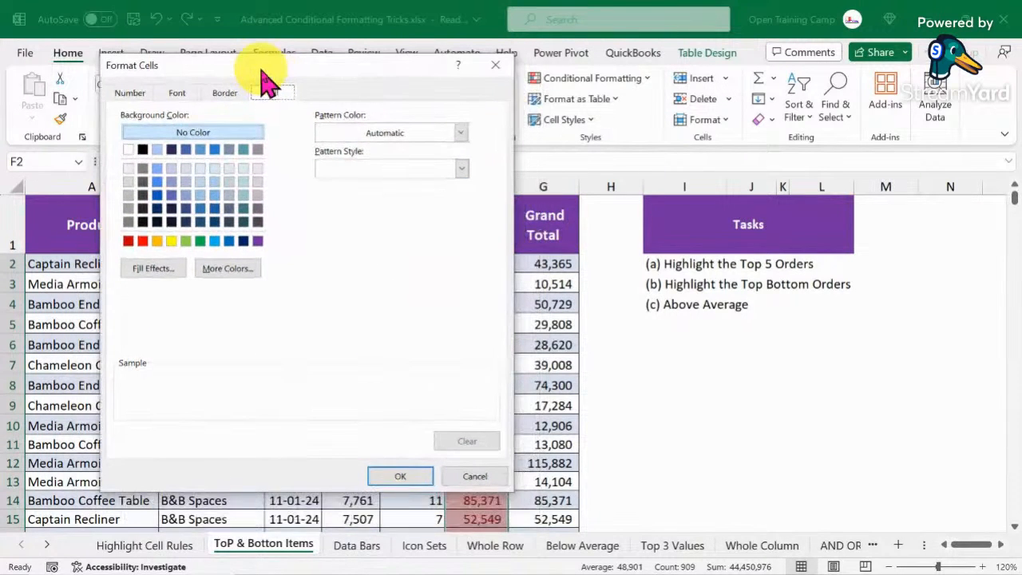
pyautogui.click(156, 240)
pyautogui.click(391, 476)
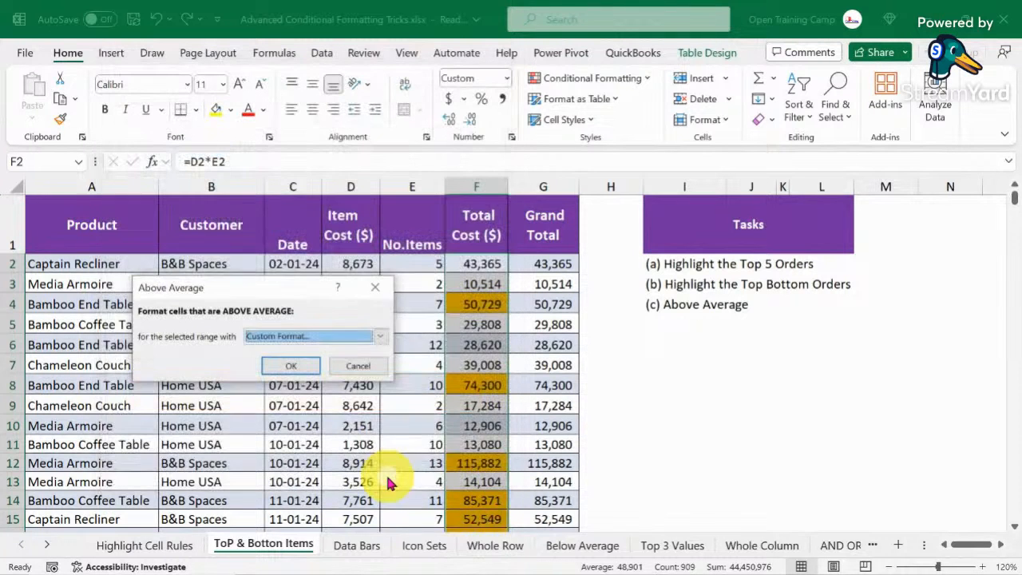
pyautogui.click(288, 366)
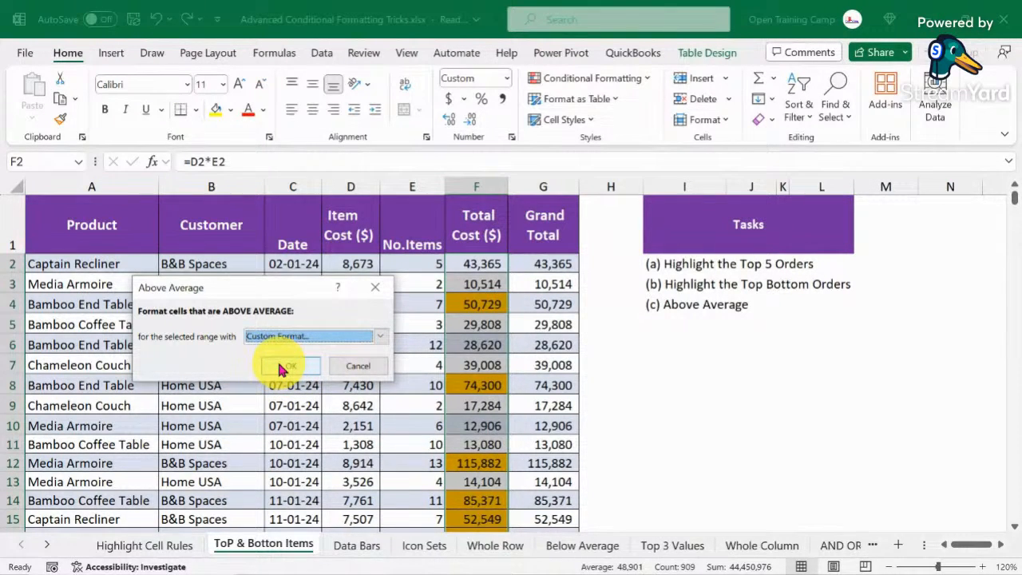
pyautogui.click(377, 336)
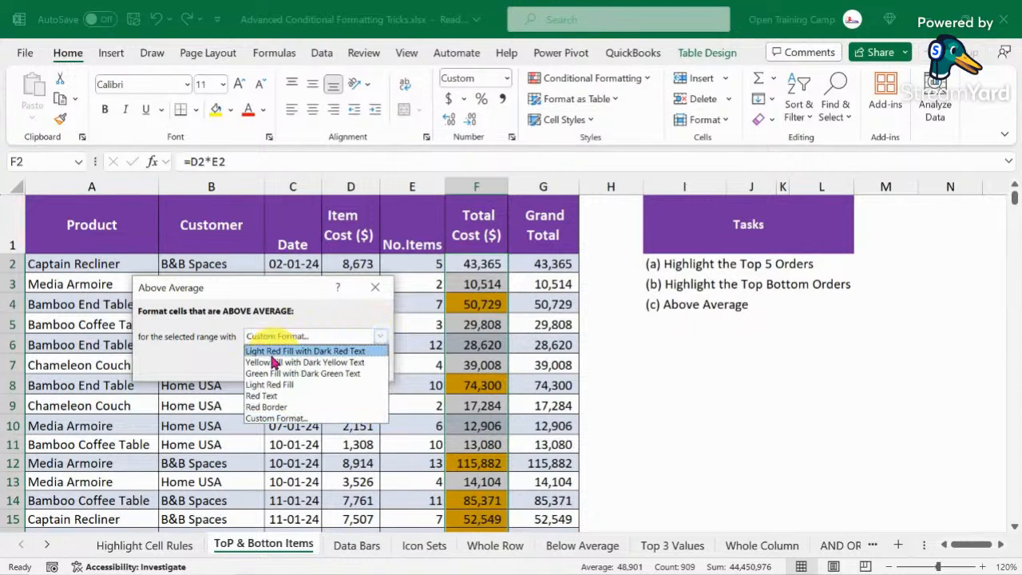
pyautogui.click(338, 309)
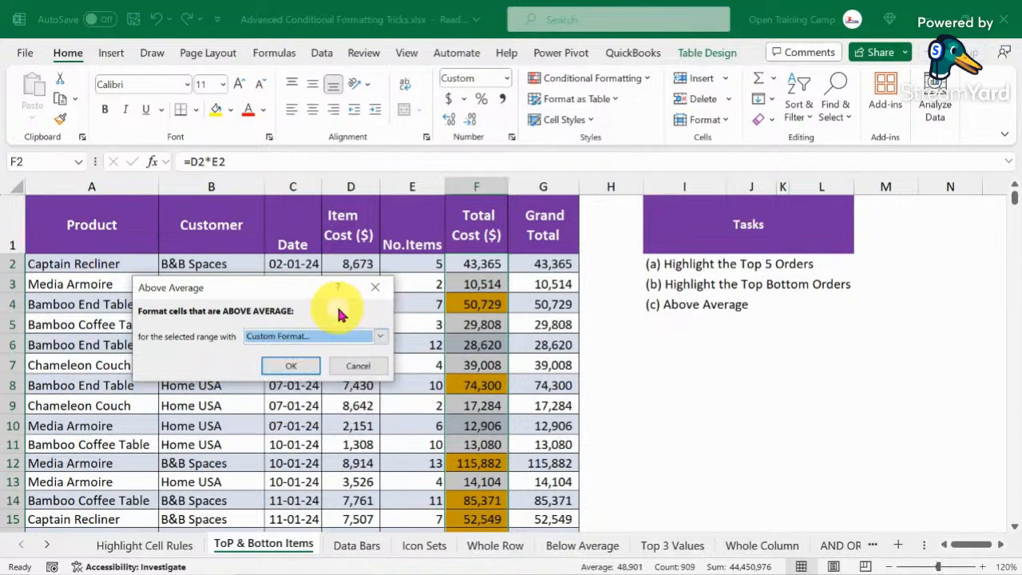
pyautogui.click(399, 472)
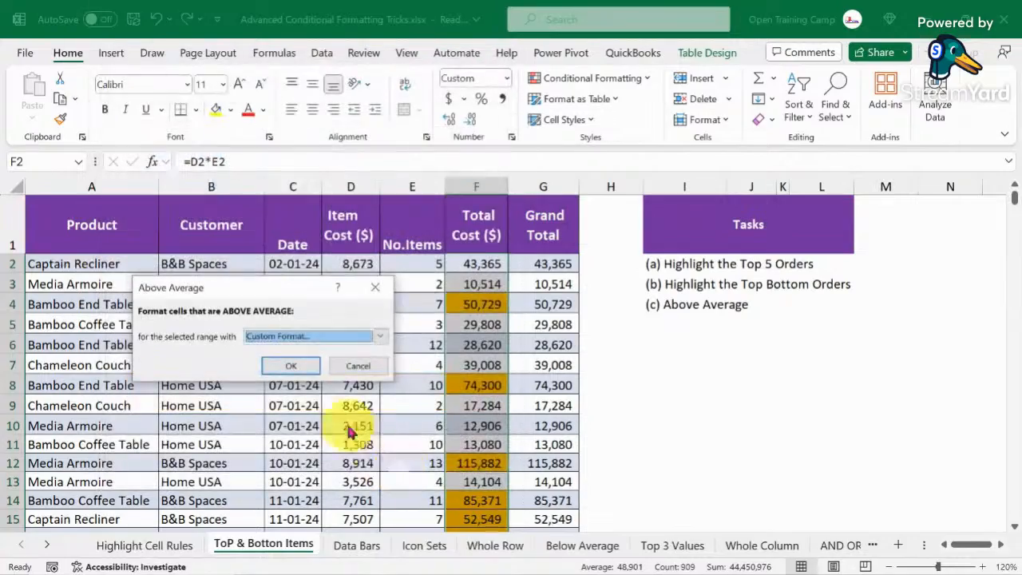
pyautogui.click(292, 365)
# Look through the Total Cost column for the orders highlighted as above average
pyautogui.click(472, 321)
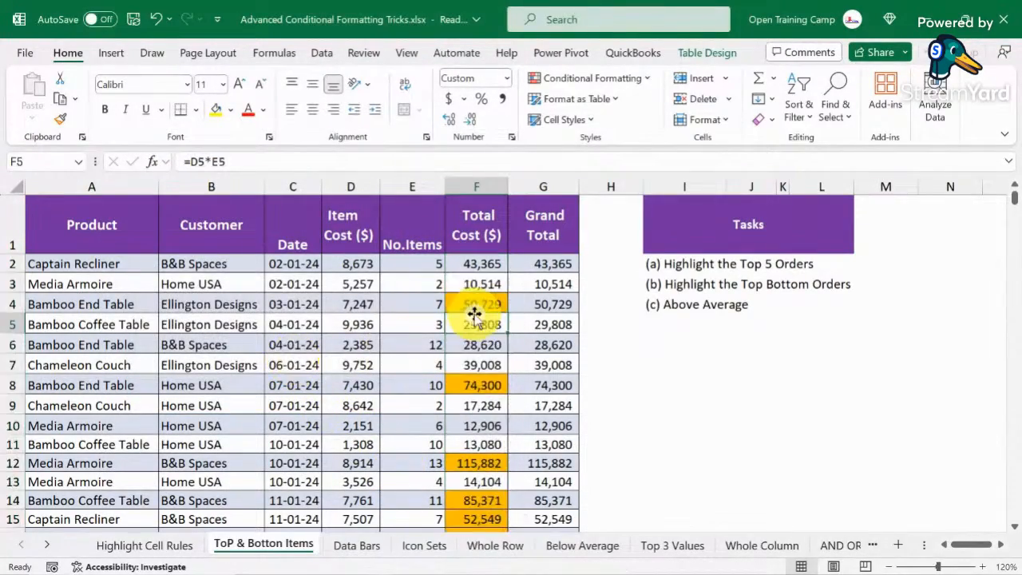
pyautogui.scroll(-1, 469, 317)
pyautogui.scroll(-5, 470, 315)
pyautogui.scroll(6, 468, 308)
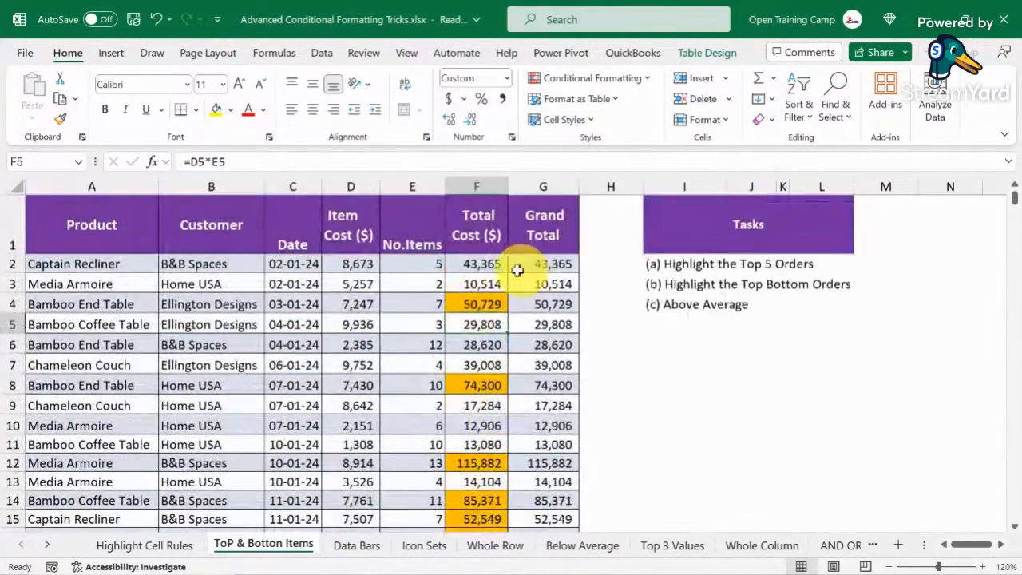
pyautogui.click(480, 304)
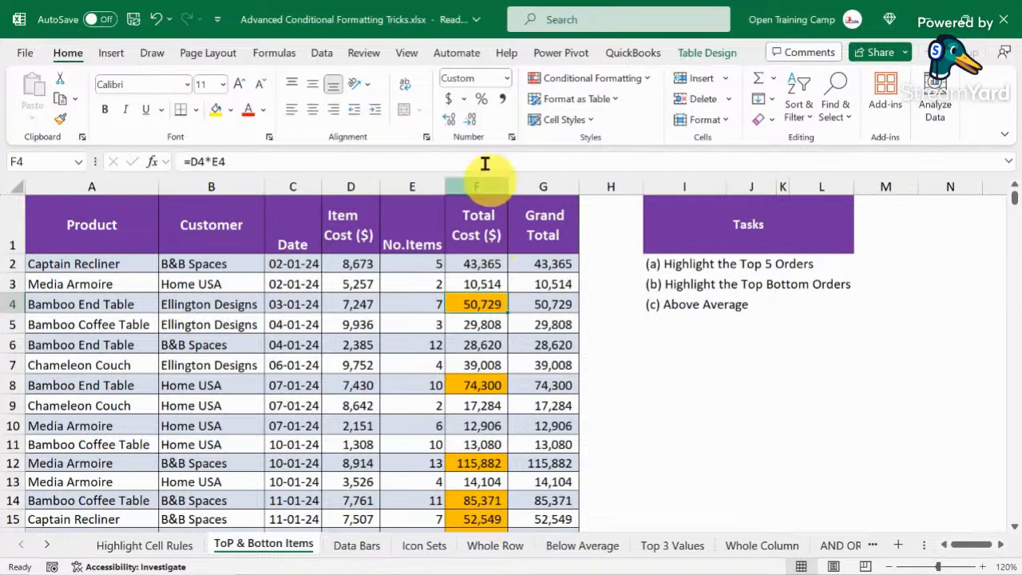
# Select the order records in rows 4, 8 and 5 to compare each whole row with its Total Cost cell
pyautogui.click(11, 187)
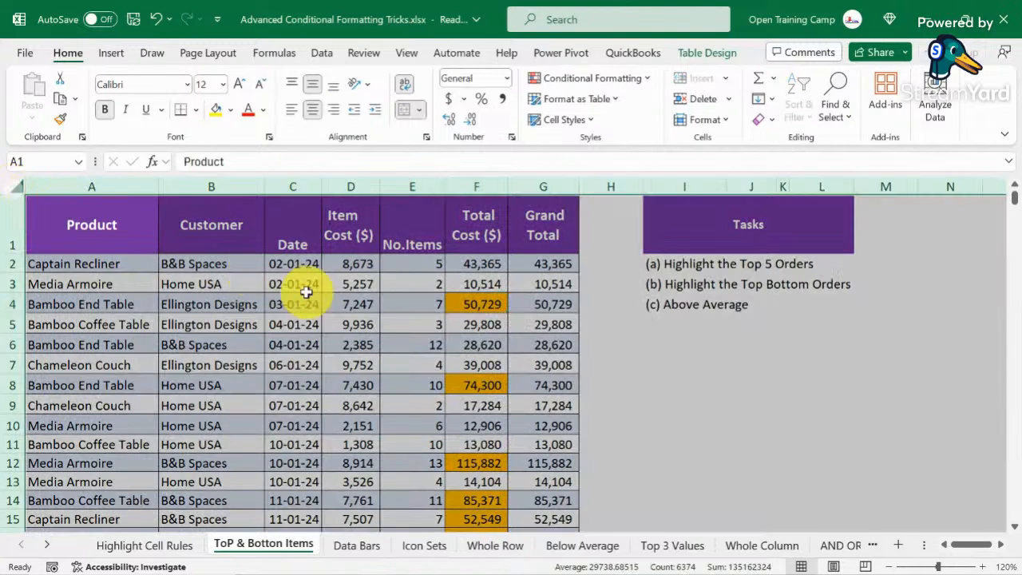
pyautogui.click(321, 296)
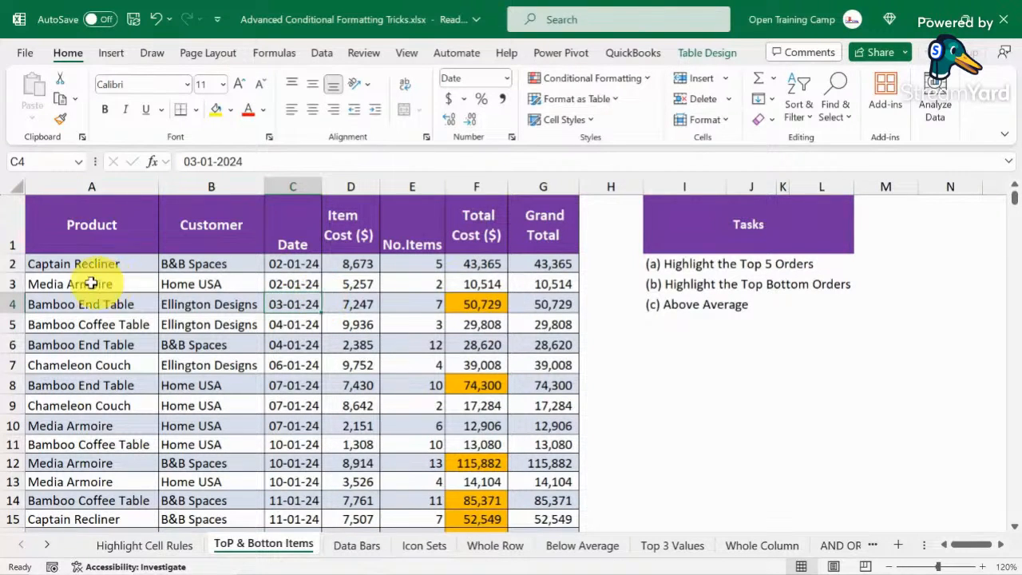
pyautogui.moveTo(35, 302); pyautogui.dragTo(332, 297)
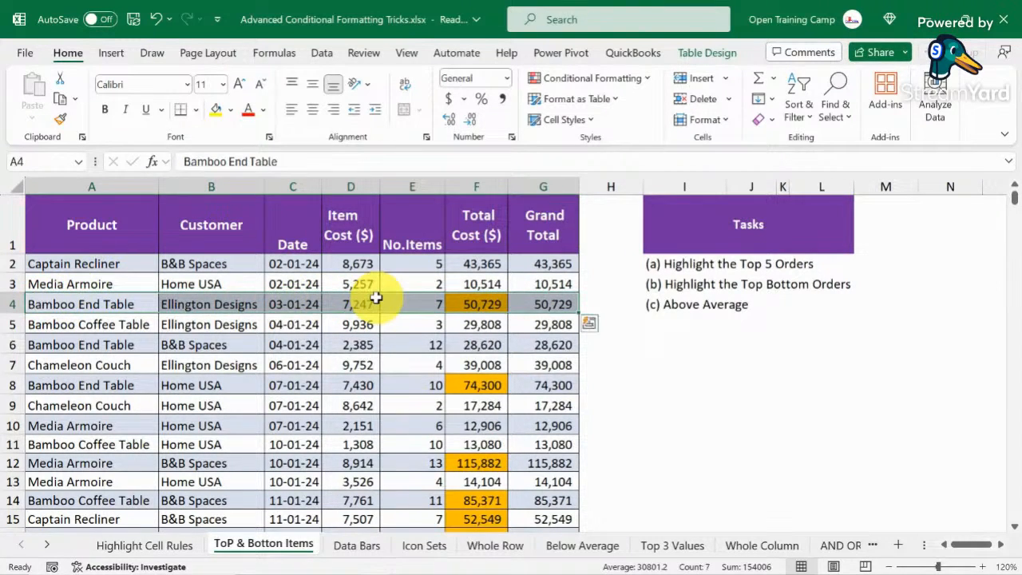
pyautogui.click(379, 365)
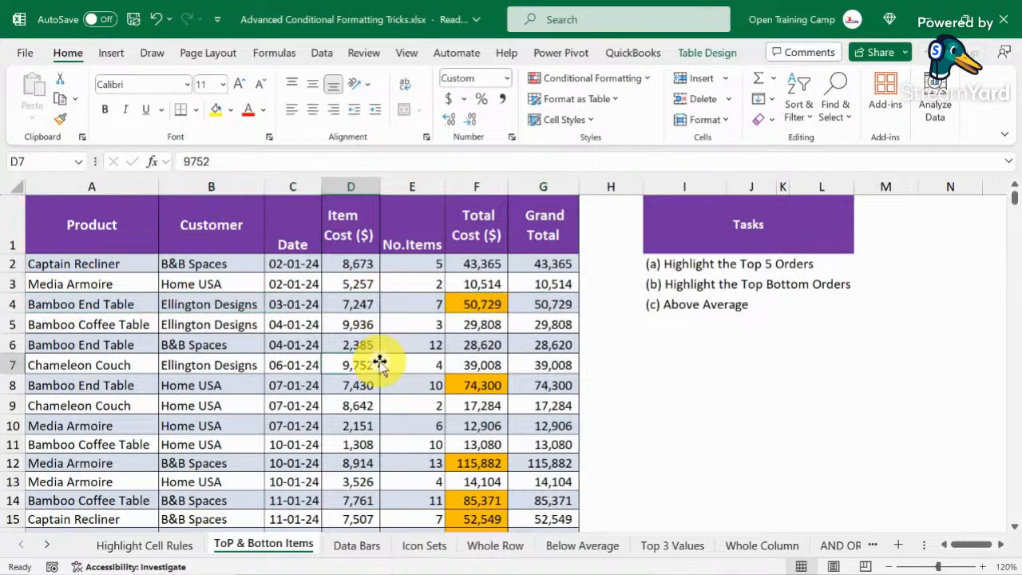
pyautogui.click(547, 385)
pyautogui.click(32, 385)
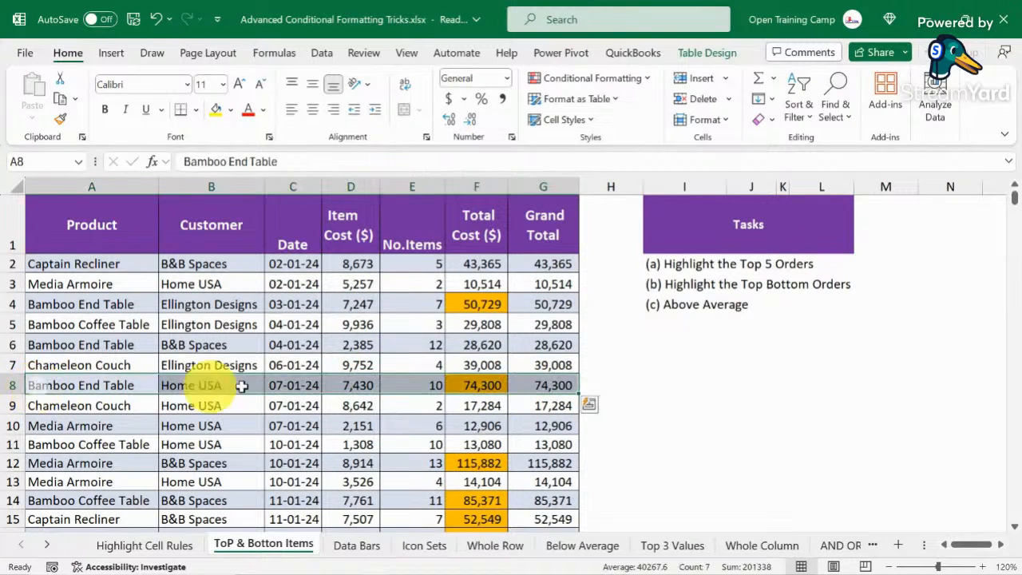
pyautogui.click(475, 386)
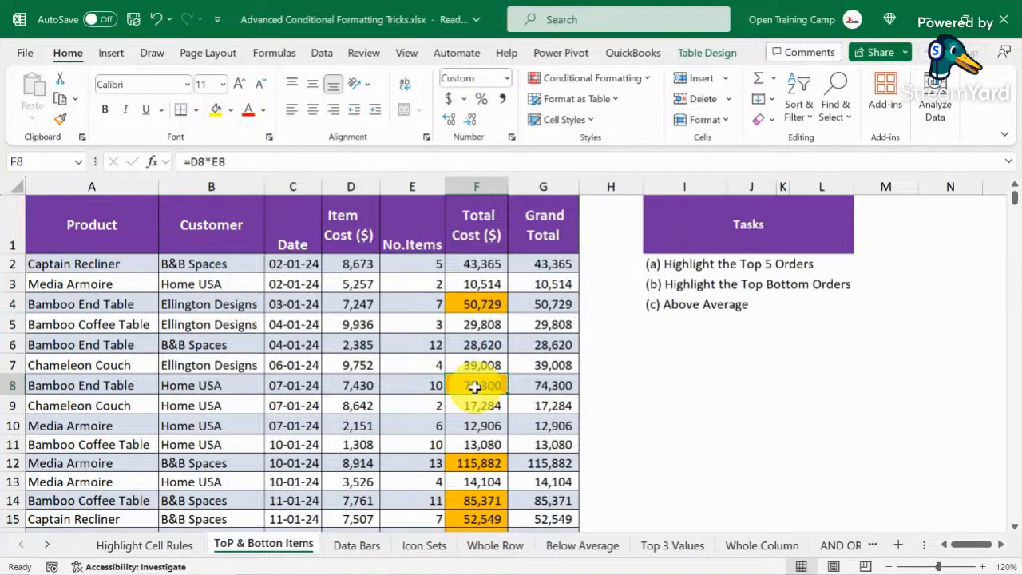
pyautogui.click(38, 384)
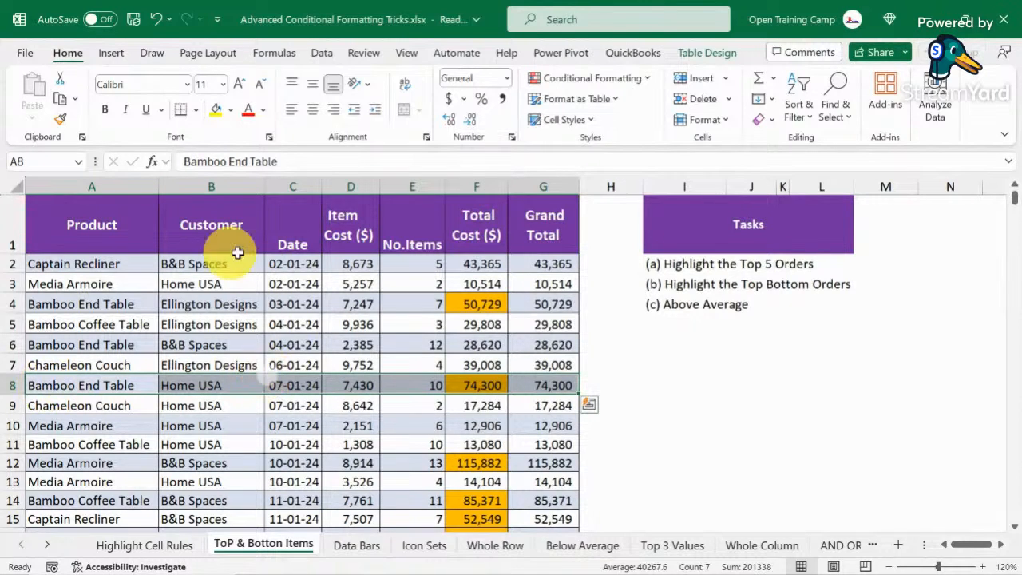
pyautogui.click(210, 185)
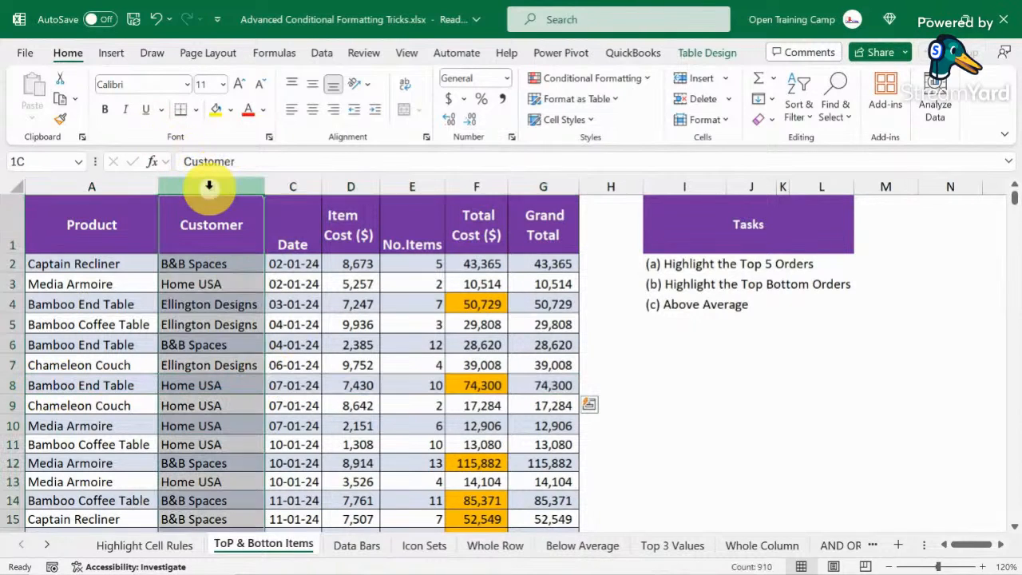
pyautogui.click(201, 343)
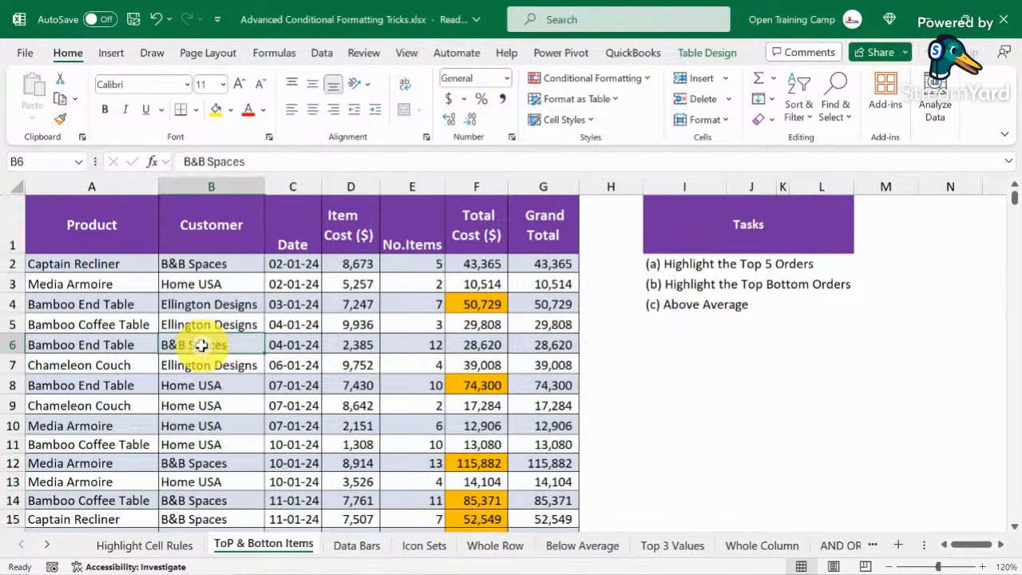
pyautogui.click(10, 323)
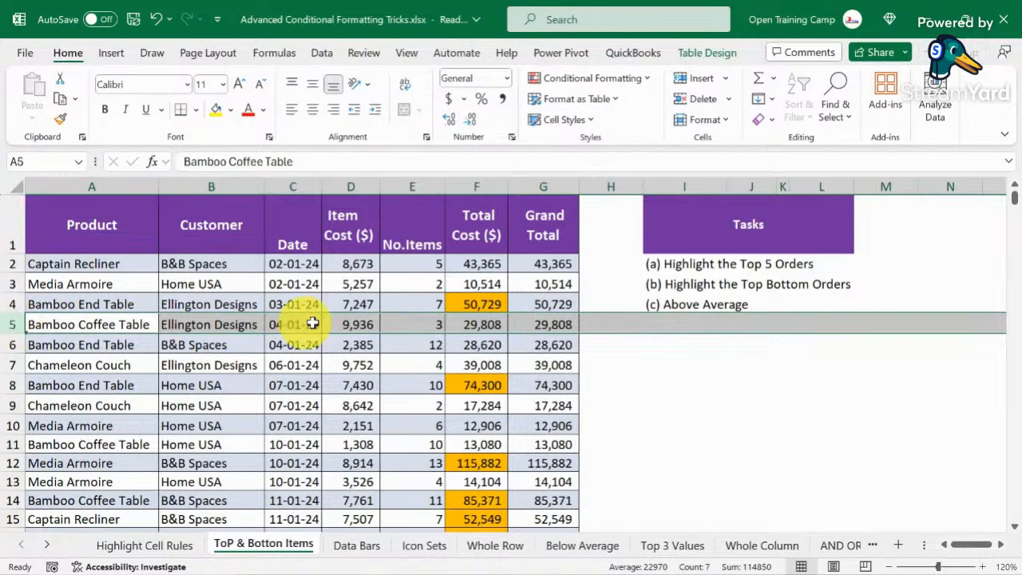
pyautogui.click(349, 322)
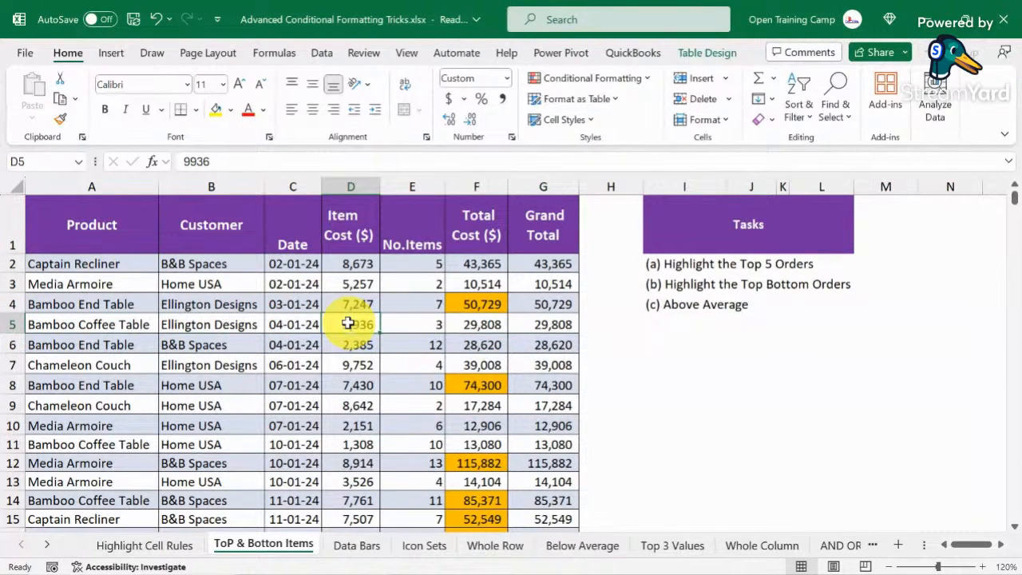
# Switch to the Whole Row sheet and look over its built-in and formula example tables
pyautogui.click(493, 546)
pyautogui.click(401, 395)
pyautogui.scroll(-2, 402, 443)
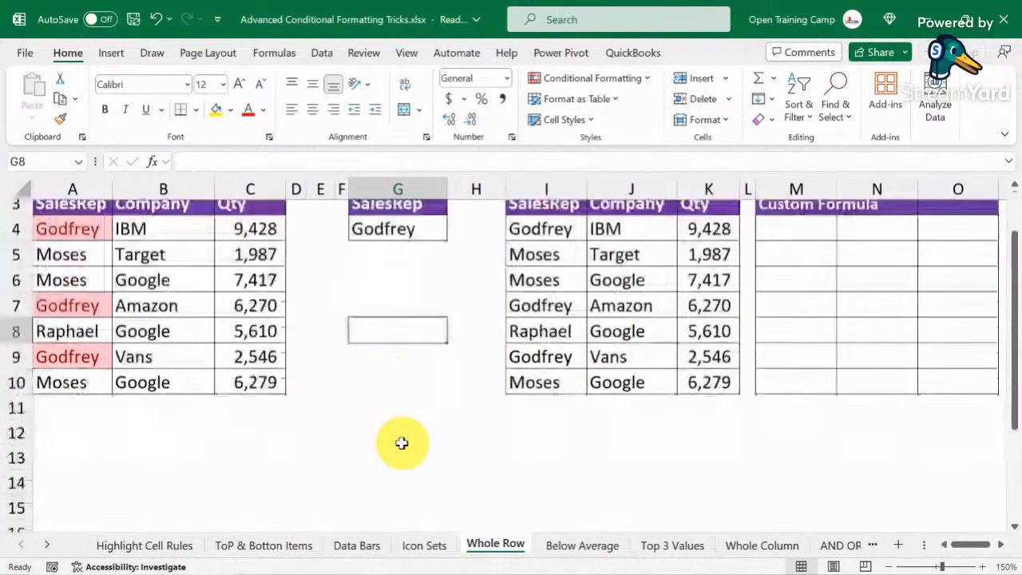
pyautogui.scroll(2, 401, 443)
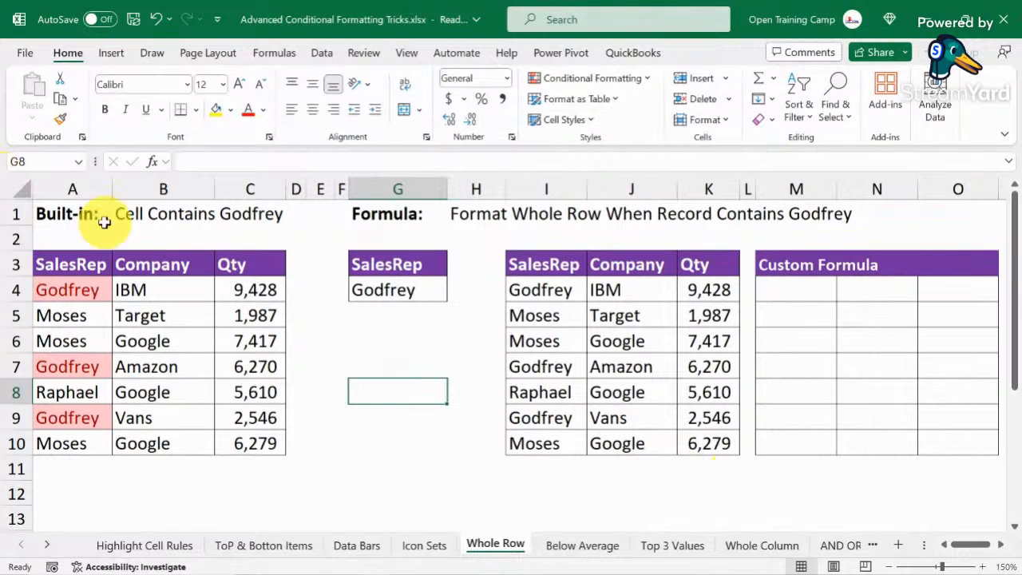
# Clear the conditional formatting rules from cells A4:C10 of the built-in example table
pyautogui.click(78, 289)
pyautogui.moveTo(79, 290); pyautogui.dragTo(244, 440)
pyautogui.click(604, 77)
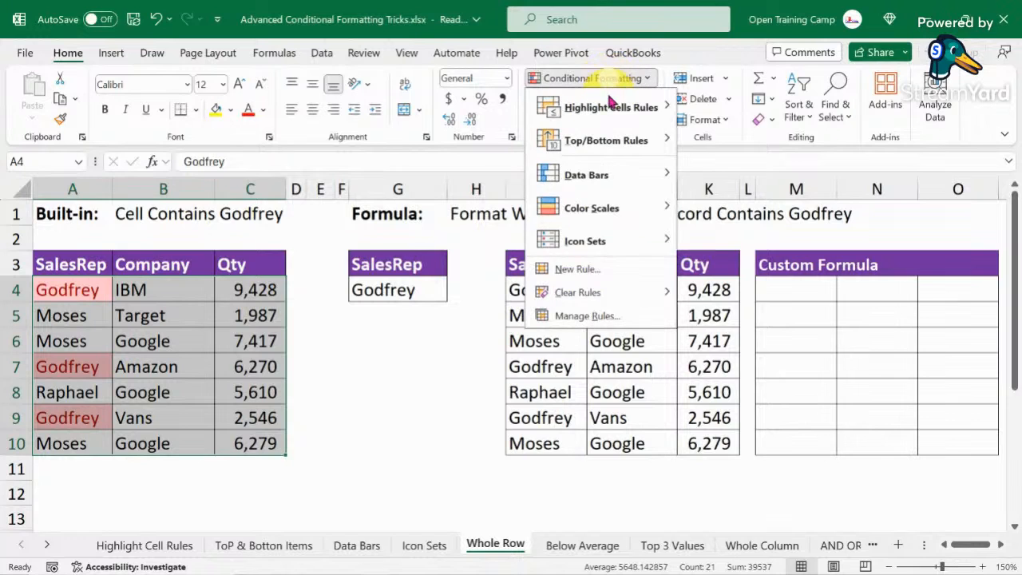
pyautogui.moveTo(577, 296)
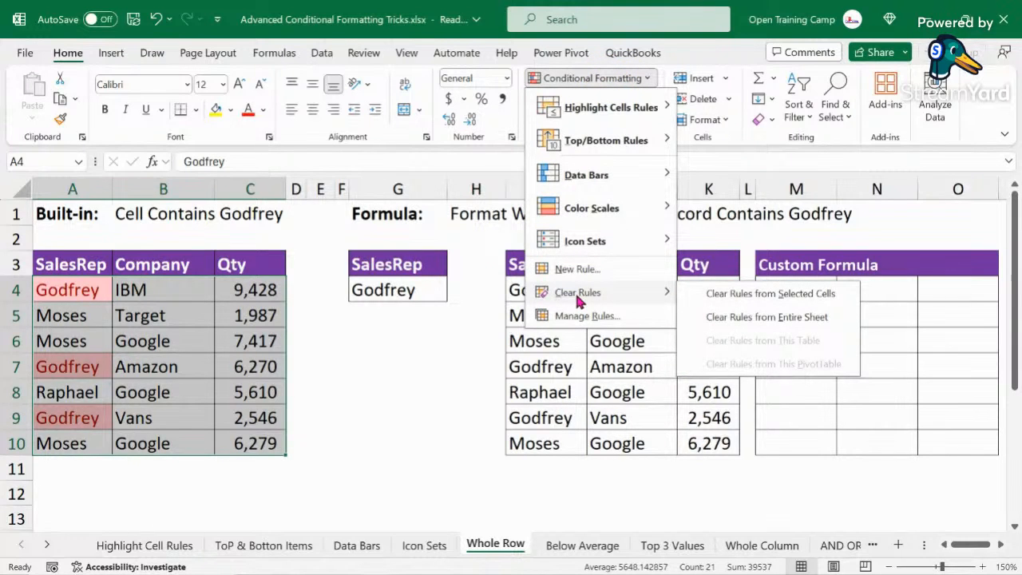
pyautogui.click(770, 294)
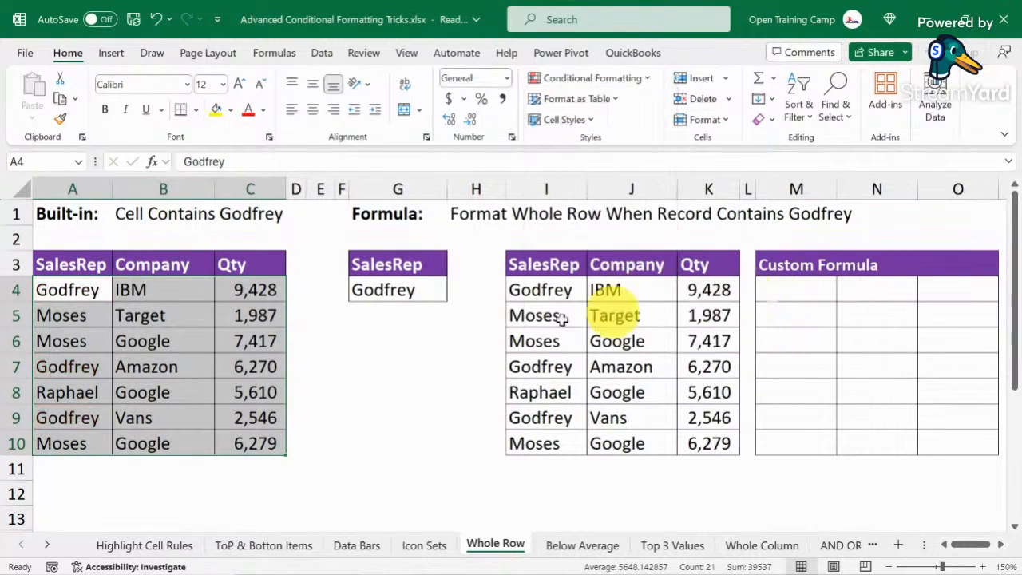
# Select columns A to C to examine the built-in example table
pyautogui.click(160, 344)
pyautogui.click(342, 365)
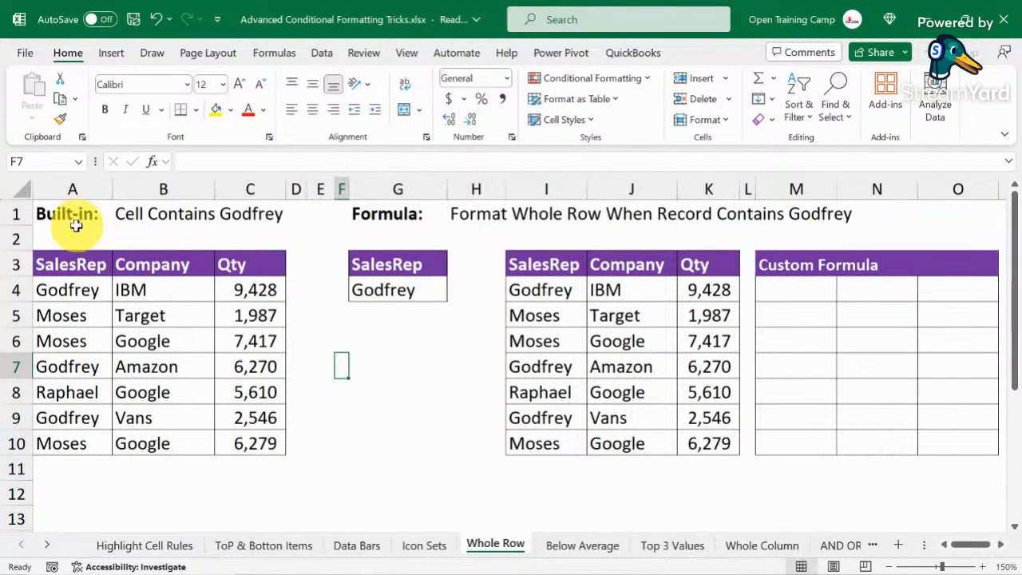
pyautogui.moveTo(70, 190); pyautogui.dragTo(269, 189)
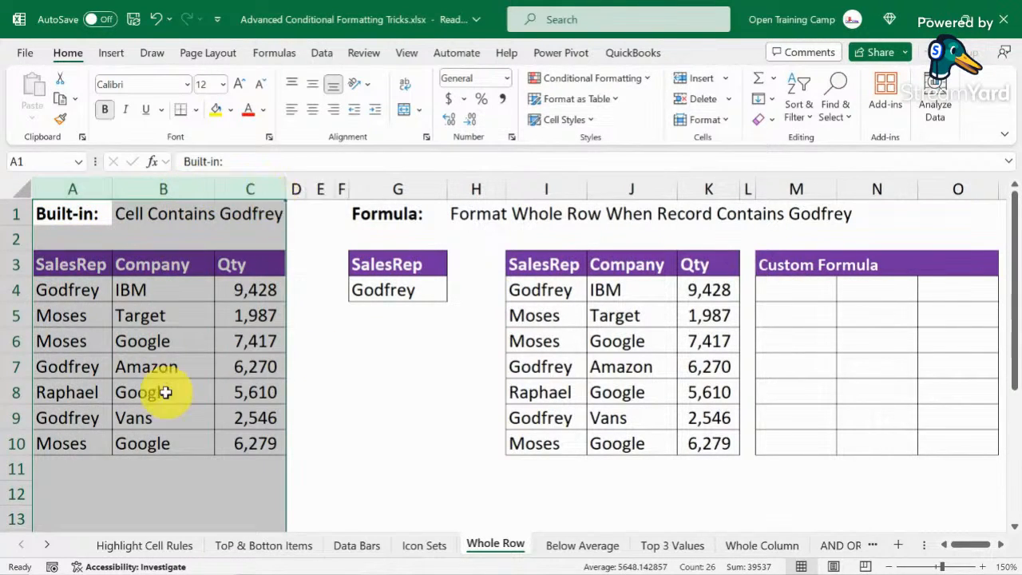
# Examine the SalesRep, Company and Qty columns of the built-in table and the SalesRep criterion in cell G4
pyautogui.click(165, 392)
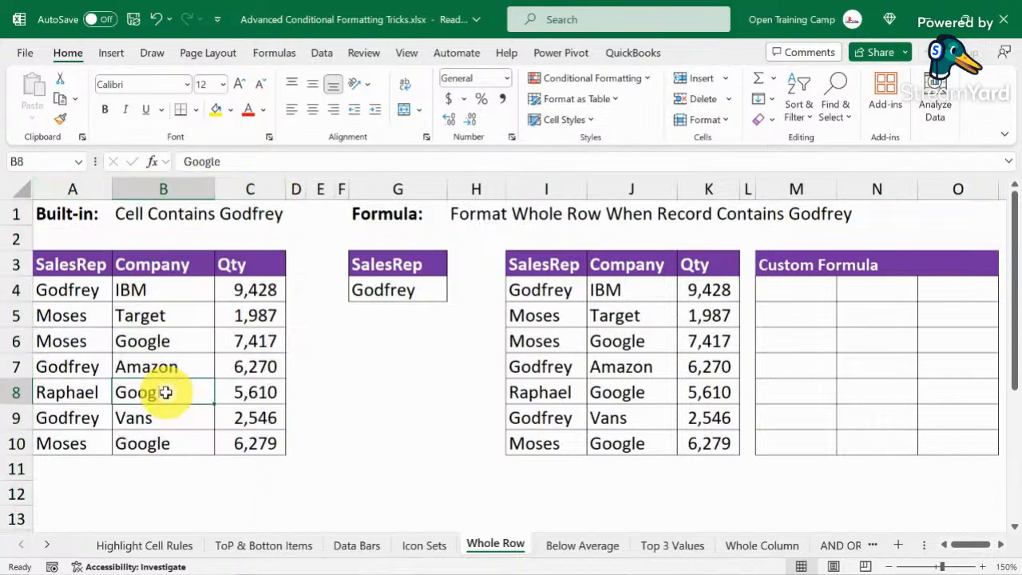
pyautogui.click(78, 186)
pyautogui.click(162, 203)
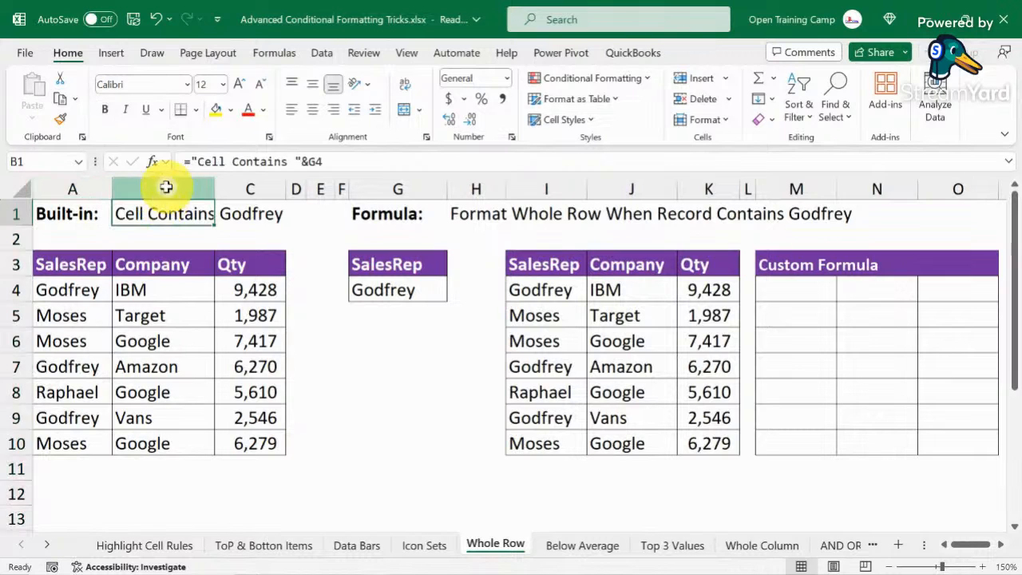
pyautogui.click(164, 188)
pyautogui.click(258, 187)
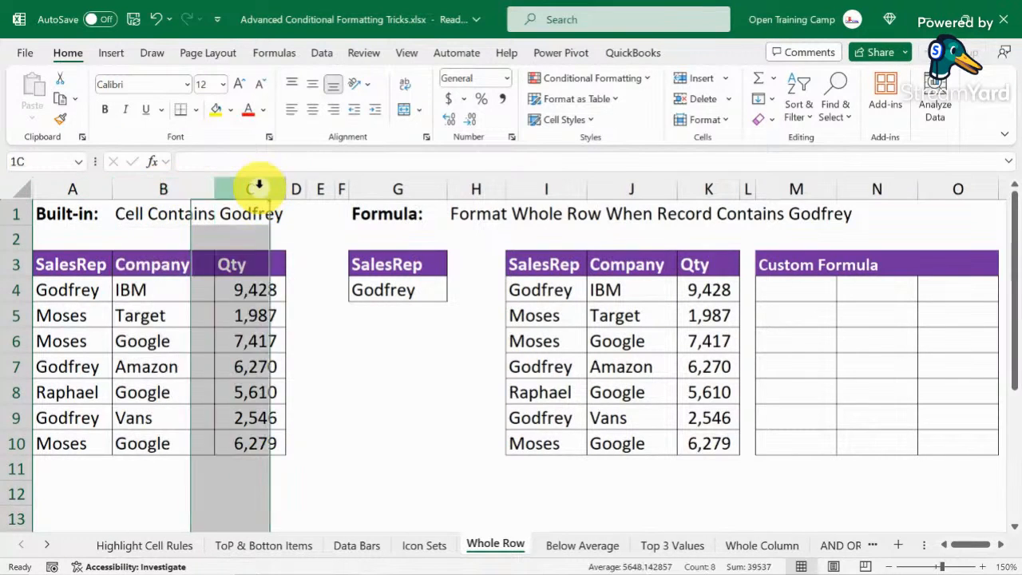
pyautogui.click(257, 312)
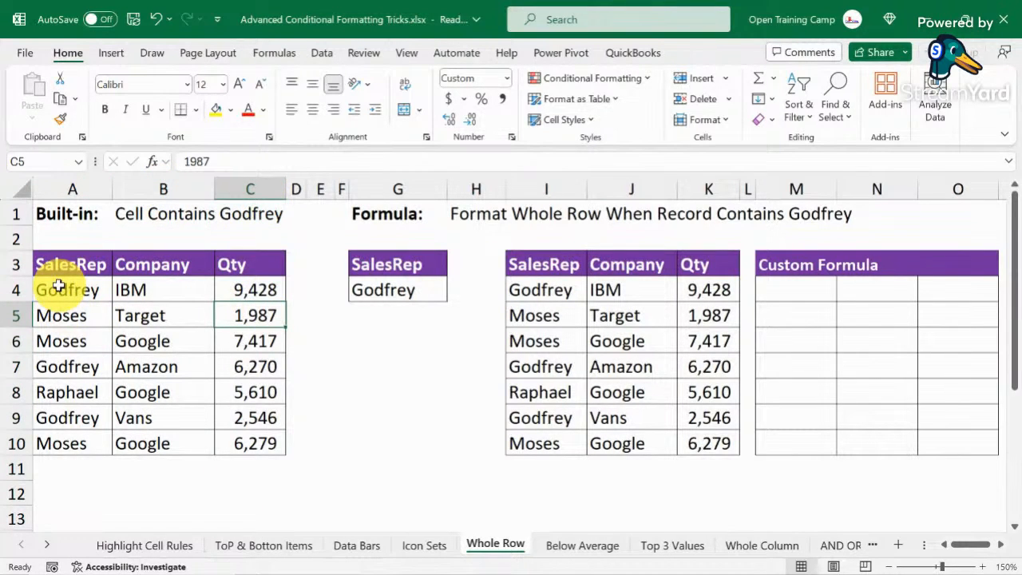
pyautogui.click(407, 359)
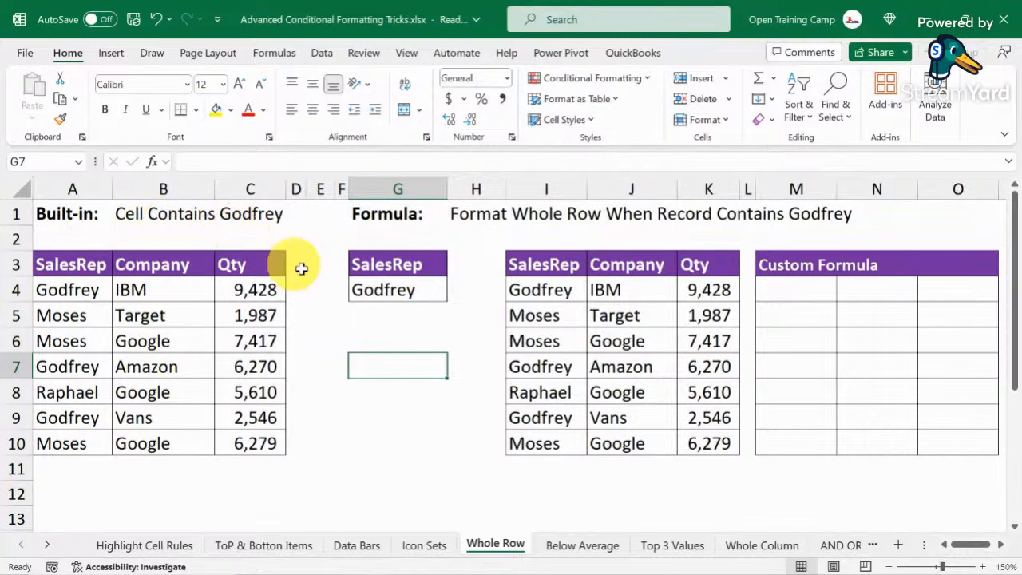
pyautogui.click(389, 292)
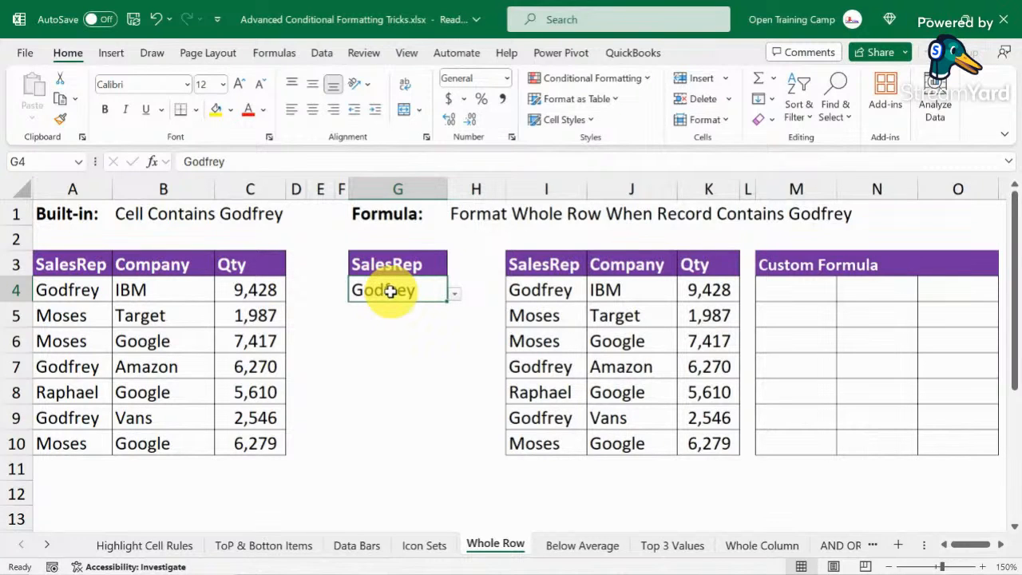
pyautogui.click(397, 416)
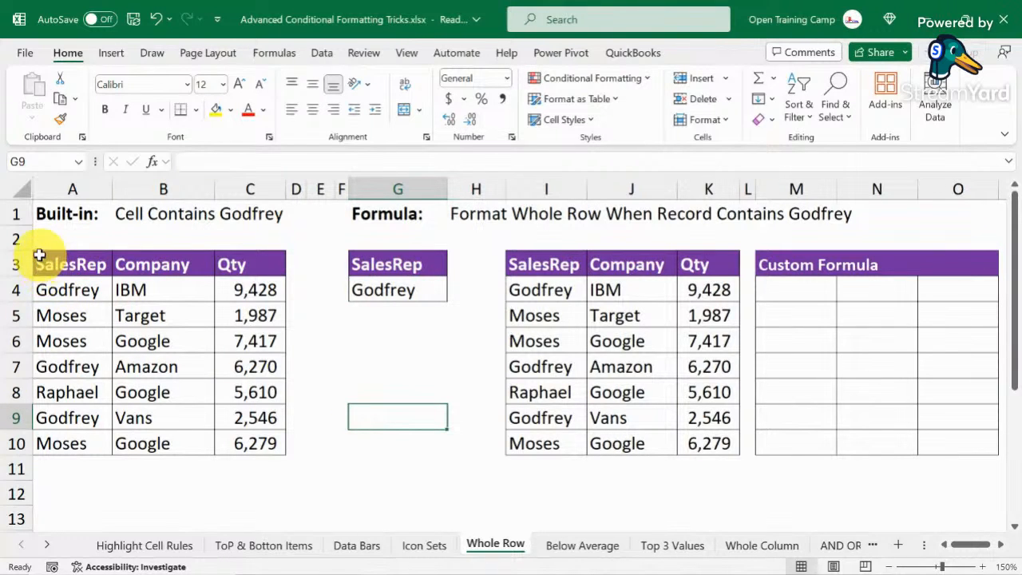
# Start a Text That Contains highlight rule on cells A4:C10 that takes its text from =$G$4
pyautogui.moveTo(51, 292); pyautogui.dragTo(229, 443)
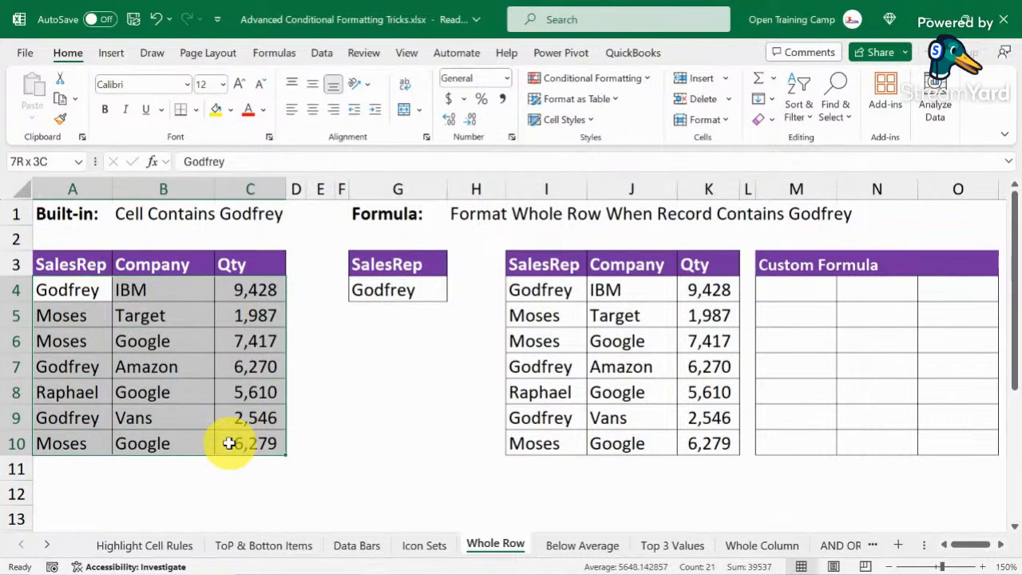
pyautogui.click(609, 78)
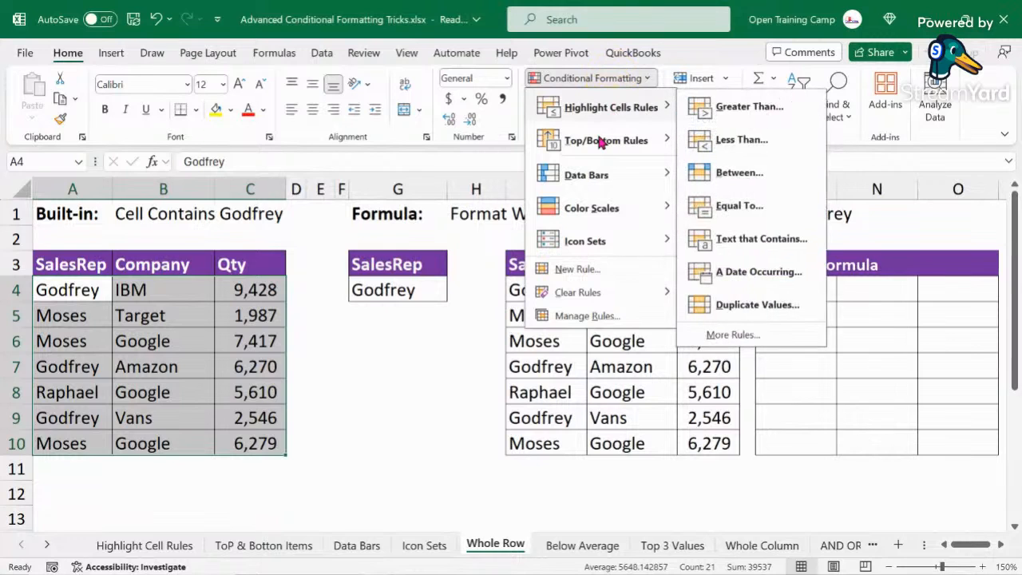
pyautogui.moveTo(598, 144)
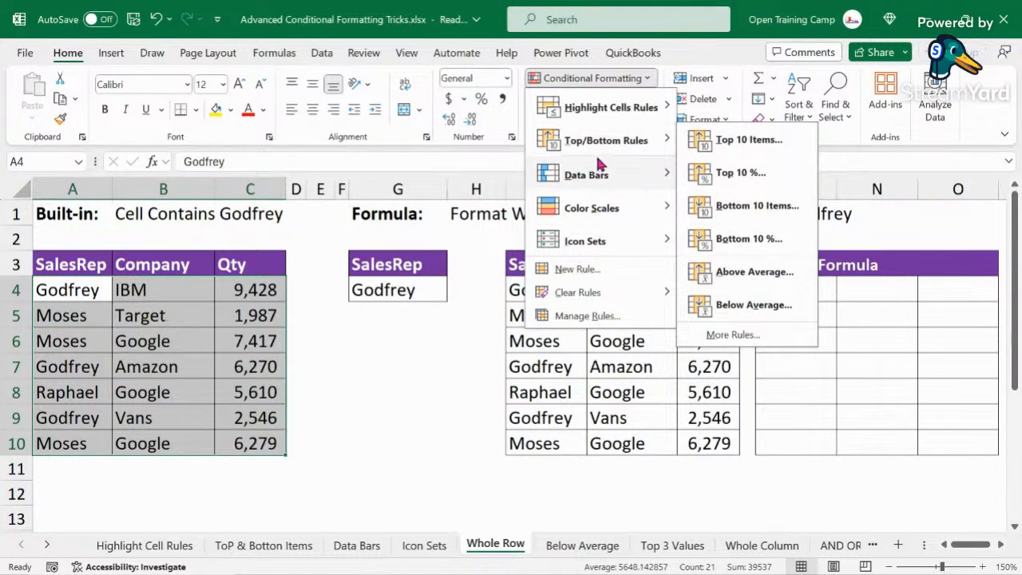
pyautogui.moveTo(607, 107)
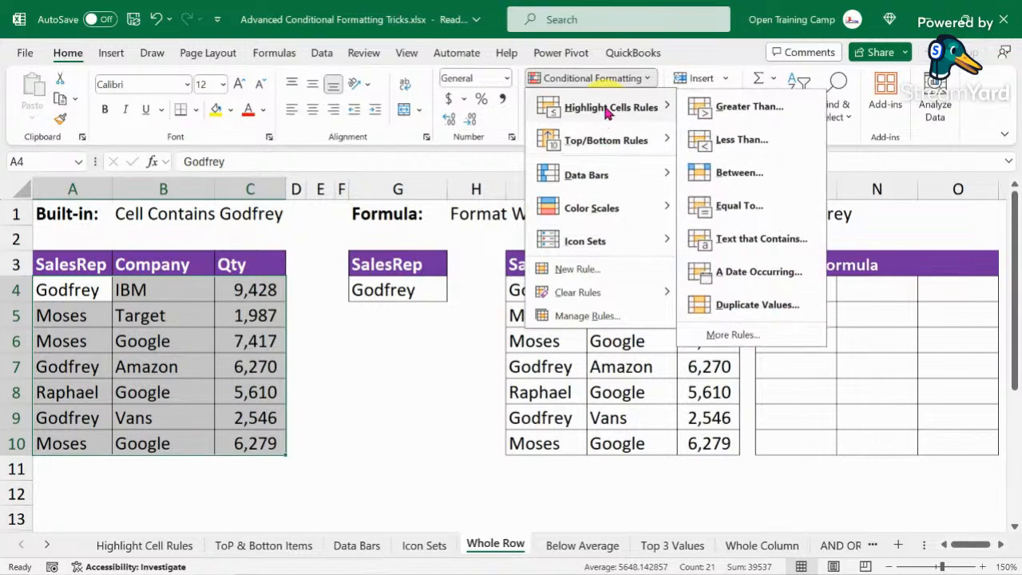
pyautogui.click(730, 242)
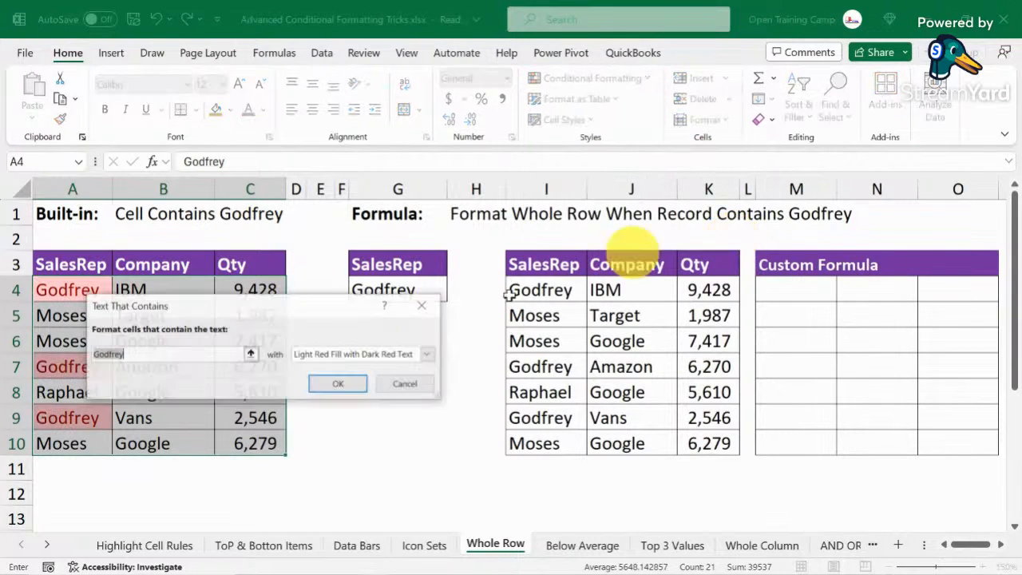
pyautogui.moveTo(217, 300); pyautogui.dragTo(277, 327)
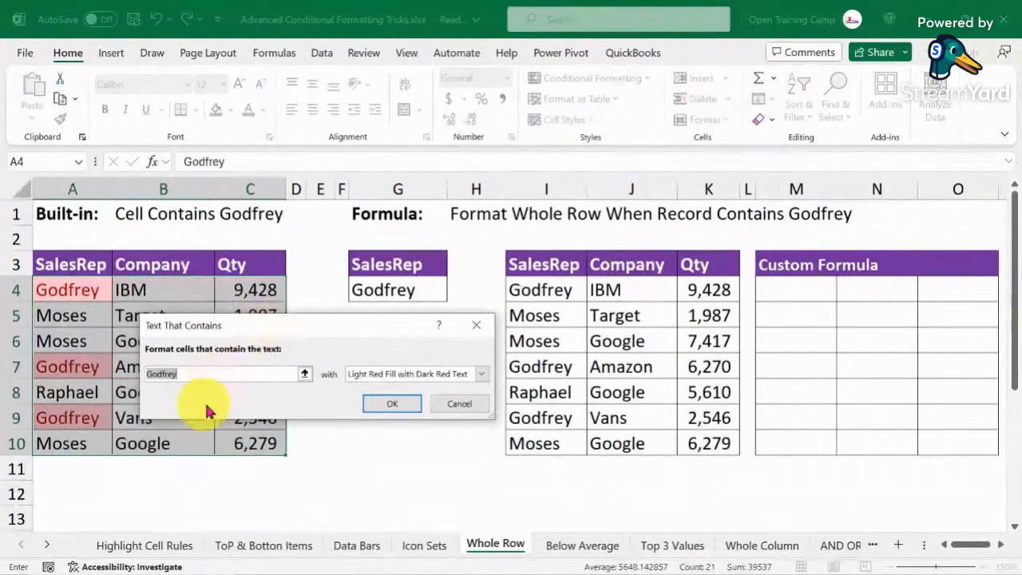
pyautogui.click(383, 289)
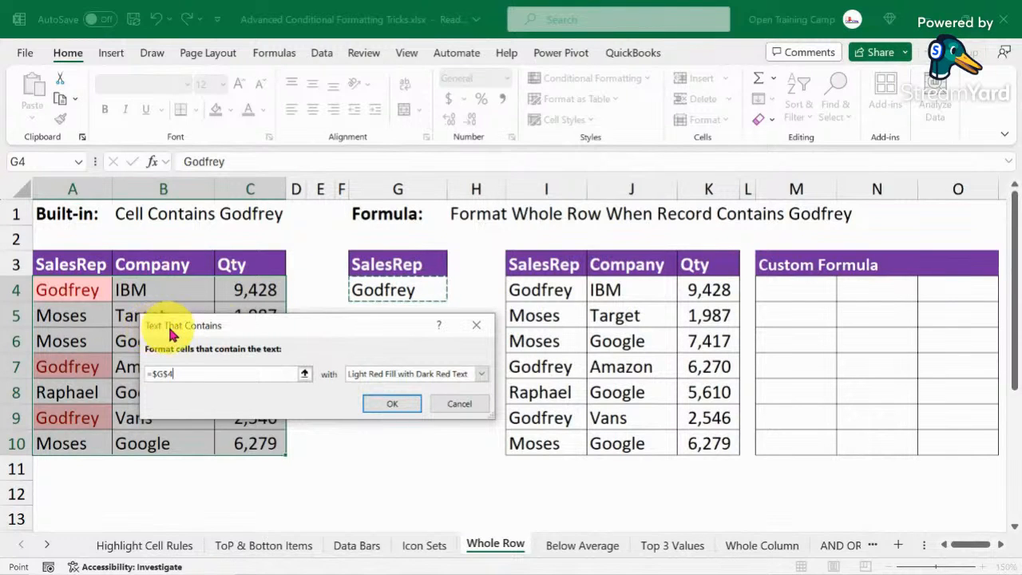
# Choose a custom format for the Text That Contains rule and give it a solid green fill
pyautogui.click(482, 374)
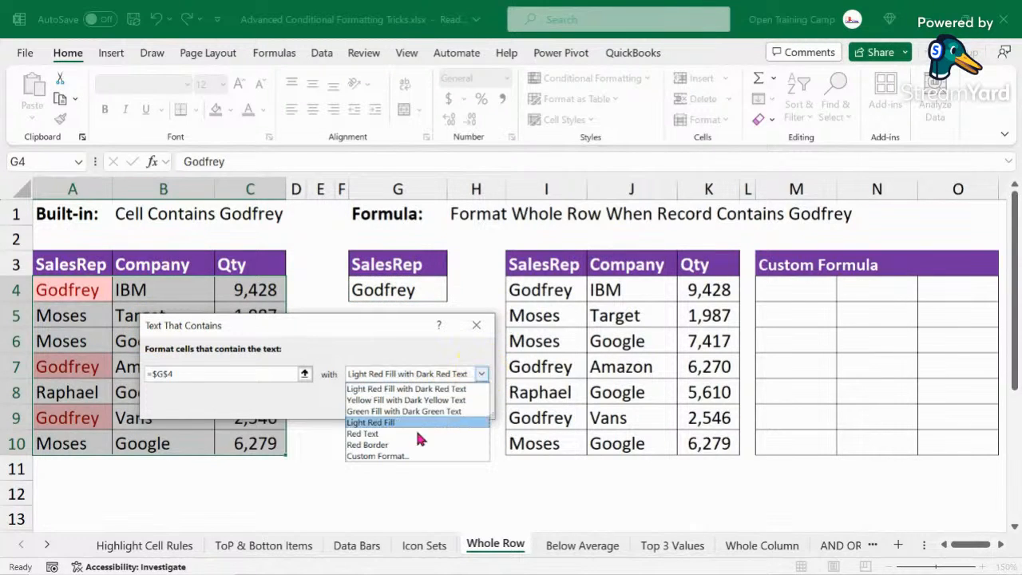
pyautogui.click(369, 456)
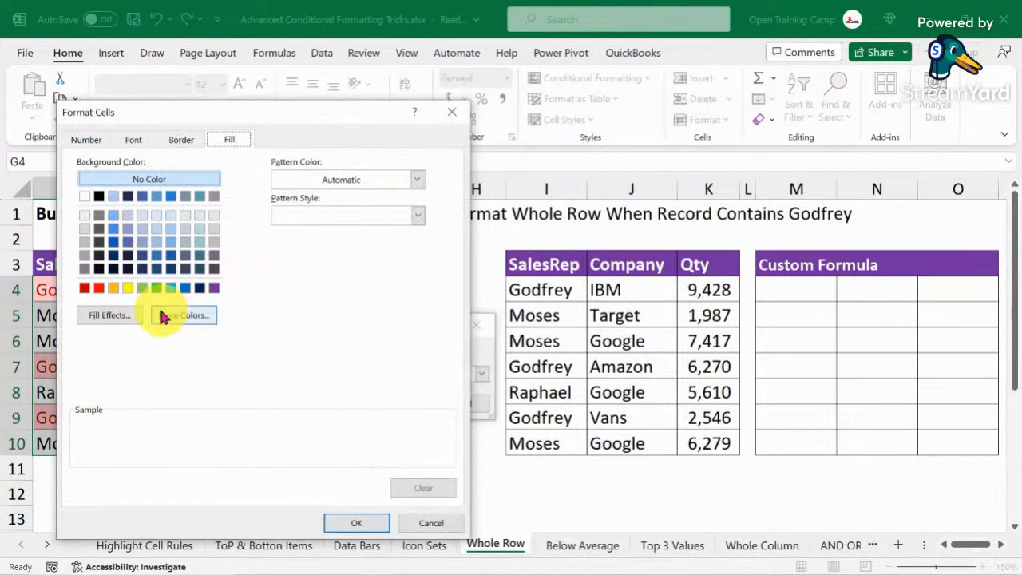
pyautogui.click(157, 289)
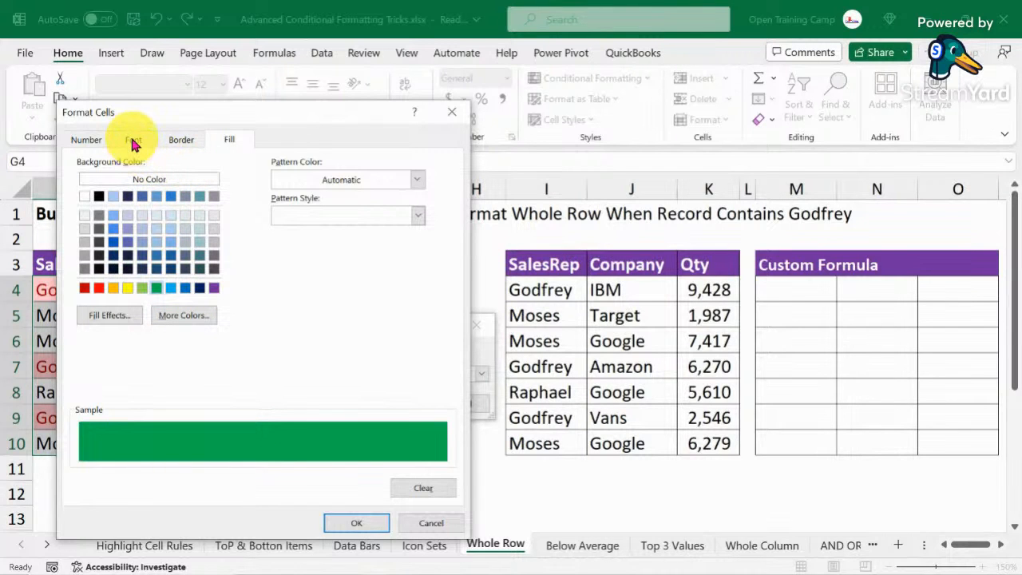
pyautogui.moveTo(176, 119); pyautogui.dragTo(155, 83)
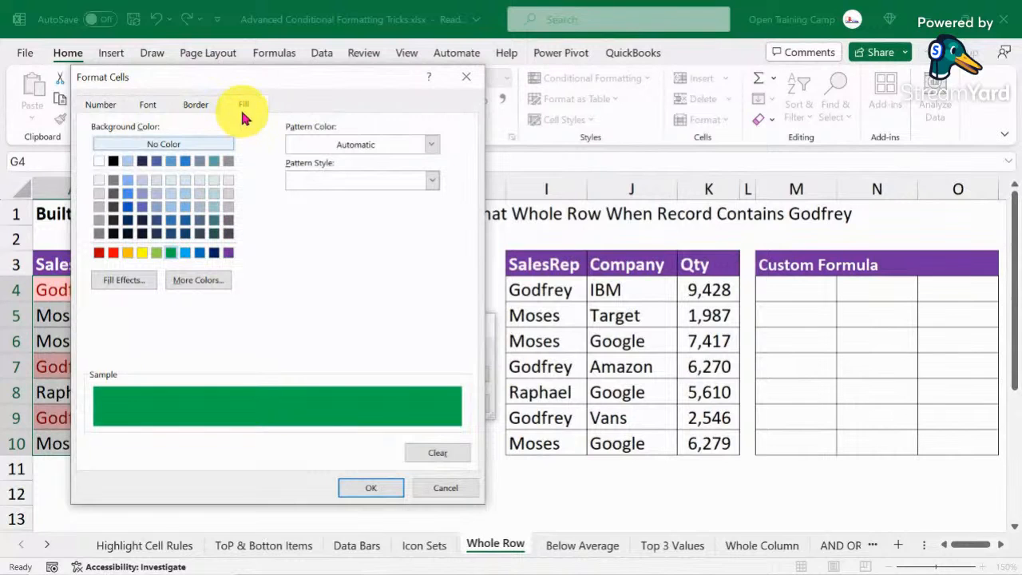
# Look through the number, font, border and fill options available for the rule's custom format
pyautogui.click(101, 107)
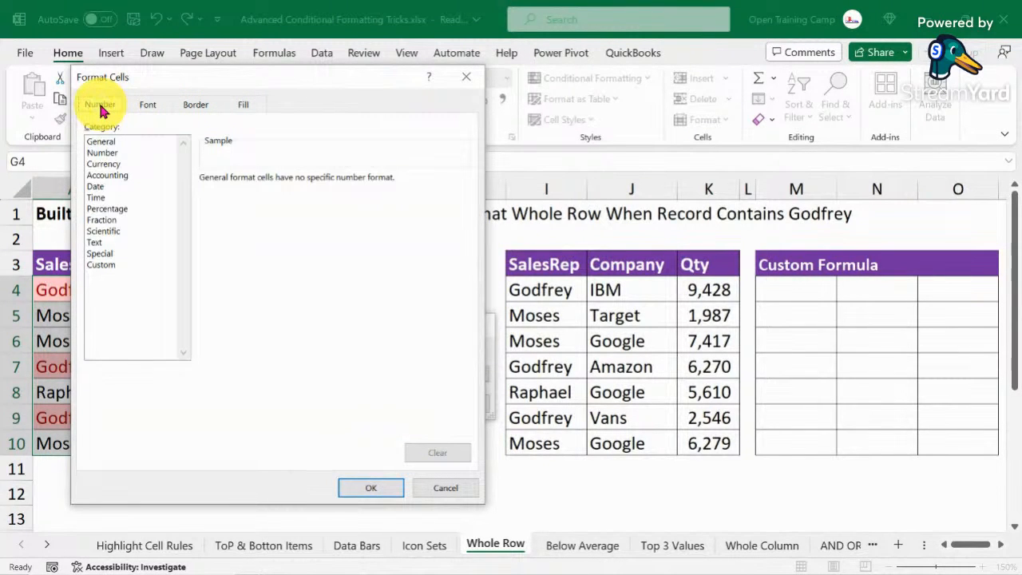
pyautogui.click(147, 108)
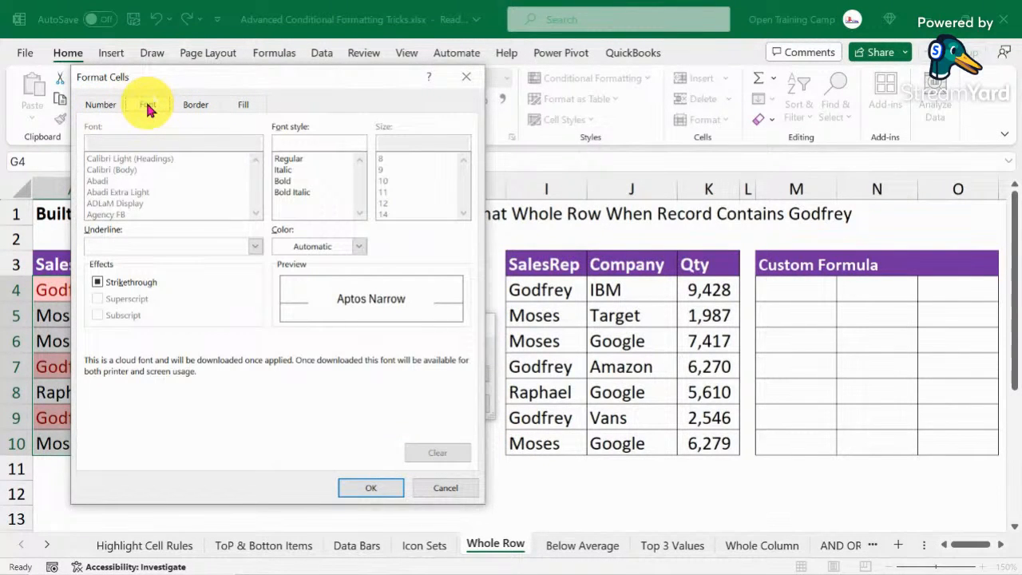
pyautogui.click(196, 106)
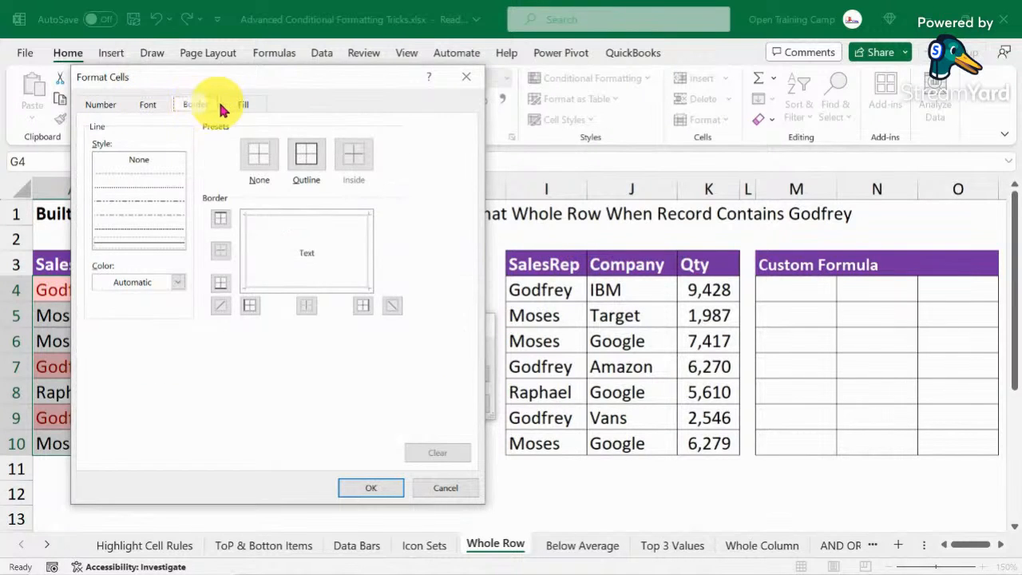
pyautogui.click(244, 107)
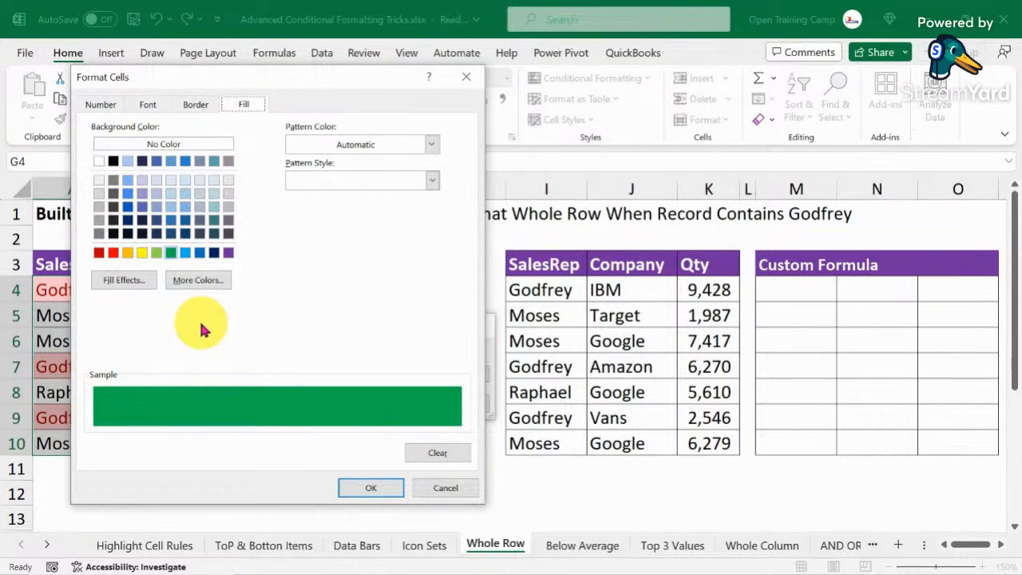
pyautogui.click(196, 104)
pyautogui.click(147, 105)
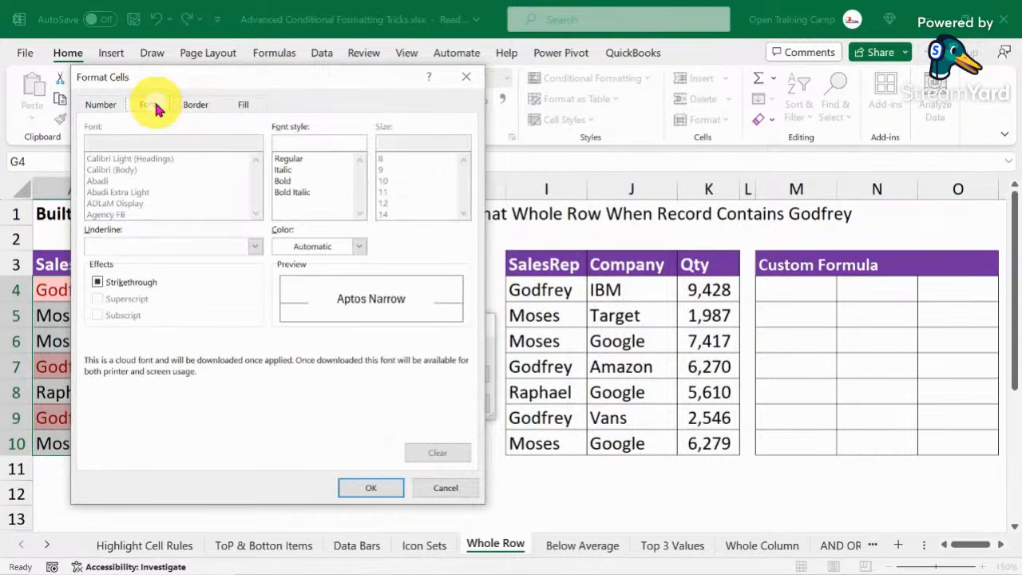
pyautogui.click(102, 106)
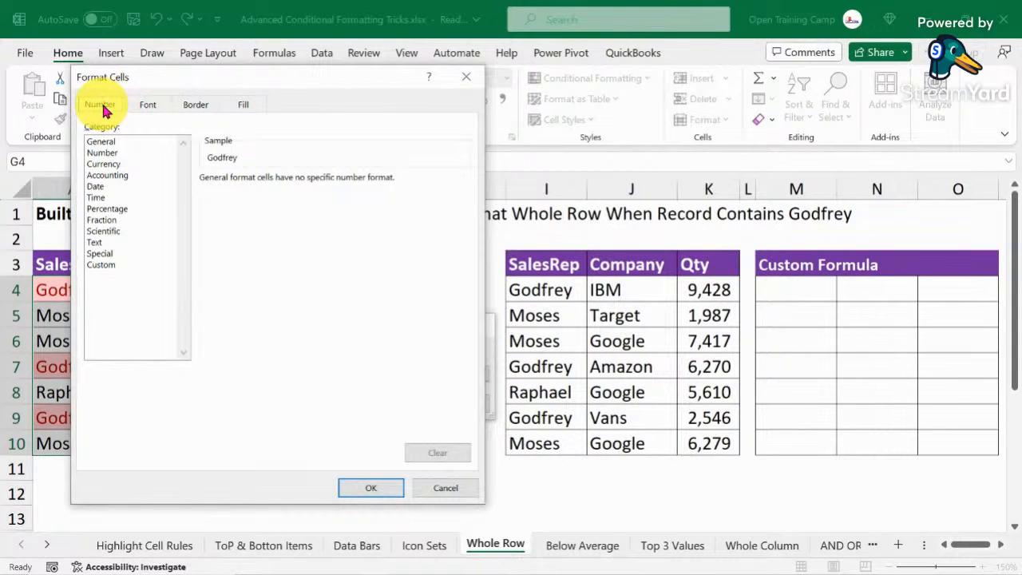
pyautogui.click(144, 105)
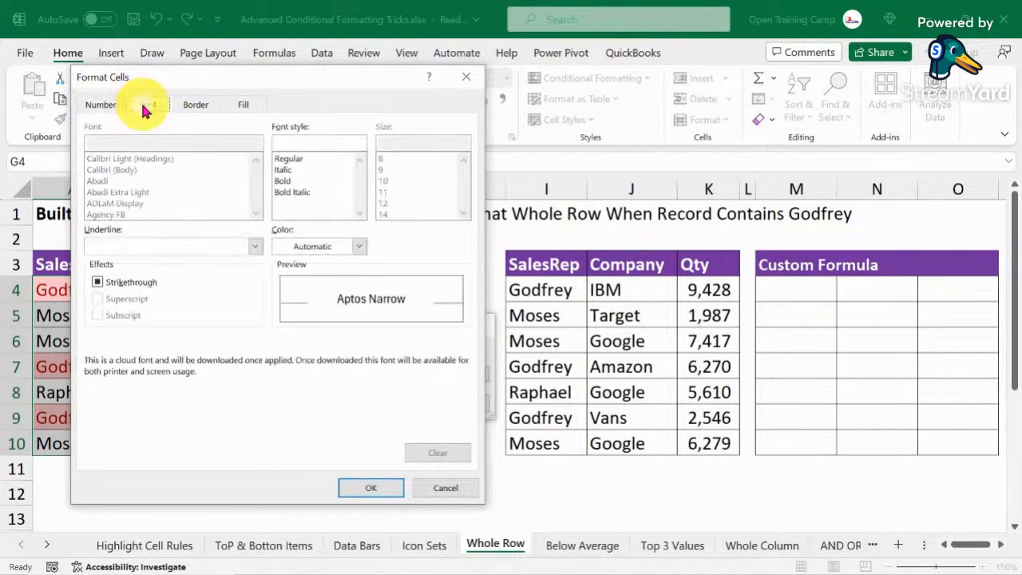
pyautogui.click(193, 106)
pyautogui.click(244, 105)
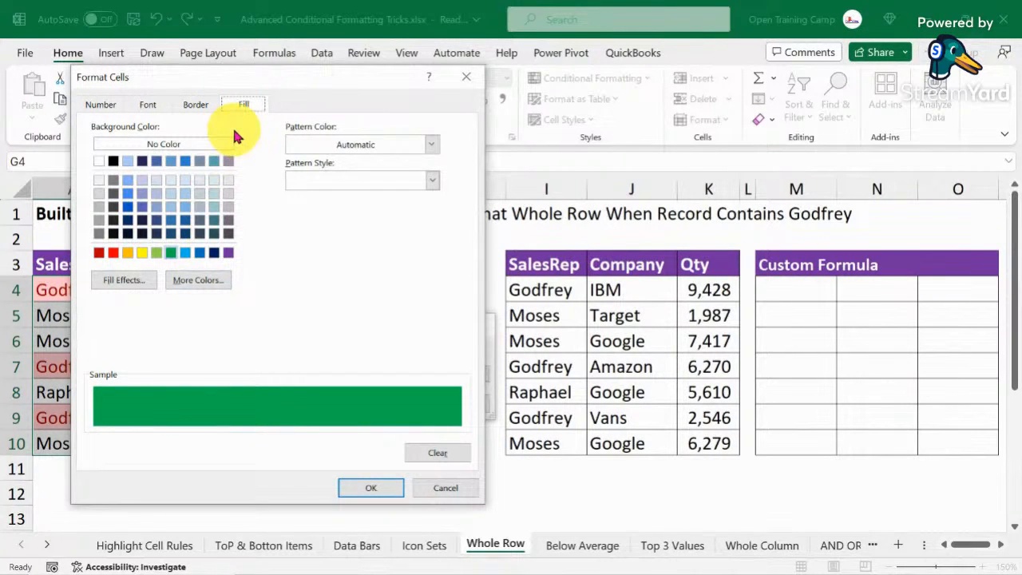
# Set the custom format's font to white and bold, and apply the rule to the built-in table
pyautogui.click(147, 106)
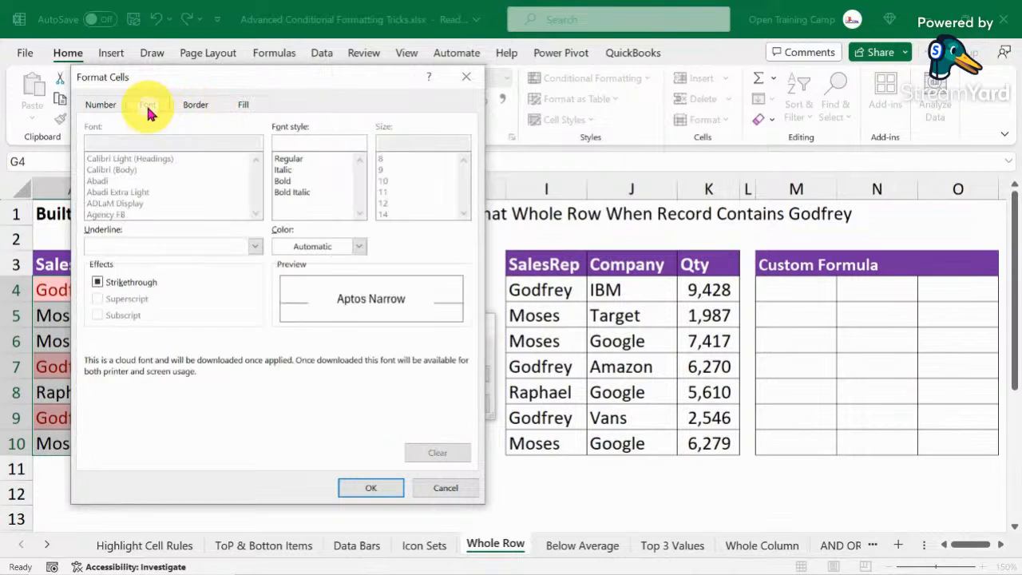
pyautogui.click(357, 254)
pyautogui.click(286, 317)
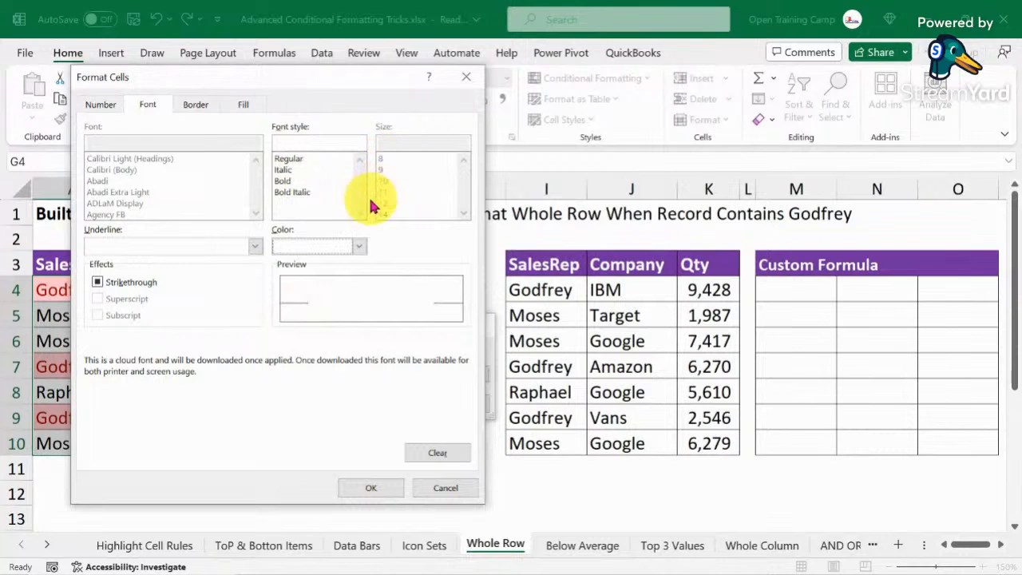
pyautogui.click(286, 182)
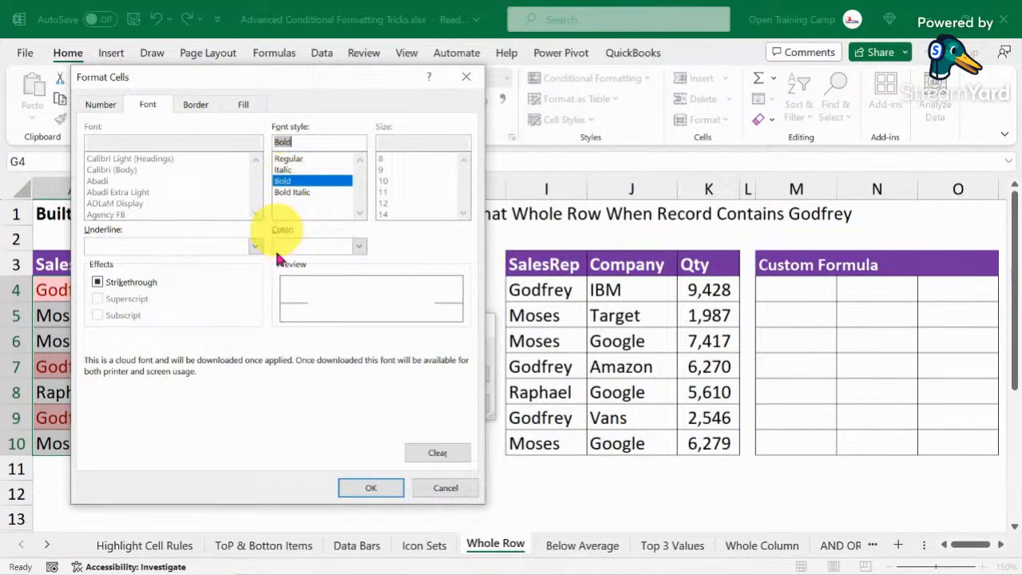
pyautogui.click(369, 486)
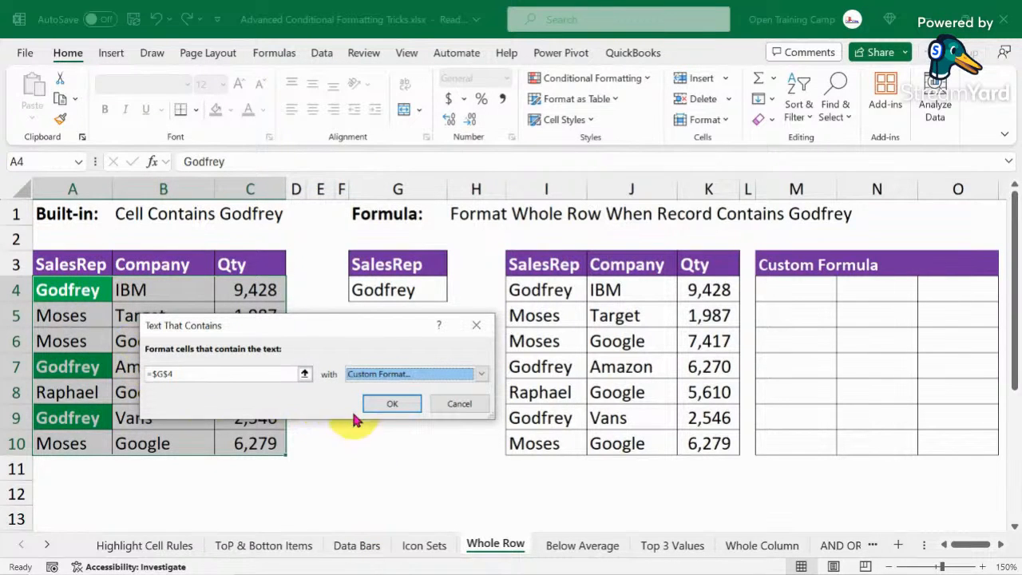
pyautogui.click(390, 411)
pyautogui.click(365, 449)
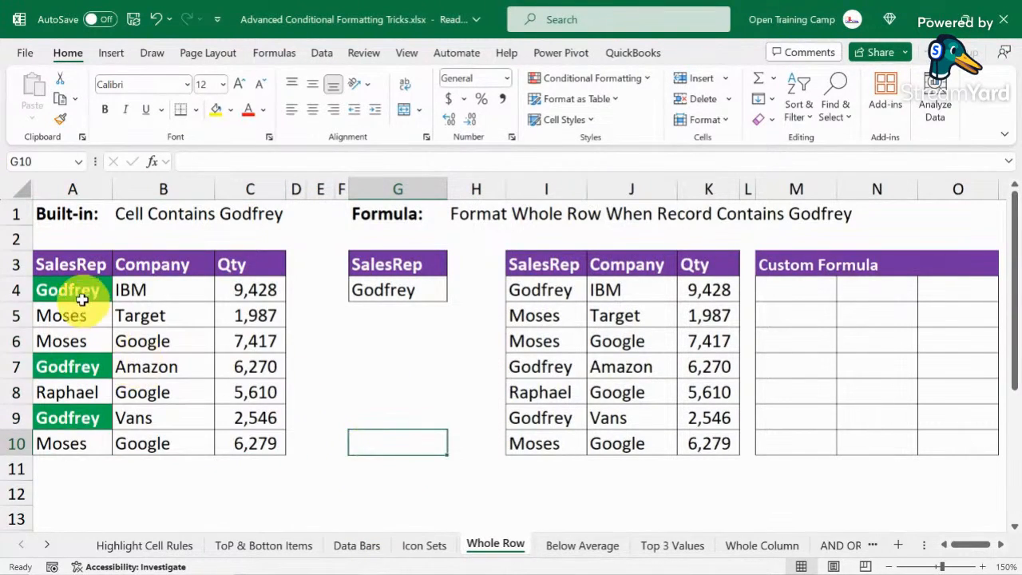
# Select cells A4:C10 and columns A to C to examine how the built-in rule formats the records
pyautogui.moveTo(50, 290); pyautogui.dragTo(275, 445)
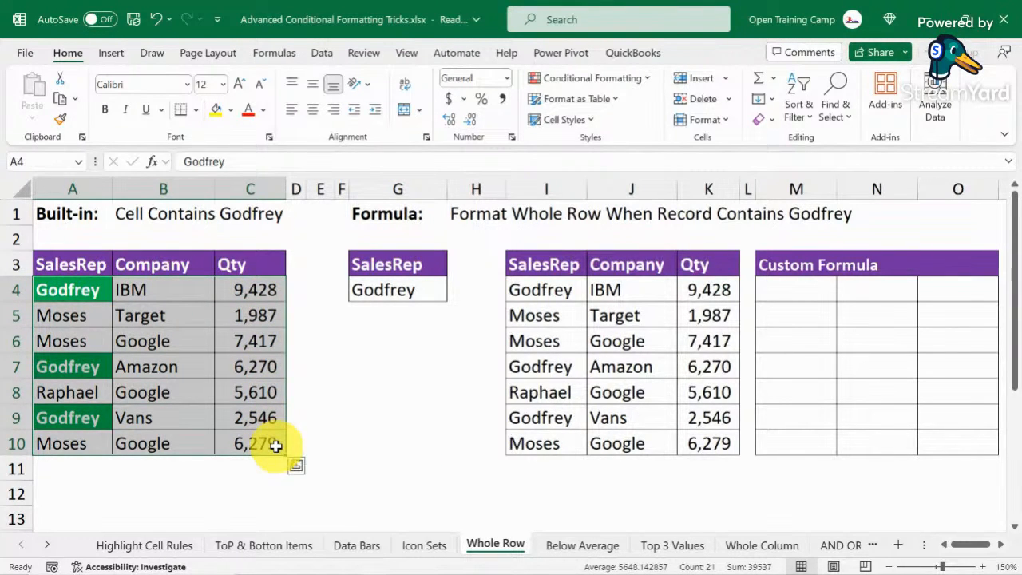
pyautogui.click(356, 369)
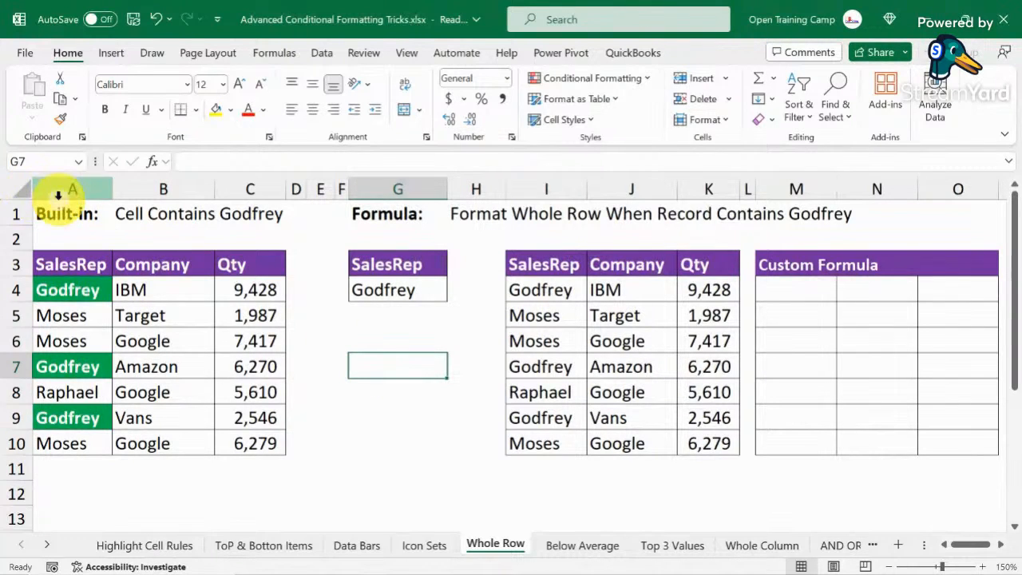
pyautogui.moveTo(57, 194); pyautogui.dragTo(263, 200)
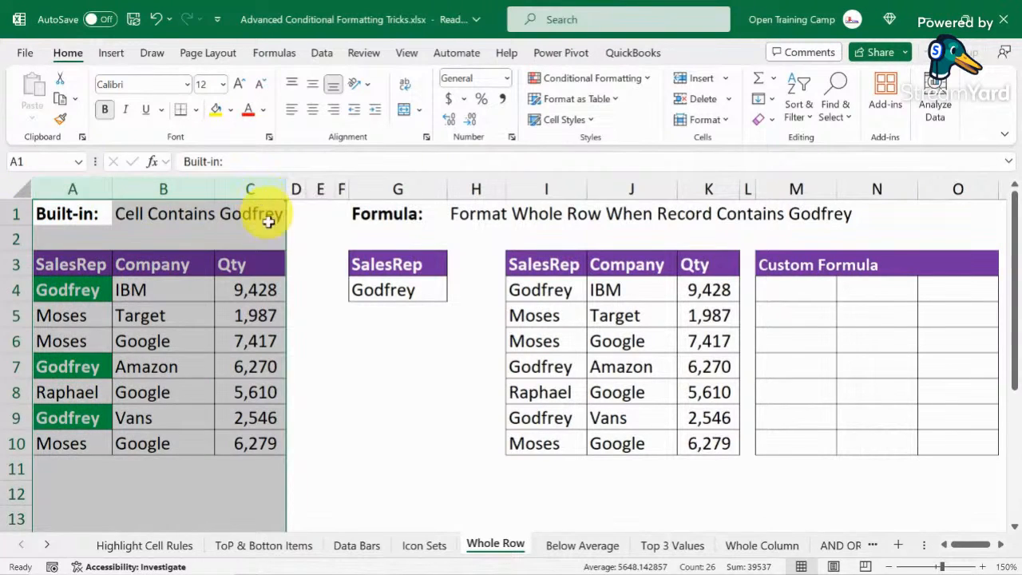
pyautogui.click(377, 368)
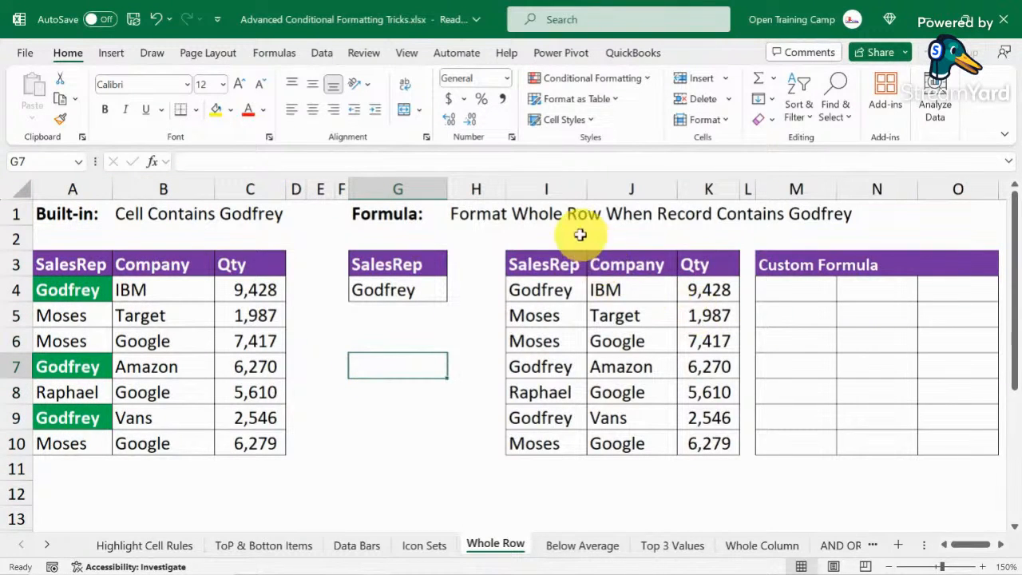
# Examine the first record in I4:K4 and the SalesRep column I4:I10 of the formula table
pyautogui.moveTo(531, 292); pyautogui.dragTo(698, 289)
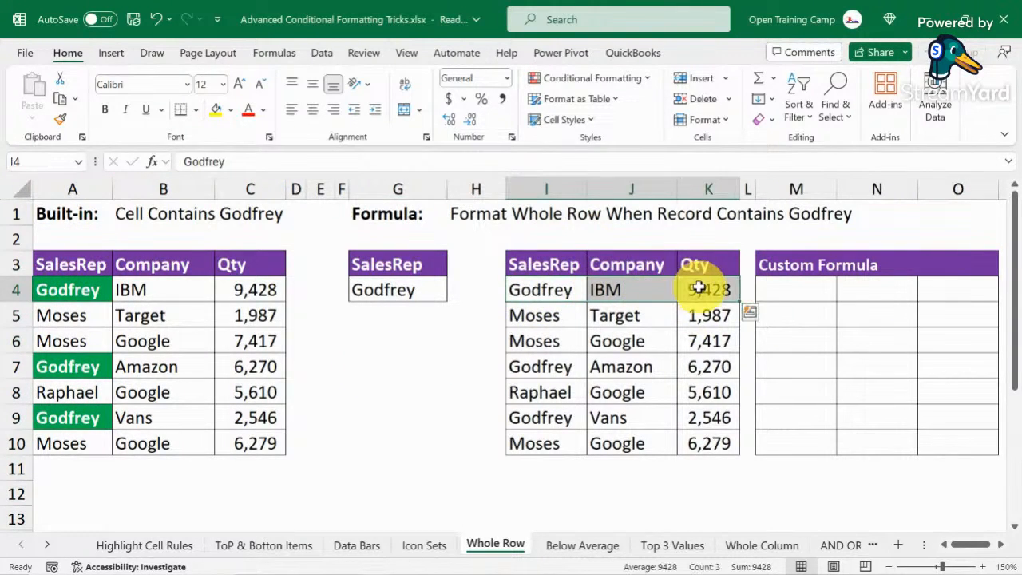
pyautogui.click(625, 316)
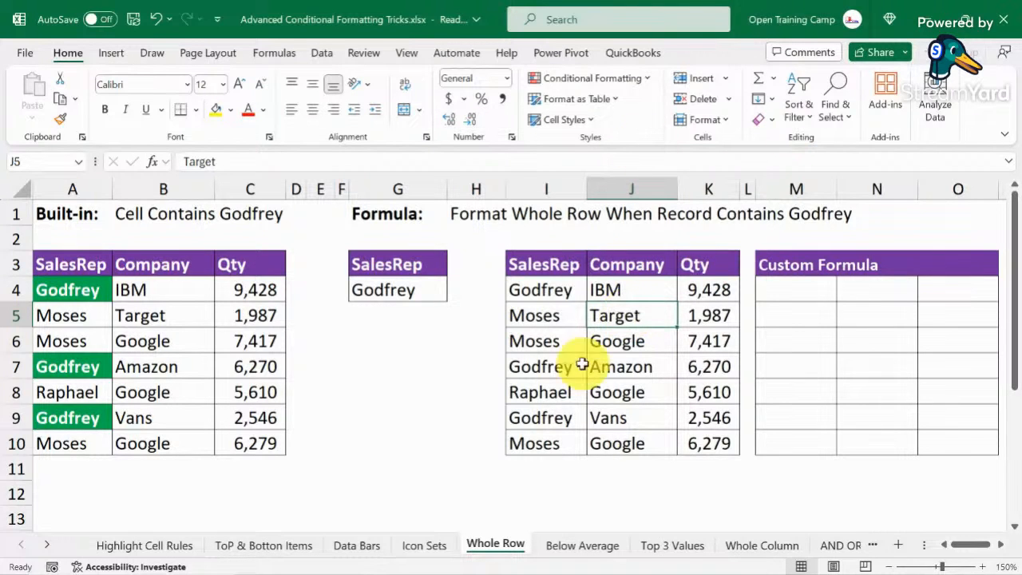
pyautogui.moveTo(539, 280); pyautogui.dragTo(561, 441)
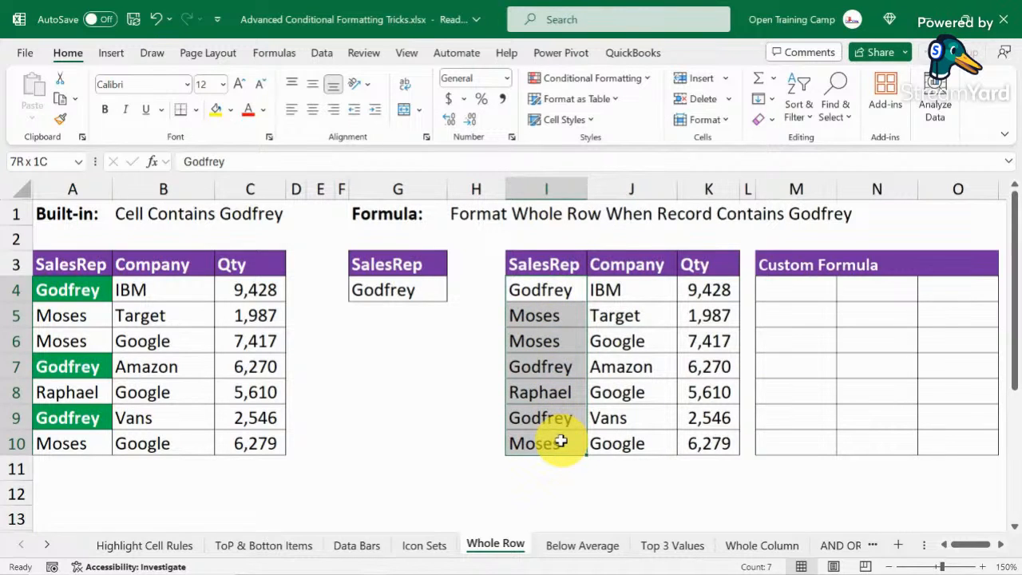
pyautogui.click(541, 290)
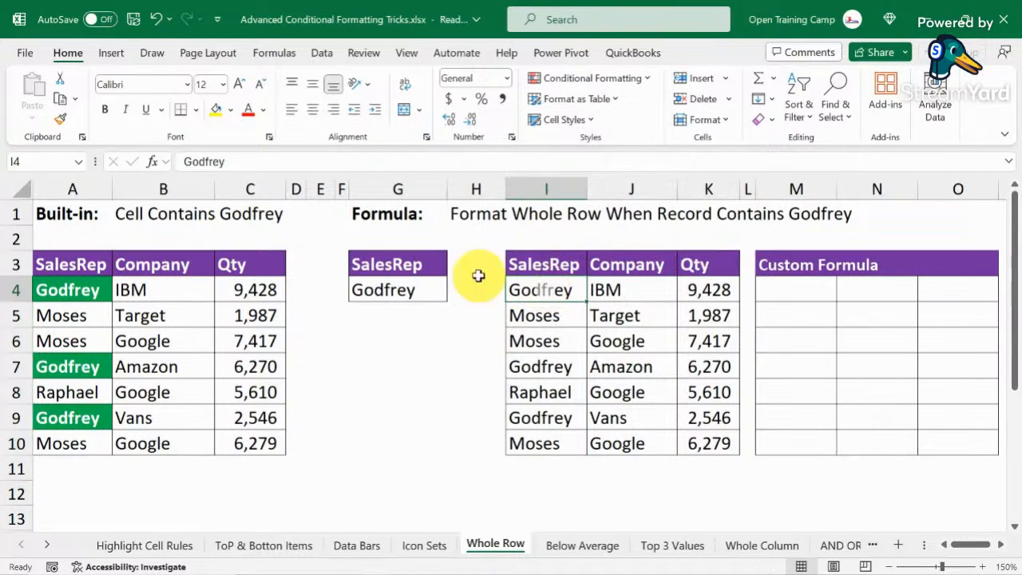
# Switch the SalesRep criterion in G4 to the second and third listed reps, and return it to the first to test the built-in rule
pyautogui.click(380, 292)
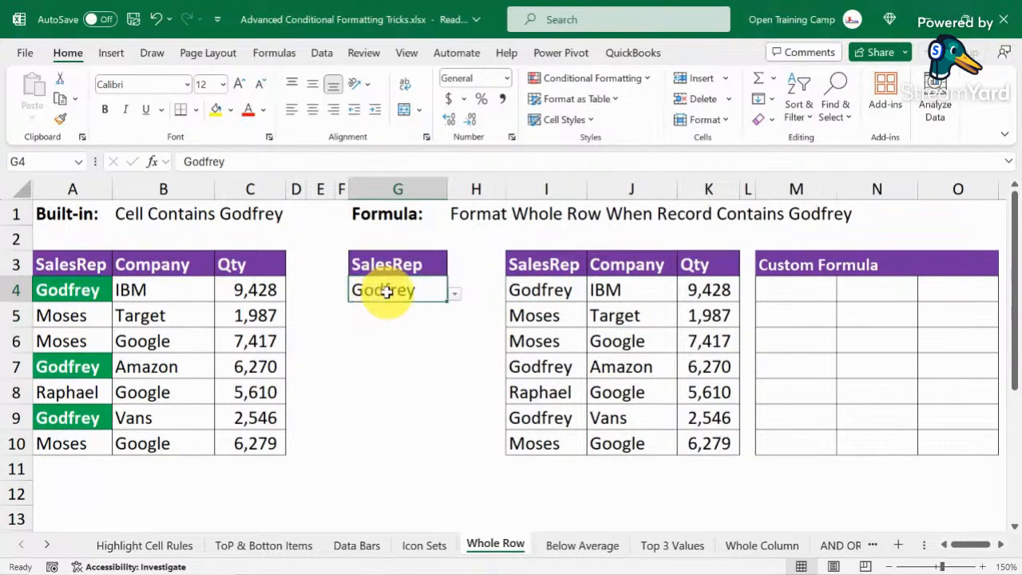
pyautogui.click(453, 294)
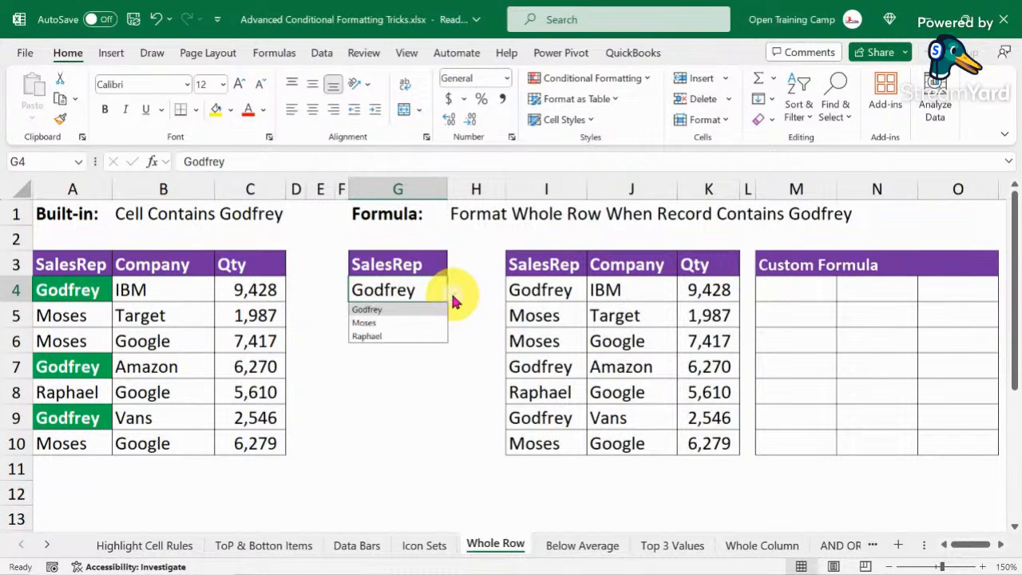
pyautogui.click(365, 323)
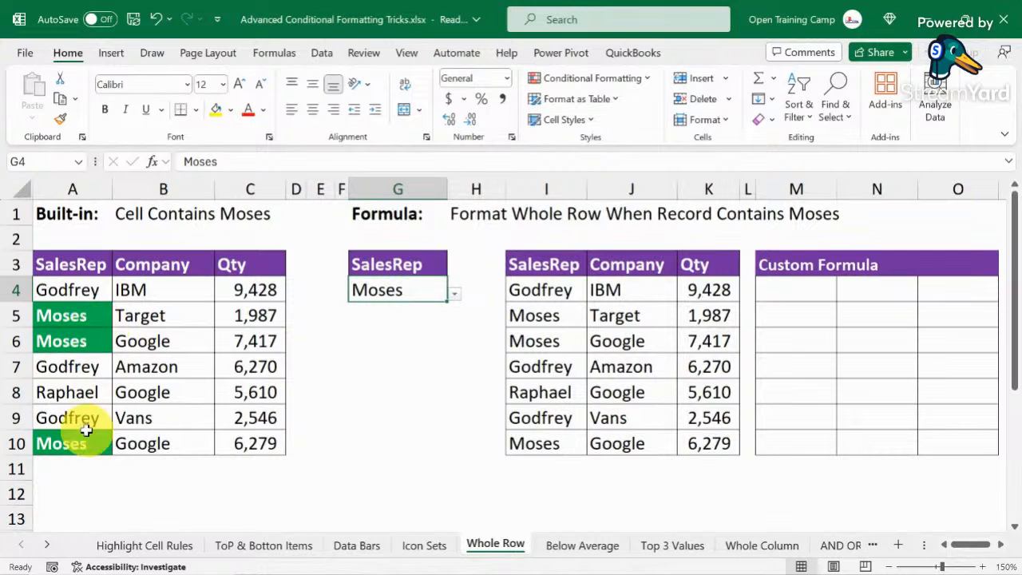
pyautogui.click(457, 295)
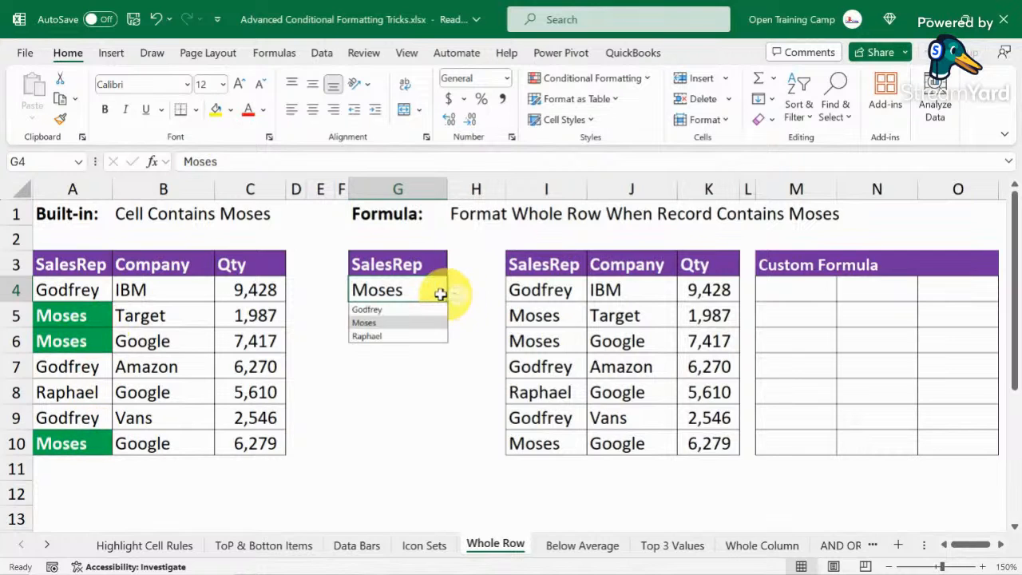
pyautogui.click(376, 336)
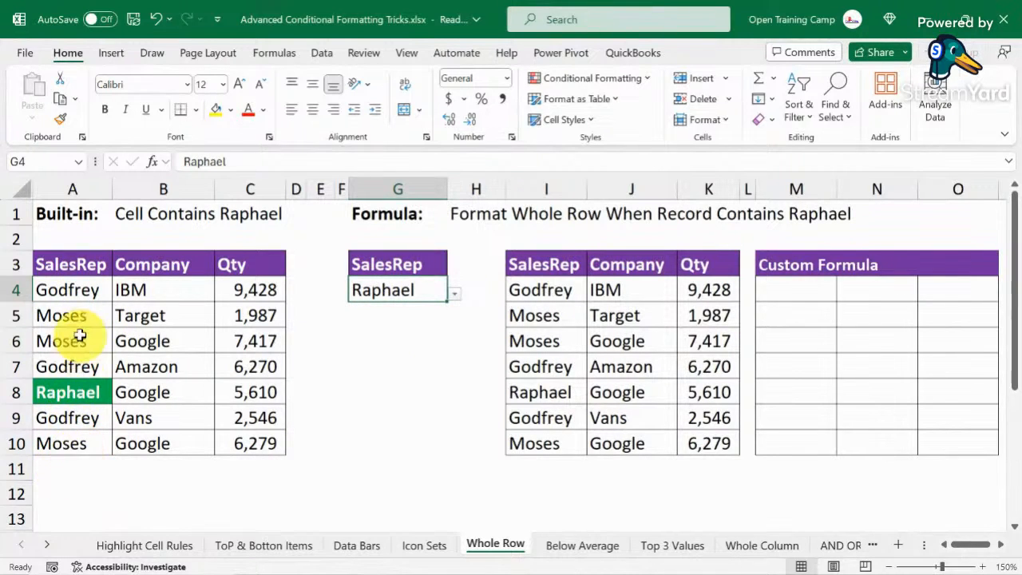
pyautogui.click(455, 295)
pyautogui.click(369, 309)
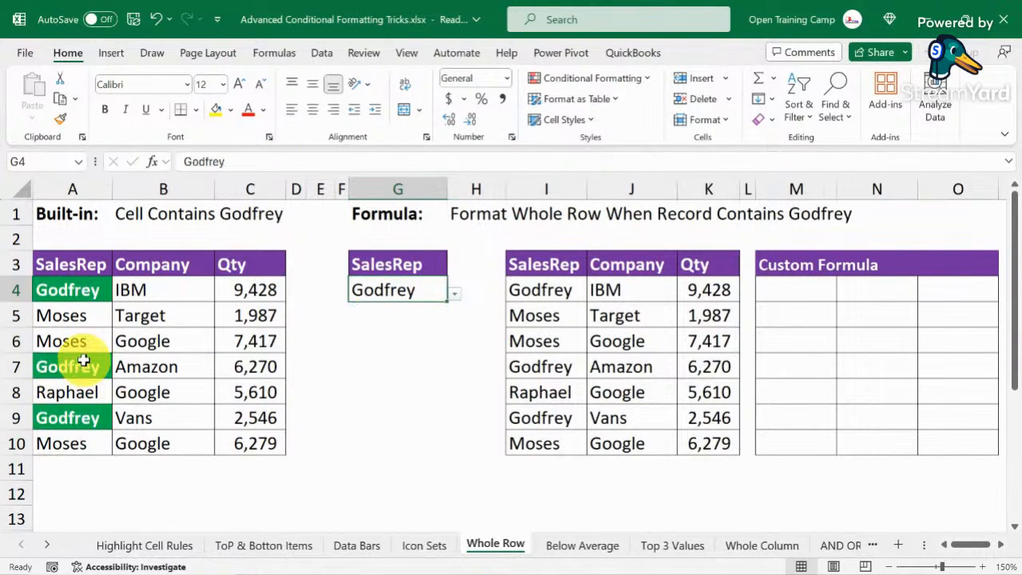
# Select the formula table I3:K10 and compare its first SalesRep cell I4 with the criterion in G4
pyautogui.click(424, 338)
pyautogui.moveTo(534, 264); pyautogui.dragTo(701, 444)
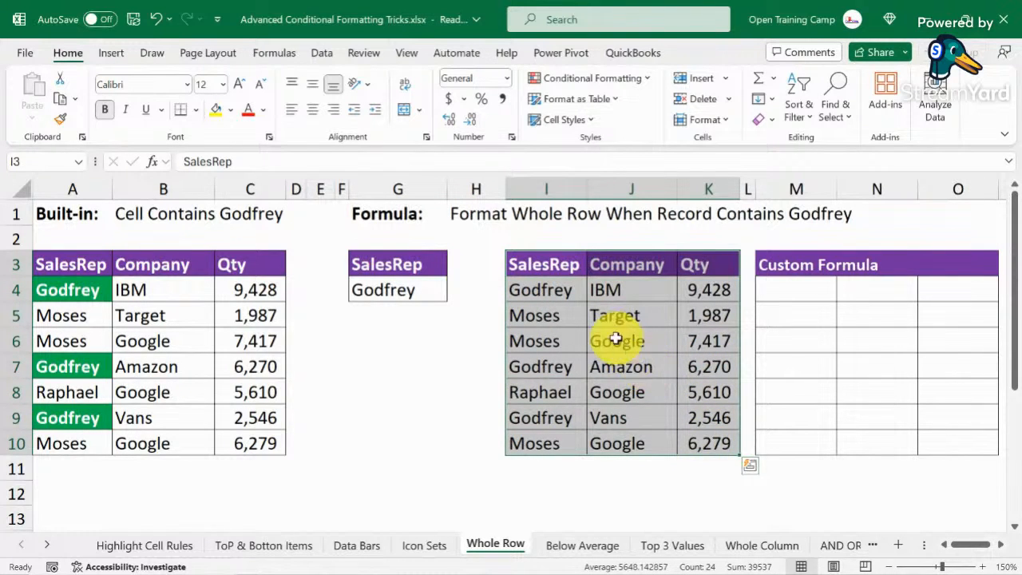
pyautogui.click(552, 291)
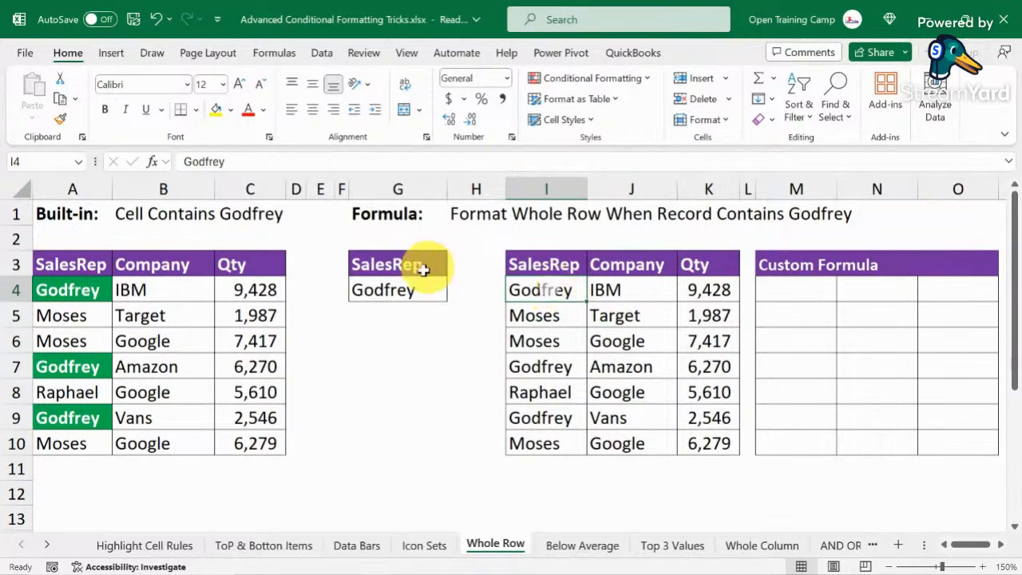
pyautogui.click(398, 288)
pyautogui.click(534, 290)
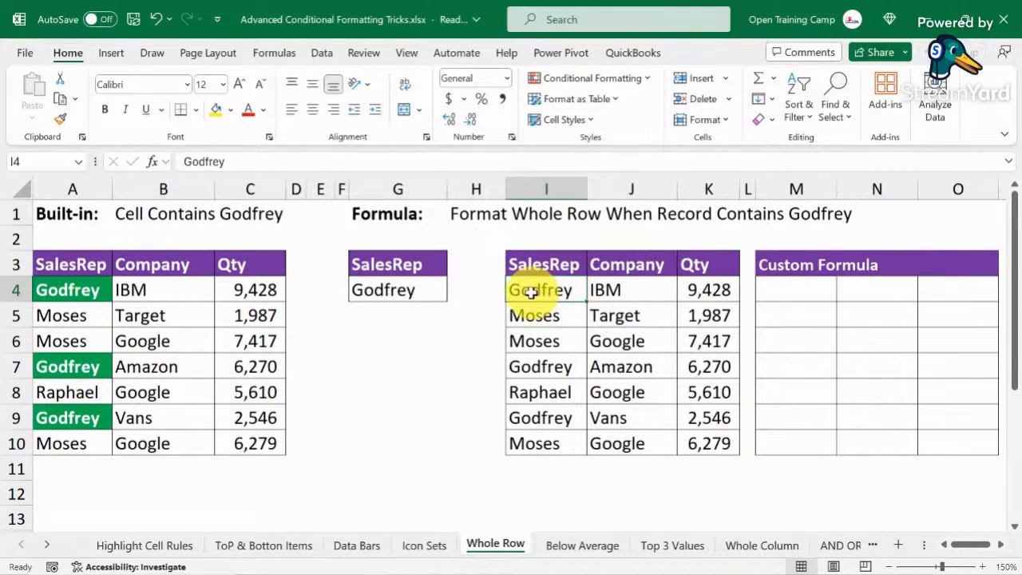
# Examine the cells of the first record, I4, J4 and K4, one by one against the SalesRep condition
pyautogui.moveTo(529, 290); pyautogui.dragTo(694, 292)
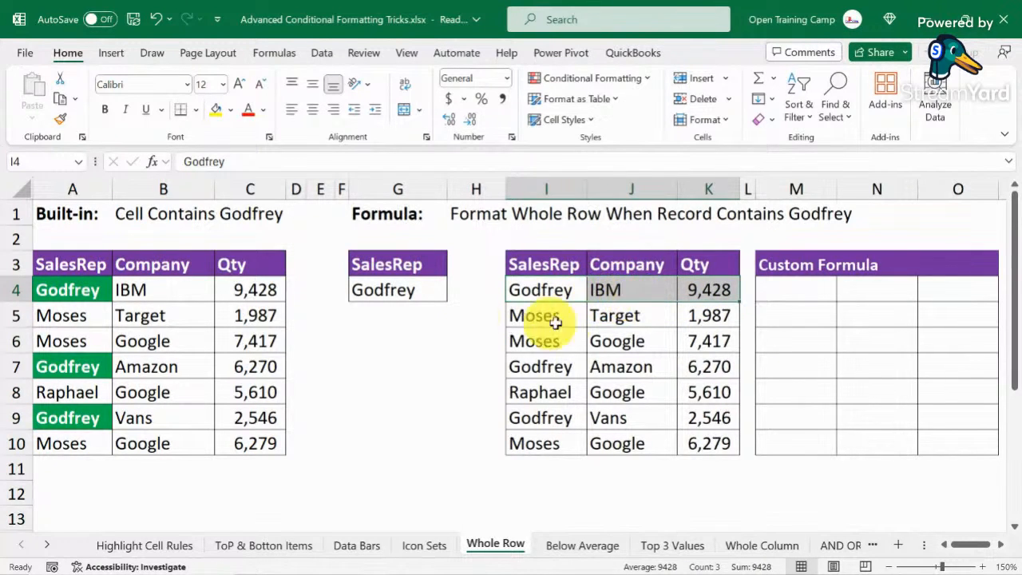
pyautogui.click(550, 290)
pyautogui.click(621, 292)
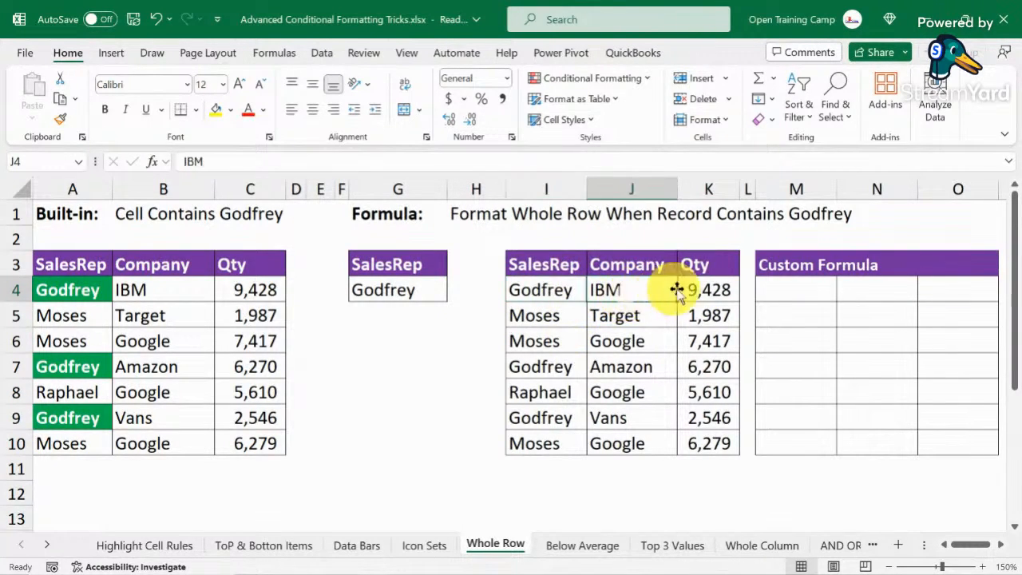
pyautogui.click(706, 288)
pyautogui.click(620, 289)
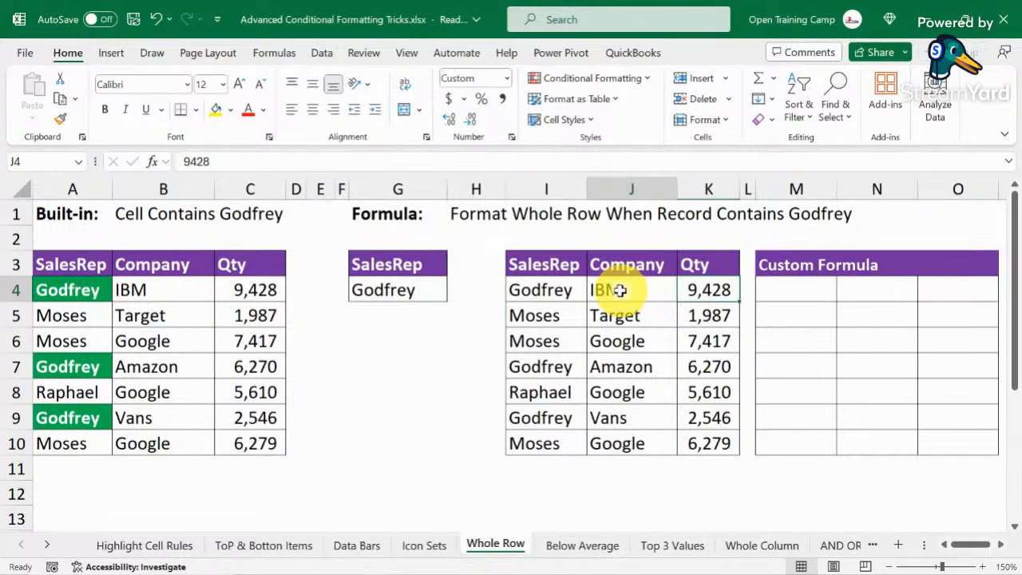
pyautogui.click(717, 290)
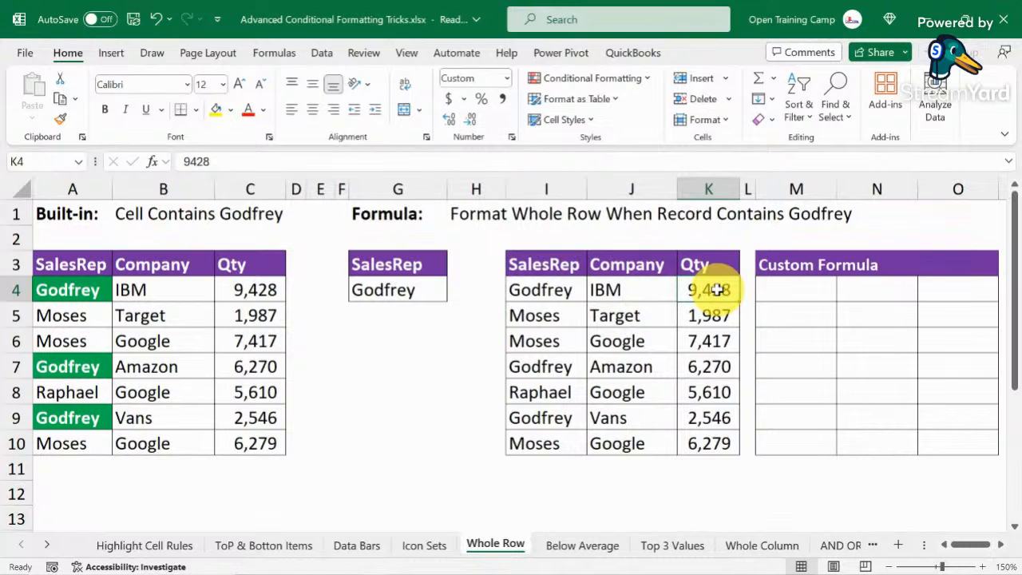
pyautogui.click(522, 290)
pyautogui.click(605, 290)
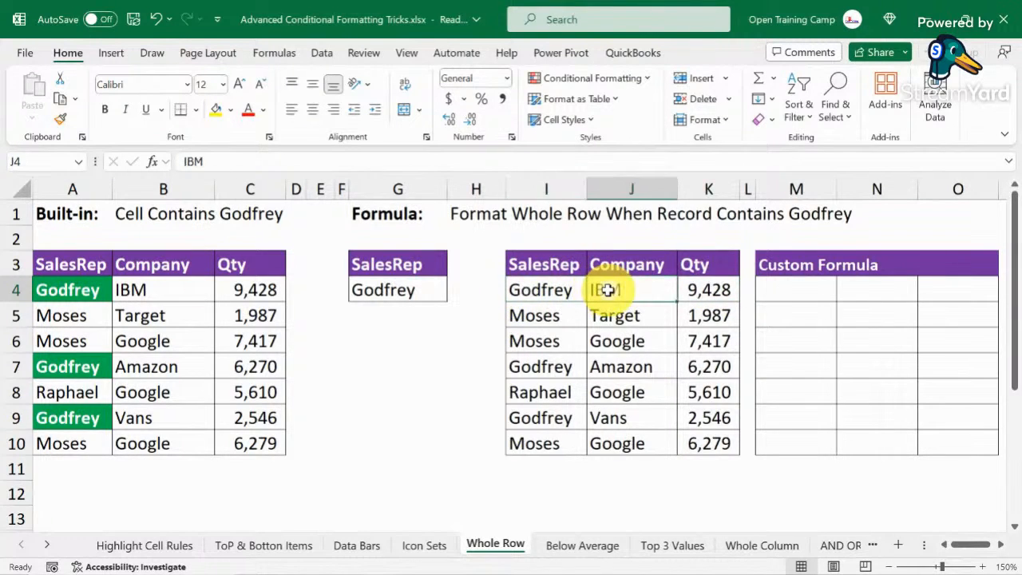
pyautogui.click(696, 290)
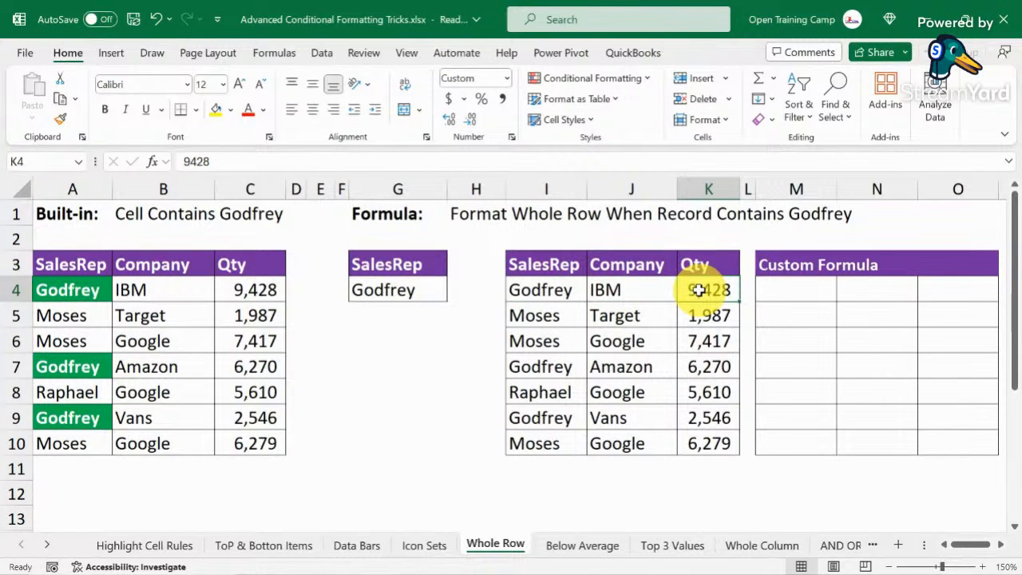
# Start the test formula =I4=$G$4 in M4, comparing the first SalesRep cell with the absolute criterion cell
pyautogui.click(775, 286)
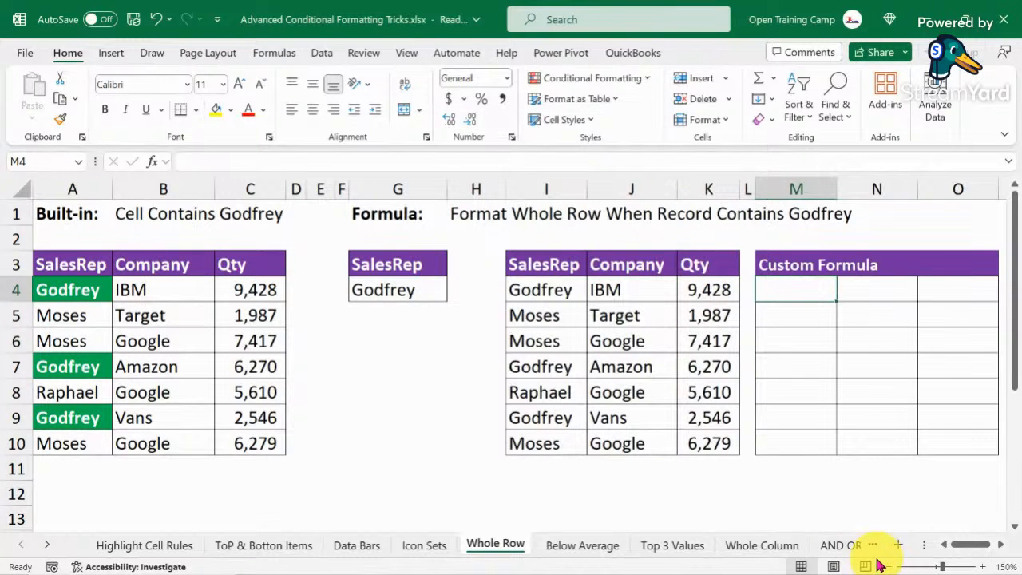
pyautogui.write('=')
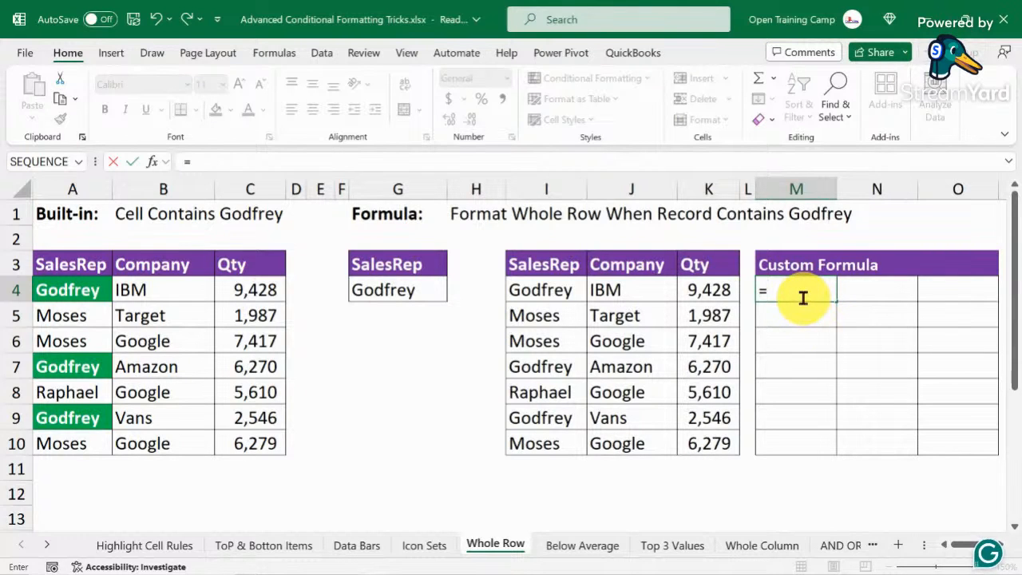
pyautogui.click(535, 292)
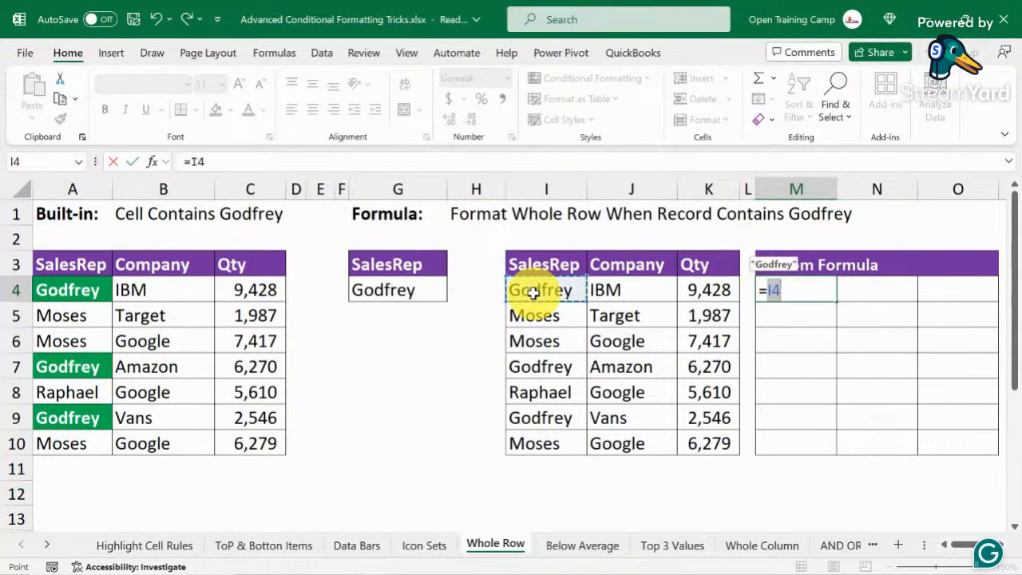
pyautogui.write('=')
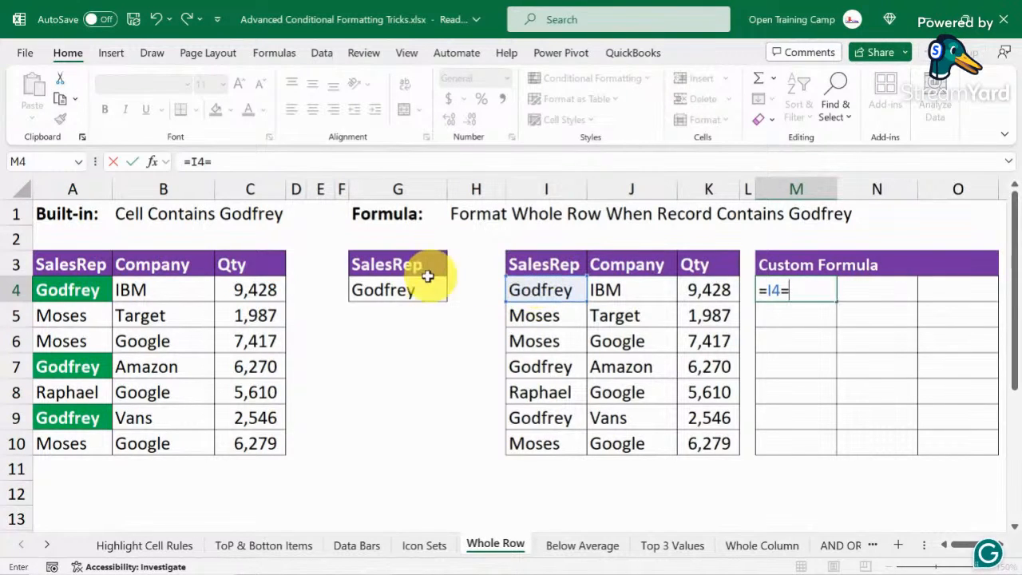
pyautogui.click(390, 287)
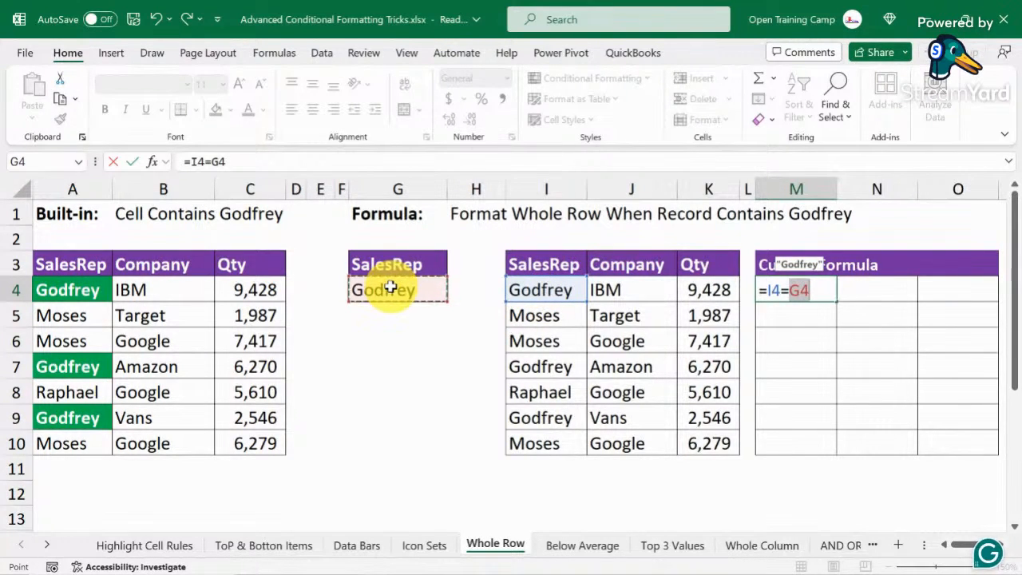
pyautogui.press('F4')
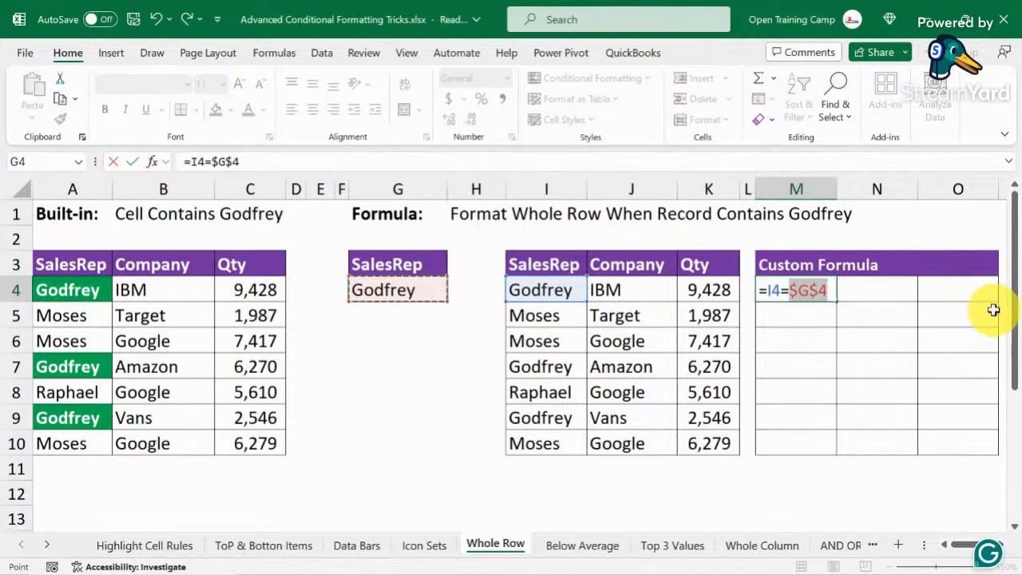
# Lock column I so the formula in M4 reads =$I4=$G$4, enter it, and fill it across to O4
pyautogui.click(767, 291)
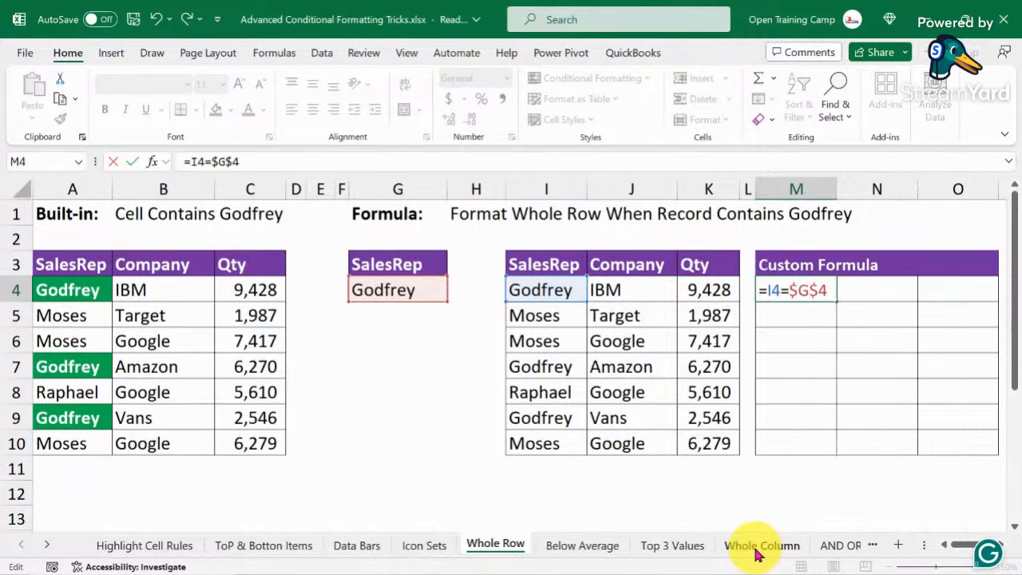
pyautogui.write('$')
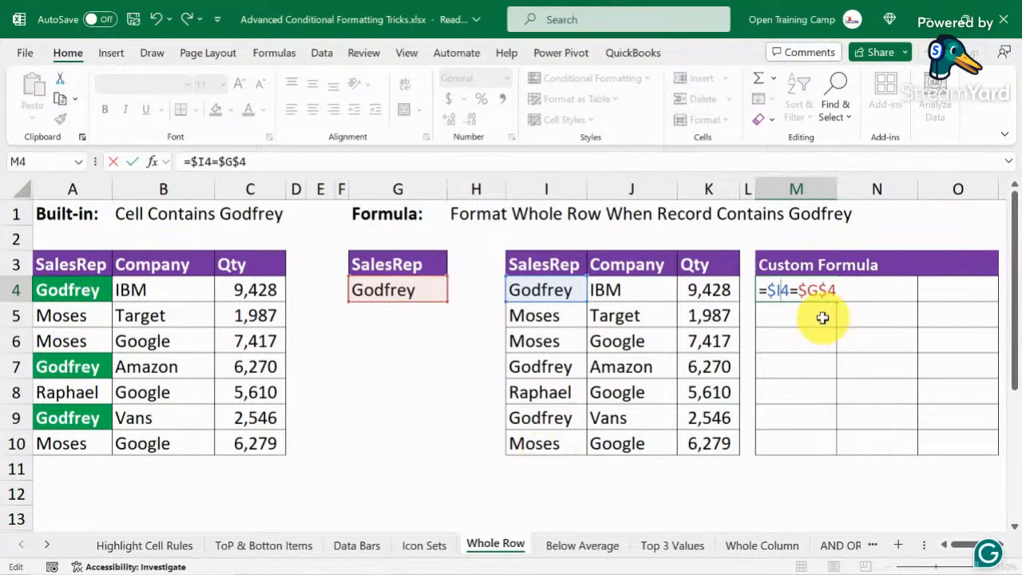
pyautogui.moveTo(847, 294); pyautogui.dragTo(755, 284)
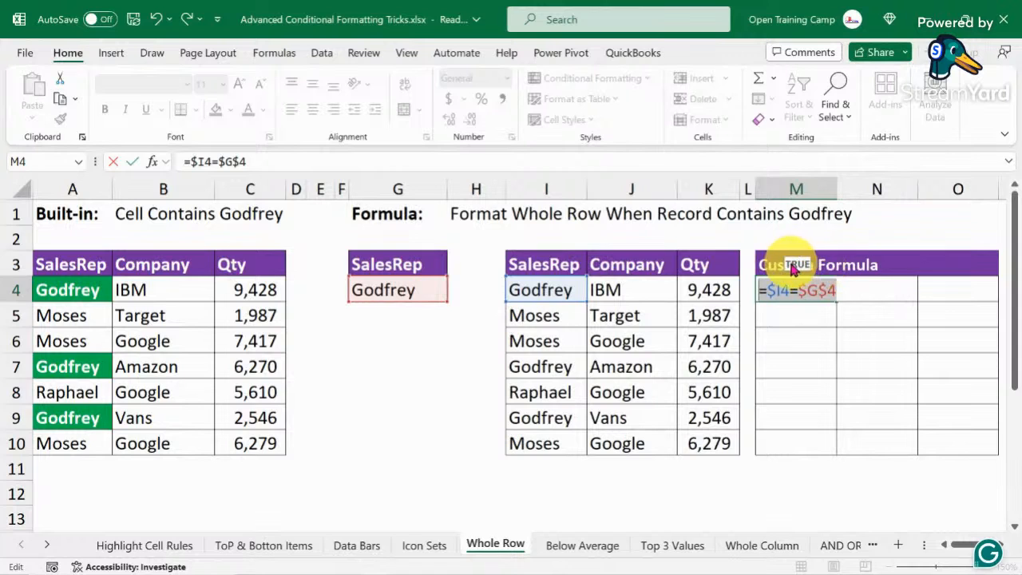
pyautogui.click(854, 291)
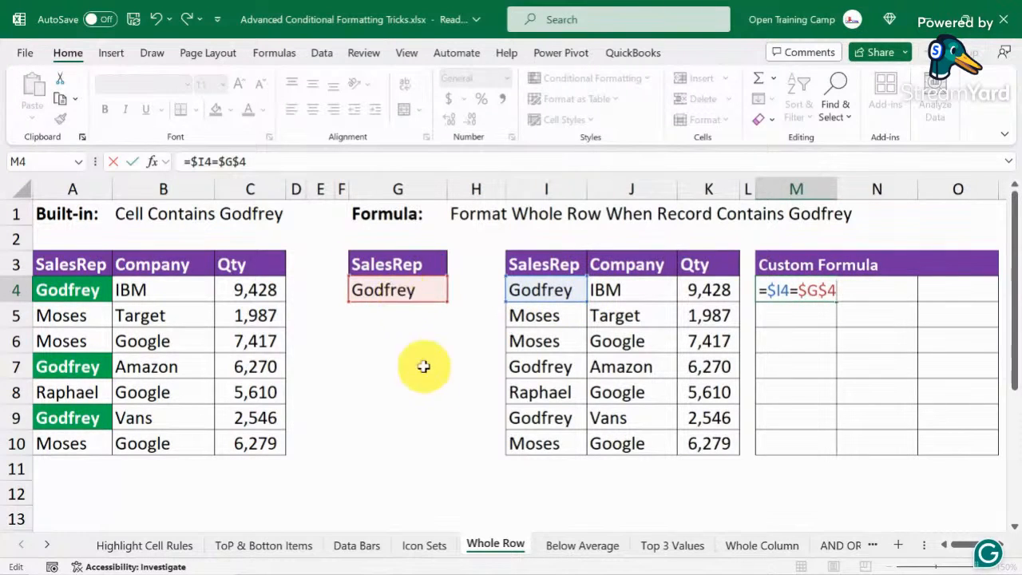
pyautogui.hotkey('ctrl', 'Return')
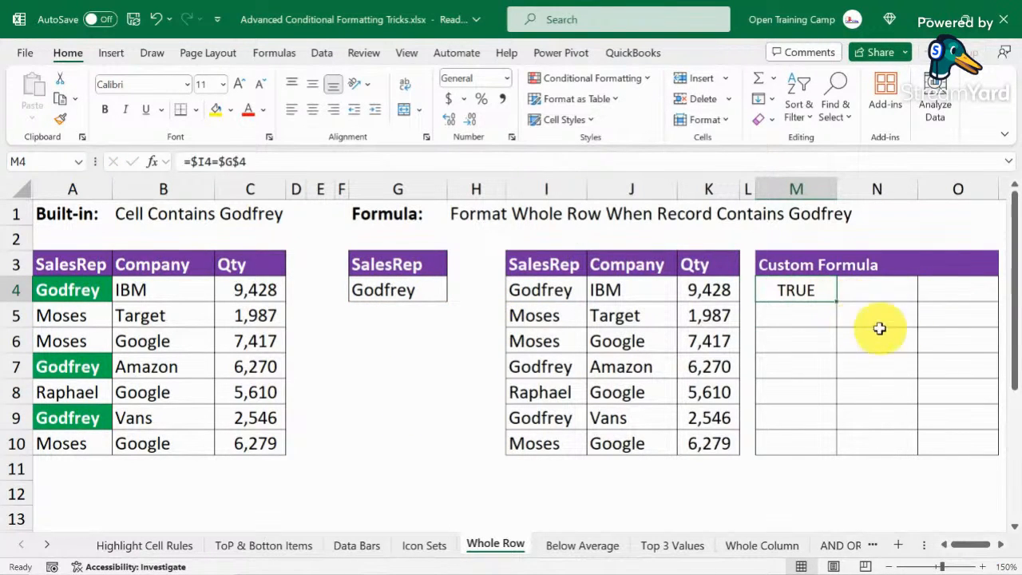
pyautogui.moveTo(833, 300); pyautogui.dragTo(974, 298)
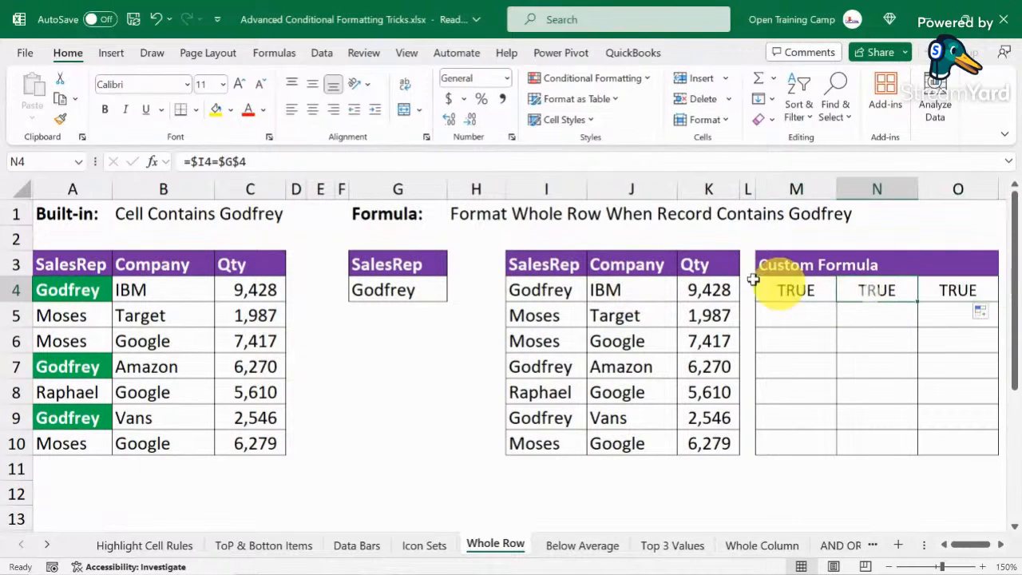
# Check the first record's cells I4, J4 and K4 against the formula results in M4:O4
pyautogui.click(620, 285)
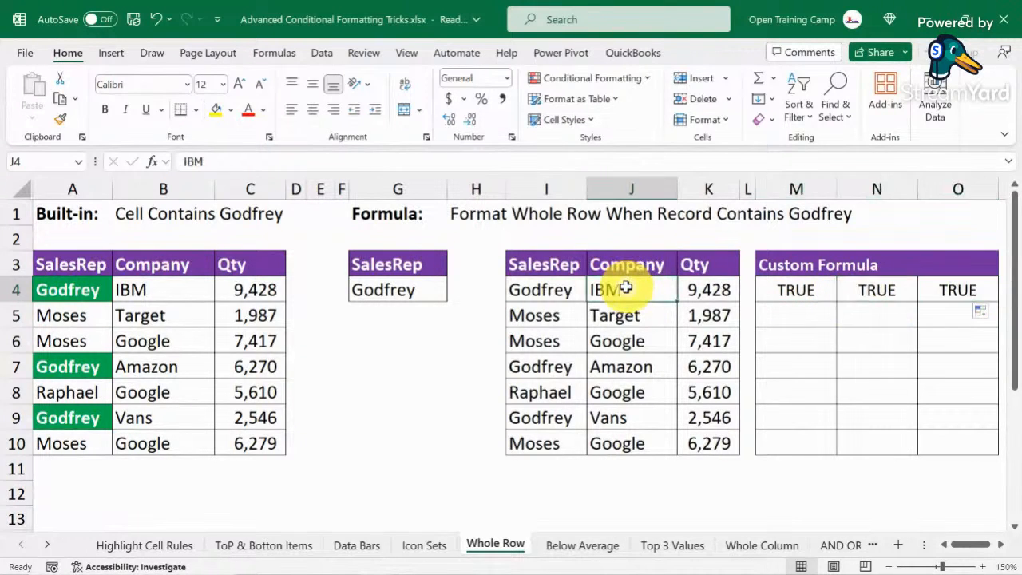
pyautogui.click(544, 289)
pyautogui.click(623, 291)
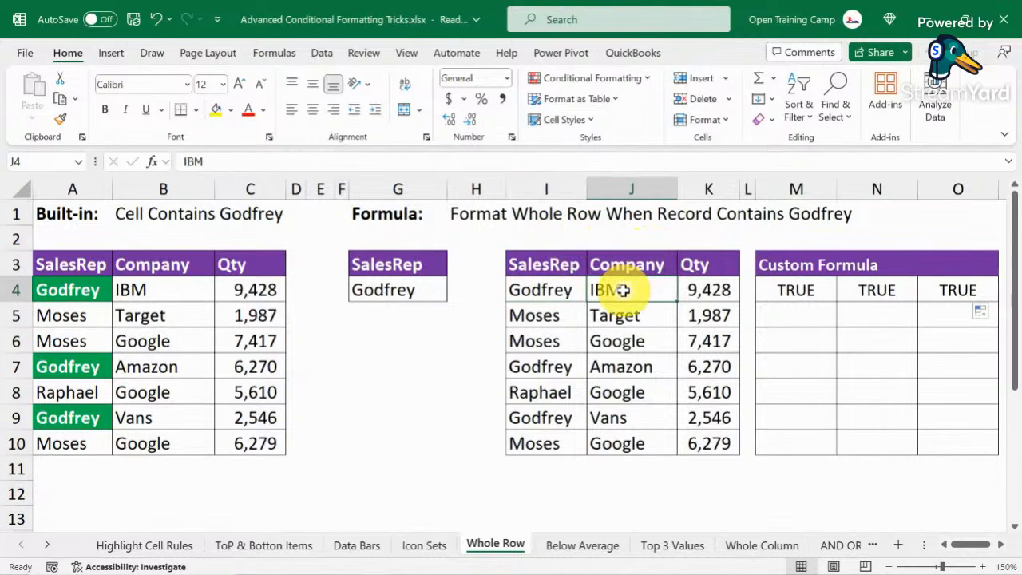
pyautogui.click(712, 290)
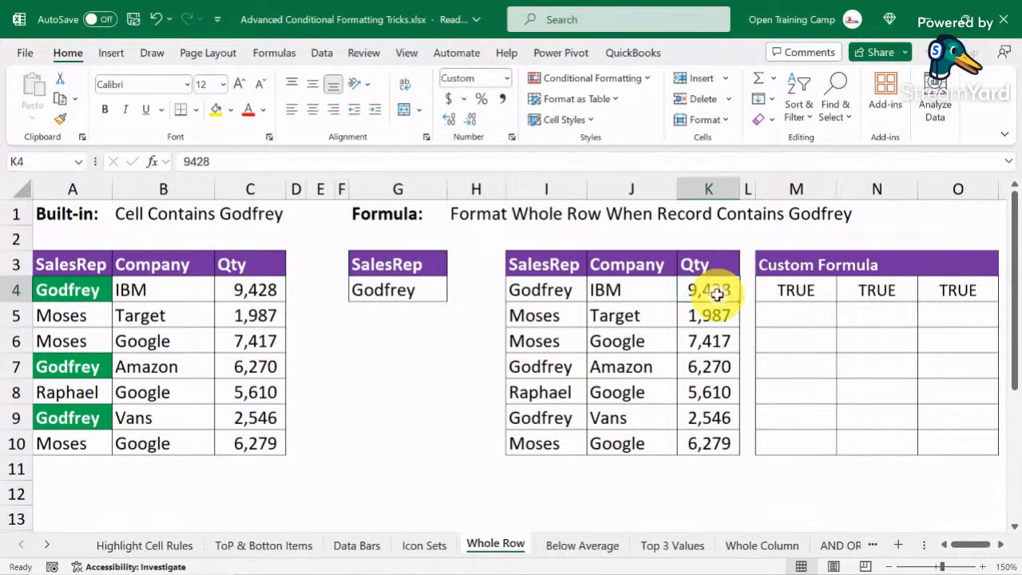
pyautogui.click(538, 295)
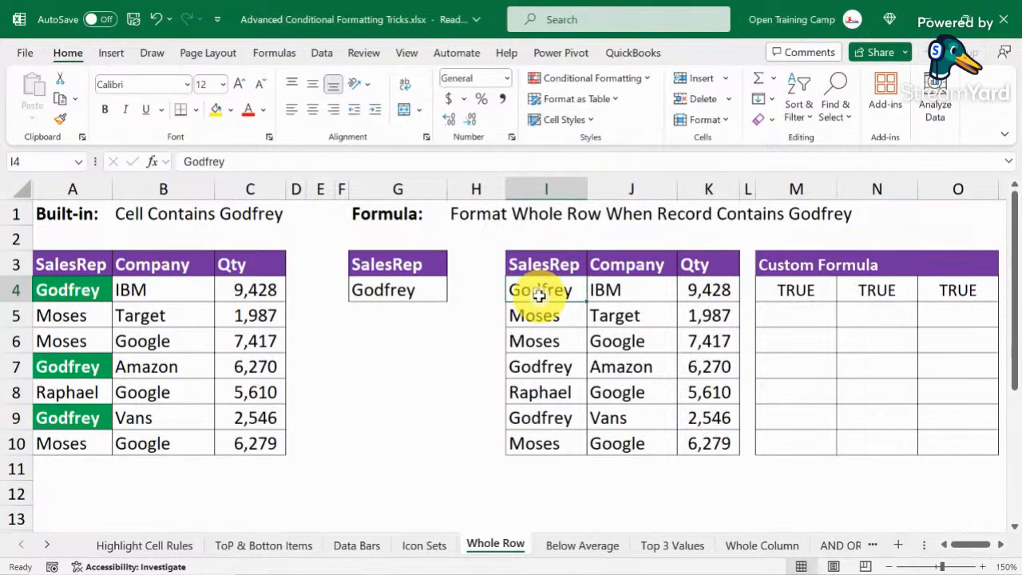
# Fill the test formulas in M4:O4 down through row 10 of the Custom Formula block
pyautogui.click(703, 289)
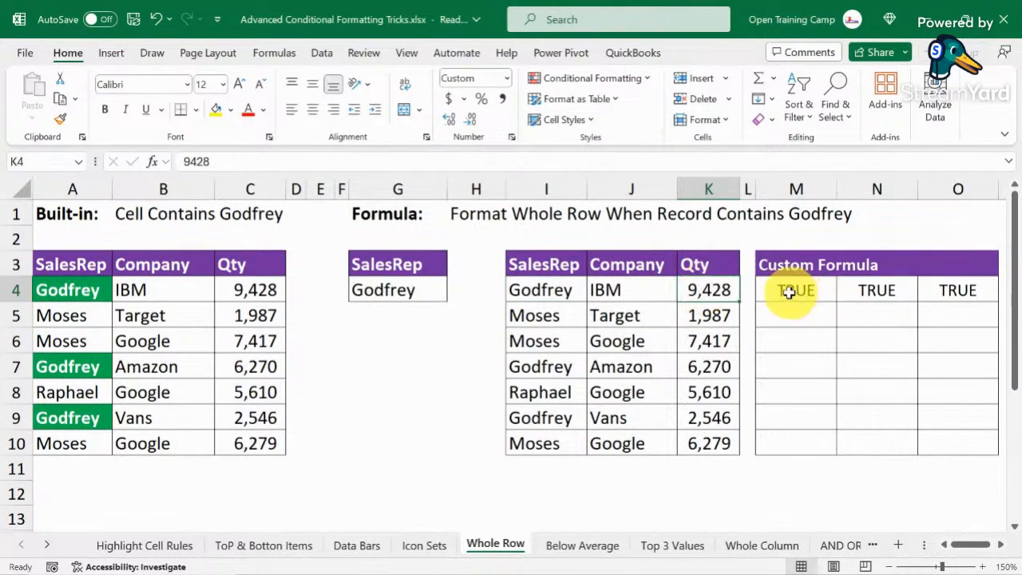
pyautogui.moveTo(788, 290); pyautogui.dragTo(997, 447)
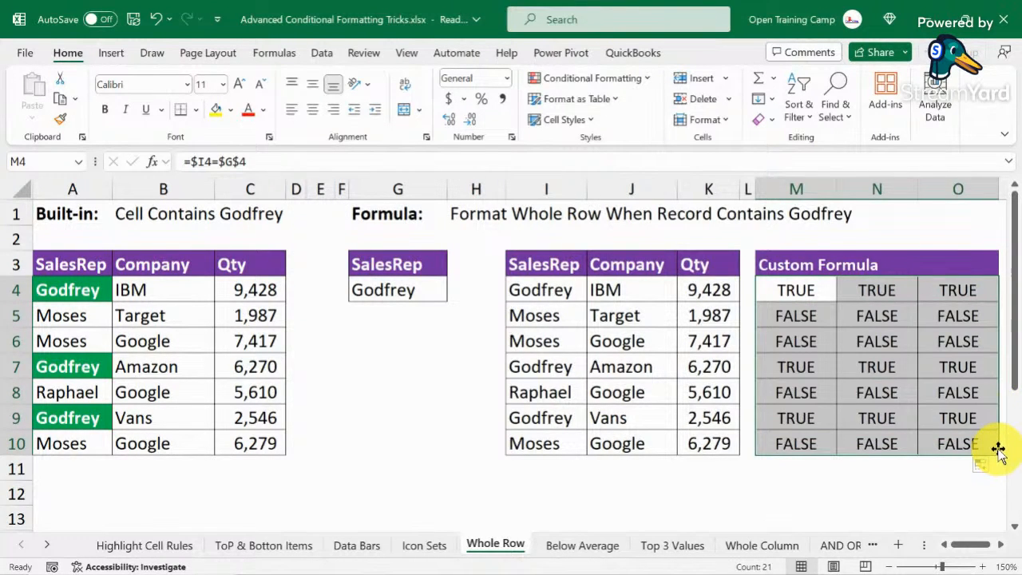
# Compare the second record's SalesRep cell I5 with the formula result in M5
pyautogui.click(795, 316)
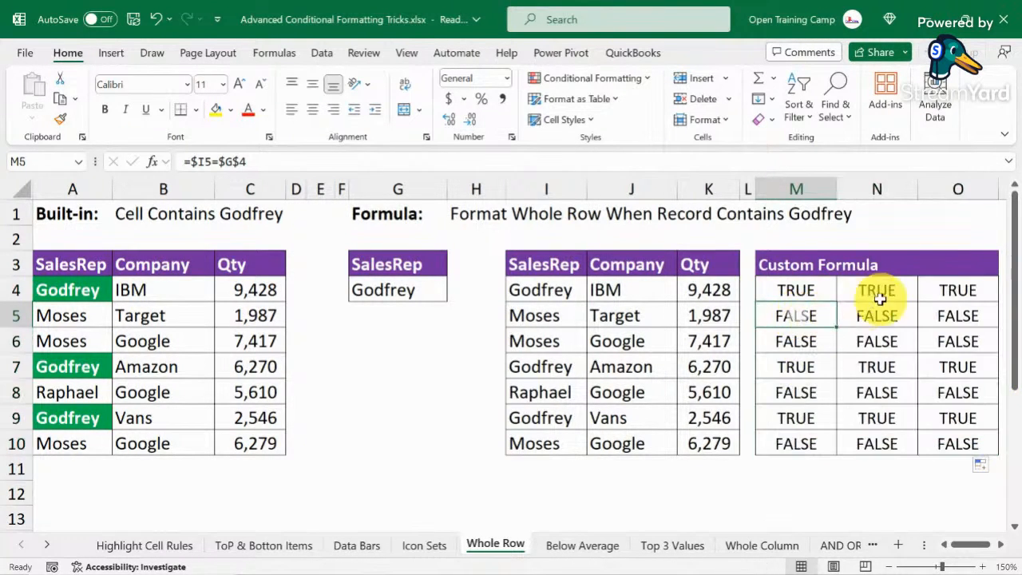
pyautogui.click(529, 314)
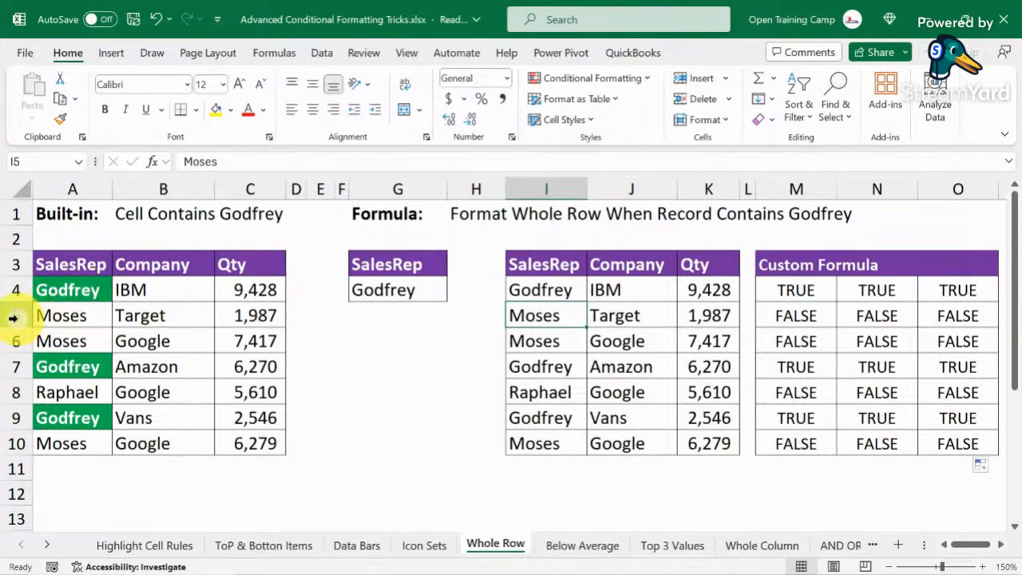
pyautogui.click(14, 318)
pyautogui.click(541, 317)
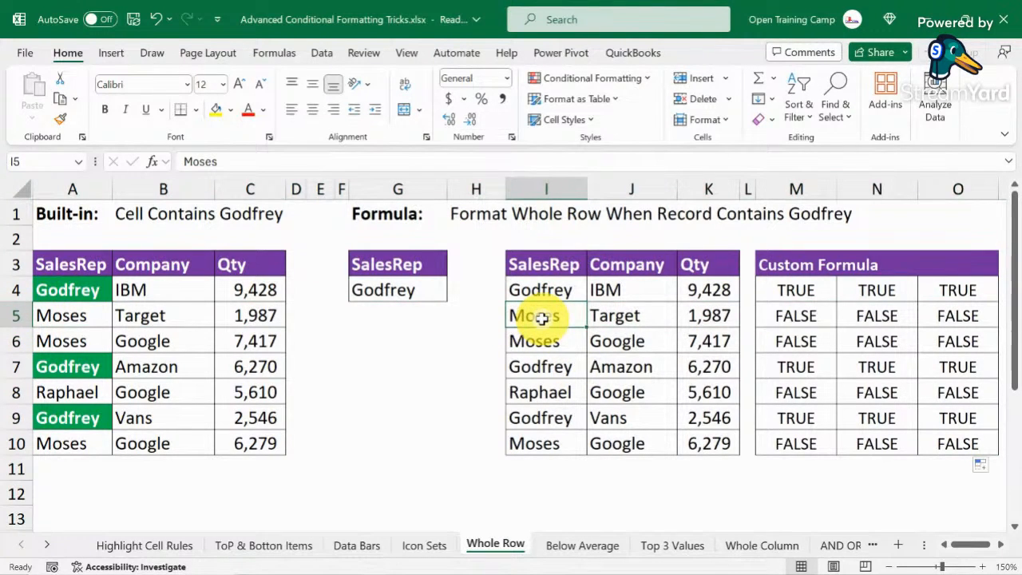
pyautogui.click(790, 316)
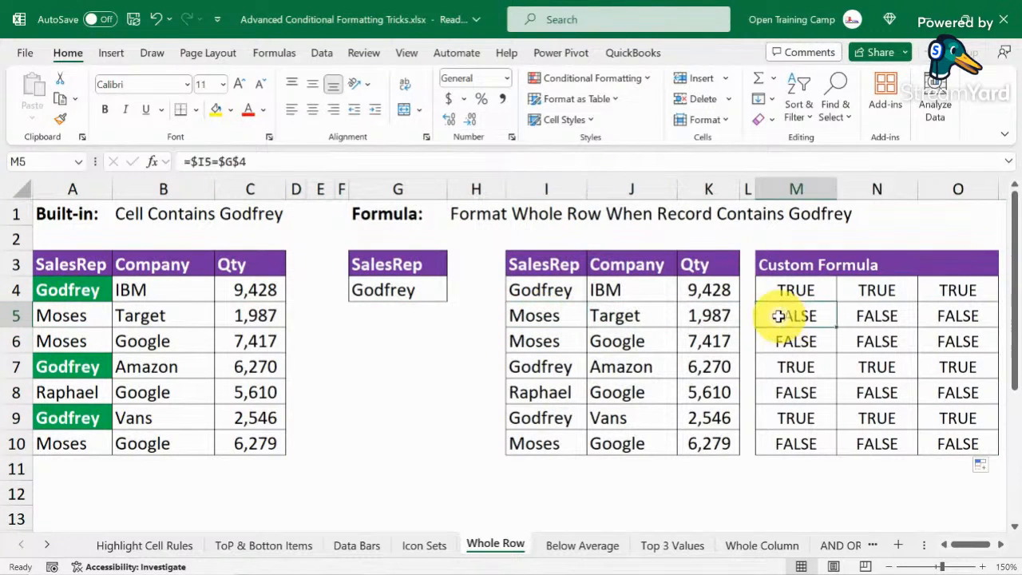
# Change the SalesRep criterion in G4 to the second name offered by its validation list
pyautogui.click(366, 288)
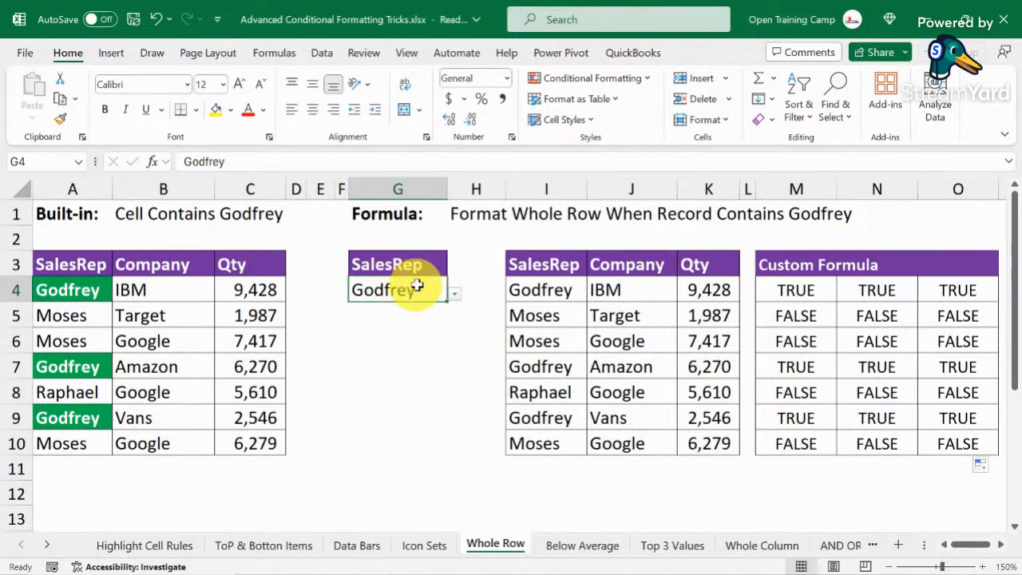
pyautogui.click(453, 293)
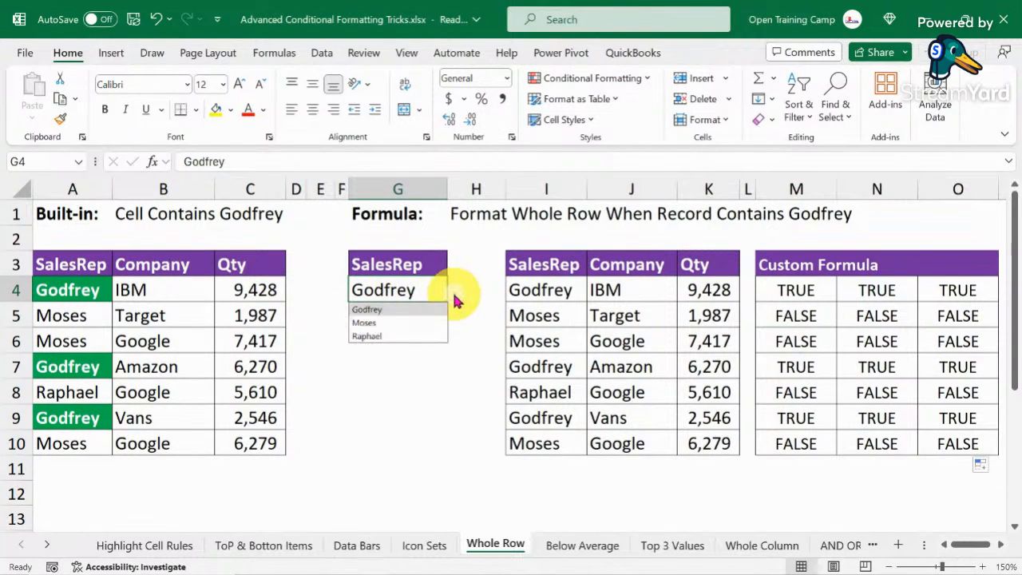
pyautogui.click(365, 324)
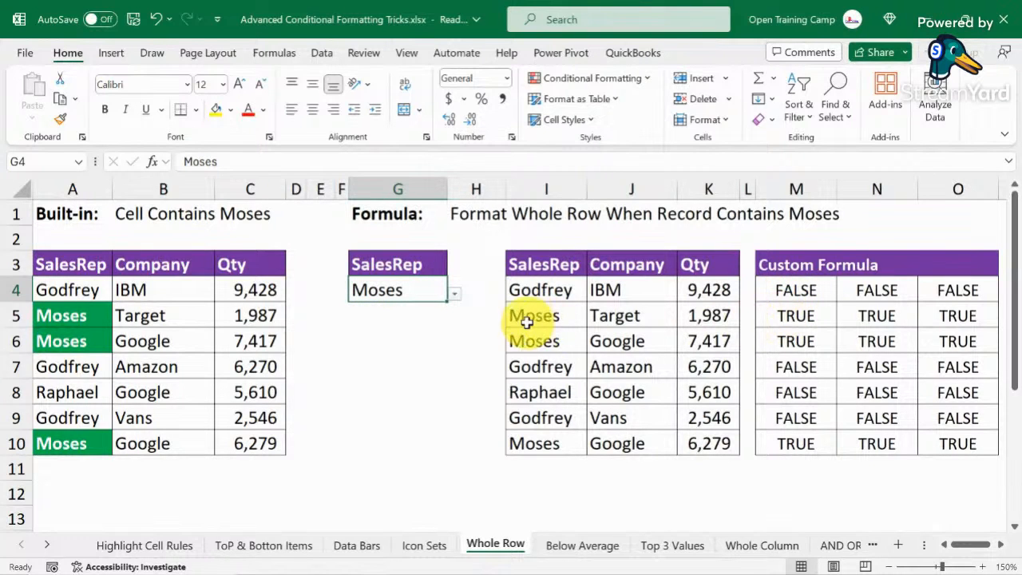
# Check the row 5 record and the formula results in M4 and M7 against the new SalesRep criterion
pyautogui.click(16, 315)
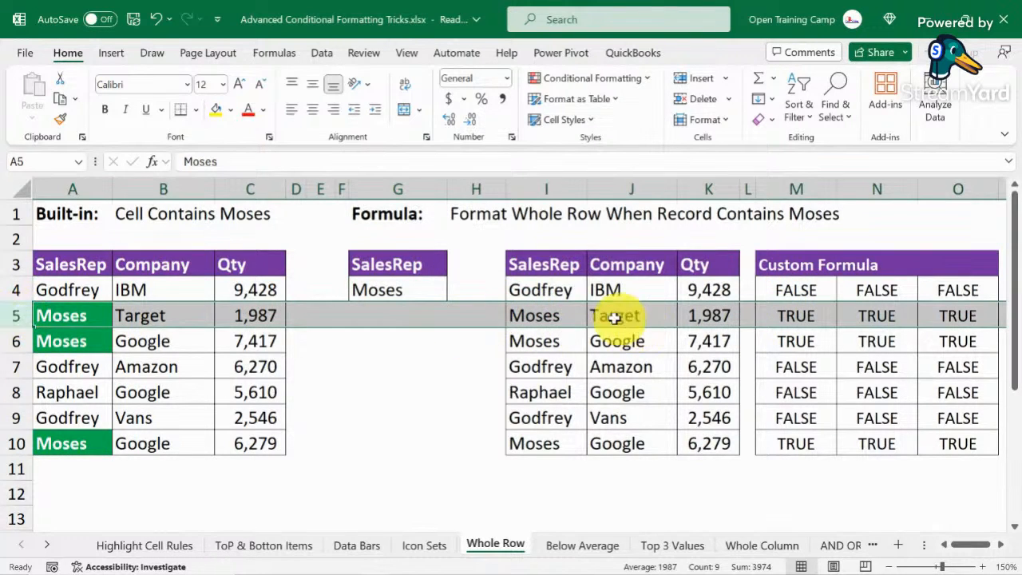
pyautogui.moveTo(559, 322); pyautogui.dragTo(958, 319)
pyautogui.click(787, 293)
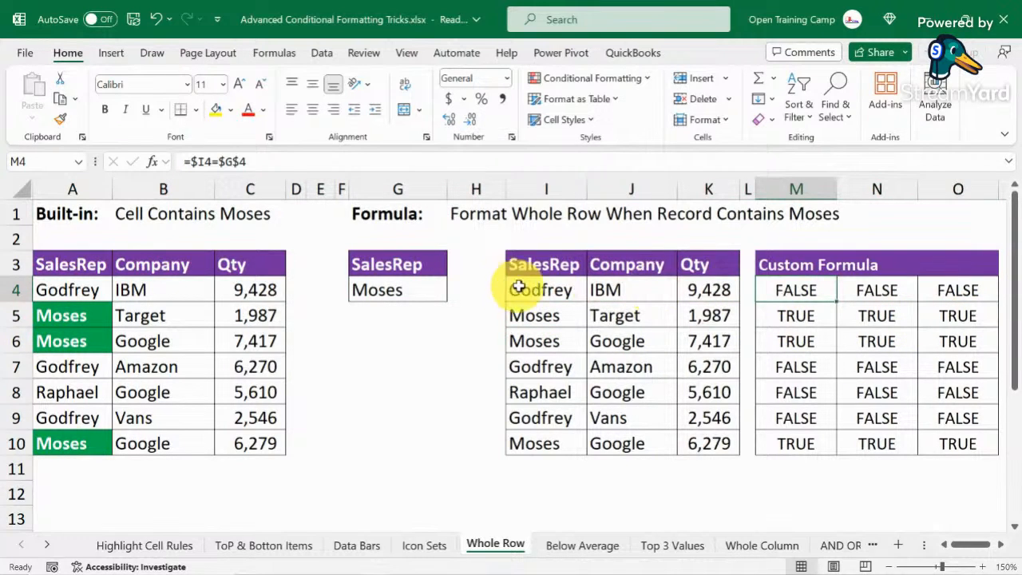
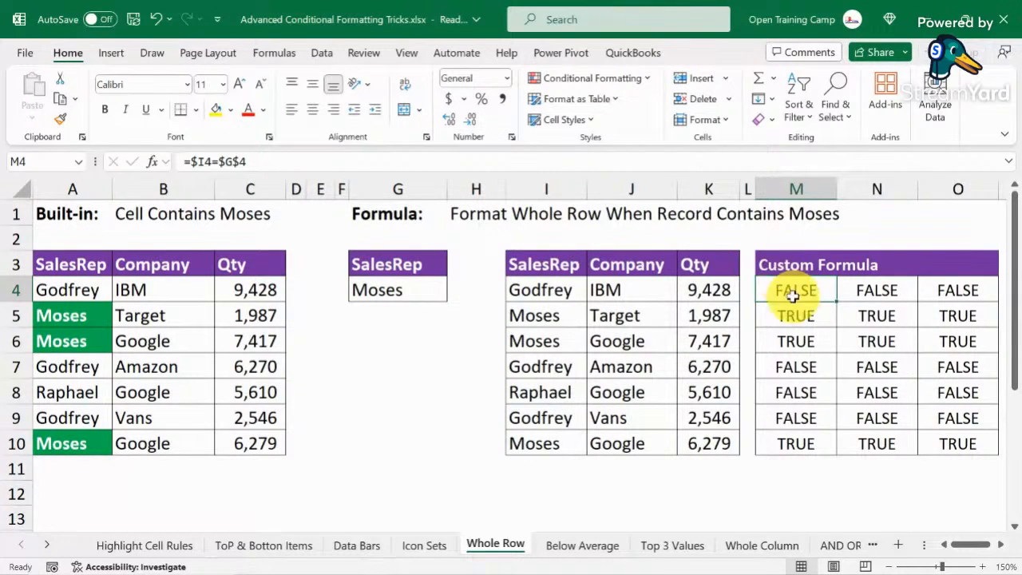
pyautogui.click(813, 363)
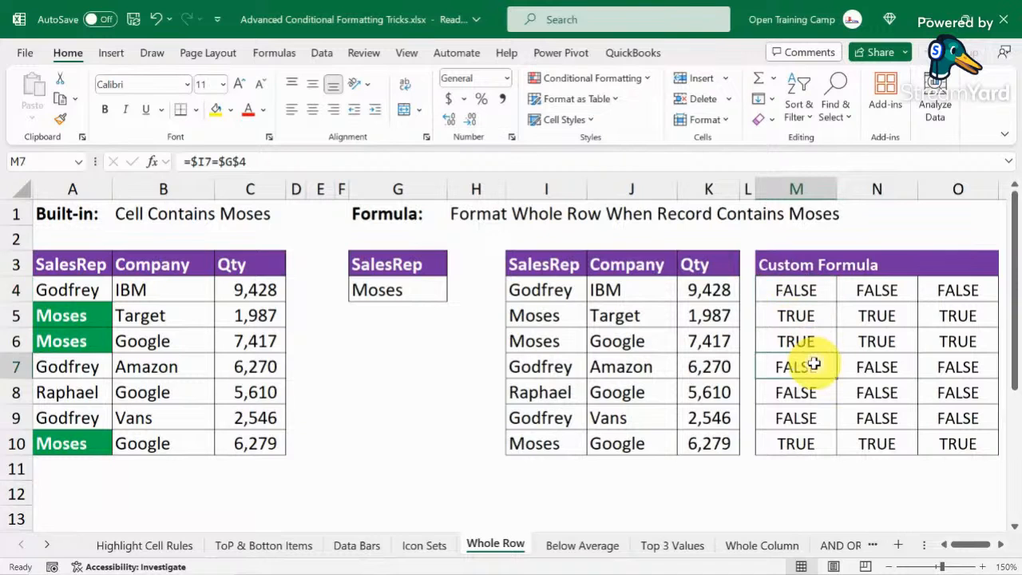
# Copy the formula text =$I4=$G$4 from cell M4 without altering the cell
pyautogui.click(796, 290)
pyautogui.doubleClick(796, 290)
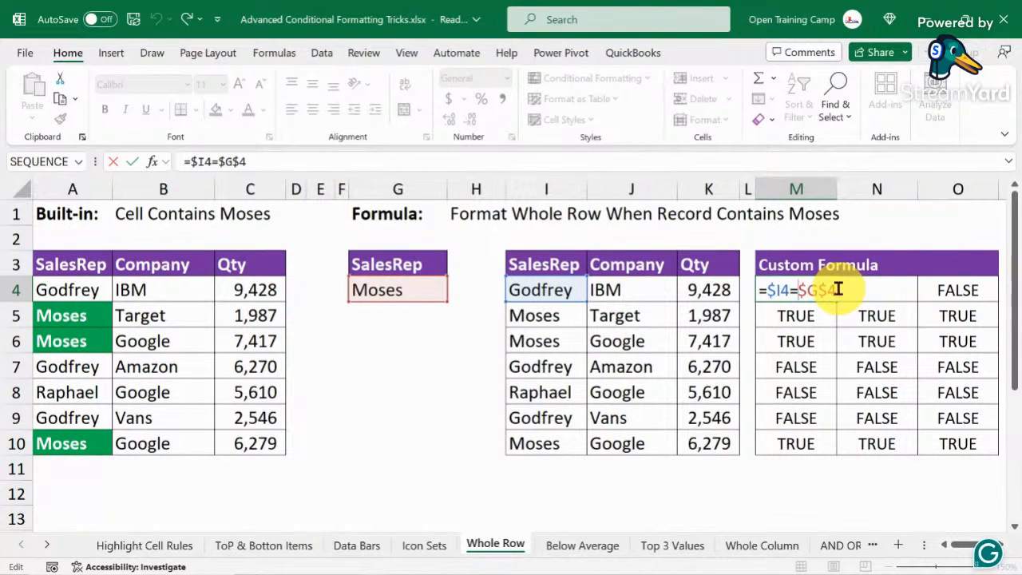
pyautogui.moveTo(837, 289); pyautogui.dragTo(742, 277)
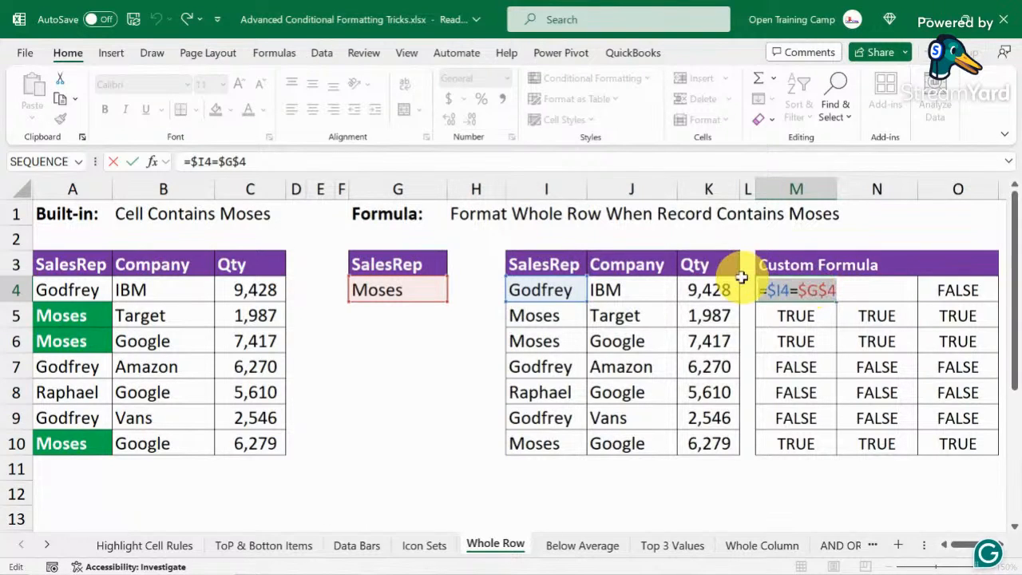
pyautogui.hotkey('ctrl', 'c')
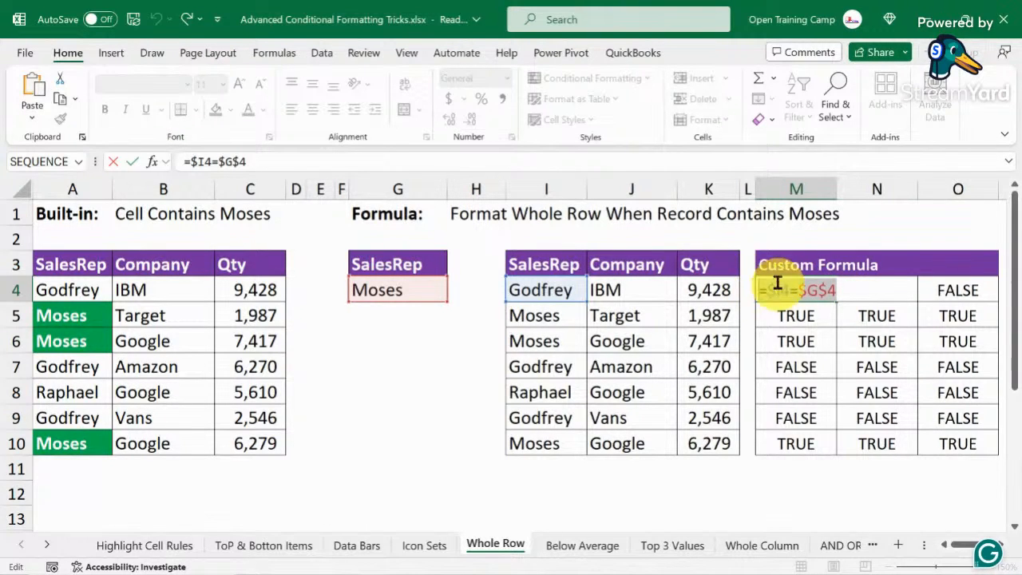
pyautogui.click(113, 161)
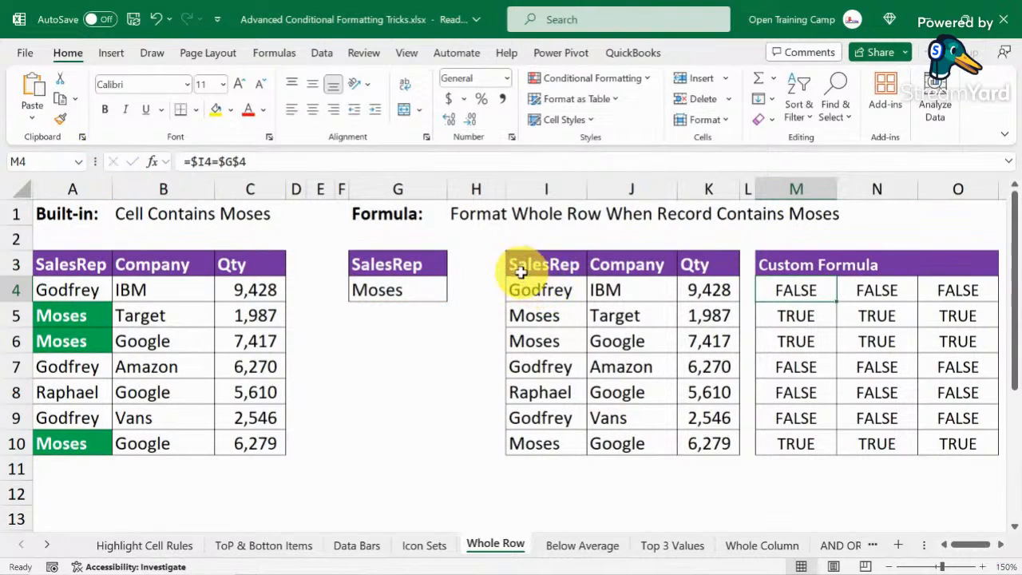
# Create a new formula-based conditional formatting rule for I4:K10 using the formula =$I4=$G$4
pyautogui.moveTo(526, 289); pyautogui.dragTo(738, 461)
pyautogui.click(597, 78)
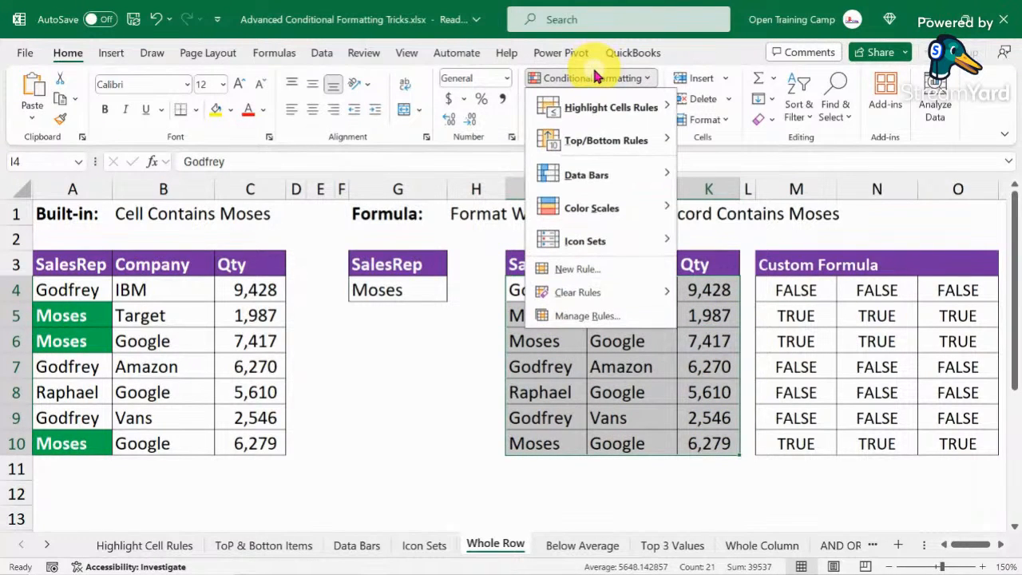
pyautogui.click(584, 270)
pyautogui.moveTo(297, 212); pyautogui.dragTo(369, 119)
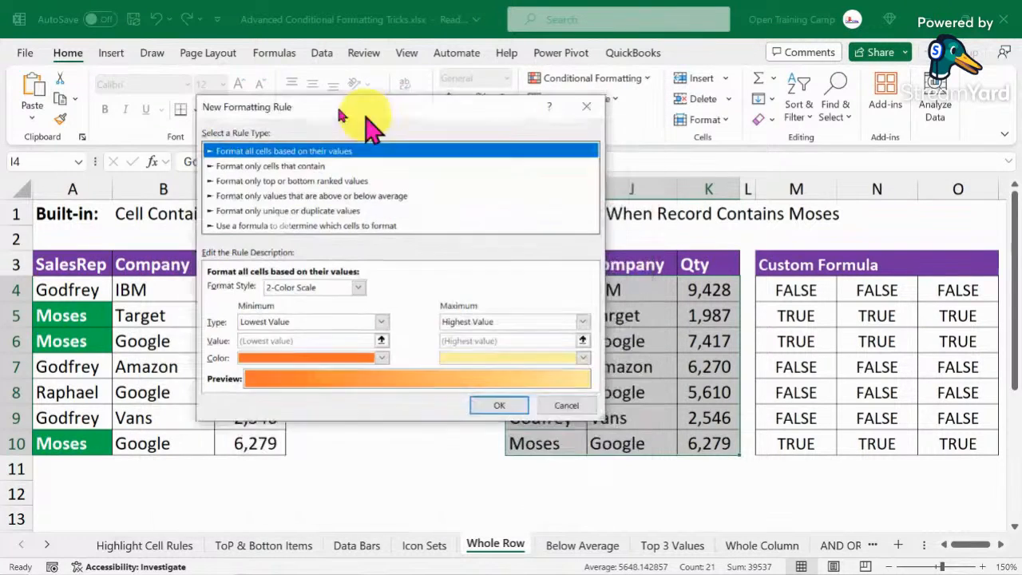
pyautogui.click(182, 216)
pyautogui.moveTo(267, 106); pyautogui.dragTo(199, 173)
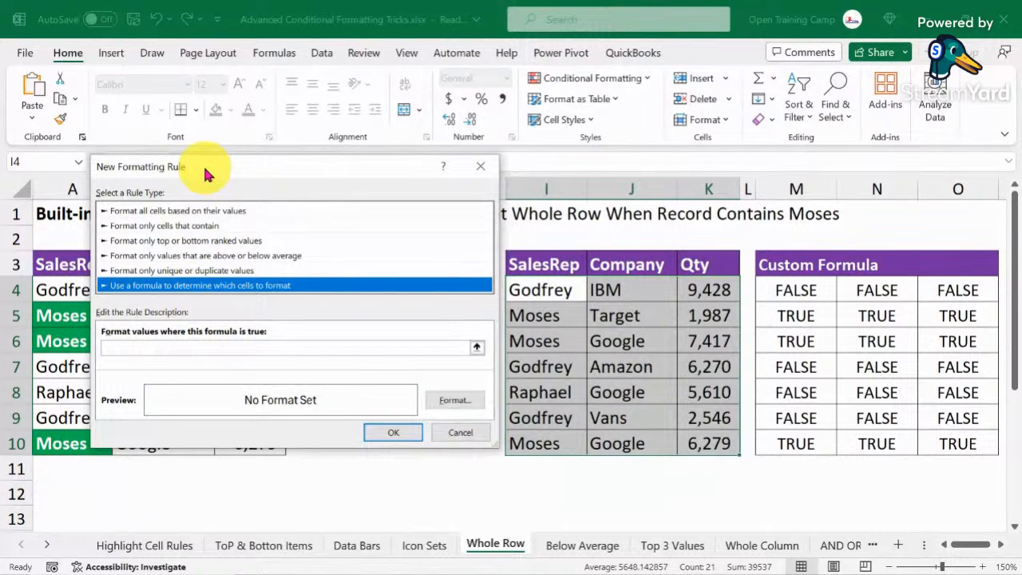
pyautogui.click(129, 344)
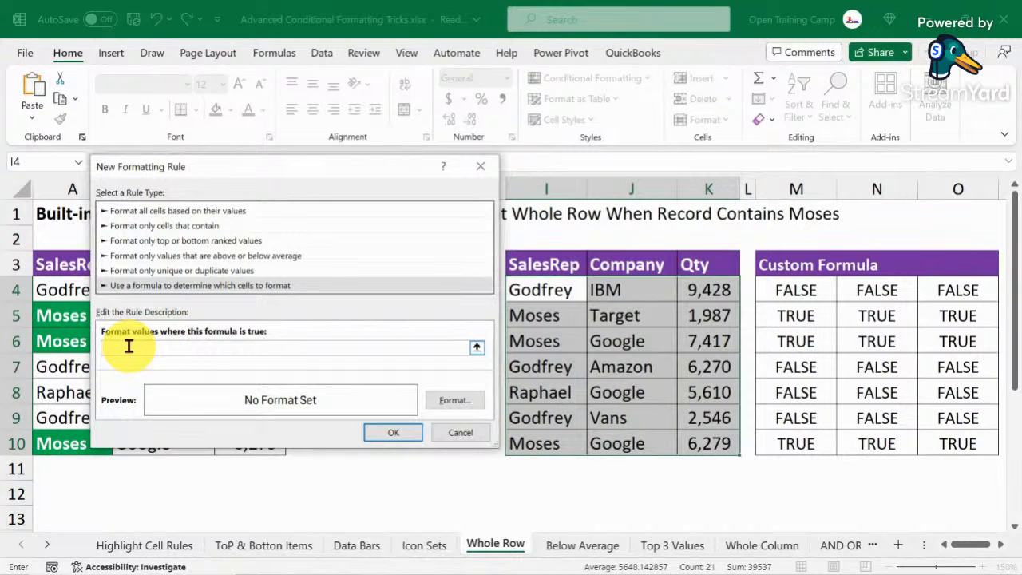
pyautogui.moveTo(199, 347); pyautogui.dragTo(154, 350)
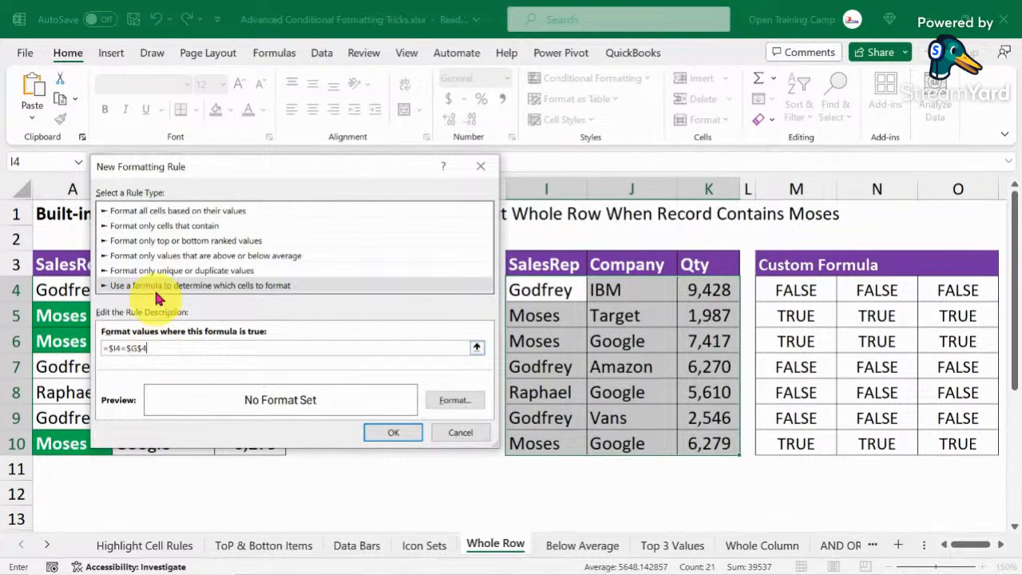
# Format the rule with a green fill and bold white font, and apply it to the selected range
pyautogui.click(454, 401)
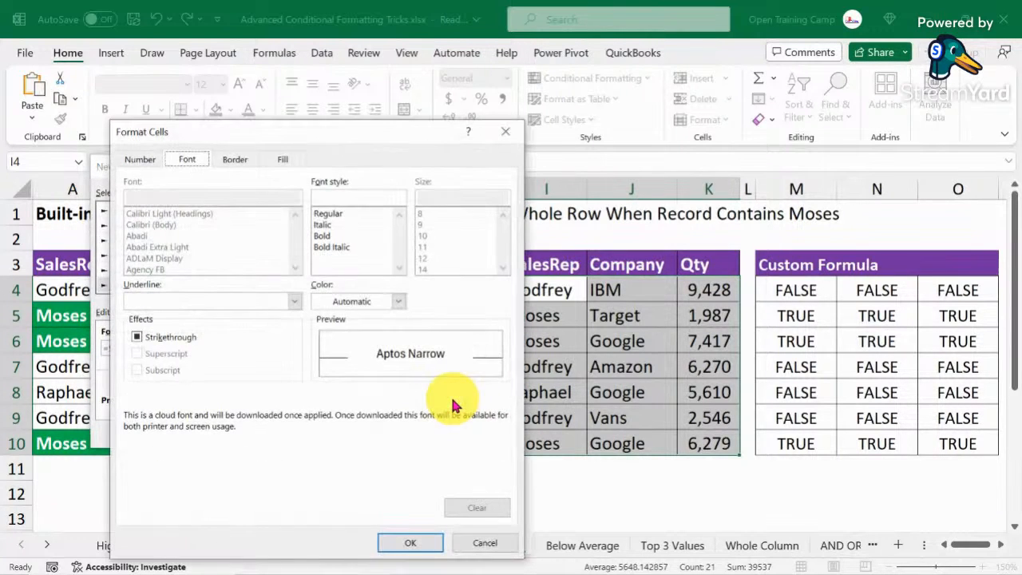
pyautogui.click(286, 161)
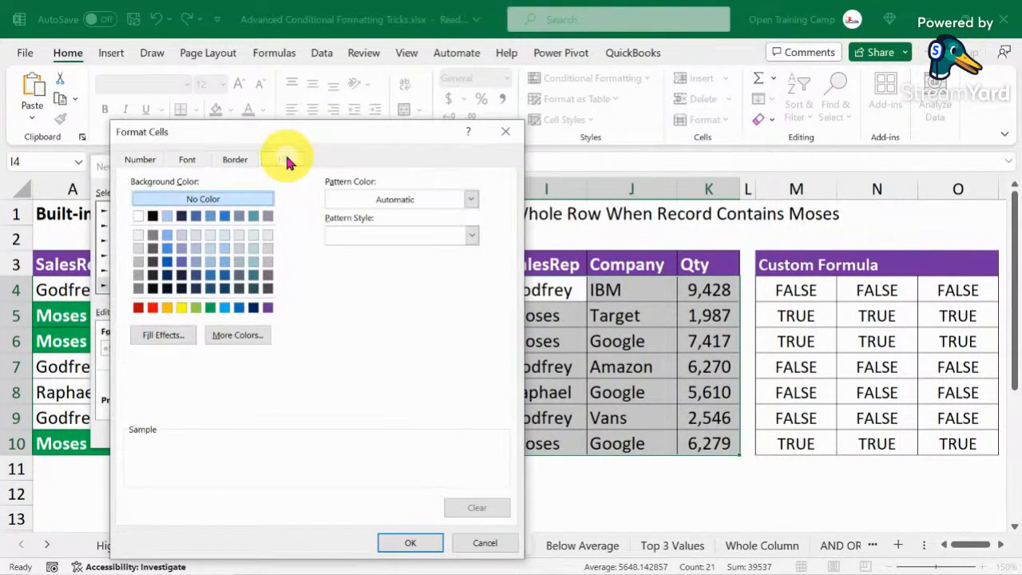
pyautogui.click(210, 309)
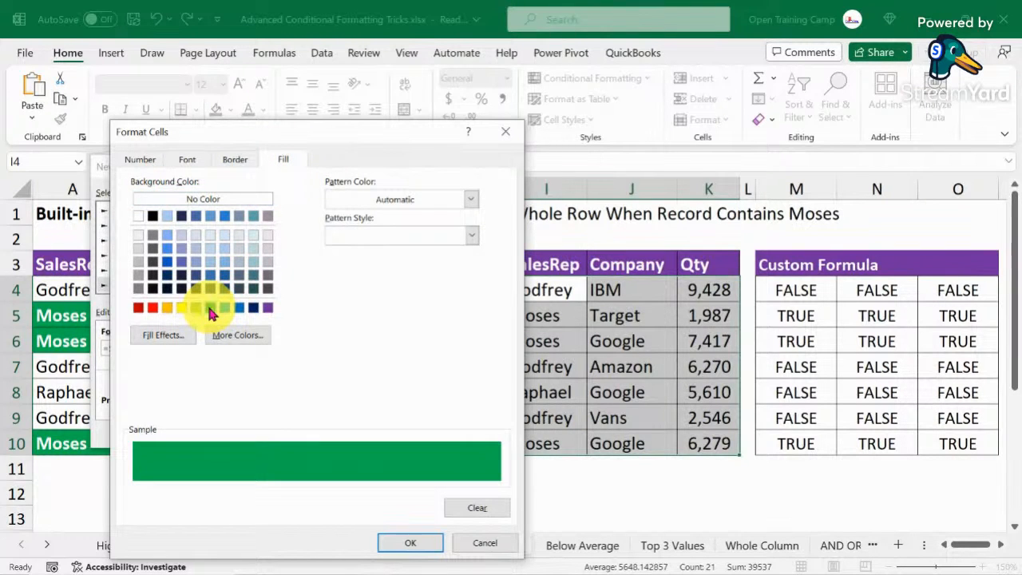
pyautogui.click(187, 159)
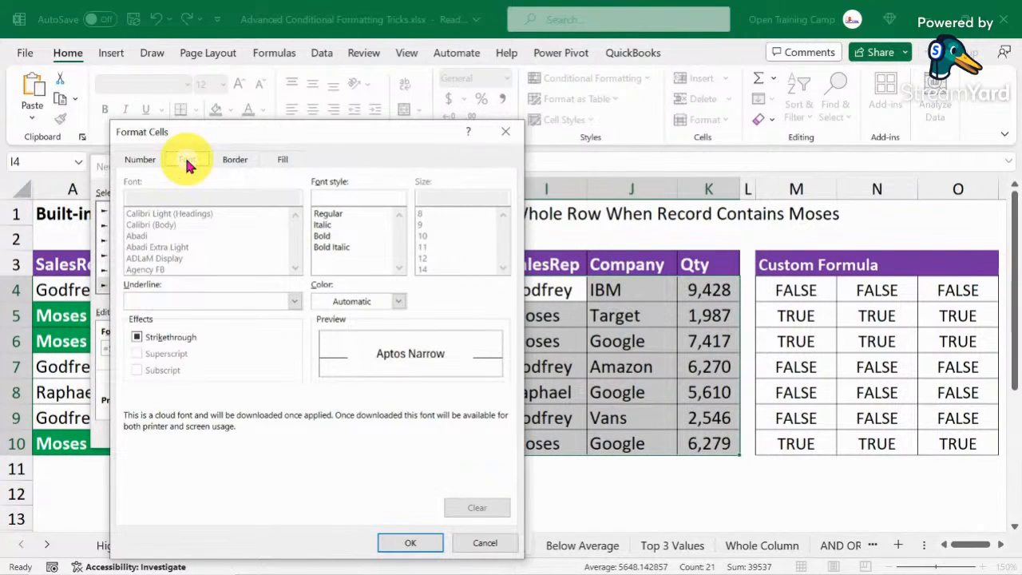
pyautogui.click(399, 301)
pyautogui.click(315, 368)
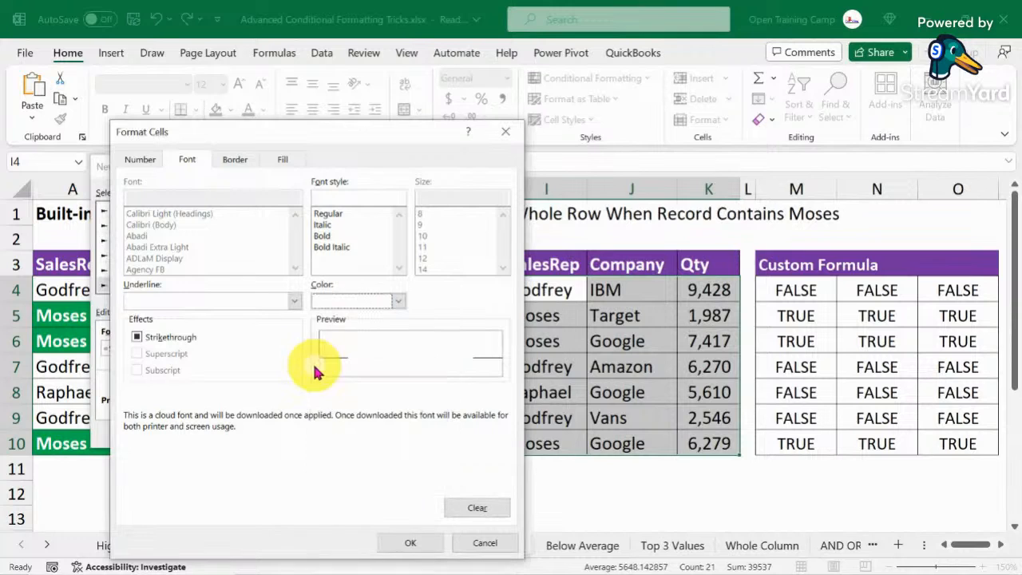
pyautogui.click(325, 238)
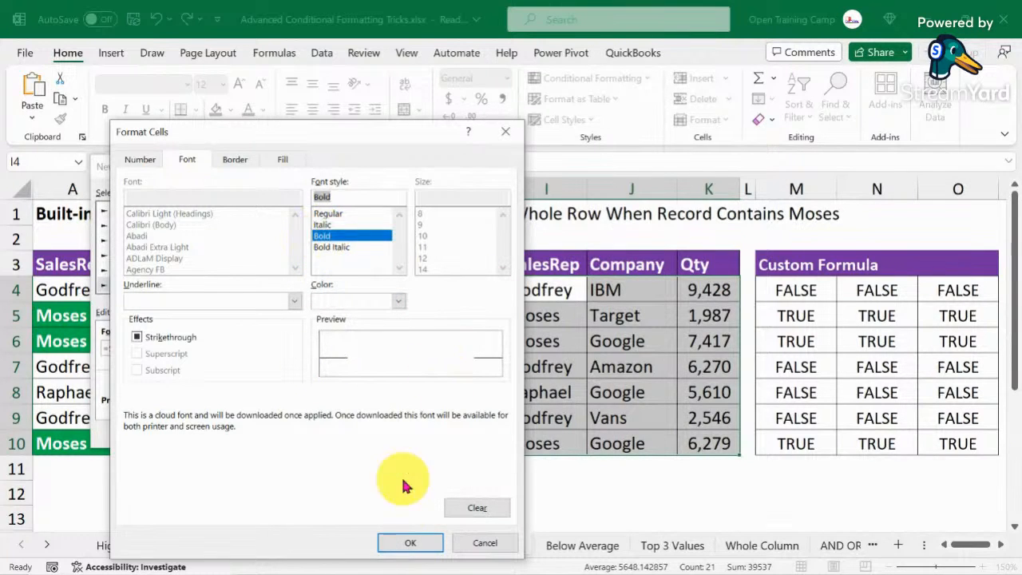
pyautogui.click(406, 545)
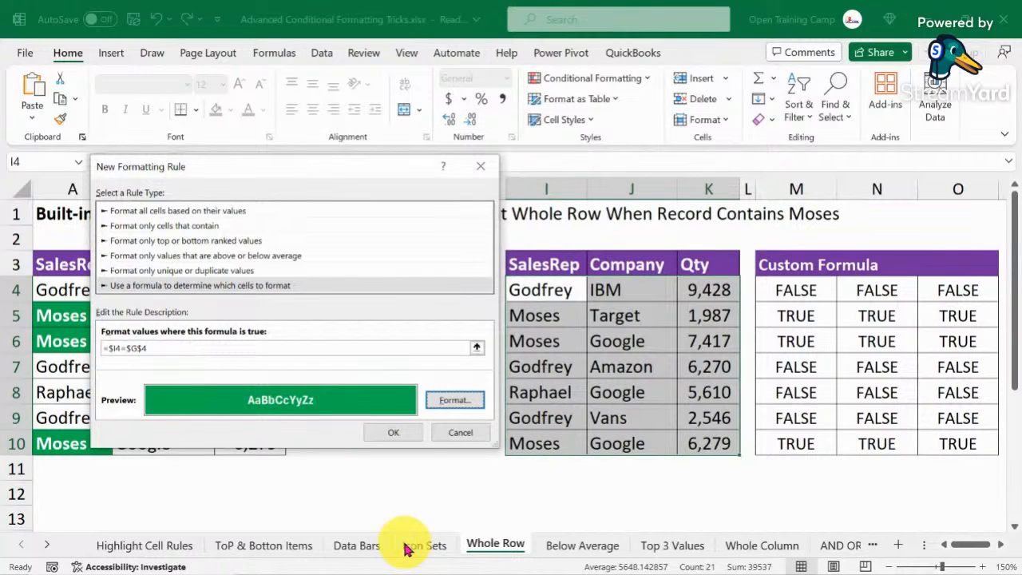
pyautogui.click(396, 433)
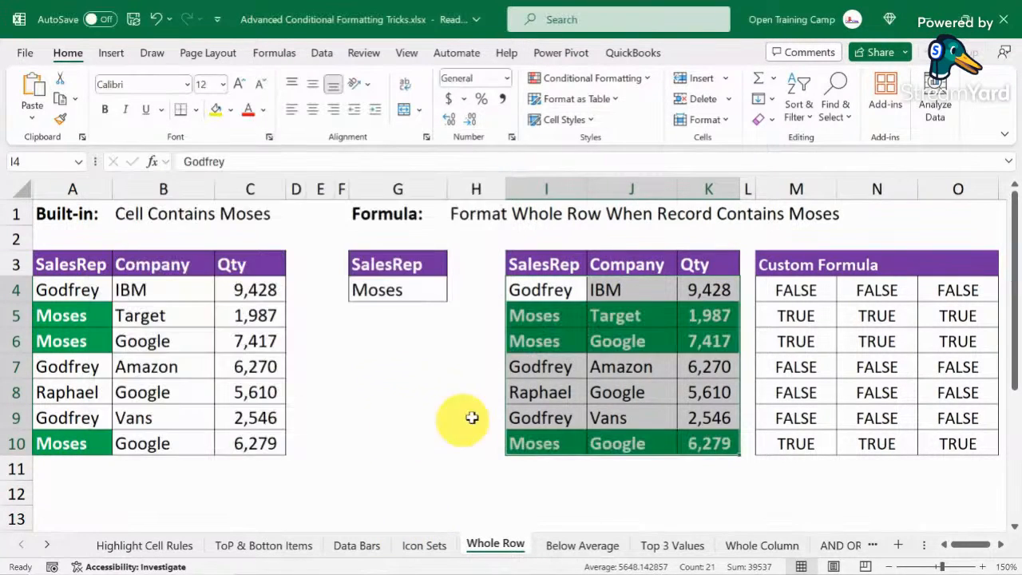
# Compare the row formatting in I4:K10 with the formula results in M4:O10, including J5 against N5
pyautogui.click(534, 343)
pyautogui.moveTo(531, 315); pyautogui.dragTo(697, 313)
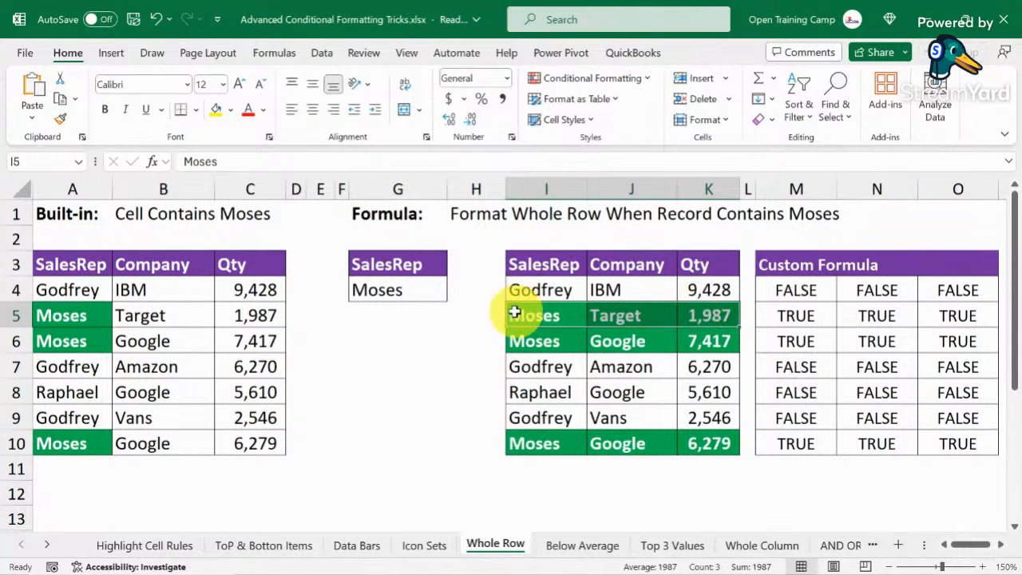
pyautogui.click(434, 342)
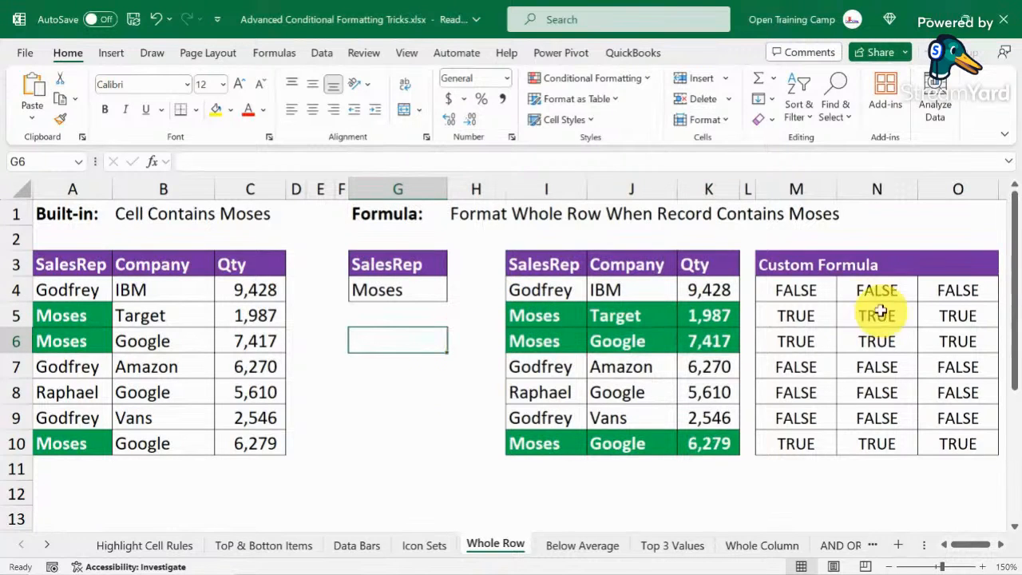
pyautogui.moveTo(785, 289); pyautogui.dragTo(944, 431)
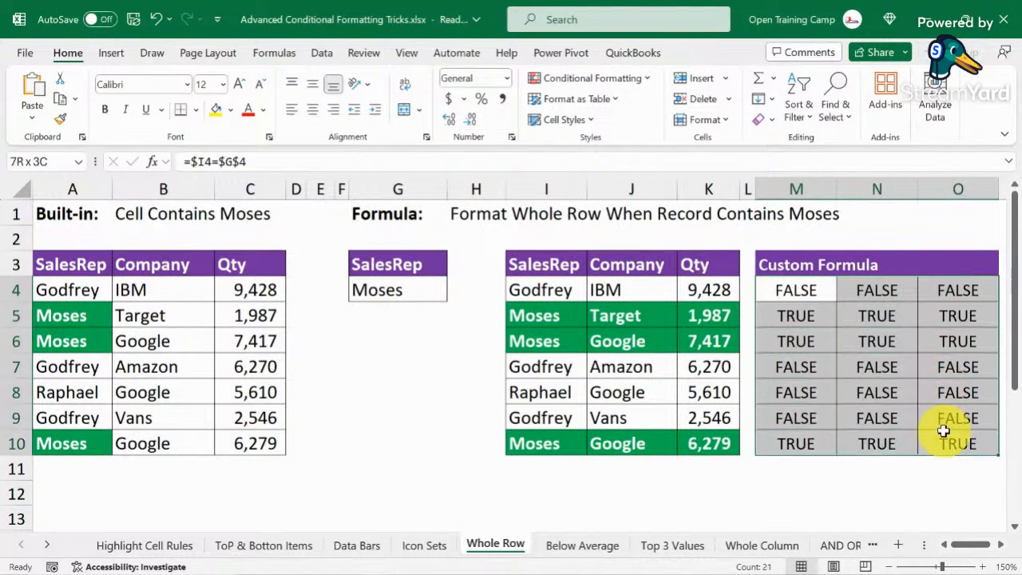
pyautogui.click(620, 315)
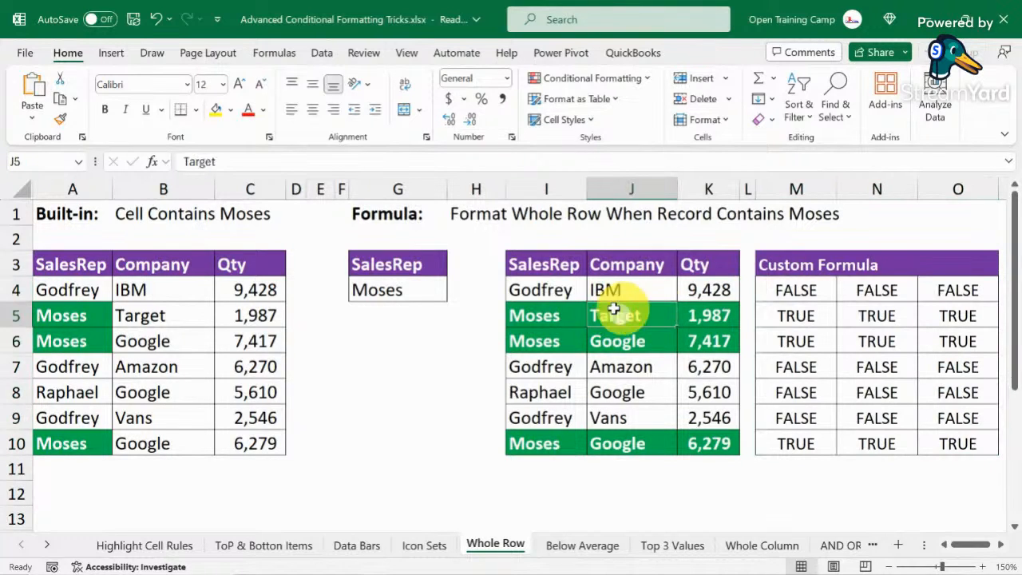
pyautogui.click(888, 316)
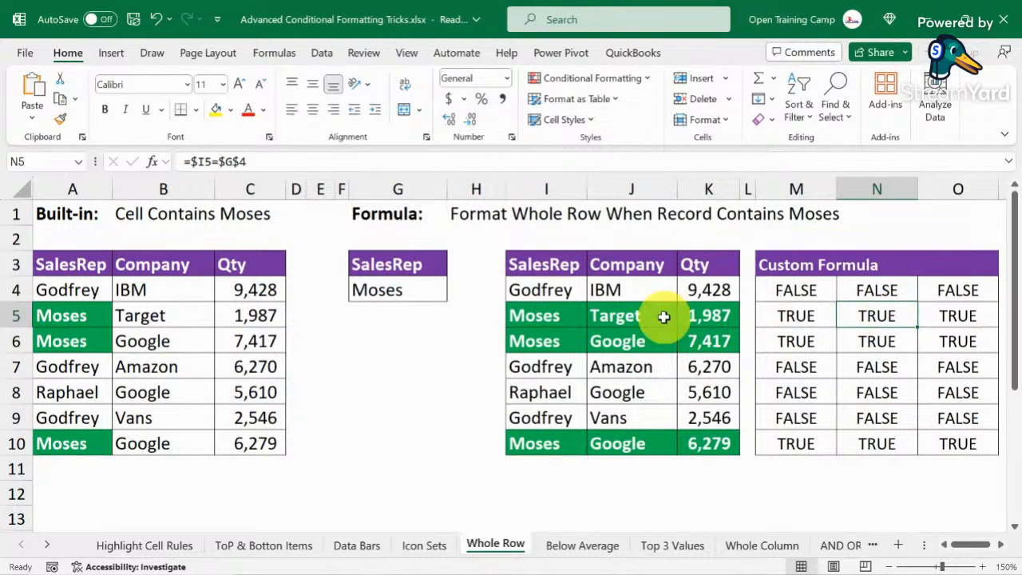
# Set the SalesRep in G4 to the first name in its list and check the formatted rows in I4:K10
pyautogui.click(375, 291)
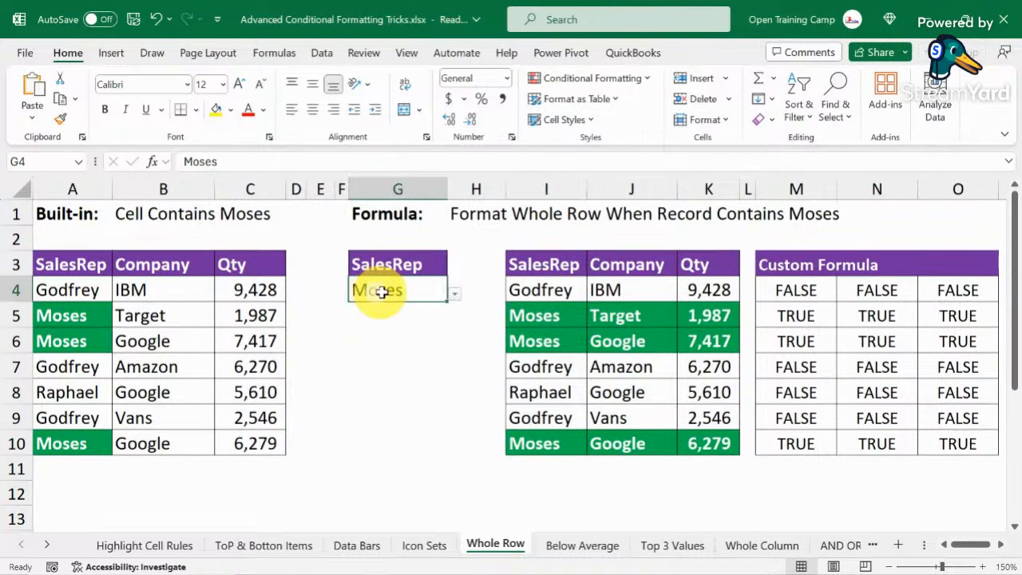
pyautogui.click(453, 294)
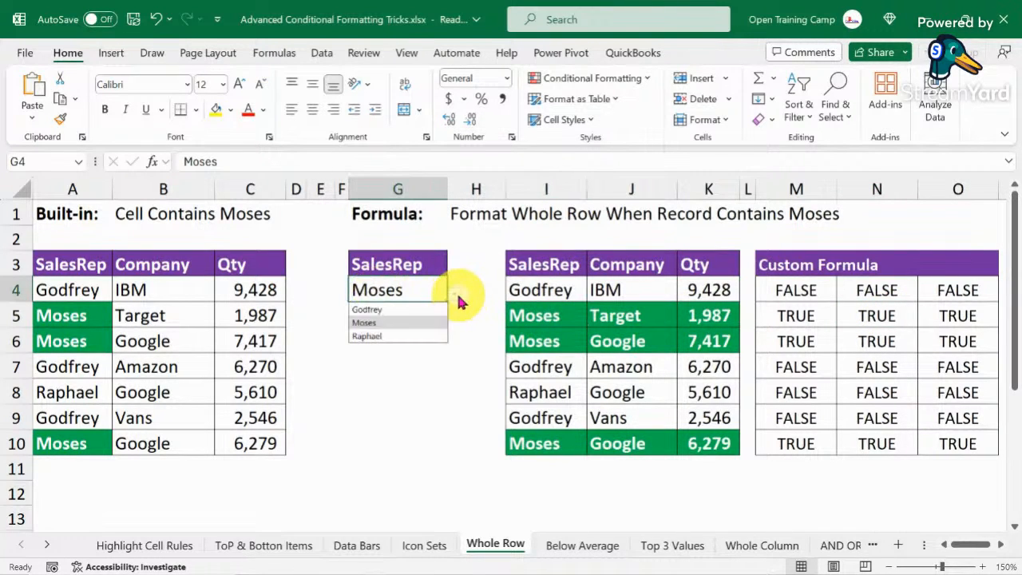
pyautogui.click(367, 309)
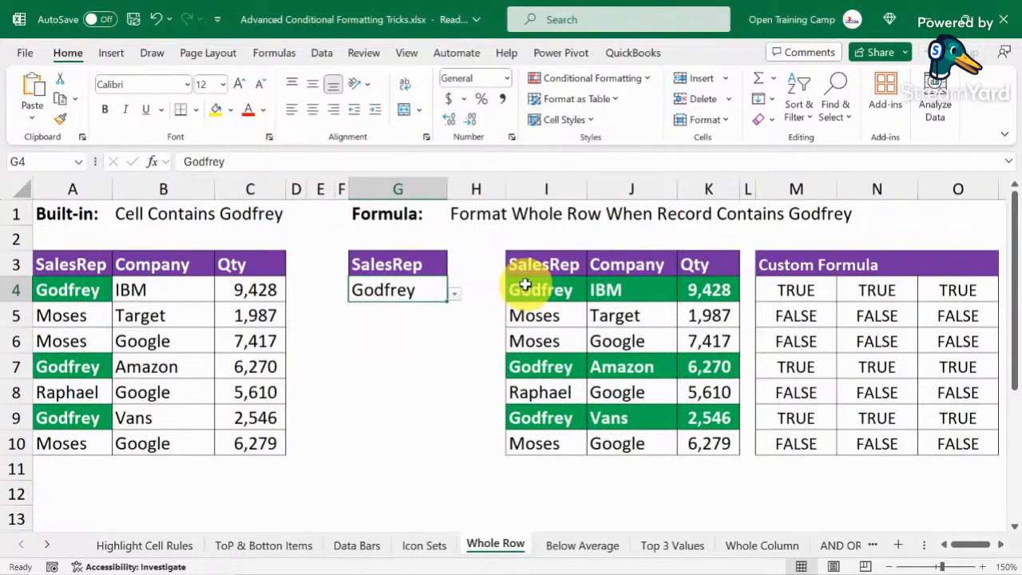
pyautogui.moveTo(519, 292); pyautogui.dragTo(712, 429)
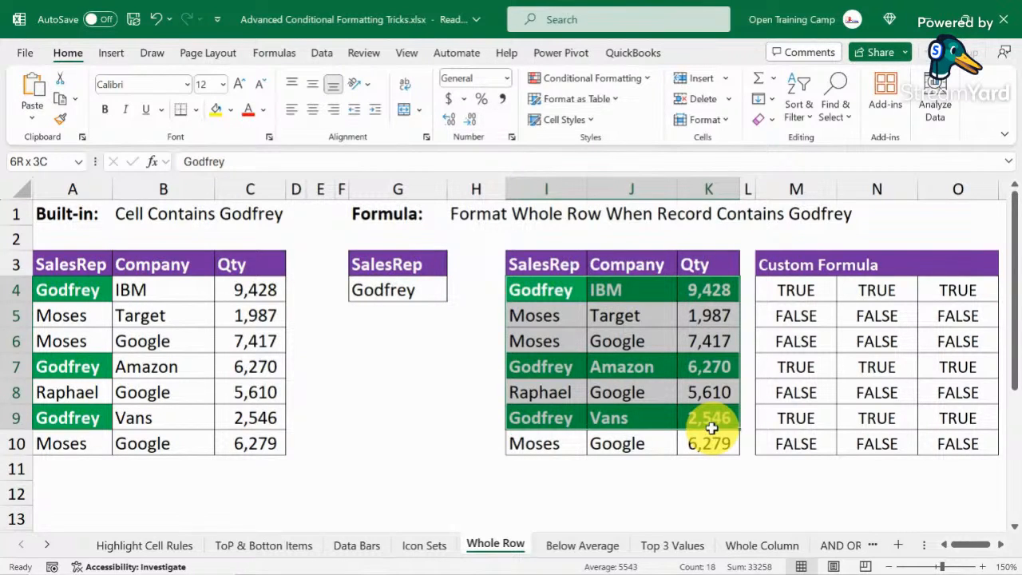
pyautogui.click(659, 444)
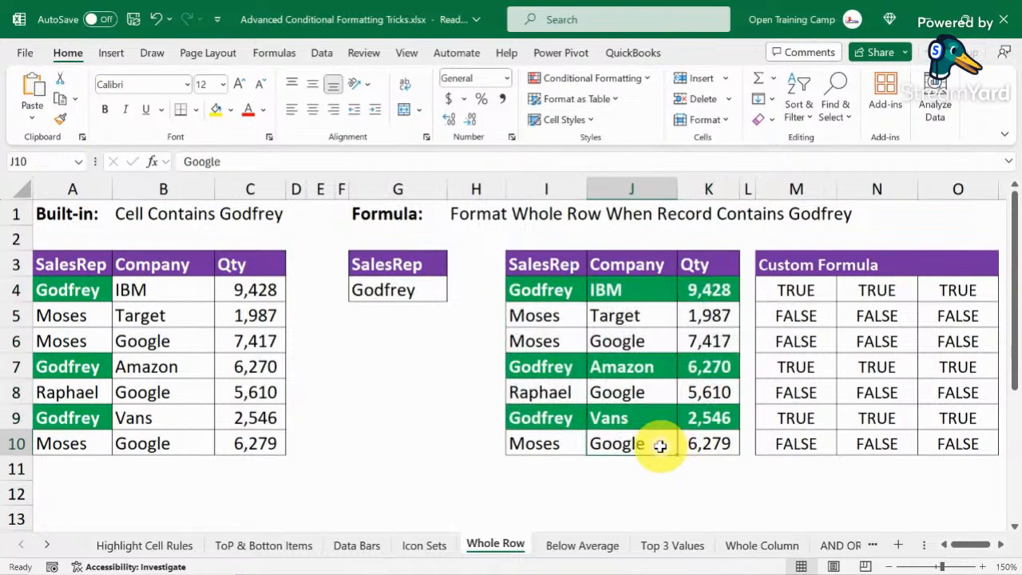
# Set the SalesRep in G4 to the last name in its list
pyautogui.click(412, 294)
pyautogui.click(454, 293)
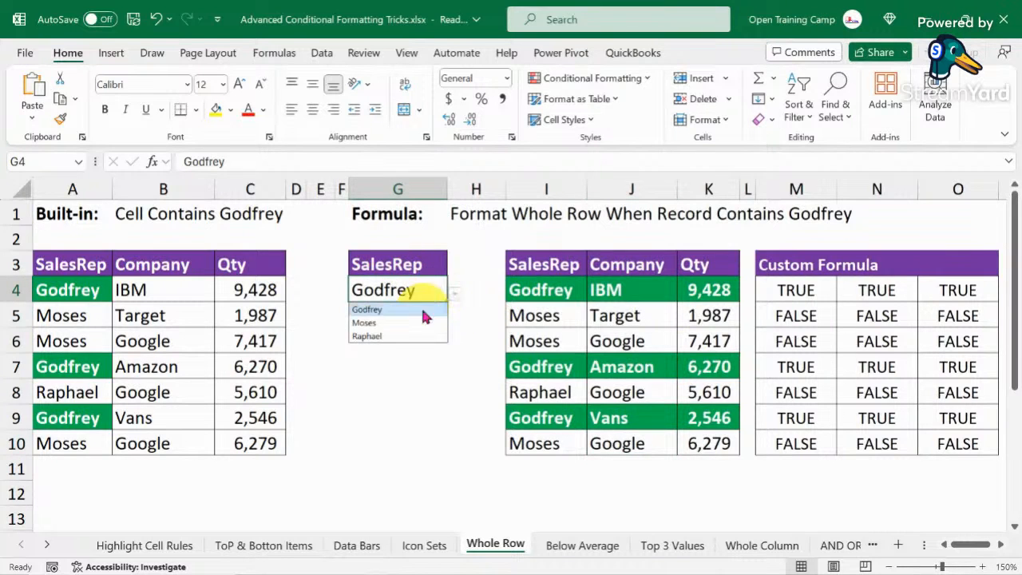
pyautogui.click(367, 336)
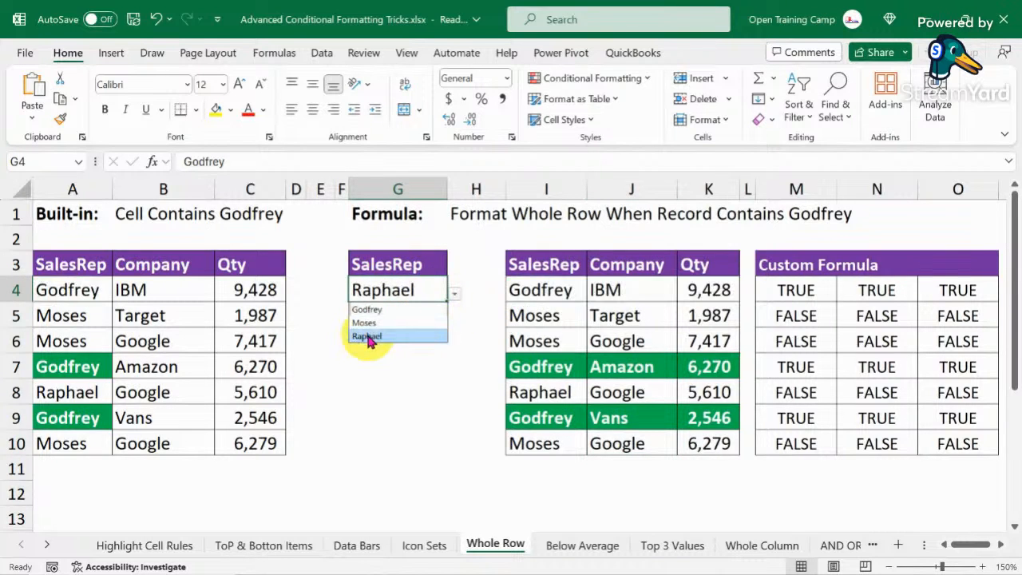
# Compare the single-cell formatting in column A with the whole-row formatting across columns I to K
pyautogui.moveTo(39, 286); pyautogui.dragTo(245, 434)
pyautogui.click(63, 399)
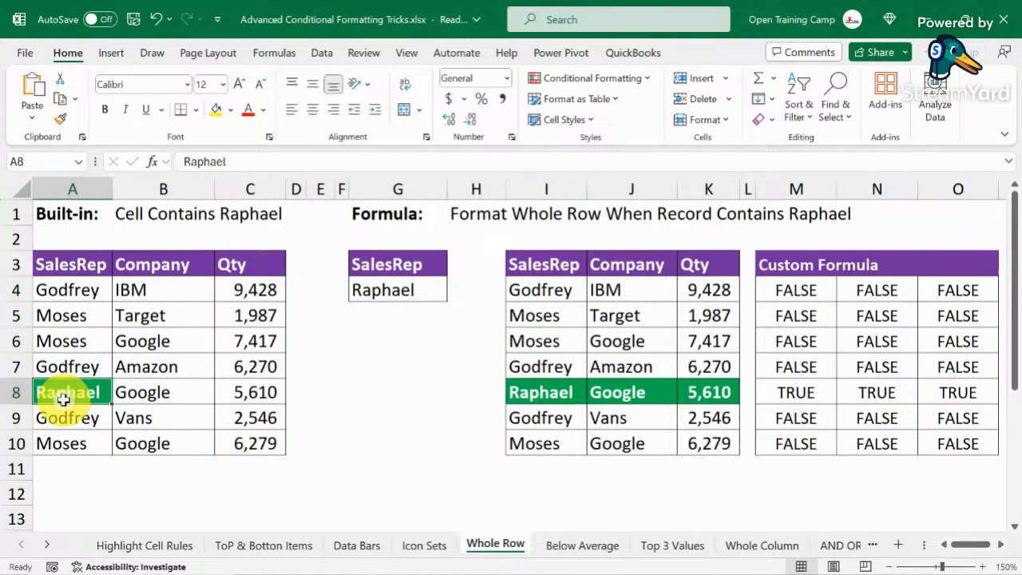
pyautogui.click(77, 188)
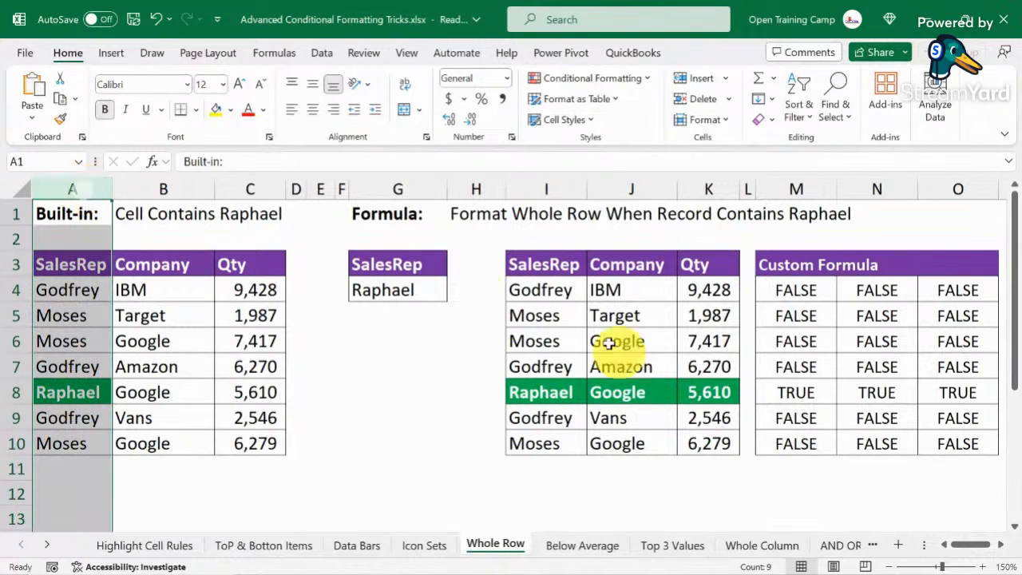
pyautogui.click(551, 394)
pyautogui.moveTo(550, 190); pyautogui.dragTo(696, 201)
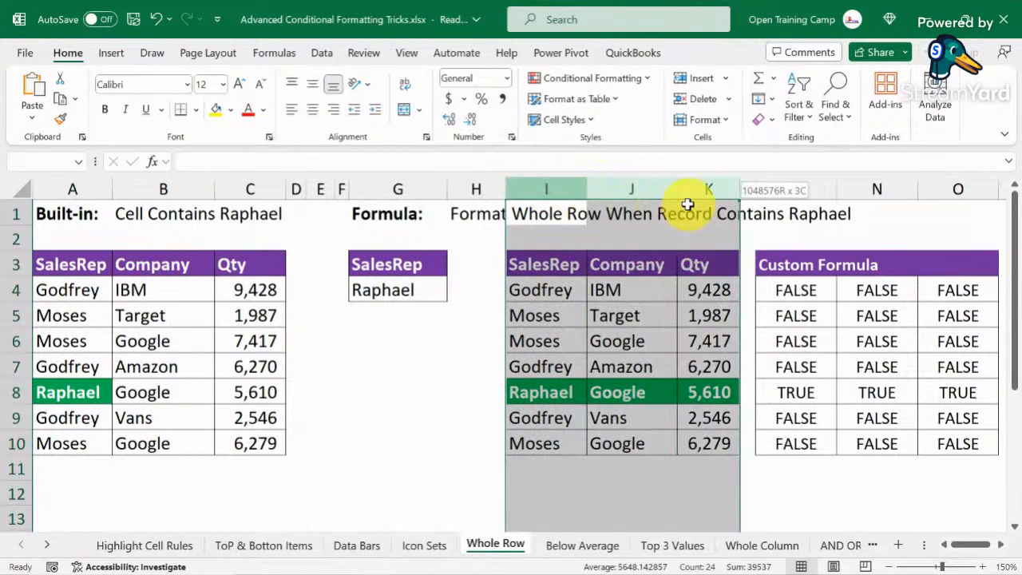
pyautogui.click(546, 395)
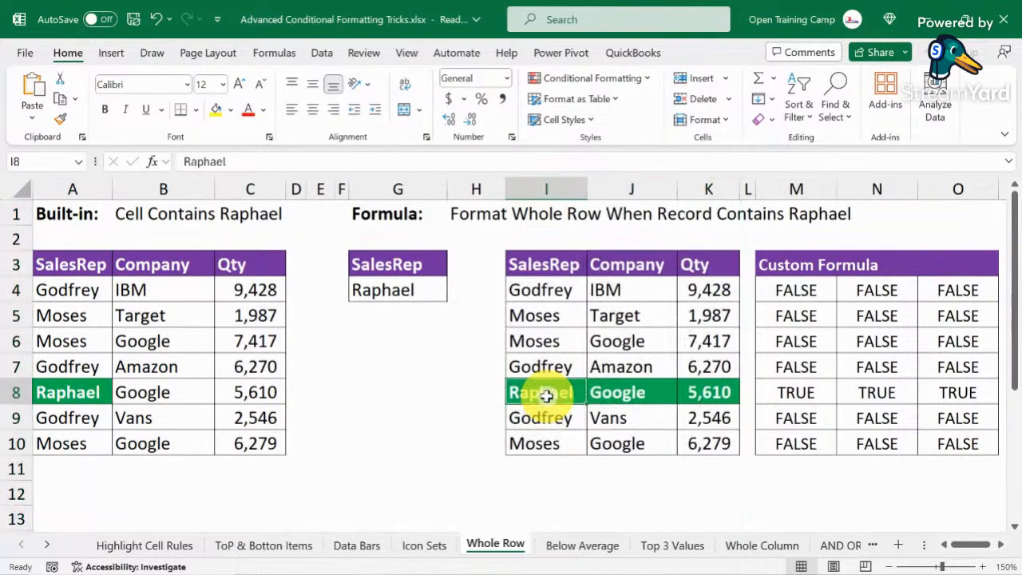
# Undo both SalesRep changes in G4 and the conditional formatting rule applied to I4:K10
pyautogui.click(377, 291)
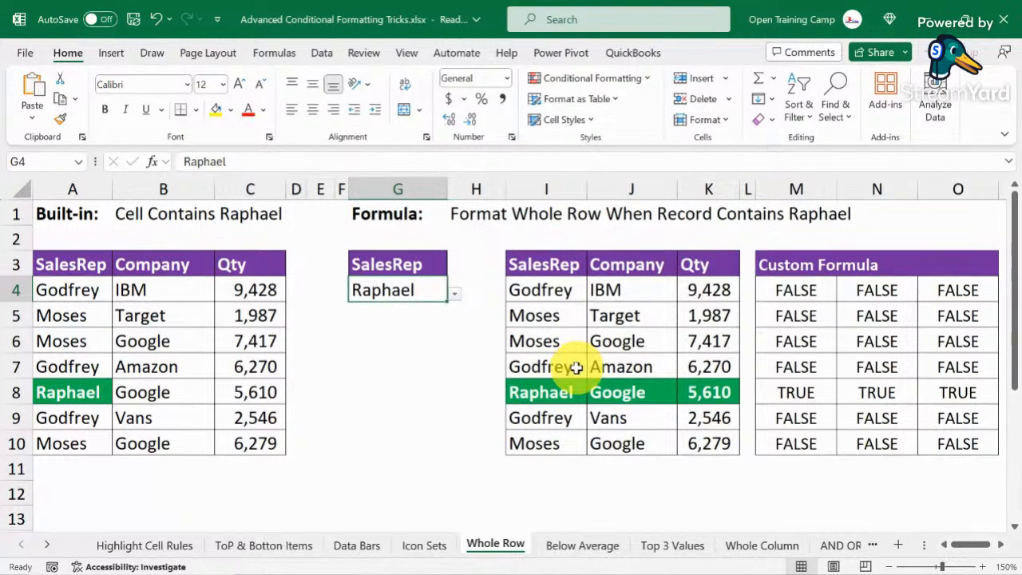
pyautogui.hotkey('ctrl', 'z')
pyautogui.hotkey('ctrl', 'z')
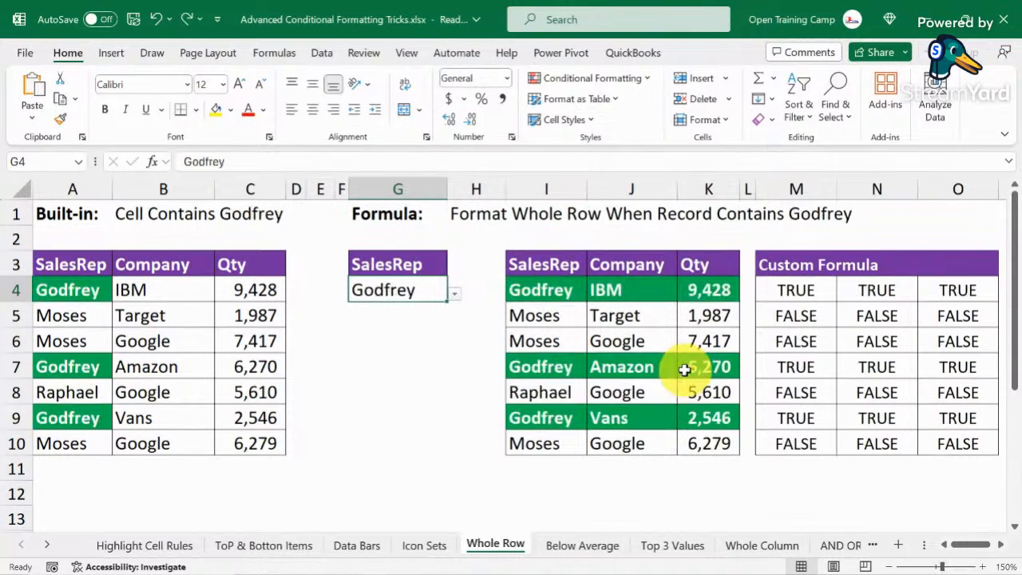
pyautogui.hotkey('ctrl', 'z')
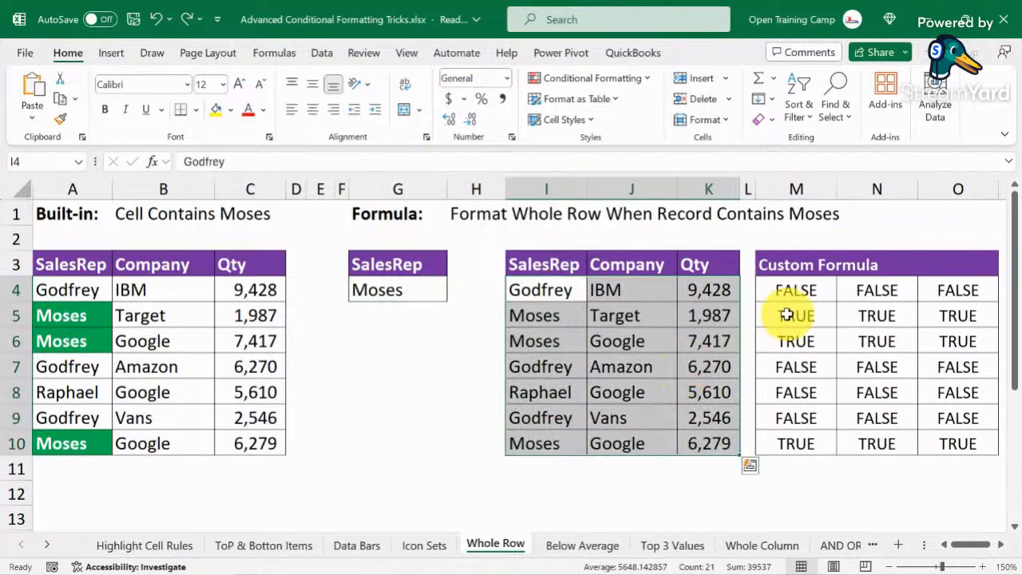
# Clear the helper formulas from M4:O10 in the Custom Formula grid
pyautogui.click(794, 294)
pyautogui.moveTo(793, 295); pyautogui.dragTo(934, 433)
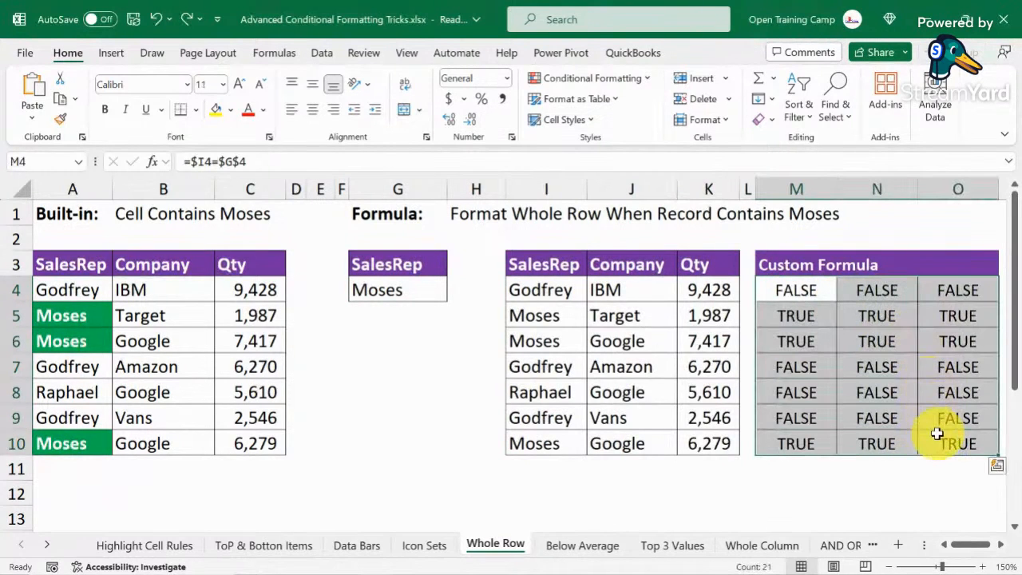
pyautogui.press('Delete')
pyautogui.click(801, 289)
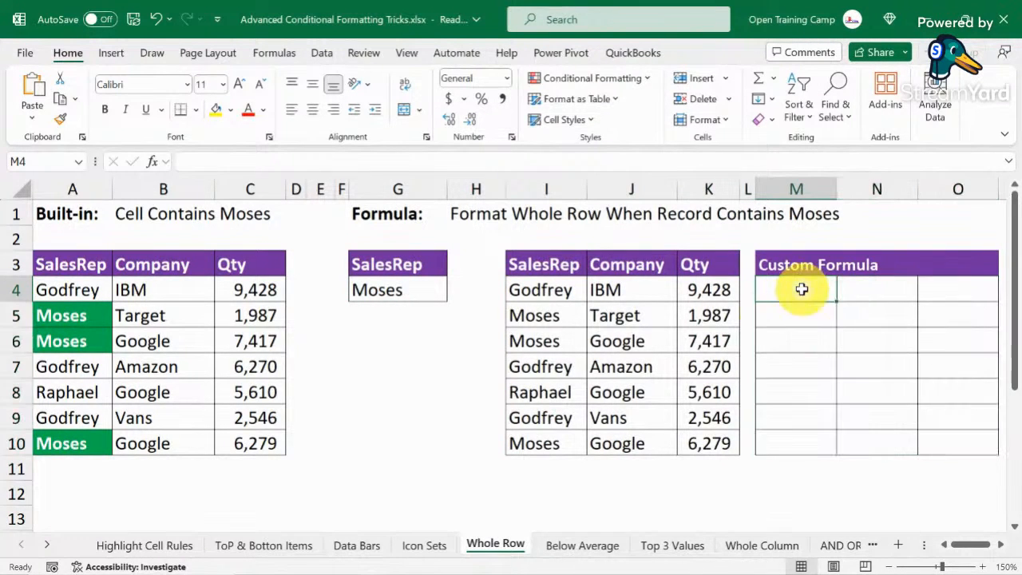
# Compare the data range I4:K10 with the blank Custom Formula grid in M3:O10
pyautogui.click(533, 290)
pyautogui.moveTo(638, 312); pyautogui.dragTo(703, 439)
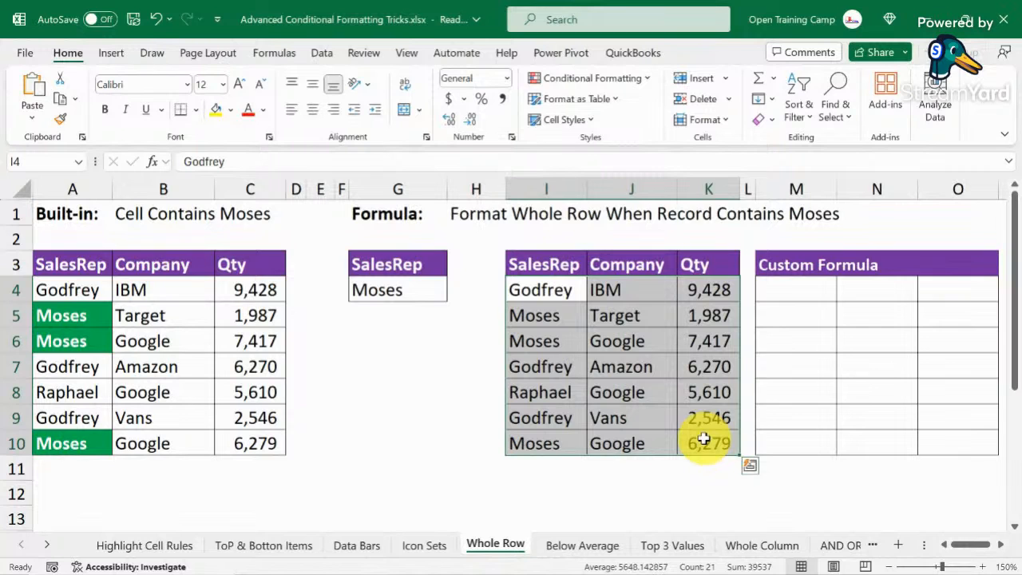
pyautogui.click(796, 297)
pyautogui.click(787, 266)
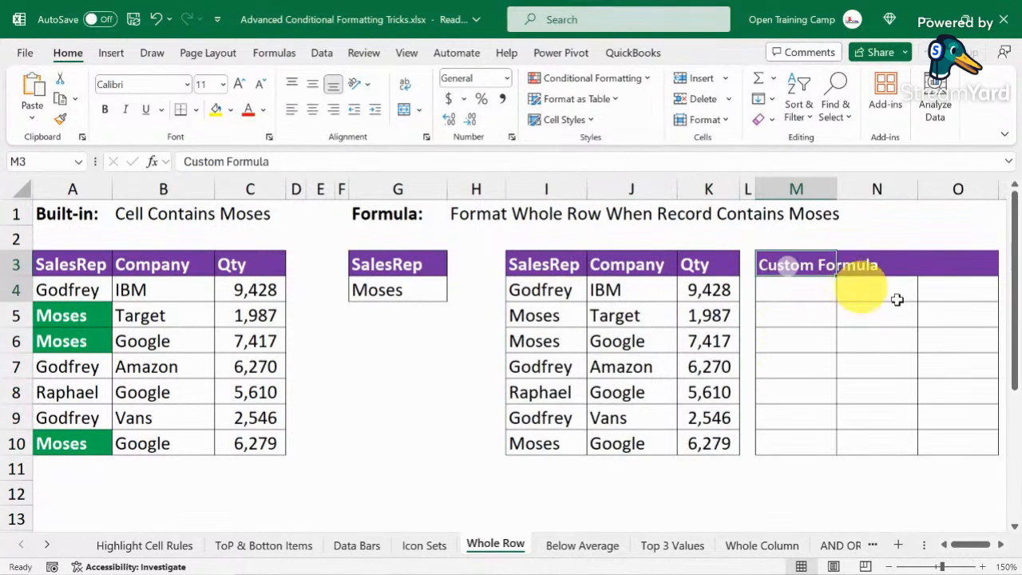
pyautogui.moveTo(897, 300); pyautogui.dragTo(966, 438)
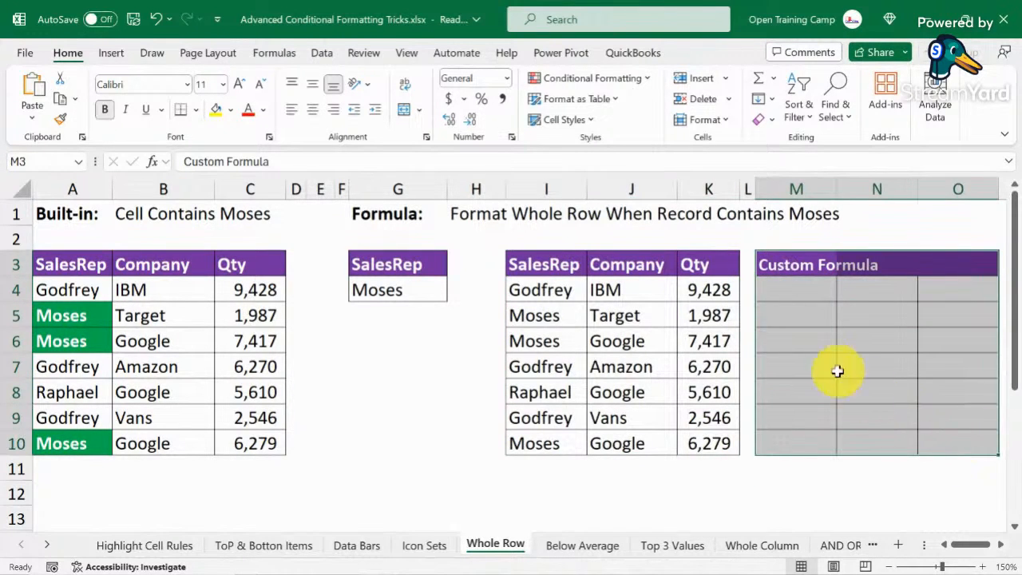
pyautogui.click(804, 293)
pyautogui.moveTo(783, 265); pyautogui.dragTo(976, 447)
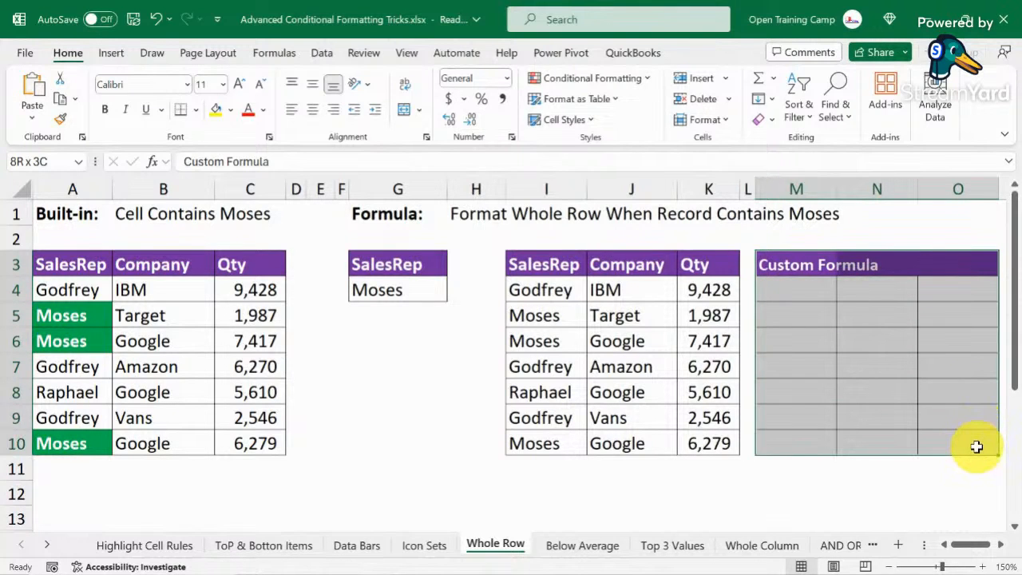
pyautogui.click(803, 314)
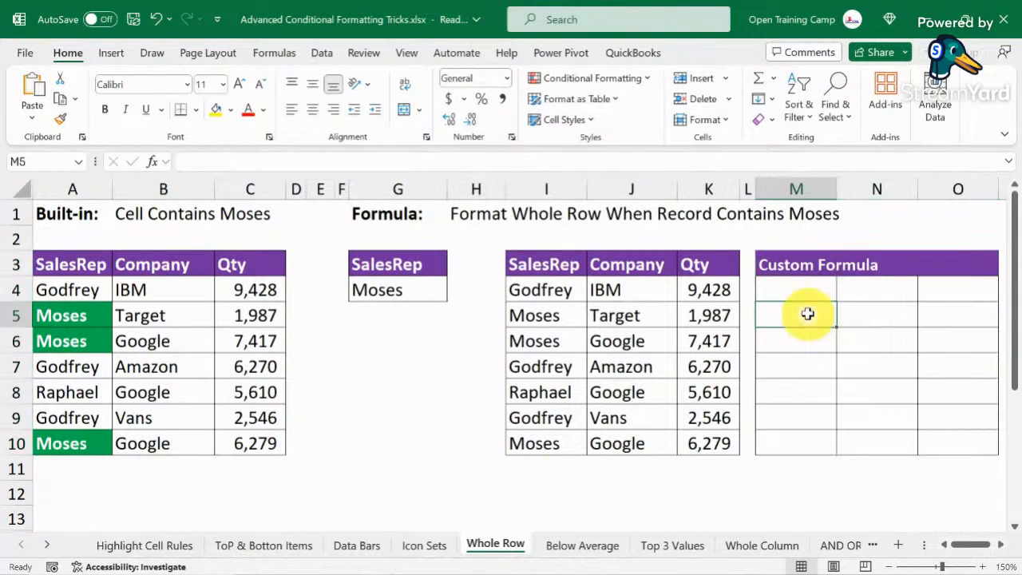
pyautogui.moveTo(779, 263); pyautogui.dragTo(974, 442)
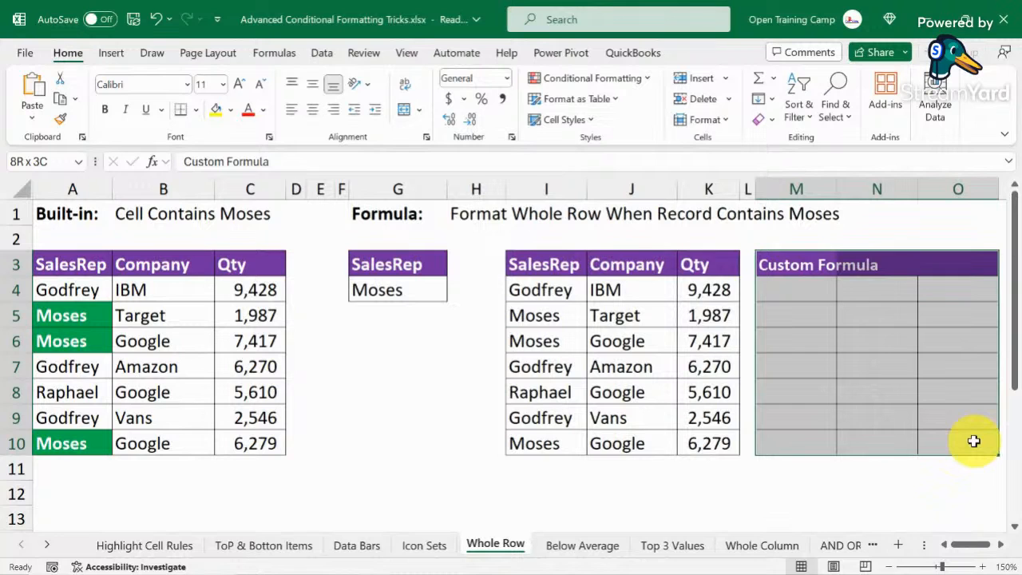
pyautogui.moveTo(974, 442); pyautogui.dragTo(974, 441)
pyautogui.click(668, 336)
pyautogui.click(790, 281)
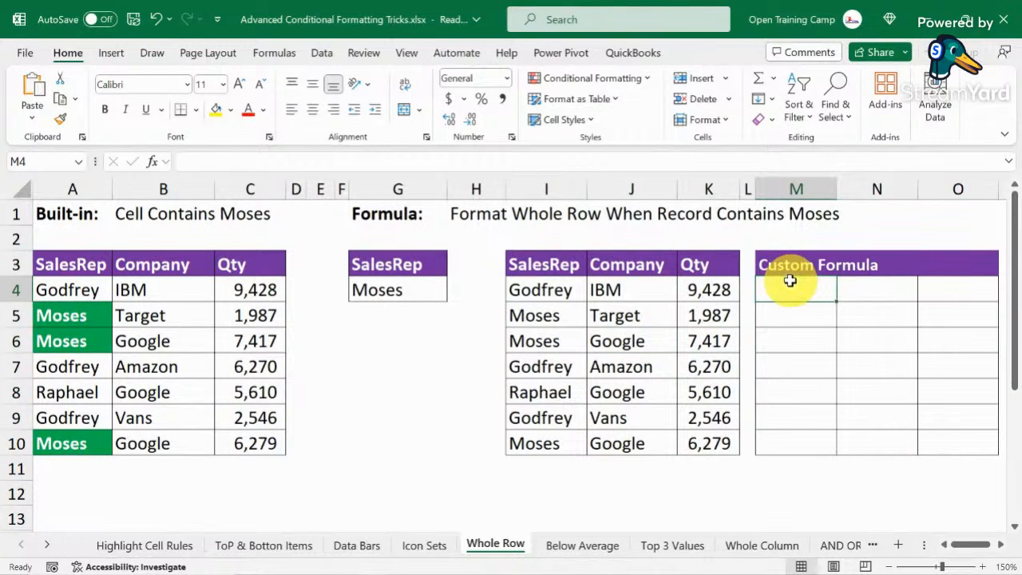
pyautogui.moveTo(787, 265); pyautogui.dragTo(943, 442)
pyautogui.click(537, 287)
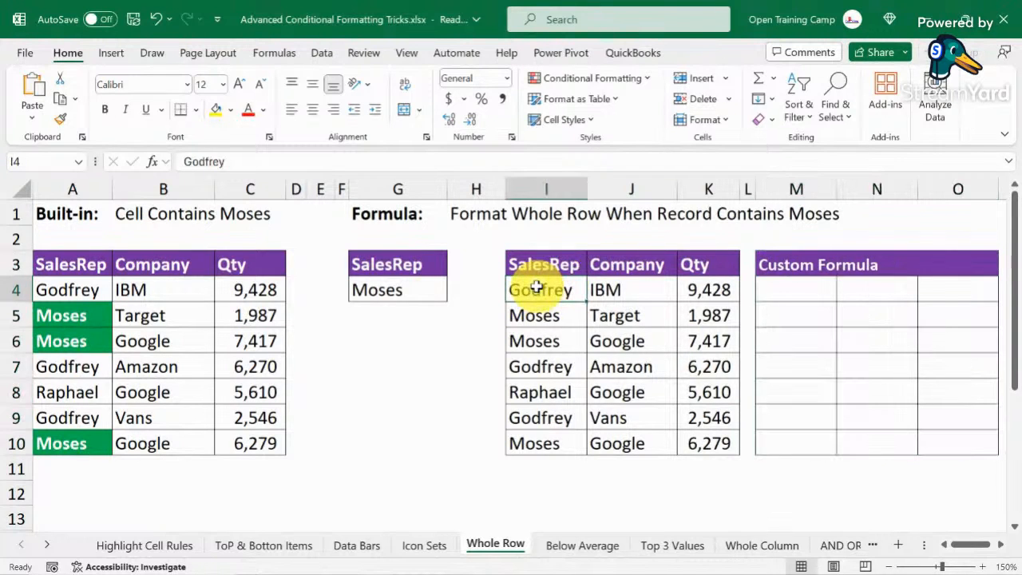
# Start a new conditional formatting rule for I4:K10 that uses a formula to determine which cells to format
pyautogui.moveTo(518, 288); pyautogui.dragTo(708, 444)
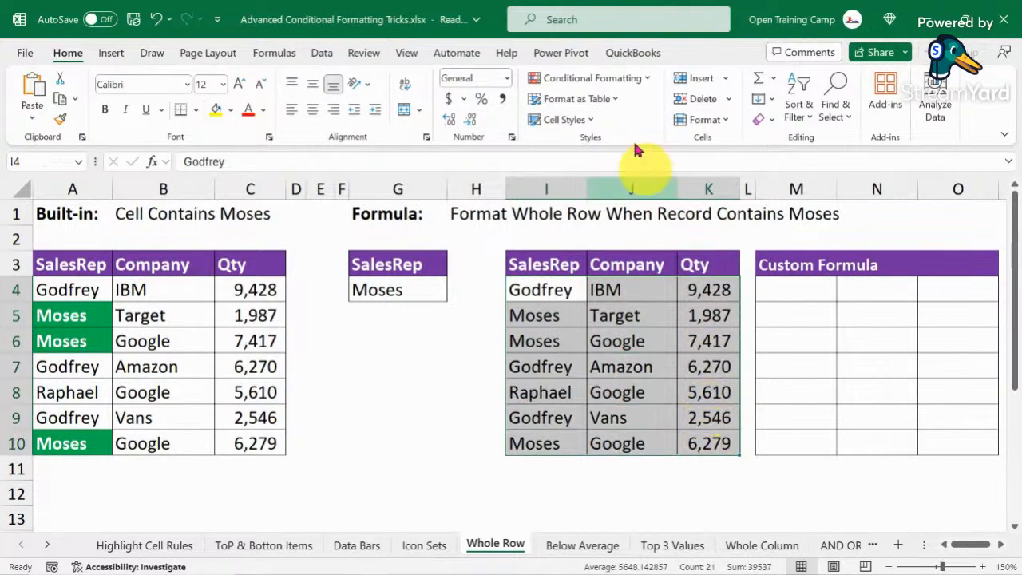
pyautogui.click(597, 78)
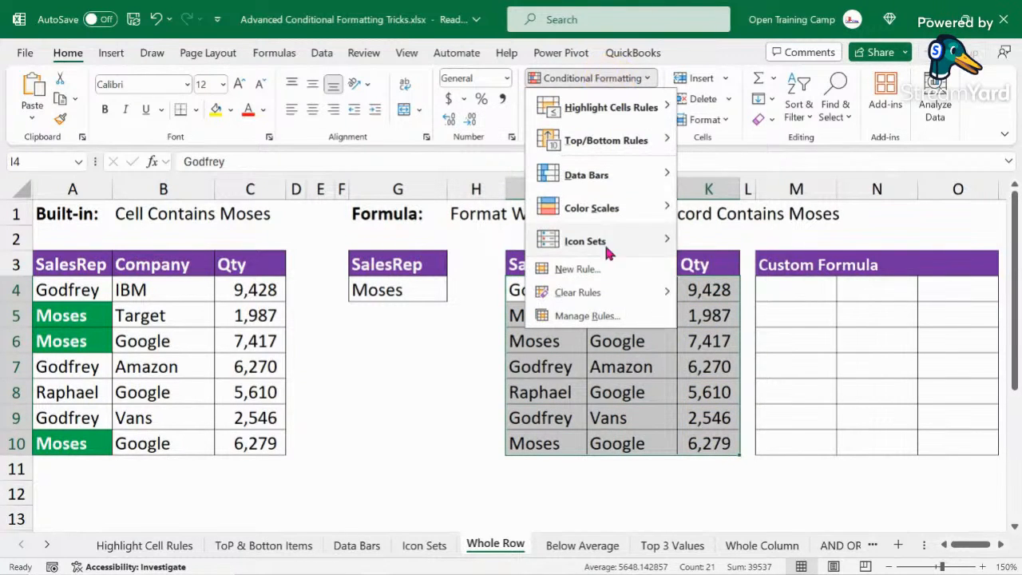
pyautogui.click(570, 271)
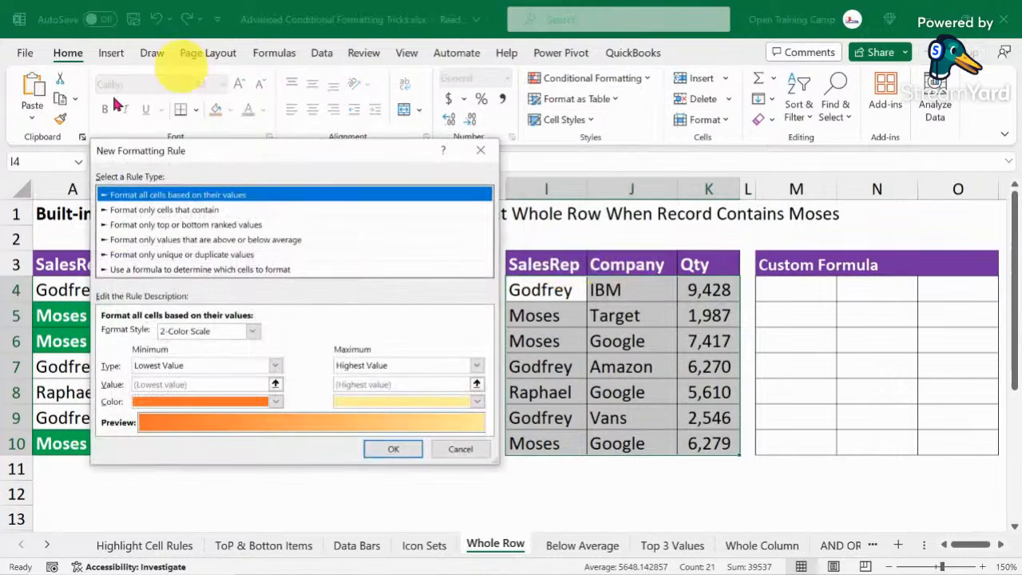
pyautogui.click(133, 271)
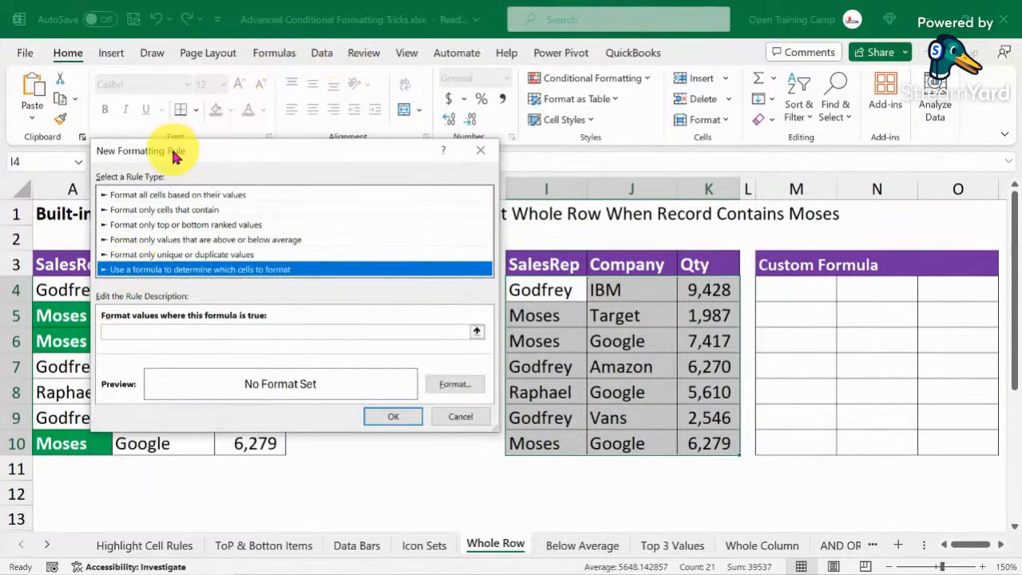
pyautogui.moveTo(171, 150); pyautogui.dragTo(566, 155)
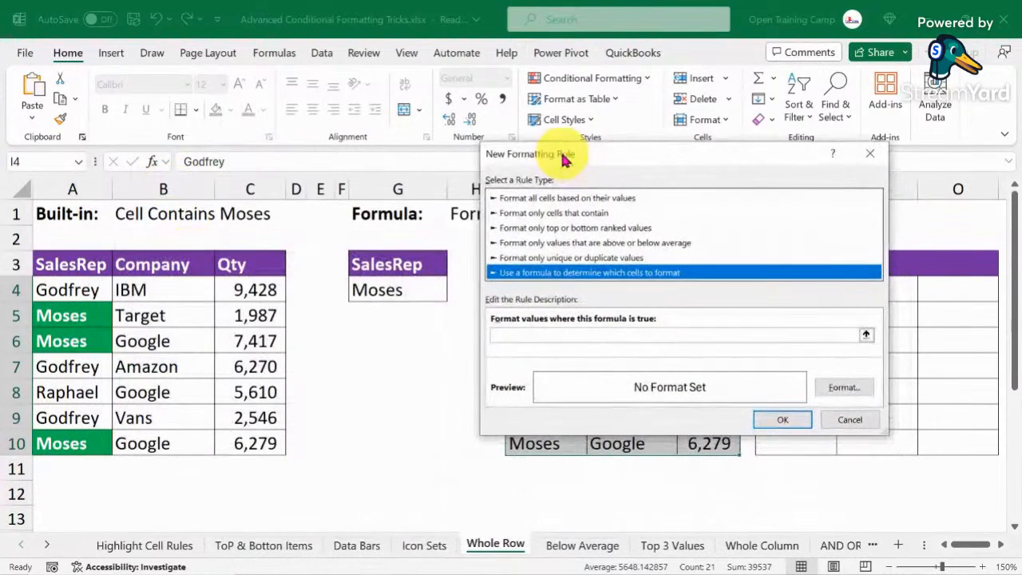
pyautogui.click(522, 336)
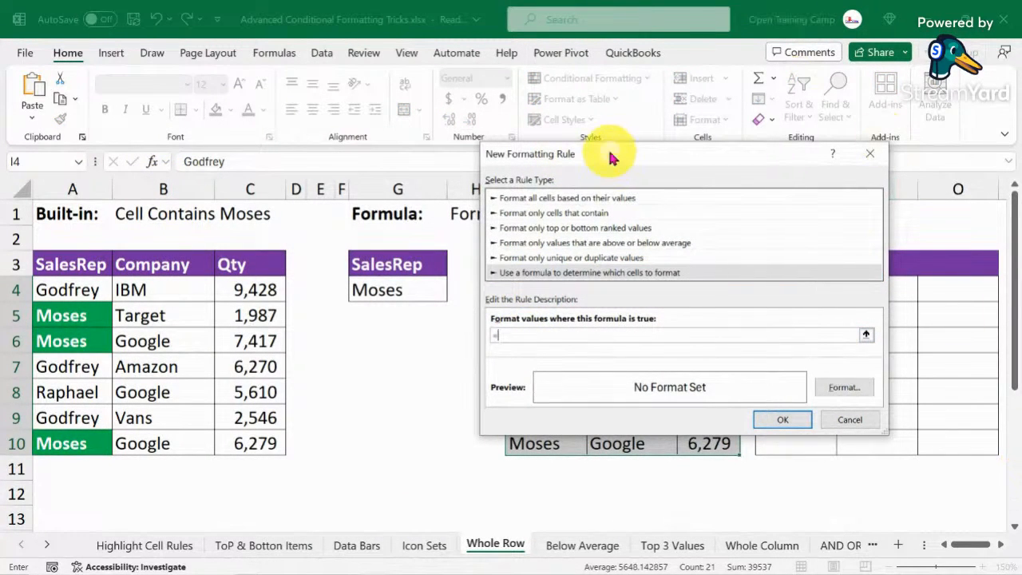
# Enter =$I4=$G$4 as the rule's formula, referencing the first SalesRep record and the criterion cell G4
pyautogui.moveTo(603, 154); pyautogui.dragTo(173, 143)
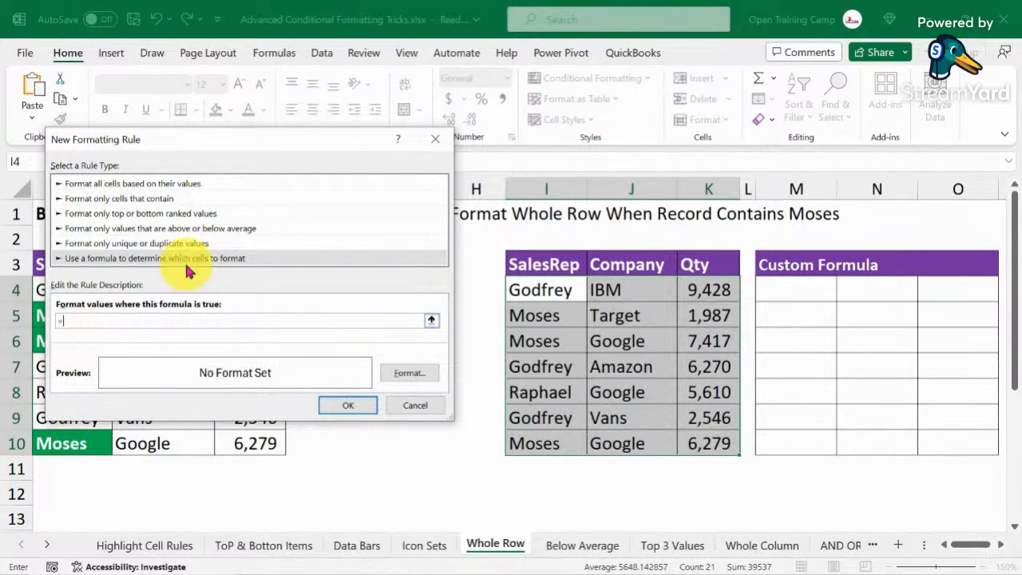
pyautogui.moveTo(243, 141); pyautogui.dragTo(226, 80)
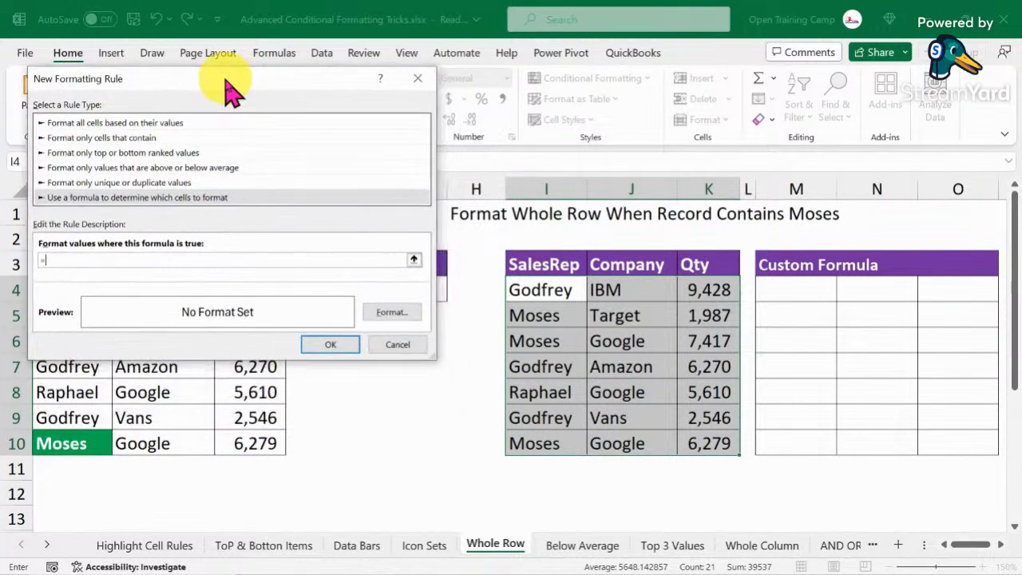
pyautogui.click(551, 291)
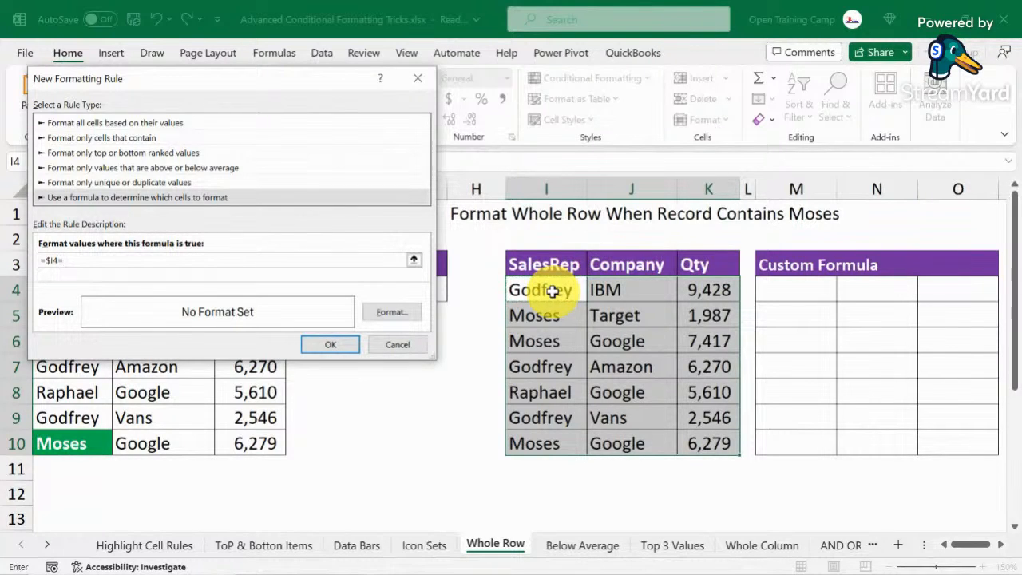
pyautogui.moveTo(228, 76); pyautogui.dragTo(226, 345)
pyautogui.click(372, 305)
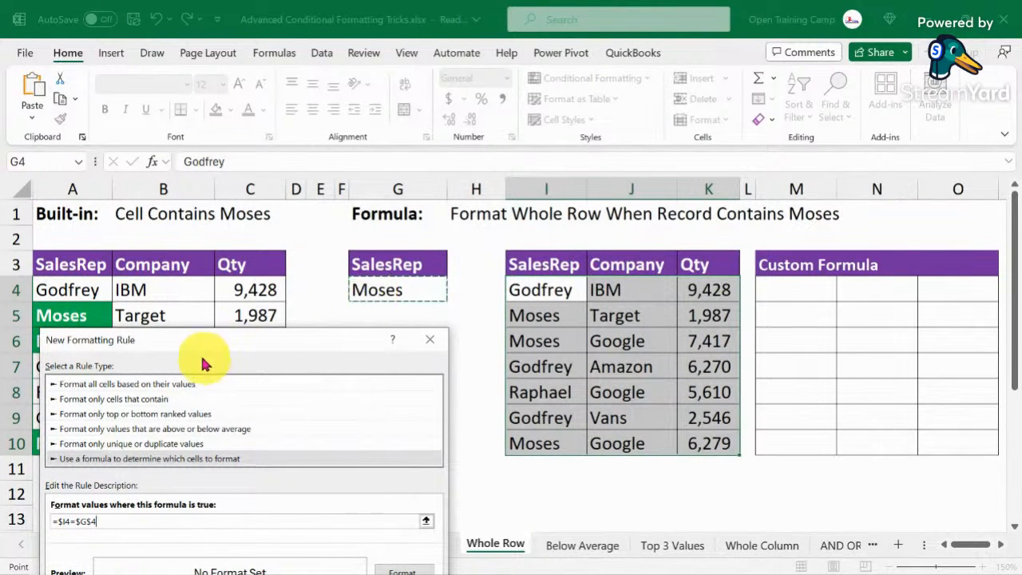
pyautogui.moveTo(199, 352); pyautogui.dragTo(201, 310)
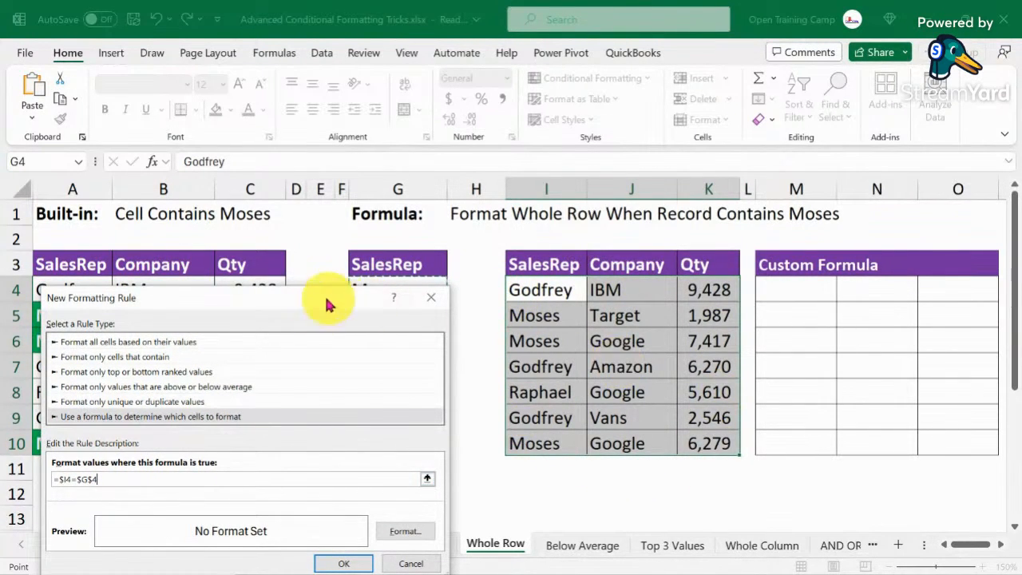
# Give the formula rule a green fill with bold white text and apply it to I4:K10
pyautogui.moveTo(327, 297); pyautogui.dragTo(323, 333)
pyautogui.moveTo(244, 337); pyautogui.dragTo(262, 234)
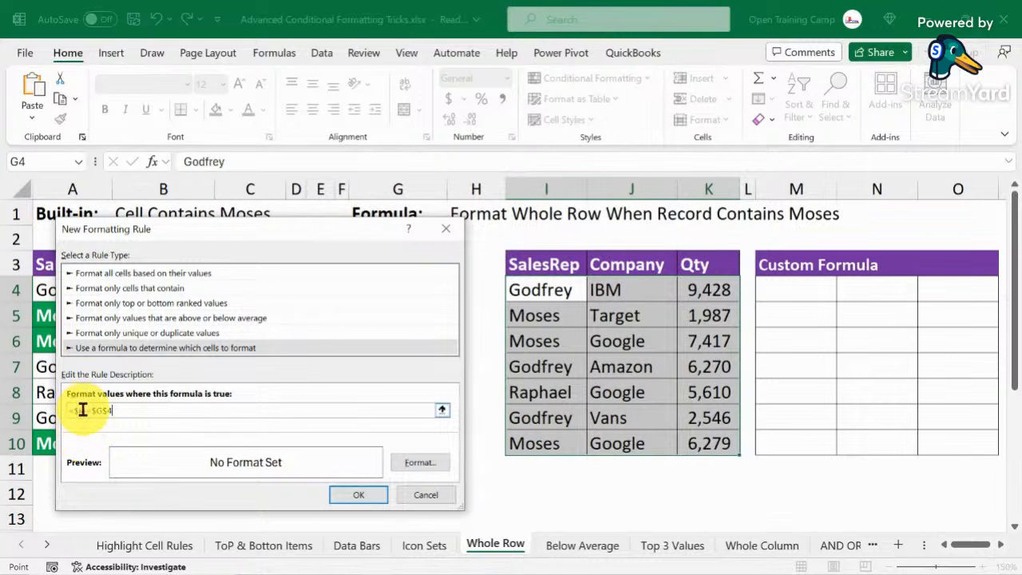
pyautogui.moveTo(250, 237); pyautogui.dragTo(254, 133)
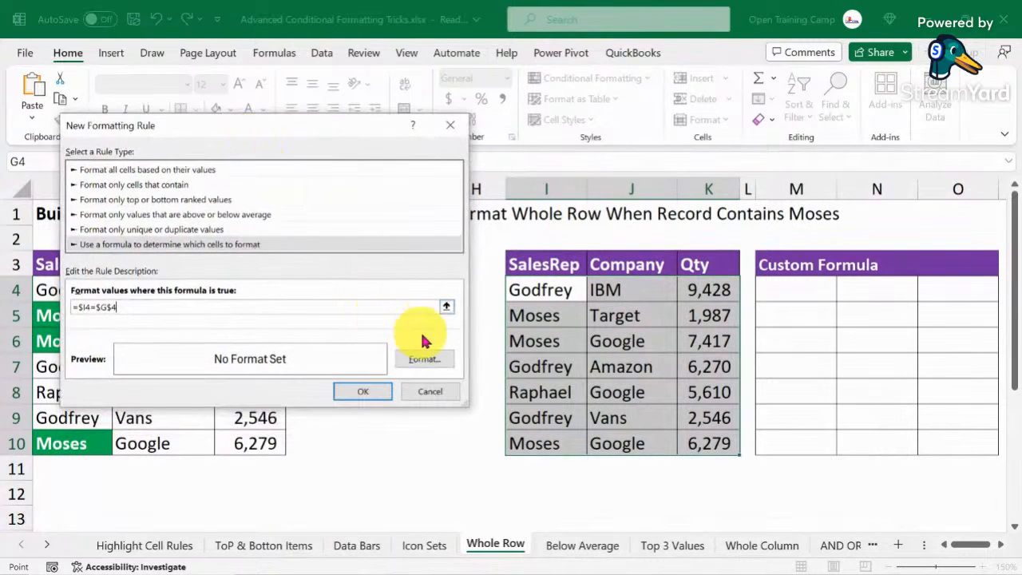
pyautogui.click(422, 361)
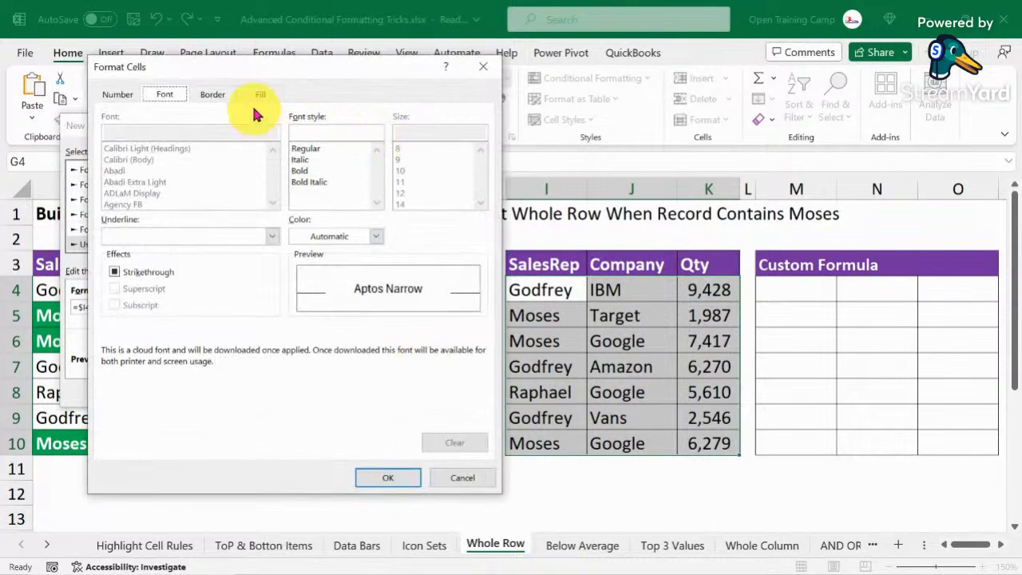
pyautogui.click(261, 96)
pyautogui.click(192, 237)
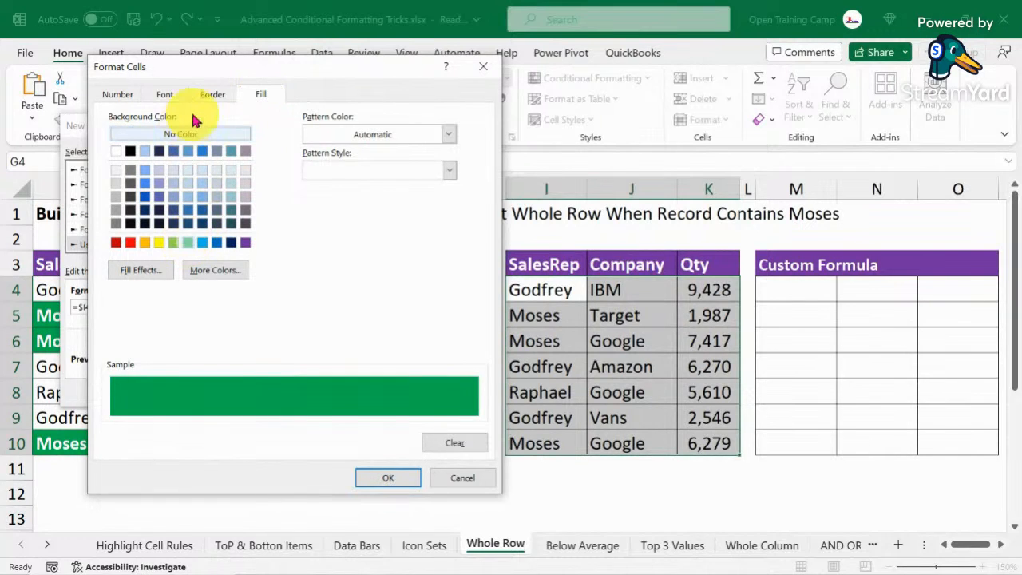
pyautogui.click(167, 94)
pyautogui.click(374, 242)
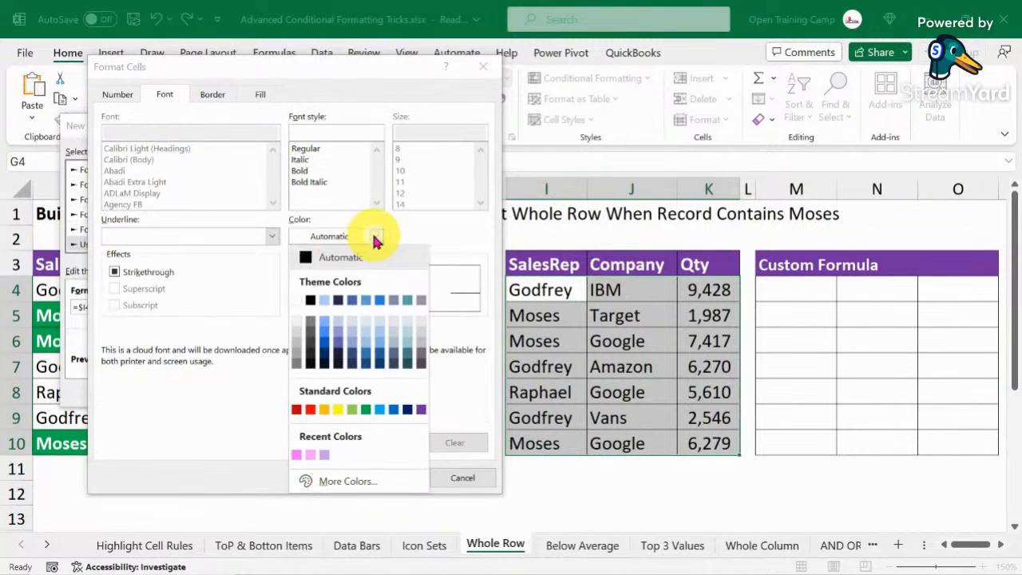
pyautogui.click(301, 294)
pyautogui.click(388, 477)
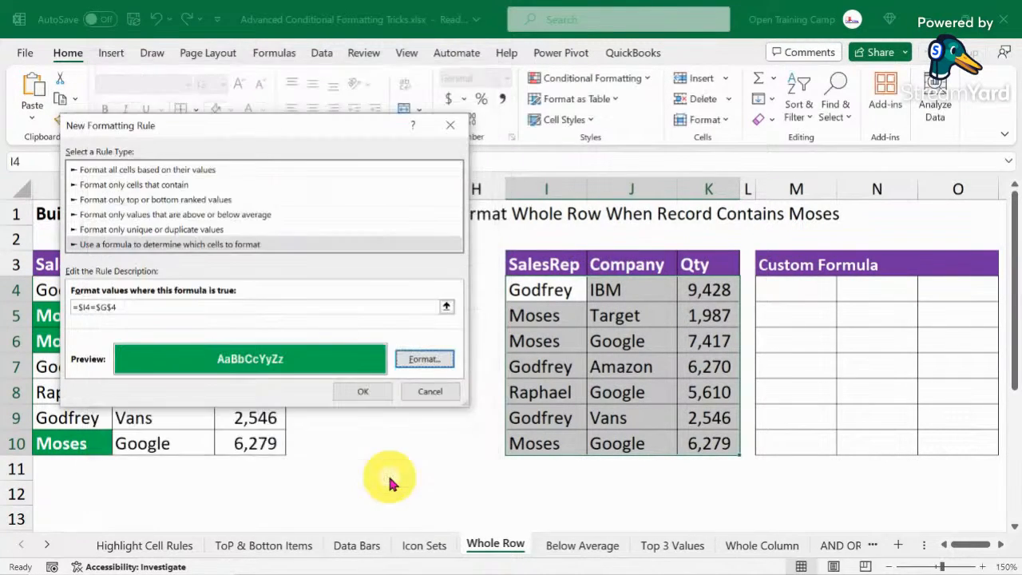
pyautogui.click(352, 389)
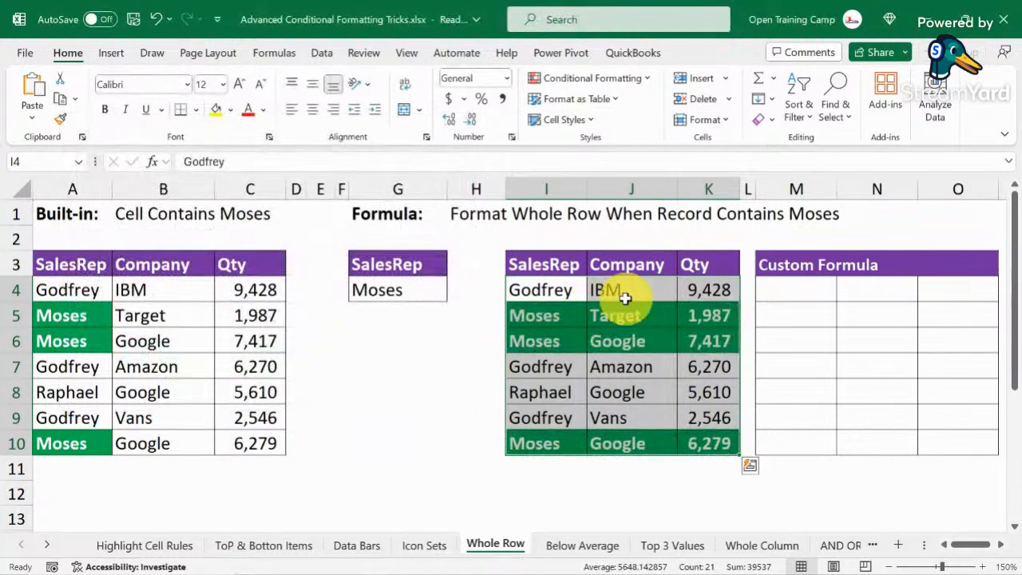
# Check the formatted record in I5:K5 against the empty Custom Formula grid M4:O10
pyautogui.click(648, 315)
pyautogui.moveTo(780, 291); pyautogui.dragTo(968, 431)
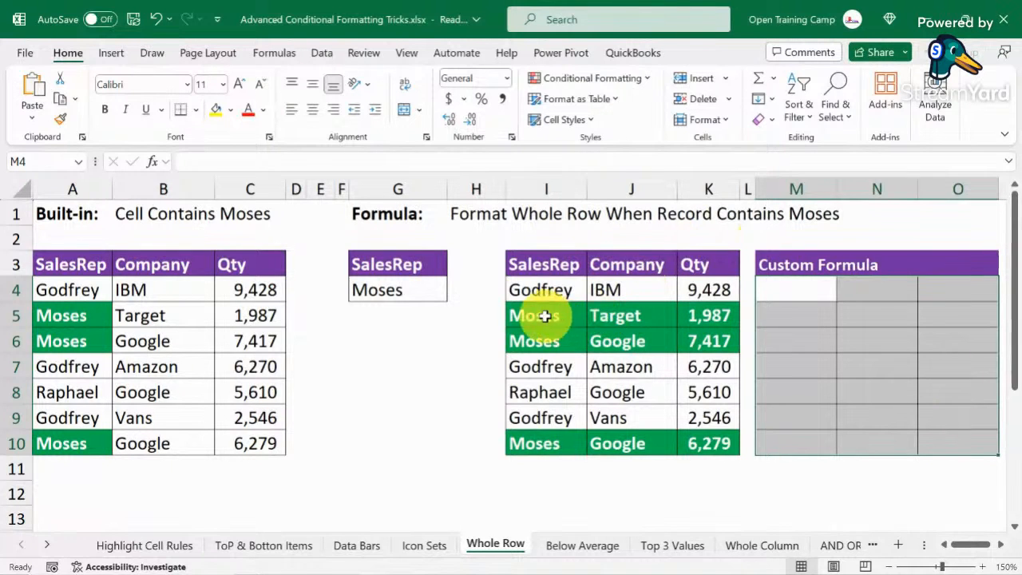
pyautogui.moveTo(536, 315); pyautogui.dragTo(711, 317)
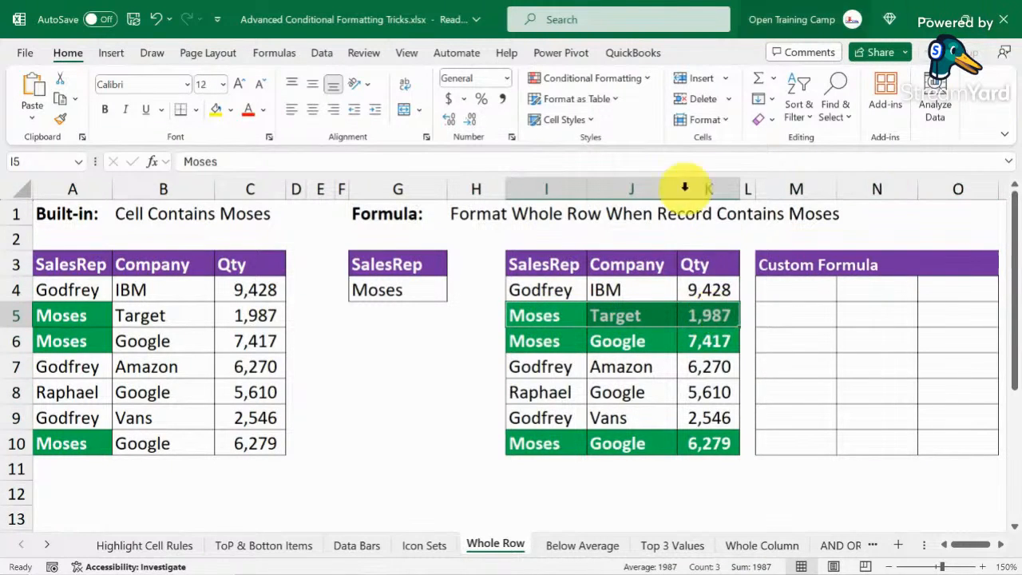
# On the Below Average sheet, clear the conditional formatting rules from A4:C10
pyautogui.click(567, 546)
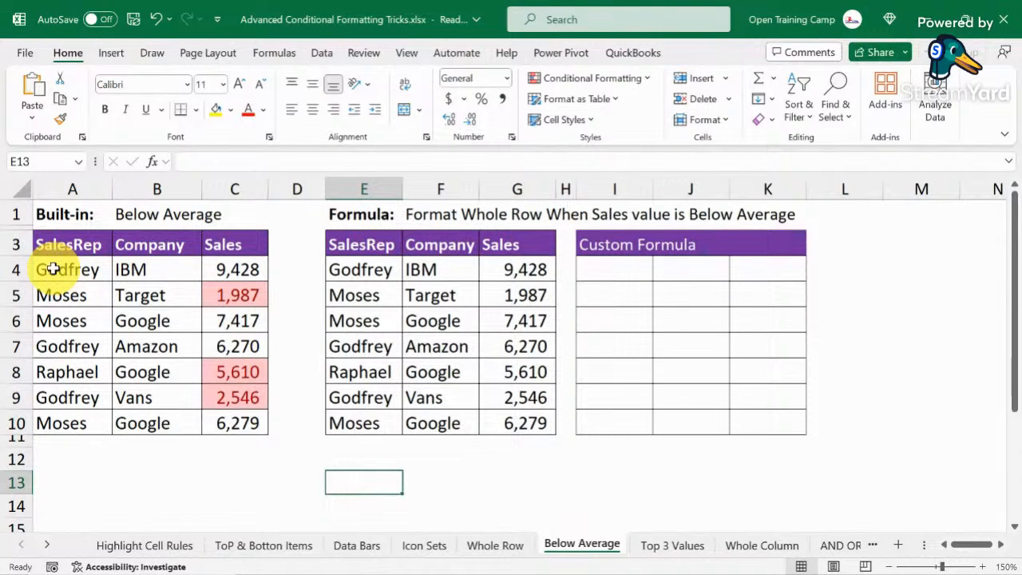
pyautogui.moveTo(52, 270); pyautogui.dragTo(229, 421)
pyautogui.click(619, 79)
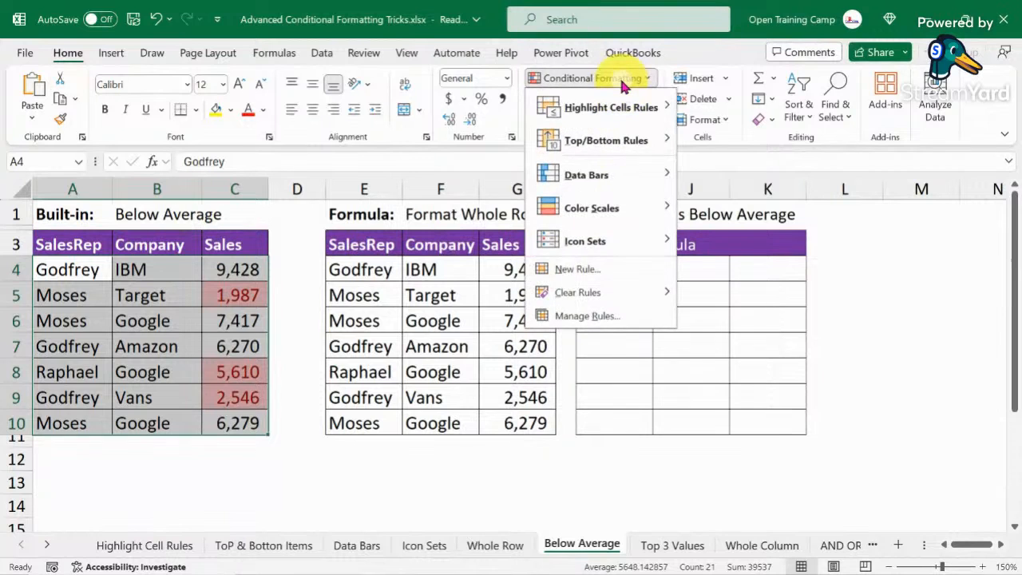
pyautogui.moveTo(578, 302)
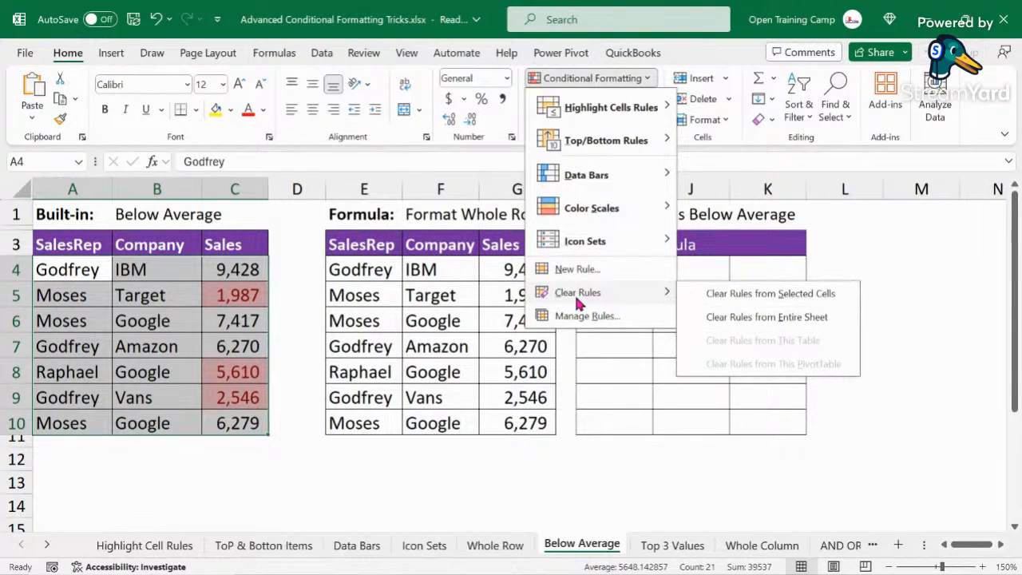
pyautogui.click(774, 294)
pyautogui.click(249, 504)
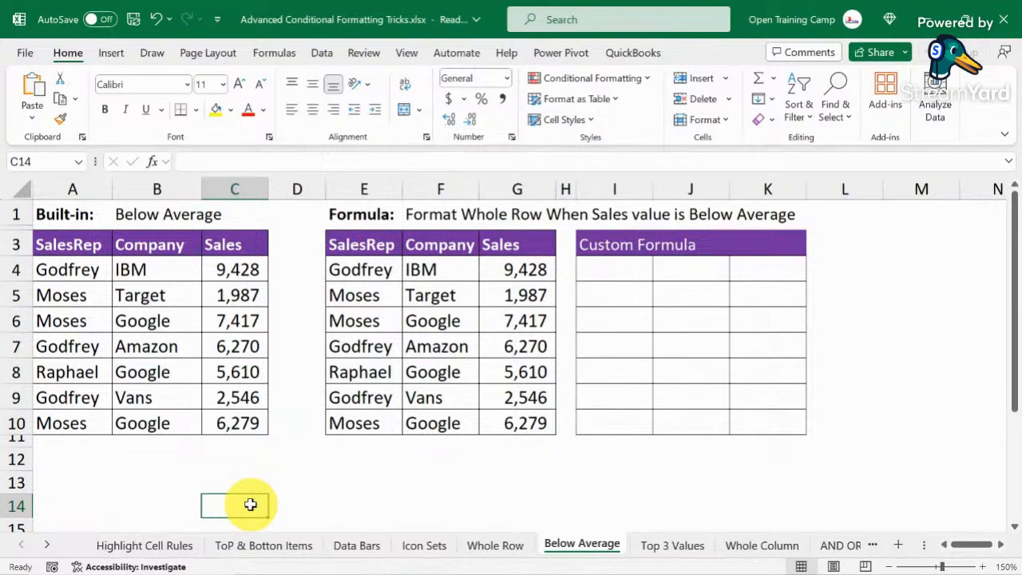
# Start a built-in Below Average rule for A4:C10 and choose a custom format for it
pyautogui.moveTo(52, 269); pyautogui.dragTo(235, 420)
pyautogui.click(600, 80)
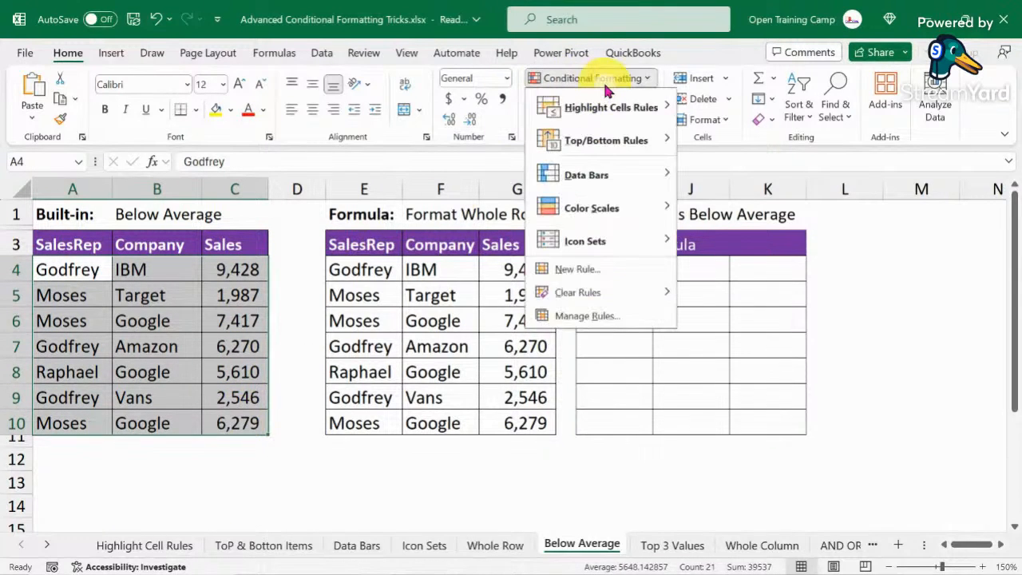
pyautogui.moveTo(615, 142)
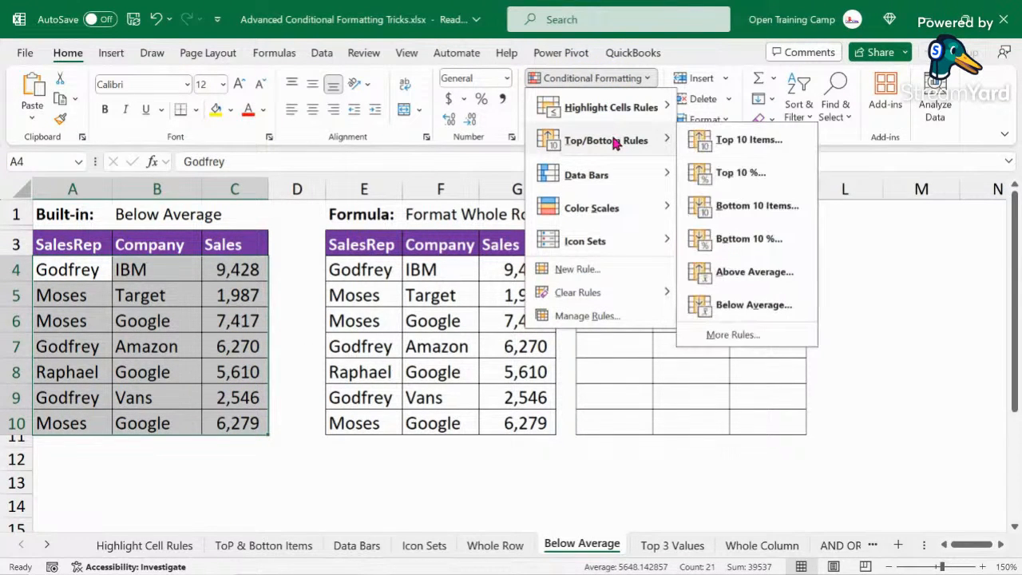
pyautogui.click(743, 307)
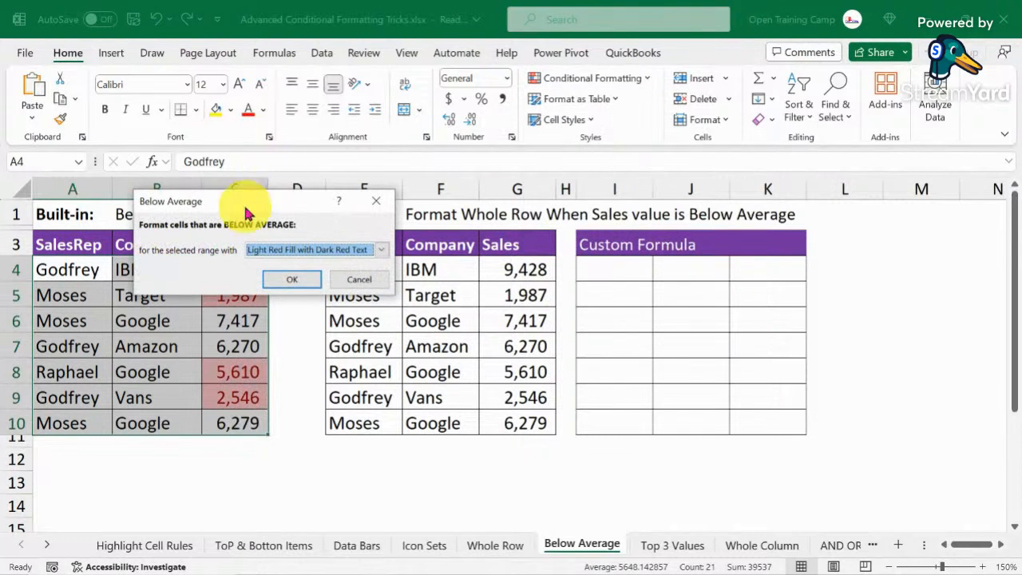
pyautogui.moveTo(244, 210); pyautogui.dragTo(457, 253)
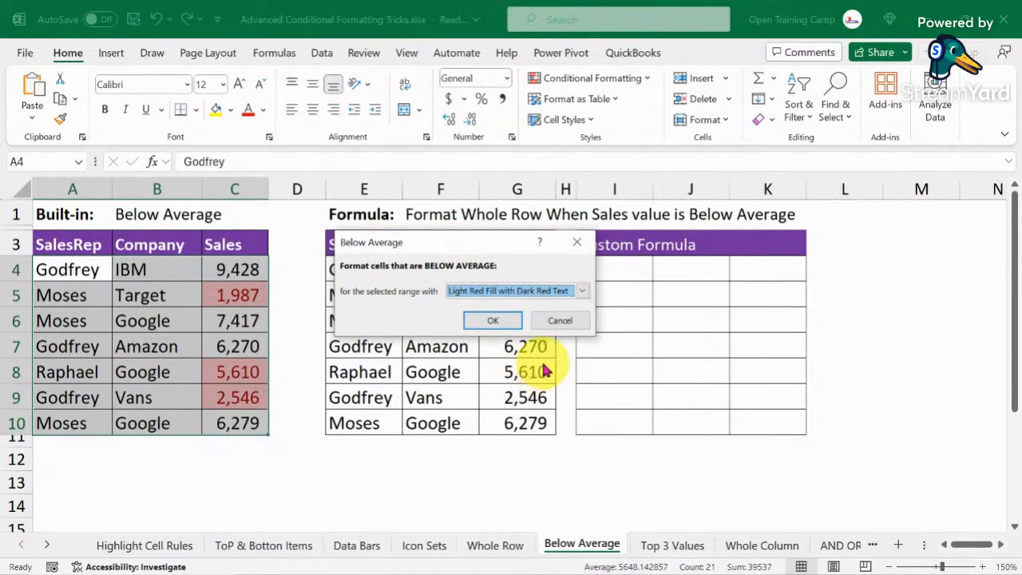
pyautogui.click(584, 292)
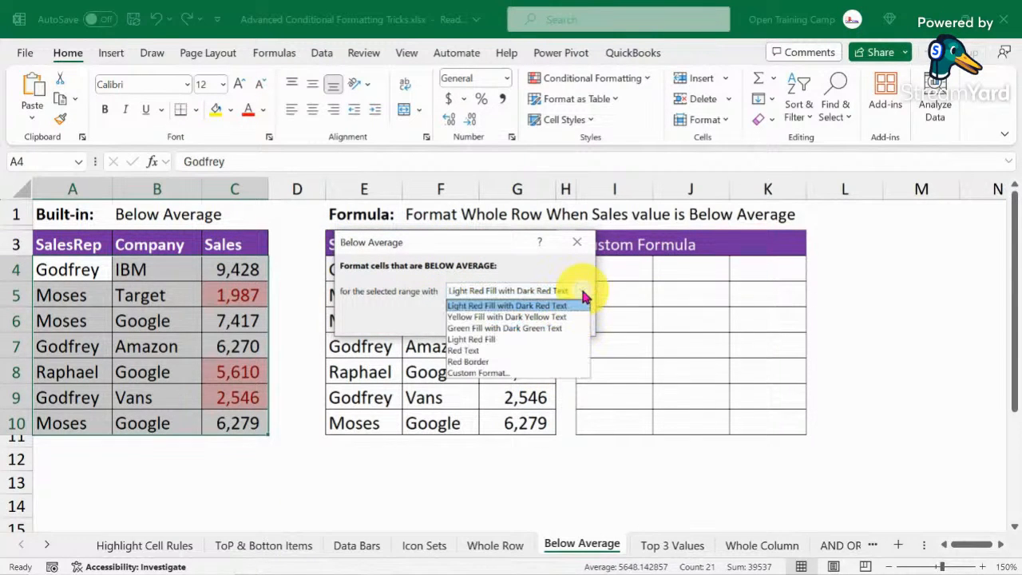
pyautogui.click(477, 373)
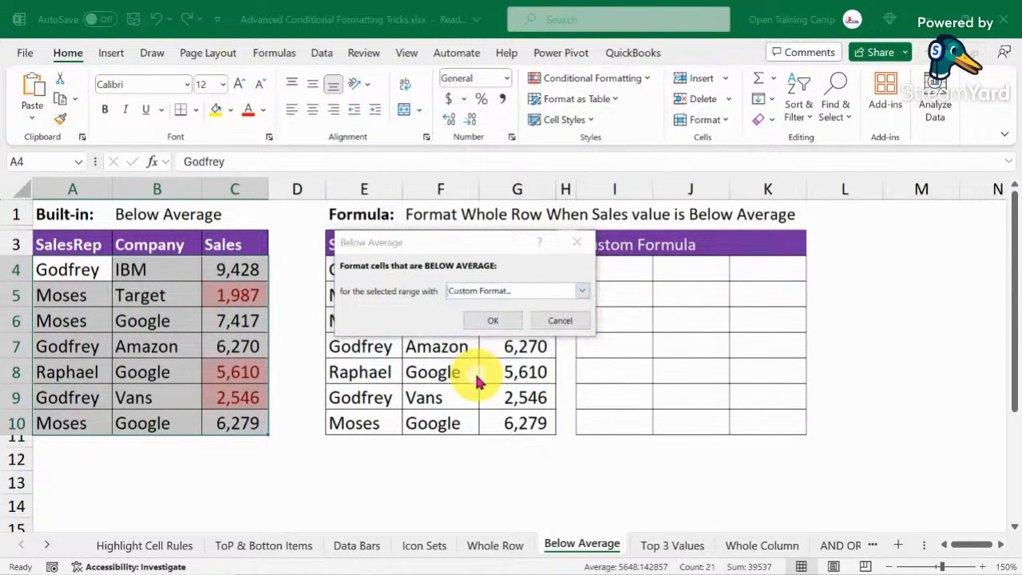
# Set the Below Average rule's custom format to a green fill with bold white text and apply it
pyautogui.click(235, 54)
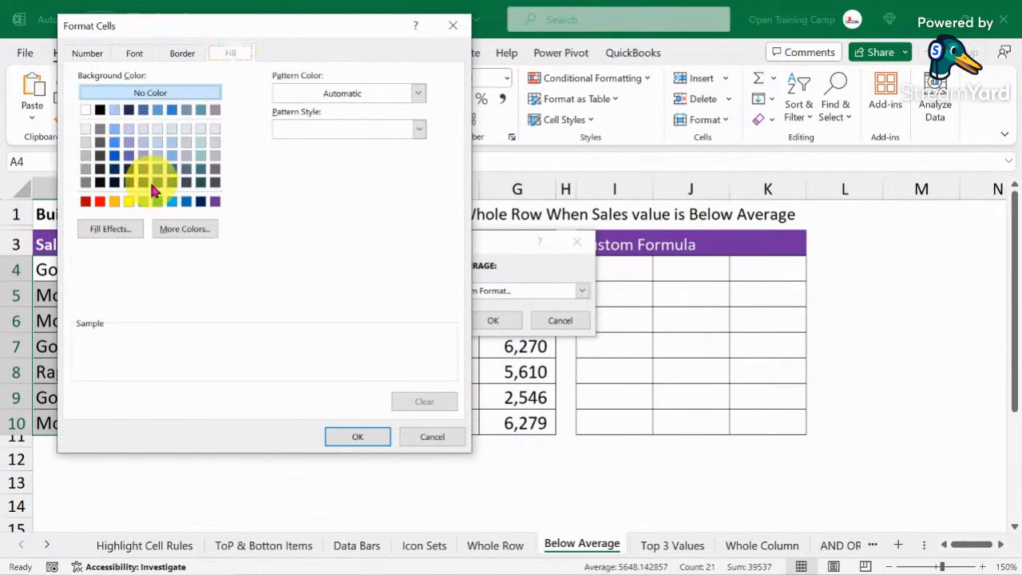
pyautogui.click(158, 200)
pyautogui.click(182, 53)
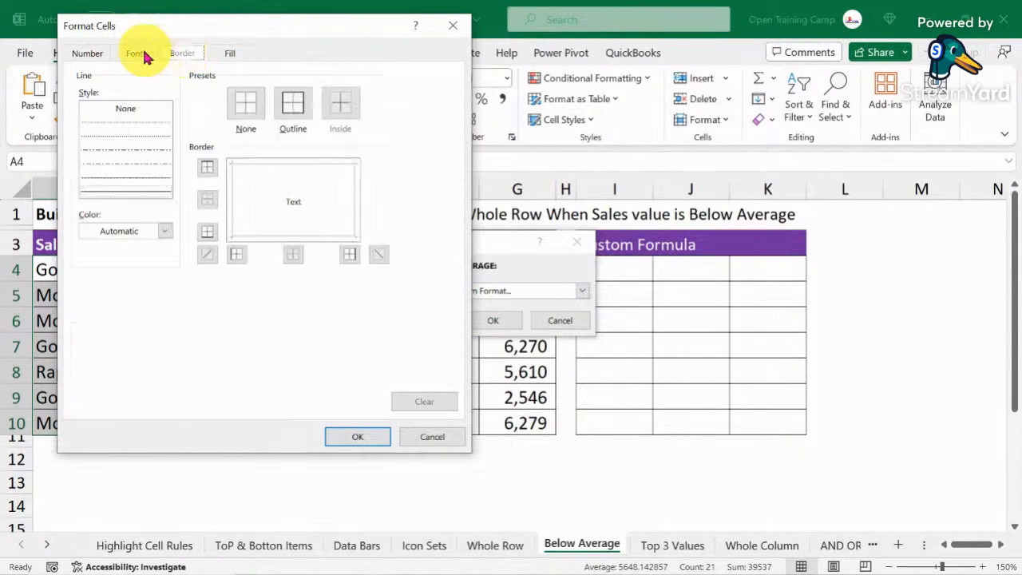
pyautogui.click(134, 53)
pyautogui.click(312, 192)
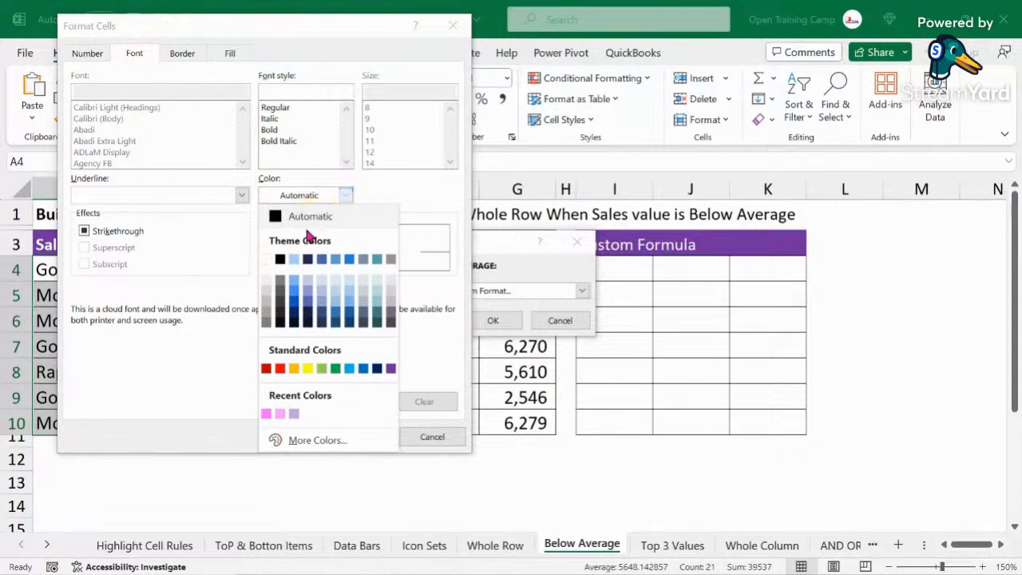
pyautogui.click(266, 264)
pyautogui.click(270, 129)
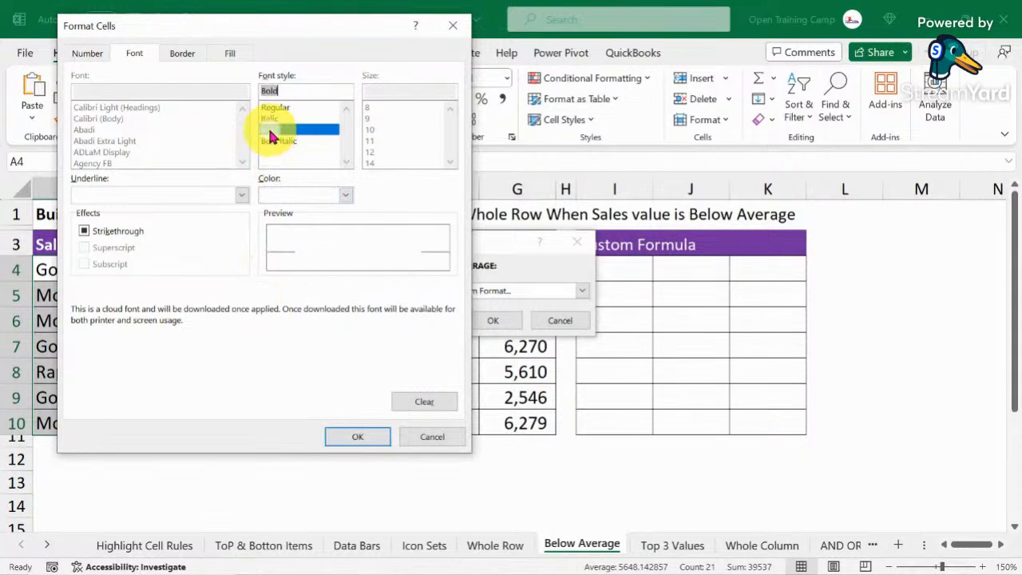
pyautogui.click(357, 438)
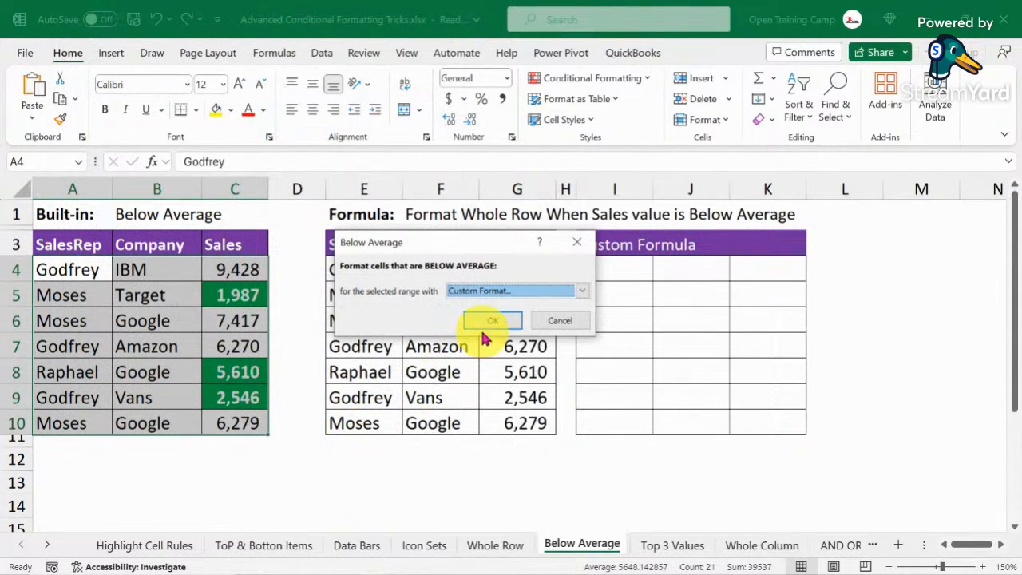
pyautogui.click(493, 320)
pyautogui.click(275, 474)
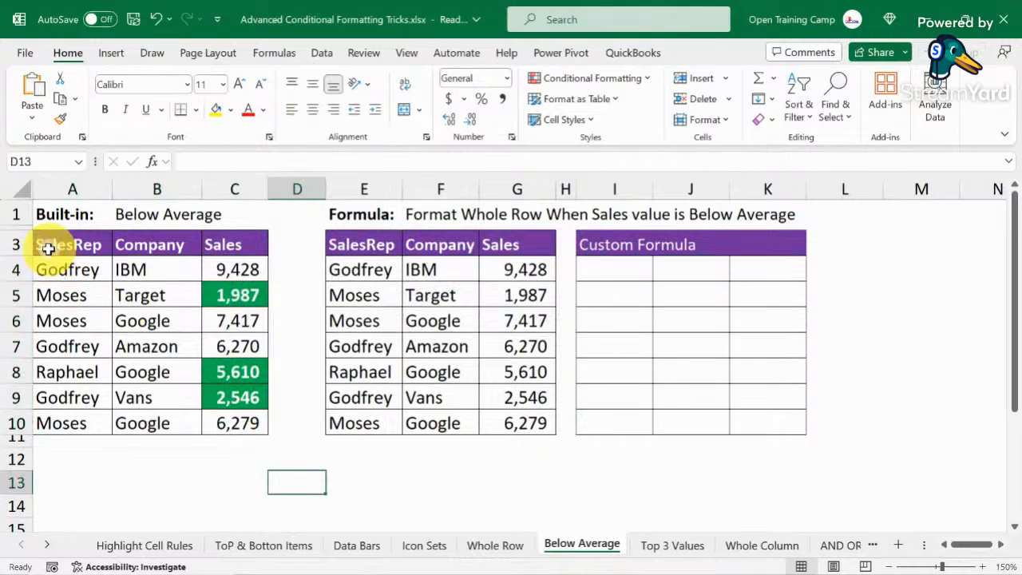
pyautogui.moveTo(50, 244); pyautogui.dragTo(241, 421)
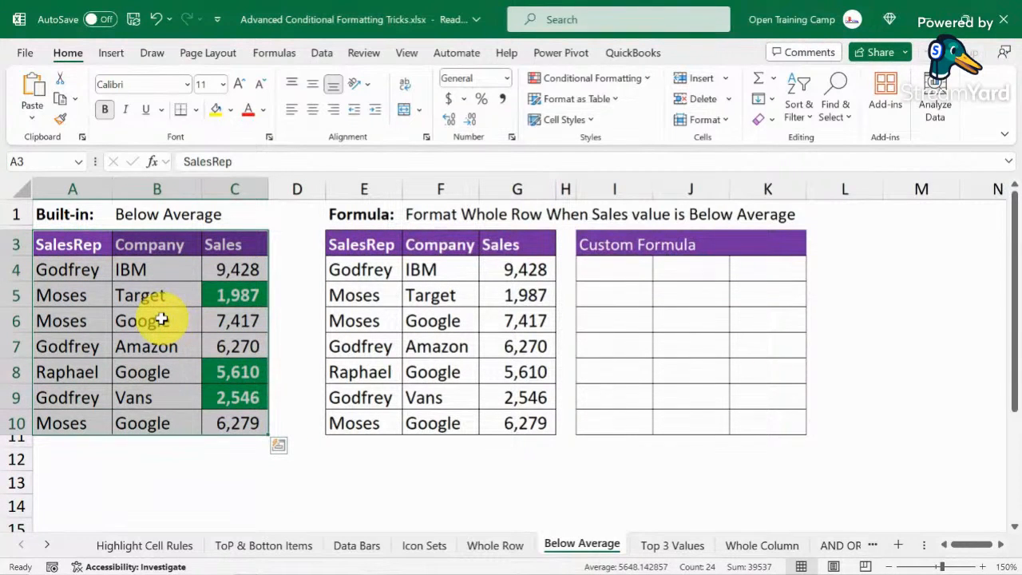
# Examine which Sales values the built-in Below Average rule highlights and compare them with the second table and its empty Custom Formula grid
pyautogui.moveTo(238, 269); pyautogui.dragTo(238, 423)
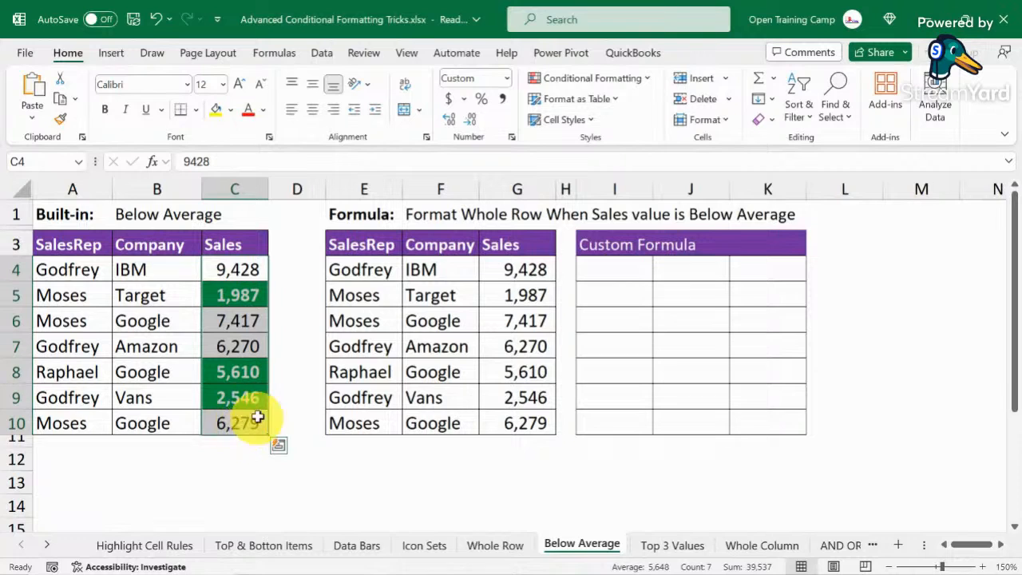
pyautogui.click(238, 374)
pyautogui.click(239, 400)
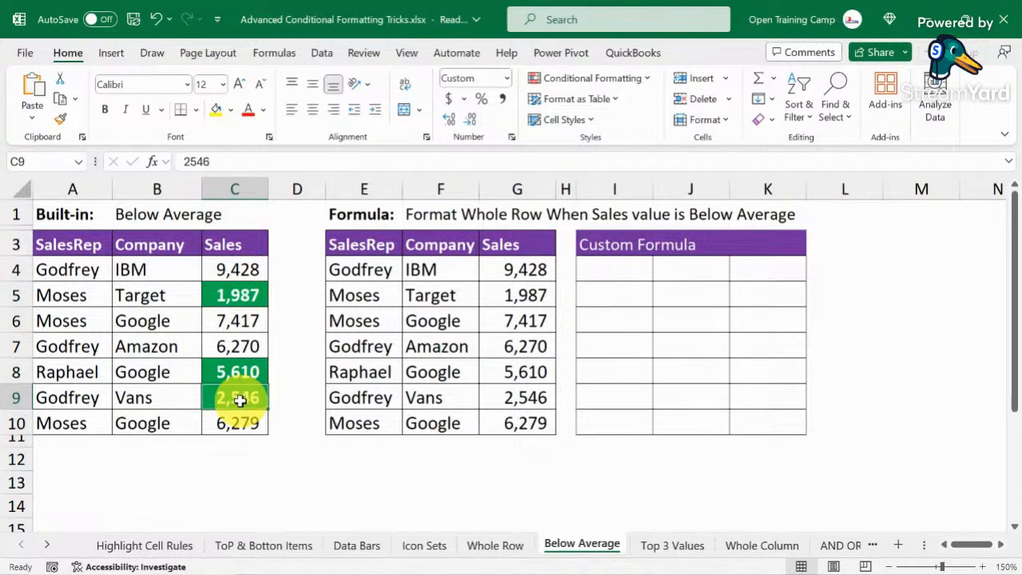
pyautogui.click(237, 295)
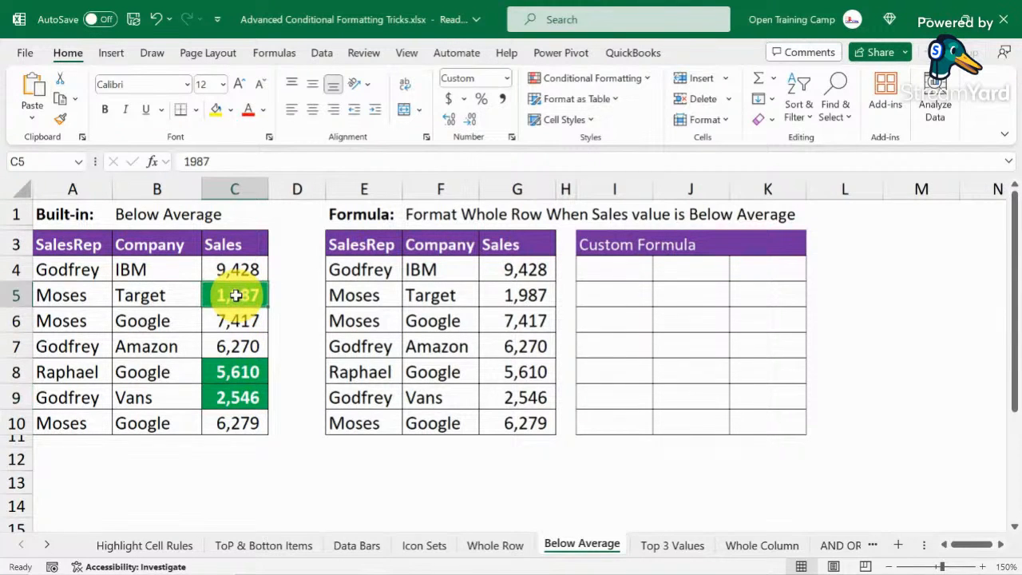
pyautogui.moveTo(70, 292); pyautogui.dragTo(224, 299)
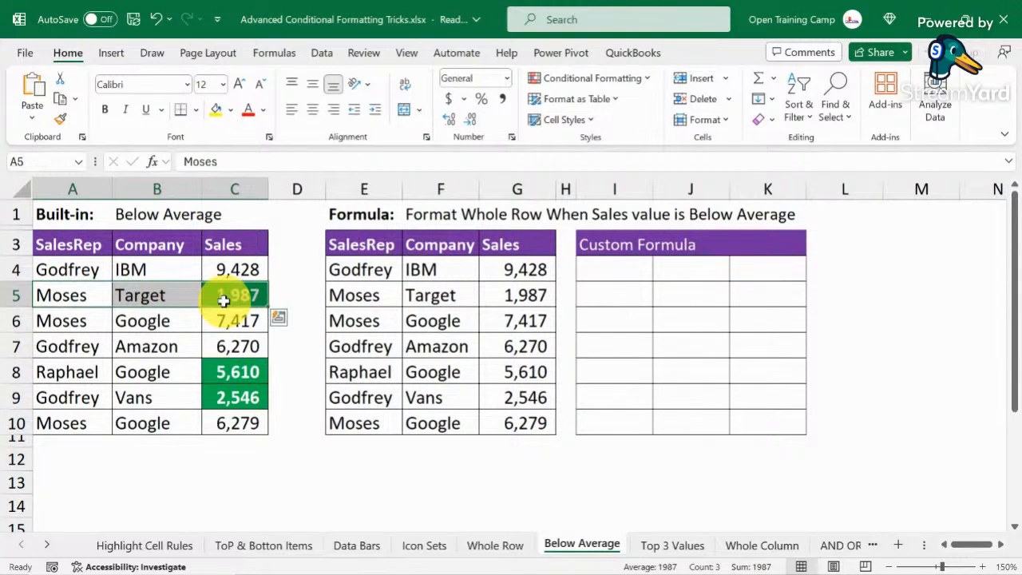
pyautogui.click(440, 269)
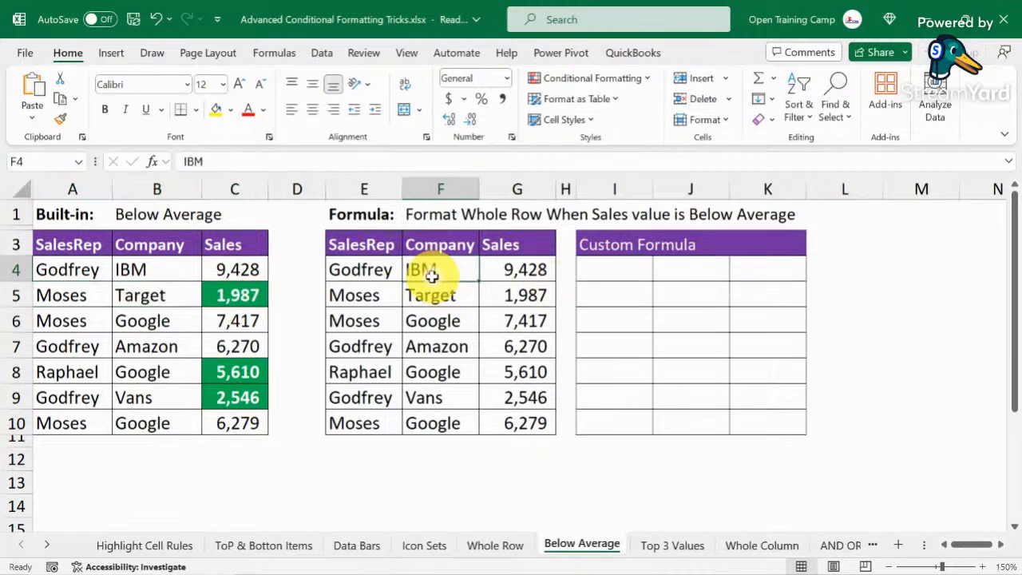
pyautogui.click(381, 275)
pyautogui.click(602, 276)
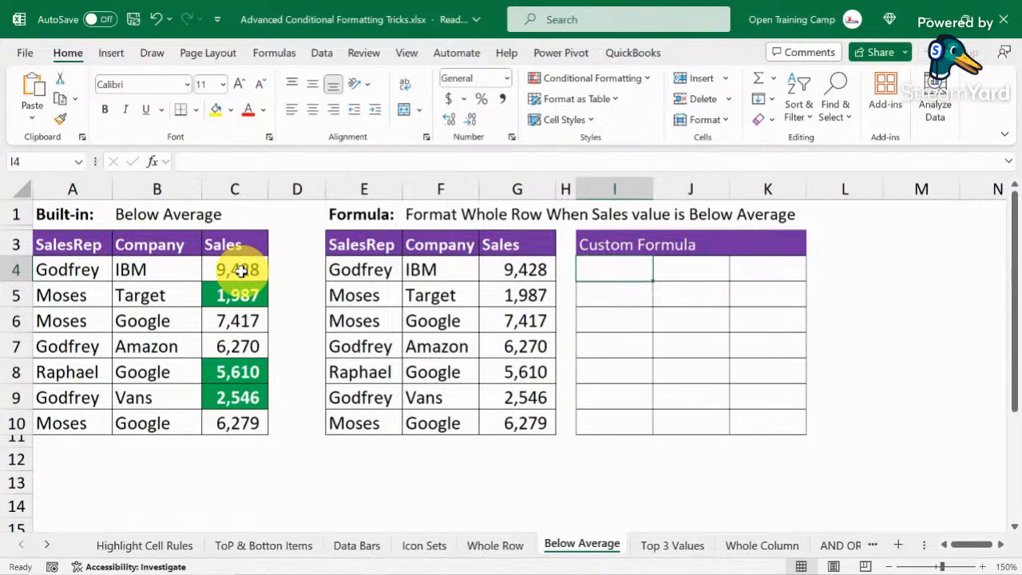
pyautogui.moveTo(237, 270); pyautogui.dragTo(237, 418)
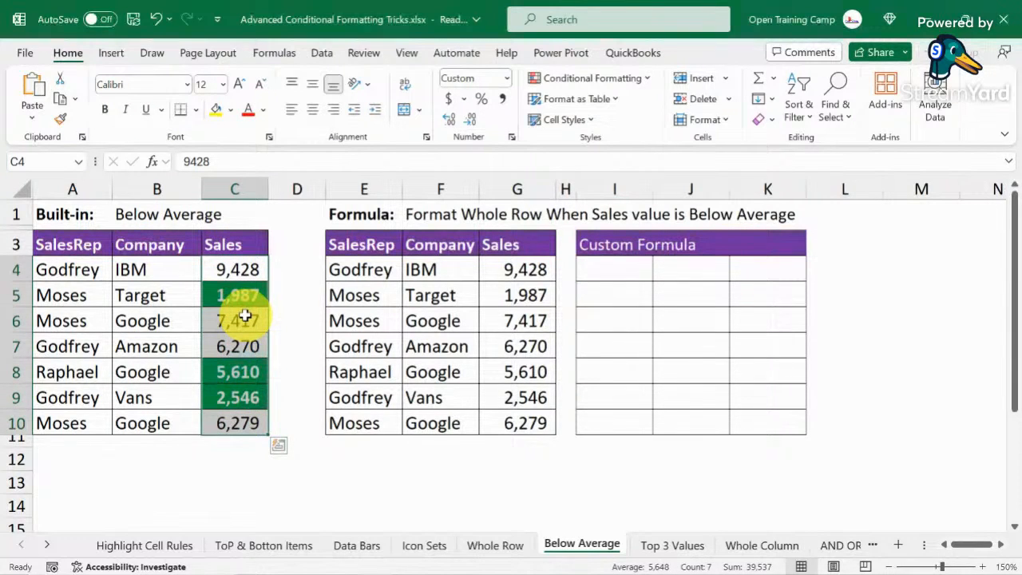
pyautogui.click(613, 272)
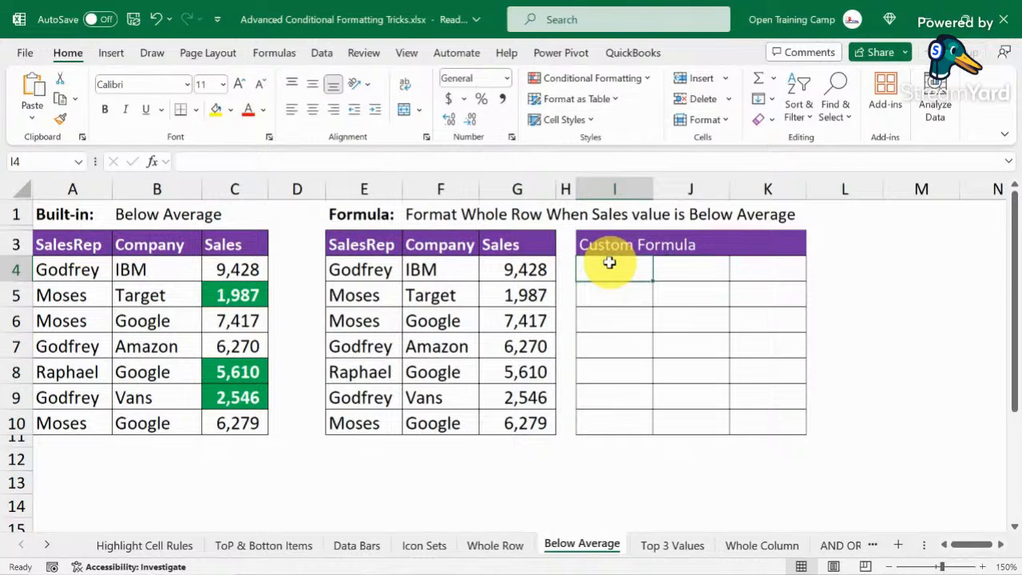
pyautogui.click(718, 312)
pyautogui.click(609, 267)
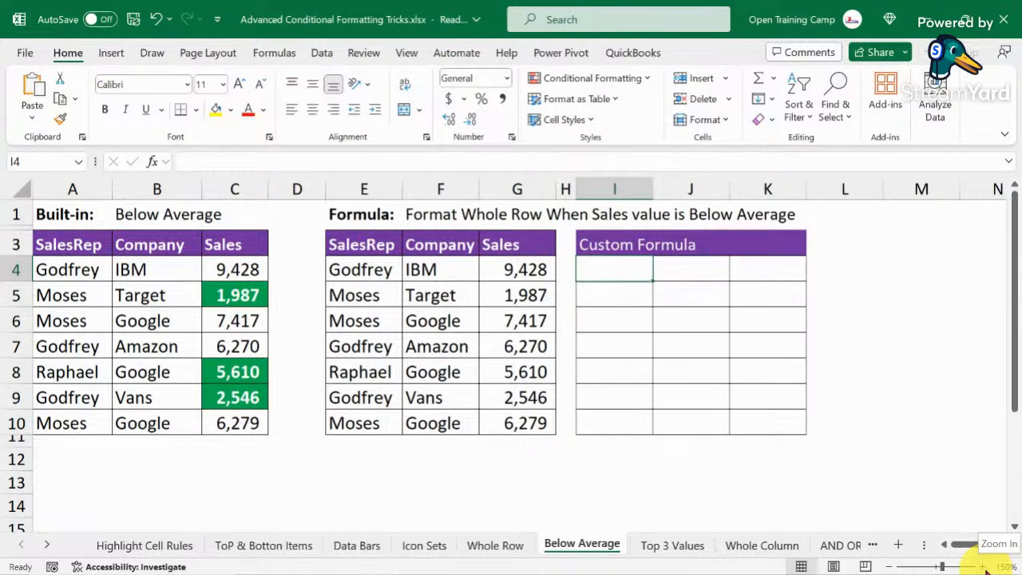
pyautogui.moveTo(503, 267); pyautogui.dragTo(505, 406)
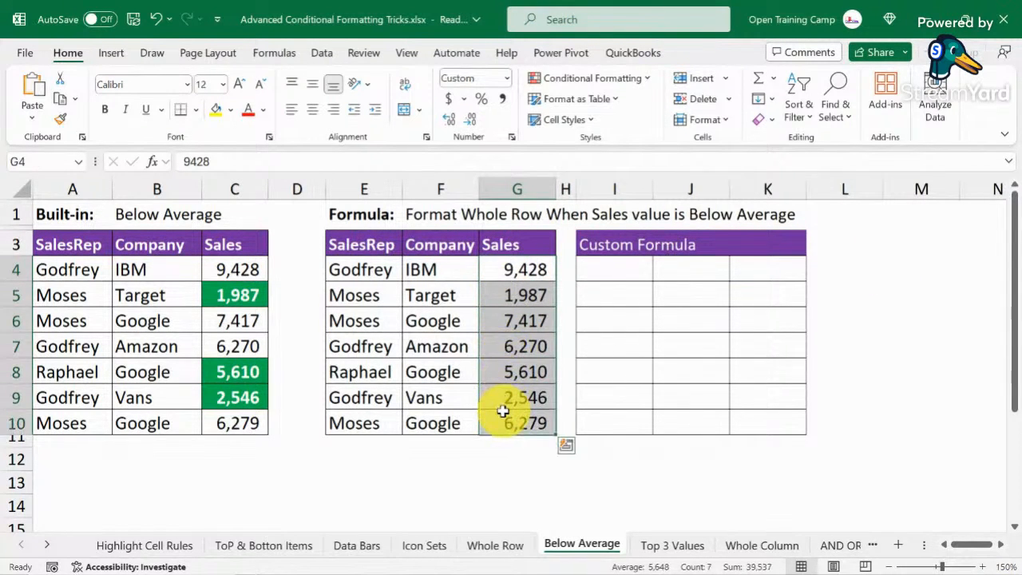
# Start a formula in cell I4 with a column-locked reference to the first Sales value, $G4
pyautogui.click(612, 268)
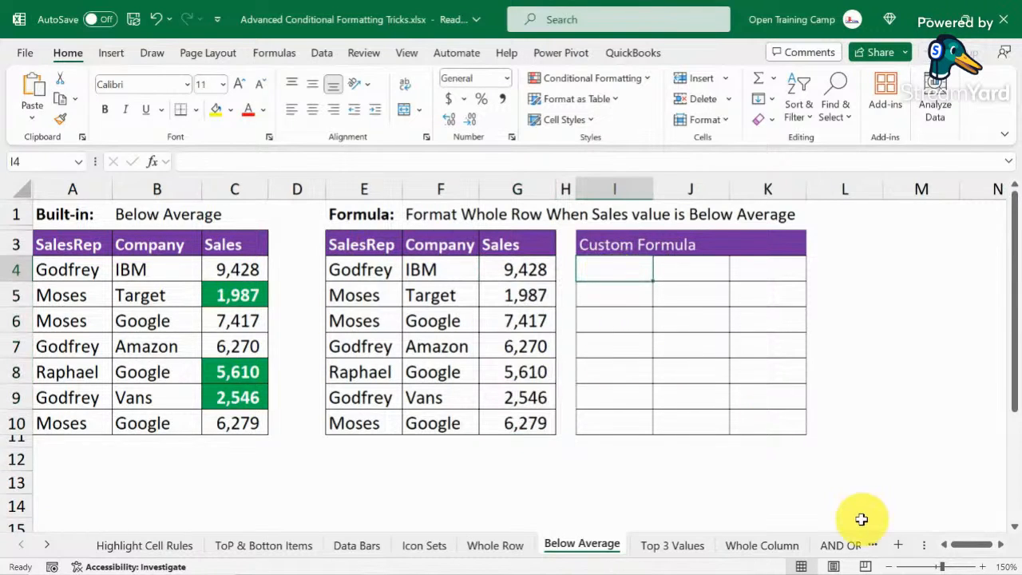
pyautogui.write('=')
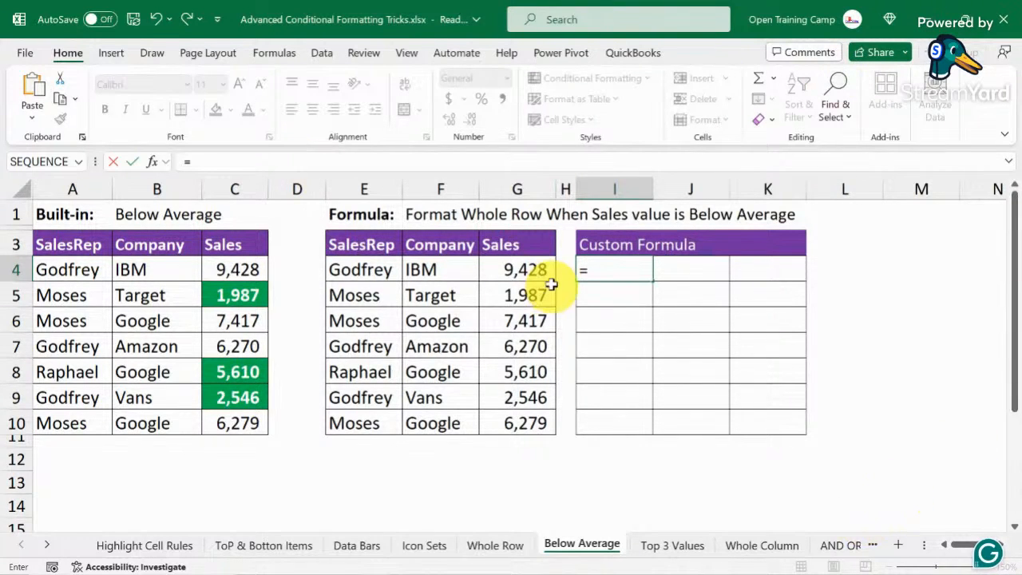
pyautogui.click(524, 272)
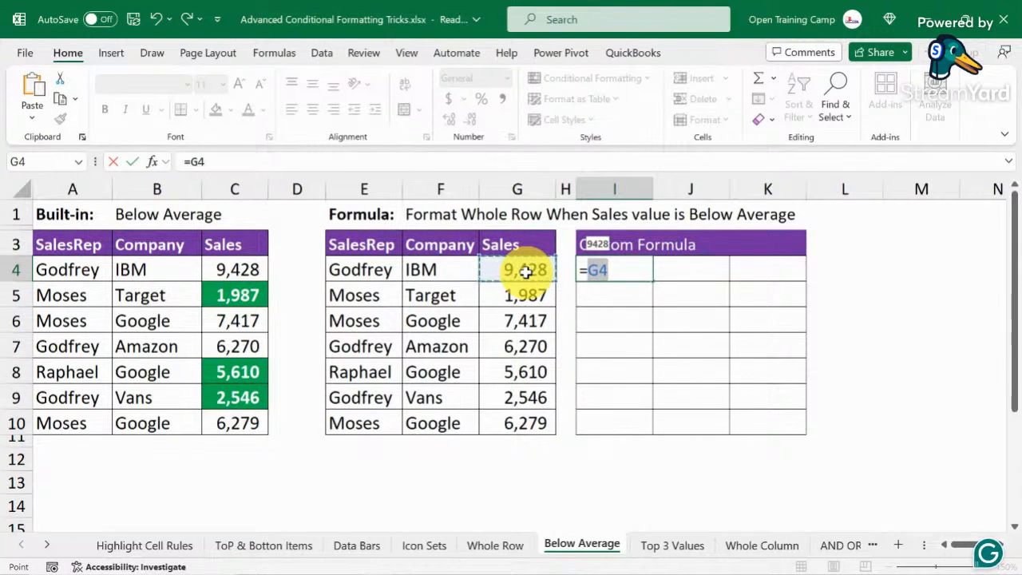
pyautogui.press('F4')
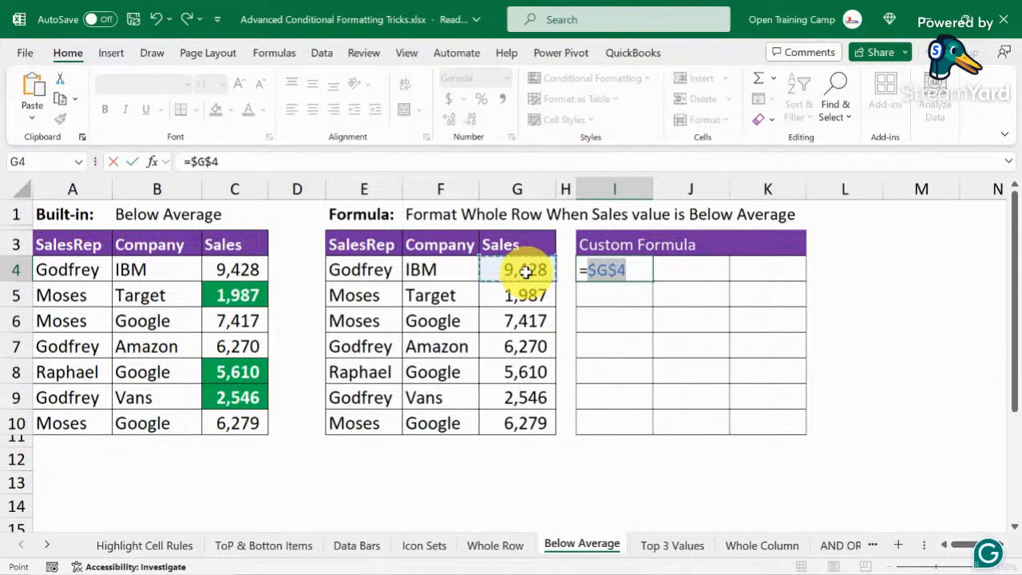
pyautogui.press('F4')
pyautogui.press('F4')
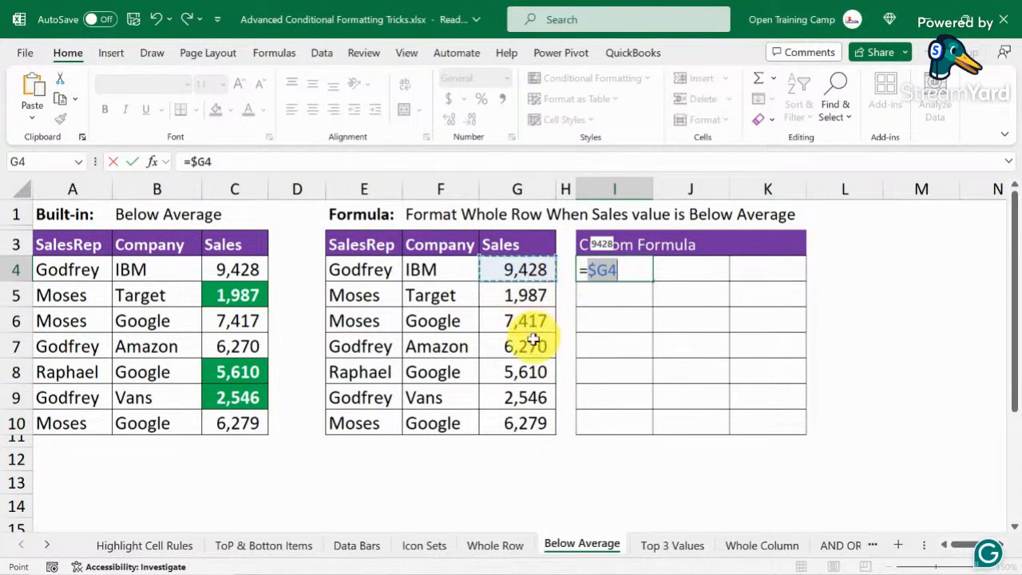
# Complete the formula in I4 as =$G4<AVERAGE($G$4:$G$10) to test for a below-average Sales value
pyautogui.click(623, 275)
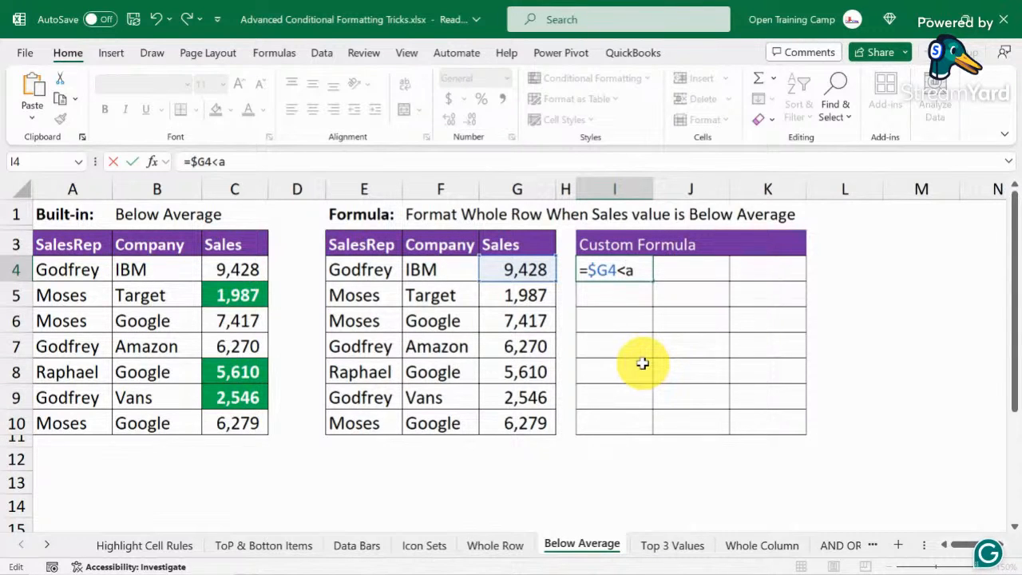
pyautogui.write('vera')
pyautogui.press('Tab')
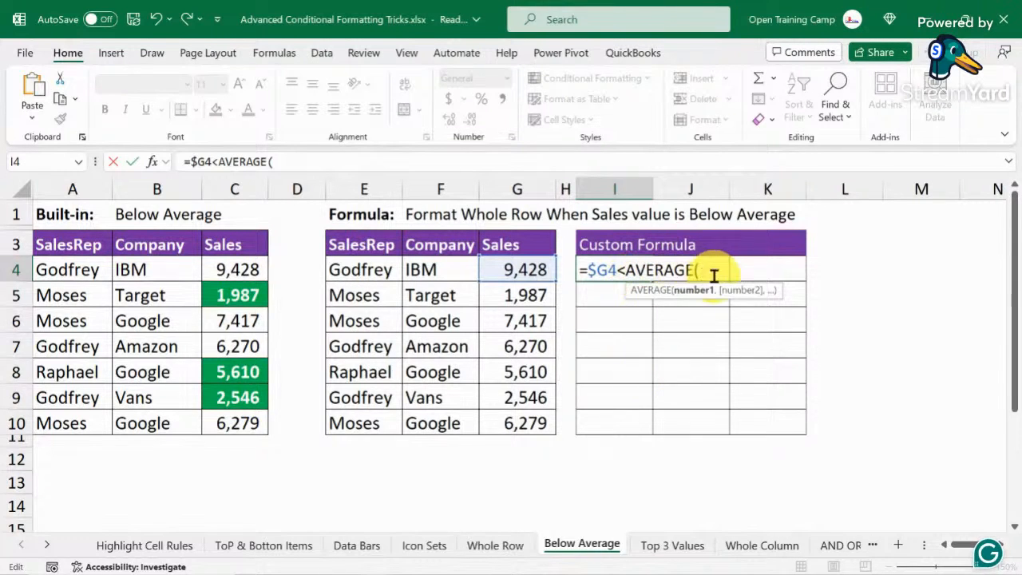
pyautogui.moveTo(531, 271); pyautogui.dragTo(524, 416)
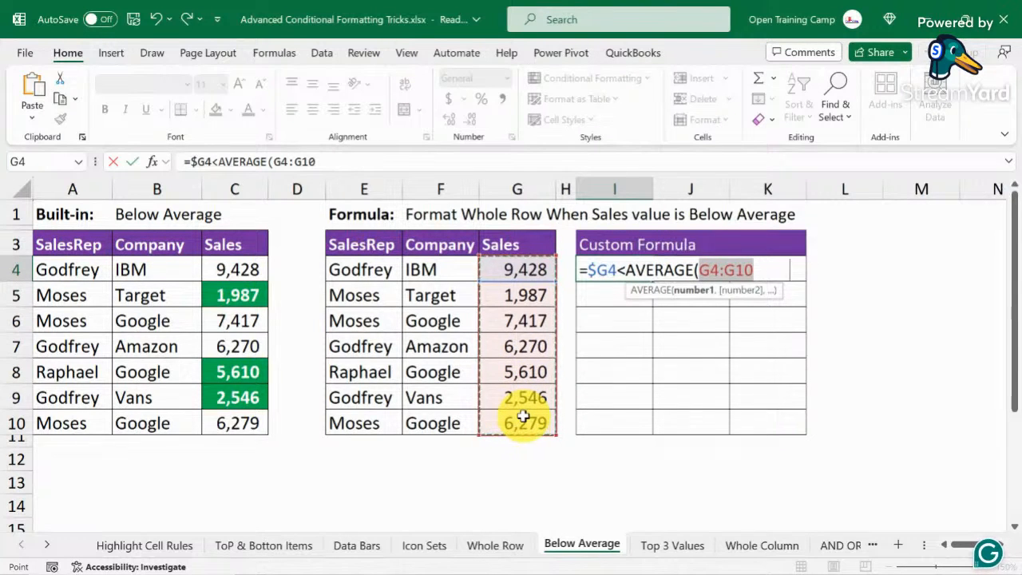
pyautogui.press('F4')
pyautogui.write(')')
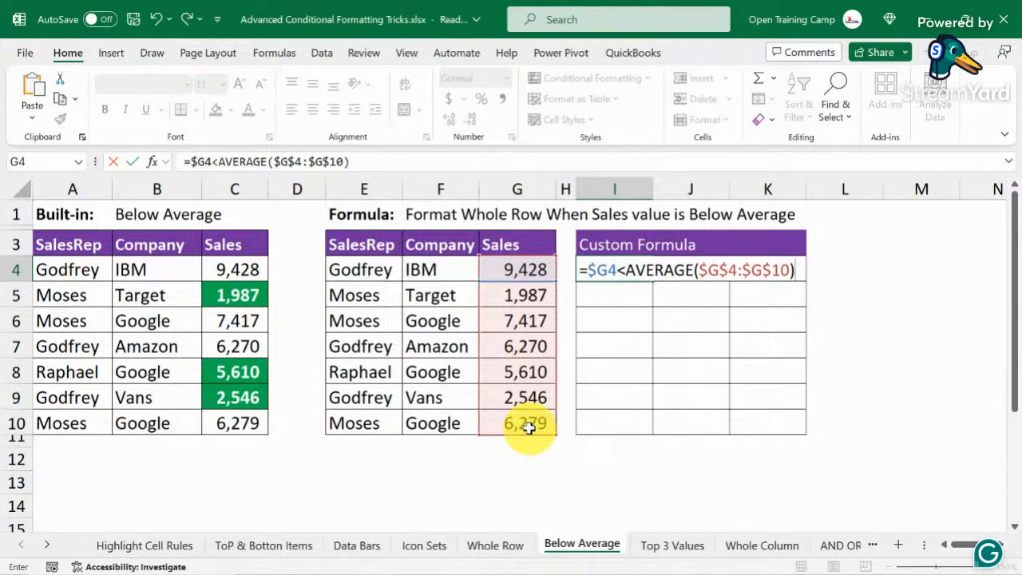
pyautogui.press('Return')
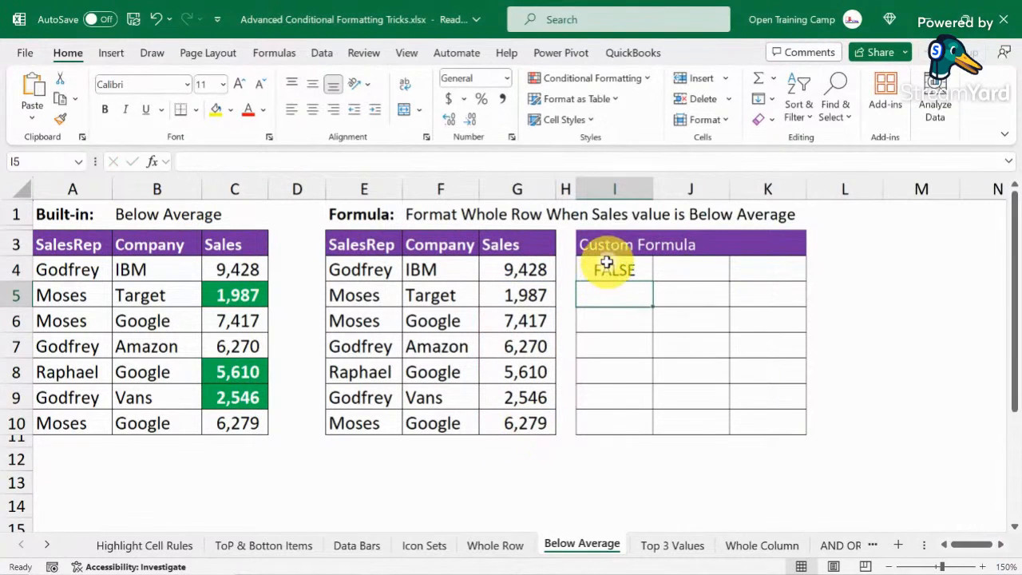
# Fill the below-average formula from I4 across and down the Custom Formula grid to K10
pyautogui.click(607, 266)
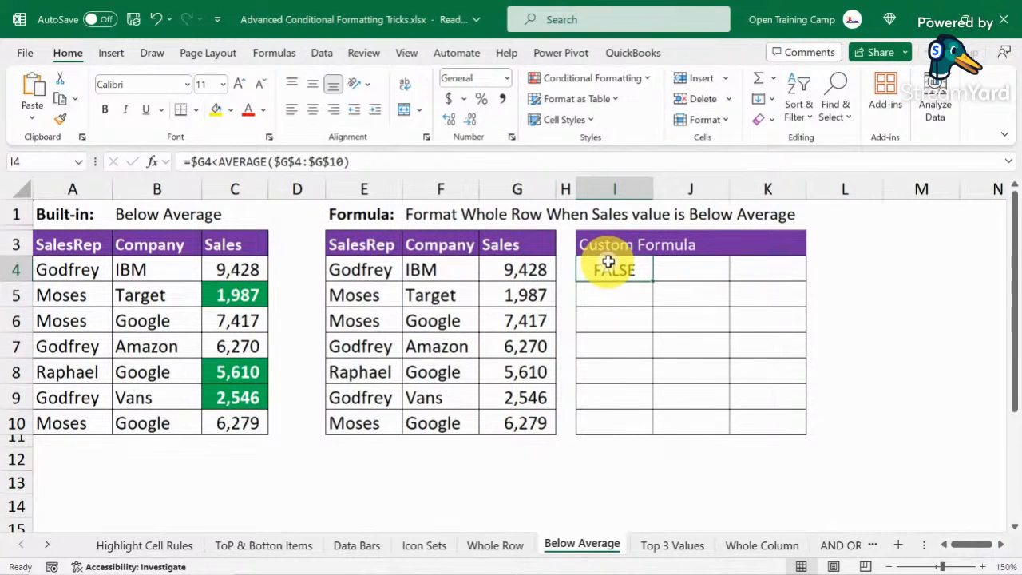
pyautogui.click(525, 270)
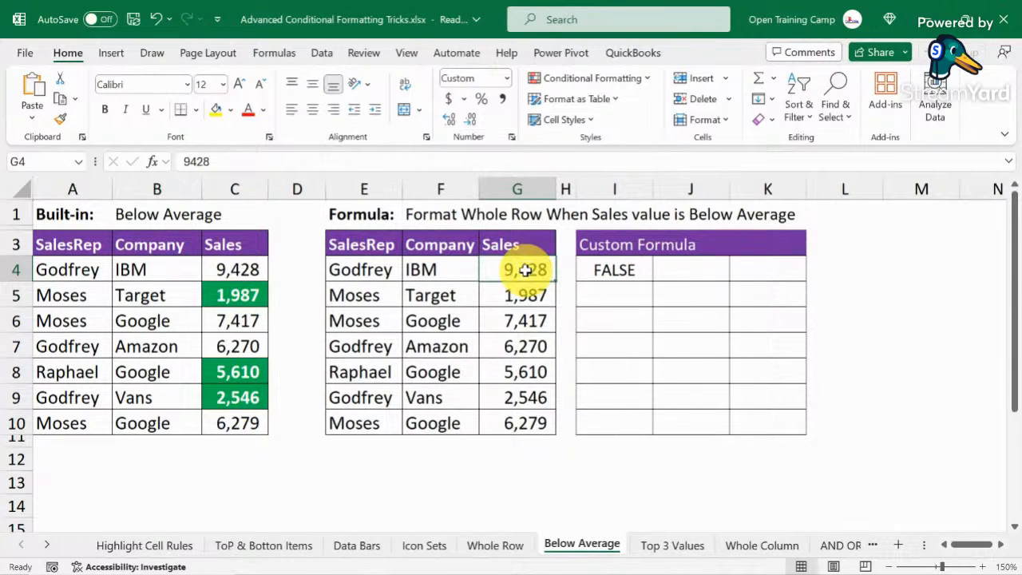
pyautogui.click(608, 270)
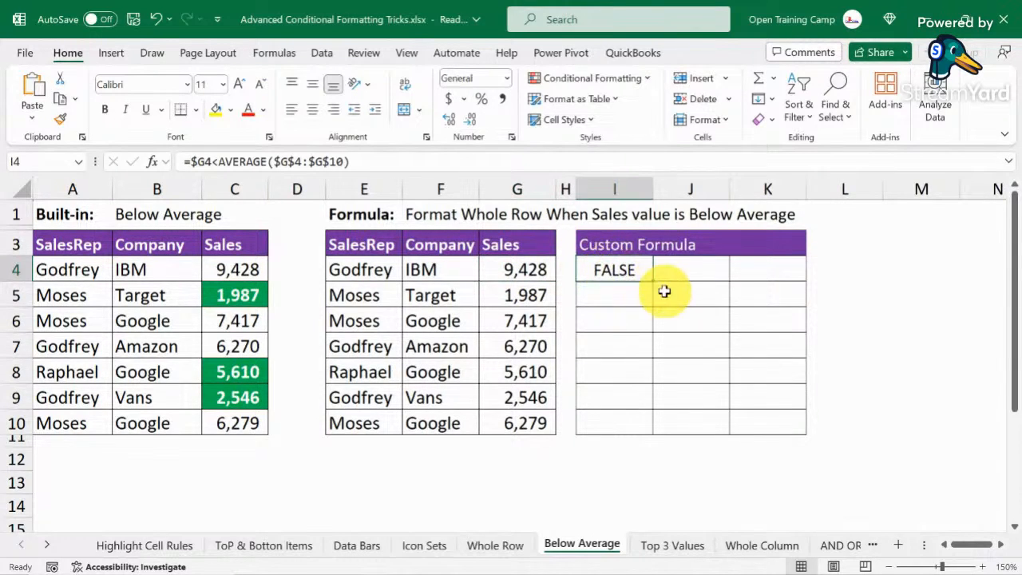
pyautogui.moveTo(653, 281); pyautogui.dragTo(804, 426)
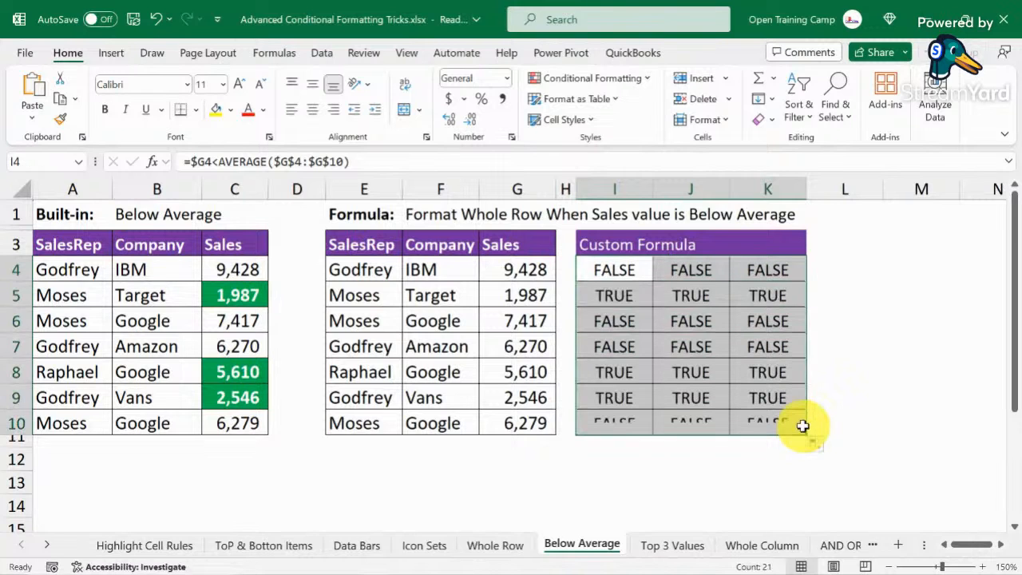
# Compare the TRUE and FALSE results in the Custom Formula grid with the matching rows of the sales table
pyautogui.click(600, 370)
pyautogui.moveTo(342, 369); pyautogui.dragTo(767, 371)
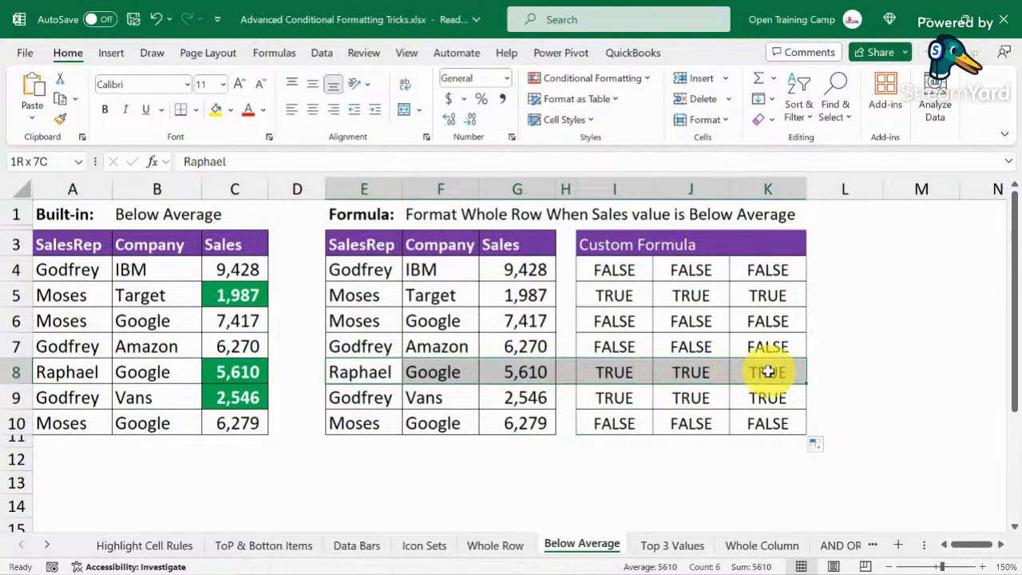
pyautogui.click(355, 373)
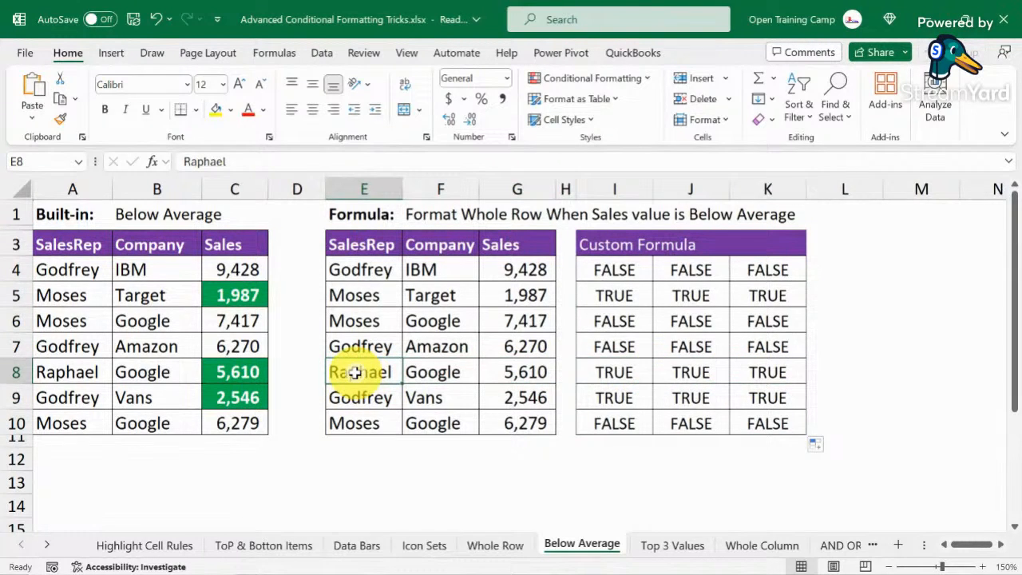
pyautogui.click(603, 399)
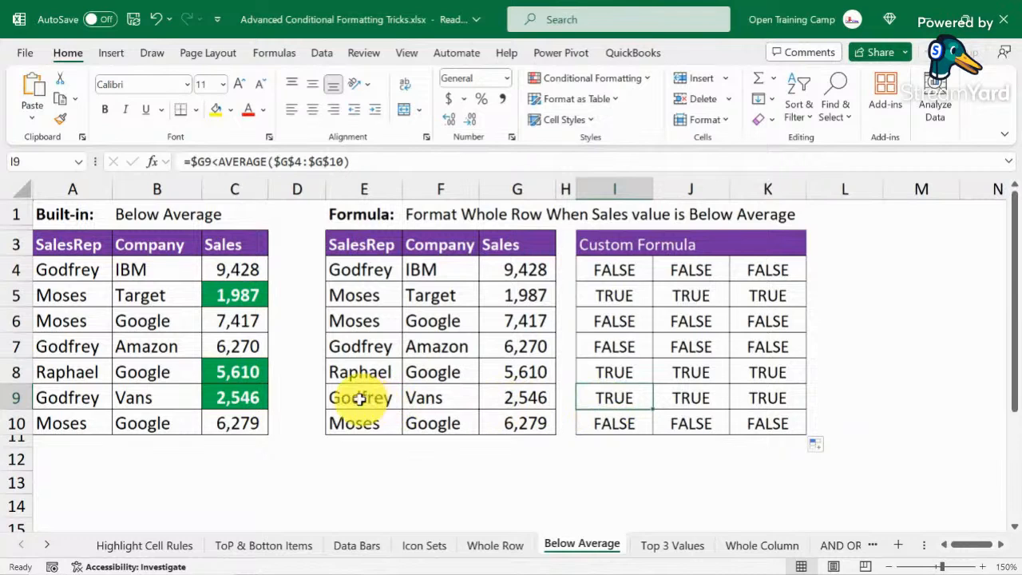
pyautogui.moveTo(599, 397); pyautogui.dragTo(765, 392)
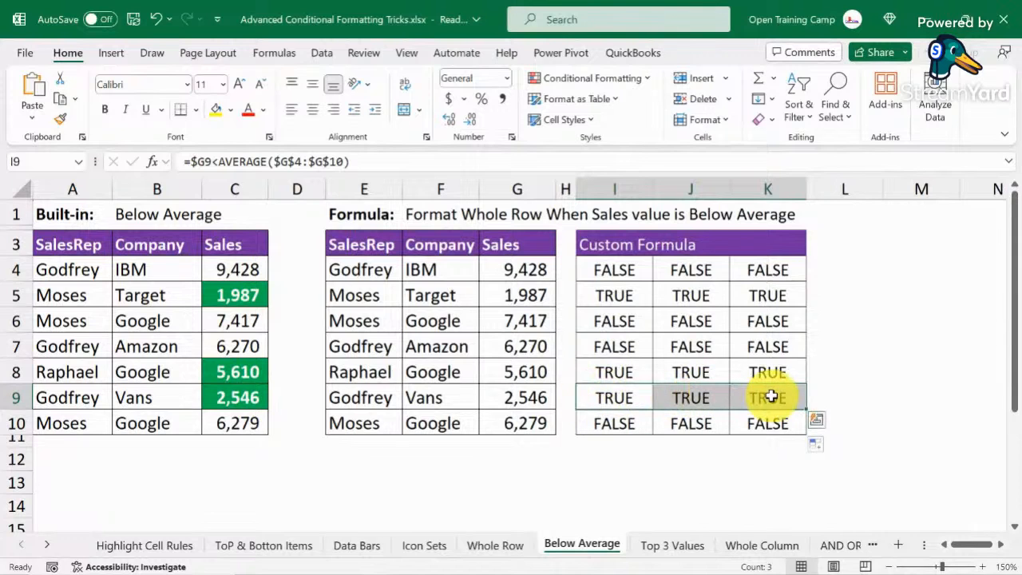
pyautogui.click(598, 294)
pyautogui.click(310, 294)
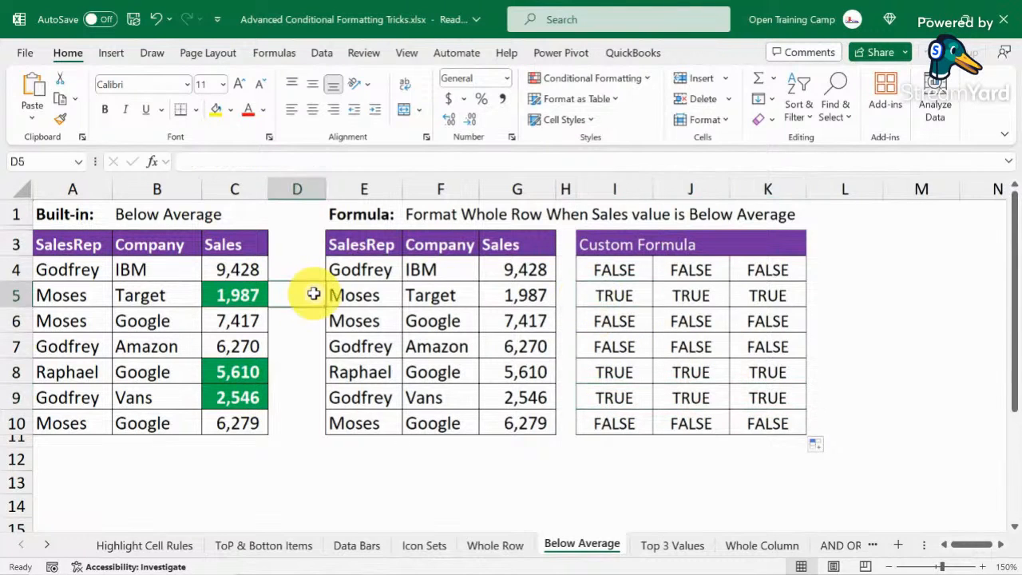
pyautogui.moveTo(313, 293); pyautogui.dragTo(795, 294)
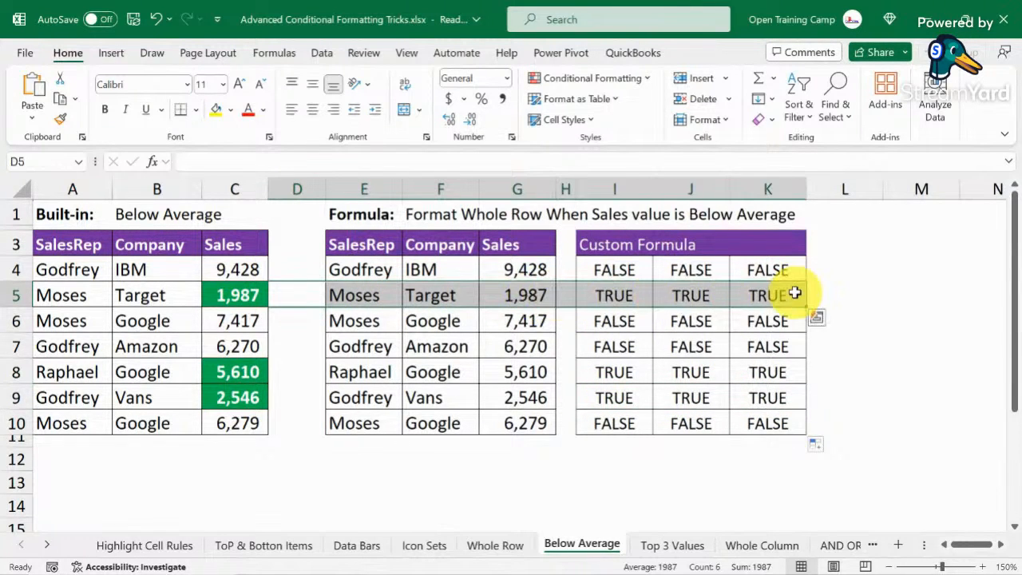
pyautogui.click(621, 314)
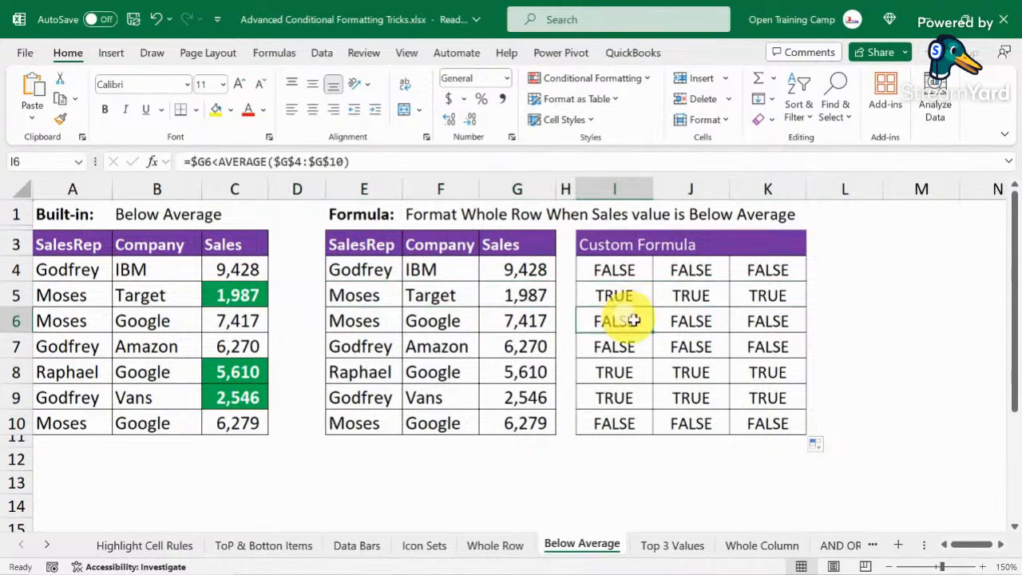
# Copy the full formula text from cell I4 and leave cell editing
pyautogui.doubleClick(617, 270)
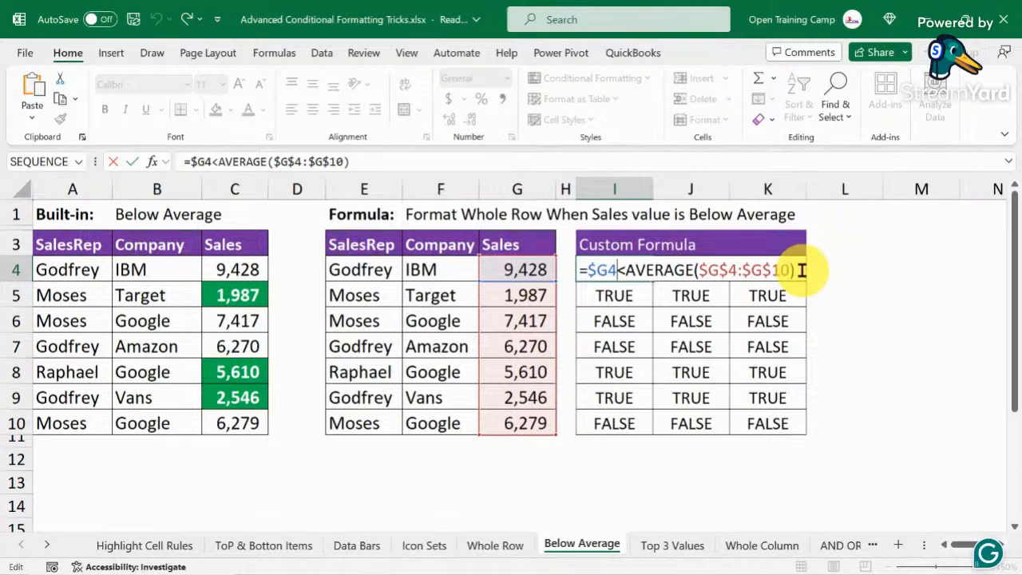
pyautogui.moveTo(796, 268); pyautogui.dragTo(565, 273)
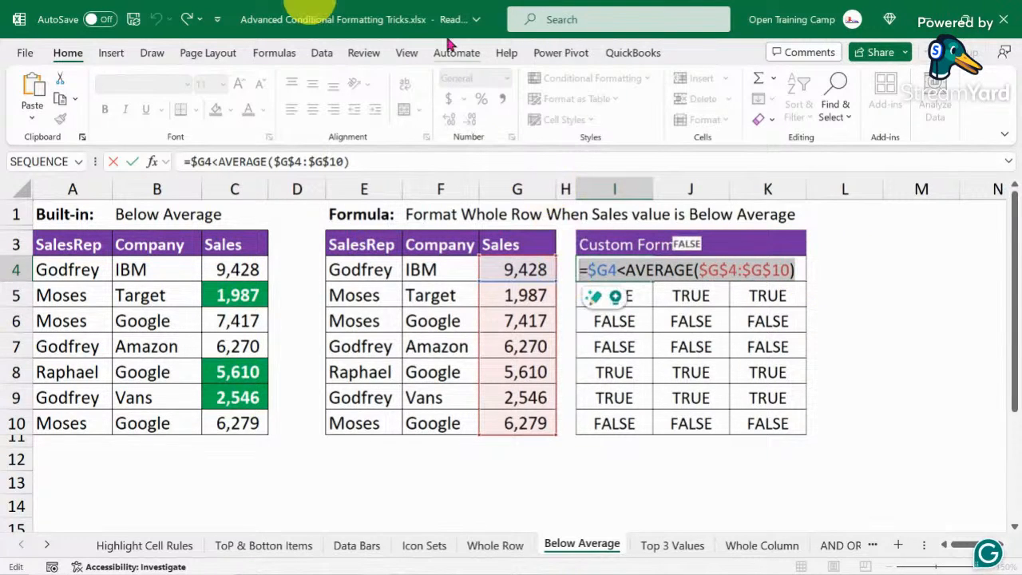
pyautogui.click(112, 162)
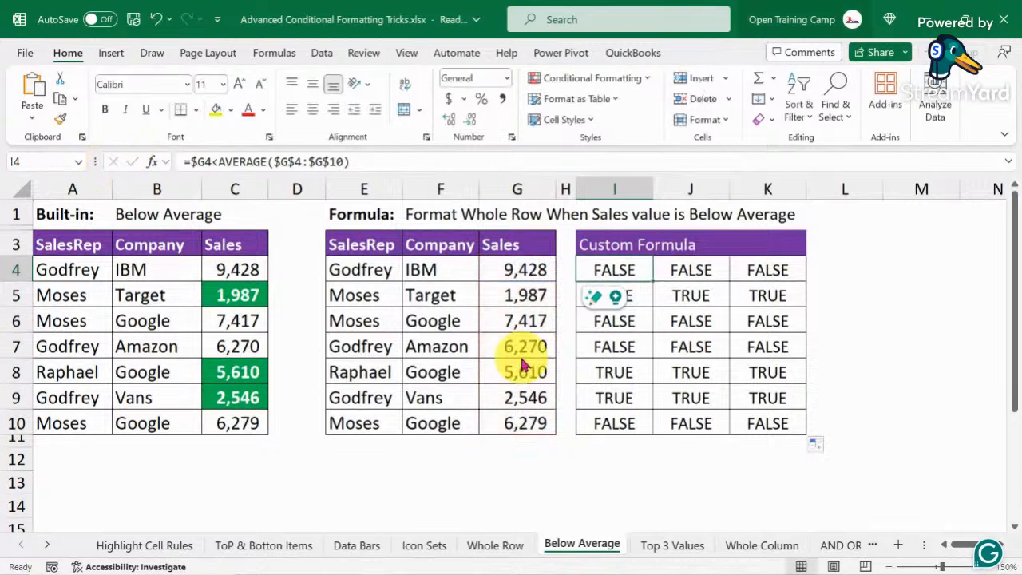
# Start a formula-based conditional formatting rule on E4:G10 using =$G4<AVERAGE($G$4:$G$10)
pyautogui.moveTo(337, 269); pyautogui.dragTo(548, 422)
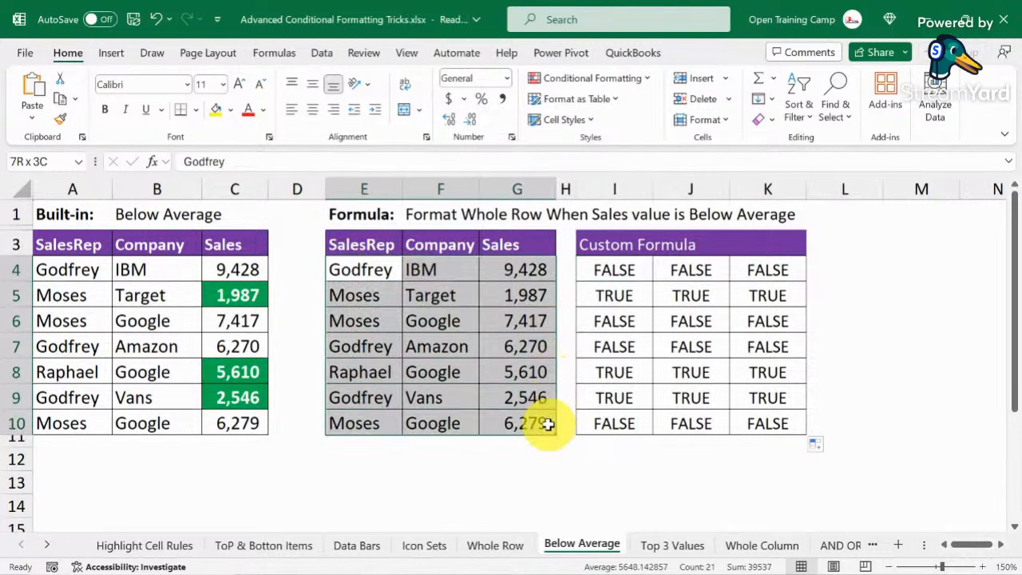
pyautogui.click(616, 79)
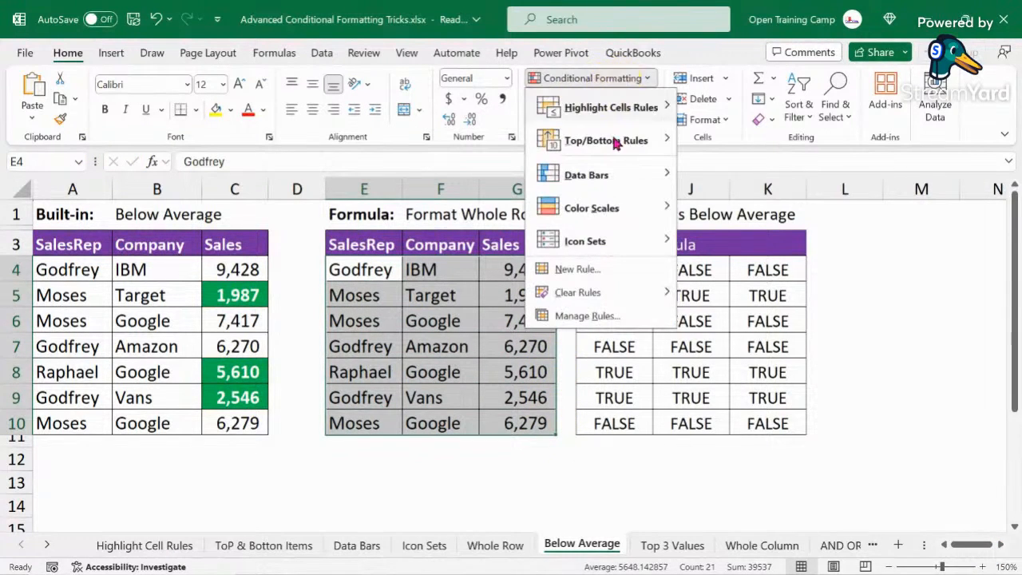
pyautogui.click(582, 269)
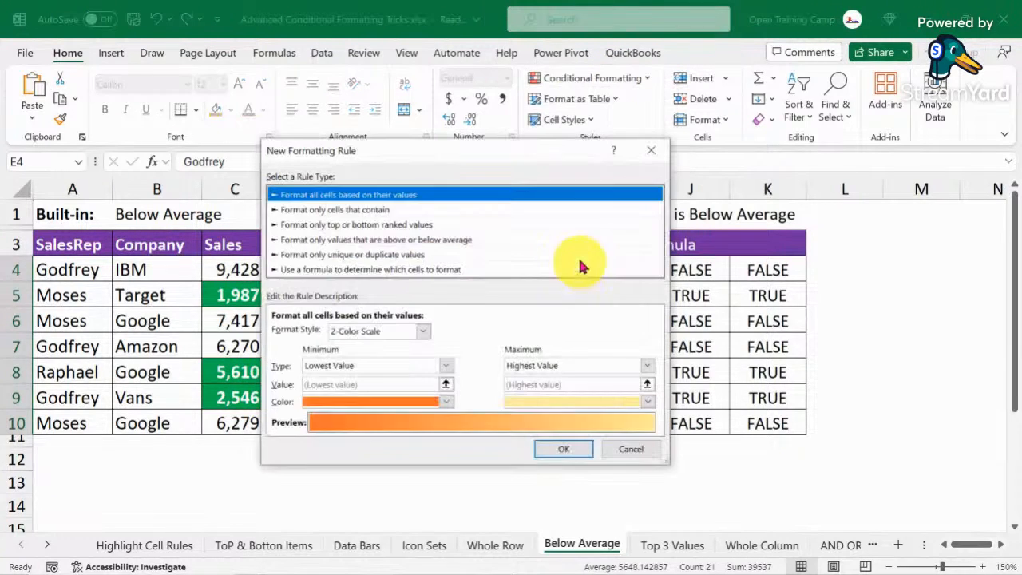
pyautogui.click(335, 270)
pyautogui.click(287, 331)
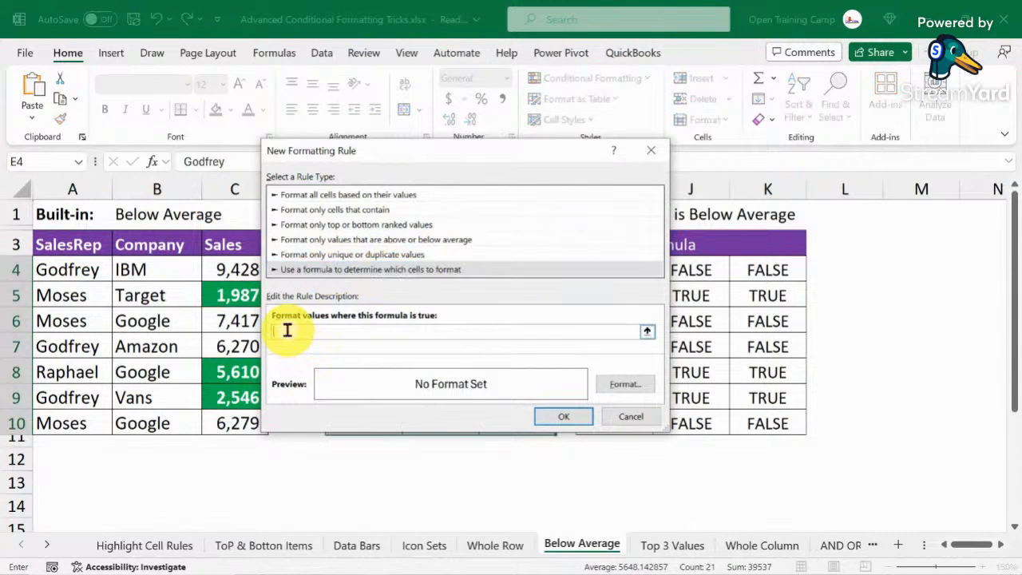
pyautogui.write('=$C4<AVERAGE($C$4:$C$10)')
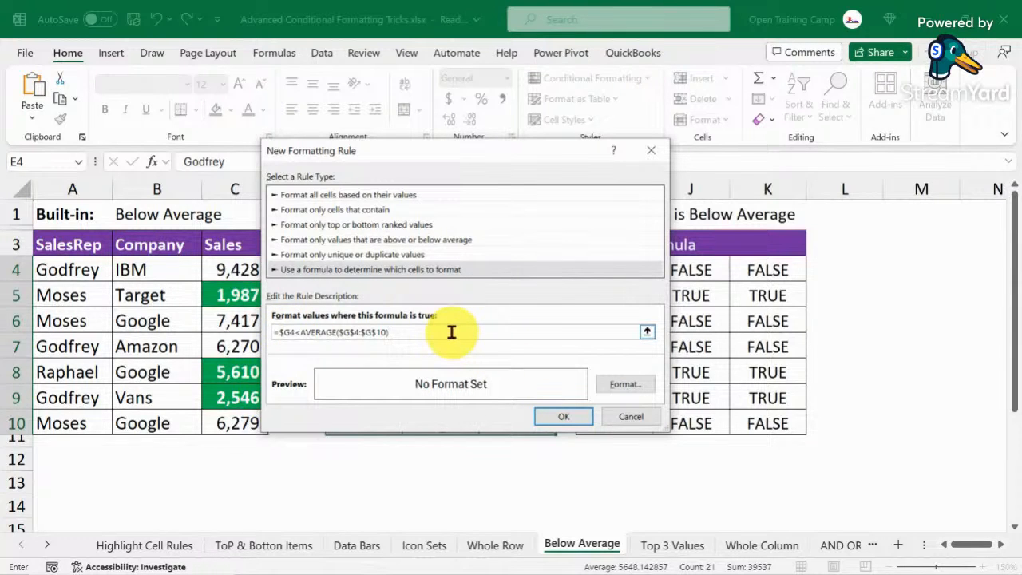
# Give the below-average rule a green fill with white bold text and apply it to the table
pyautogui.click(625, 384)
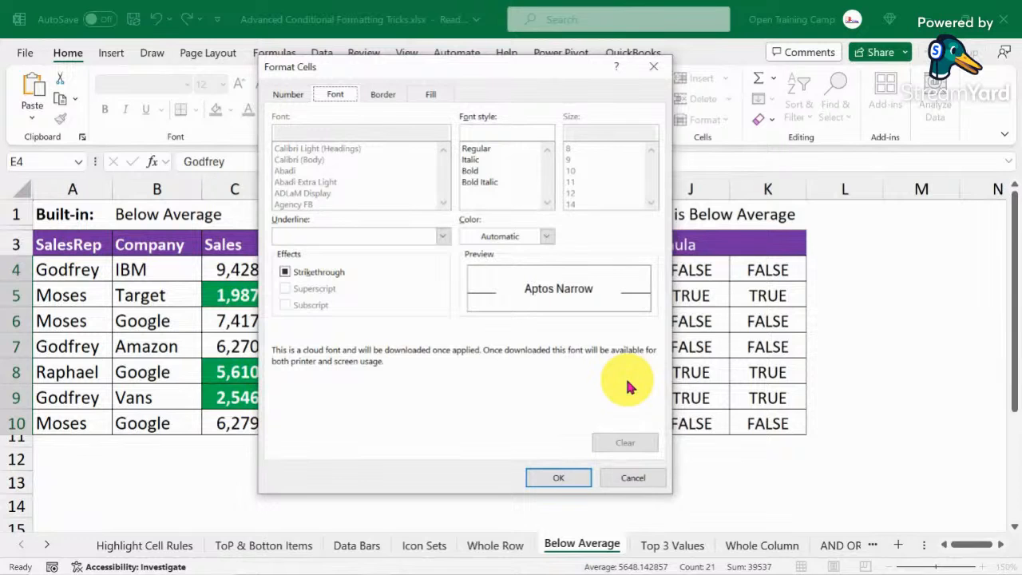
pyautogui.click(431, 95)
pyautogui.click(358, 243)
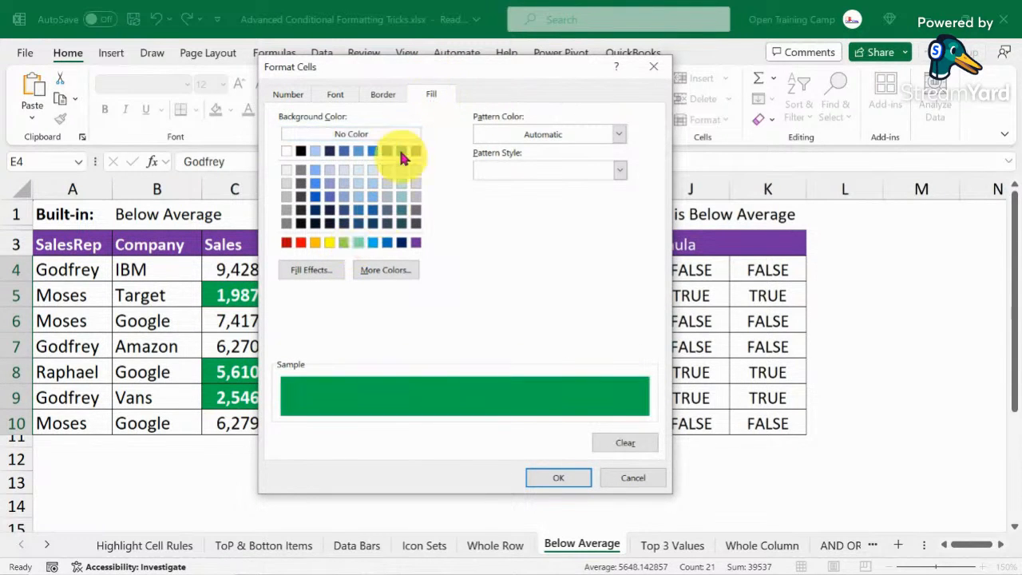
pyautogui.click(335, 94)
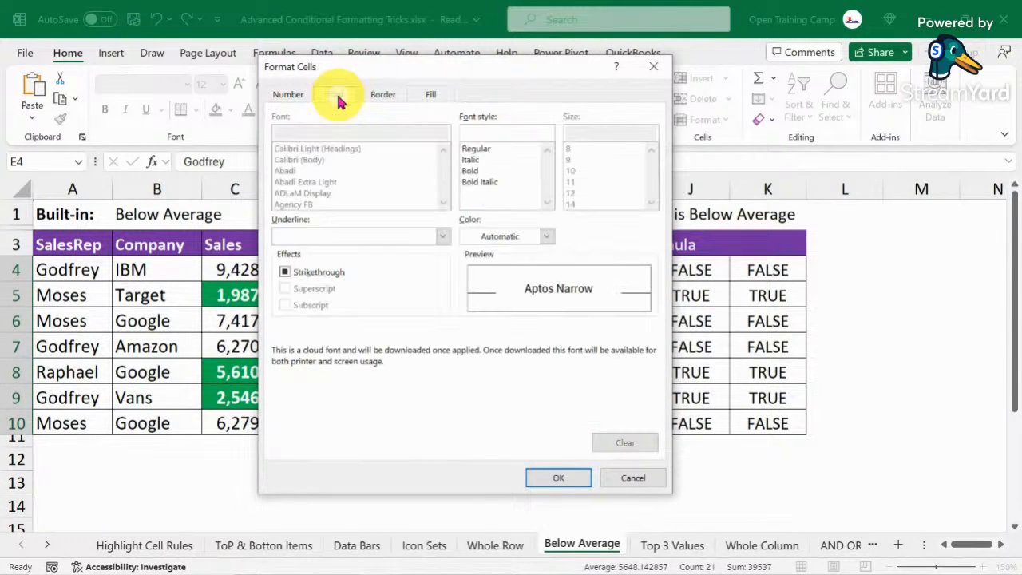
pyautogui.click(548, 237)
pyautogui.click(479, 301)
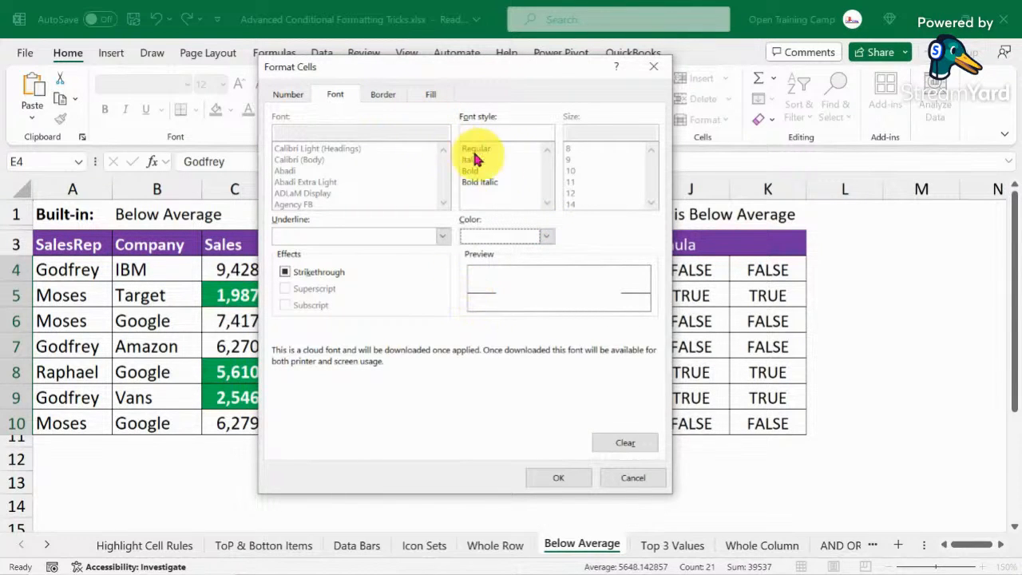
pyautogui.click(477, 171)
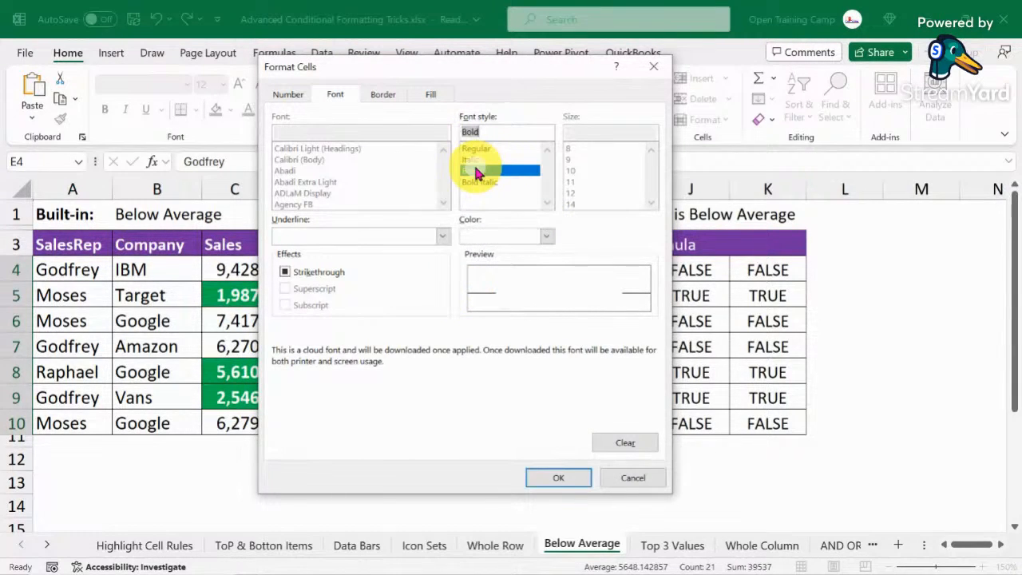
pyautogui.click(558, 478)
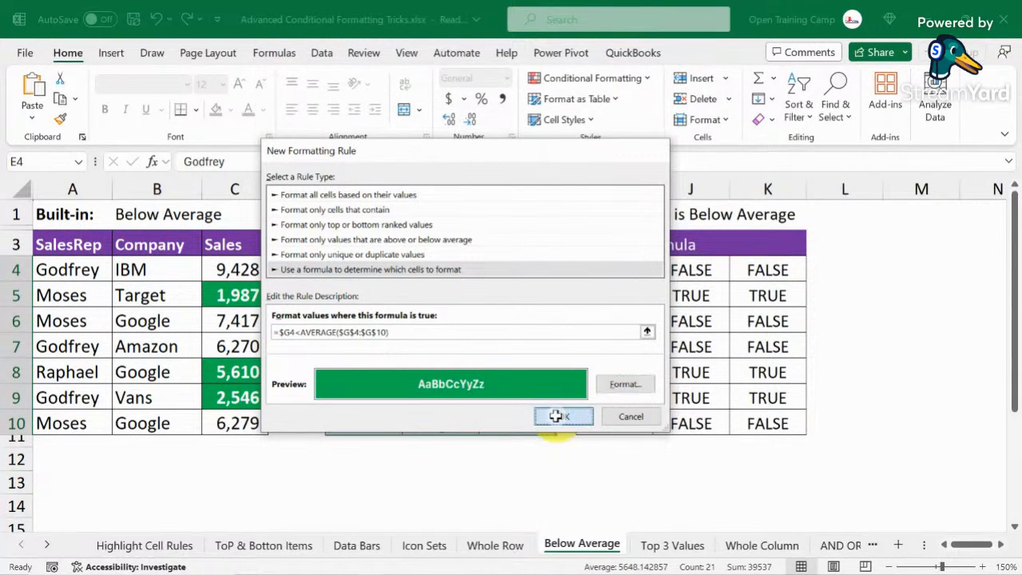
pyautogui.click(562, 418)
pyautogui.click(411, 402)
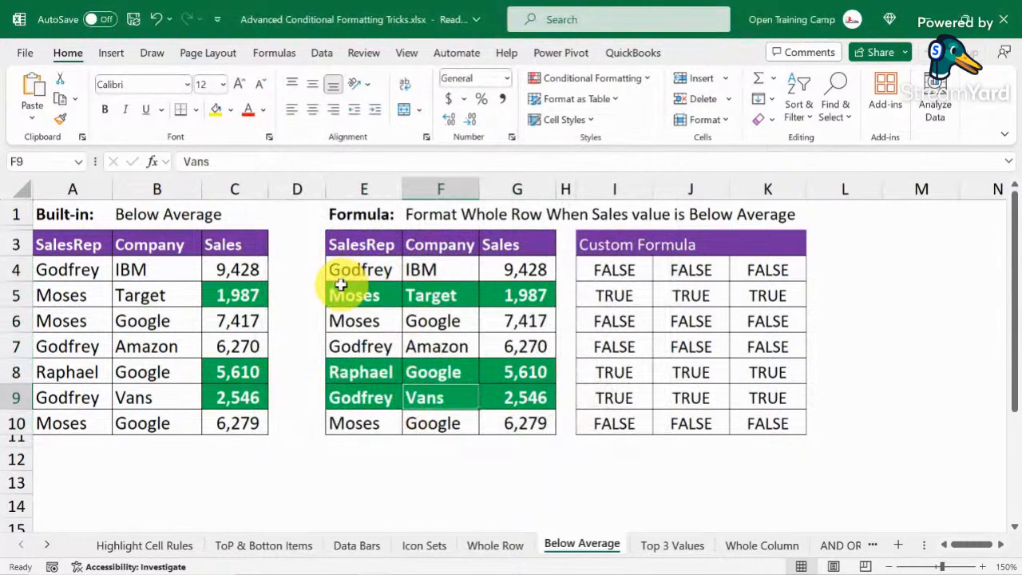
# Compare the highlighted whole rows with the built-in Below Average table and the Custom Formula grid
pyautogui.moveTo(336, 295); pyautogui.dragTo(512, 295)
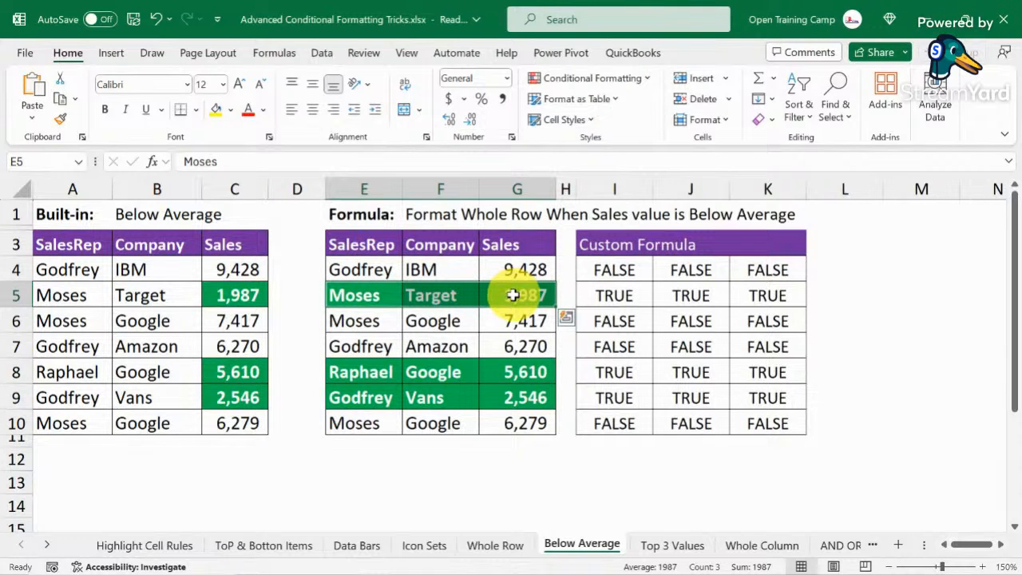
pyautogui.moveTo(64, 211); pyautogui.dragTo(270, 425)
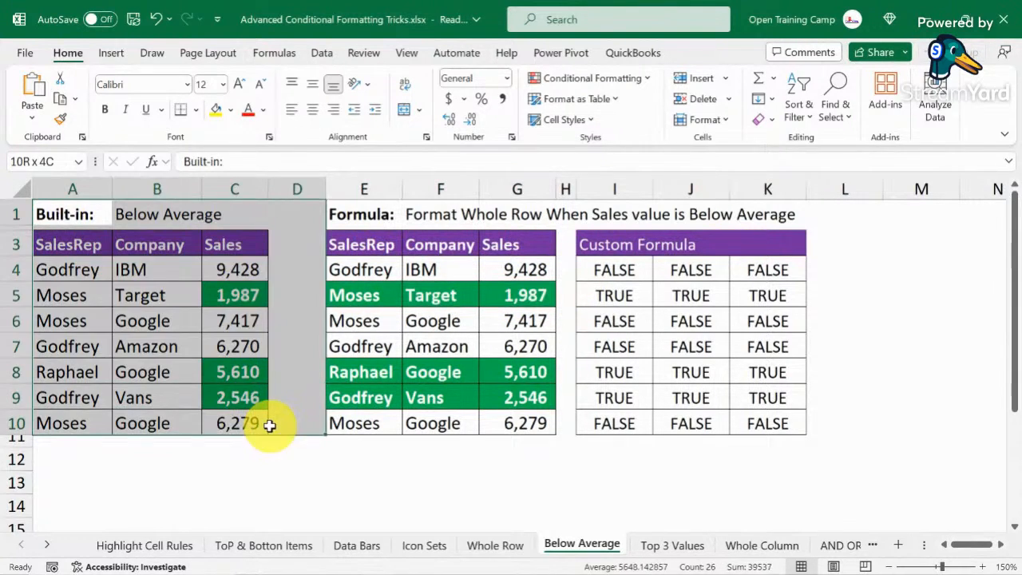
pyautogui.moveTo(593, 236); pyautogui.dragTo(765, 423)
pyautogui.click(894, 264)
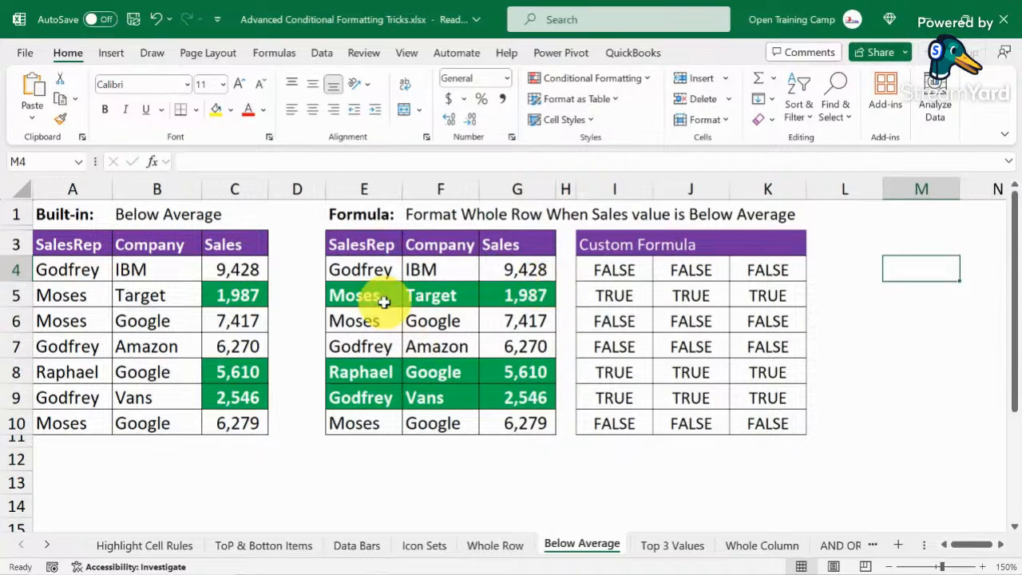
pyautogui.click(344, 292)
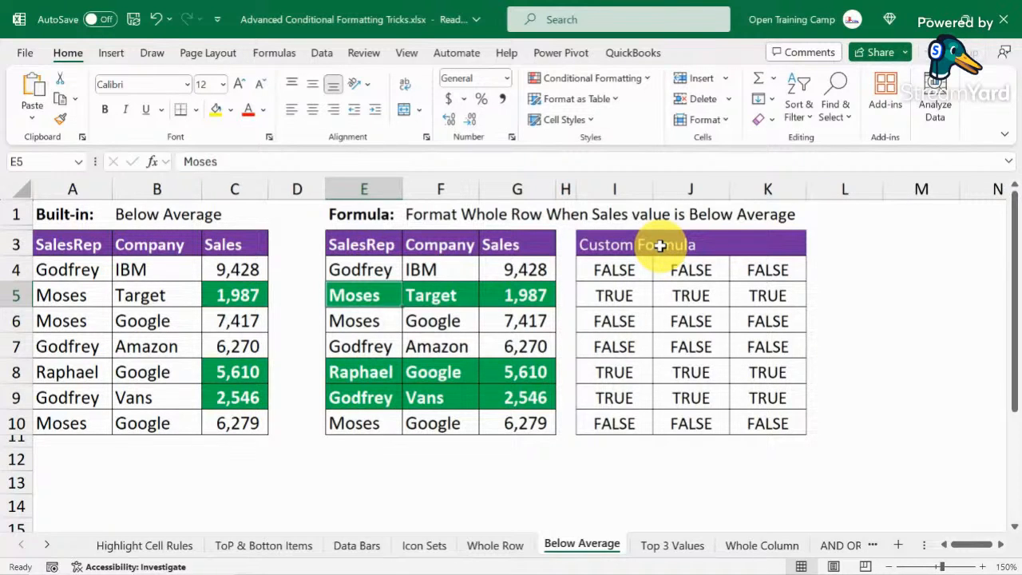
pyautogui.click(714, 275)
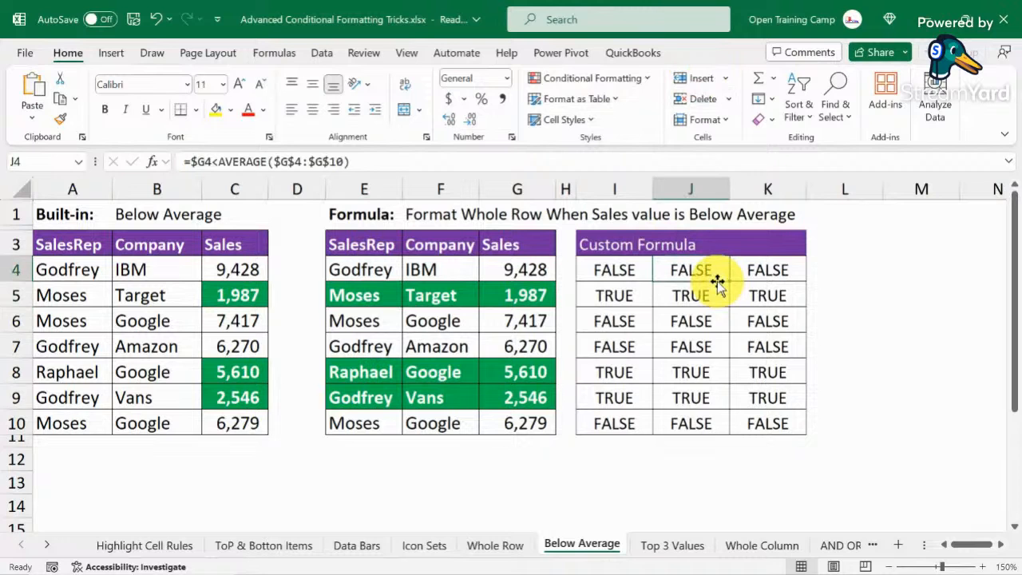
# Switch to the Top 3 Values sheet and examine its empty helper grid and the formula table's first row
pyautogui.click(670, 543)
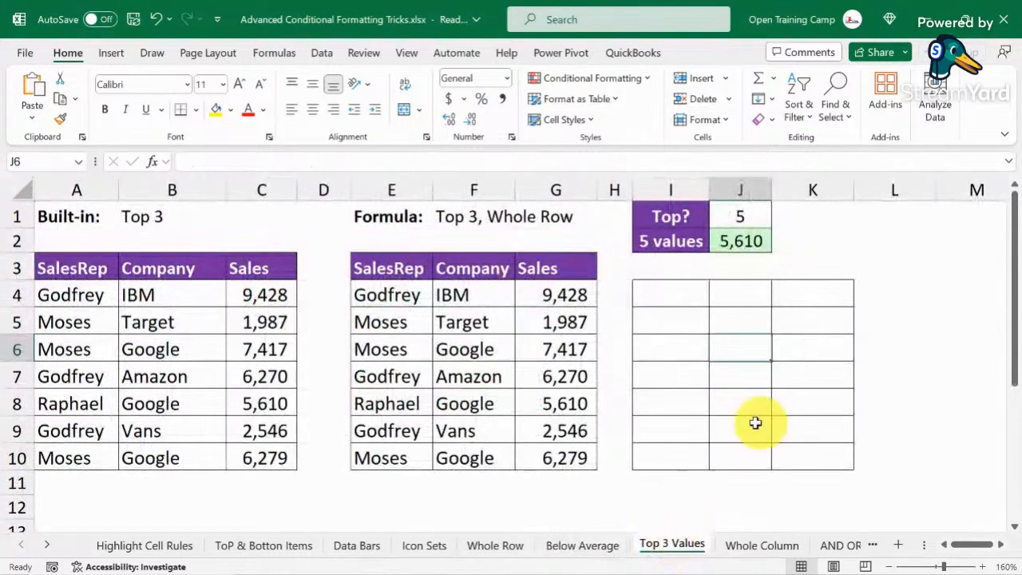
pyautogui.click(900, 316)
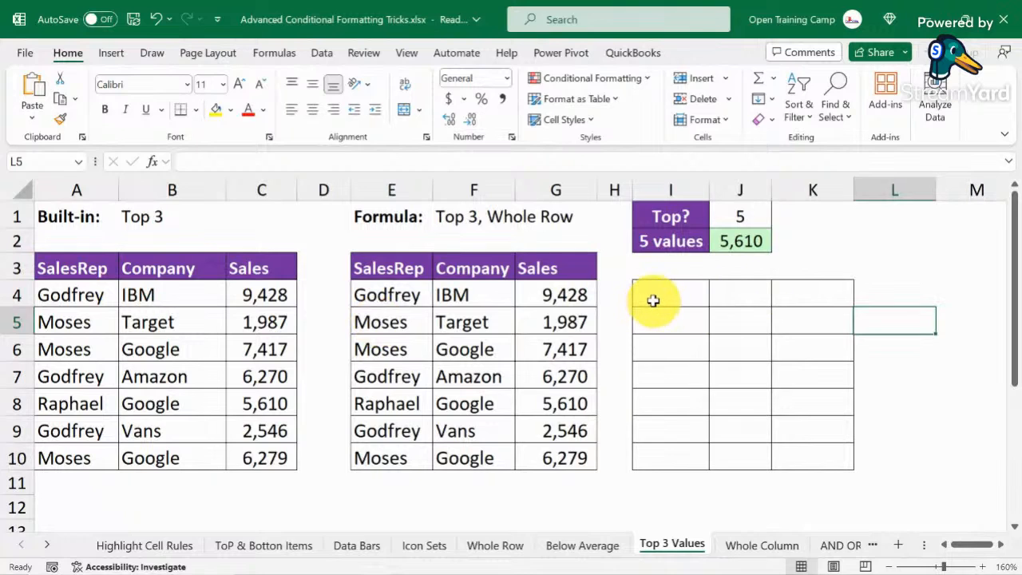
pyautogui.moveTo(650, 298); pyautogui.dragTo(816, 297)
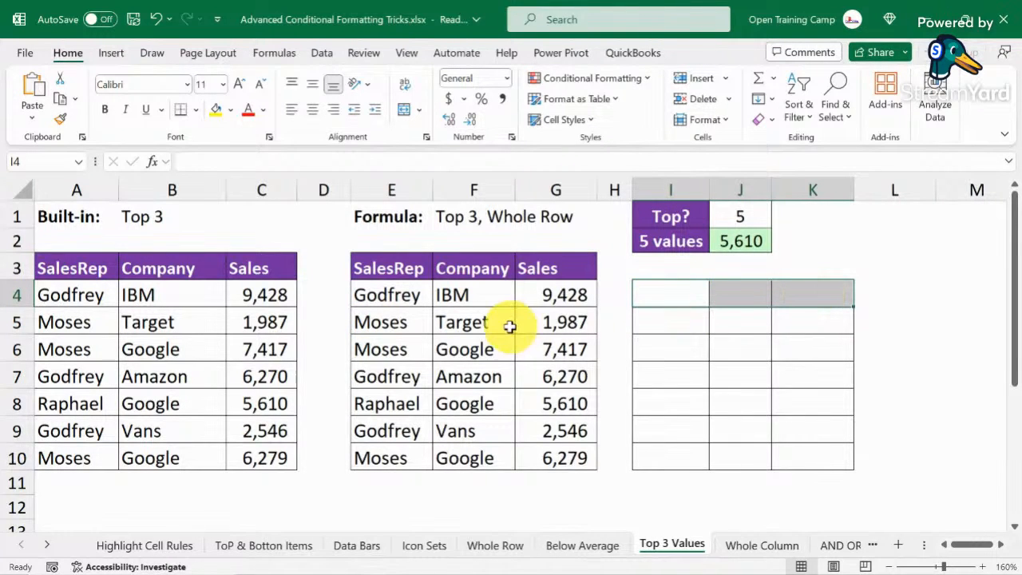
pyautogui.moveTo(367, 297); pyautogui.dragTo(569, 298)
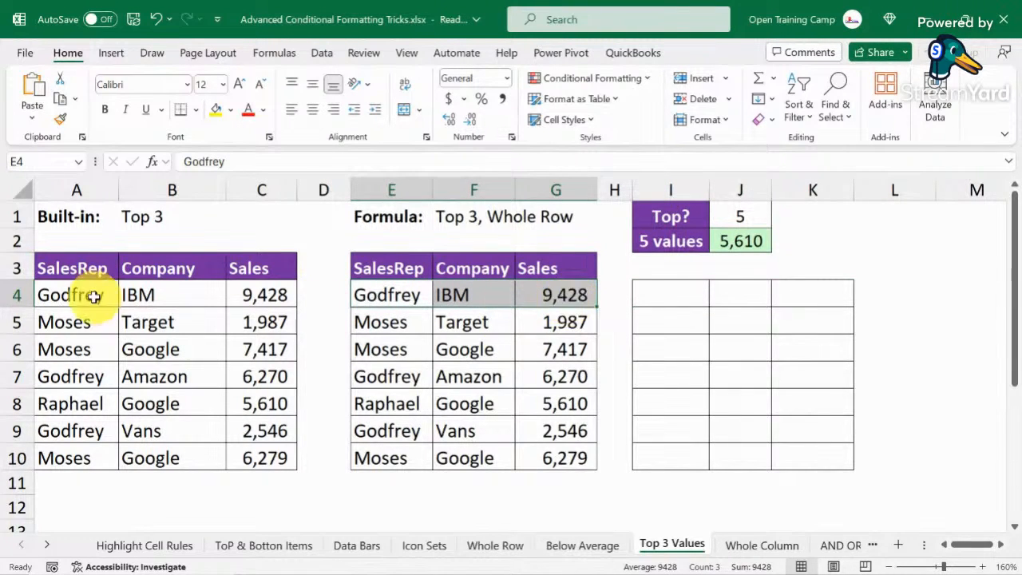
# Start a built-in Top 10 Items conditional formatting rule on A4:C10 and set the rank to 3
pyautogui.click(63, 296)
pyautogui.moveTo(62, 297); pyautogui.dragTo(269, 456)
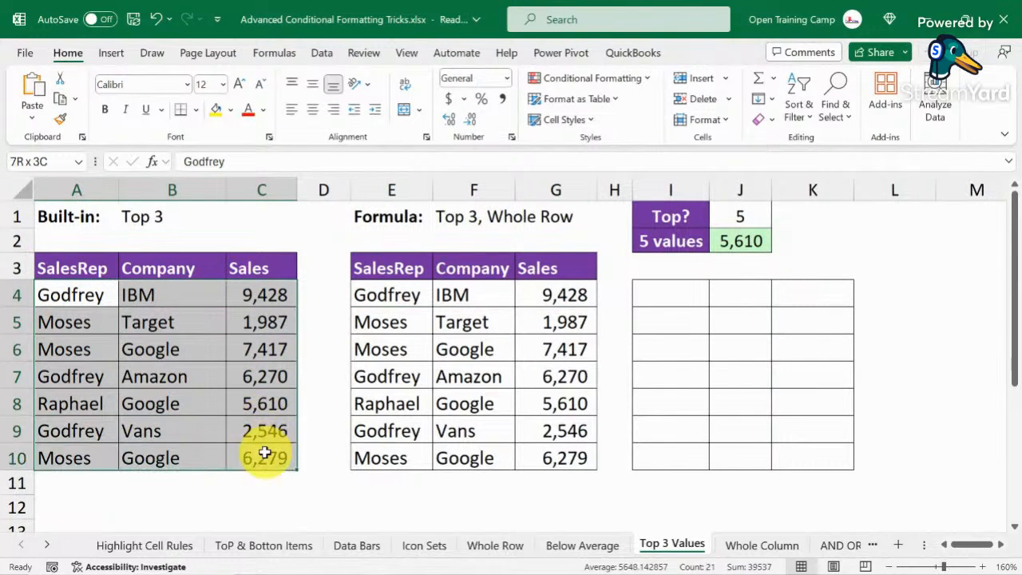
pyautogui.click(588, 78)
pyautogui.moveTo(607, 109)
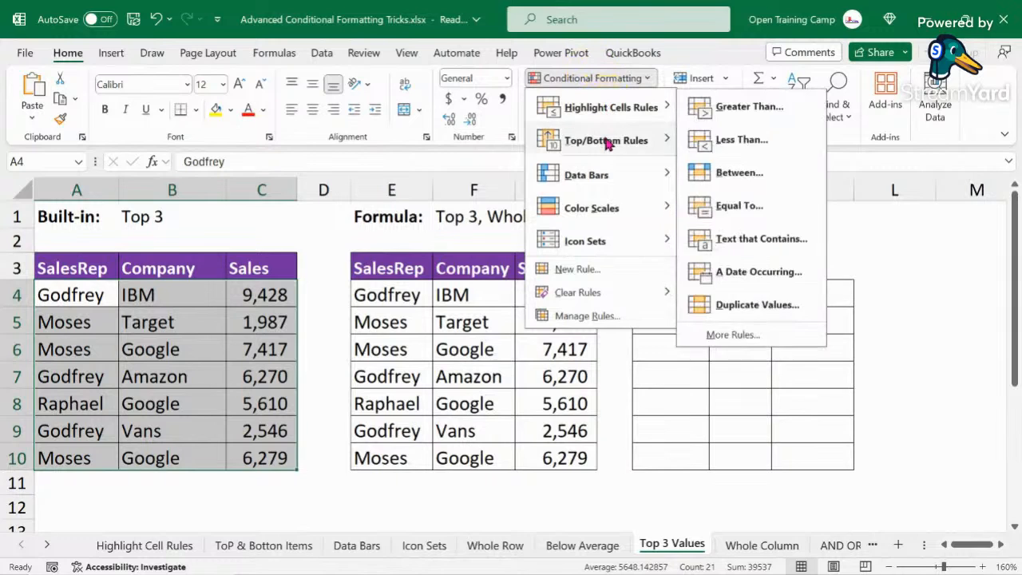
pyautogui.moveTo(607, 142)
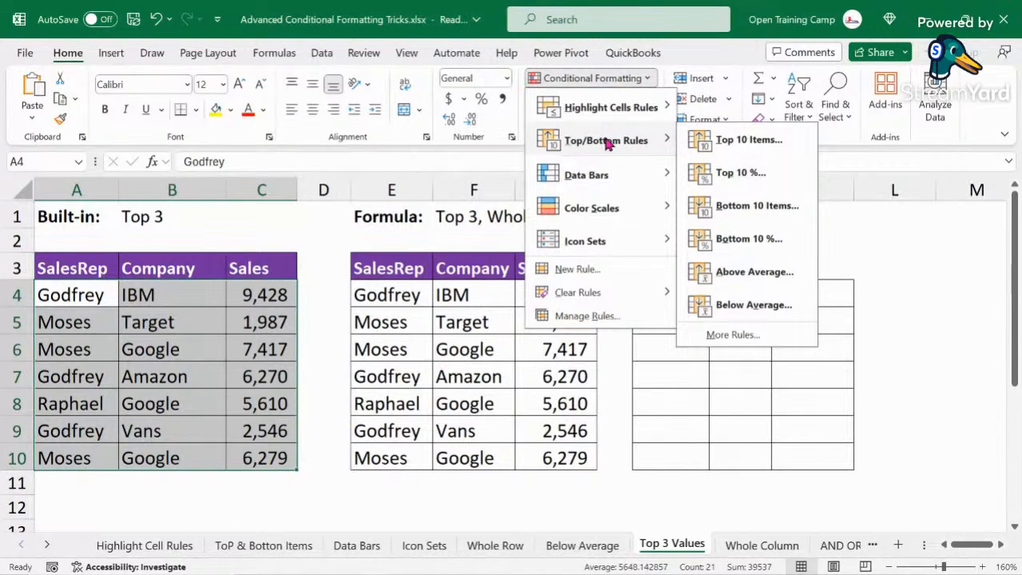
pyautogui.click(749, 140)
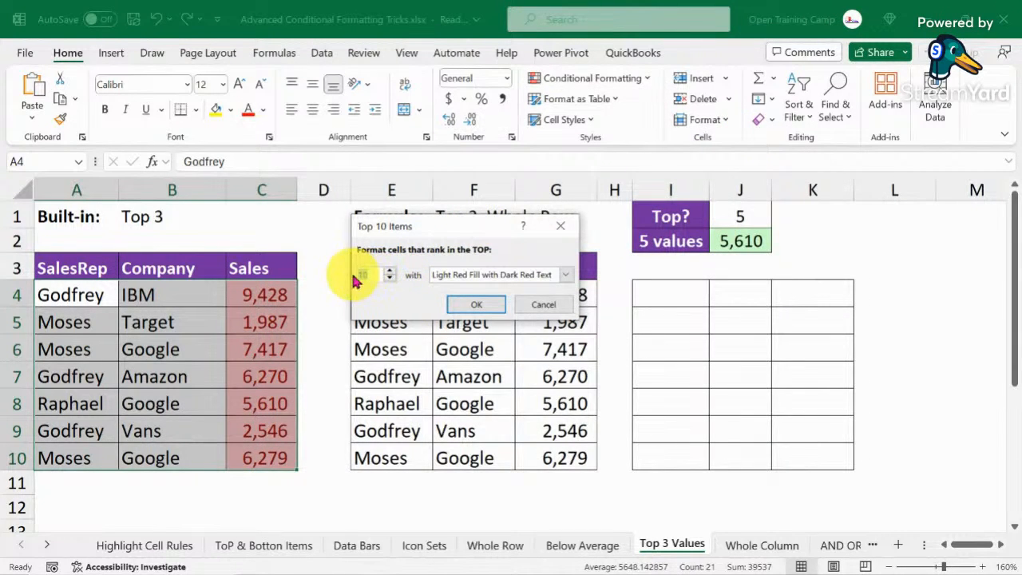
pyautogui.write('3')
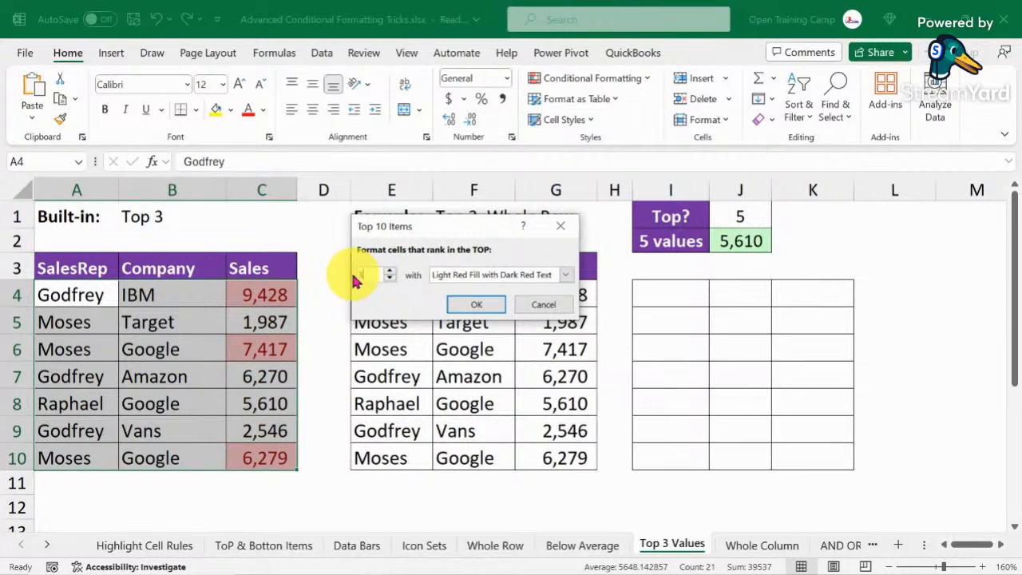
# Give the top 3 rule a custom format with green fill and white bold text, and apply it
pyautogui.click(565, 275)
pyautogui.click(465, 358)
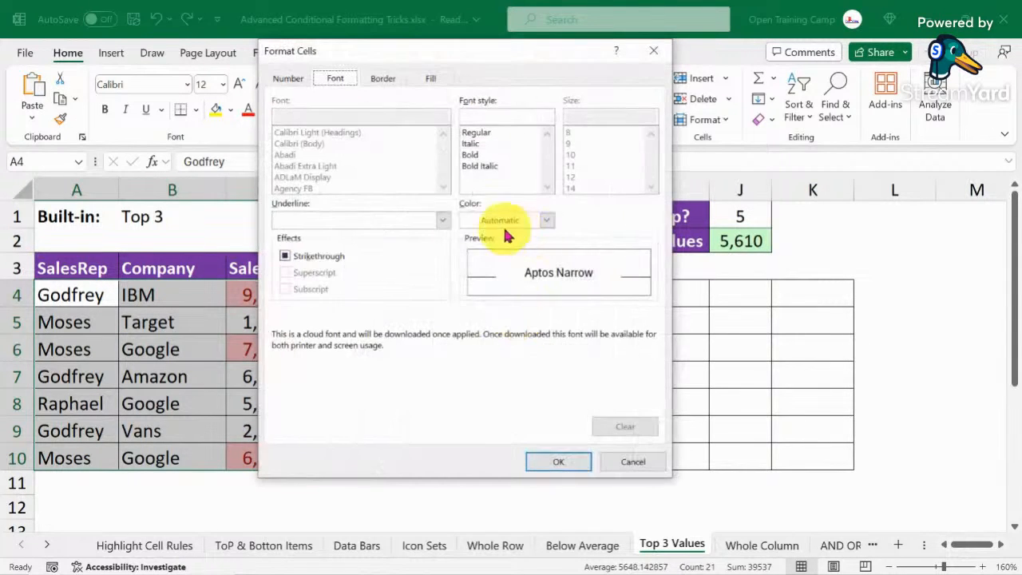
pyautogui.click(429, 77)
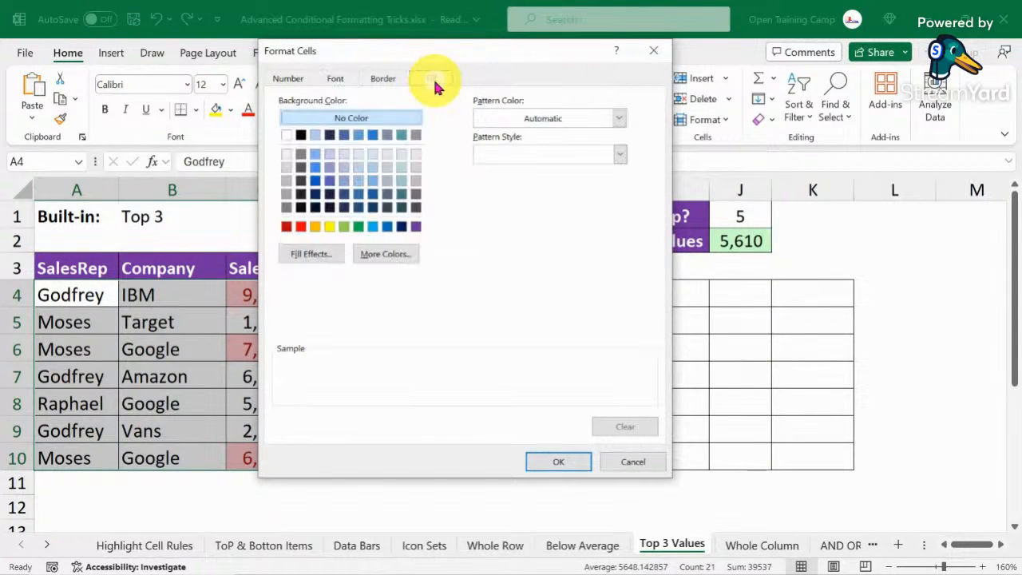
pyautogui.click(358, 227)
pyautogui.click(335, 78)
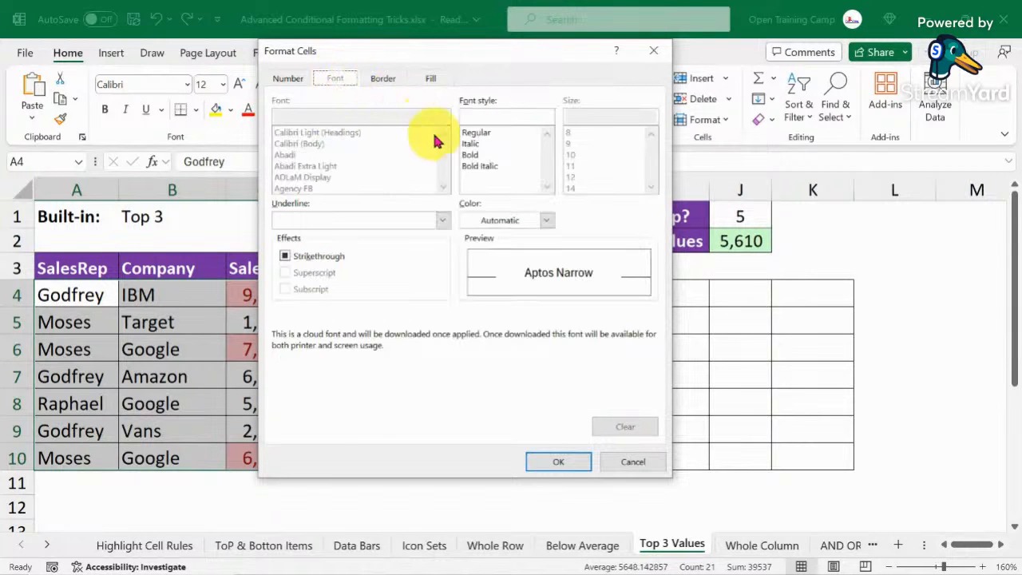
pyautogui.click(549, 225)
pyautogui.click(468, 285)
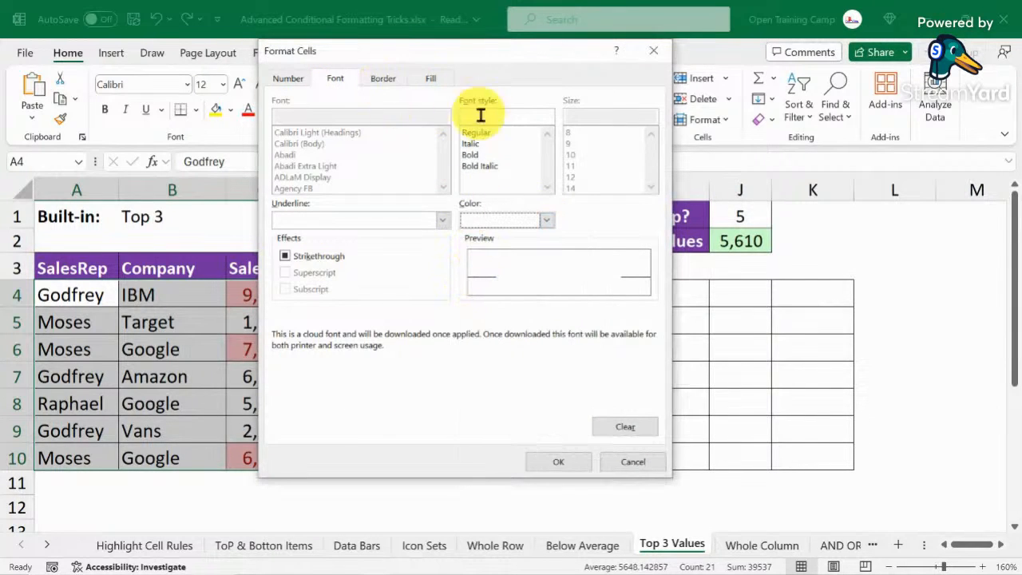
pyautogui.click(471, 154)
pyautogui.click(553, 464)
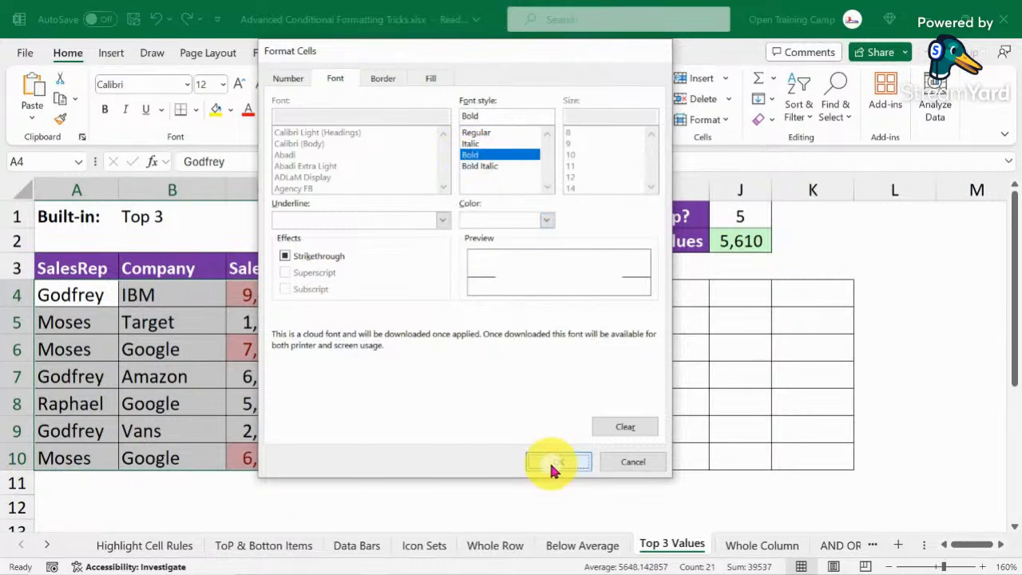
pyautogui.click(474, 303)
pyautogui.click(131, 346)
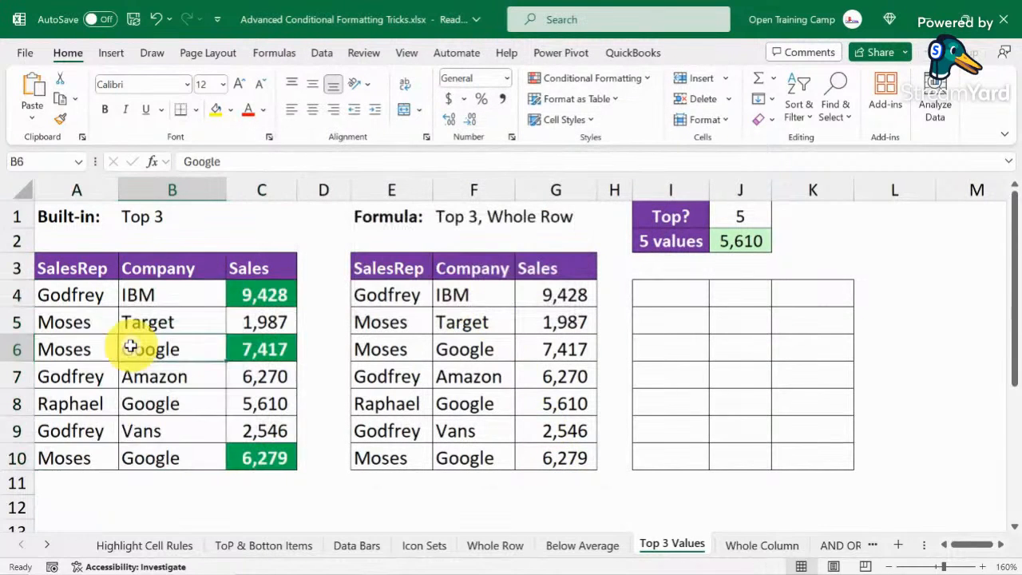
# Examine which cells the built-in top 3 rule highlights in the Sales column compared with the whole first row
pyautogui.moveTo(69, 268); pyautogui.dragTo(248, 455)
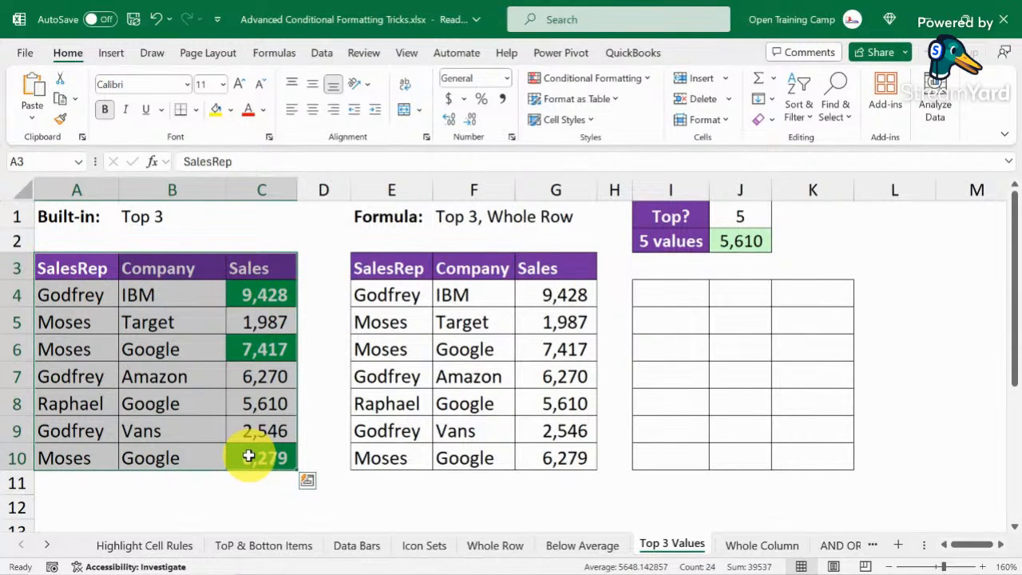
pyautogui.moveTo(264, 295); pyautogui.dragTo(266, 461)
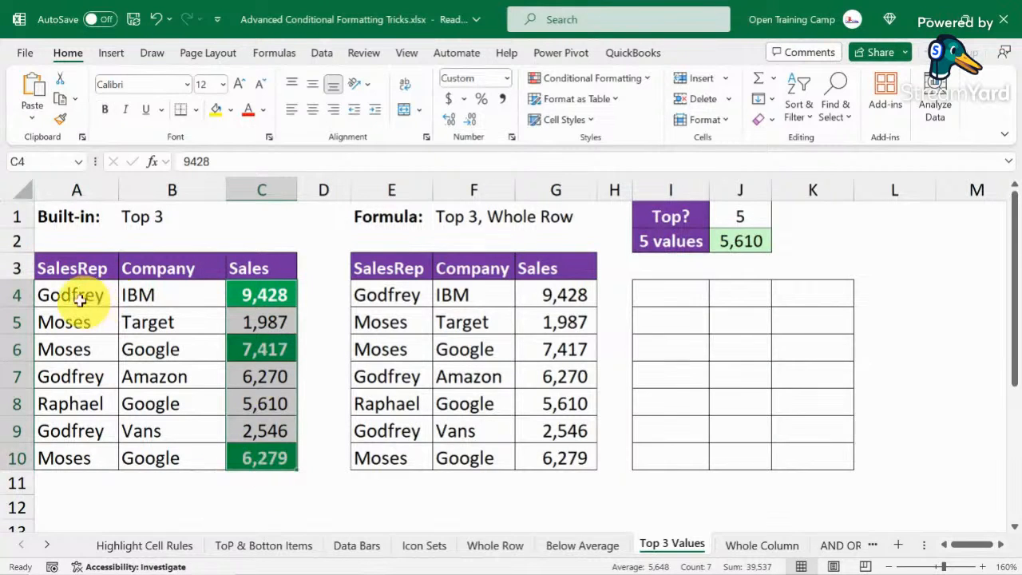
pyautogui.moveTo(42, 295); pyautogui.dragTo(285, 293)
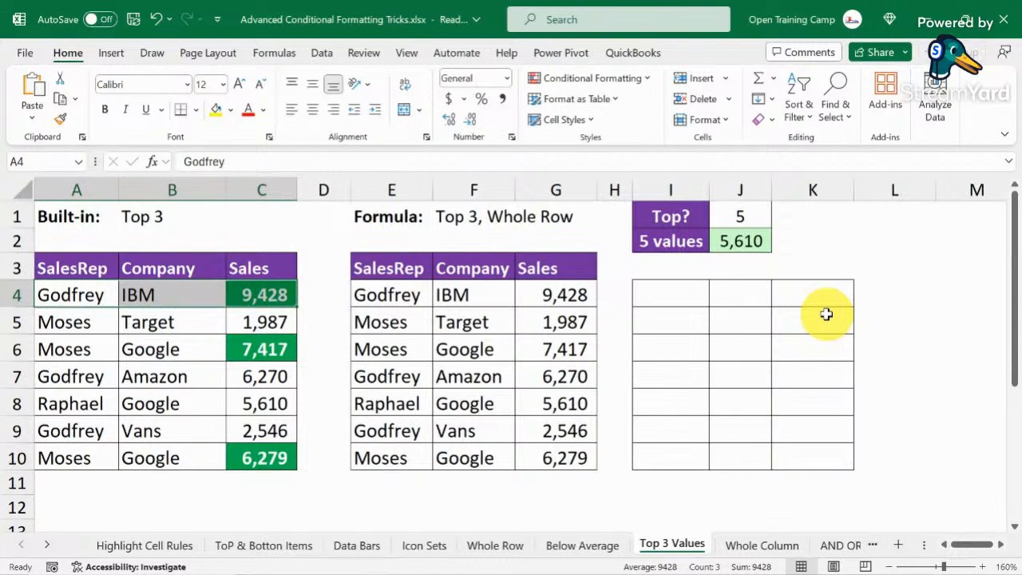
# Start a formula in I4 testing whether the first Sales value, column-locked as $G4, is greater than or equal to a threshold
pyautogui.click(856, 257)
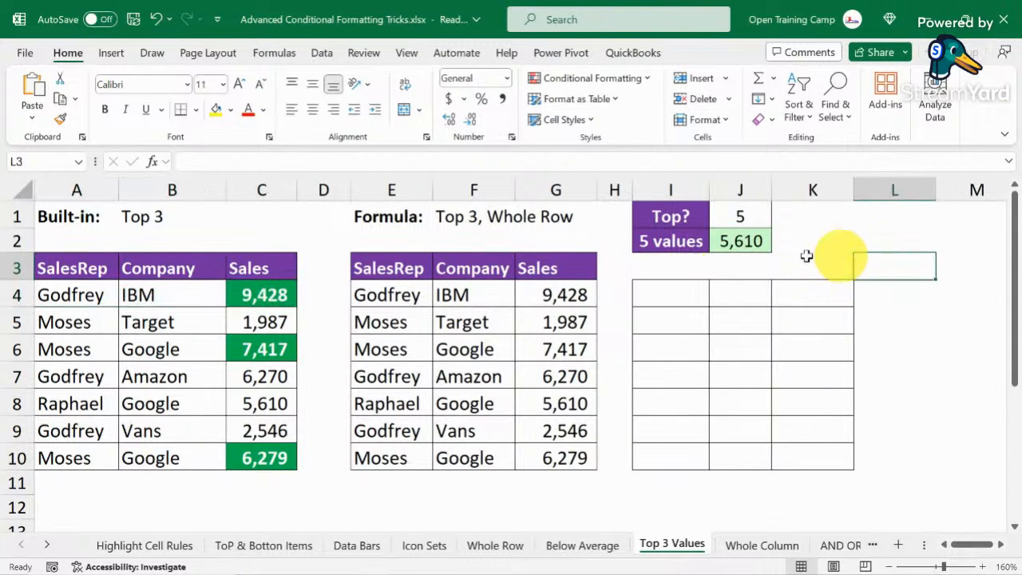
pyautogui.click(554, 295)
pyautogui.moveTo(554, 320); pyautogui.dragTo(545, 458)
pyautogui.moveTo(545, 457); pyautogui.dragTo(567, 457)
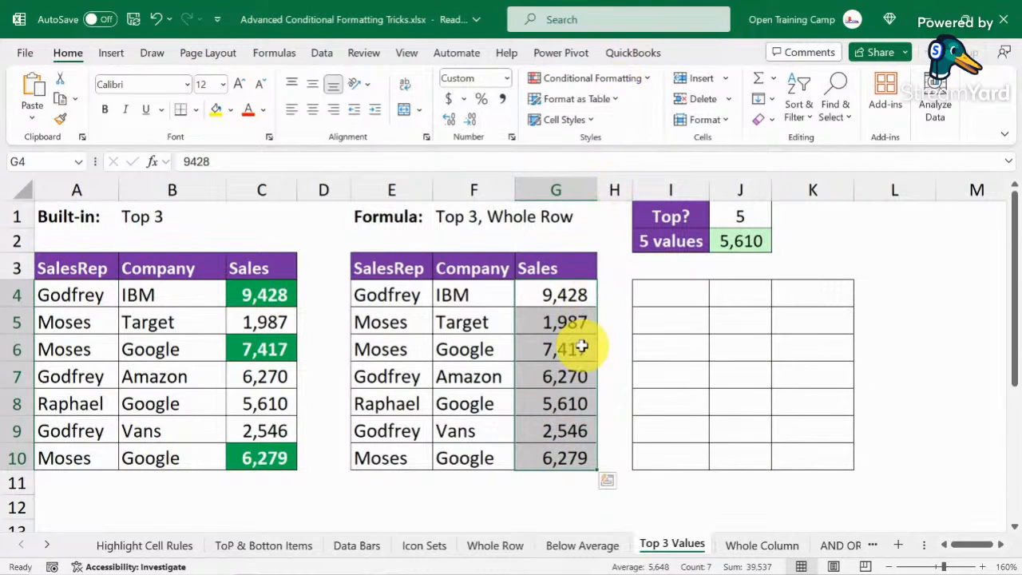
pyautogui.click(666, 291)
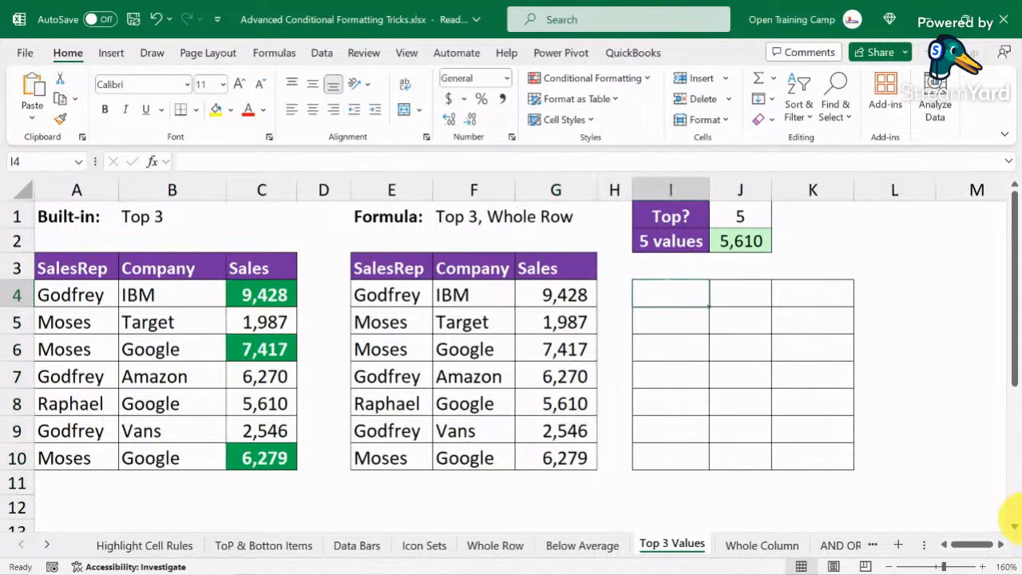
pyautogui.write('=')
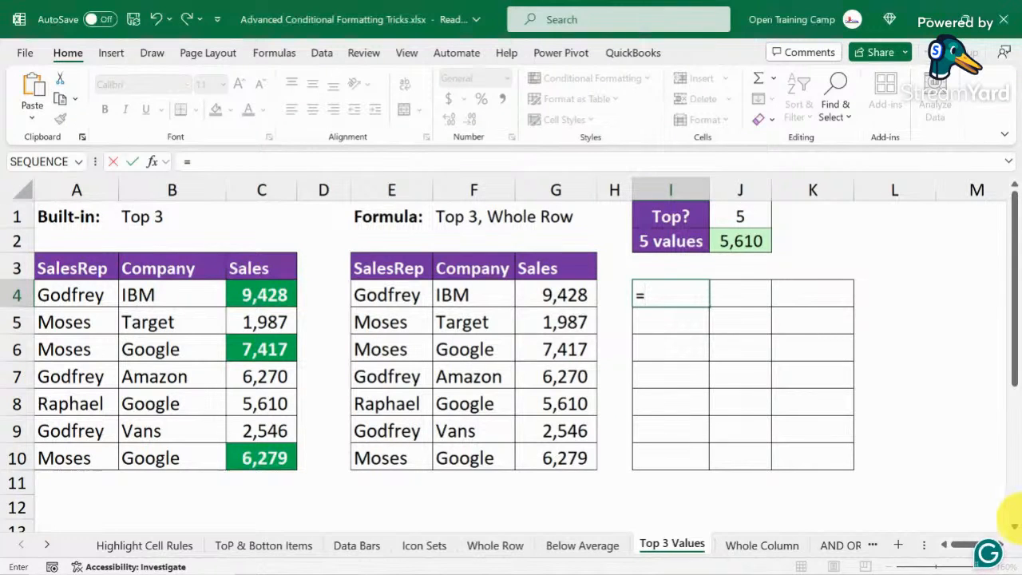
pyautogui.click(555, 293)
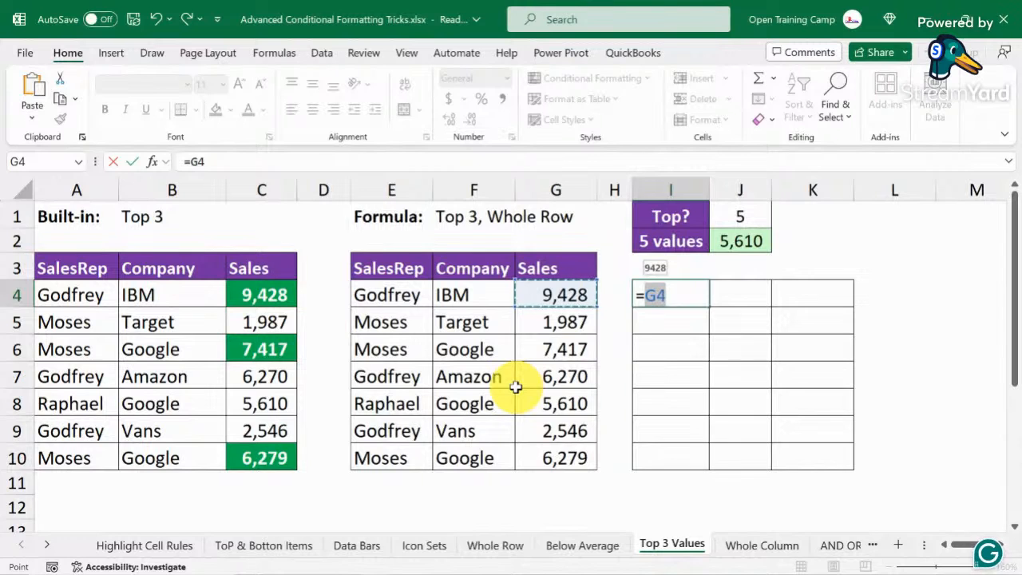
pyautogui.press('F4')
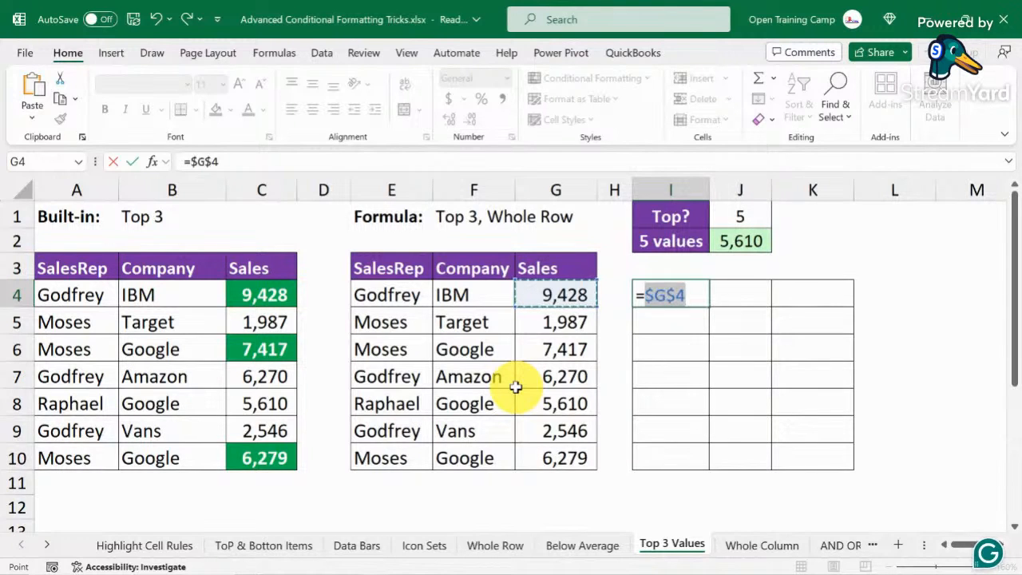
pyautogui.press('F4')
pyautogui.press('F4')
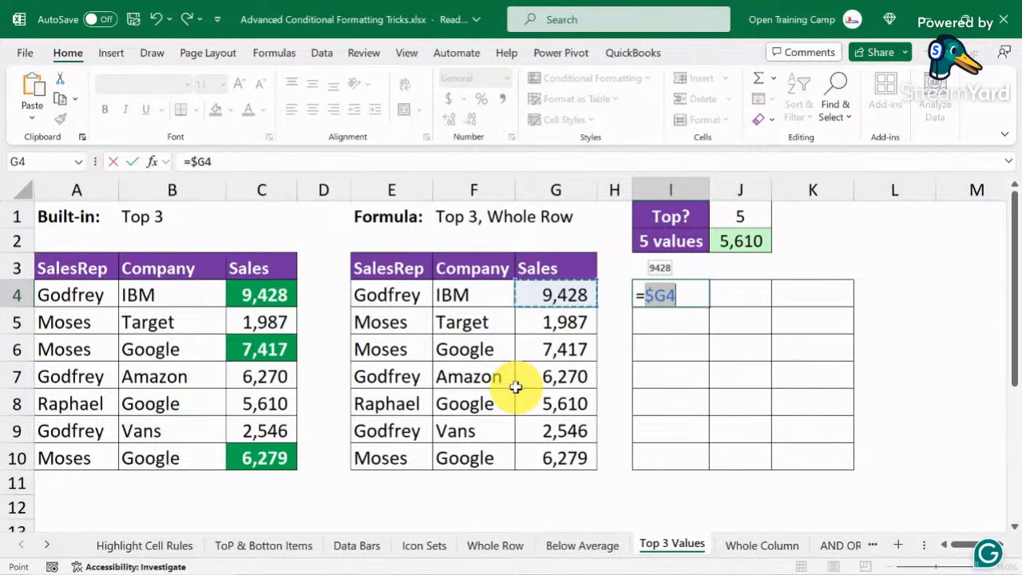
pyautogui.write('>=')
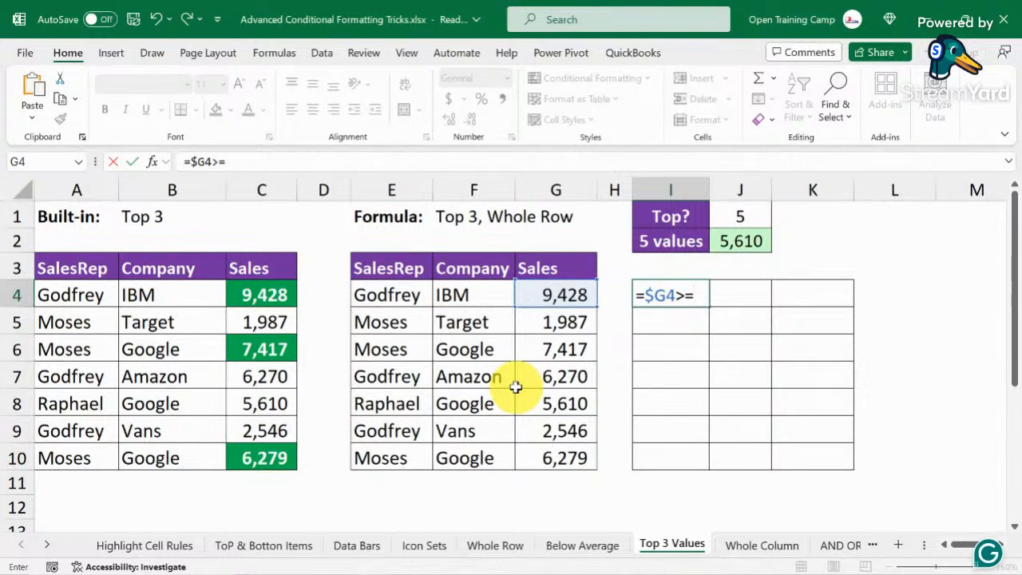
# Complete the I4 formula as =$G4>=LARGE($G$4:$G$10,5)
pyautogui.write('larg')
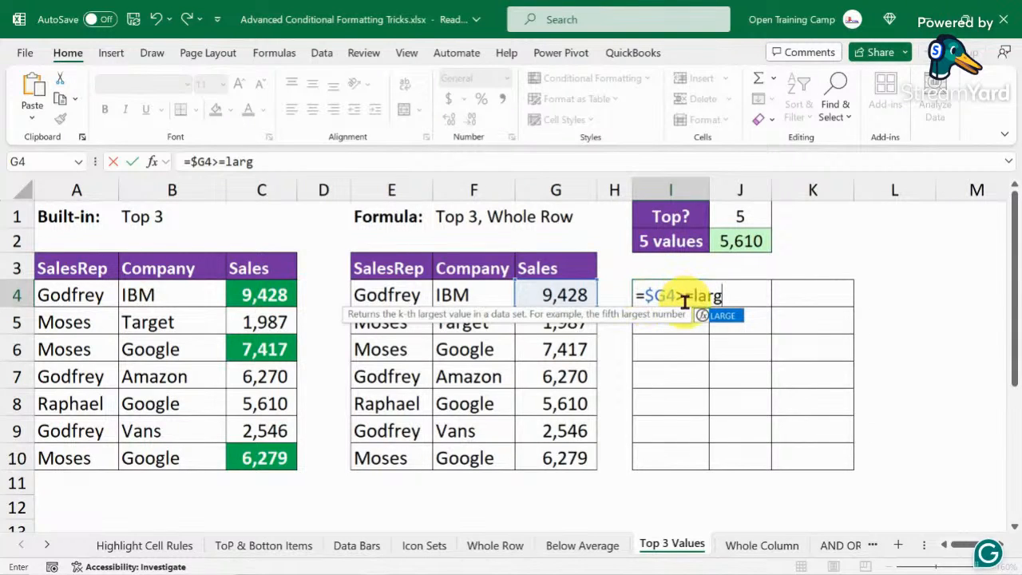
pyautogui.press('Tab')
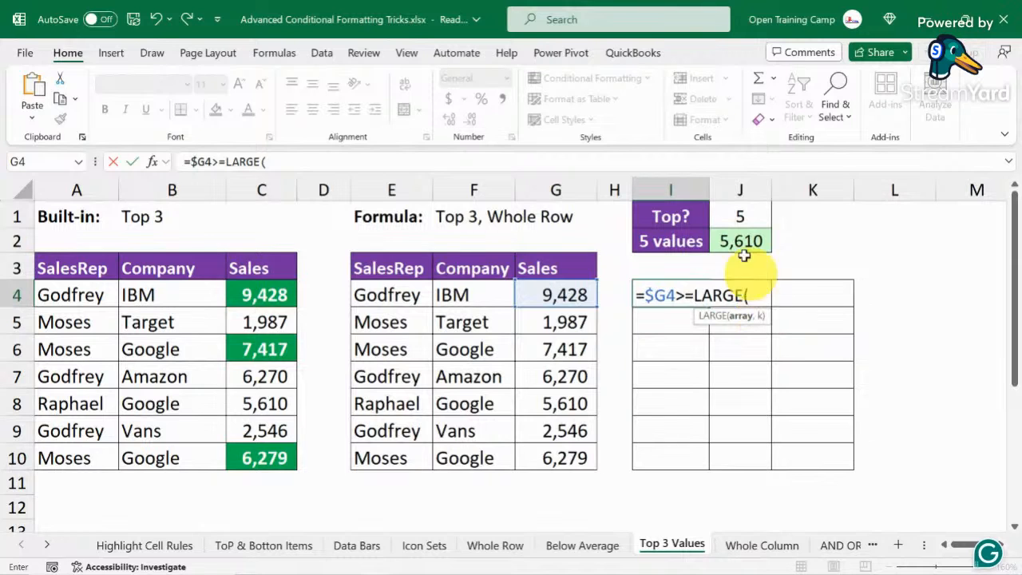
pyautogui.moveTo(567, 294); pyautogui.dragTo(562, 459)
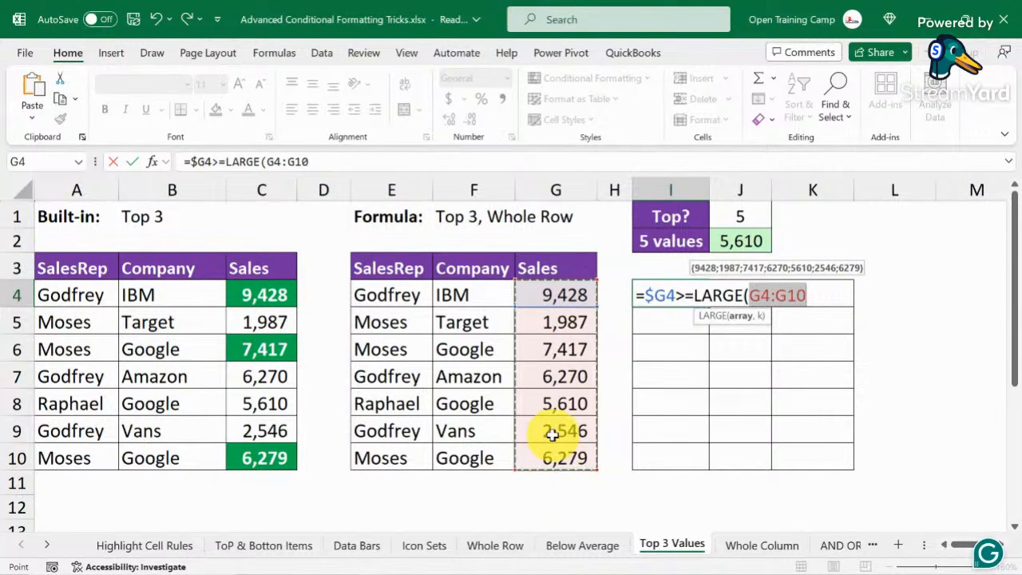
pyautogui.press('F4')
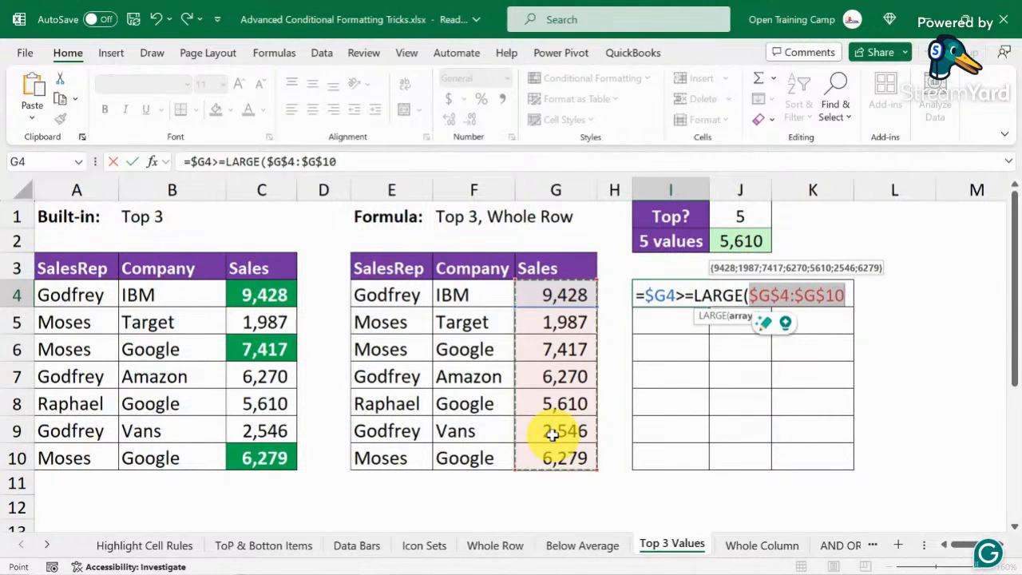
pyautogui.write(',')
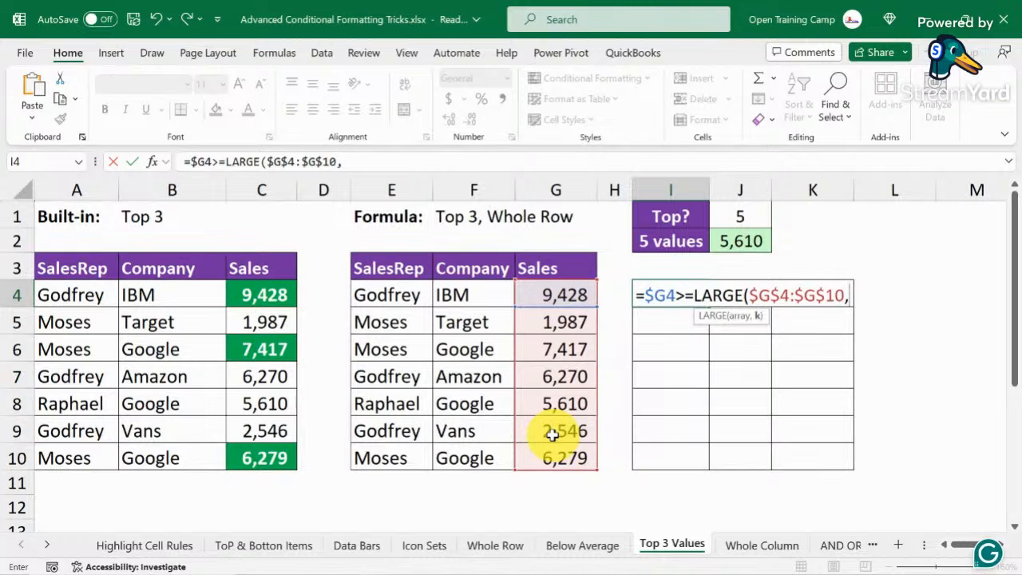
pyautogui.write('5')
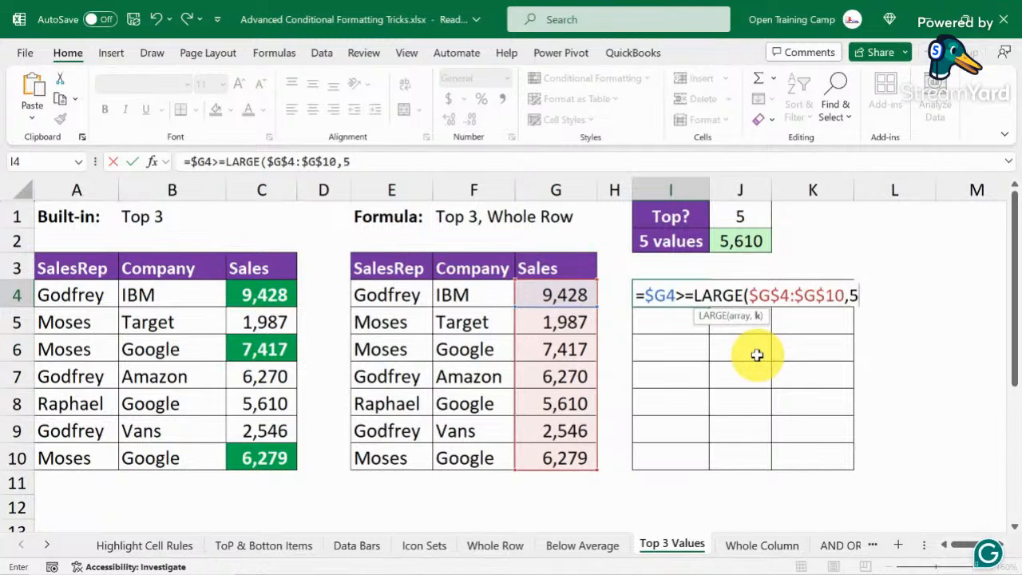
pyautogui.write(')')
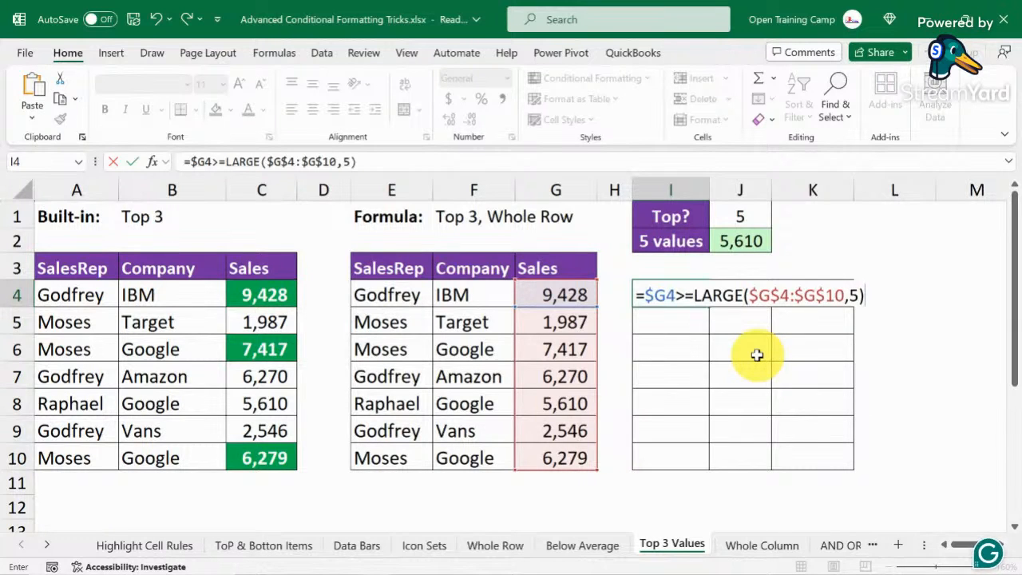
pyautogui.press('Return')
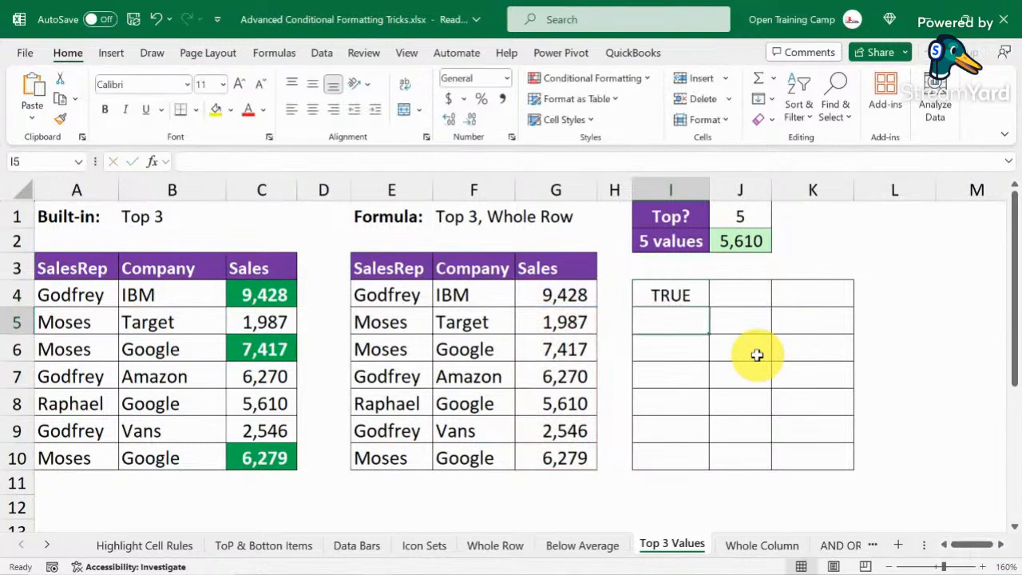
# Fill the I4 formula across I4:K10 and check the results for rows 5, 8 and 9 against the Sales column
pyautogui.click(662, 294)
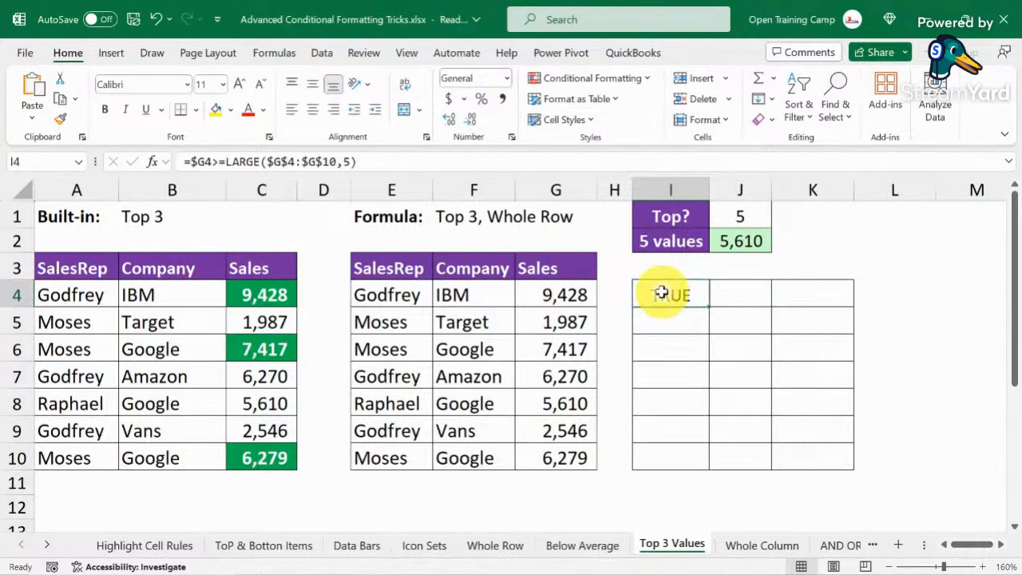
pyautogui.click(559, 294)
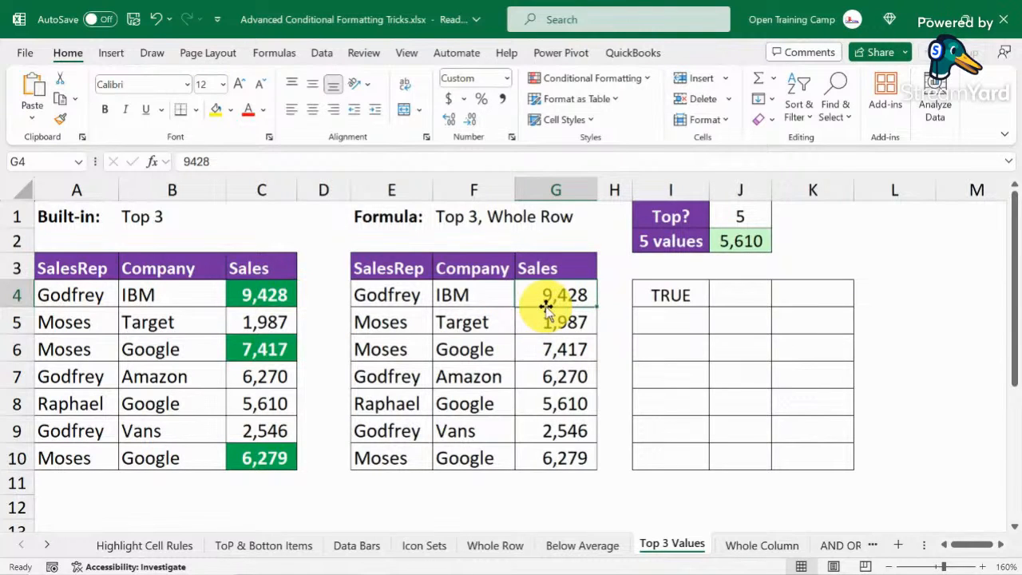
pyautogui.click(663, 294)
pyautogui.moveTo(708, 305); pyautogui.dragTo(849, 463)
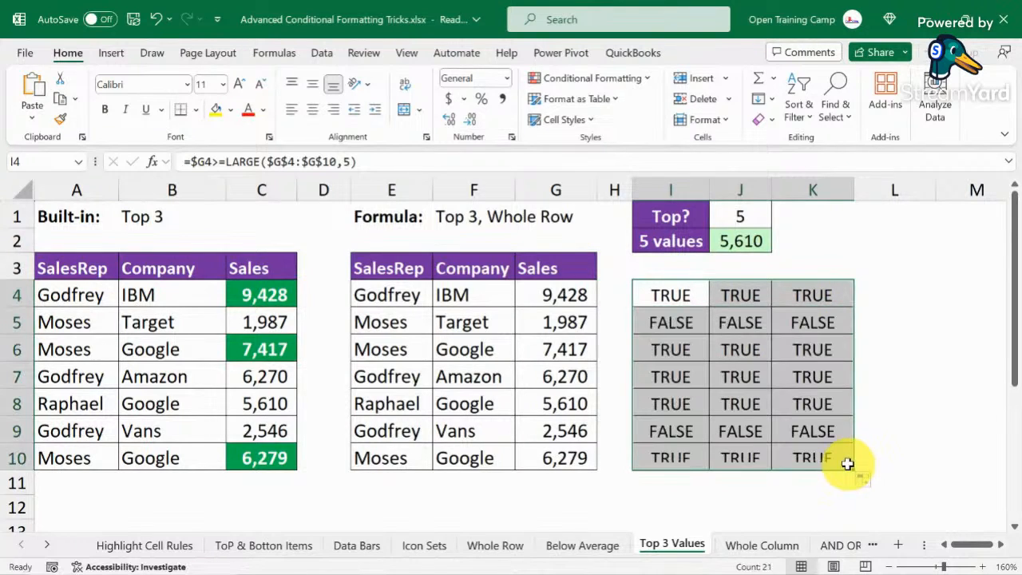
pyautogui.click(662, 323)
pyautogui.click(13, 321)
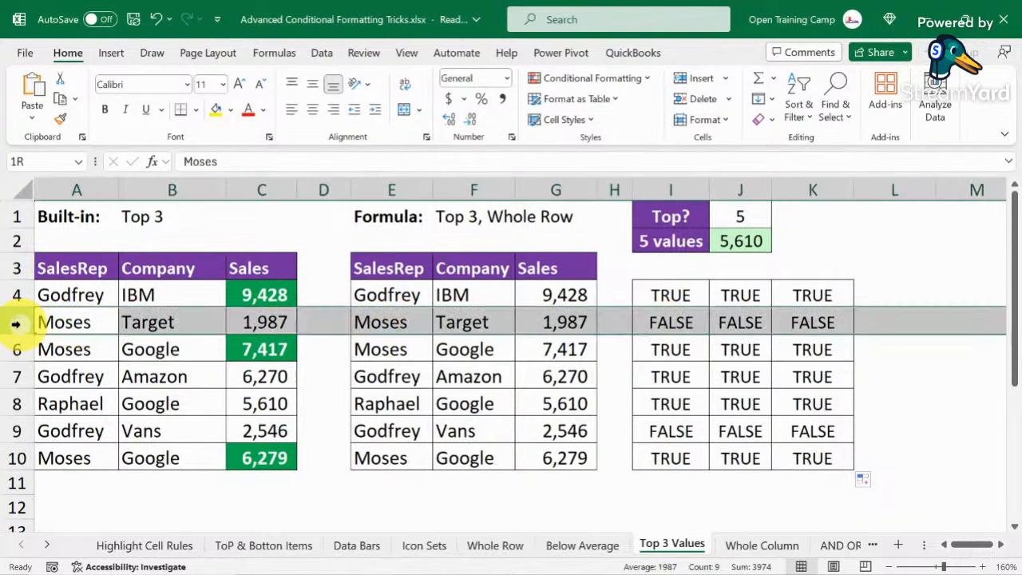
pyautogui.click(673, 434)
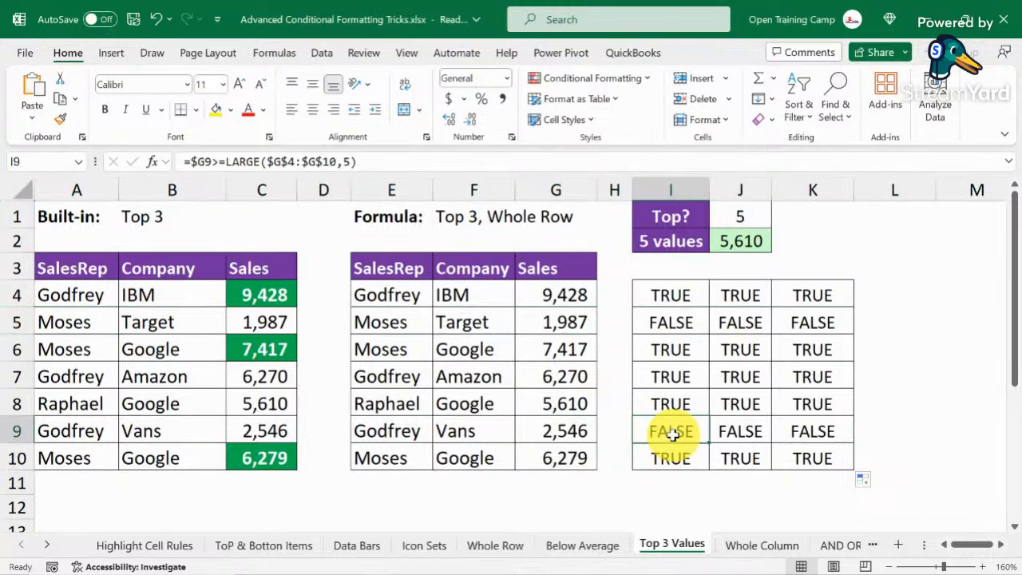
pyautogui.click(532, 401)
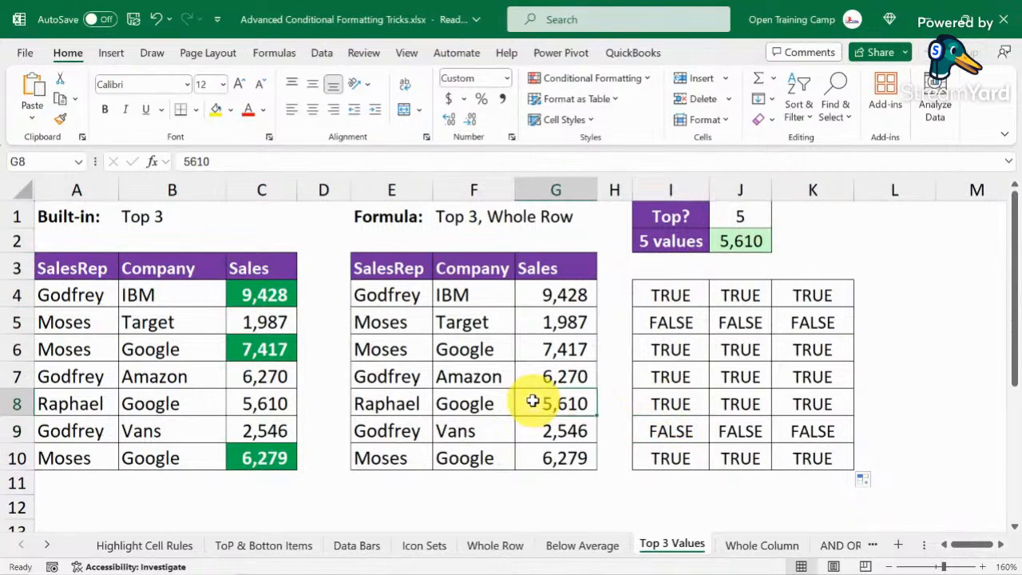
pyautogui.click(670, 402)
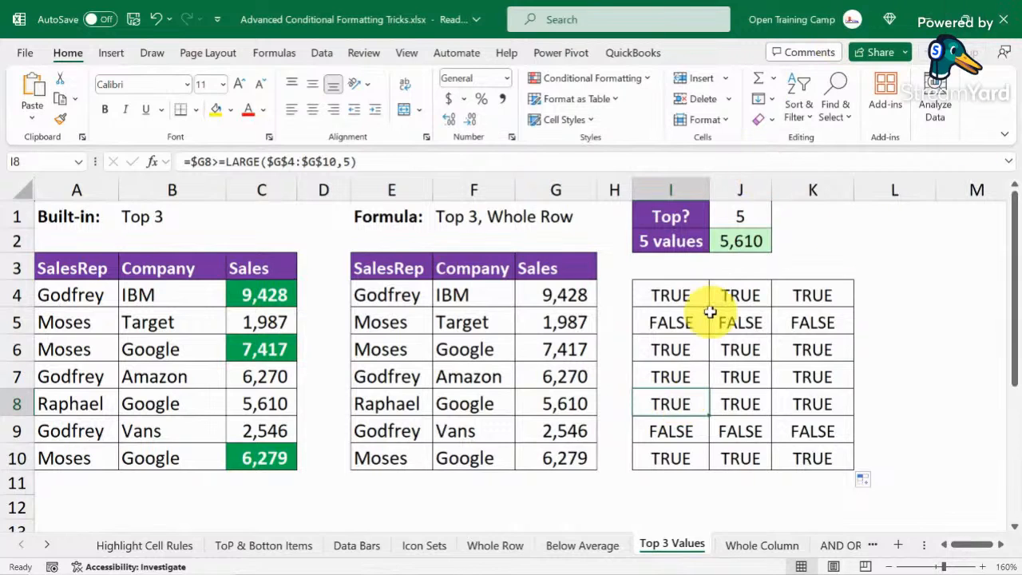
# Undo the formula entry and its fills in the helper grid I4:K10
pyautogui.hotkey('ctrl', 'z')
pyautogui.hotkey('ctrl', 'z')
pyautogui.hotkey('ctrl', 'z')
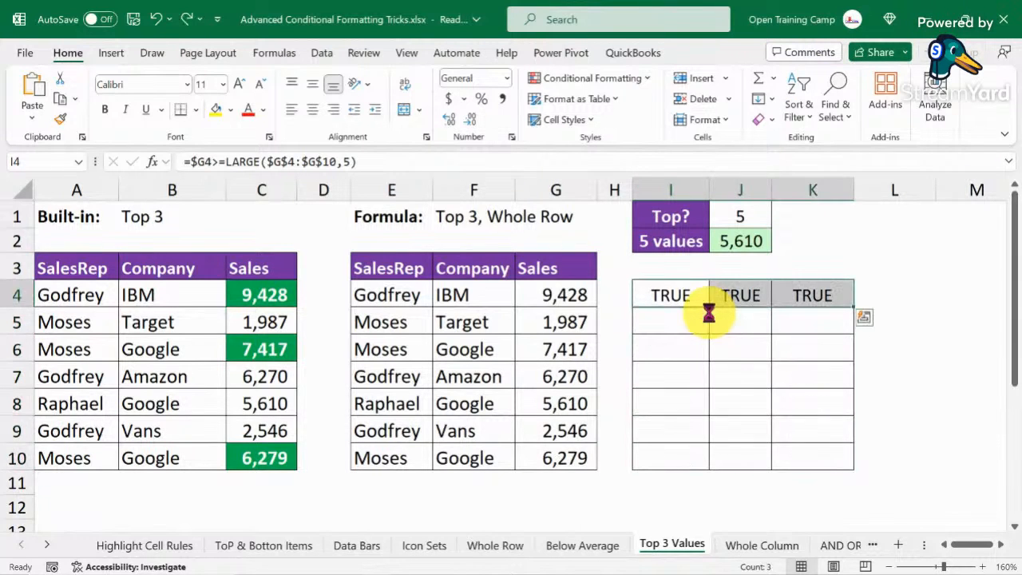
pyautogui.click(689, 348)
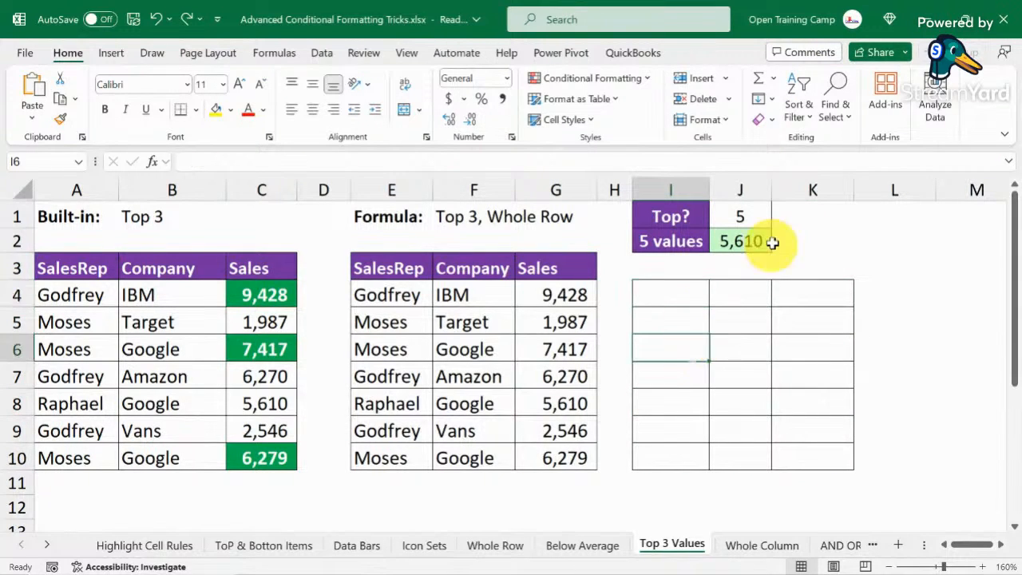
pyautogui.click(874, 258)
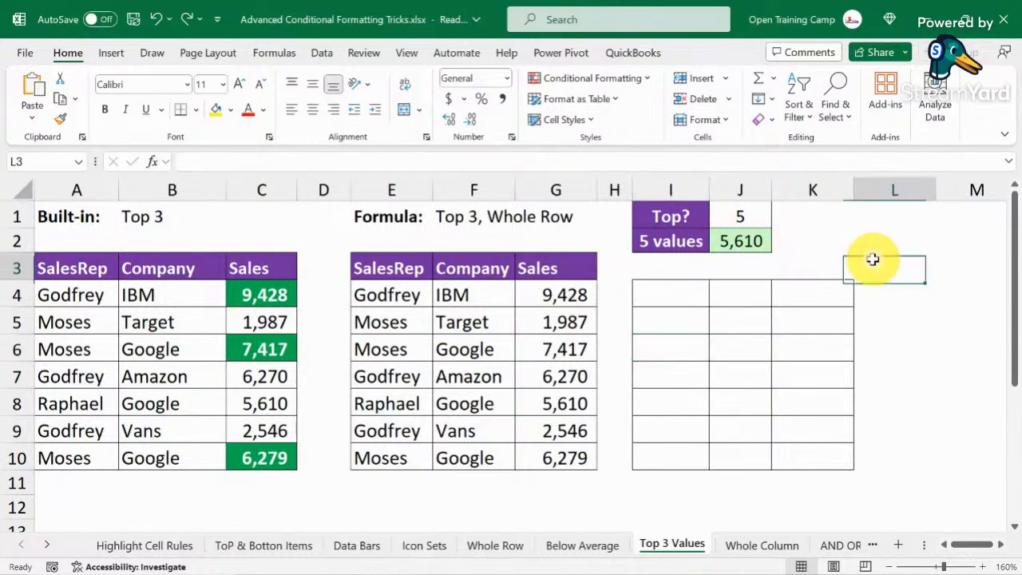
# Clear cell J2 and enter =LARGE(G4:G10,J1) there to calculate the top-values threshold
pyautogui.click(725, 237)
pyautogui.press('Delete')
pyautogui.click(908, 258)
pyautogui.click(737, 238)
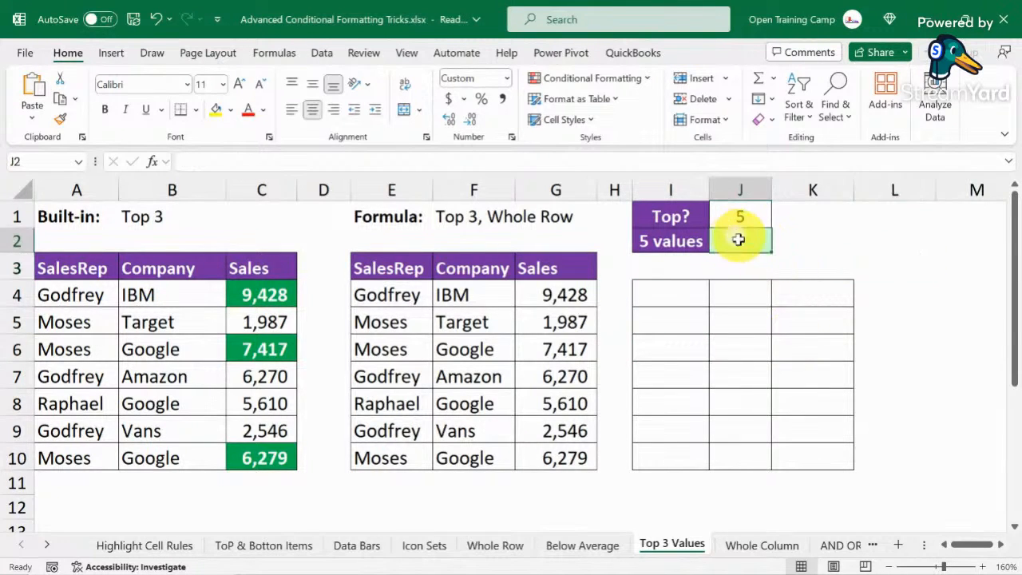
pyautogui.write('=large')
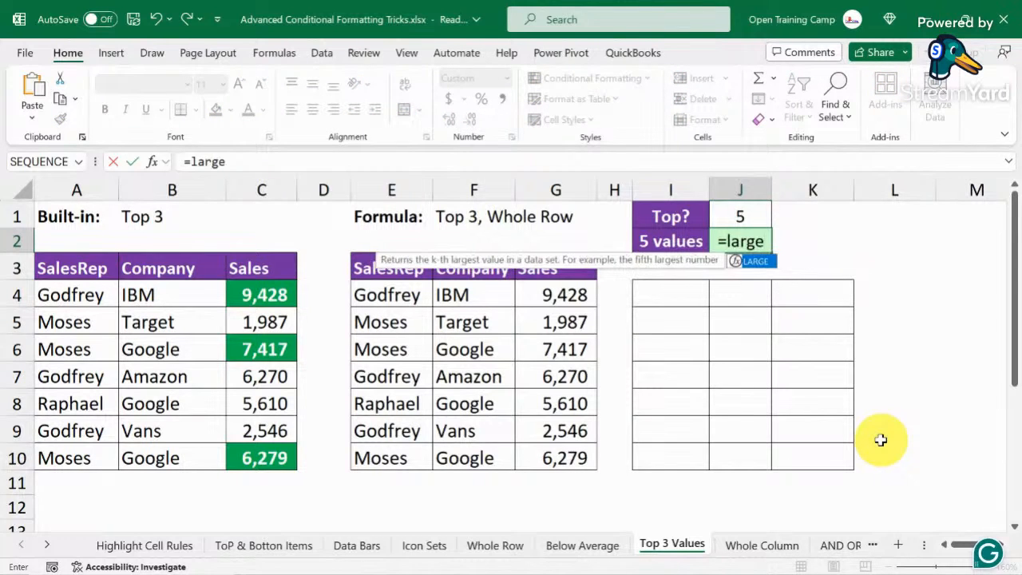
pyautogui.press('Tab')
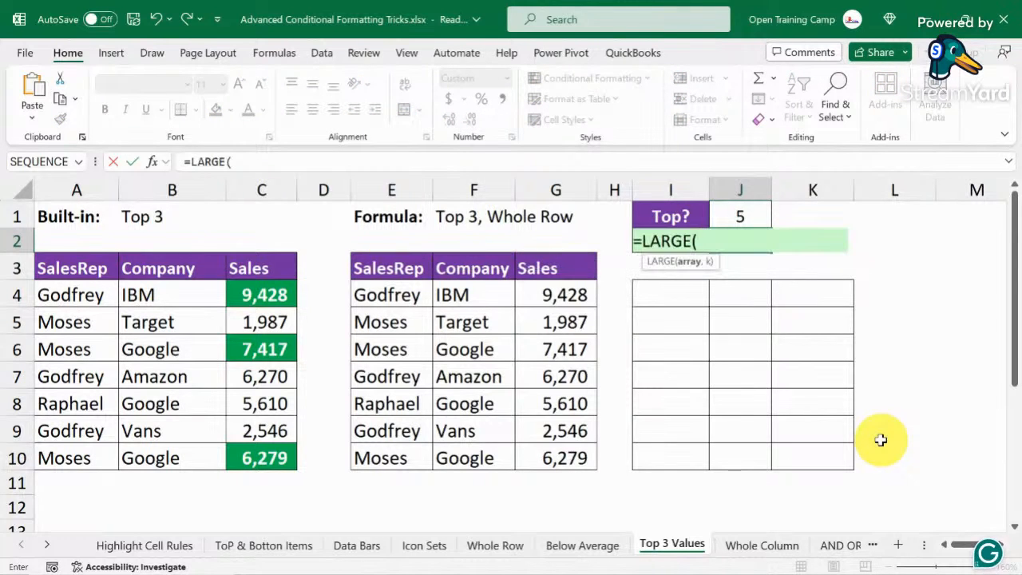
pyautogui.moveTo(542, 292); pyautogui.dragTo(550, 460)
pyautogui.write(',')
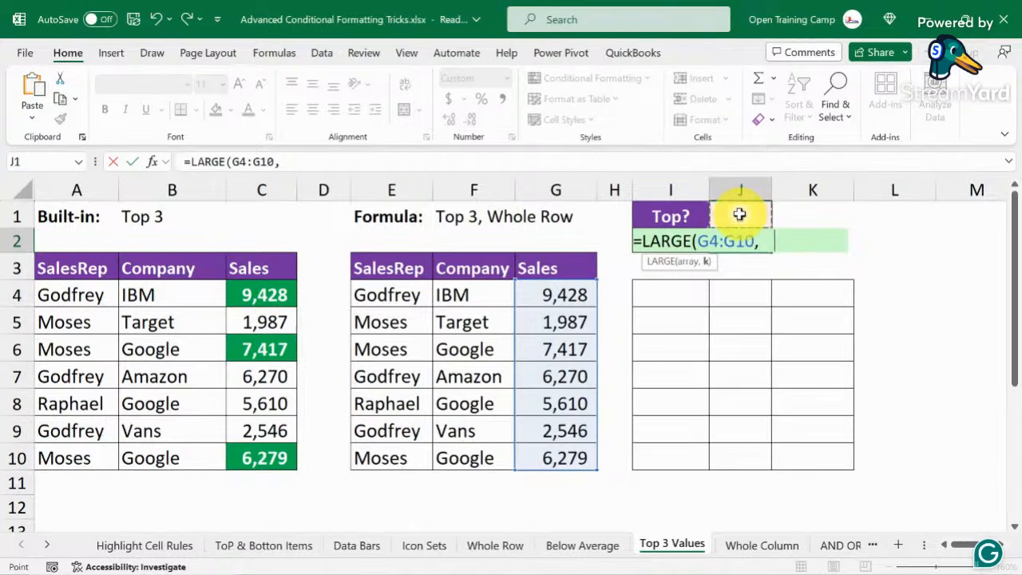
pyautogui.click(740, 214)
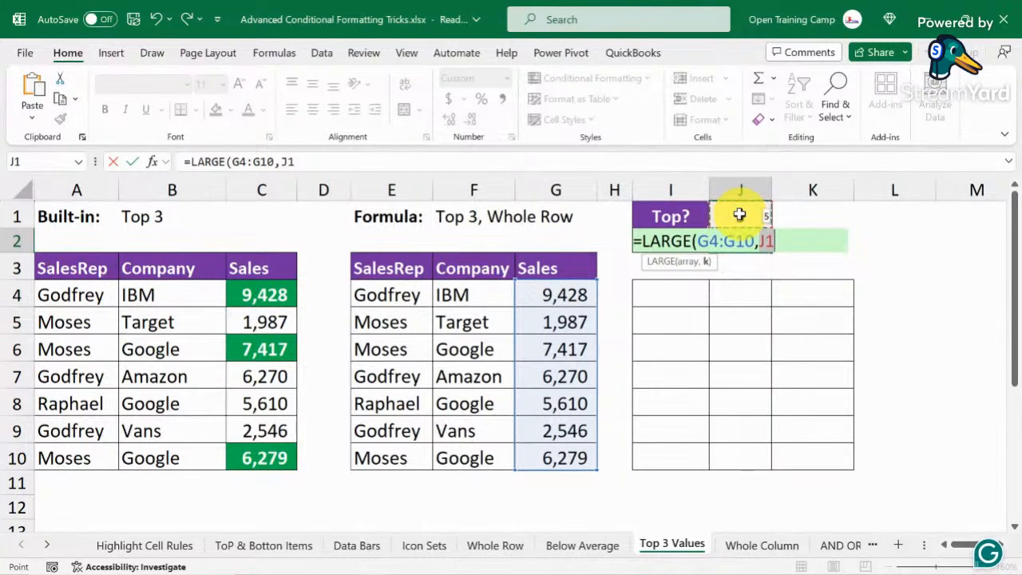
pyautogui.write(')')
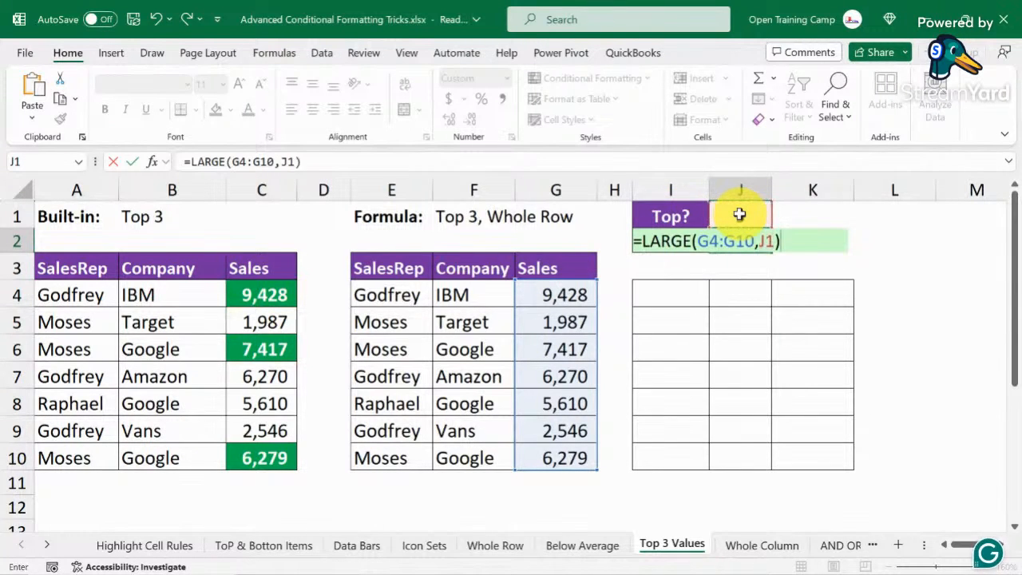
pyautogui.press('Return')
pyautogui.click(891, 264)
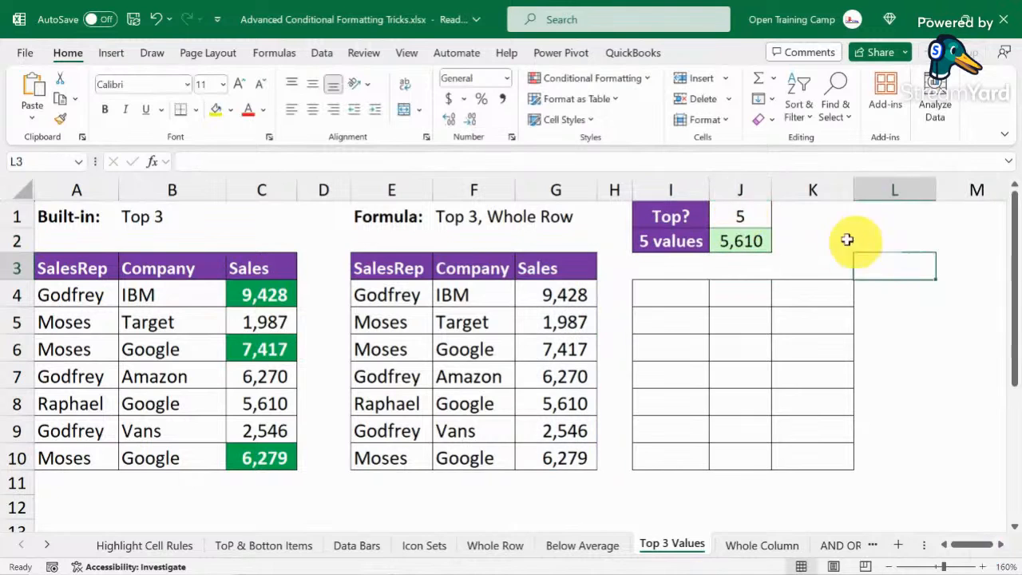
# Set the Top? value in J1 to 3
pyautogui.click(738, 214)
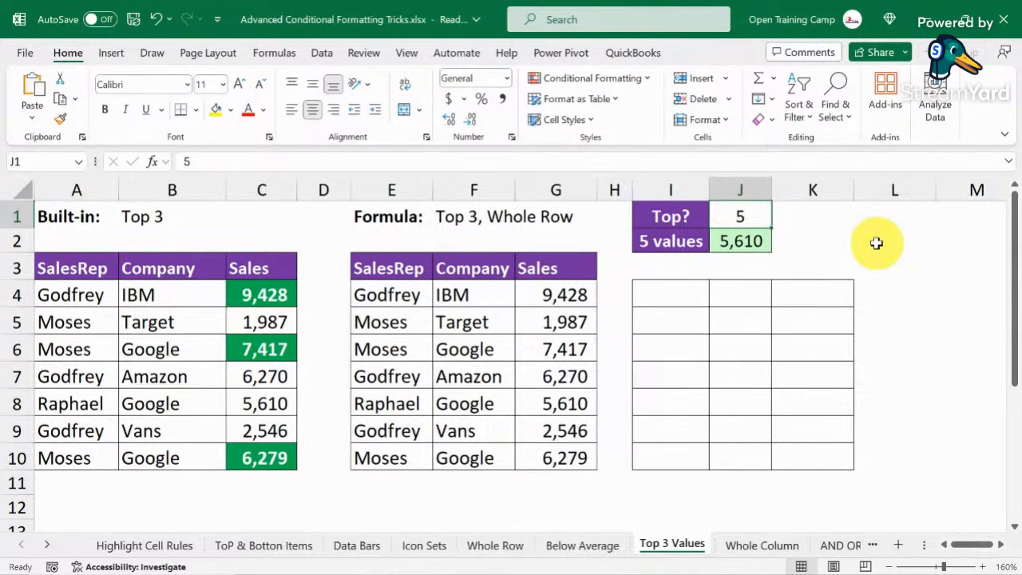
pyautogui.write('3')
pyautogui.click(890, 241)
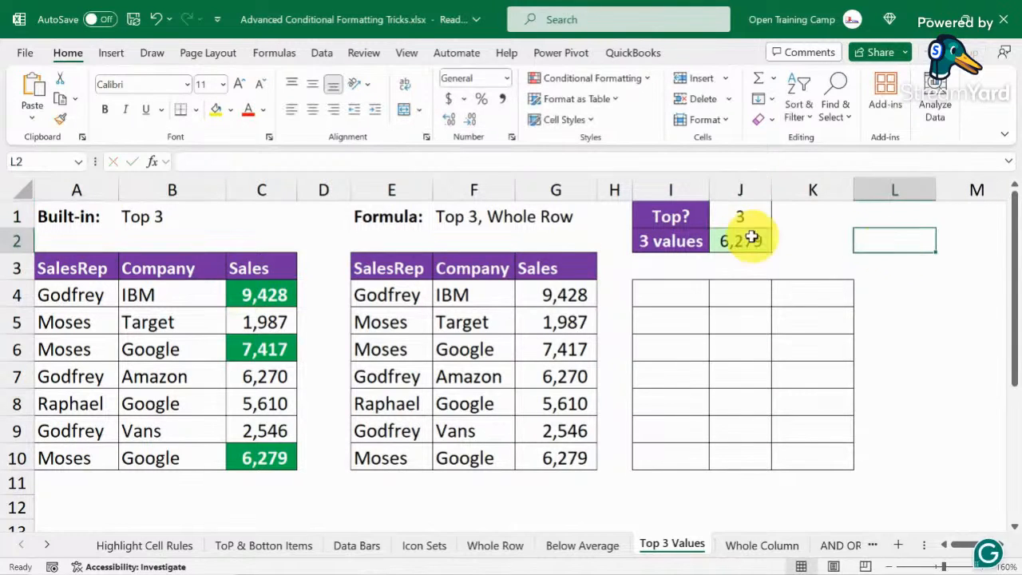
# Begin a formula in I4 that compares G4 with the absolute threshold cell, reading =G4>=$J$2
pyautogui.click(747, 239)
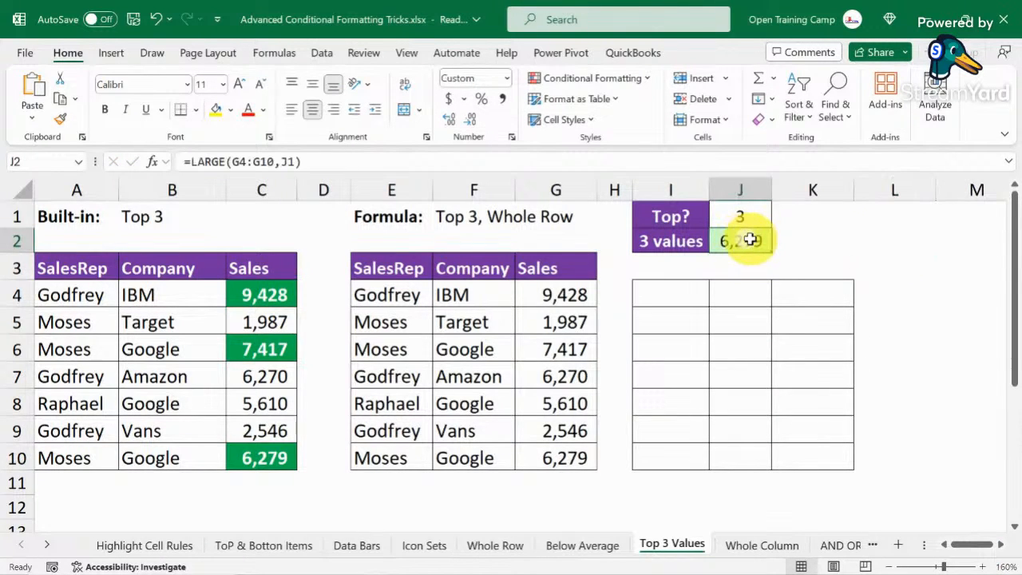
pyautogui.click(867, 238)
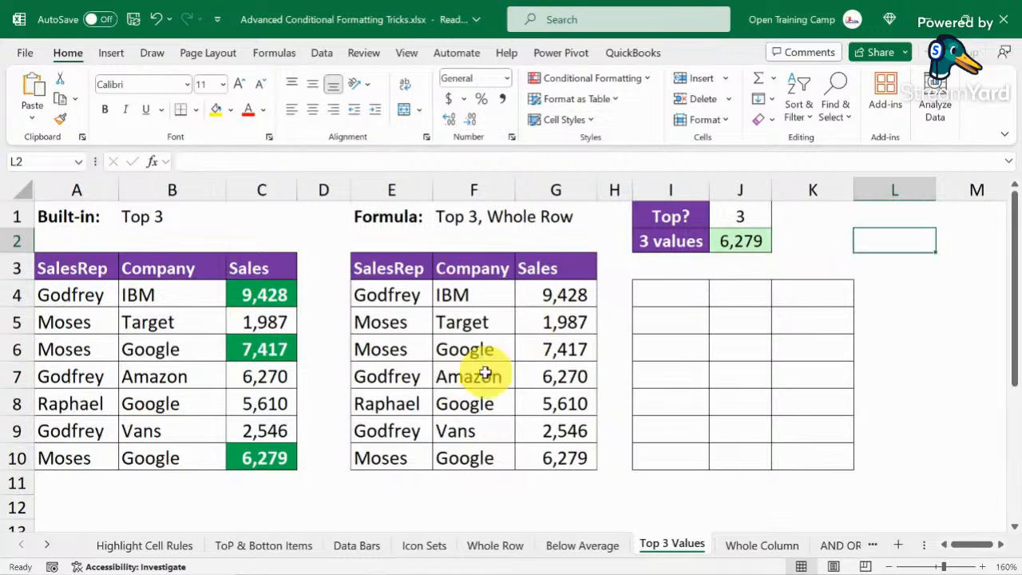
pyautogui.click(671, 297)
pyautogui.write('=')
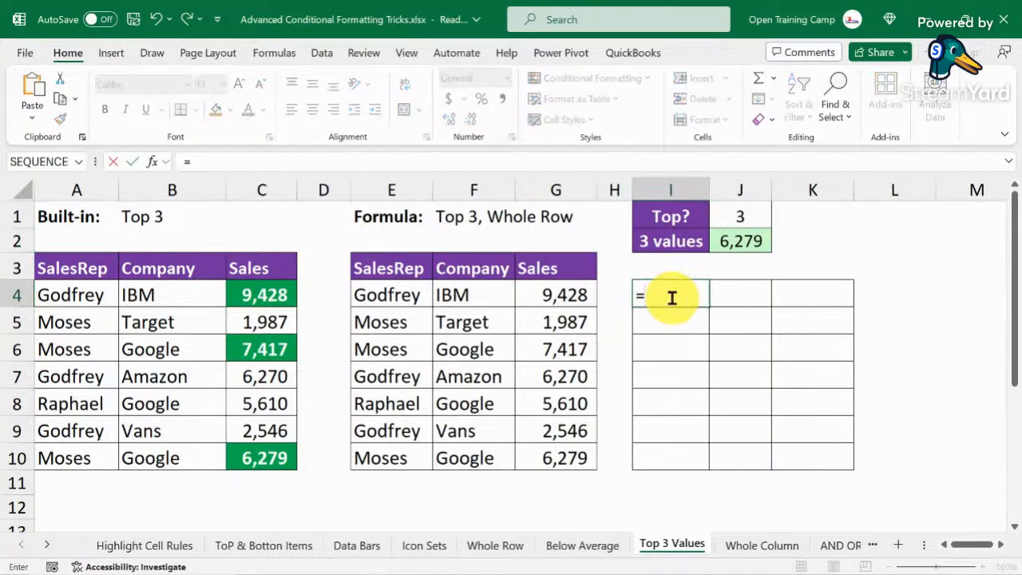
pyautogui.click(533, 295)
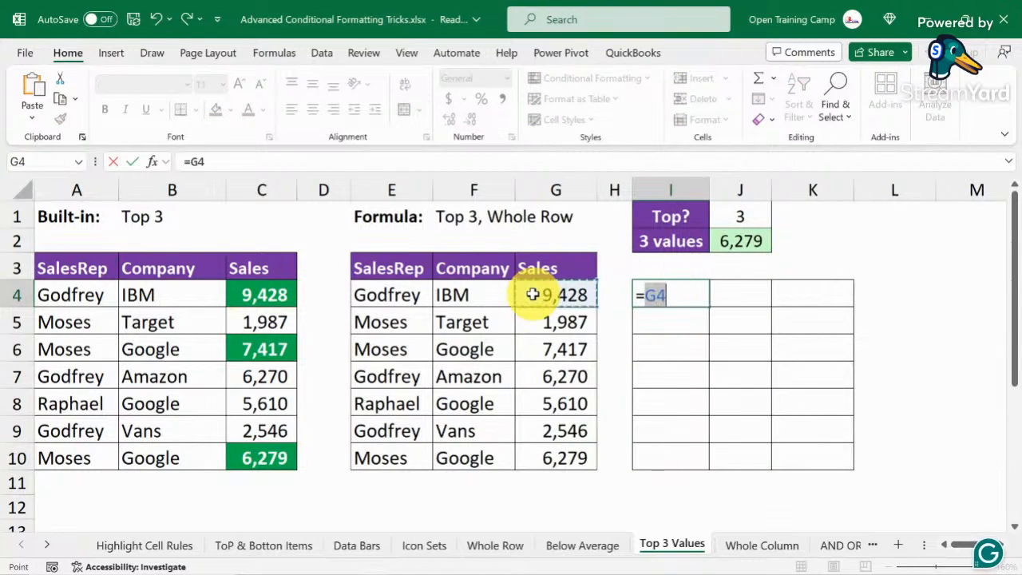
pyautogui.write('>=')
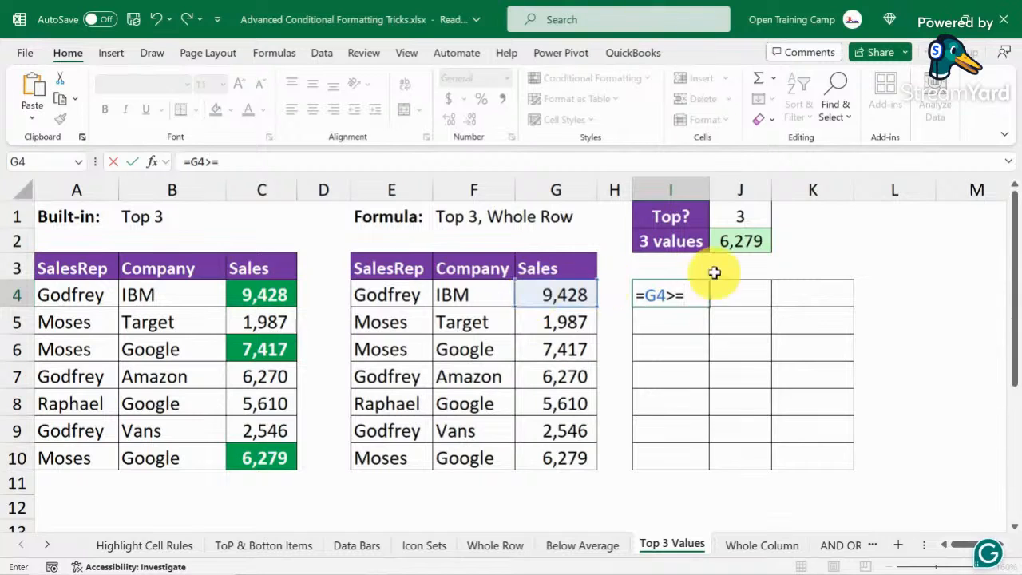
pyautogui.click(743, 238)
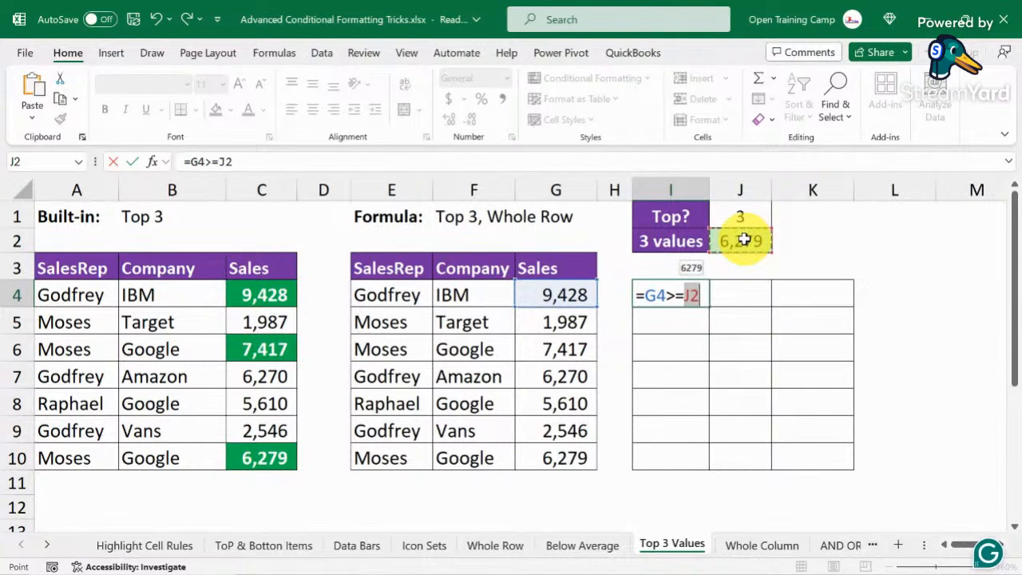
pyautogui.press('F4')
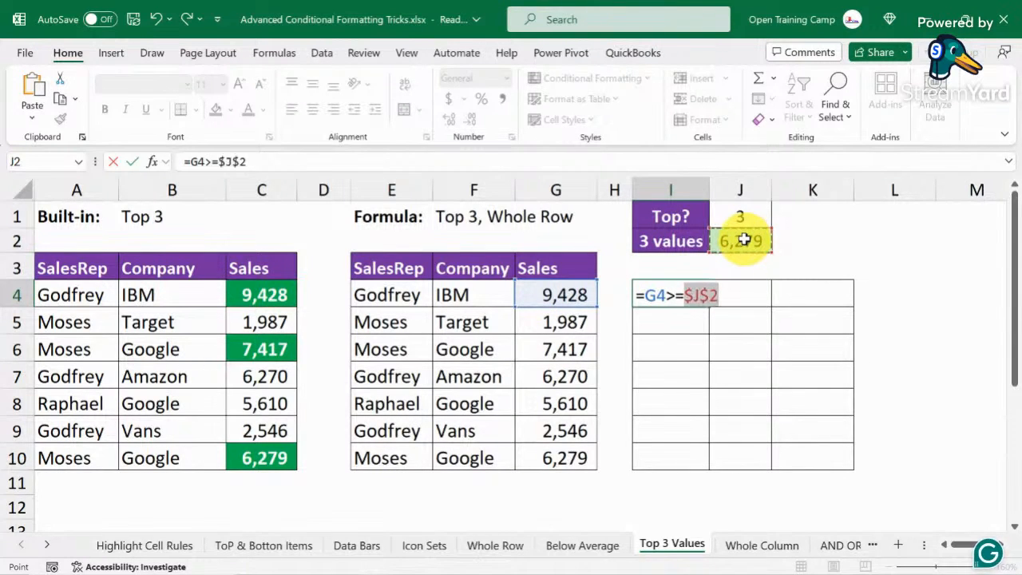
# Lock column G so the I4 formula reads =$G4>=$J$2, and fill it across I4:K10
pyautogui.click(646, 294)
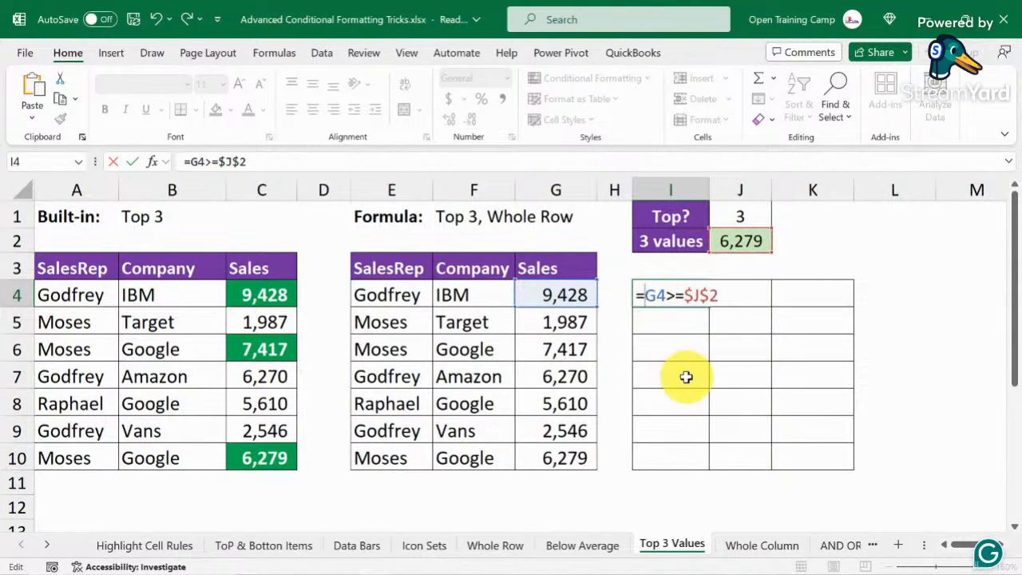
pyautogui.write('$')
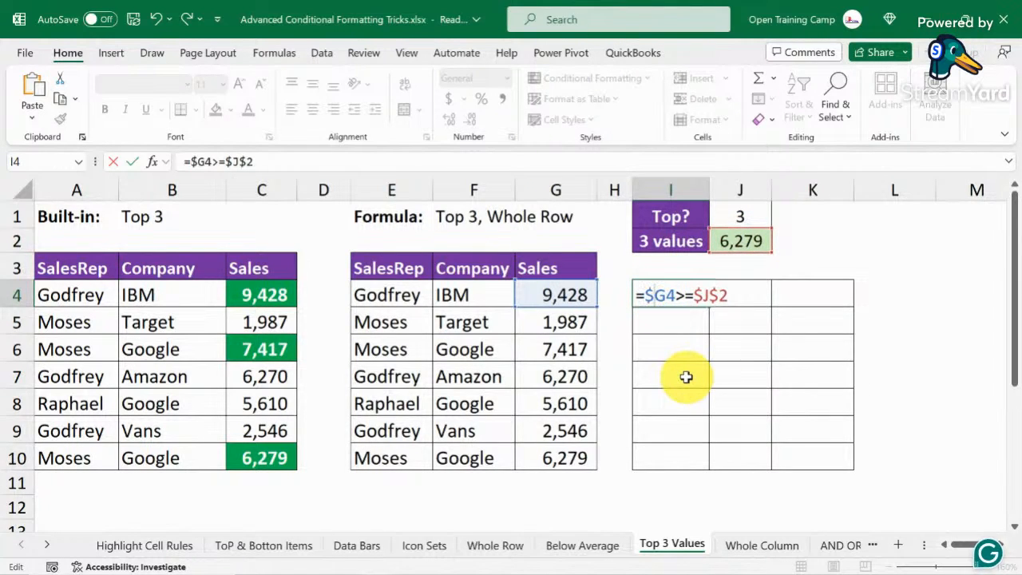
pyautogui.moveTo(730, 297); pyautogui.dragTo(627, 304)
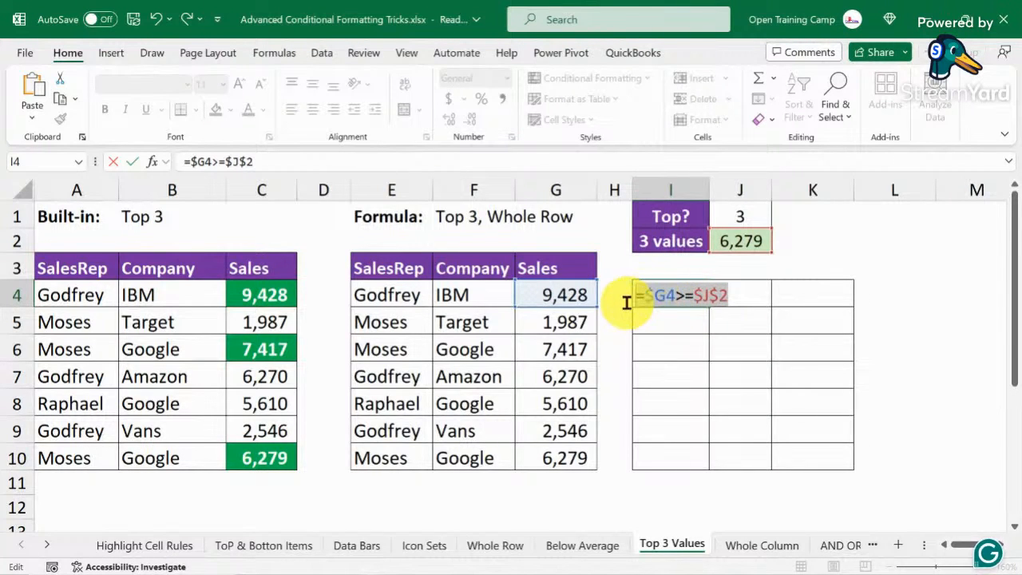
pyautogui.click(730, 296)
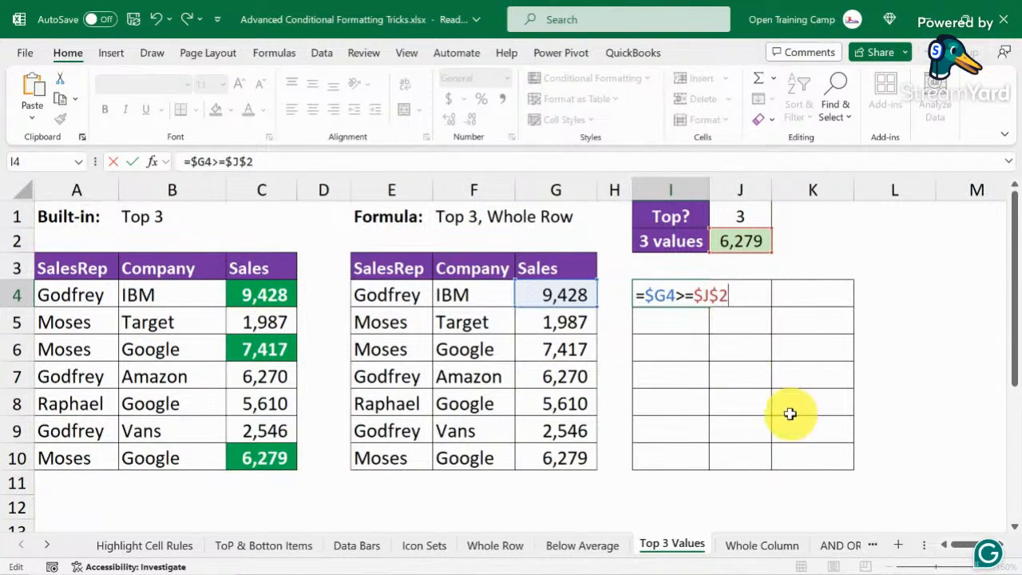
pyautogui.press('Return')
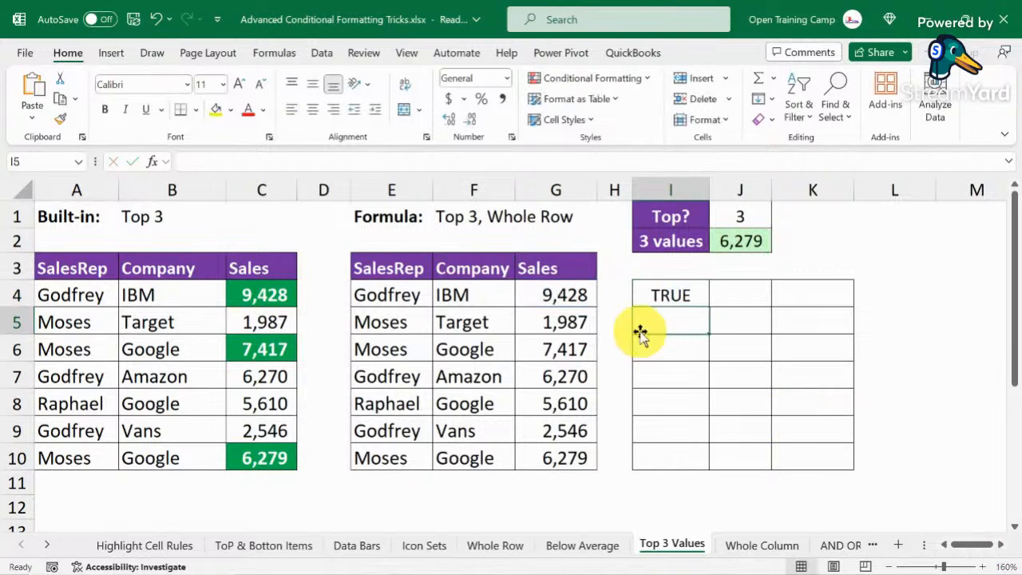
pyautogui.click(668, 294)
pyautogui.moveTo(710, 304); pyautogui.dragTo(854, 468)
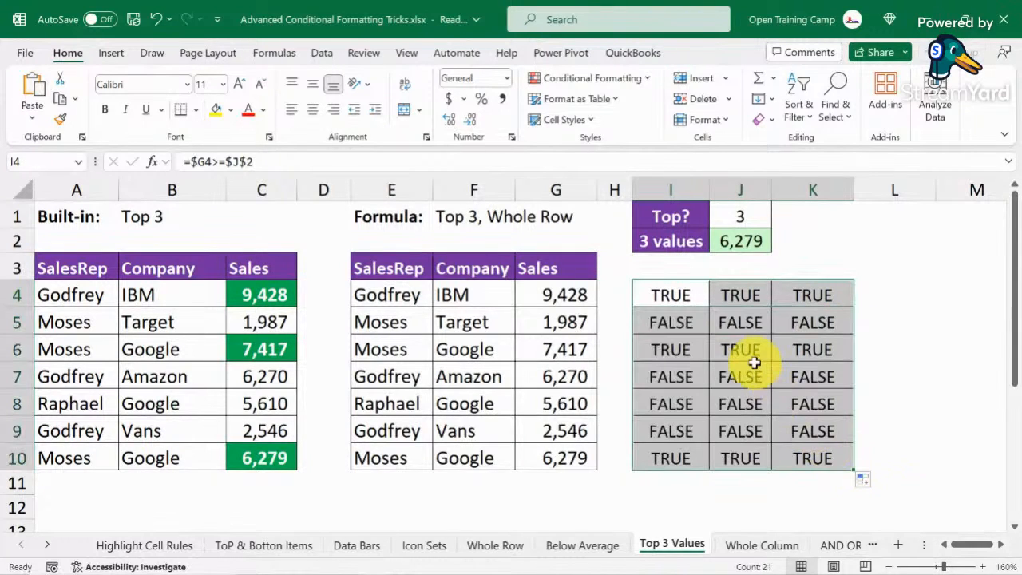
# Copy the I4 formula and use it in a new formula-based conditional formatting rule for E4:G10: =$G4>=$J$2
pyautogui.click(683, 292)
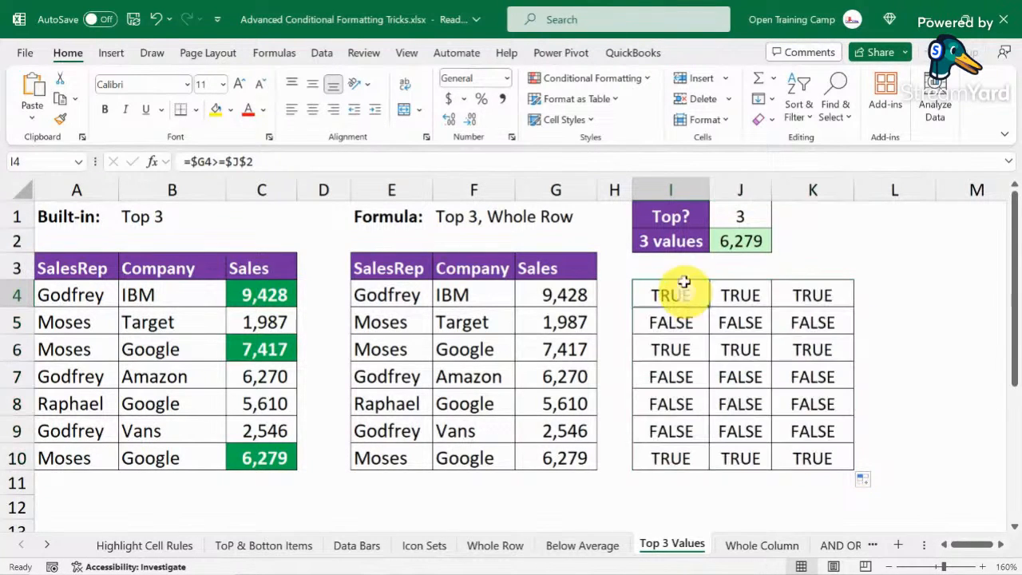
pyautogui.moveTo(257, 165); pyautogui.dragTo(180, 161)
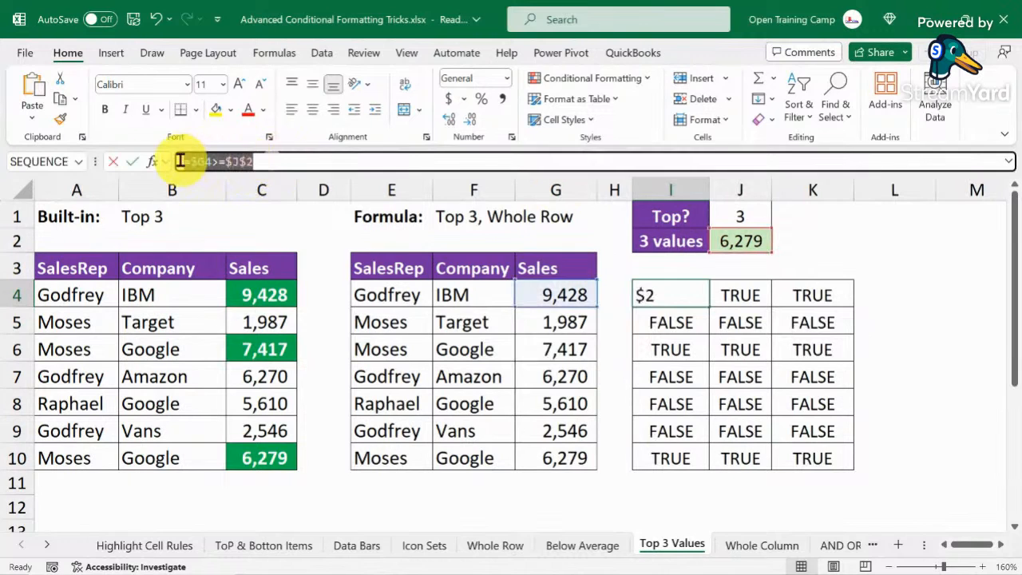
pyautogui.click(112, 162)
pyautogui.moveTo(378, 289); pyautogui.dragTo(566, 456)
pyautogui.click(607, 87)
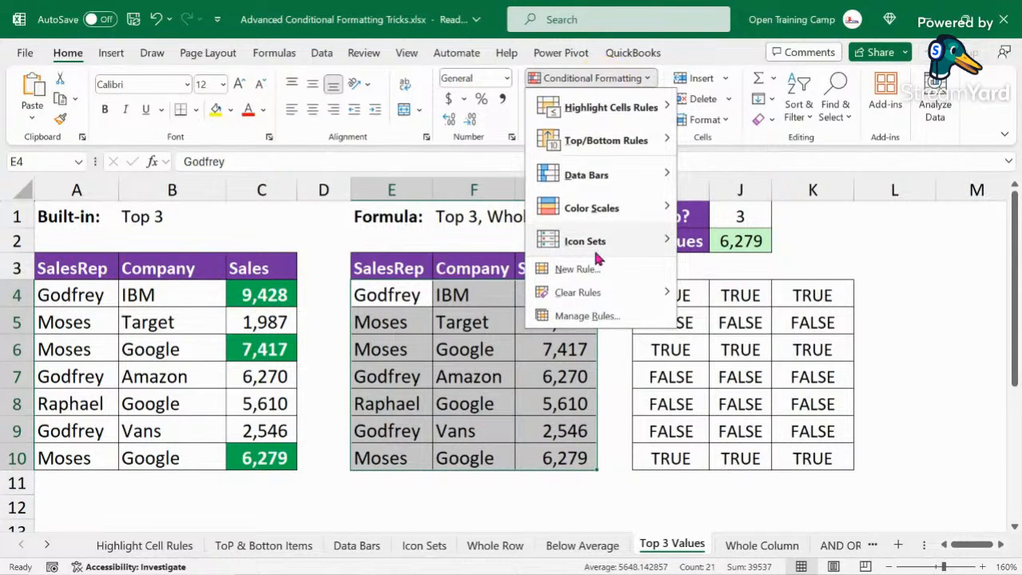
pyautogui.click(575, 271)
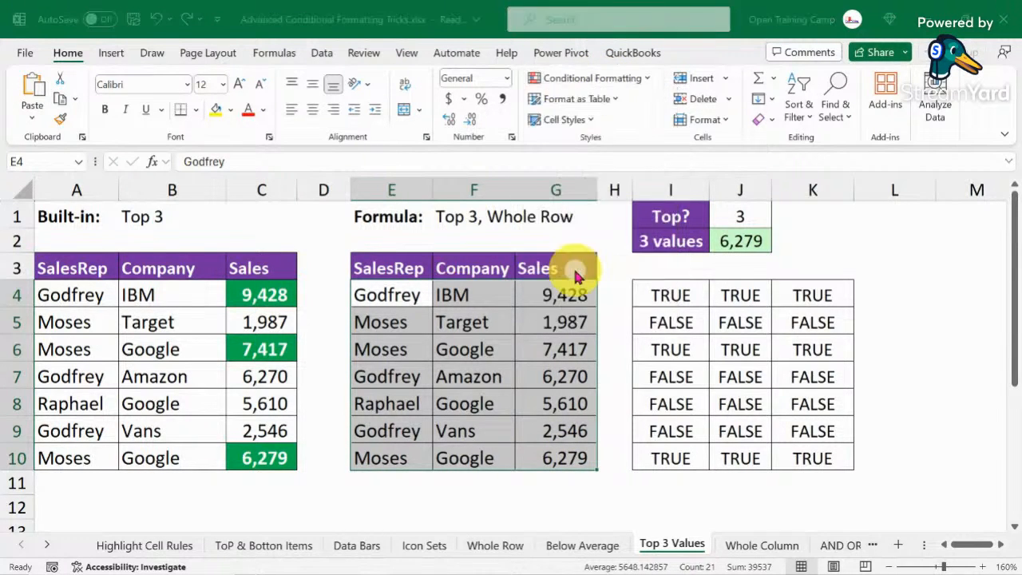
pyautogui.click(323, 254)
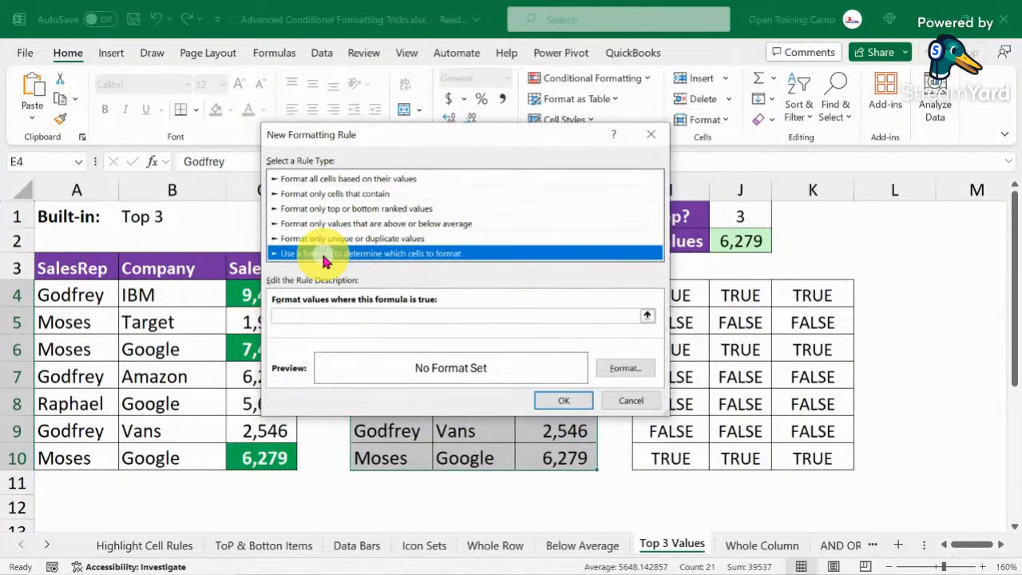
pyautogui.click(308, 315)
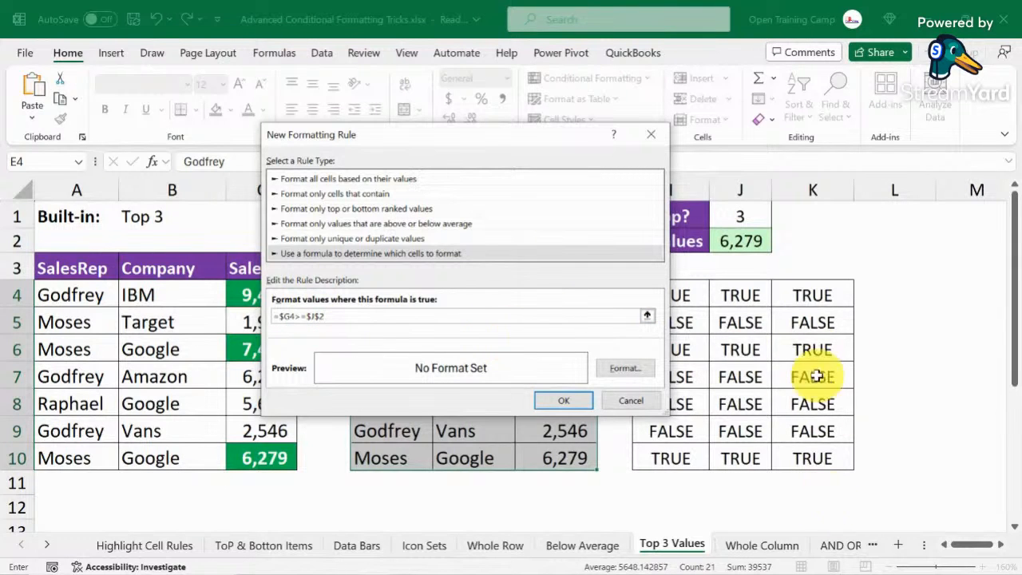
# Give the rule a green fill with a bold white font and apply it to E4:G10
pyautogui.click(634, 375)
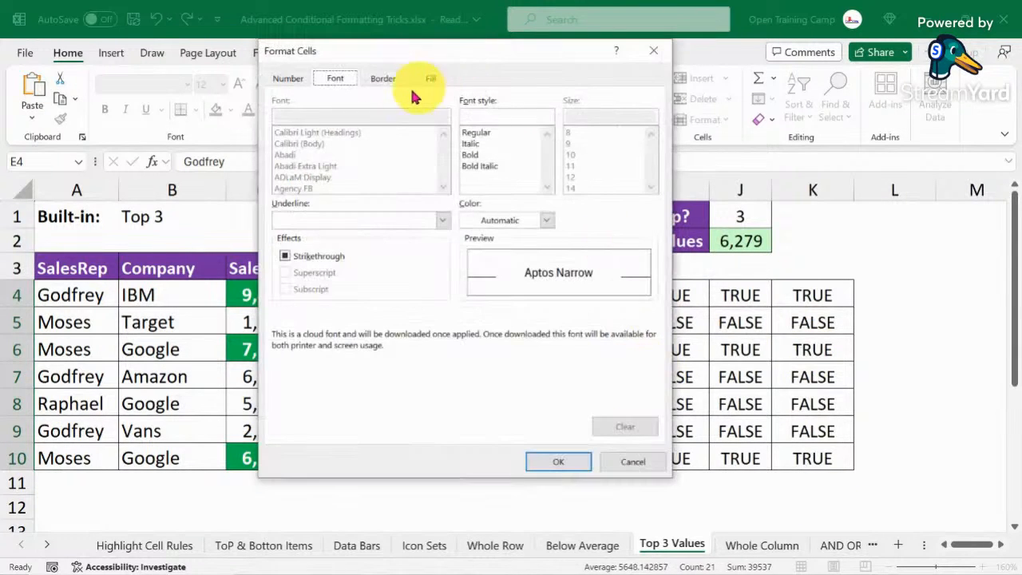
pyautogui.click(431, 80)
pyautogui.click(358, 226)
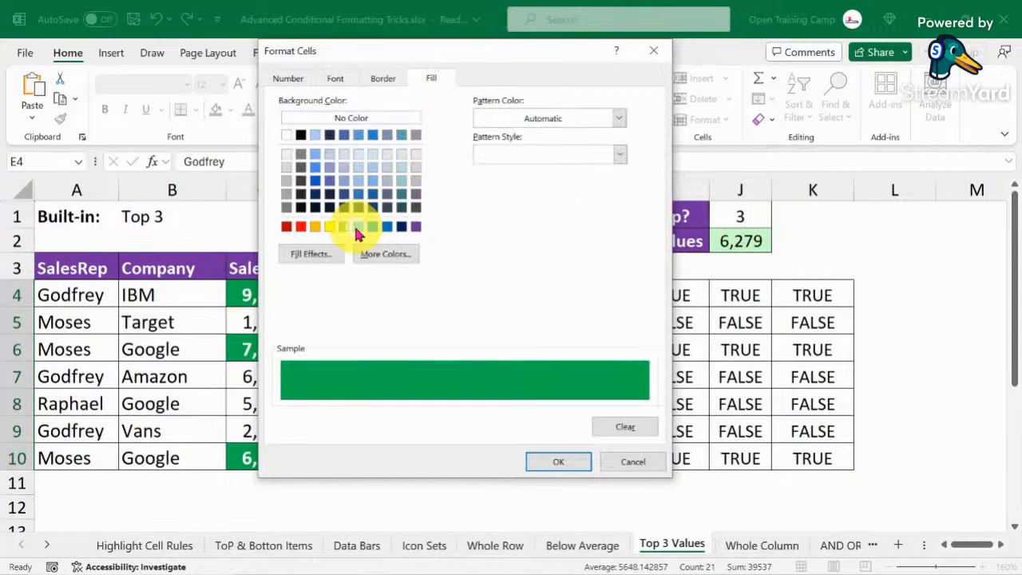
pyautogui.click(335, 79)
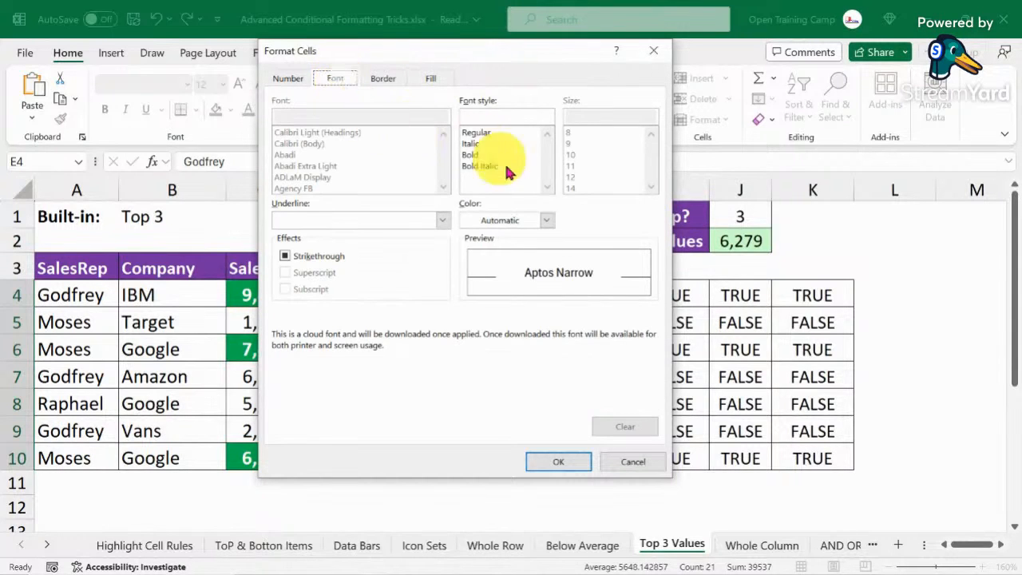
pyautogui.click(547, 220)
pyautogui.click(472, 287)
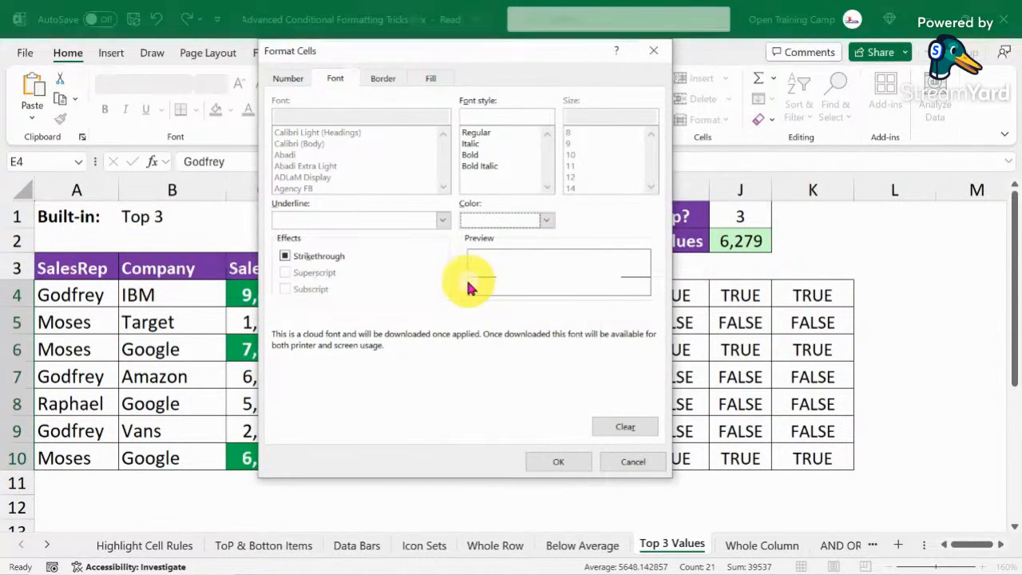
pyautogui.click(471, 155)
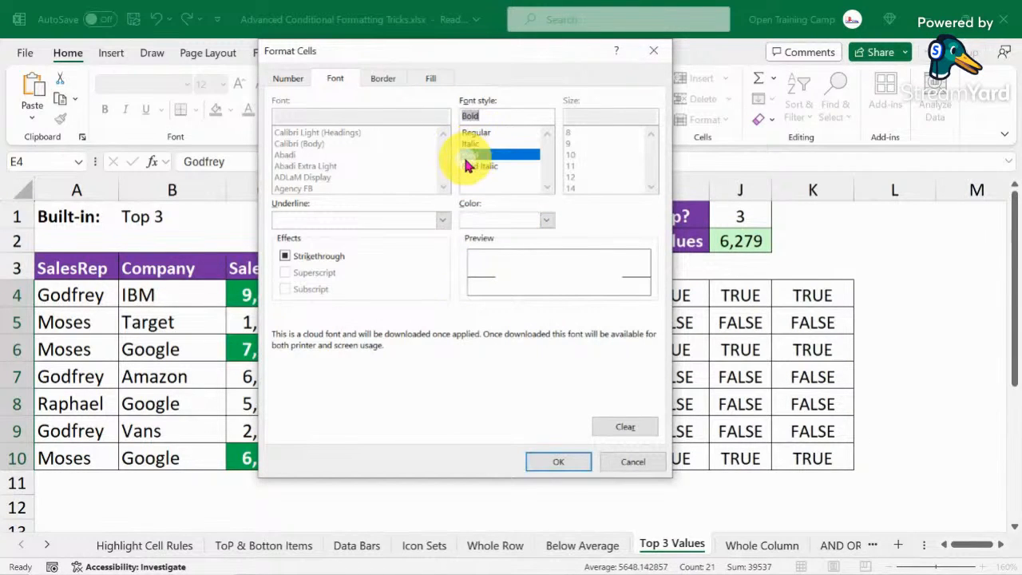
pyautogui.click(557, 463)
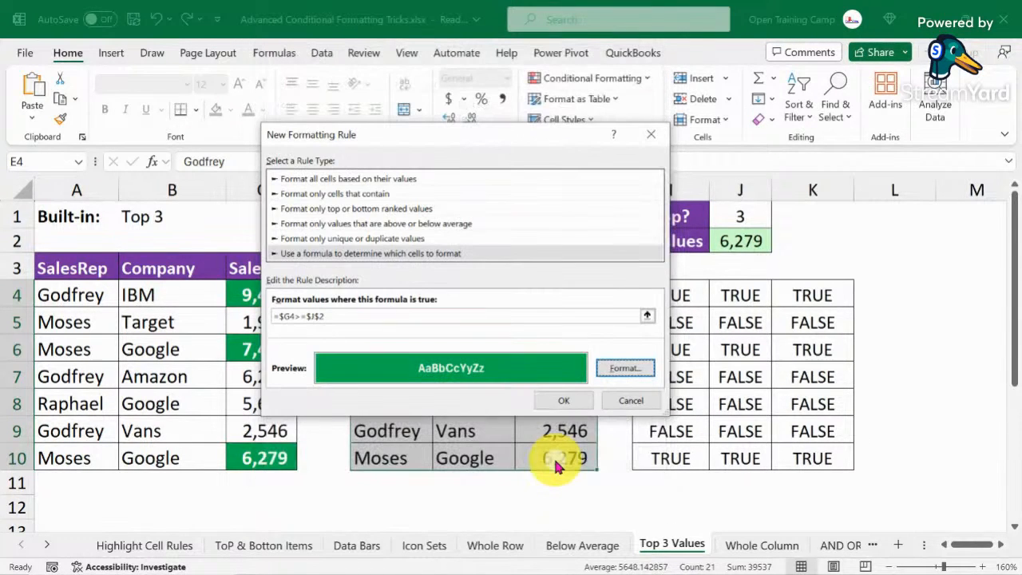
pyautogui.click(560, 401)
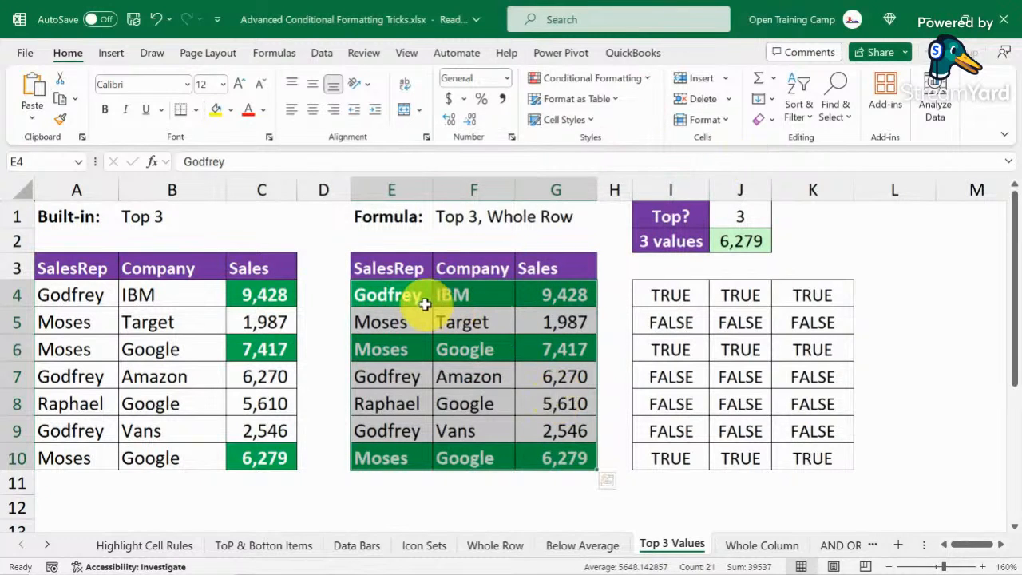
pyautogui.click(483, 297)
# Test the row highlighting by setting the Top? value in J1 to 2, 3 and 4 in turn
pyautogui.click(740, 214)
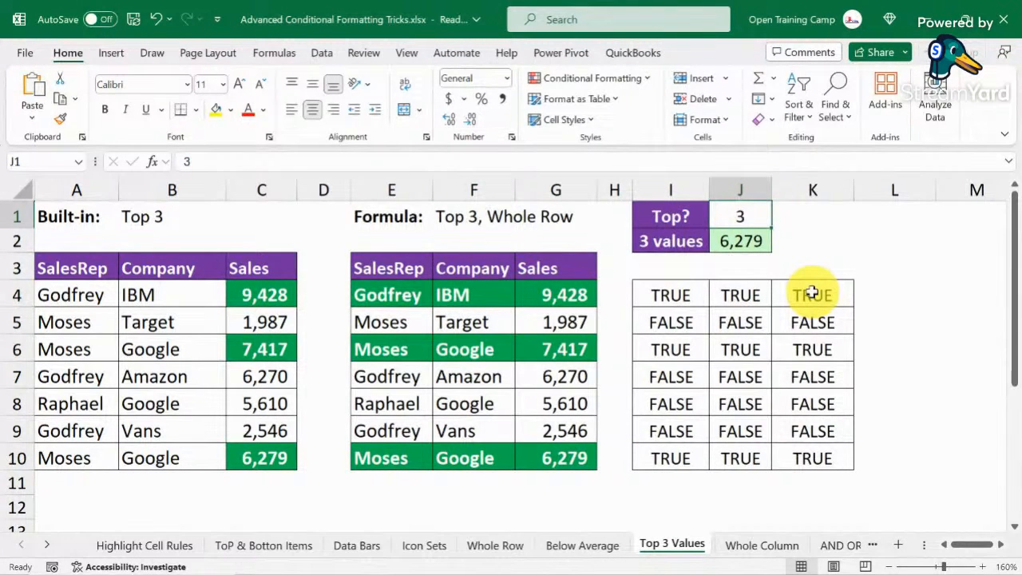
pyautogui.write('2')
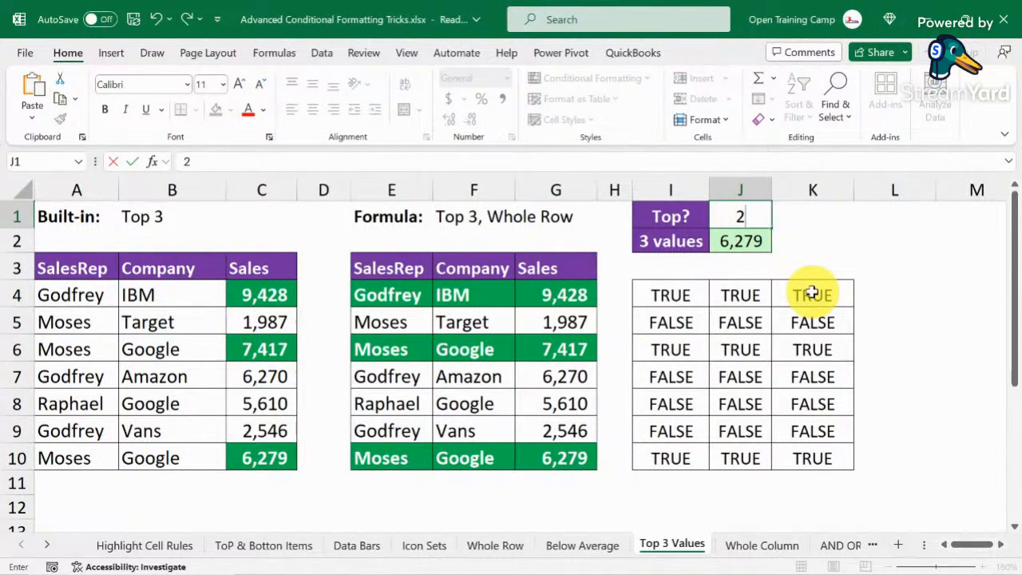
pyautogui.click(882, 241)
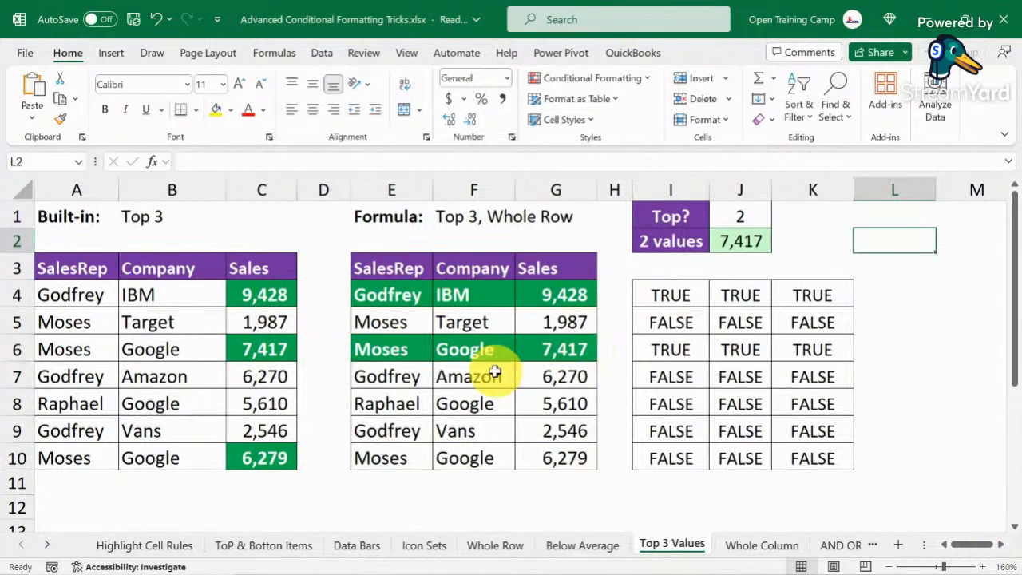
pyautogui.click(747, 213)
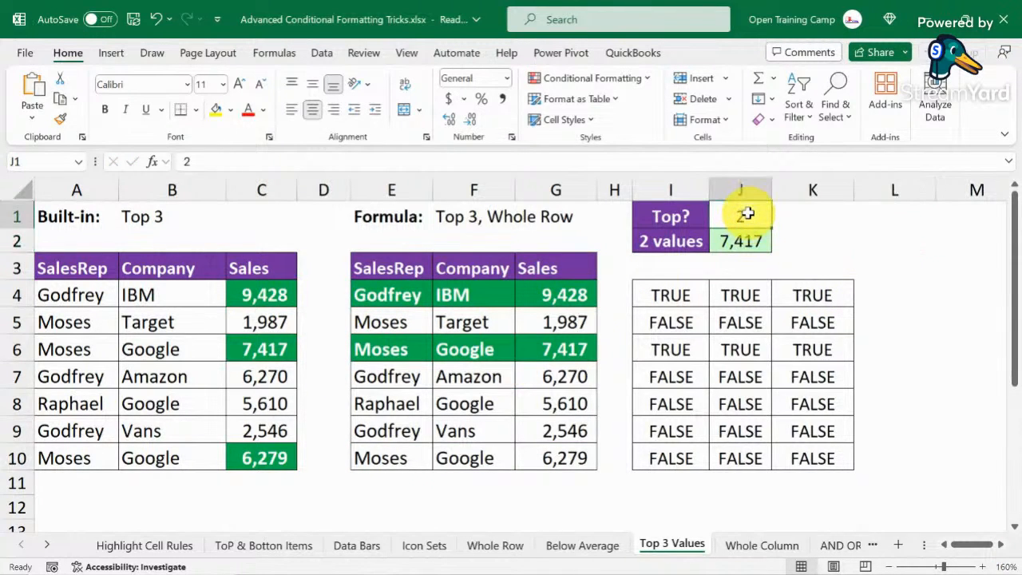
pyautogui.write('3')
pyautogui.click(908, 242)
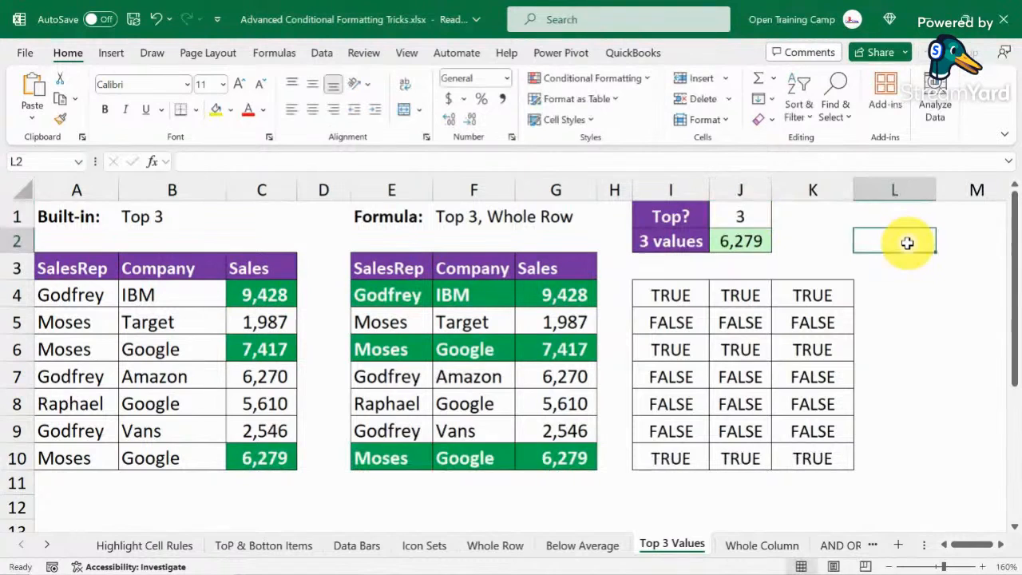
pyautogui.click(753, 221)
pyautogui.write('4')
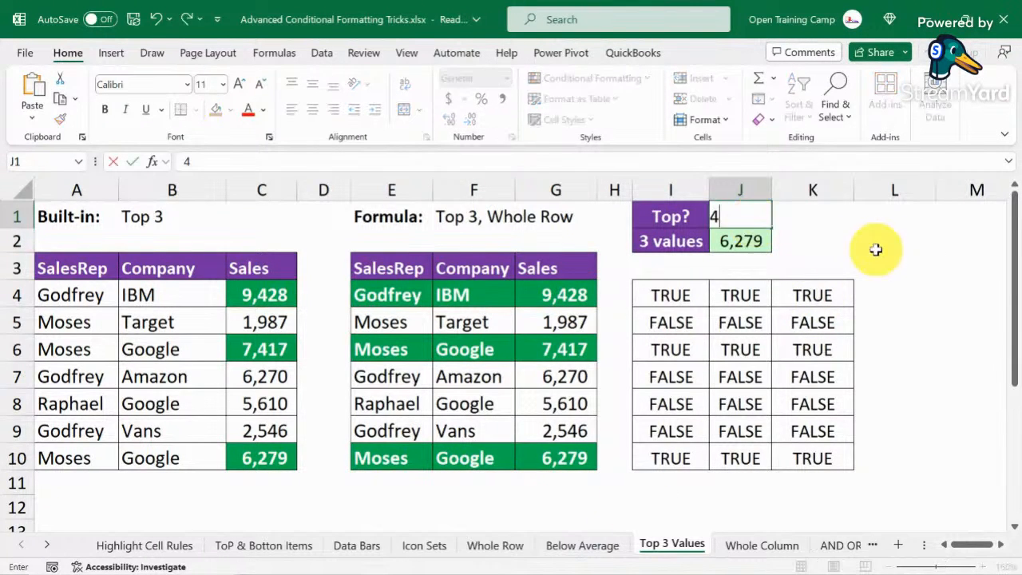
pyautogui.click(874, 250)
# Set the Top? value in J1 to 5 to extend the row highlighting to the five highest Sales
pyautogui.click(734, 213)
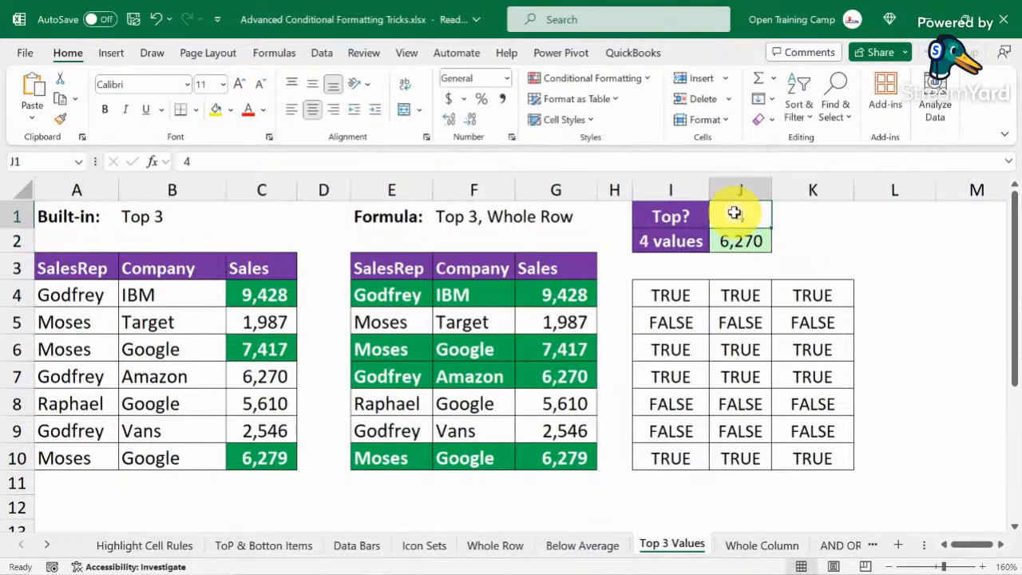
pyautogui.write('5')
pyautogui.click(882, 238)
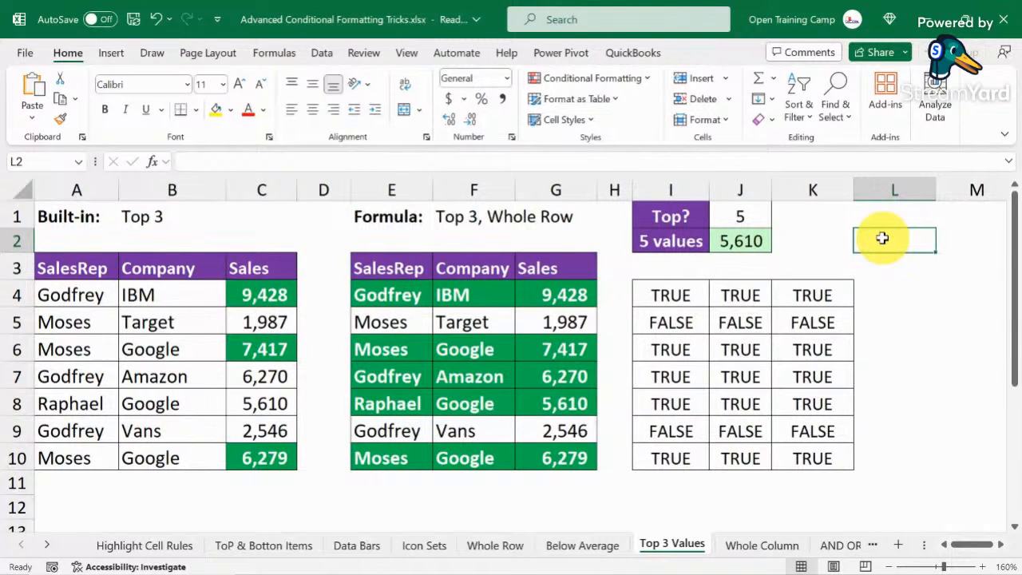
pyautogui.click(902, 271)
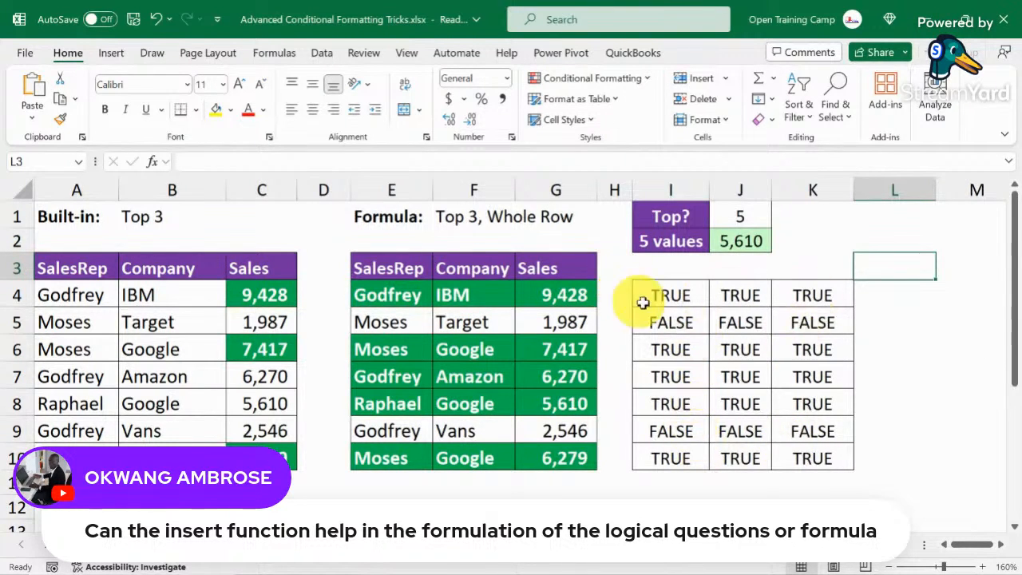
# Clear all contents and formatting from the TRUE/FALSE helper range I4:K10
pyautogui.moveTo(657, 296)
pyautogui.mouseDown()
pyautogui.moveTo(737, 293)
pyautogui.moveTo(814, 351)
pyautogui.moveTo(812, 460)
pyautogui.mouseUp()
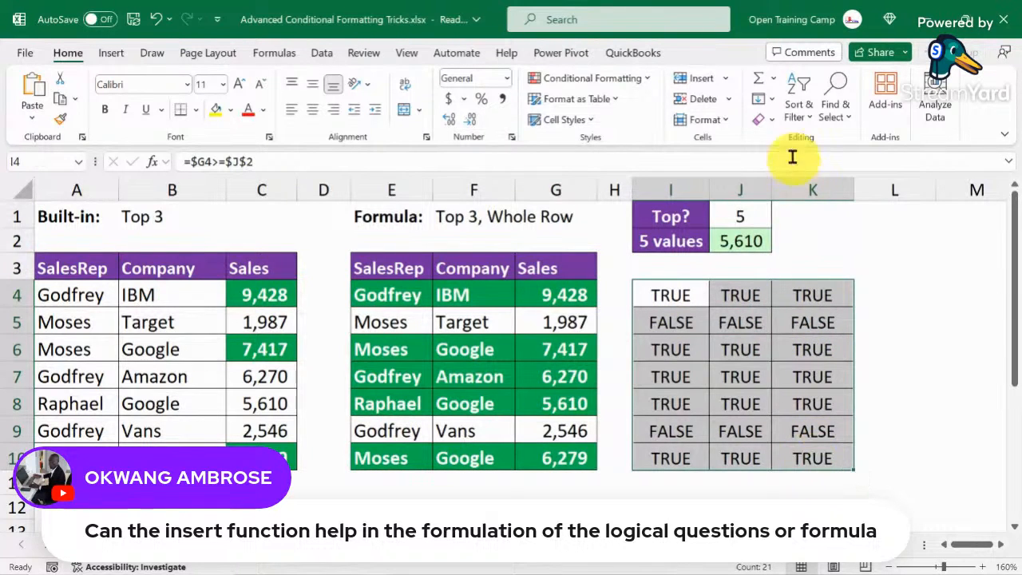
pyautogui.click(760, 119)
pyautogui.click(788, 144)
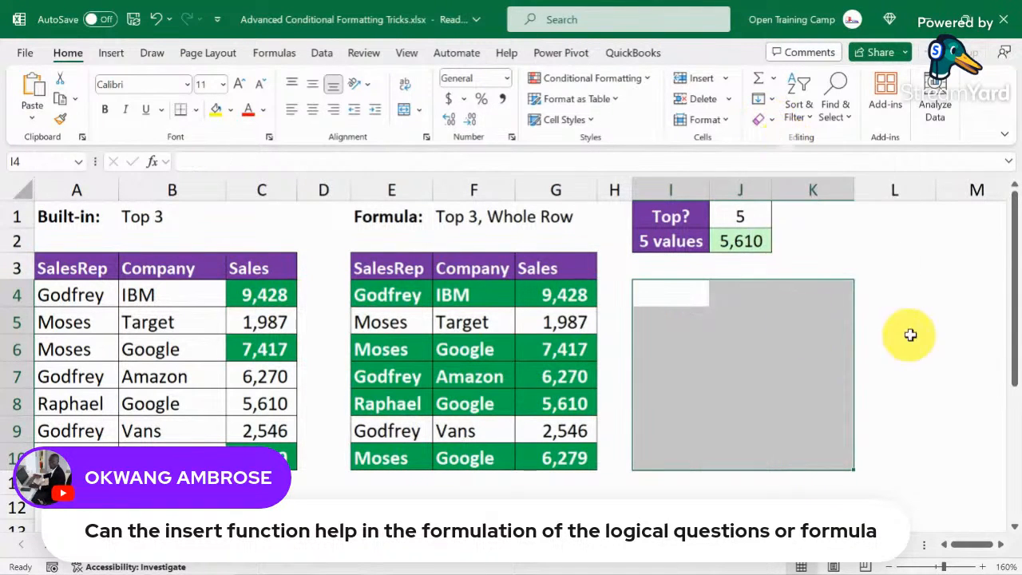
pyautogui.click(909, 339)
pyautogui.click(717, 329)
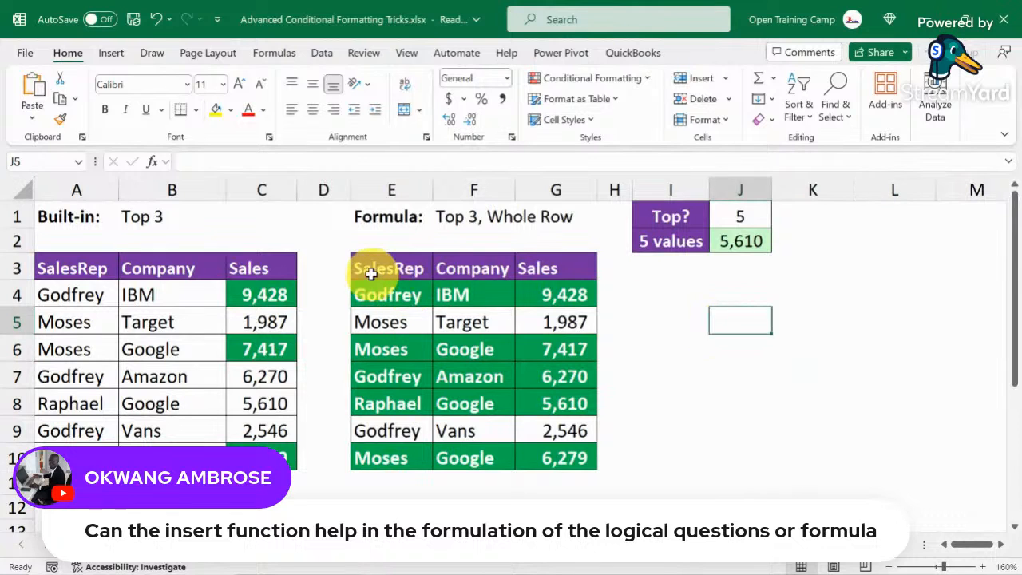
pyautogui.moveTo(372, 274); pyautogui.dragTo(573, 449)
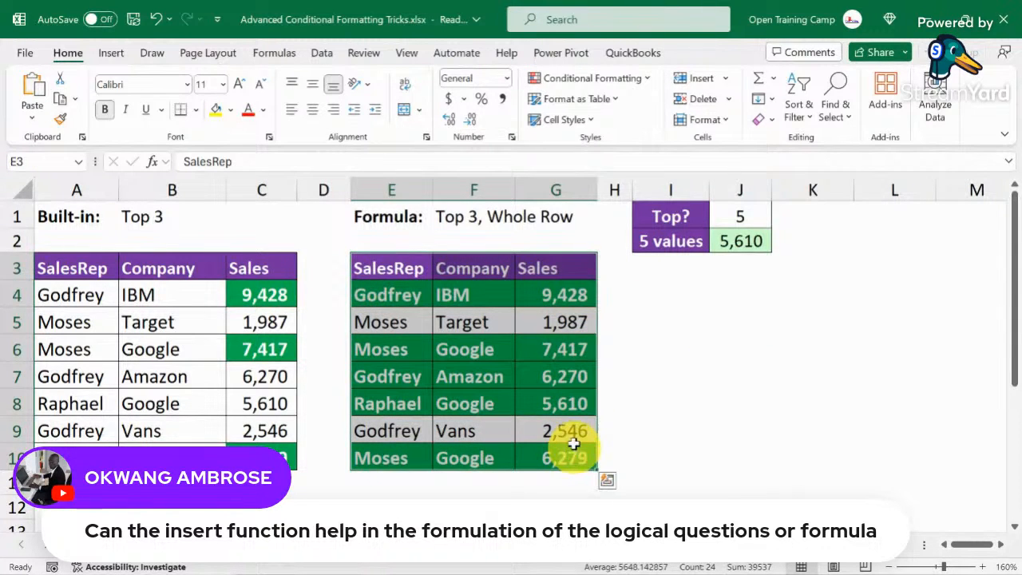
pyautogui.click(525, 301)
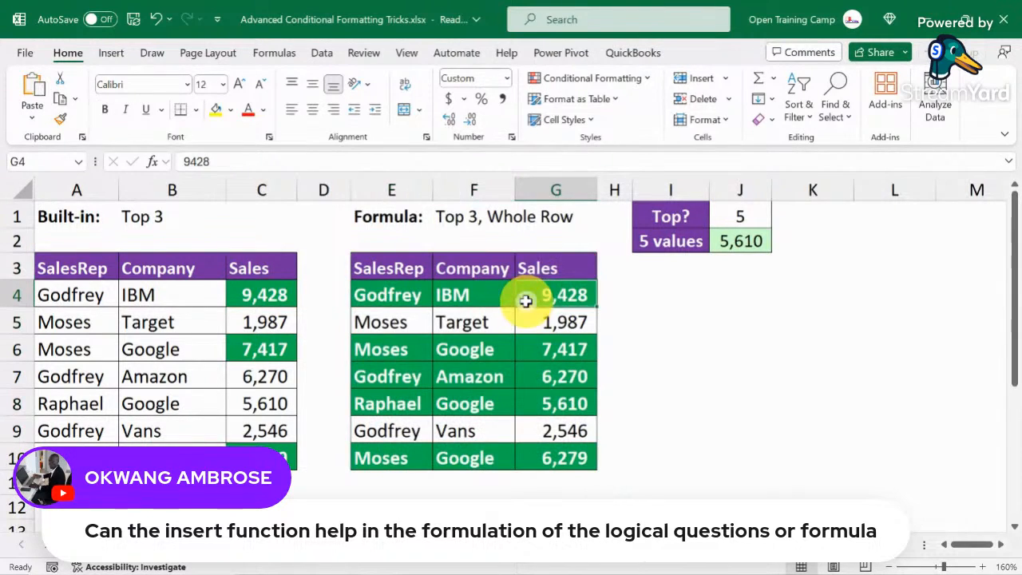
pyautogui.click(395, 297)
pyautogui.moveTo(467, 298); pyautogui.dragTo(581, 296)
pyautogui.moveTo(676, 297); pyautogui.dragTo(817, 455)
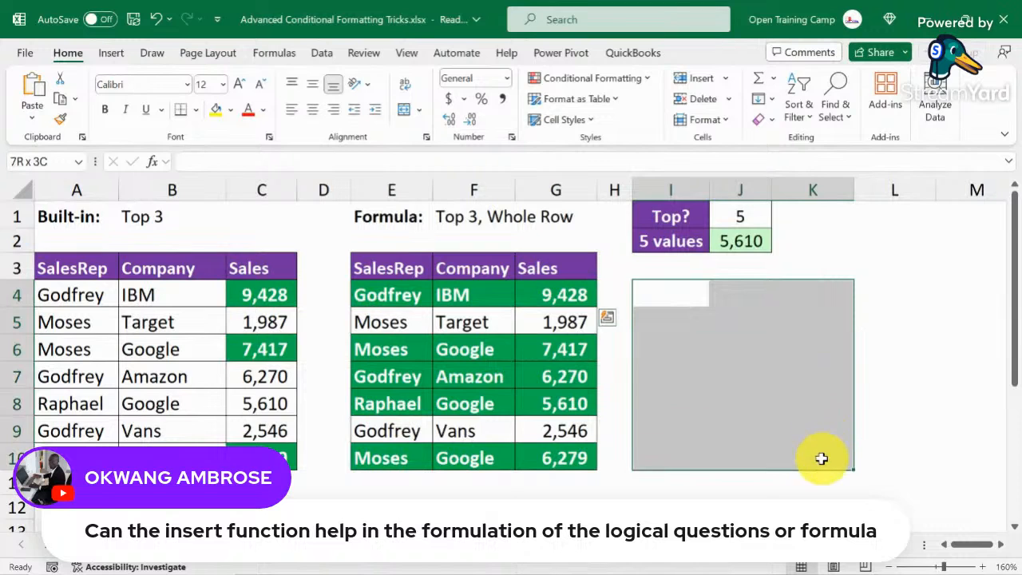
pyautogui.moveTo(662, 292); pyautogui.dragTo(804, 452)
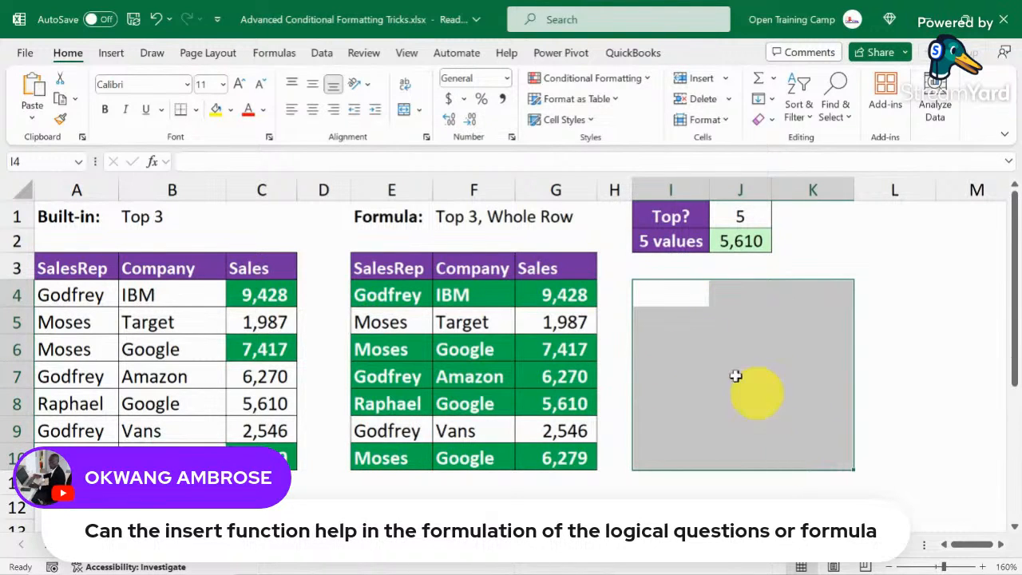
pyautogui.click(666, 291)
pyautogui.moveTo(648, 291); pyautogui.dragTo(835, 450)
# Test the row highlighting without the helper range by setting the Top? value in J1 to 3 and 2 in turn
pyautogui.click(734, 210)
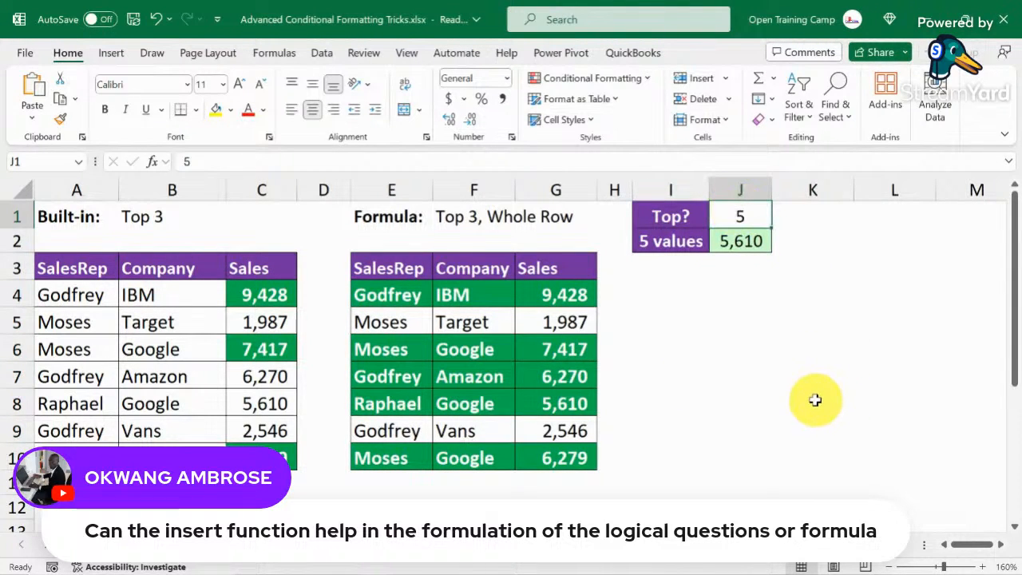
pyautogui.write('3')
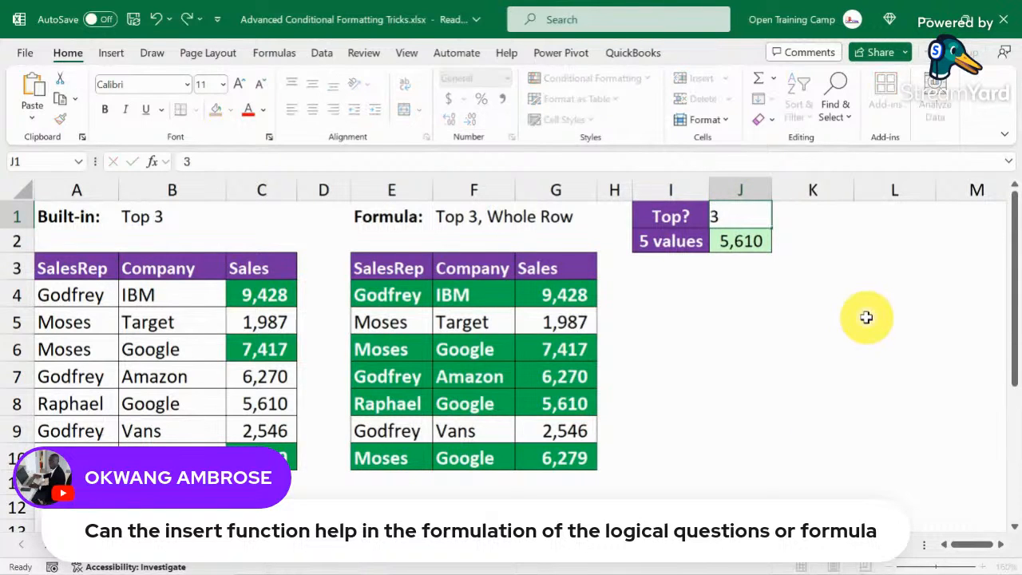
pyautogui.click(867, 318)
pyautogui.click(741, 213)
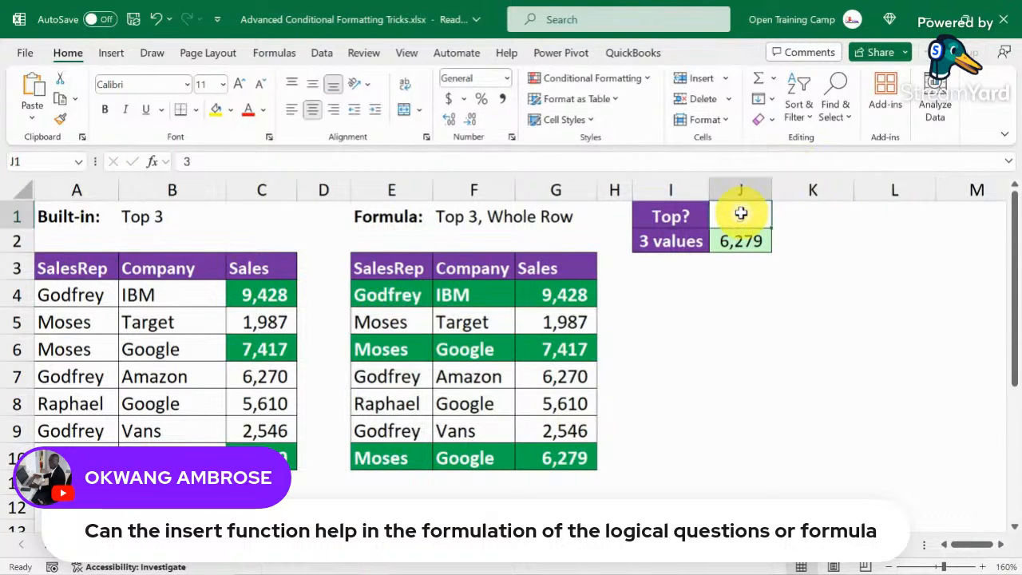
pyautogui.write('2')
pyautogui.click(828, 354)
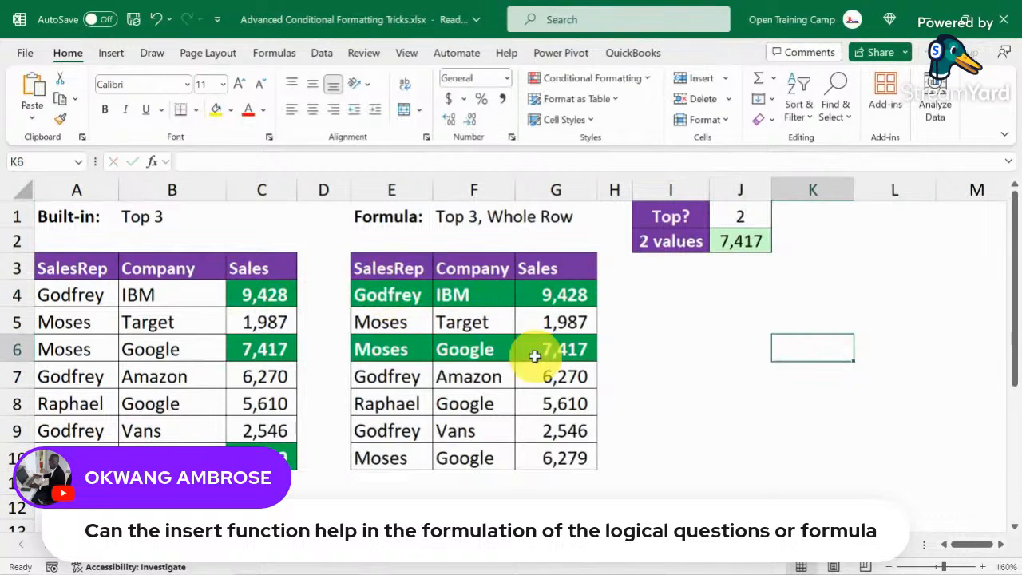
pyautogui.click(627, 77)
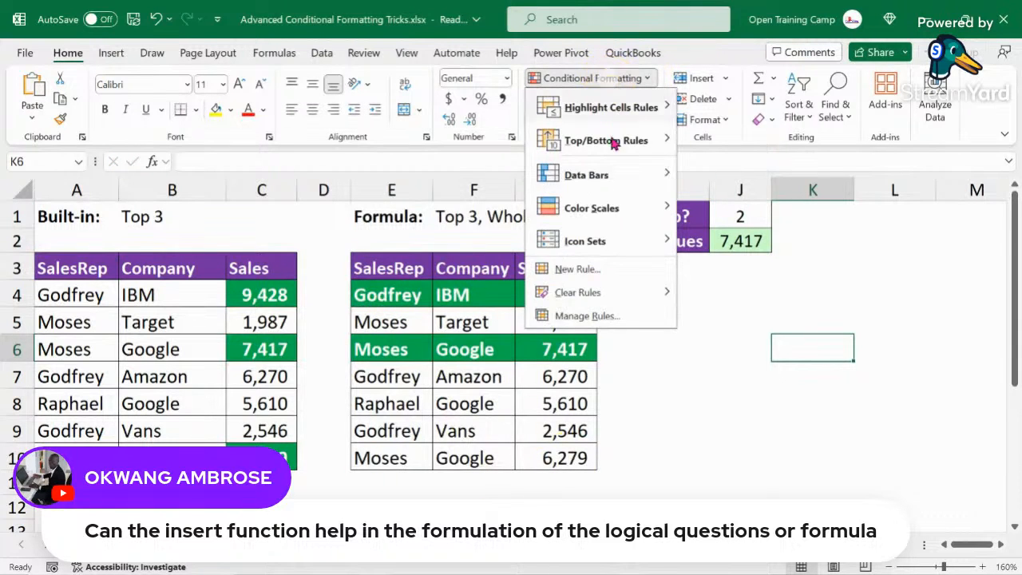
pyautogui.moveTo(573, 302)
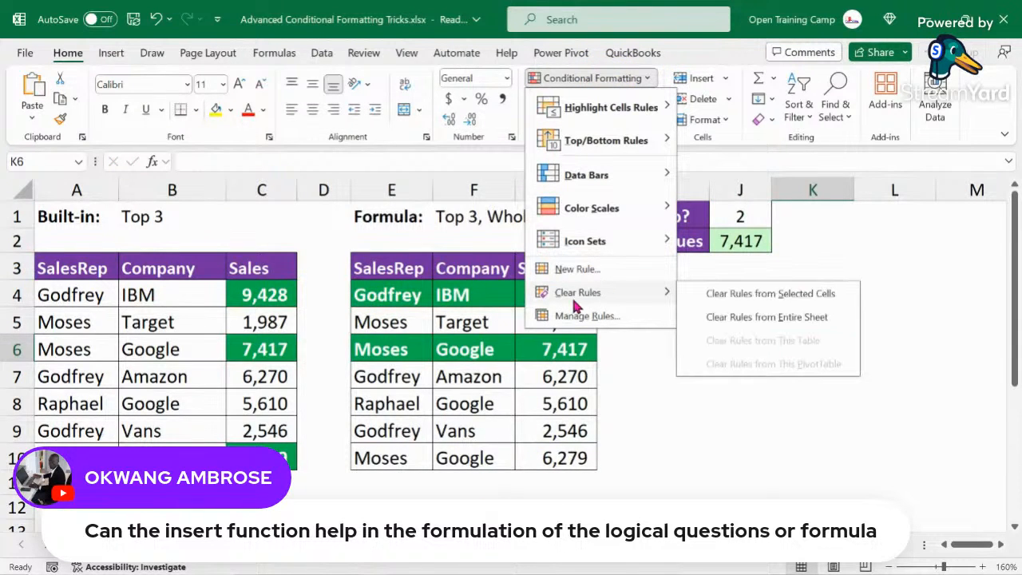
pyautogui.click(873, 392)
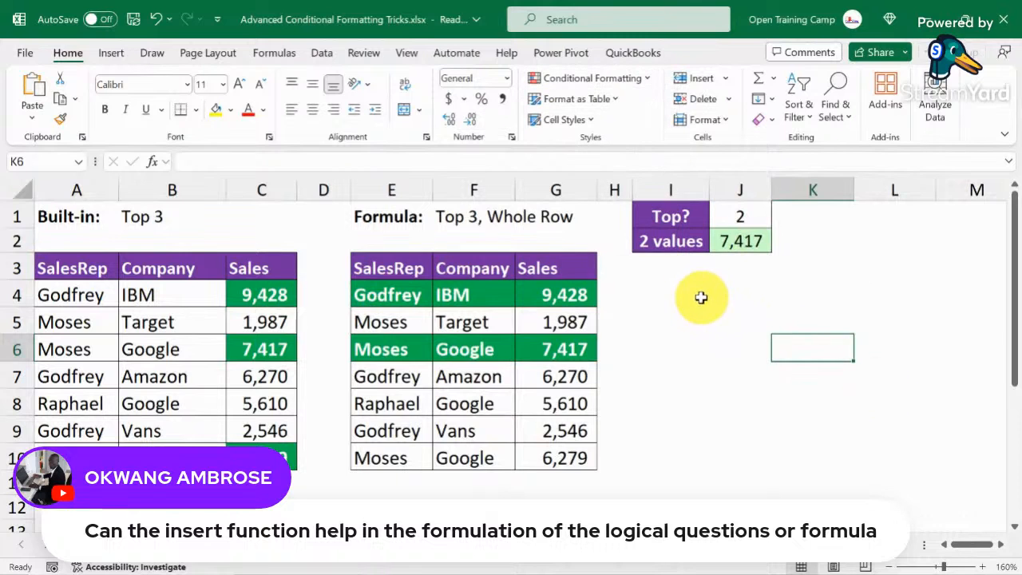
pyautogui.moveTo(701, 297); pyautogui.dragTo(808, 457)
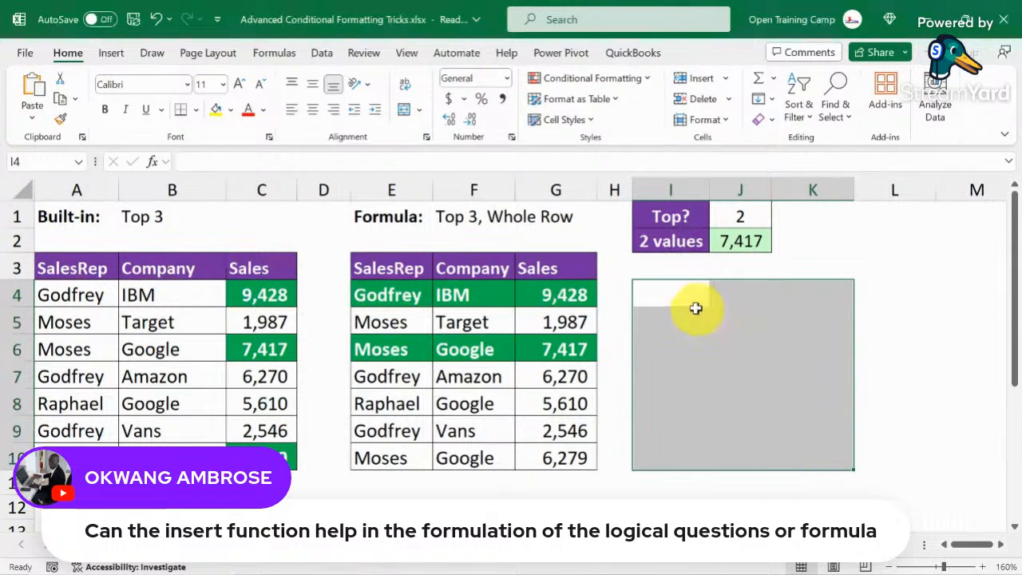
pyautogui.click(681, 297)
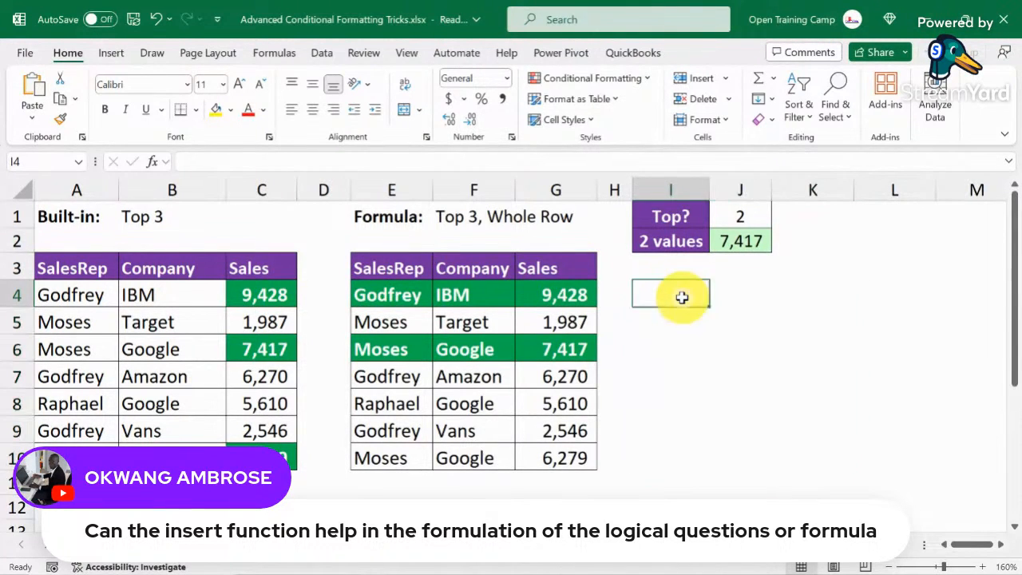
# Examine the empty formula field of a new formula-based conditional formatting rule, and close it without creating a rule
pyautogui.click(614, 79)
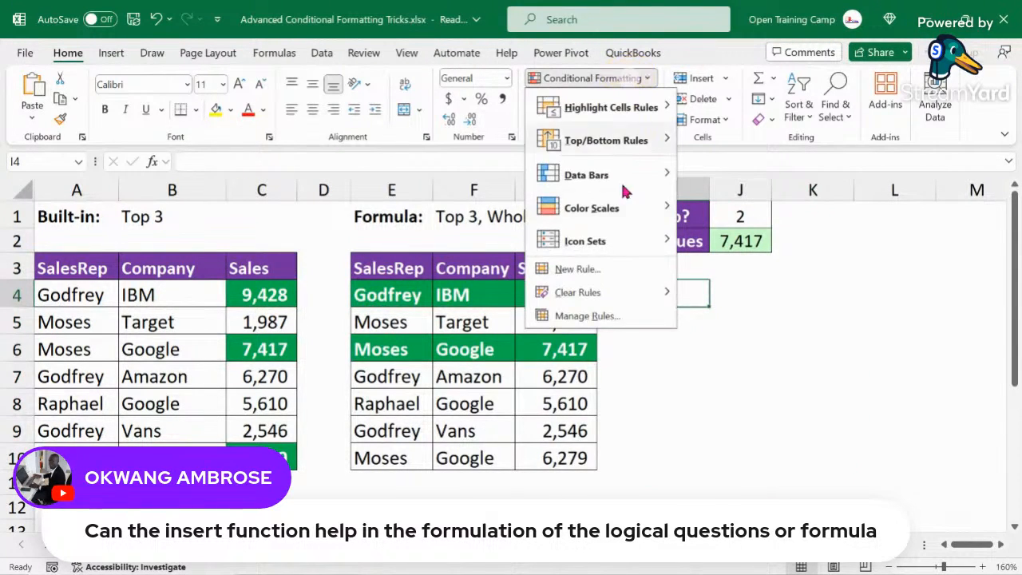
pyautogui.click(587, 269)
pyautogui.click(299, 238)
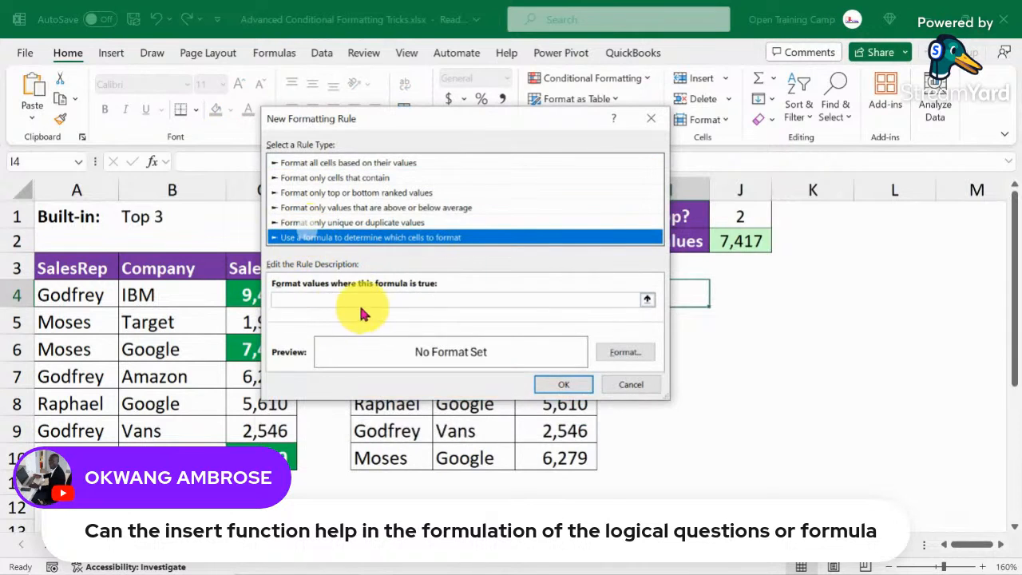
pyautogui.click(310, 298)
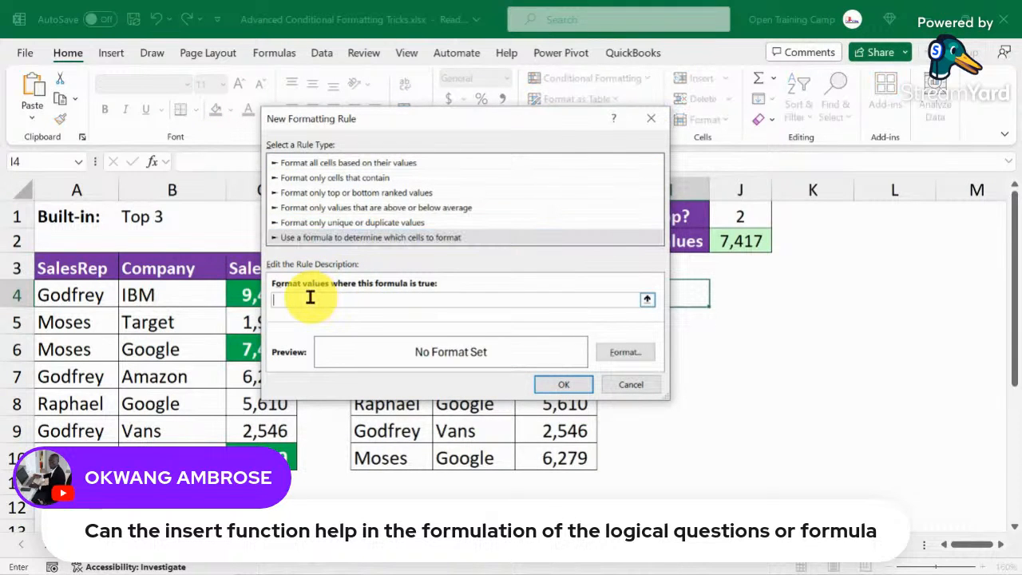
pyautogui.moveTo(383, 118); pyautogui.dragTo(324, 107)
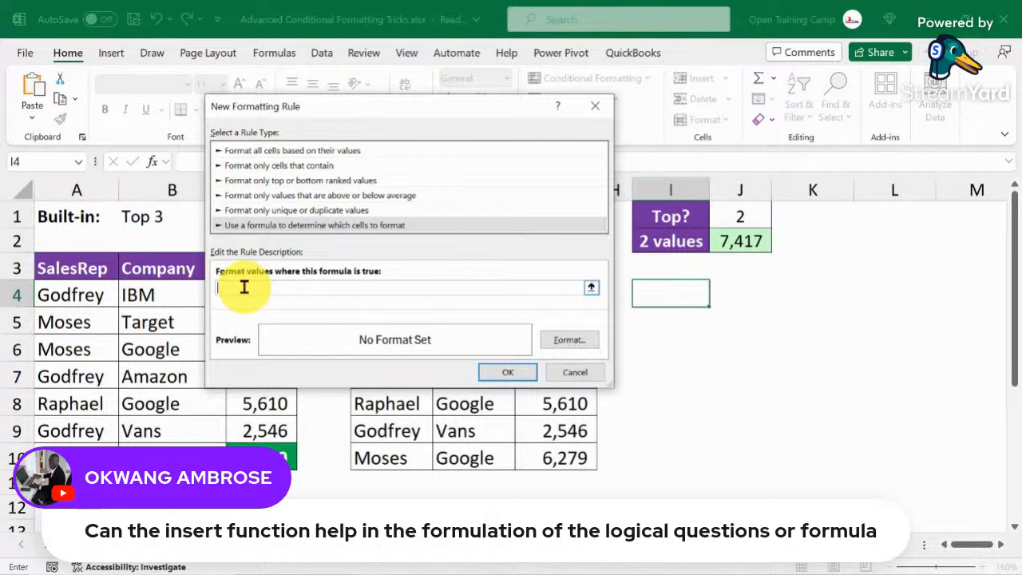
pyautogui.click(264, 225)
pyautogui.click(239, 285)
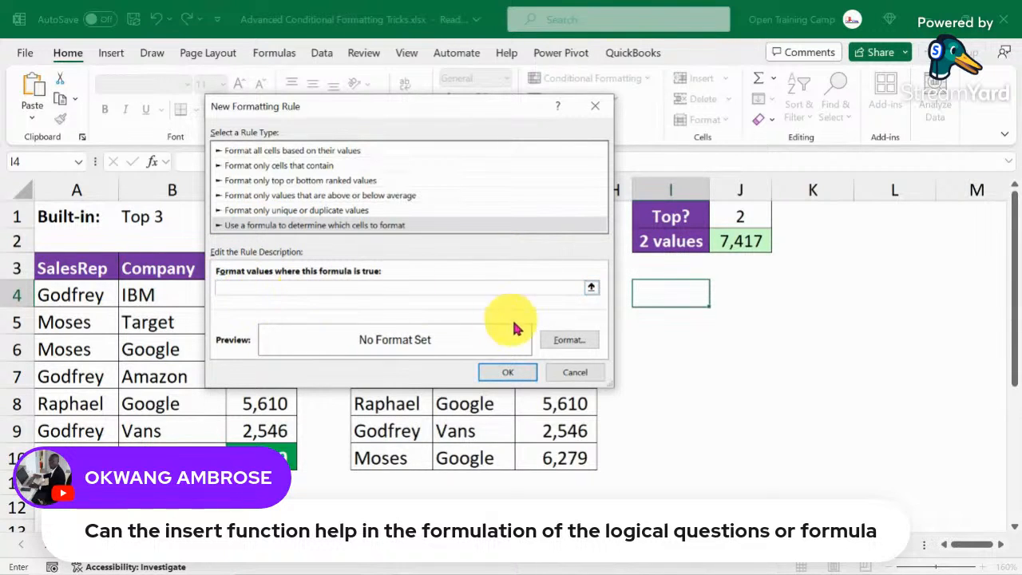
pyautogui.click(573, 374)
pyautogui.click(750, 367)
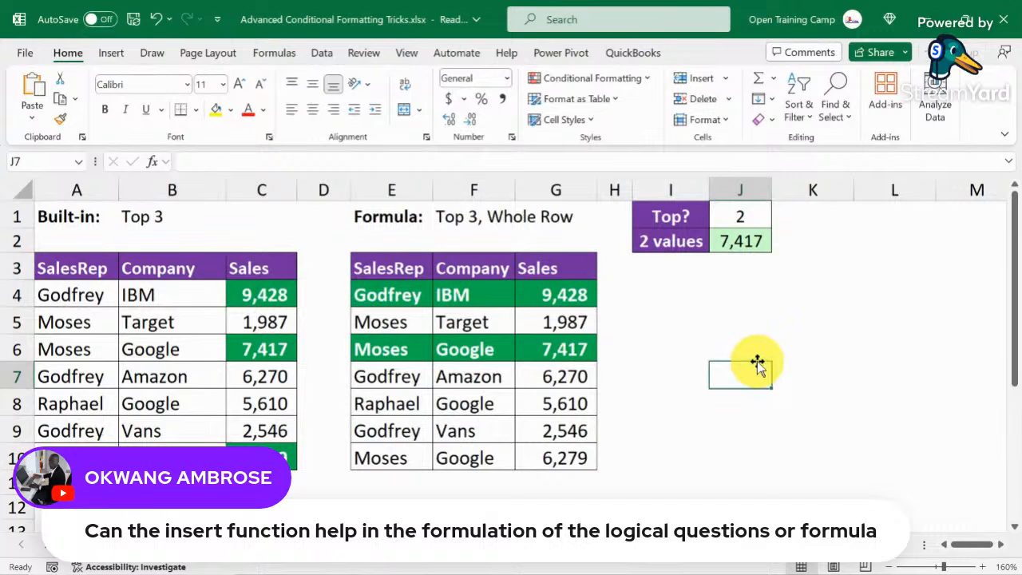
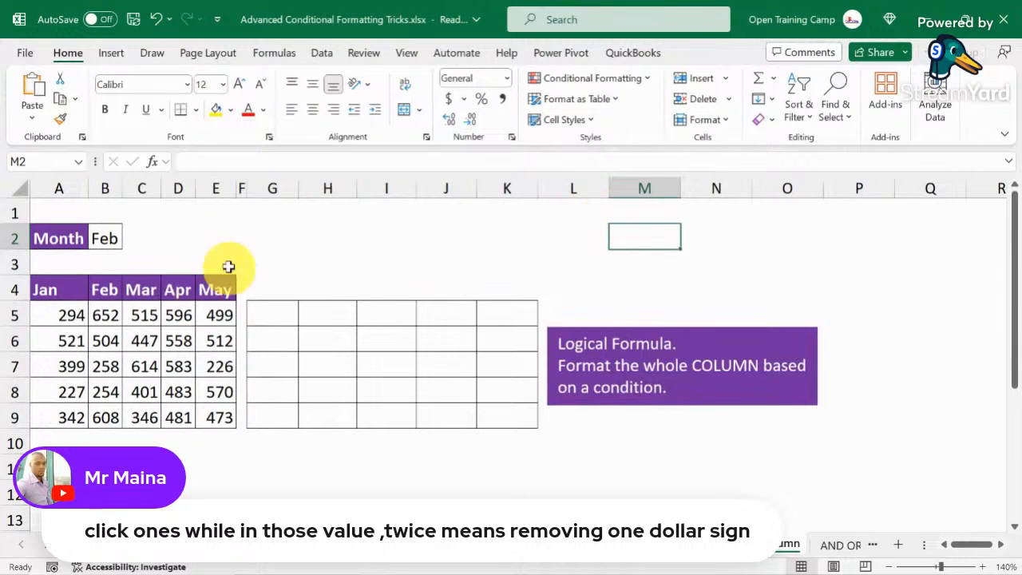
# Compare the whole-row highlighting example with the monthly table on the sheet for formatting whole columns
pyautogui.moveTo(280, 183); pyautogui.dragTo(552, 185)
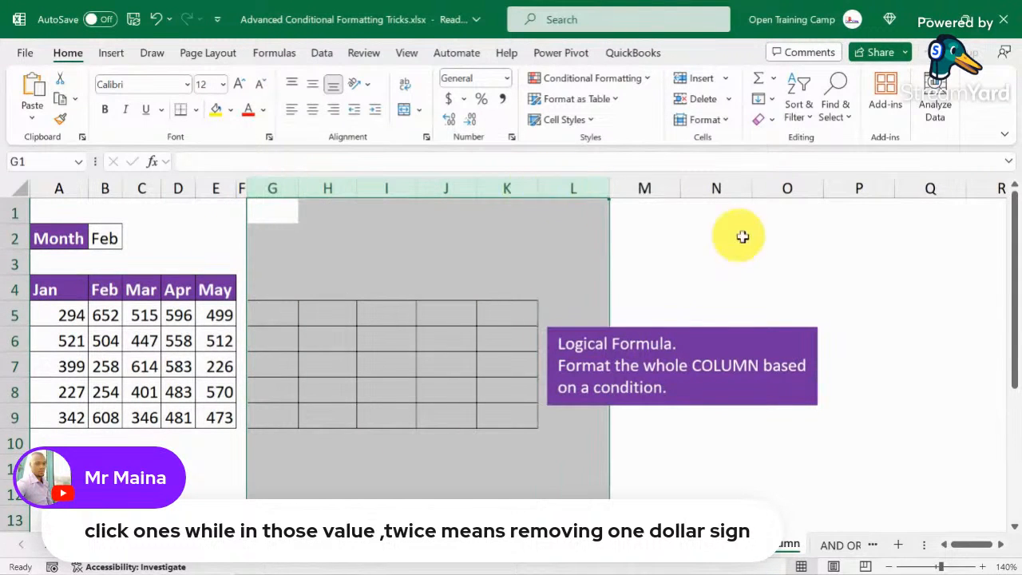
pyautogui.click(758, 244)
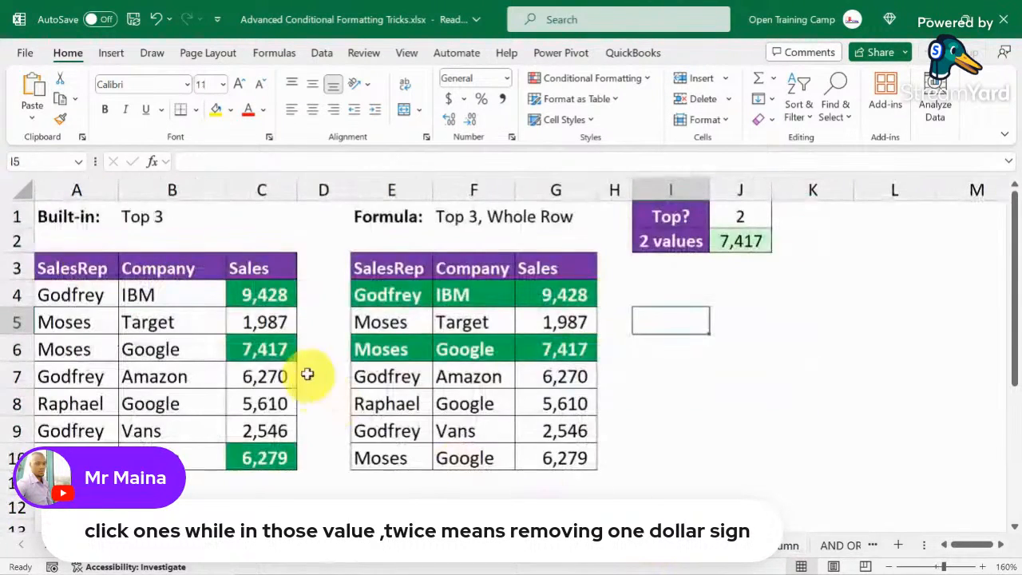
pyautogui.moveTo(373, 295); pyautogui.dragTo(559, 295)
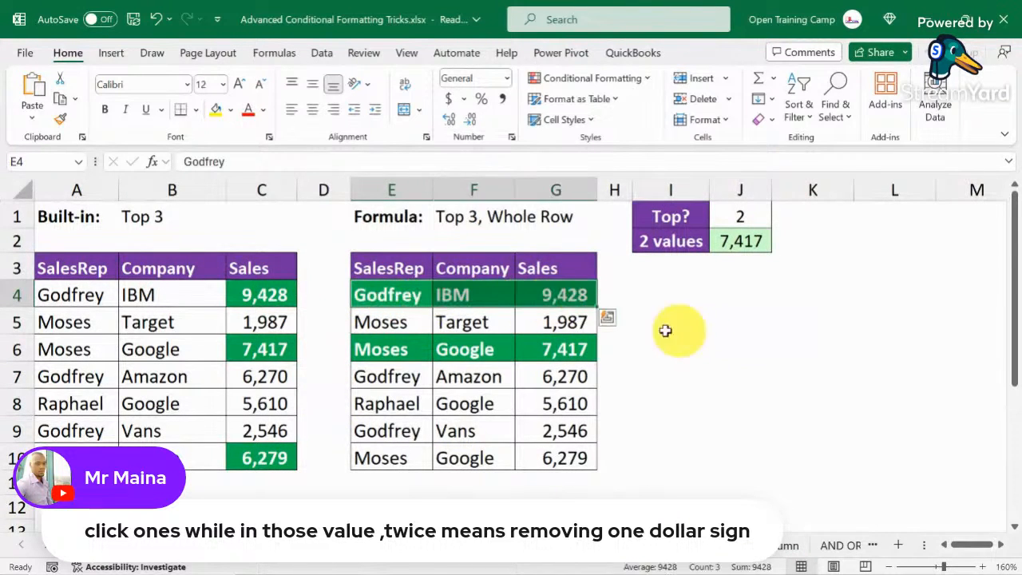
pyautogui.click(722, 348)
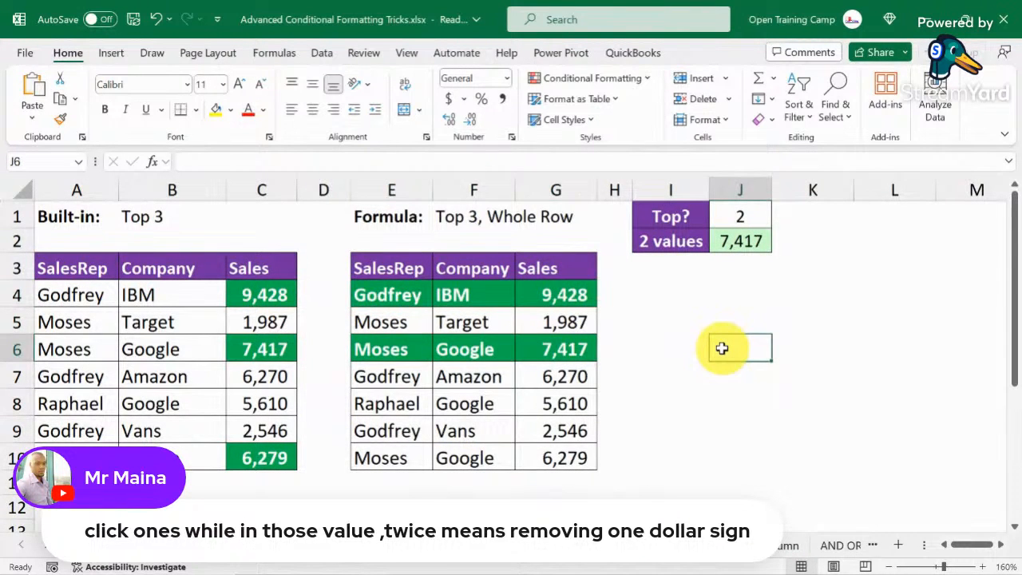
pyautogui.click(725, 321)
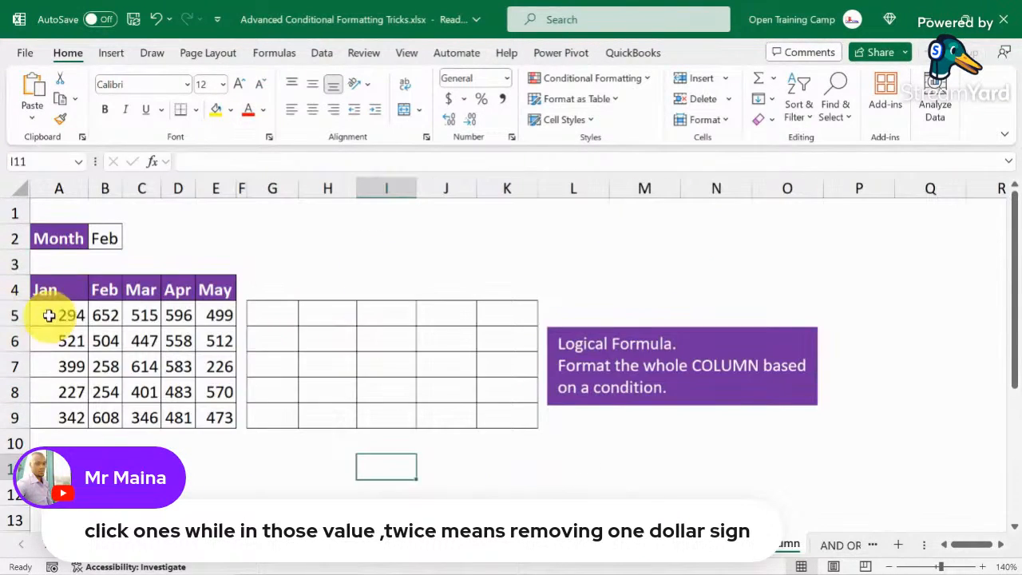
pyautogui.moveTo(55, 189); pyautogui.dragTo(216, 178)
pyautogui.click(385, 235)
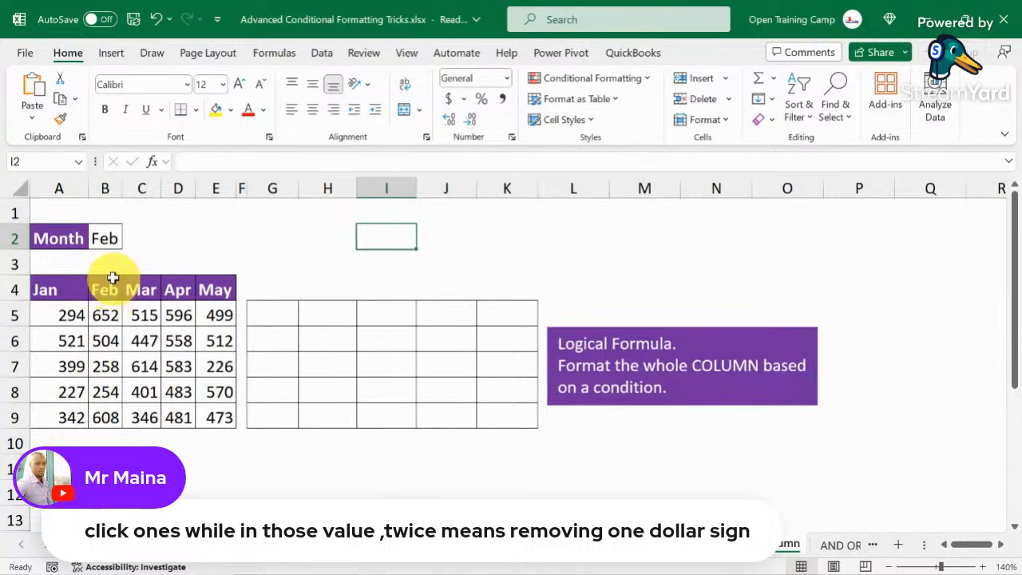
# Choose Jan, Mar and Apr in turn from the Month list in B2, leaving Apr selected
pyautogui.click(102, 236)
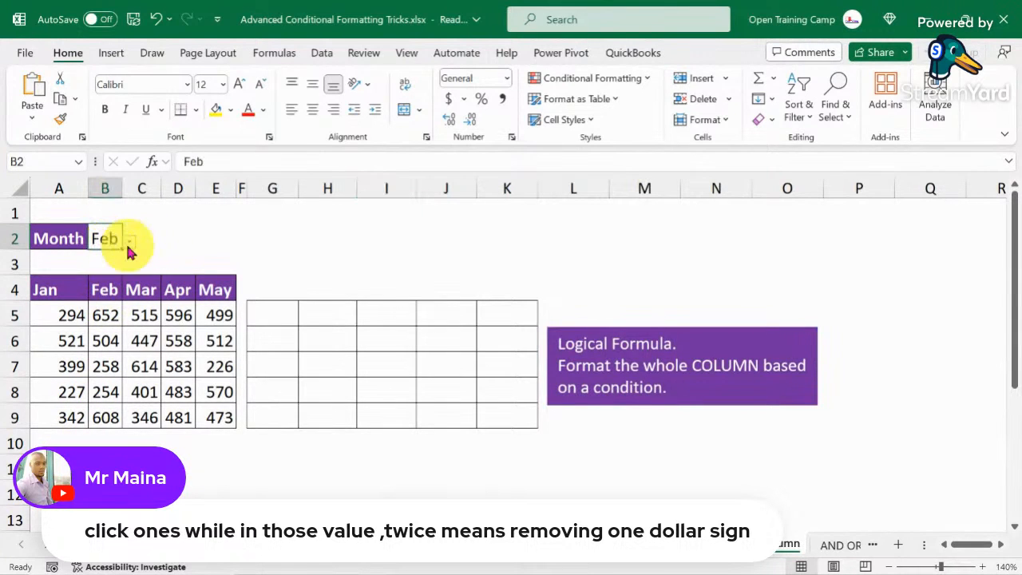
pyautogui.click(130, 249)
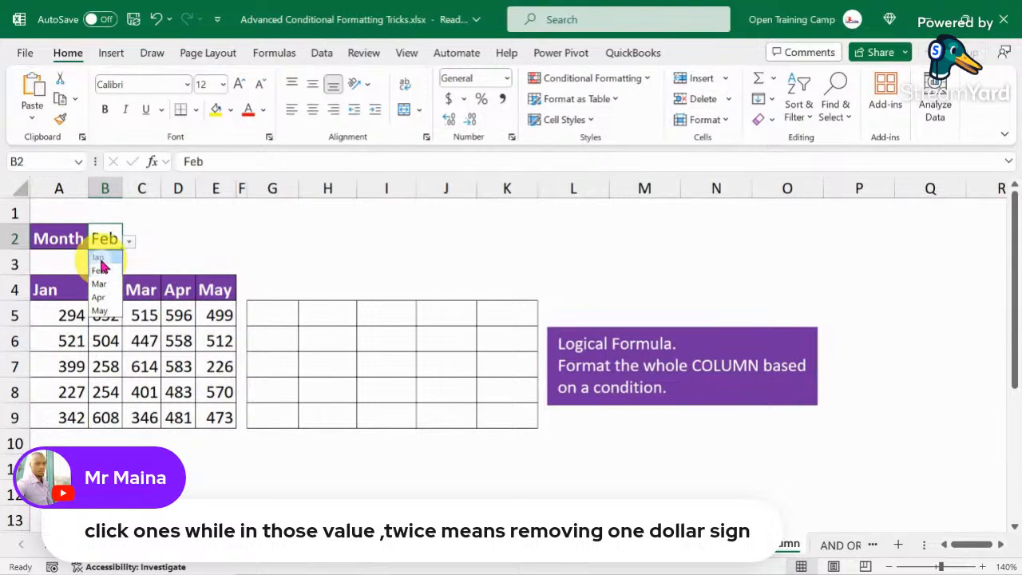
pyautogui.click(99, 258)
pyautogui.click(210, 241)
pyautogui.click(101, 237)
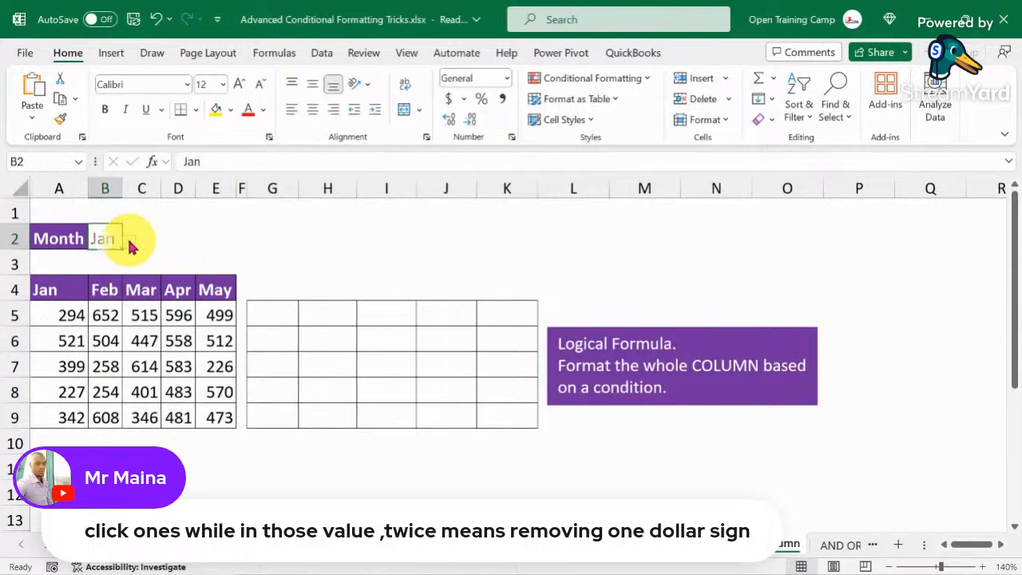
pyautogui.click(129, 243)
pyautogui.click(99, 283)
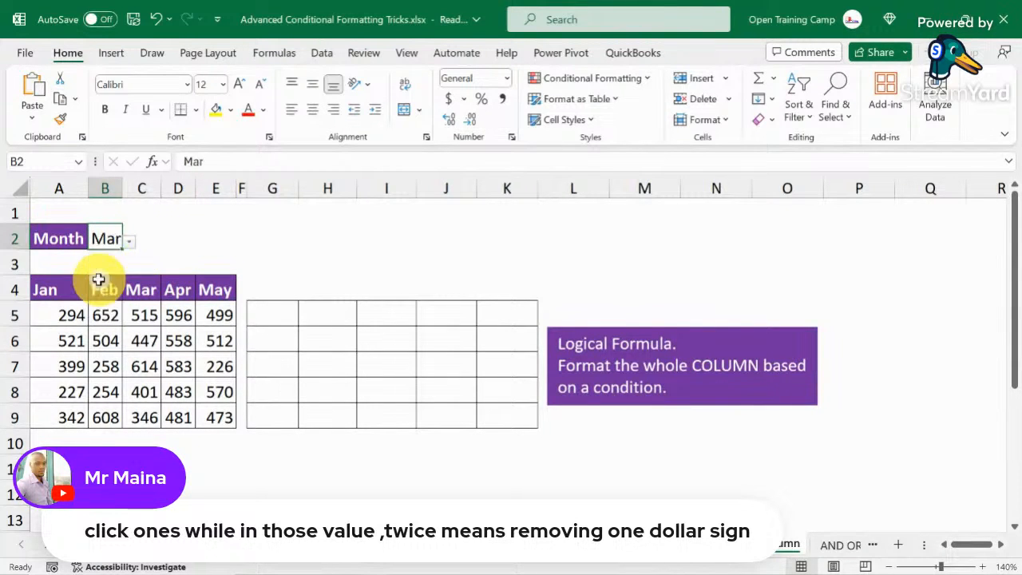
pyautogui.click(128, 246)
pyautogui.click(98, 297)
pyautogui.click(386, 236)
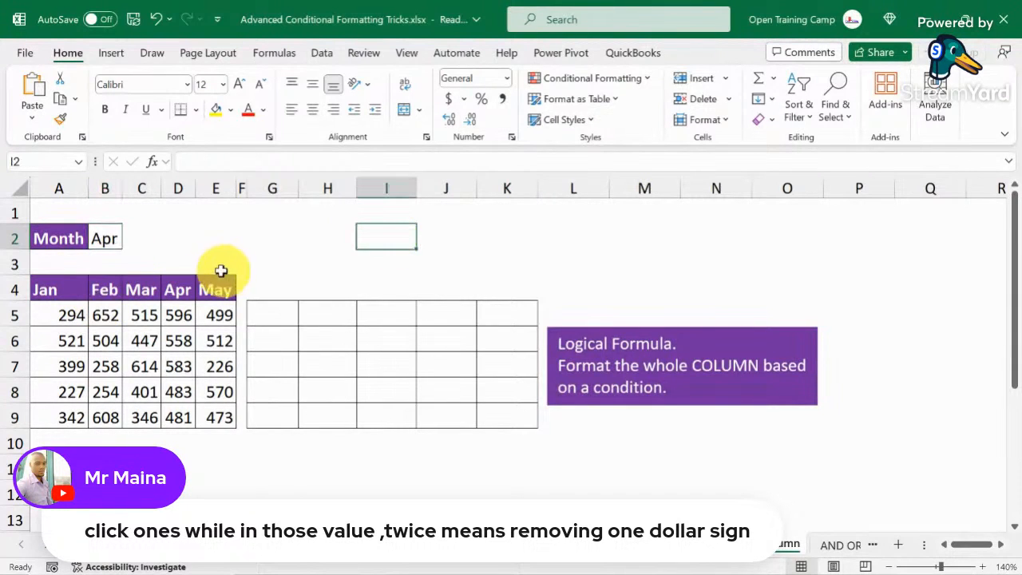
pyautogui.click(178, 192)
pyautogui.click(329, 258)
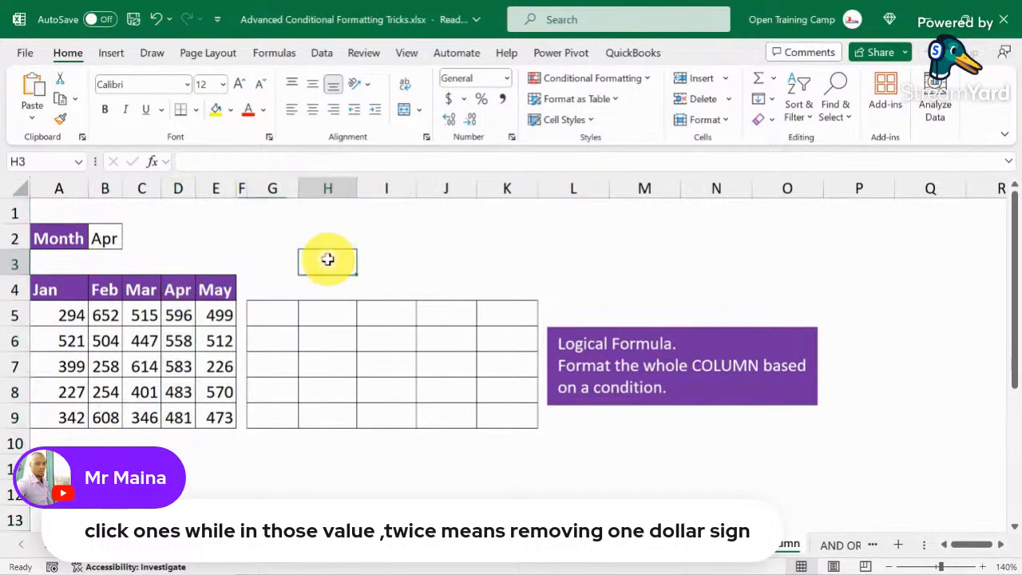
# Fill the Apr values in D5:D9 with yellow by hand
pyautogui.click(102, 238)
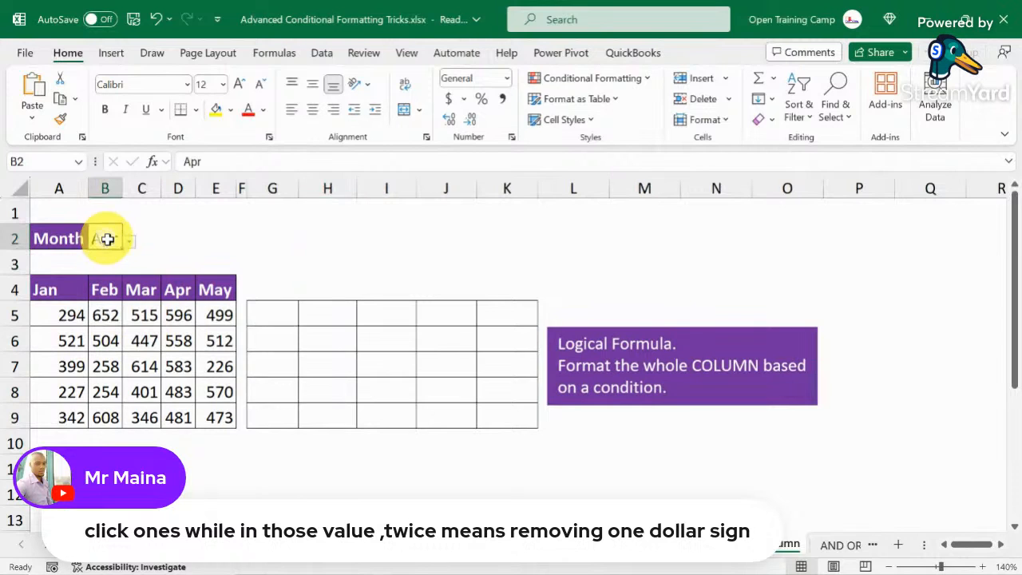
pyautogui.moveTo(179, 316); pyautogui.dragTo(183, 418)
pyautogui.click(216, 112)
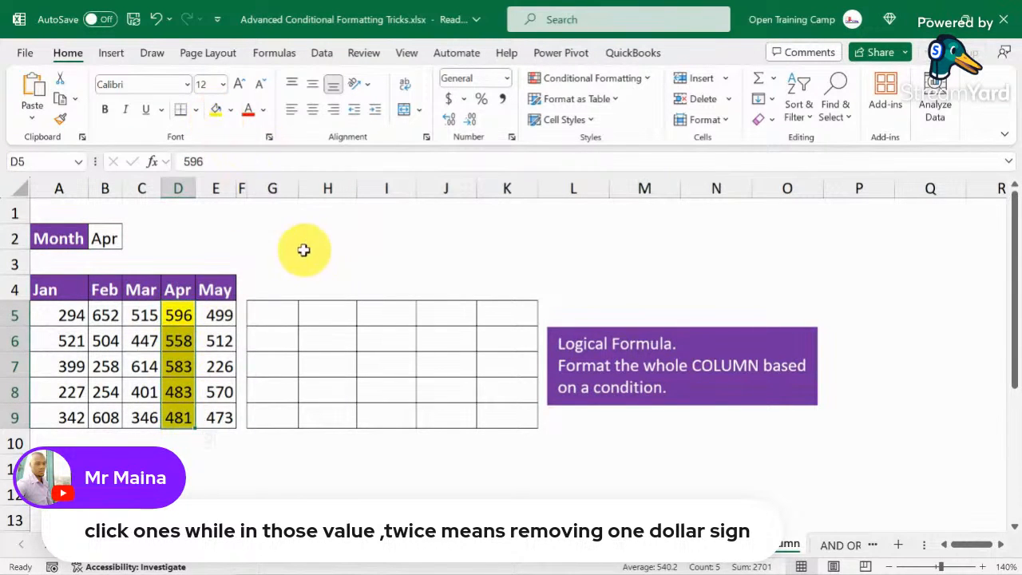
# Set the month in B2 to Mar and compare the Mar values with the manually filled Apr values
pyautogui.click(108, 232)
pyautogui.click(129, 241)
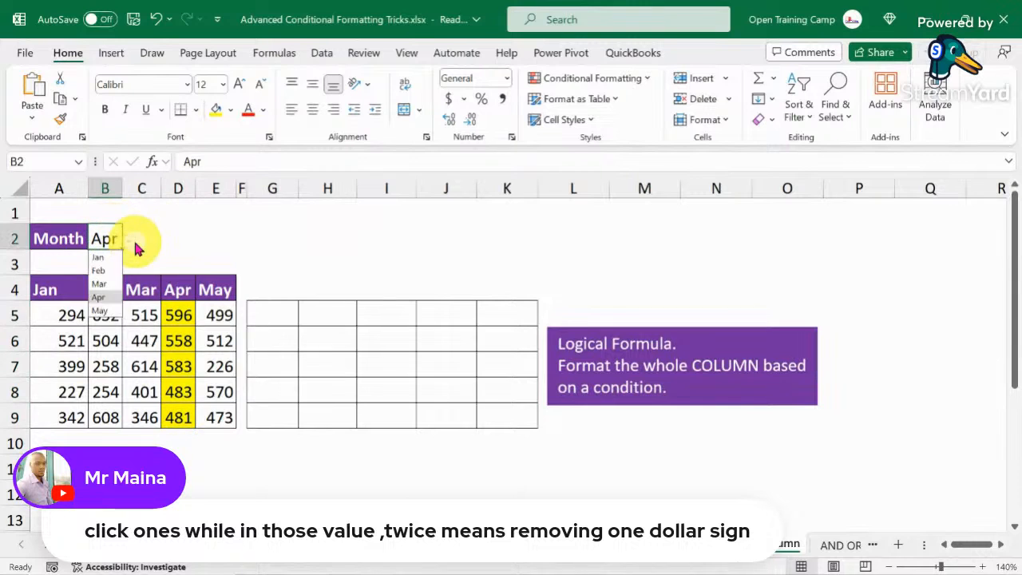
pyautogui.click(99, 285)
pyautogui.moveTo(178, 313); pyautogui.dragTo(176, 419)
pyautogui.moveTo(141, 315); pyautogui.dragTo(139, 417)
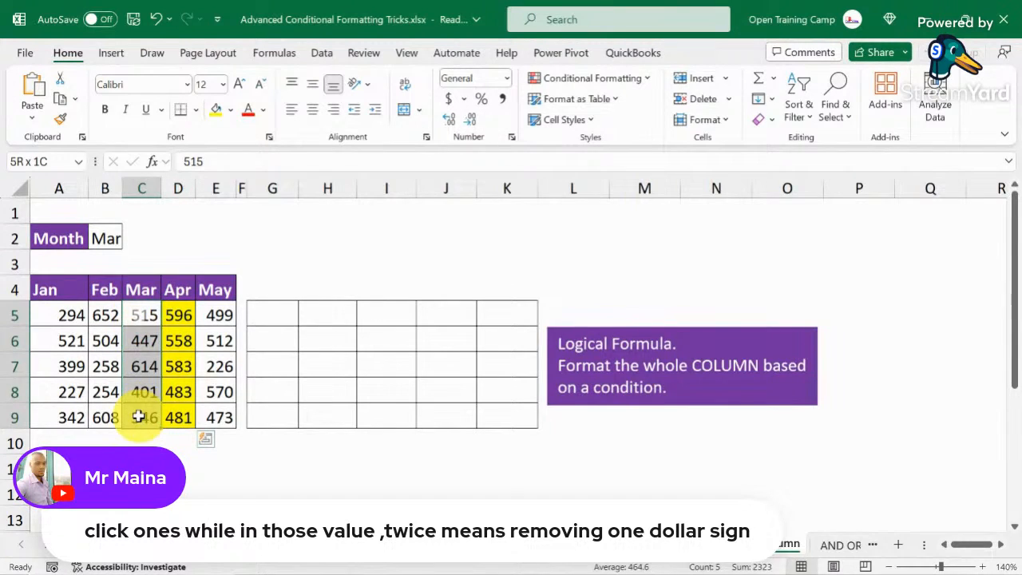
# Undo the month change in B2 and the manual yellow fill on the Apr values
pyautogui.click(332, 262)
pyautogui.hotkey('ctrl', 'z')
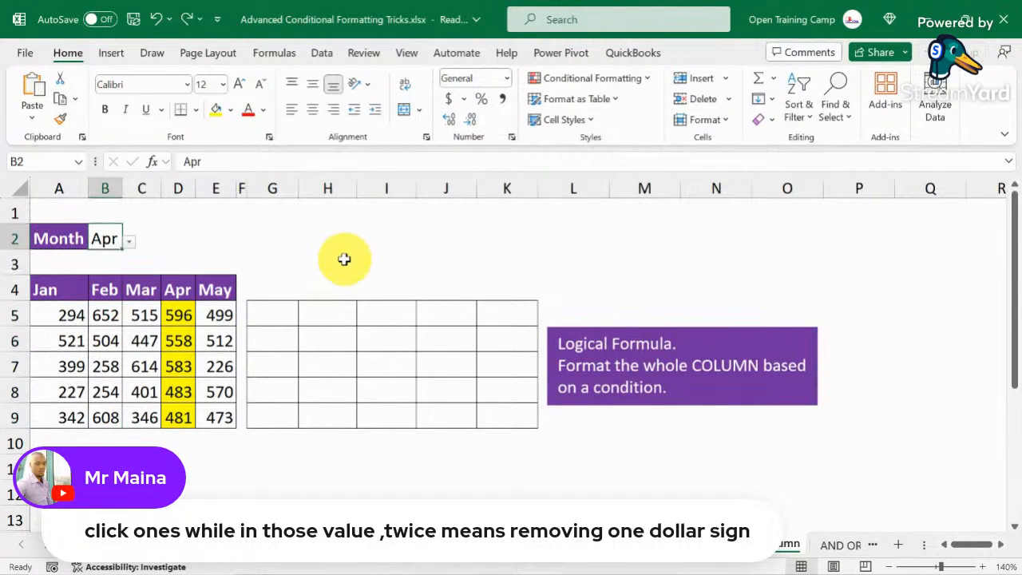
pyautogui.hotkey('ctrl', 'z')
# Enter the formula =A$4=$B$2 in G5 to compare the Jan header with the selected month
pyautogui.click(266, 314)
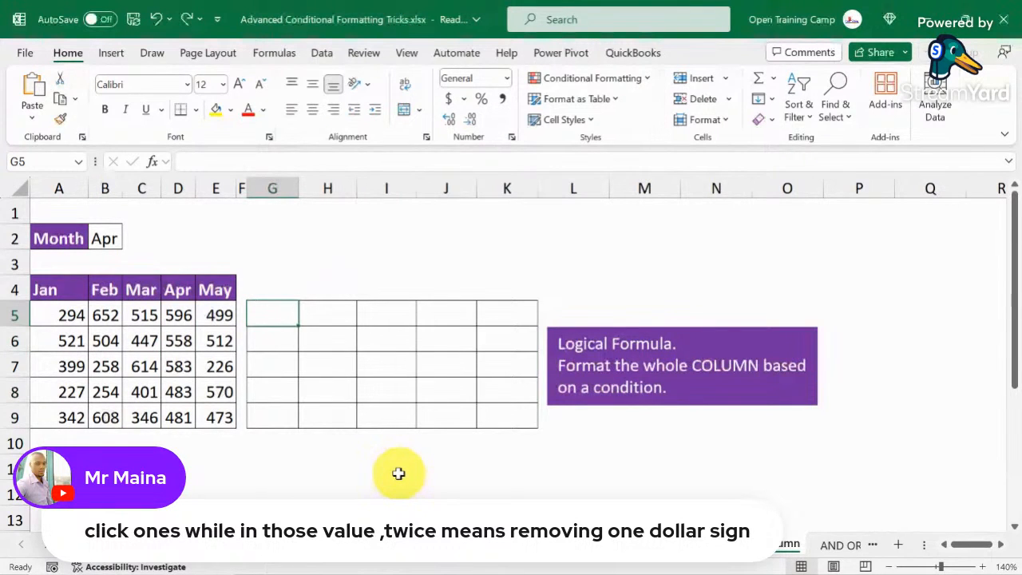
pyautogui.write('=')
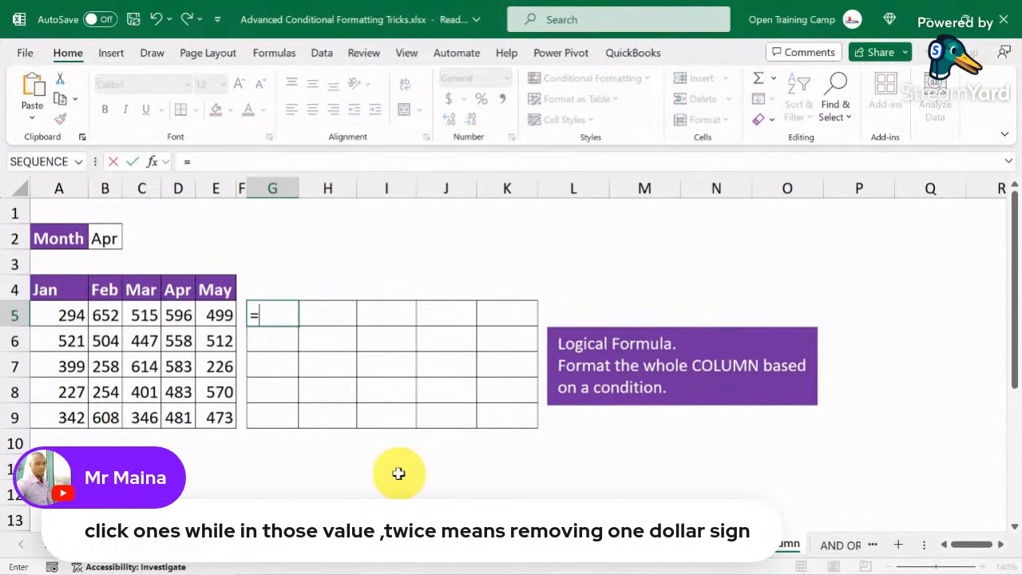
pyautogui.click(50, 290)
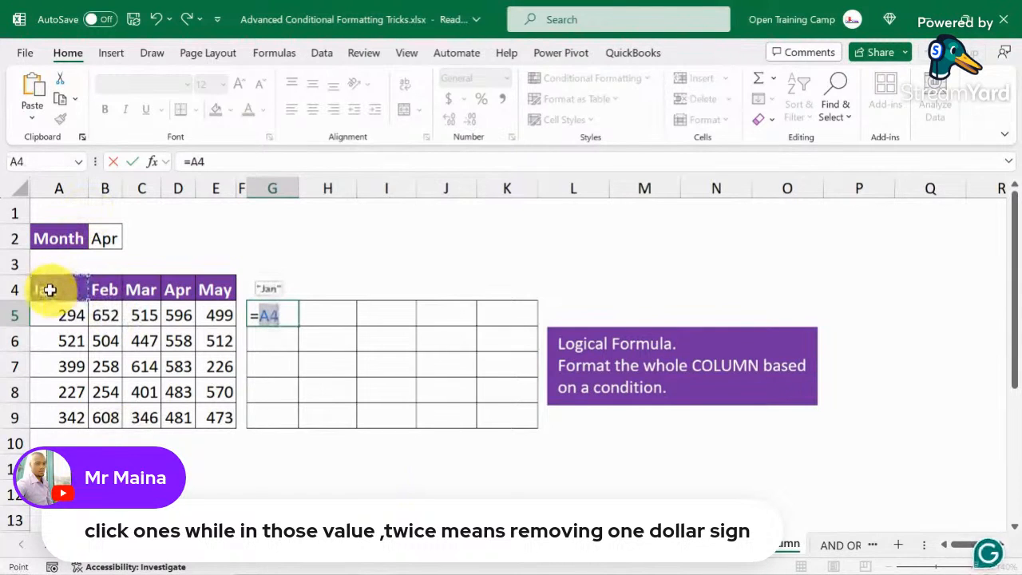
pyautogui.write('=')
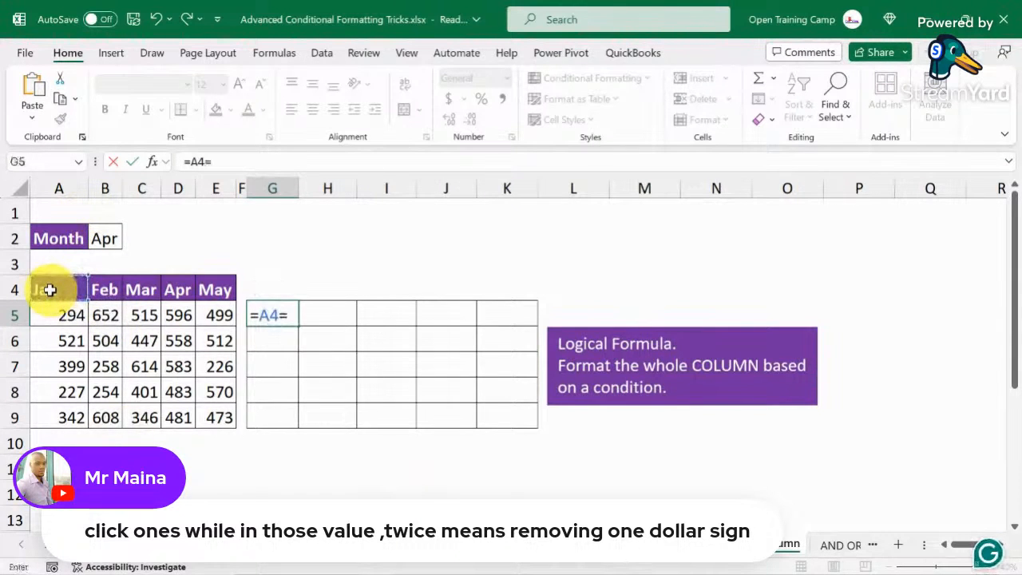
pyautogui.click(103, 238)
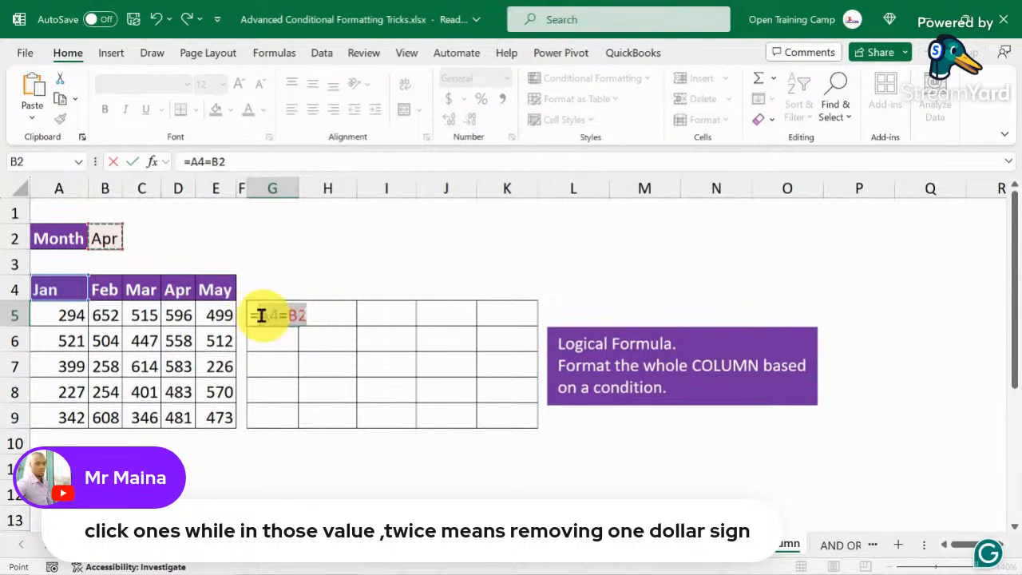
pyautogui.moveTo(246, 316); pyautogui.dragTo(318, 314)
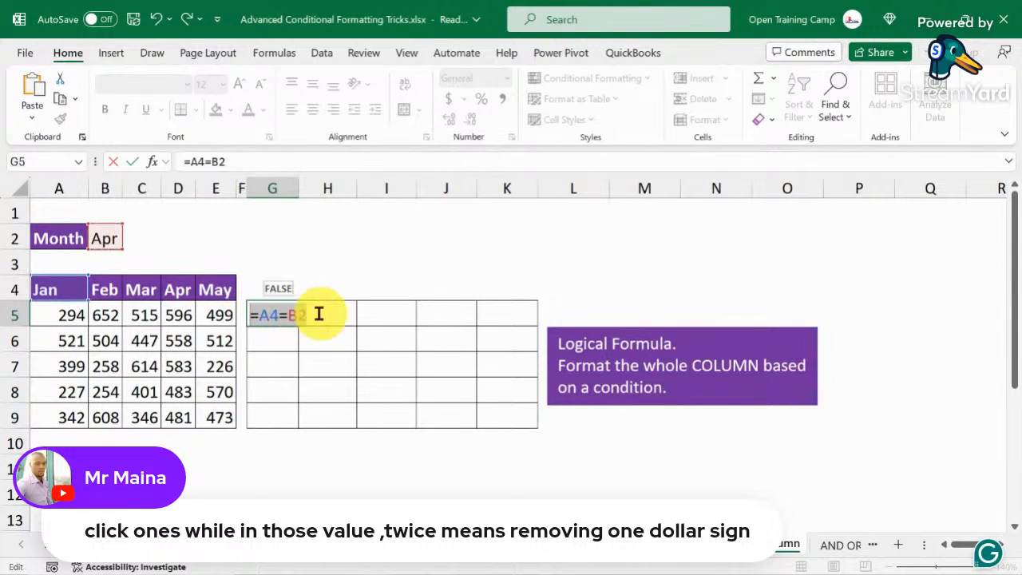
pyautogui.click(316, 314)
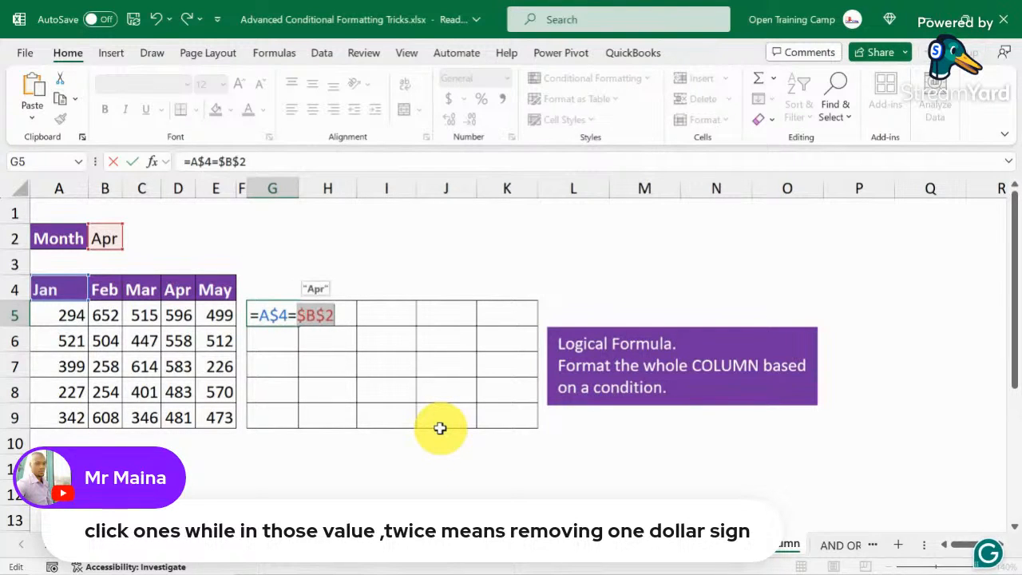
pyautogui.press('Return')
# Check the G5 formula against the cells A4 and B2, and copy it across row 5 to K5
pyautogui.click(267, 312)
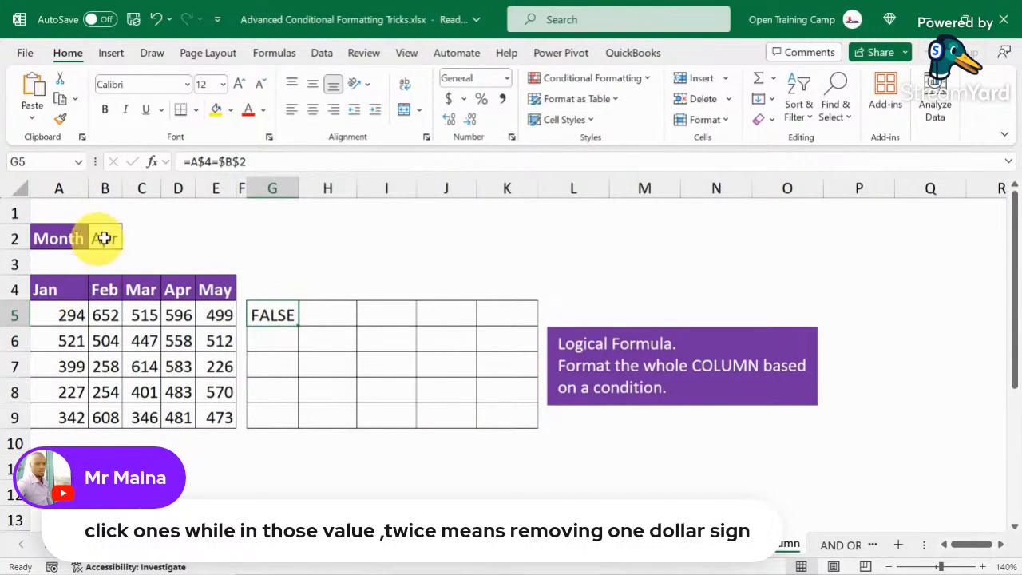
pyautogui.click(44, 289)
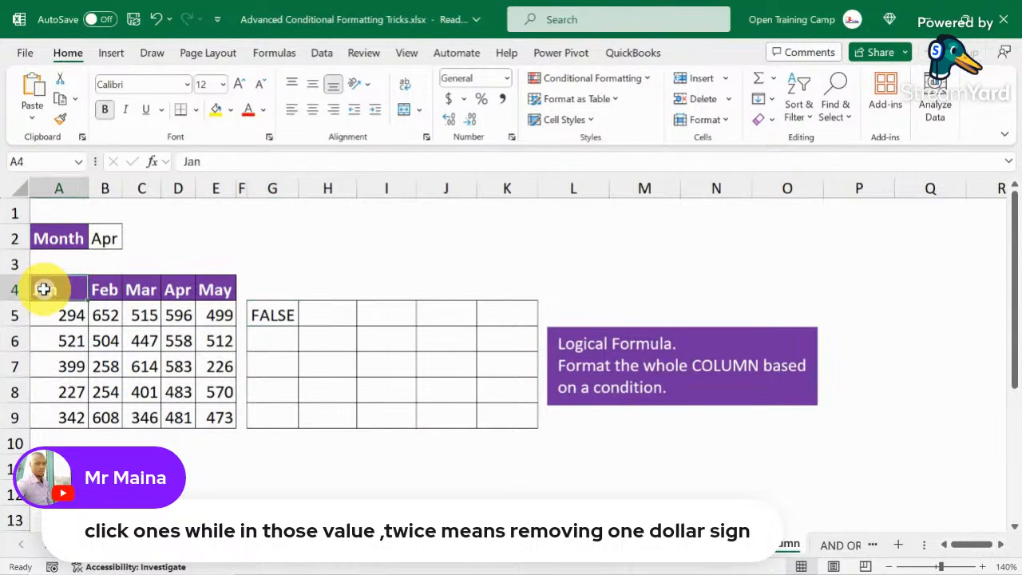
pyautogui.click(106, 232)
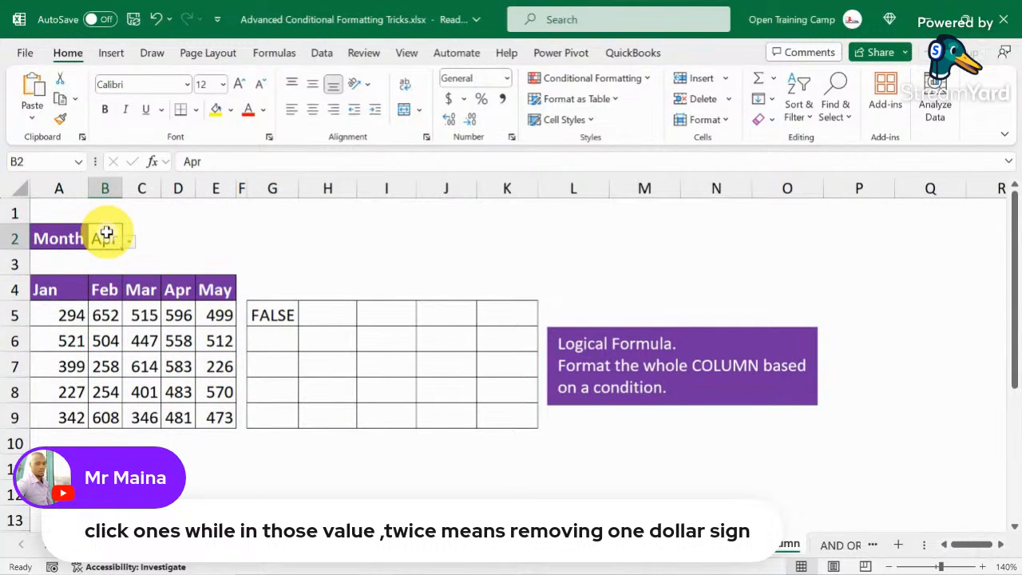
pyautogui.click(44, 289)
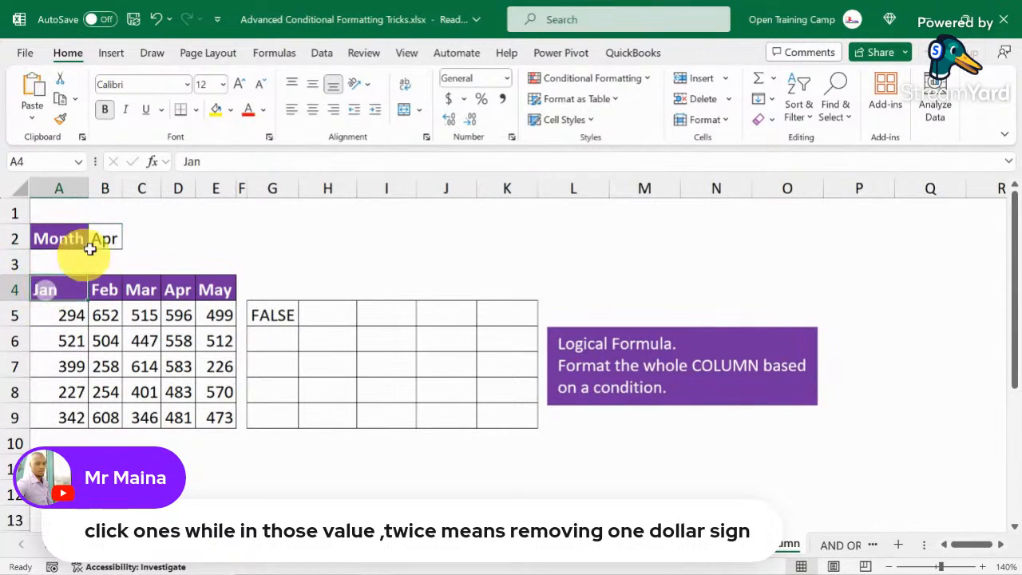
pyautogui.click(98, 236)
pyautogui.click(262, 314)
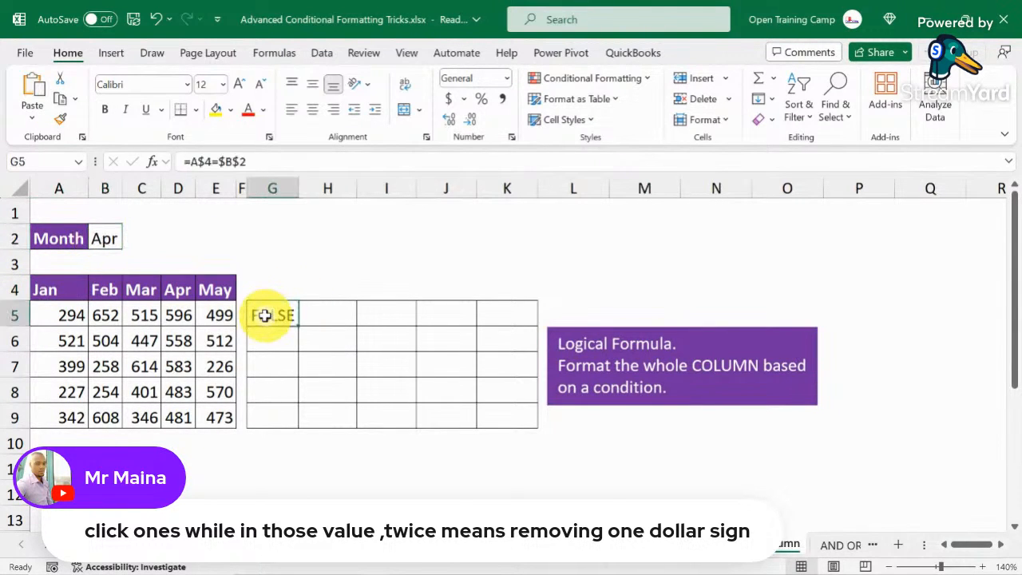
pyautogui.moveTo(298, 322); pyautogui.dragTo(520, 317)
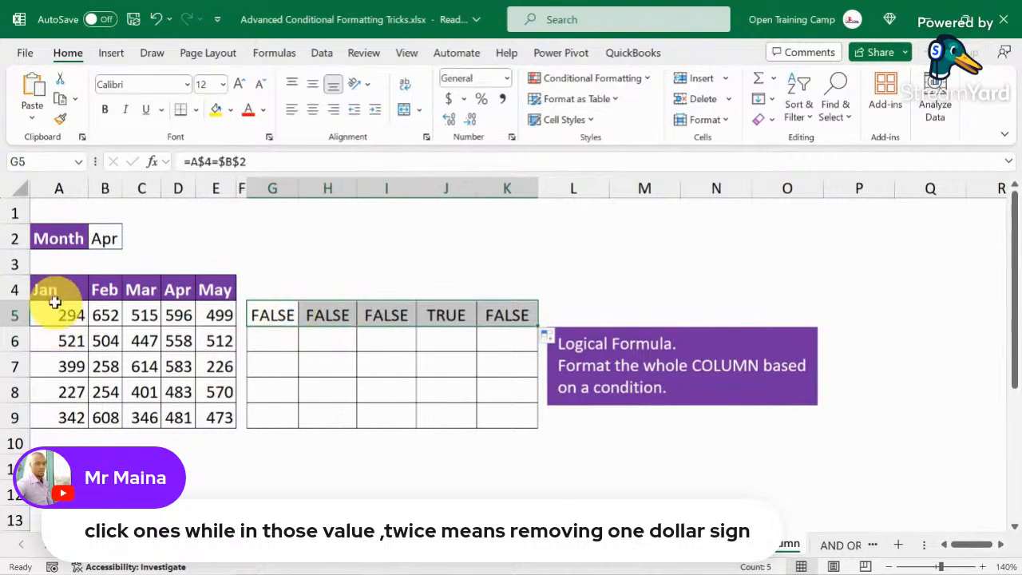
# Inspect the formula in J5, and copy the formulas in G5:K5 down to row 9
pyautogui.click(104, 238)
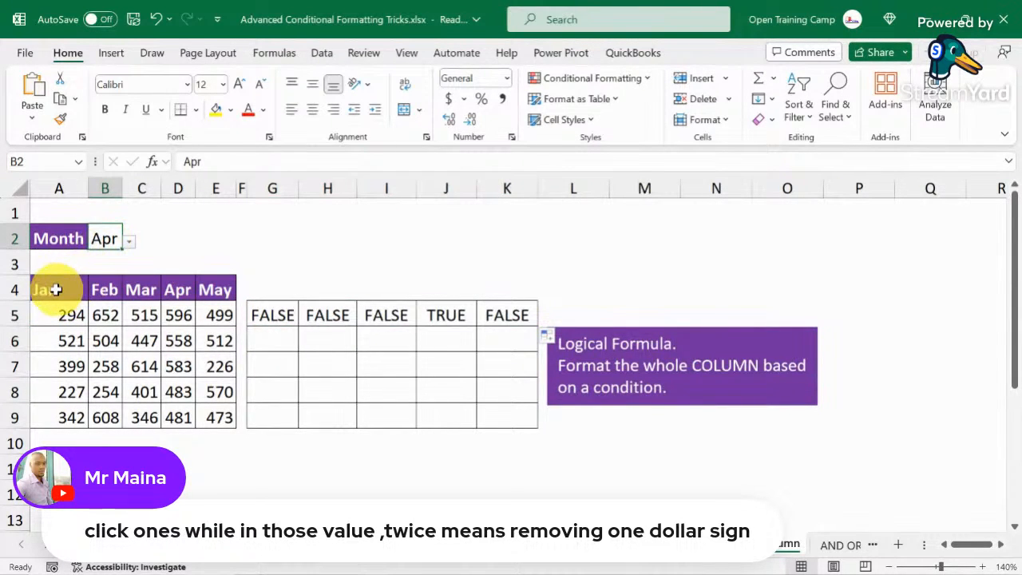
pyautogui.doubleClick(447, 317)
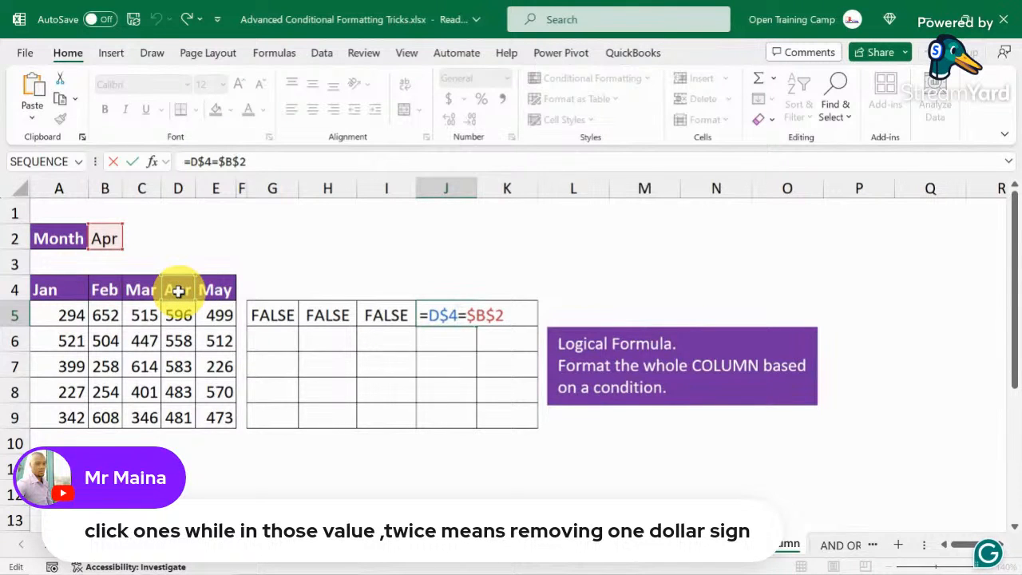
pyautogui.press('Return')
pyautogui.click(437, 318)
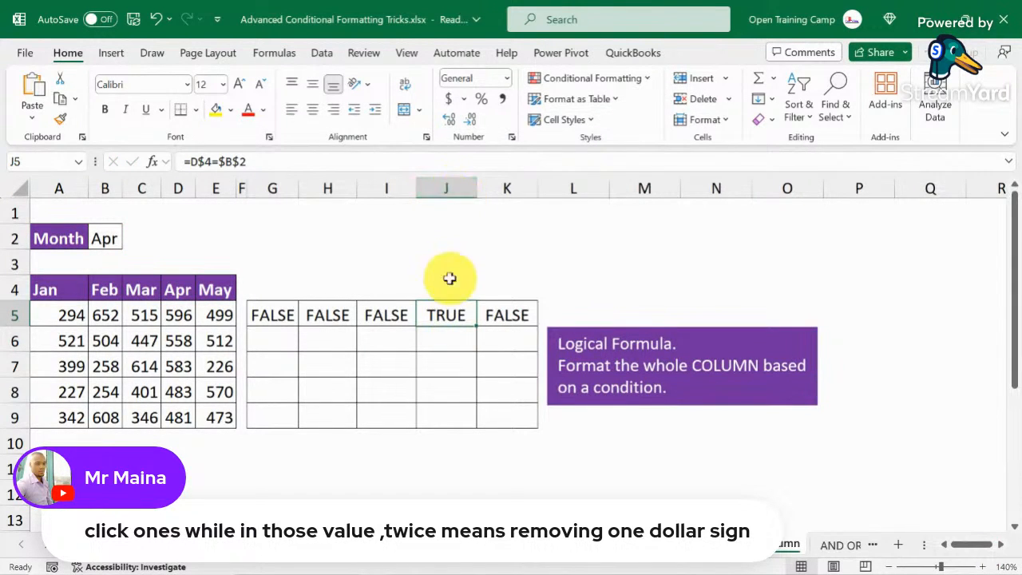
pyautogui.moveTo(266, 315); pyautogui.dragTo(527, 418)
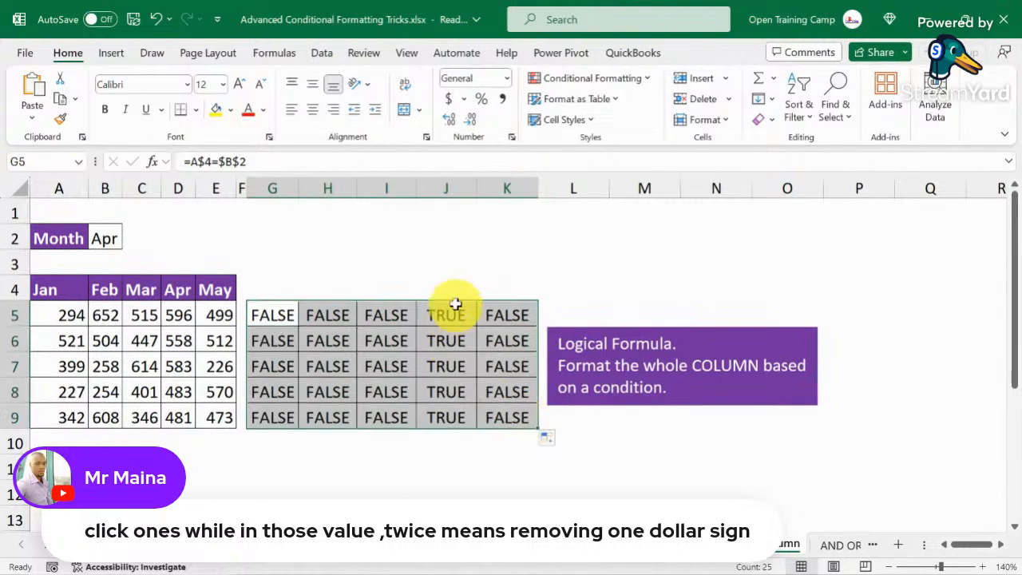
pyautogui.click(452, 191)
pyautogui.click(452, 412)
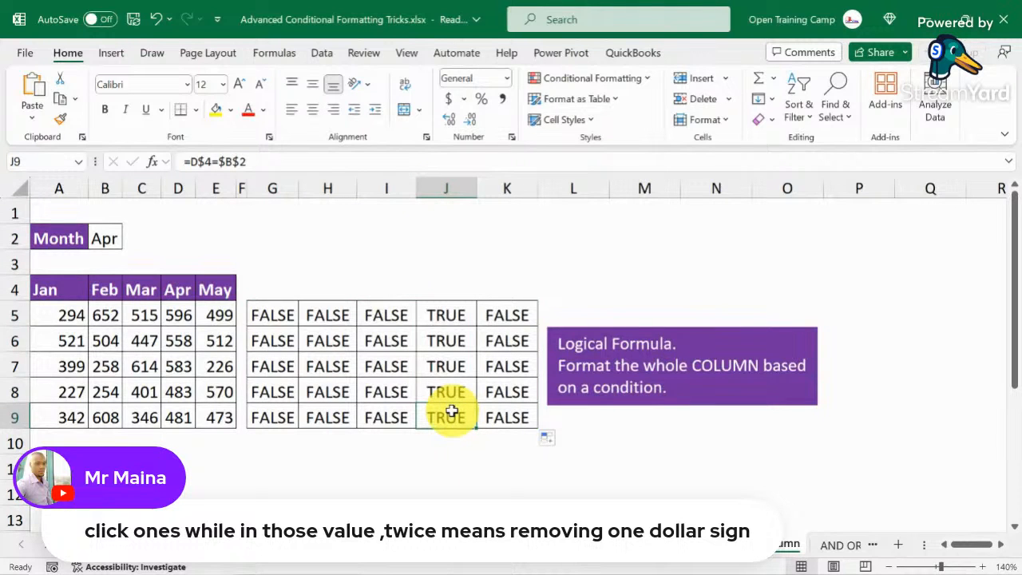
pyautogui.moveTo(439, 313); pyautogui.dragTo(438, 419)
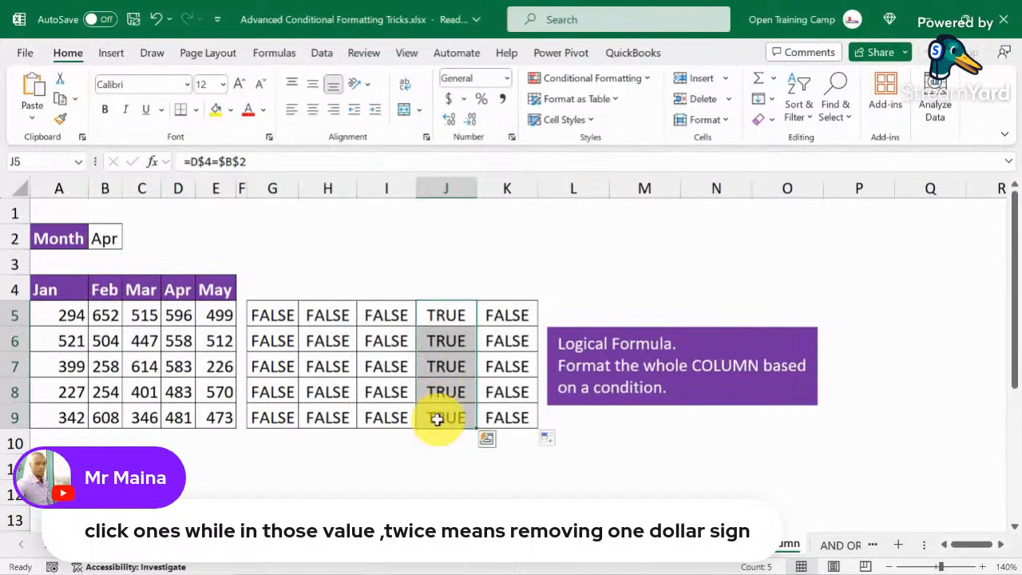
# Copy the formula text =A$4=$B$2 from G5 without changing the cell
pyautogui.click(267, 315)
pyautogui.moveTo(255, 159); pyautogui.dragTo(157, 160)
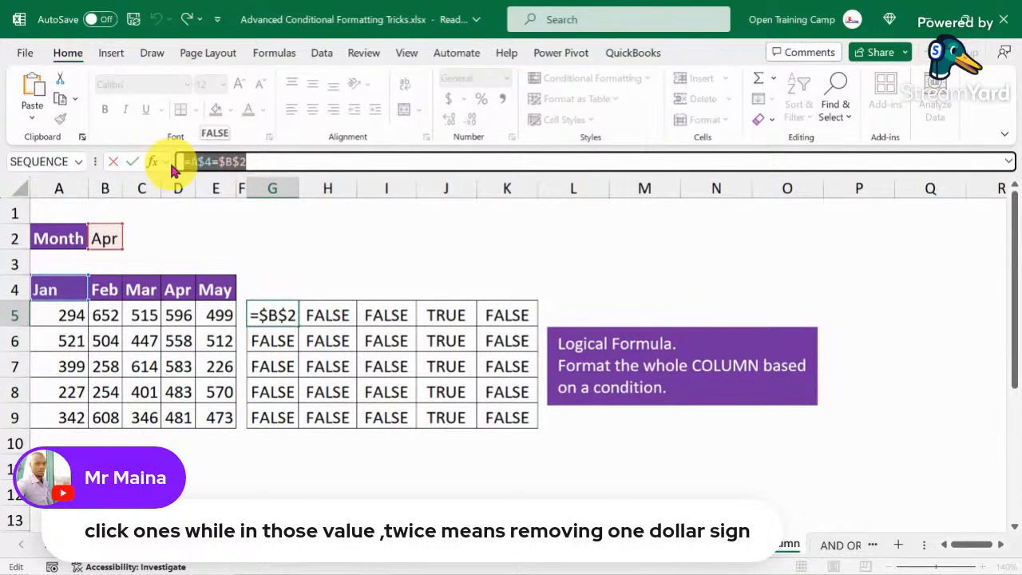
pyautogui.press('Escape')
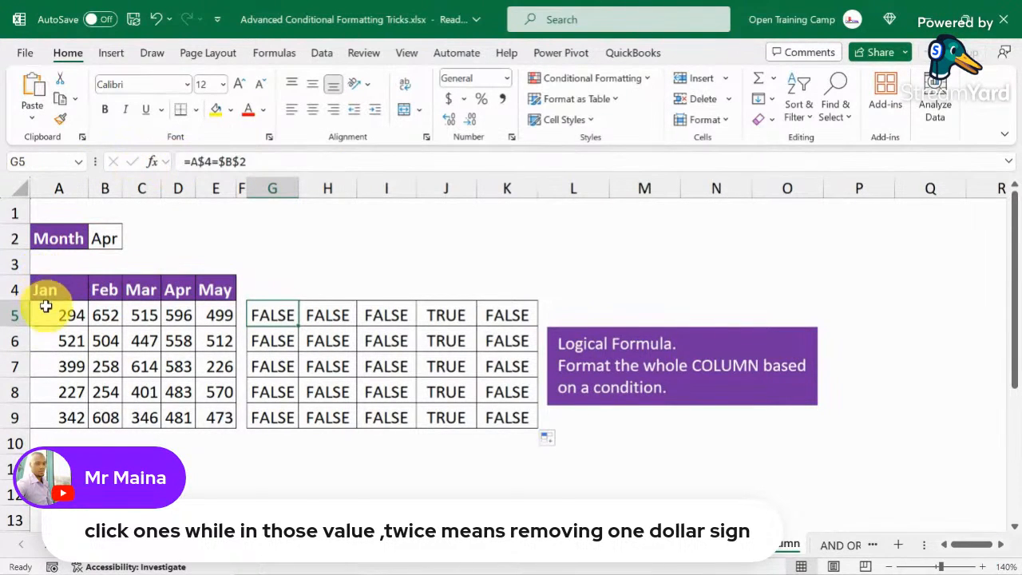
# Start a new conditional formatting rule for A5:E9 that uses a formula to determine which cells to format
pyautogui.moveTo(47, 303); pyautogui.dragTo(198, 422)
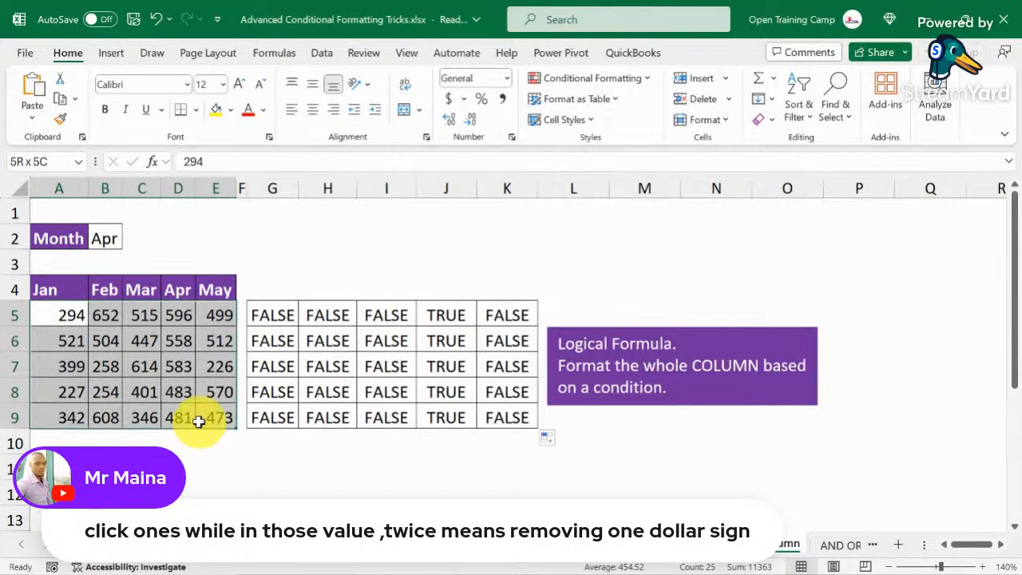
pyautogui.click(595, 80)
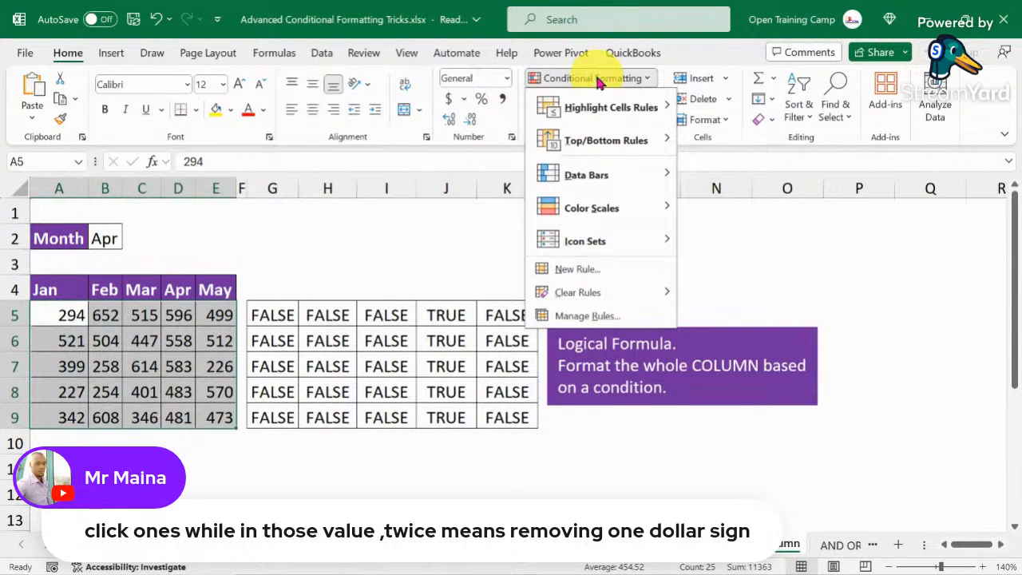
pyautogui.click(569, 272)
pyautogui.click(264, 210)
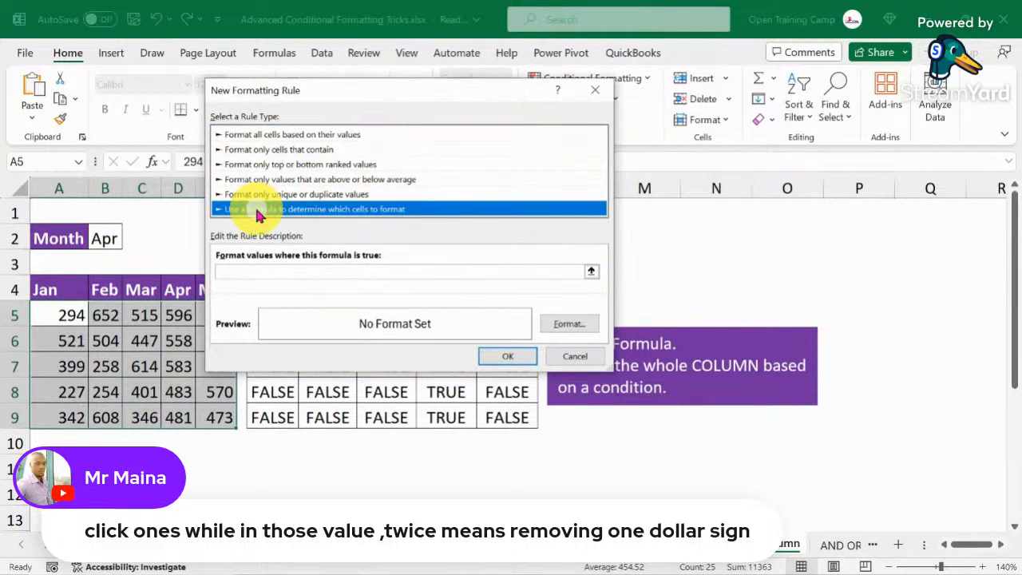
pyautogui.click(229, 271)
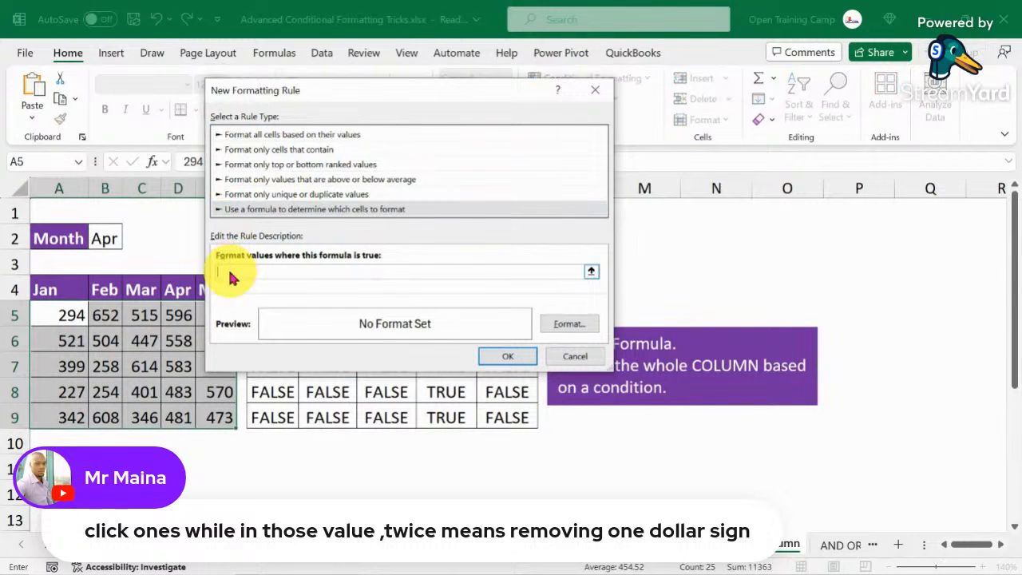
pyautogui.moveTo(327, 87); pyautogui.dragTo(317, 141)
# Use the formula =A$4=$B$2 for the rule, with a green fill and bold white font, and apply it to A5:E9
pyautogui.click(556, 360)
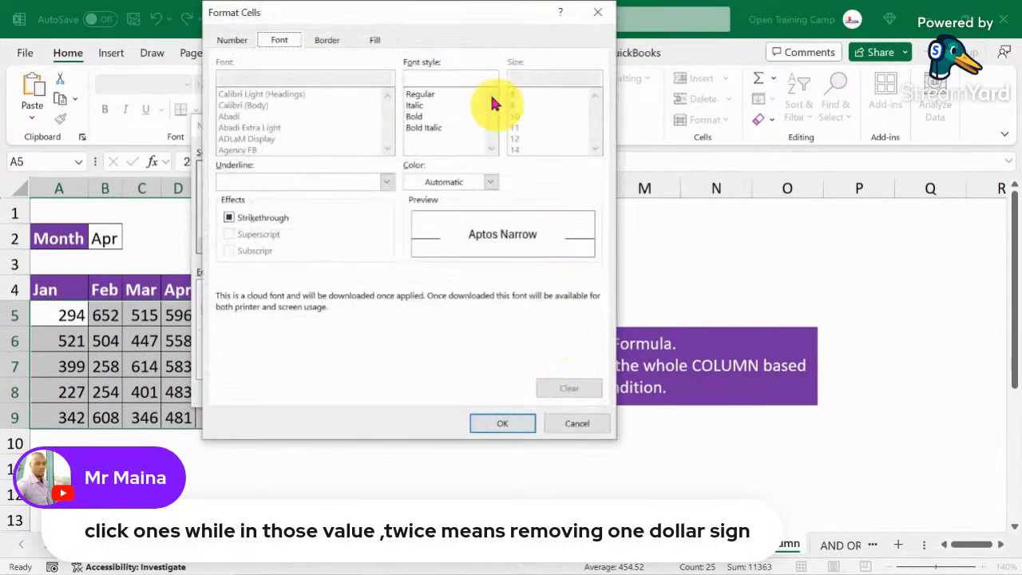
pyautogui.click(376, 40)
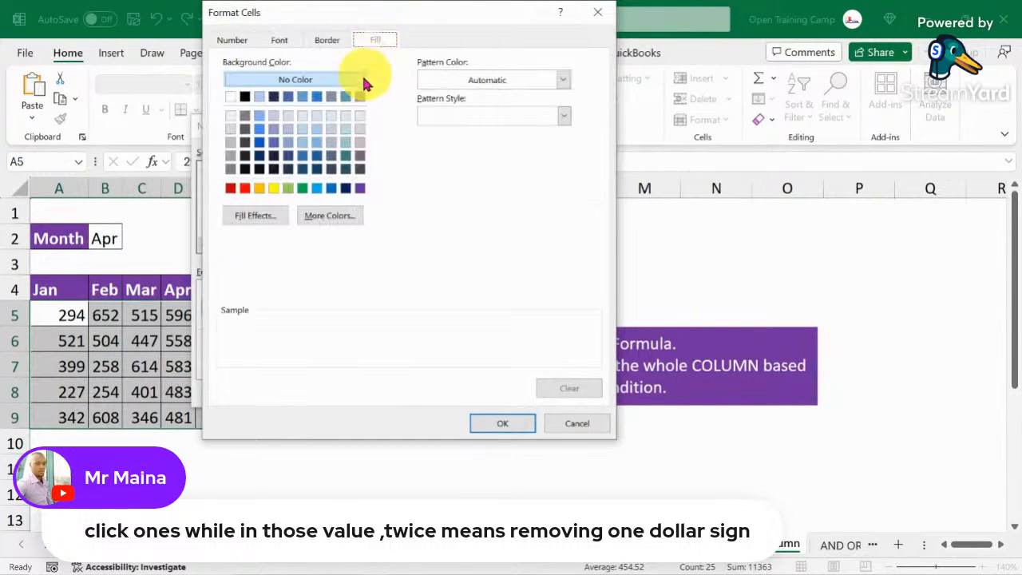
pyautogui.click(304, 189)
pyautogui.click(281, 40)
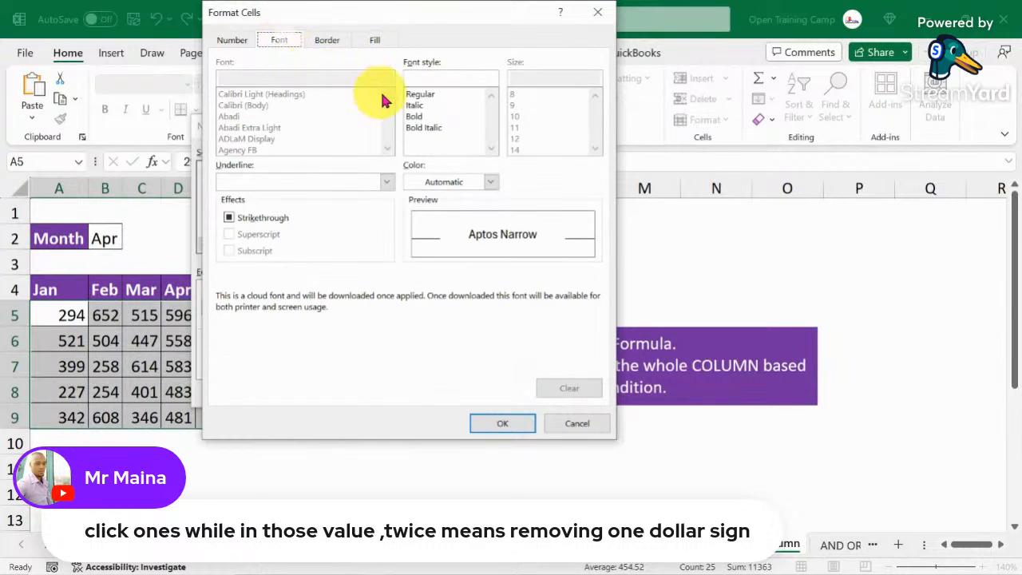
pyautogui.click(415, 117)
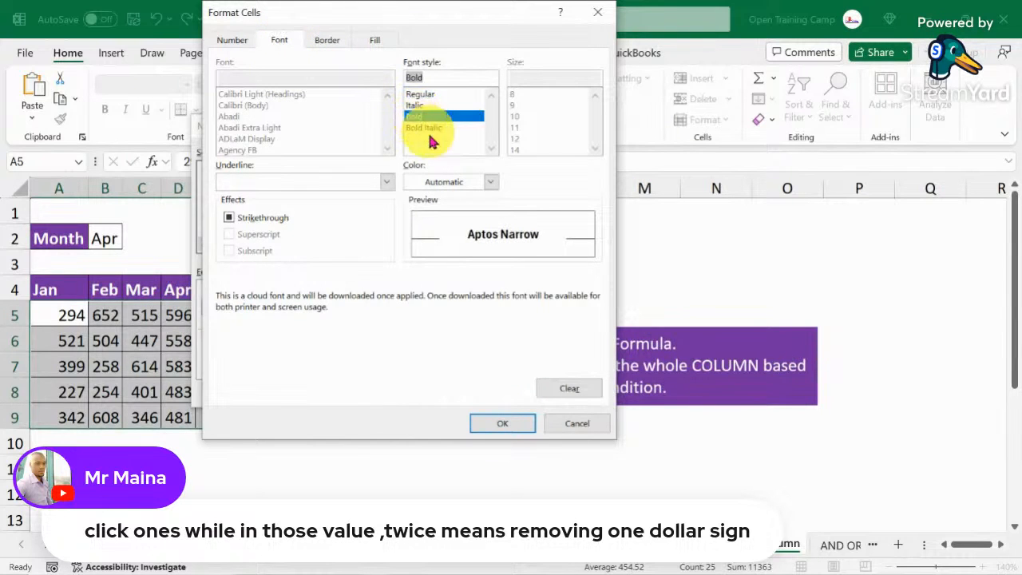
pyautogui.click(491, 183)
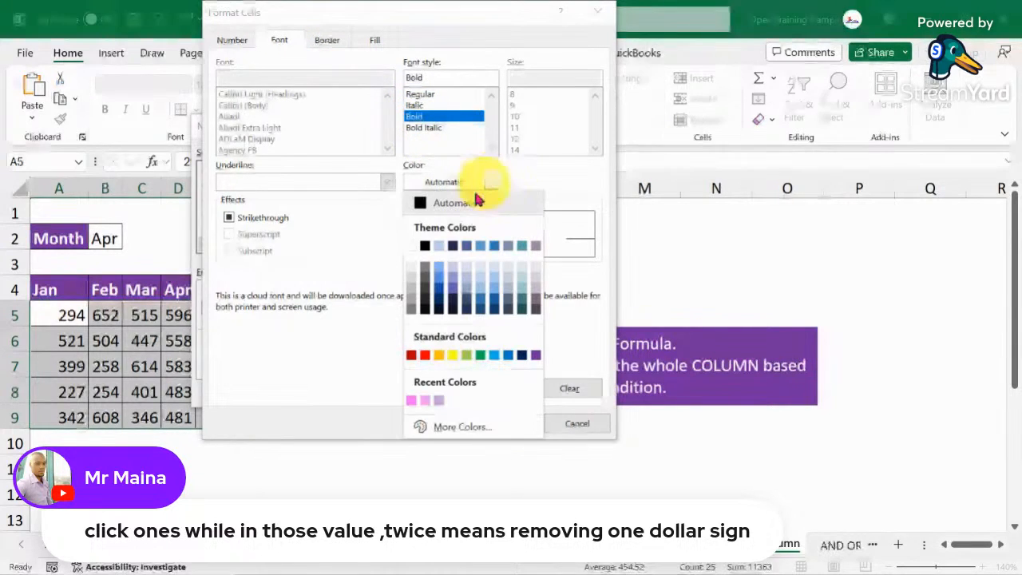
pyautogui.click(411, 245)
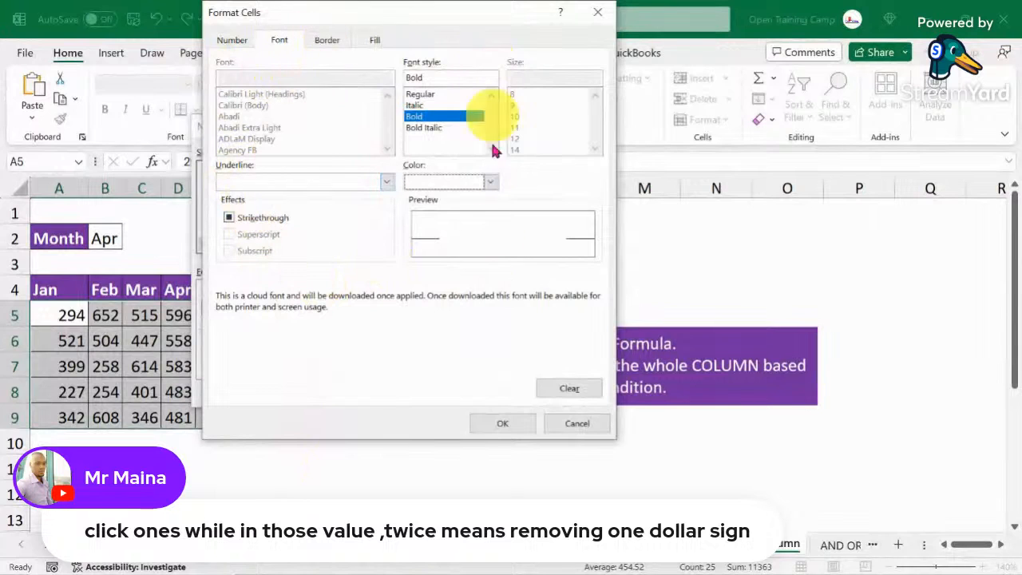
pyautogui.click(505, 425)
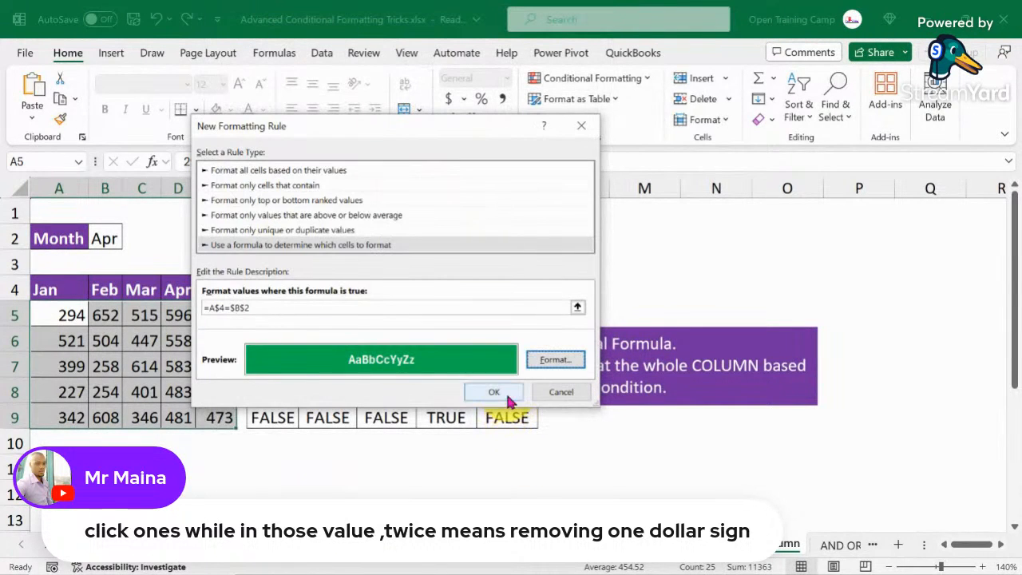
pyautogui.click(493, 392)
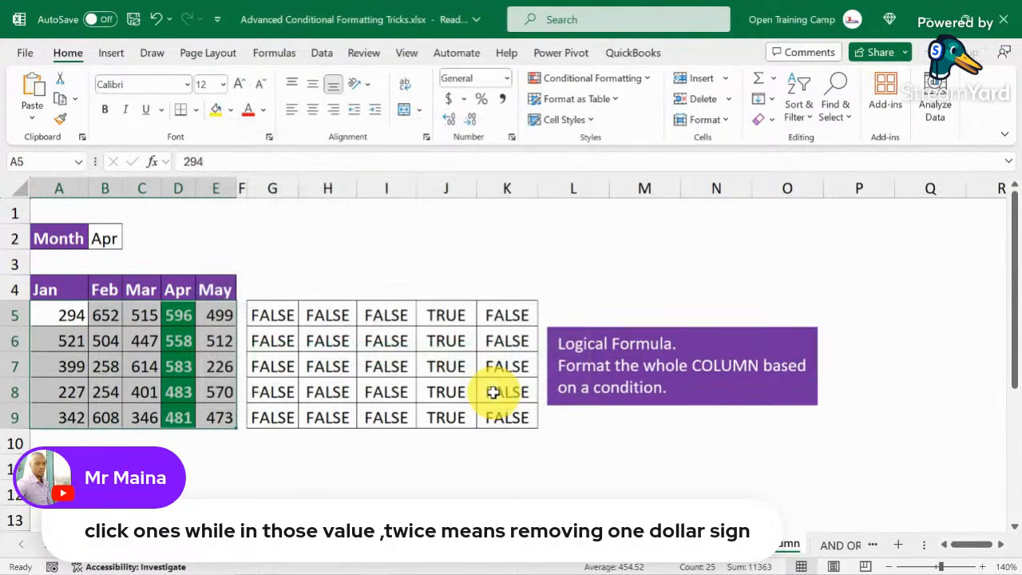
pyautogui.click(272, 490)
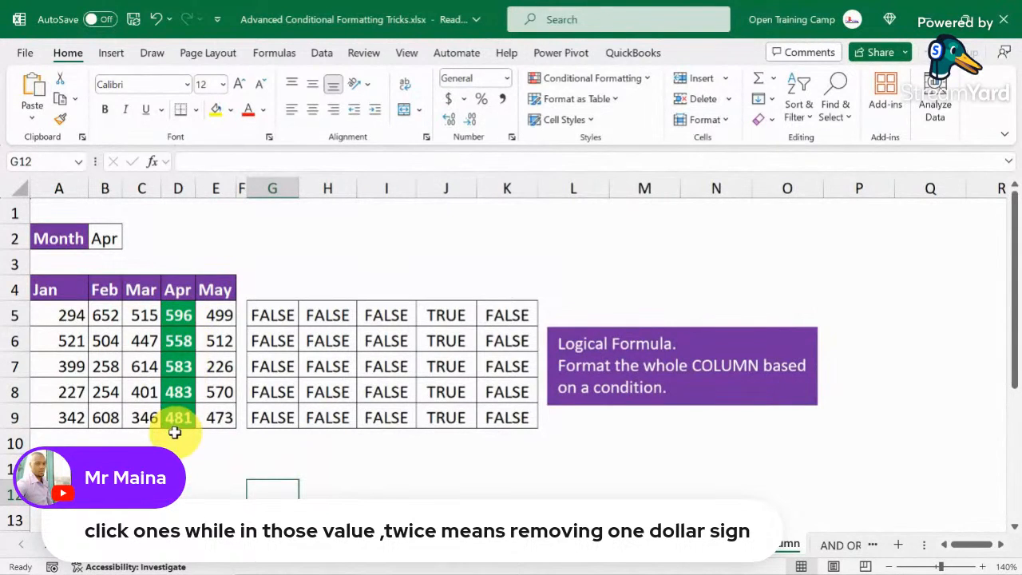
# Test the column highlighting by switching the month in B2 to Jan, Apr, May and finally Feb
pyautogui.click(106, 237)
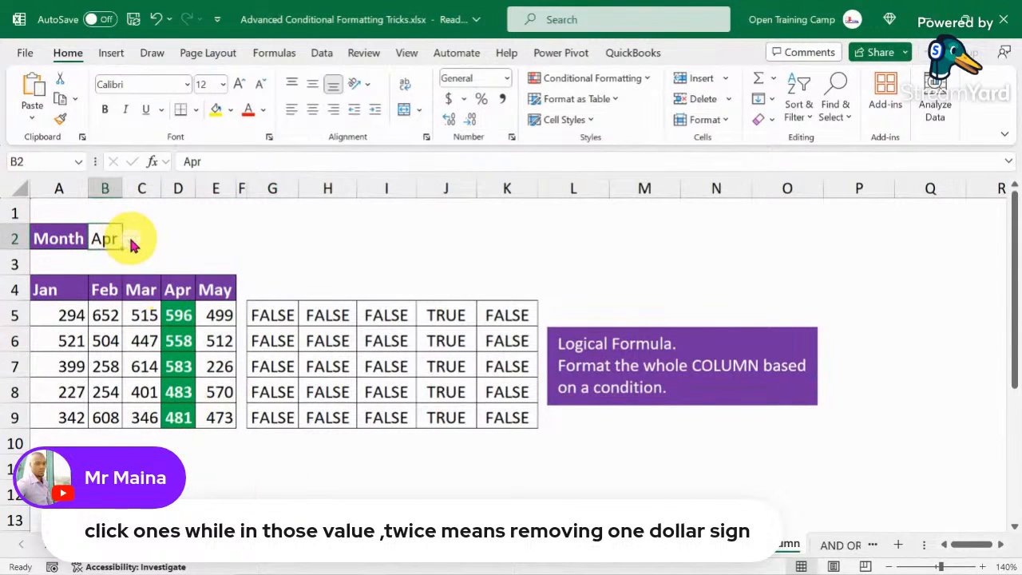
pyautogui.click(130, 241)
pyautogui.click(99, 260)
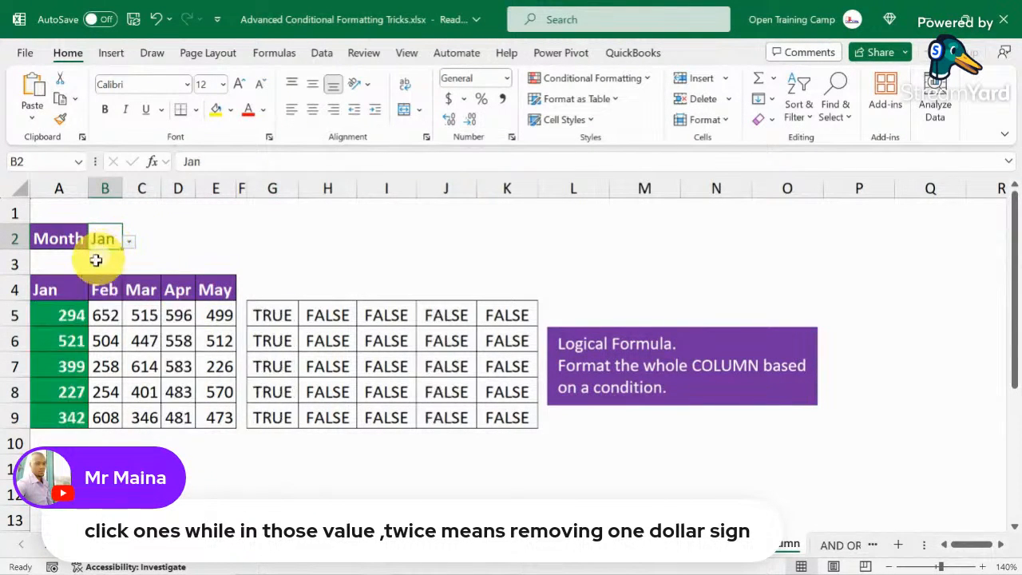
pyautogui.click(128, 241)
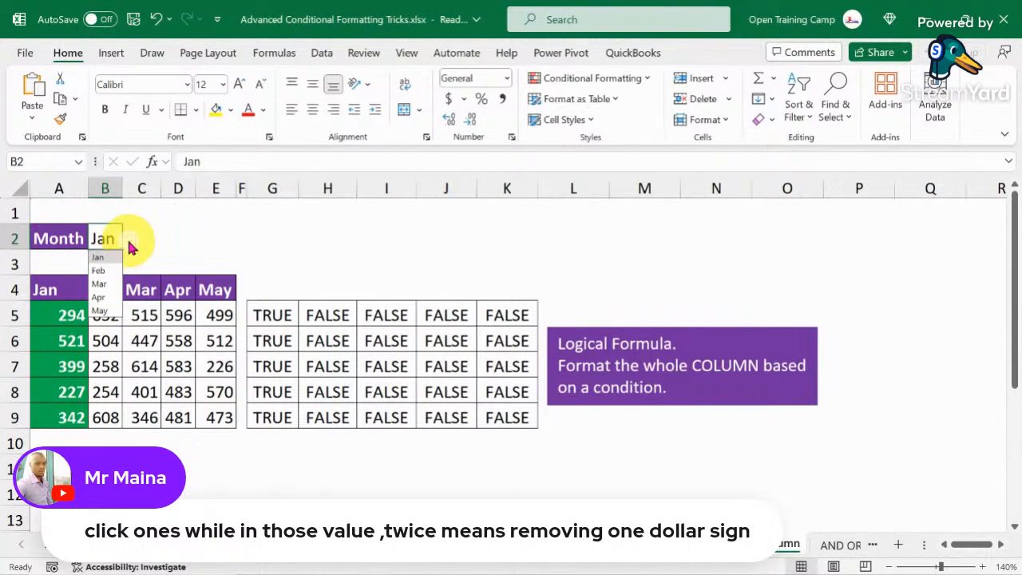
pyautogui.click(98, 297)
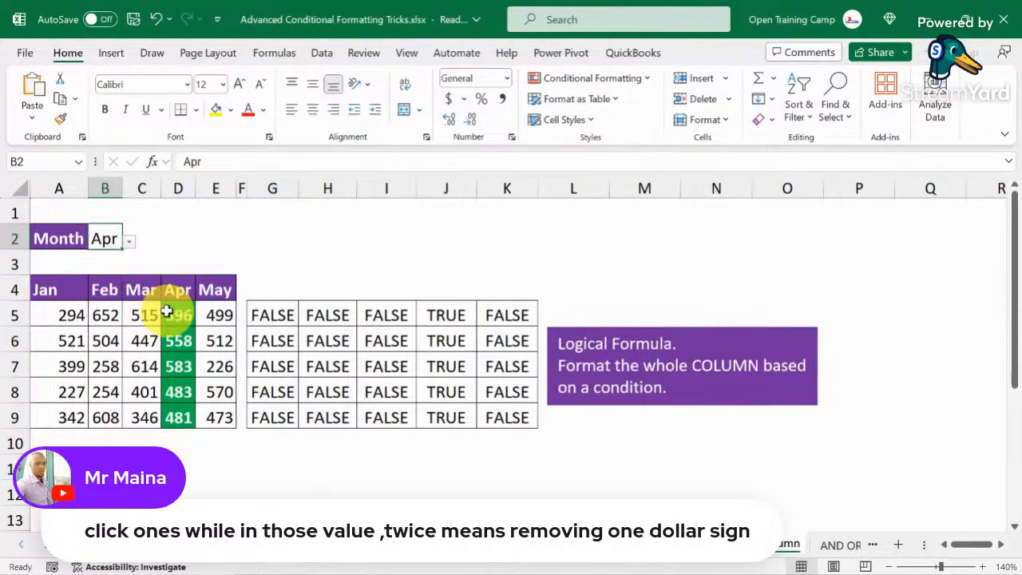
pyautogui.click(128, 243)
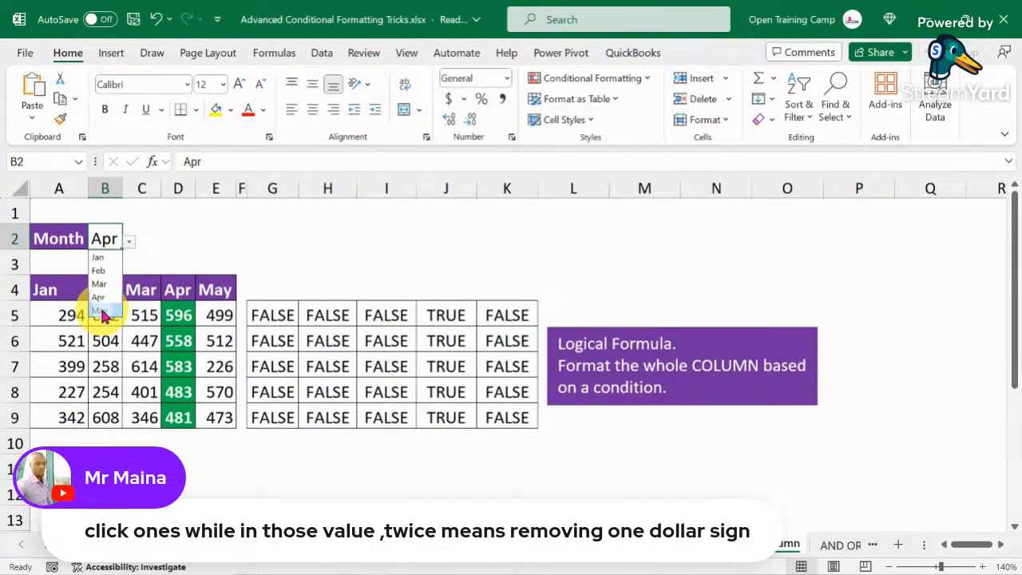
pyautogui.click(99, 311)
pyautogui.click(128, 232)
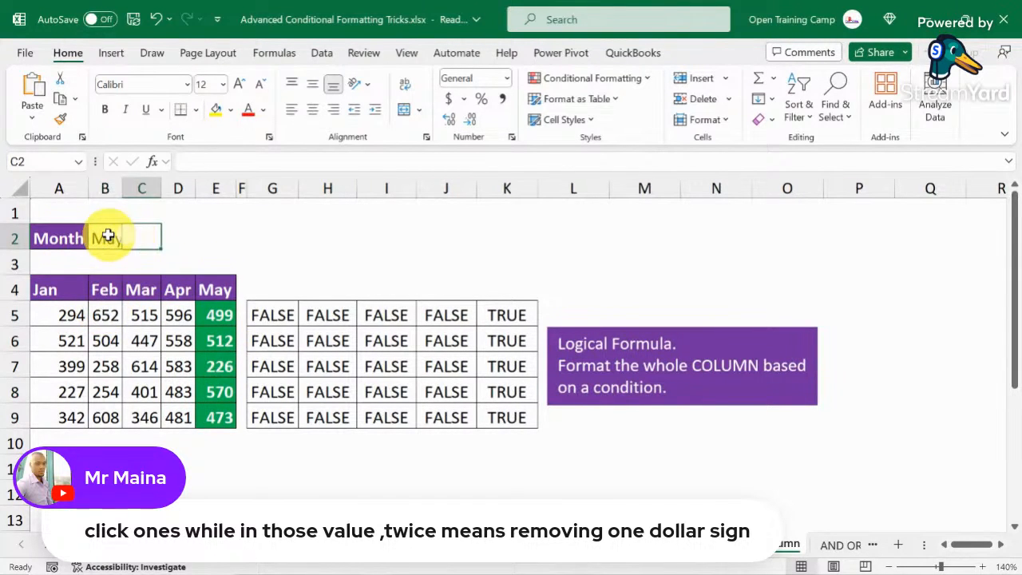
pyautogui.click(108, 236)
pyautogui.click(129, 243)
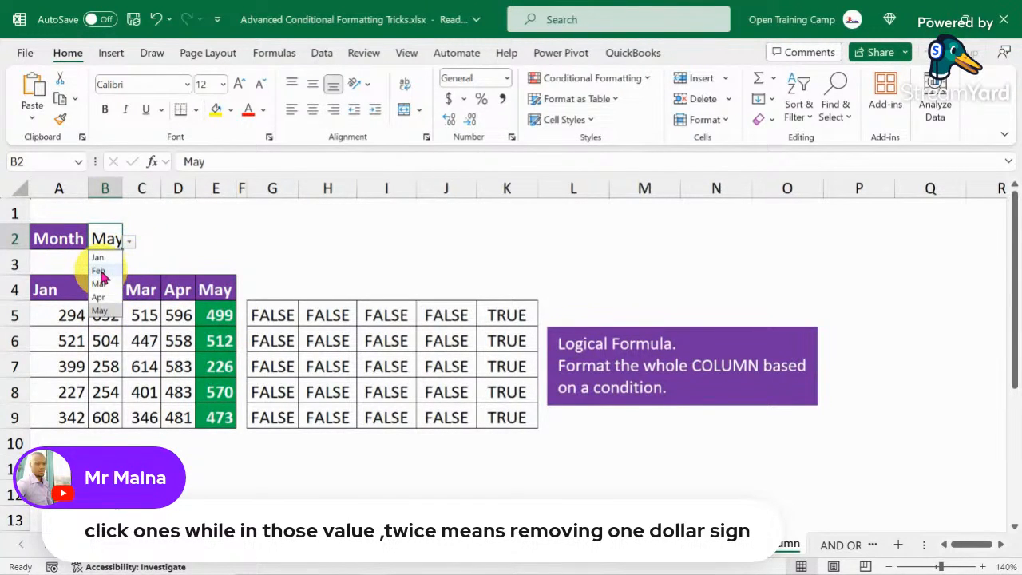
pyautogui.click(99, 271)
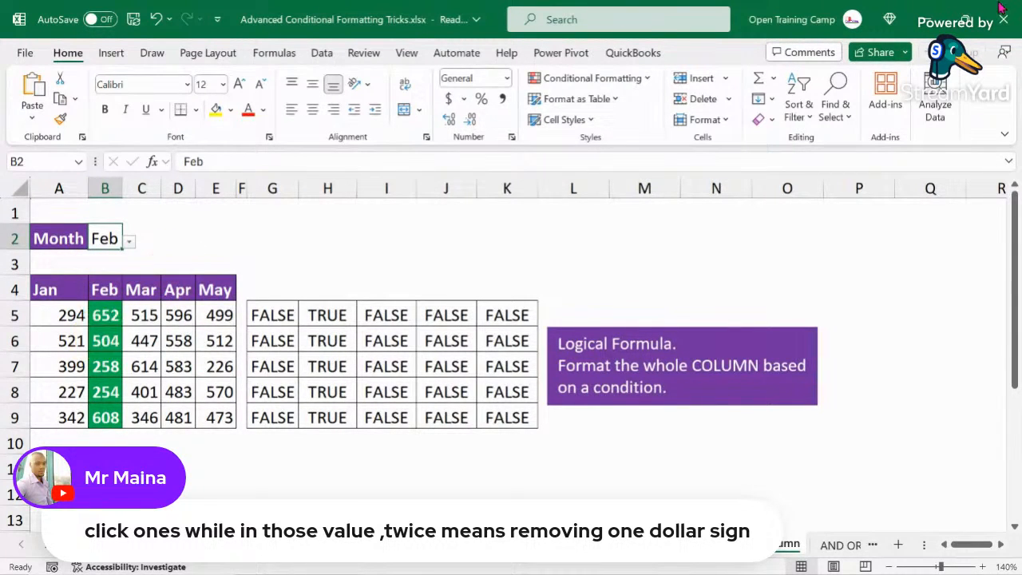
pyautogui.click(397, 241)
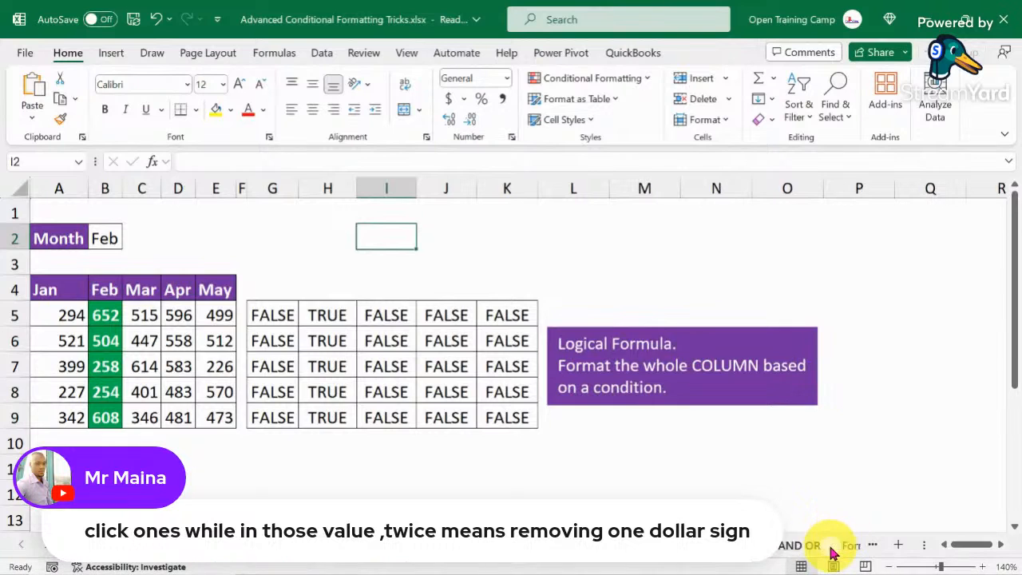
# Go to the AND OR sheet and clear the conditional formatting rules from A5:C11
pyautogui.click(833, 546)
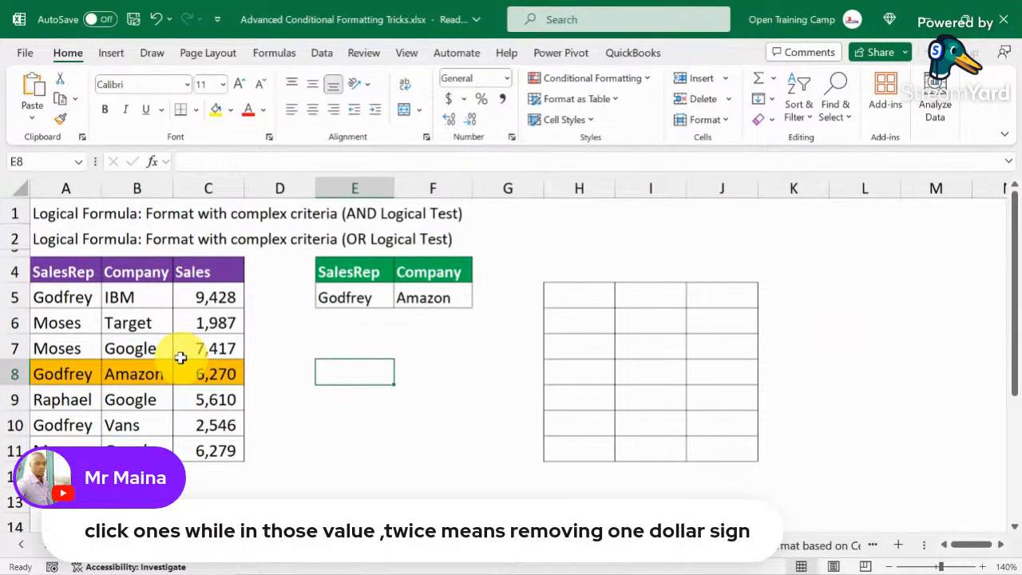
pyautogui.moveTo(50, 296); pyautogui.dragTo(222, 439)
pyautogui.click(623, 79)
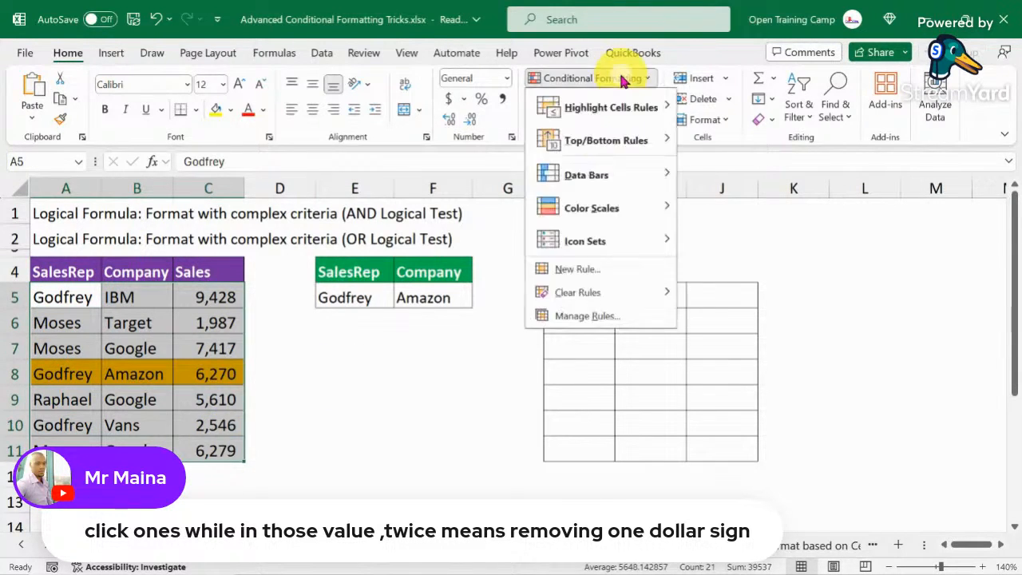
pyautogui.moveTo(580, 292)
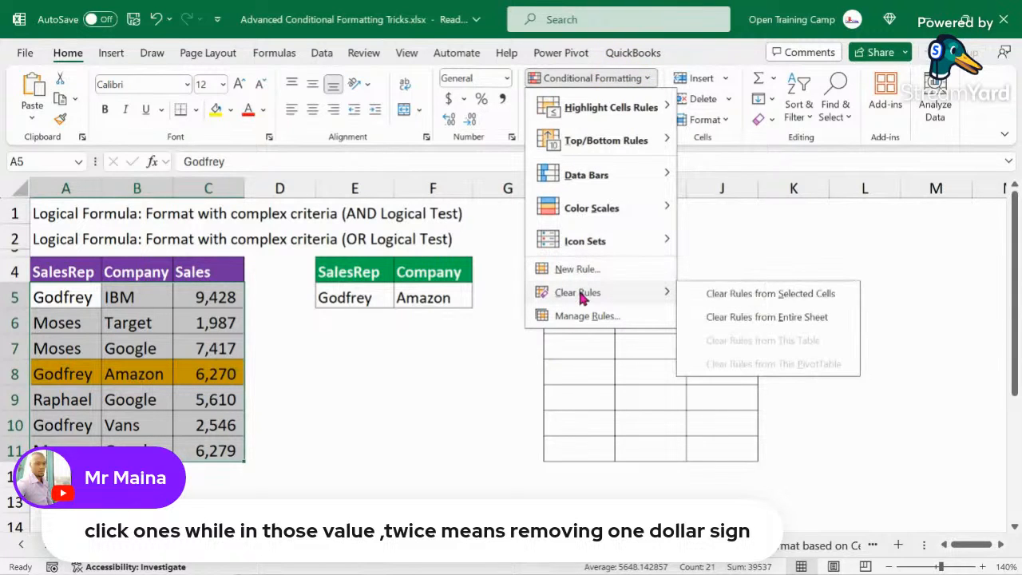
pyautogui.click(761, 294)
pyautogui.click(404, 424)
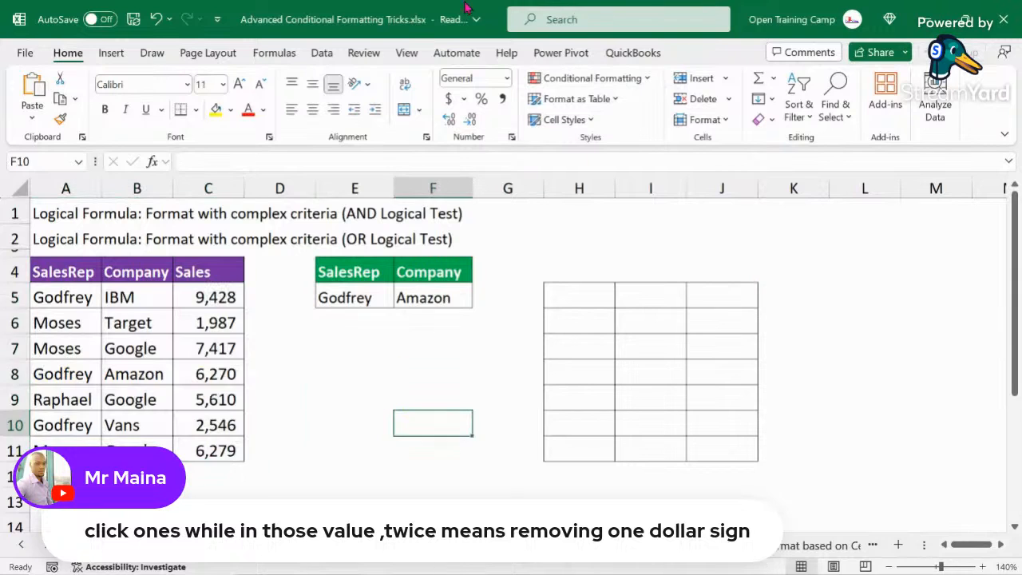
# Examine the sales table in A4:C11, including its Sales column and the first data rows
pyautogui.click(344, 365)
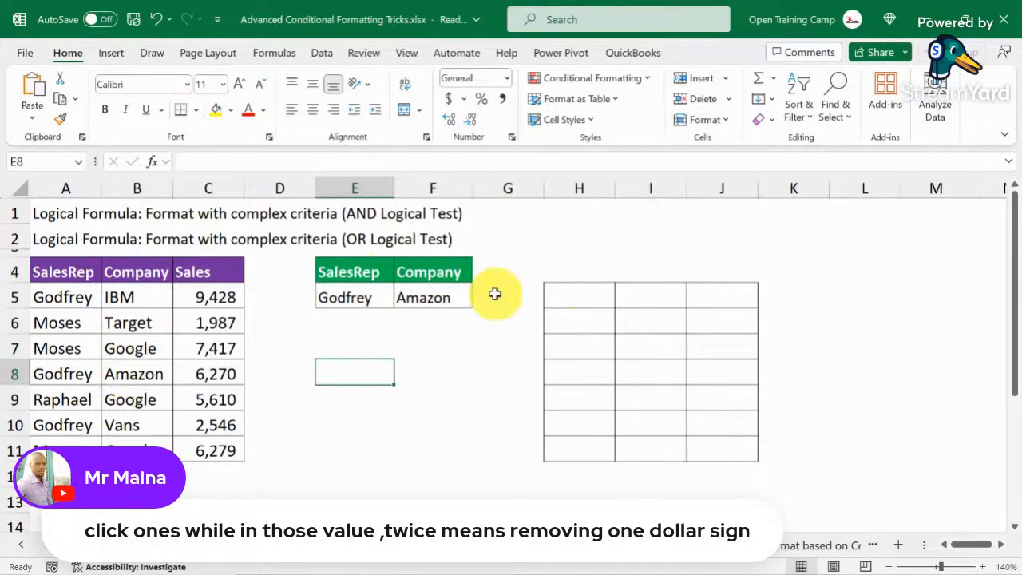
pyautogui.moveTo(62, 265); pyautogui.dragTo(214, 451)
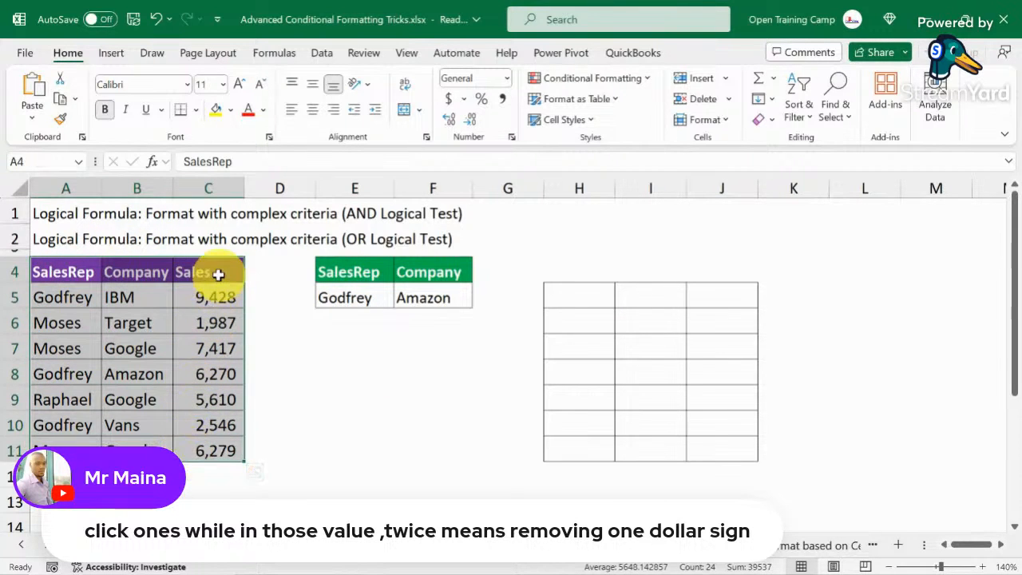
pyautogui.moveTo(217, 274); pyautogui.dragTo(218, 452)
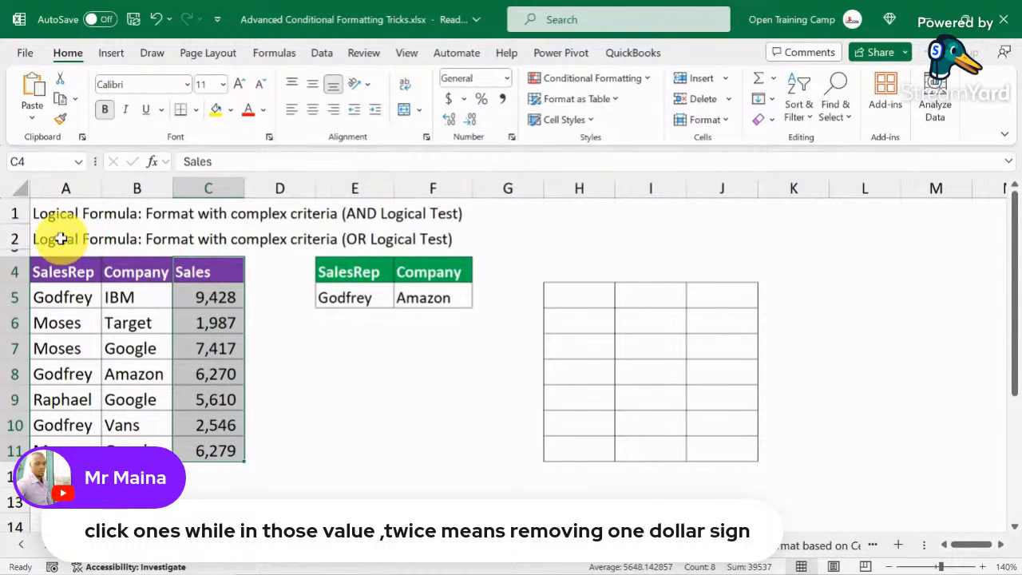
pyautogui.click(404, 368)
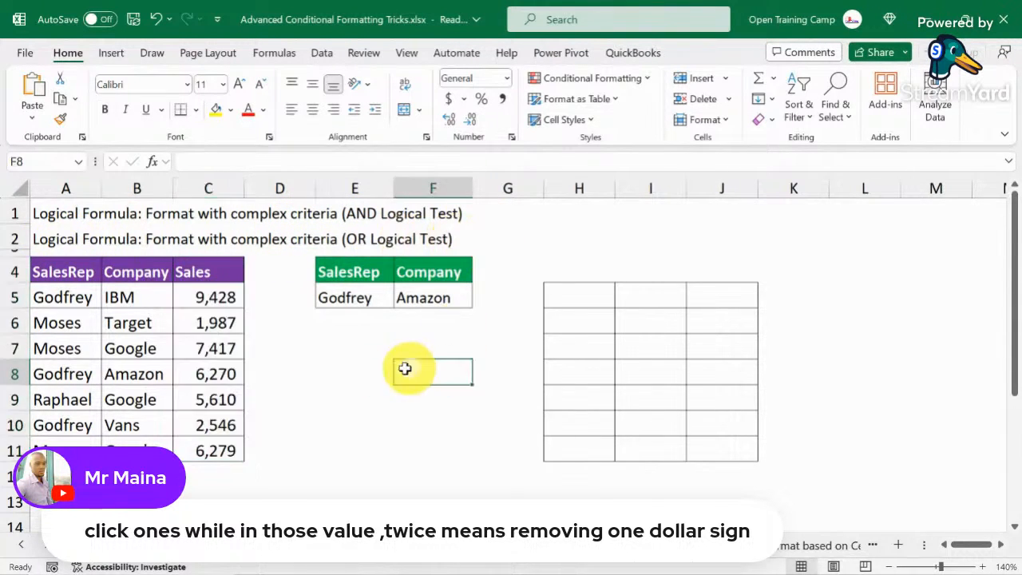
pyautogui.moveTo(38, 299); pyautogui.dragTo(190, 321)
pyautogui.click(63, 350)
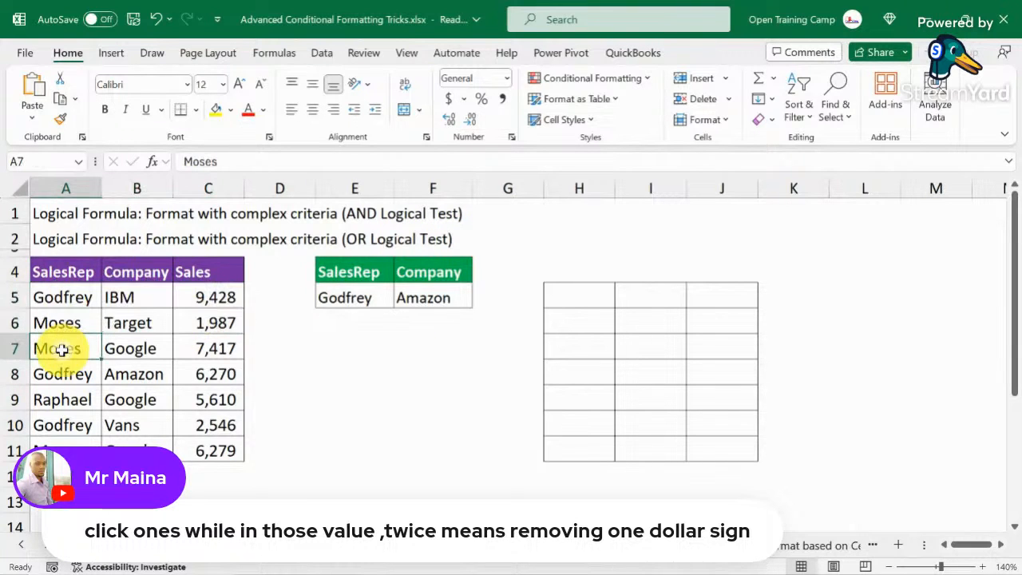
# Check which choices the SalesRep criterion in E5 and the Company criterion in F5 offer, keeping both selections
pyautogui.moveTo(352, 276); pyautogui.dragTo(376, 303)
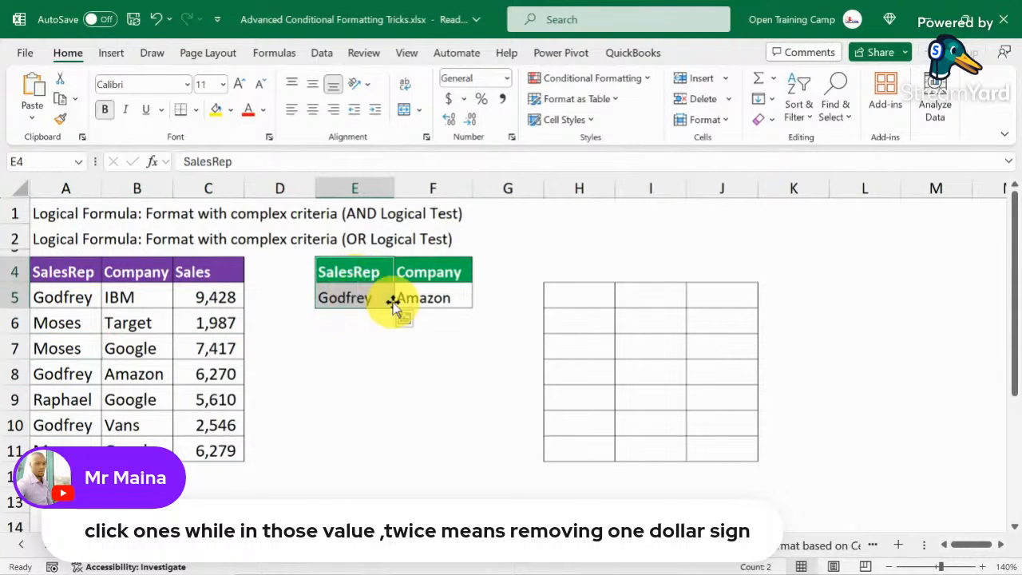
pyautogui.click(365, 297)
pyautogui.click(401, 300)
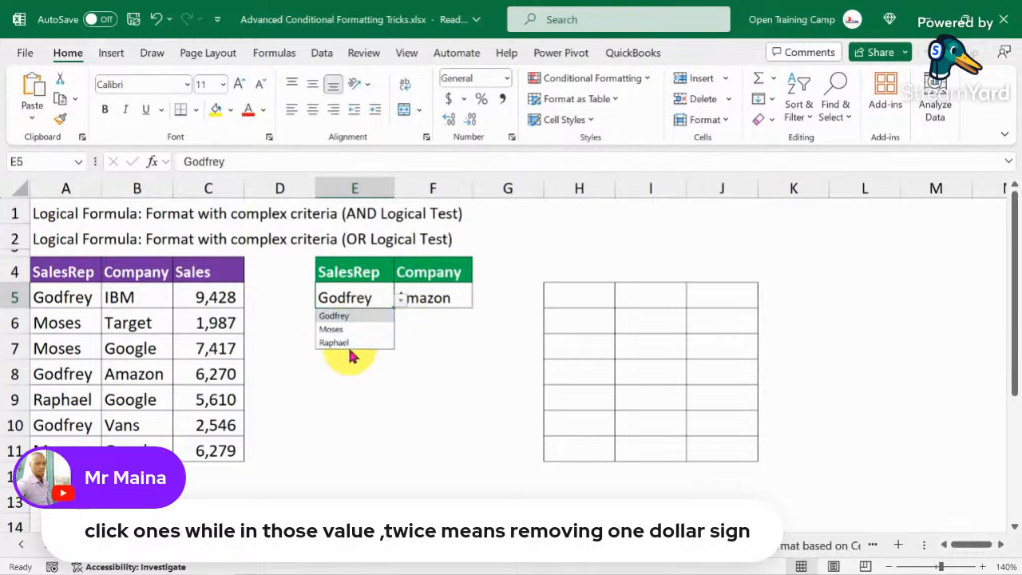
pyautogui.click(353, 366)
pyautogui.click(354, 372)
pyautogui.click(438, 297)
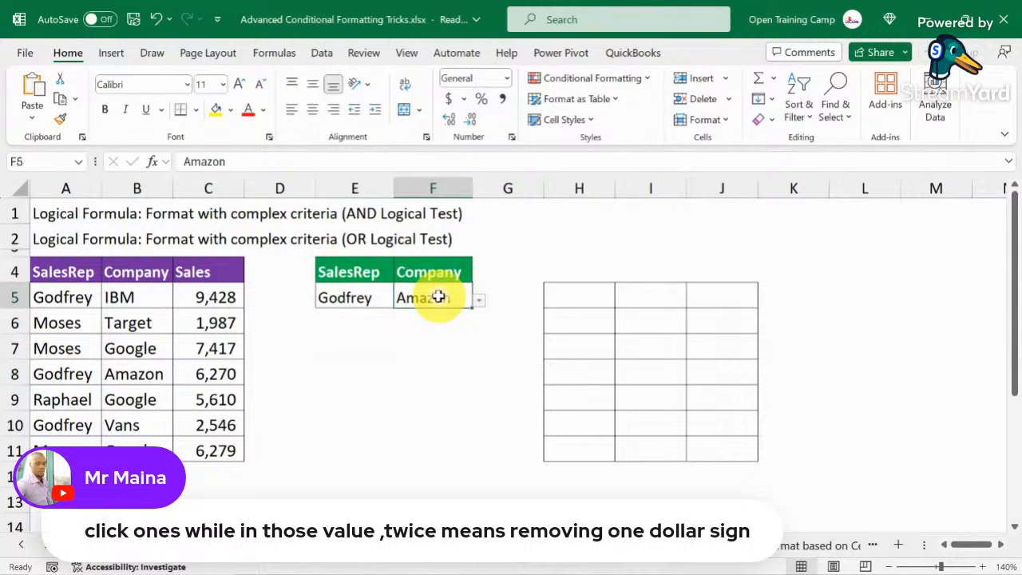
pyautogui.click(479, 300)
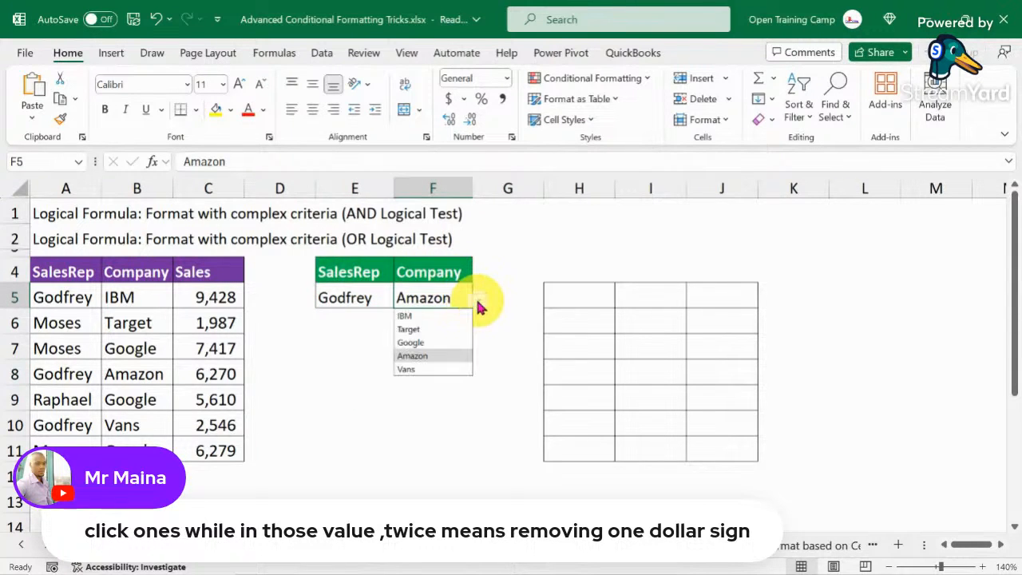
pyautogui.click(520, 271)
pyautogui.click(577, 245)
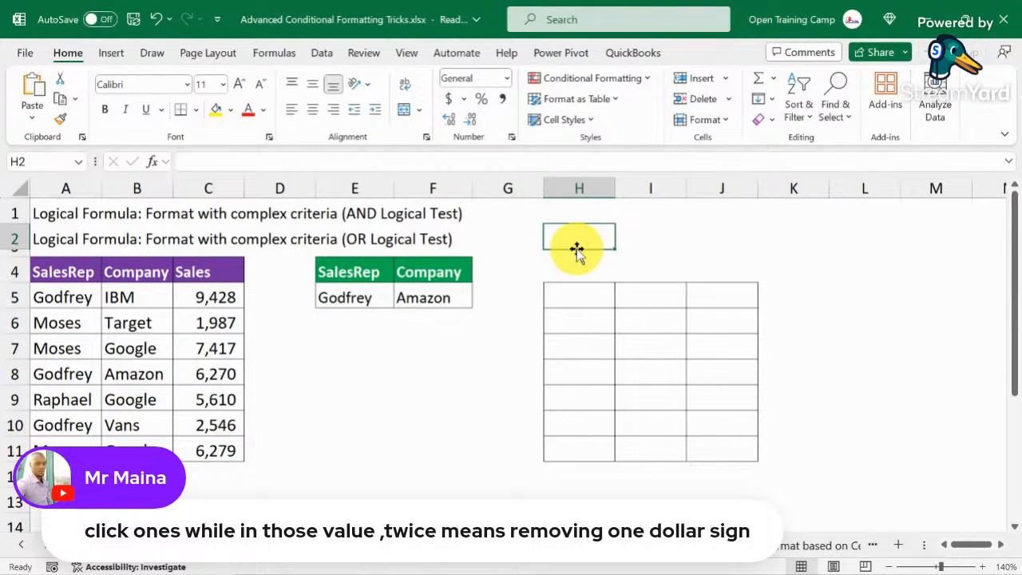
pyautogui.click(404, 365)
# Start an AND formula in H5 with the first test $A5=$E$5, comparing the row's SalesRep with the criterion
pyautogui.click(580, 297)
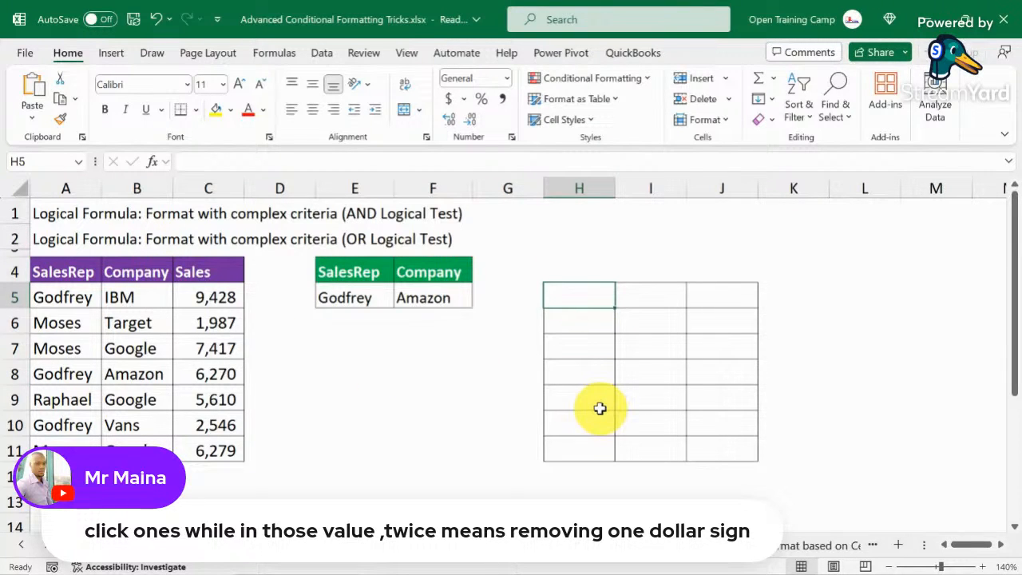
pyautogui.write('=')
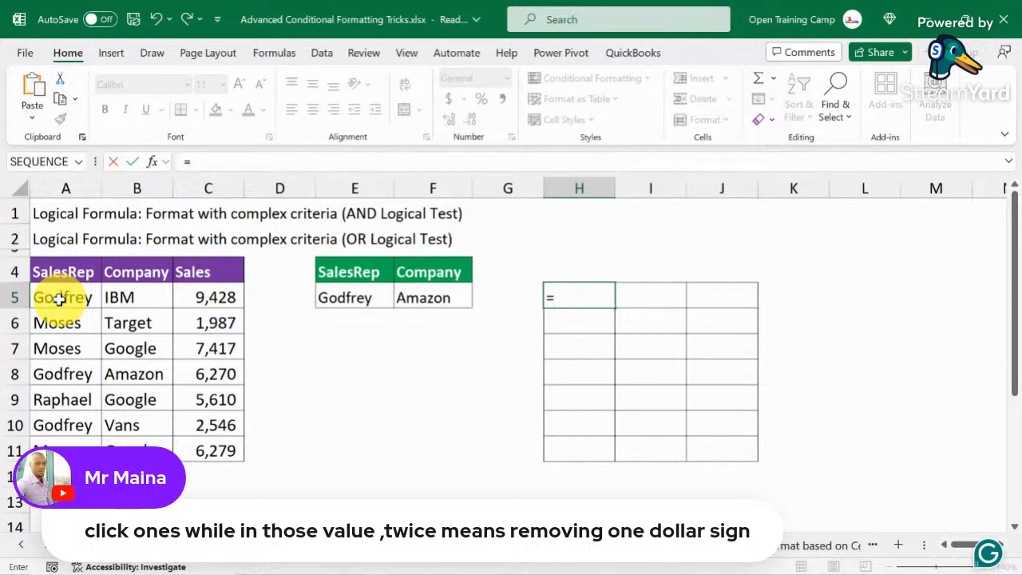
pyautogui.write('and')
pyautogui.press('Tab')
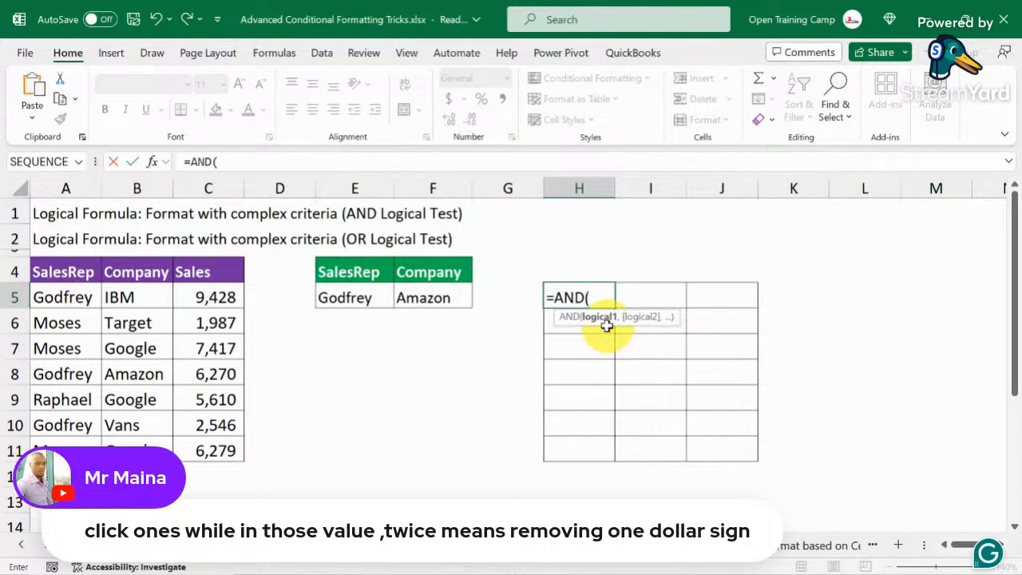
pyautogui.click(58, 299)
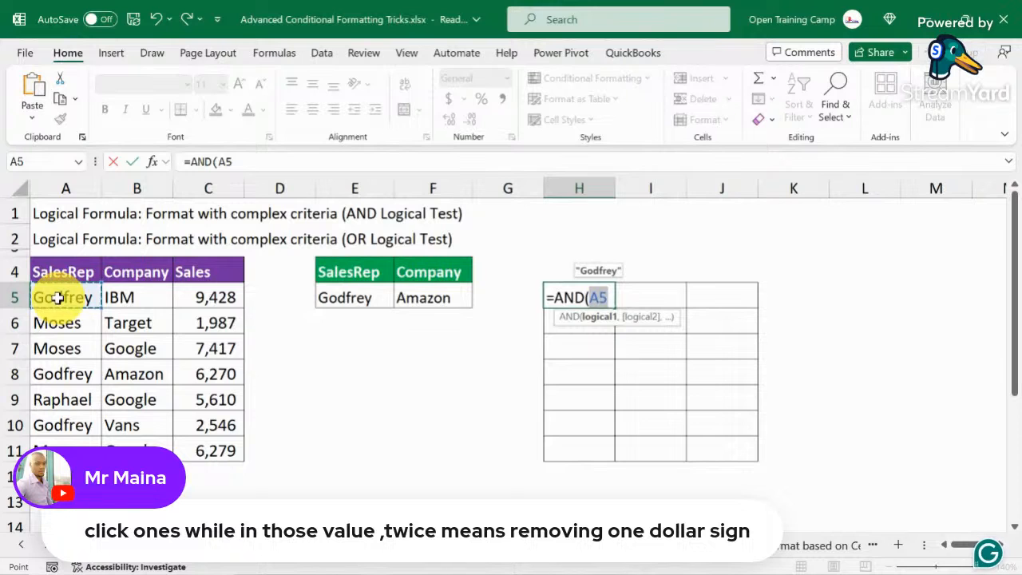
pyautogui.press('F4')
pyautogui.press('F4')
pyautogui.press('F4')
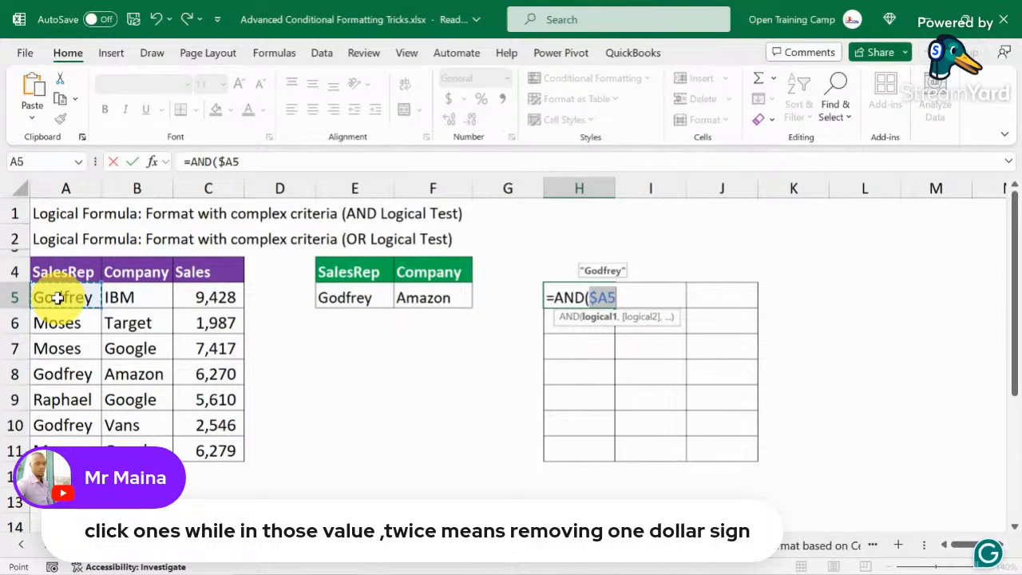
pyautogui.write('=')
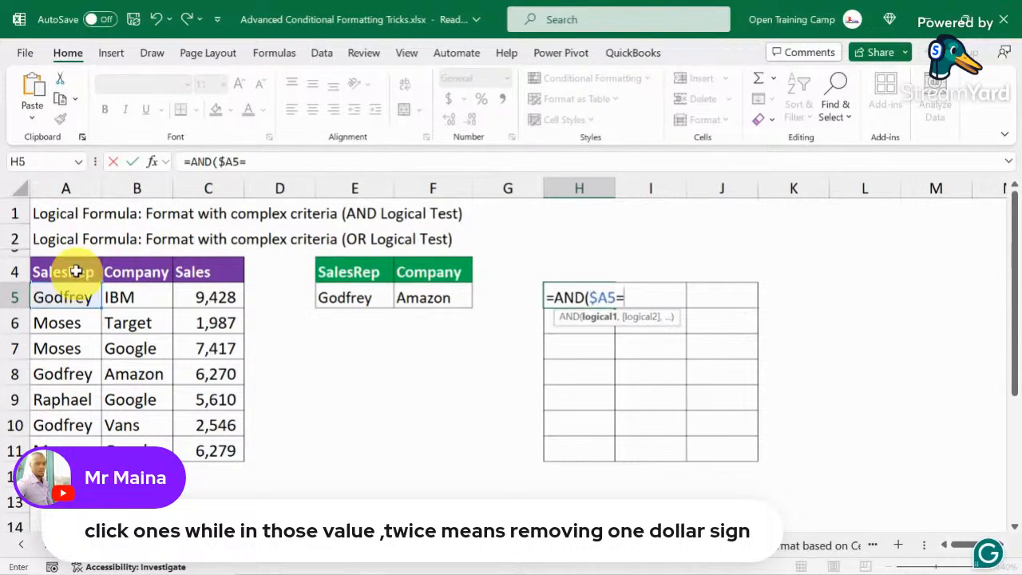
pyautogui.click(348, 294)
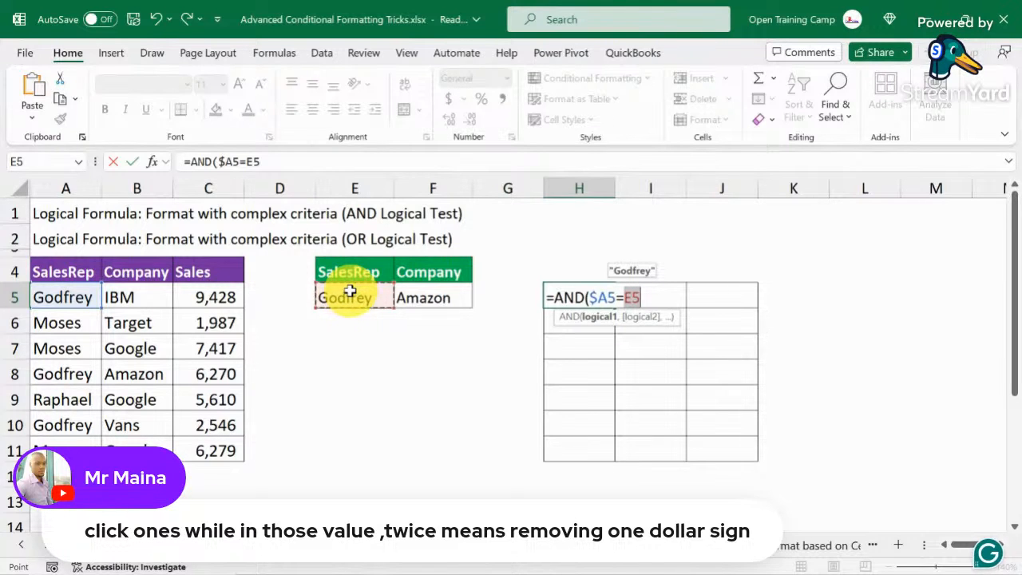
pyautogui.press('F4')
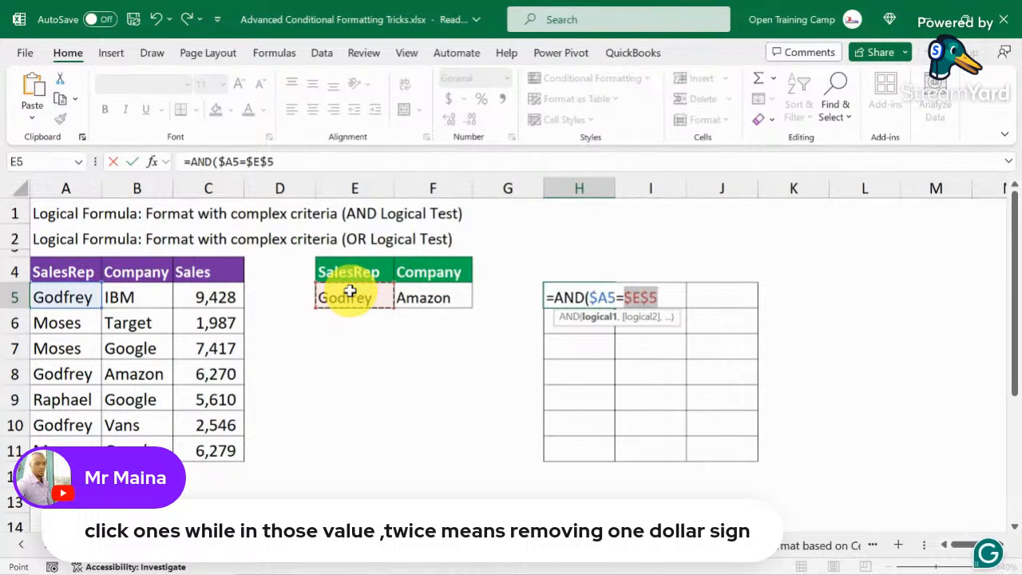
pyautogui.write(',')
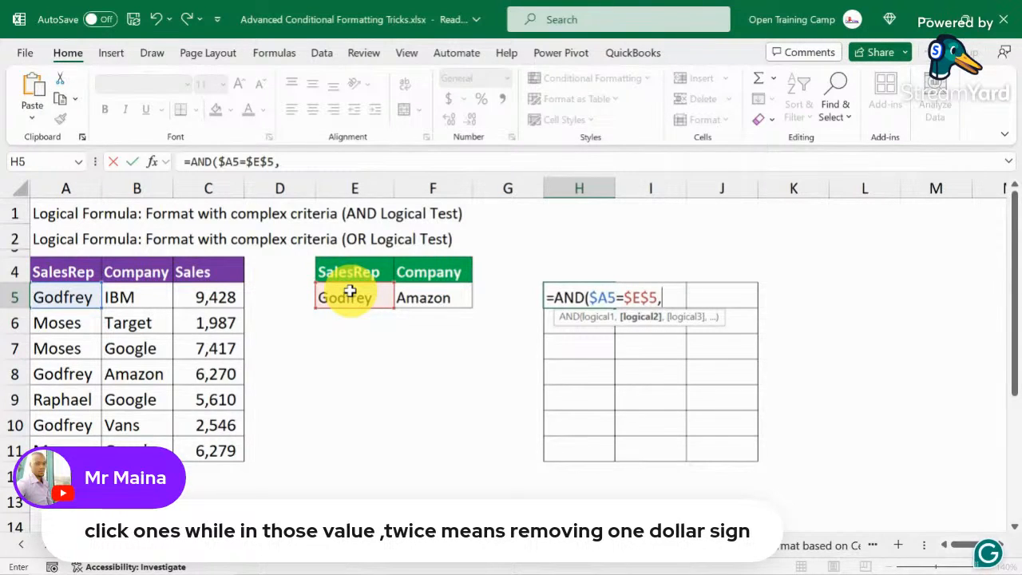
# Add the Company test $B5=$F$5 as the second condition and complete the formula =AND($A5=$E$5,$B5=$F$5) in H5
pyautogui.click(125, 297)
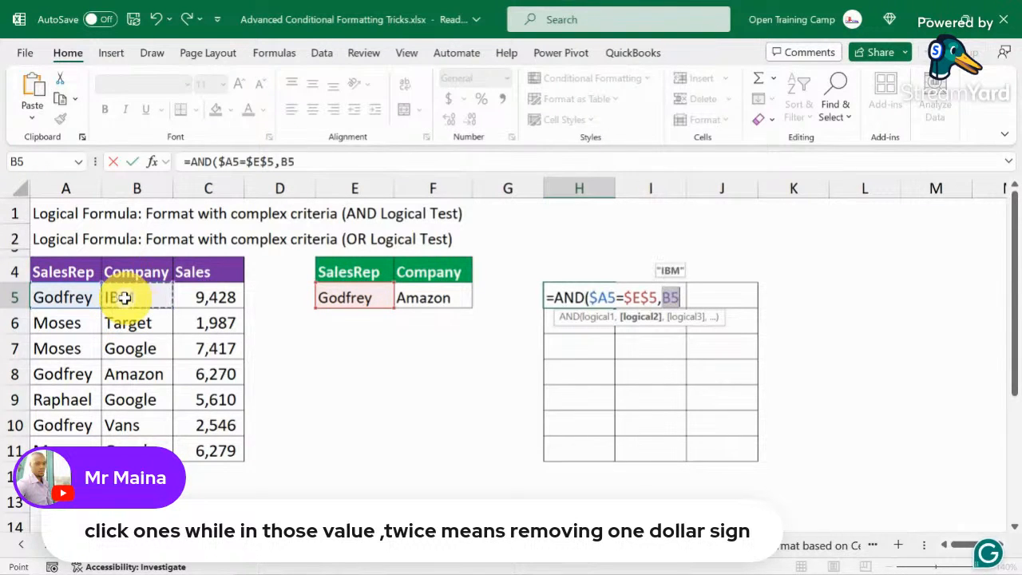
pyautogui.press('F4')
pyautogui.press('F4')
pyautogui.press('F4')
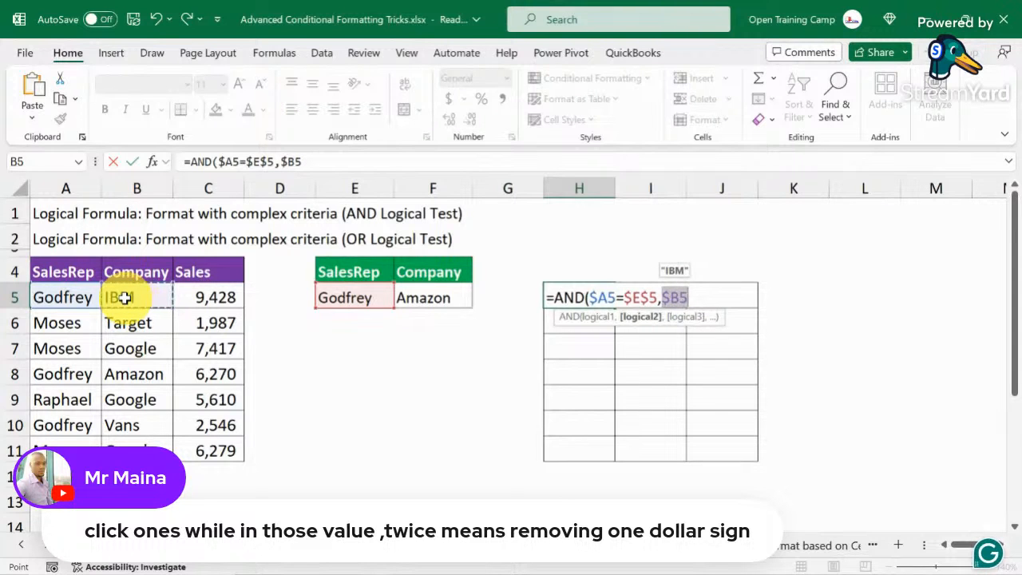
pyautogui.write('=')
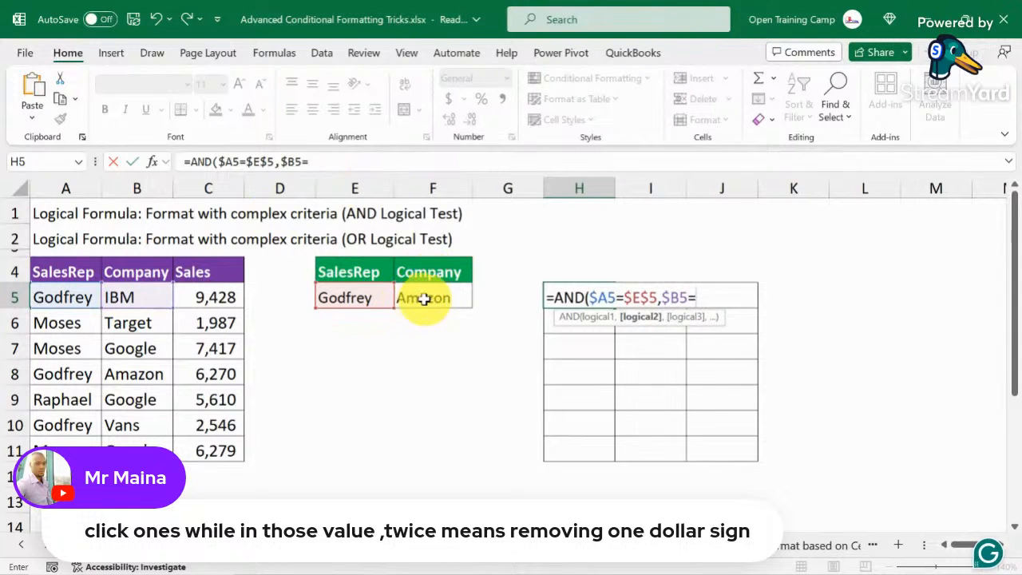
pyautogui.click(431, 299)
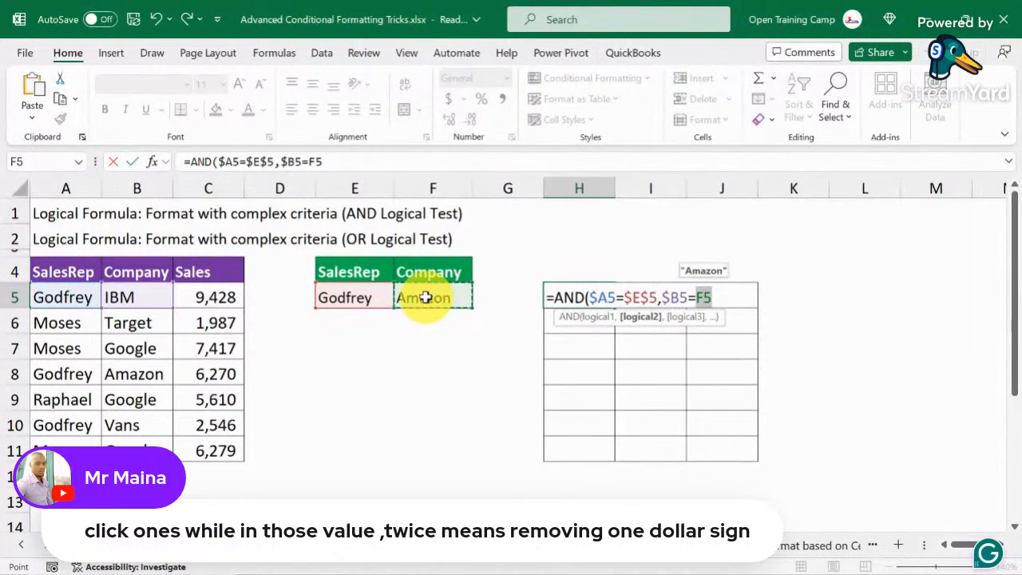
pyautogui.press('F4')
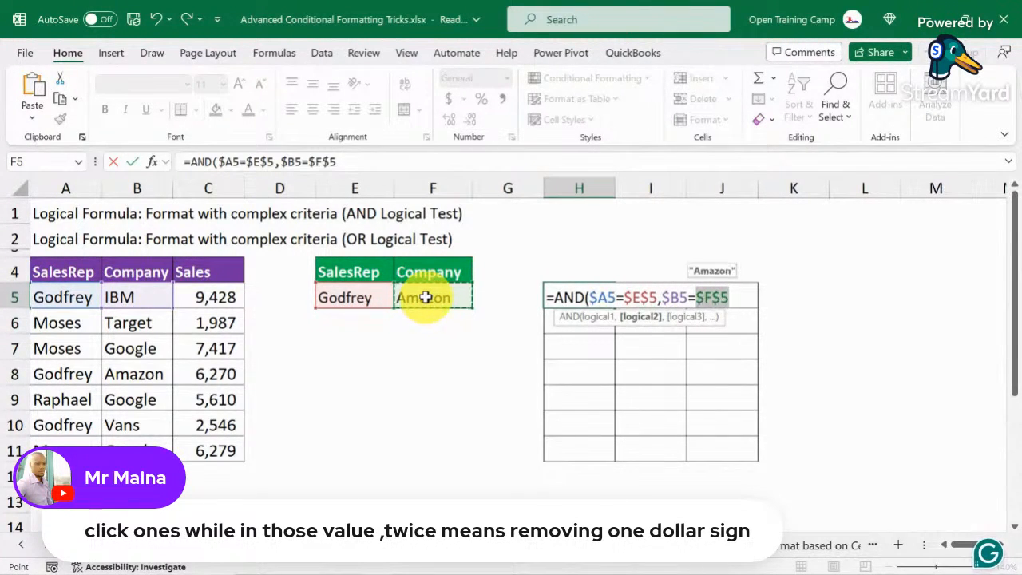
pyautogui.click(743, 298)
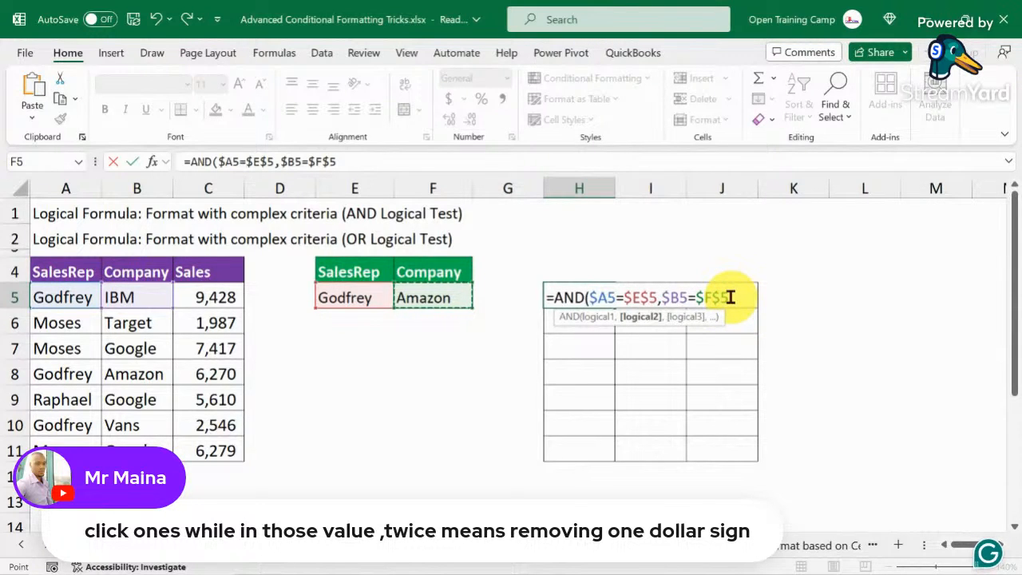
pyautogui.click(730, 297)
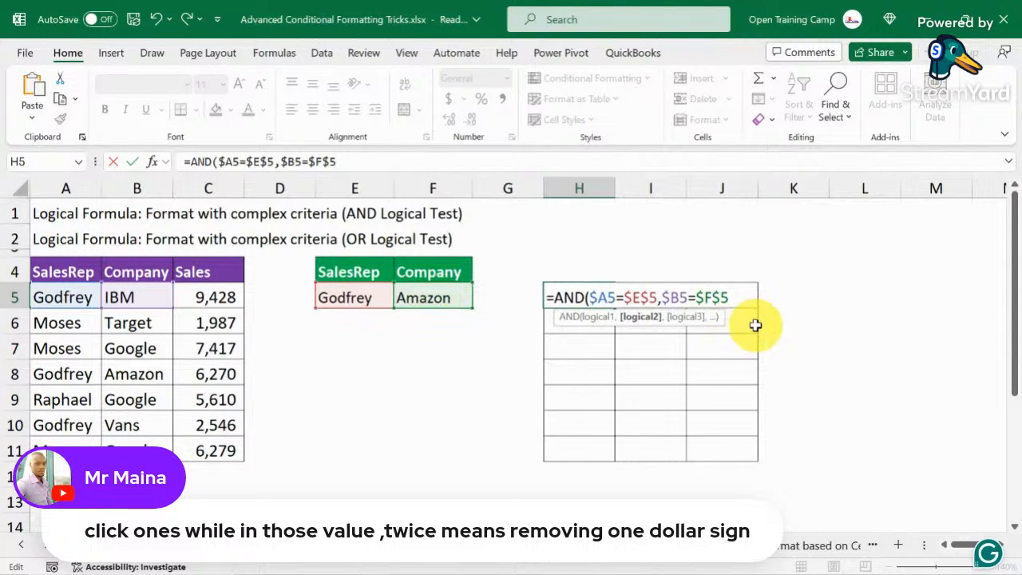
pyautogui.write(')')
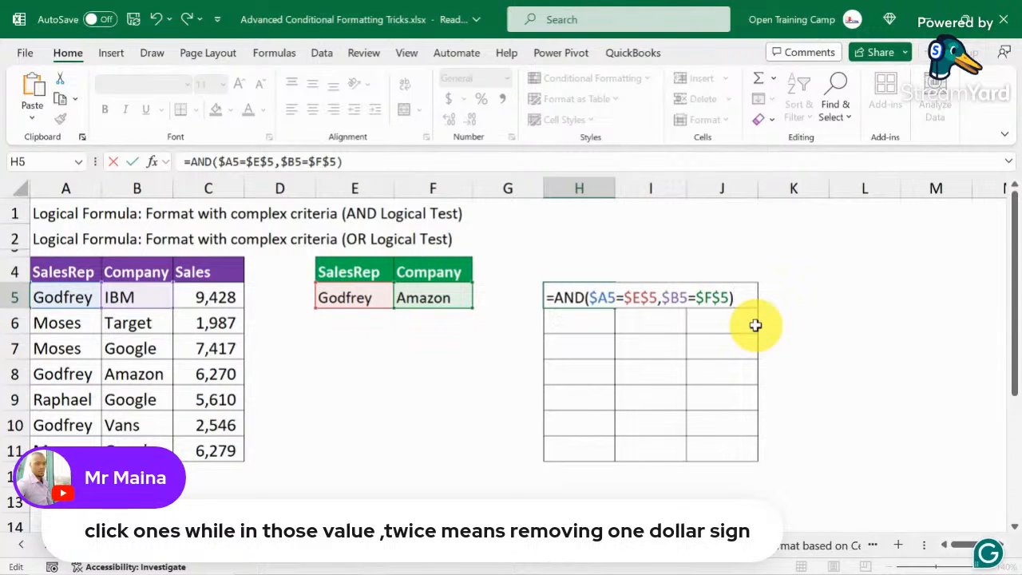
pyautogui.press('Return')
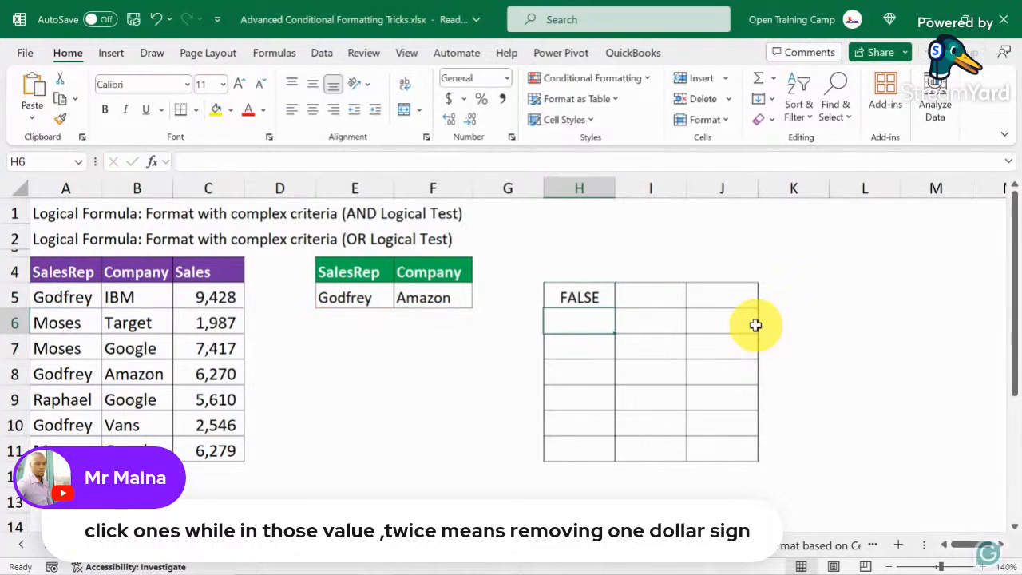
# Fill the H5 formula across to J5 and compare H5:J5 with the sales record in A5:C5
pyautogui.click(591, 303)
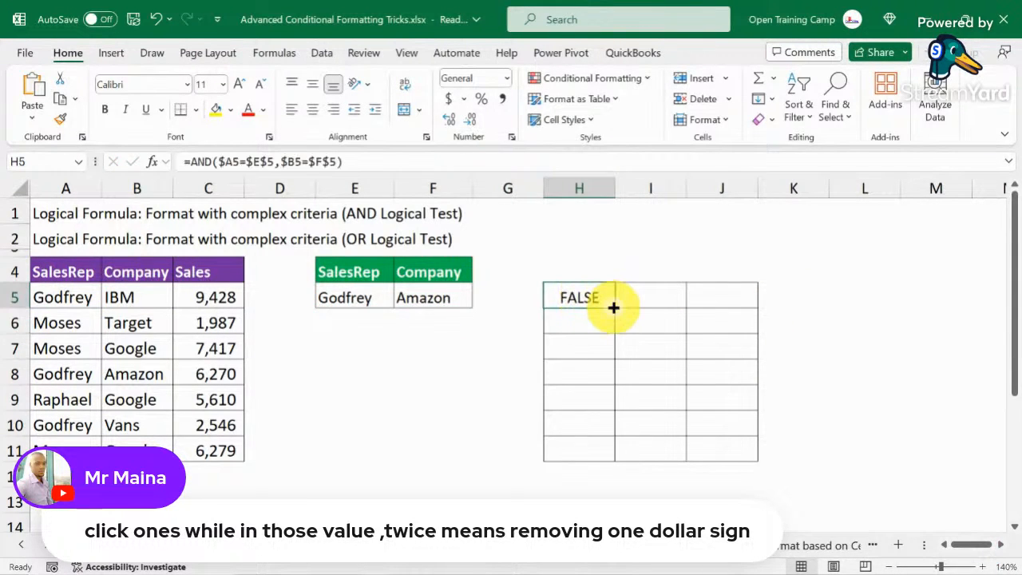
pyautogui.moveTo(613, 308); pyautogui.dragTo(730, 303)
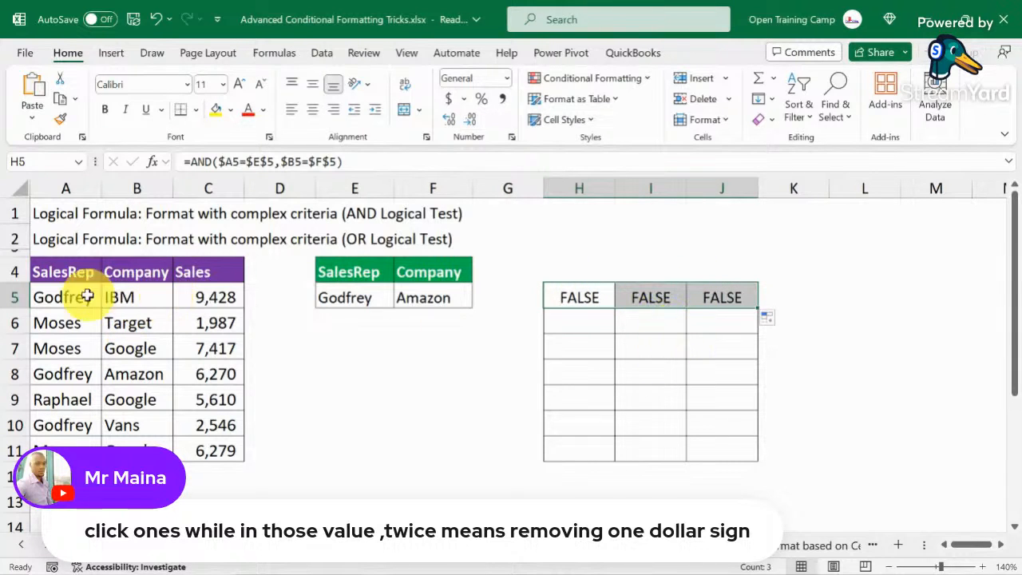
pyautogui.click(51, 297)
pyautogui.click(140, 300)
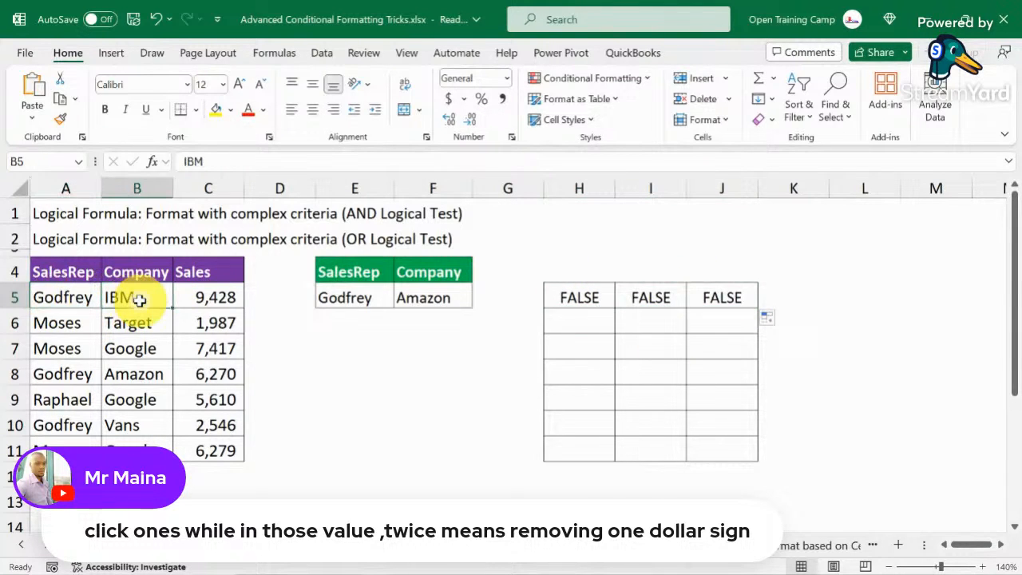
pyautogui.moveTo(62, 297); pyautogui.dragTo(189, 299)
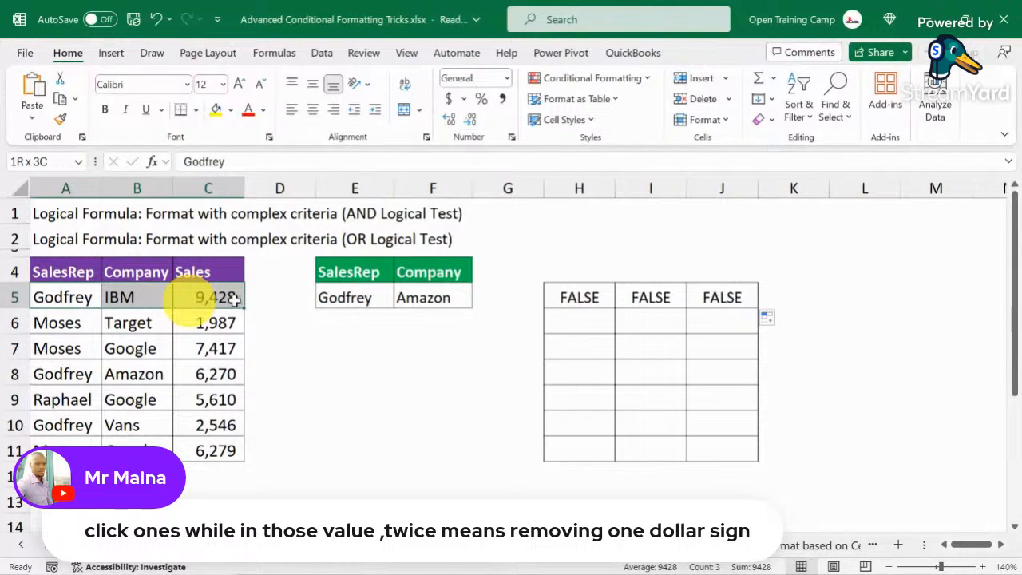
pyautogui.moveTo(577, 297); pyautogui.dragTo(695, 297)
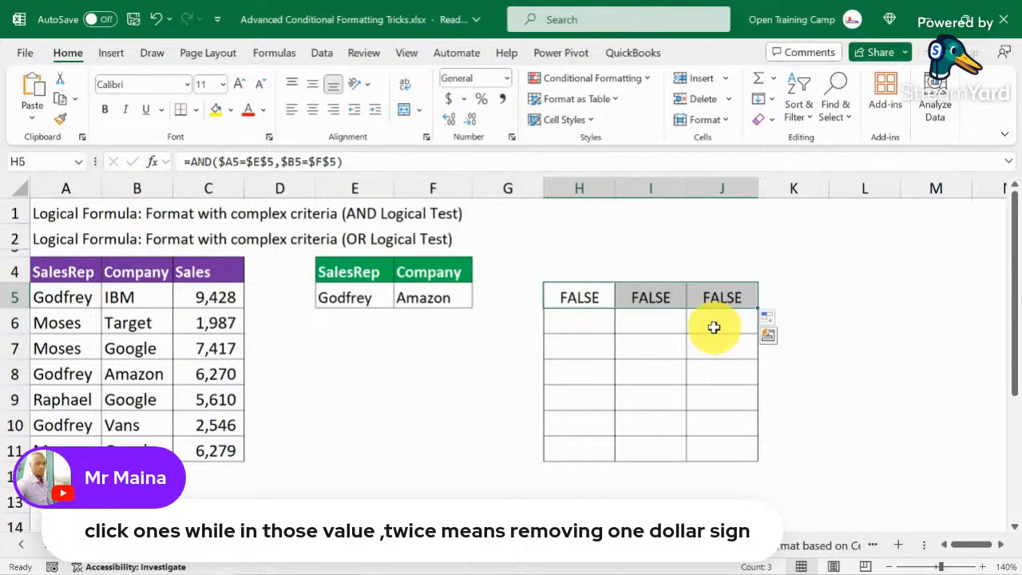
pyautogui.click(604, 78)
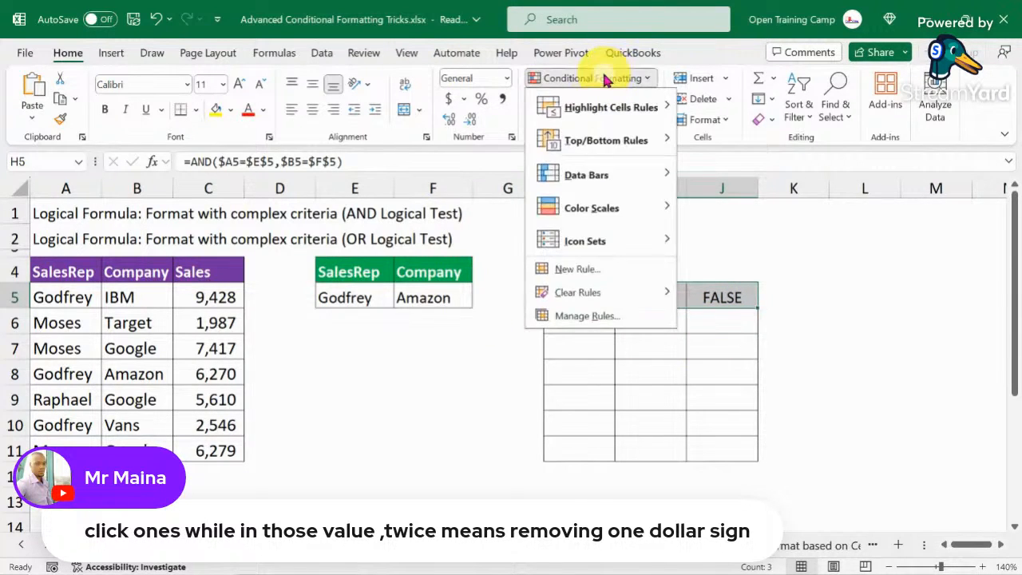
pyautogui.click(577, 270)
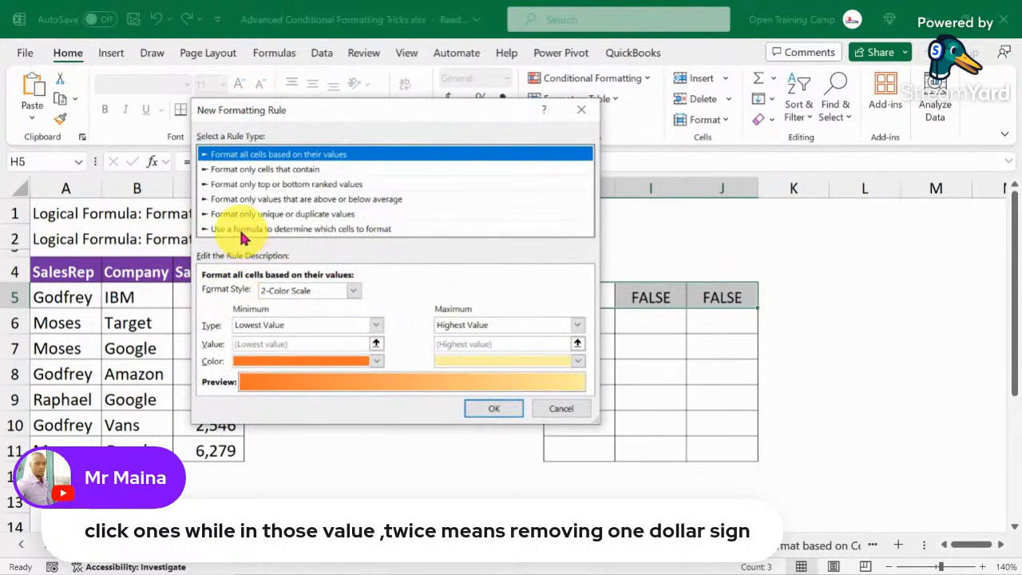
pyautogui.click(240, 229)
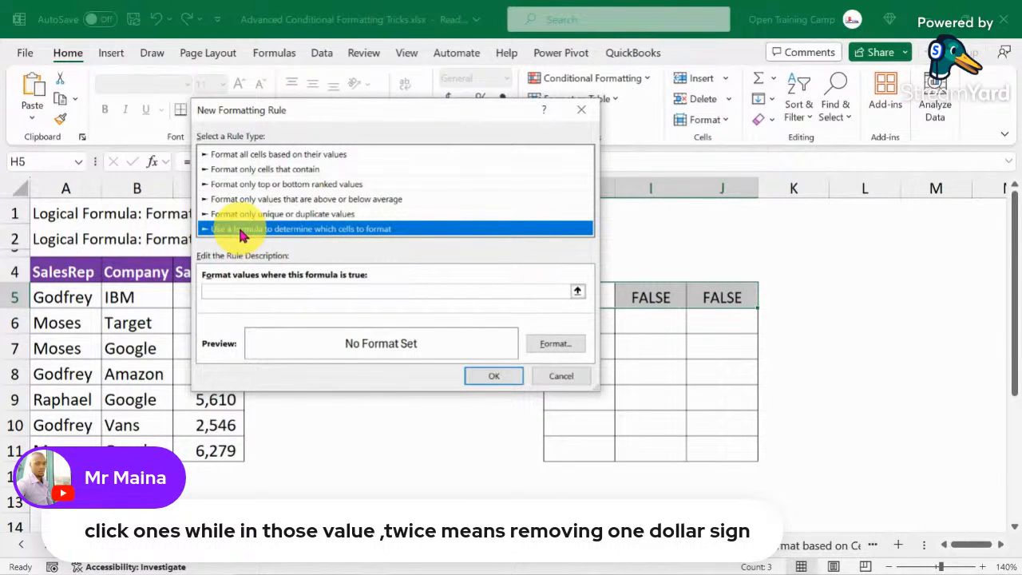
pyautogui.click(581, 110)
# Fill the AND formula through H5:J11 and check row 8 against the criteria in E5:F5
pyautogui.click(586, 306)
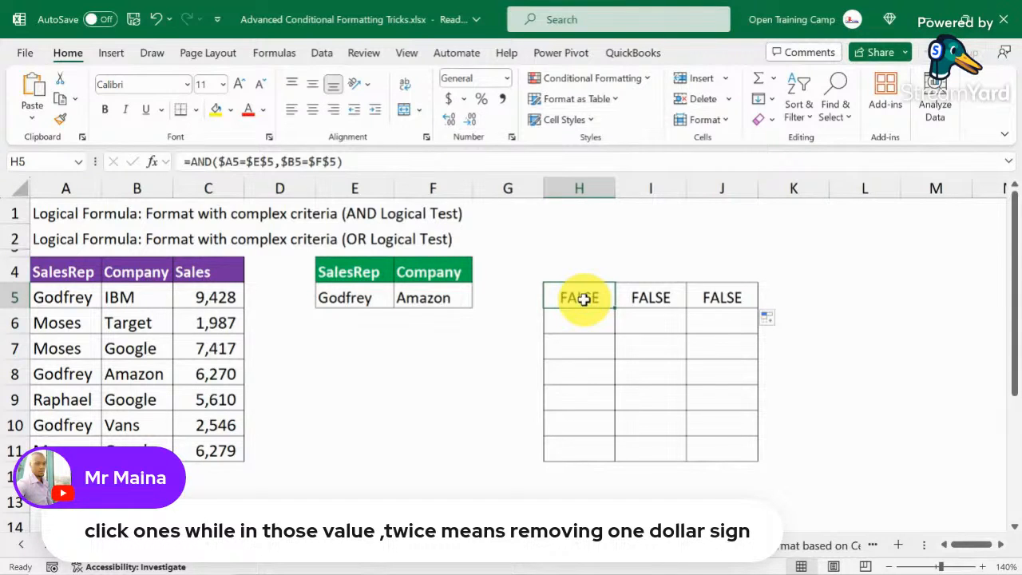
pyautogui.moveTo(575, 296); pyautogui.dragTo(753, 455)
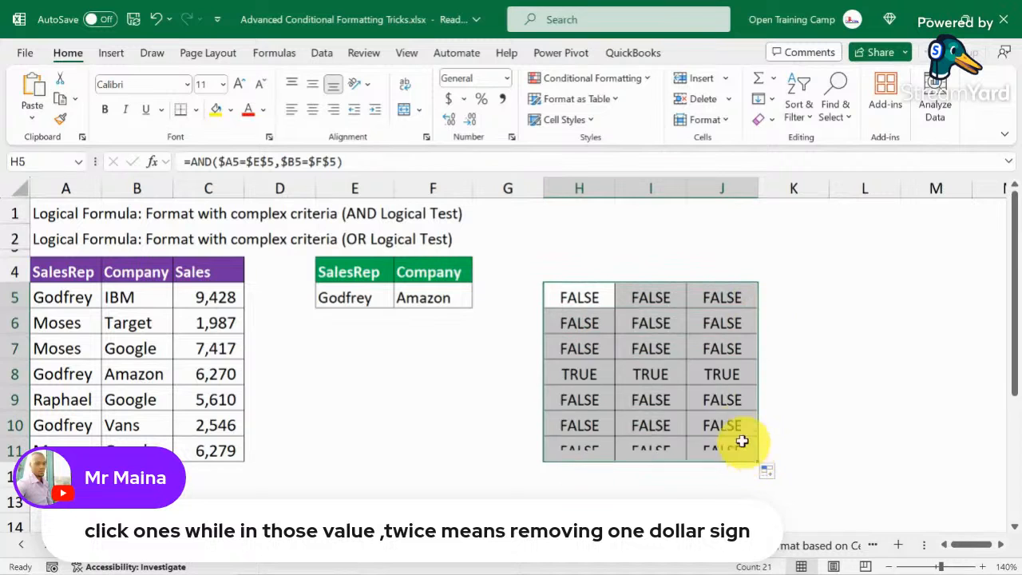
pyautogui.click(591, 377)
pyautogui.click(8, 373)
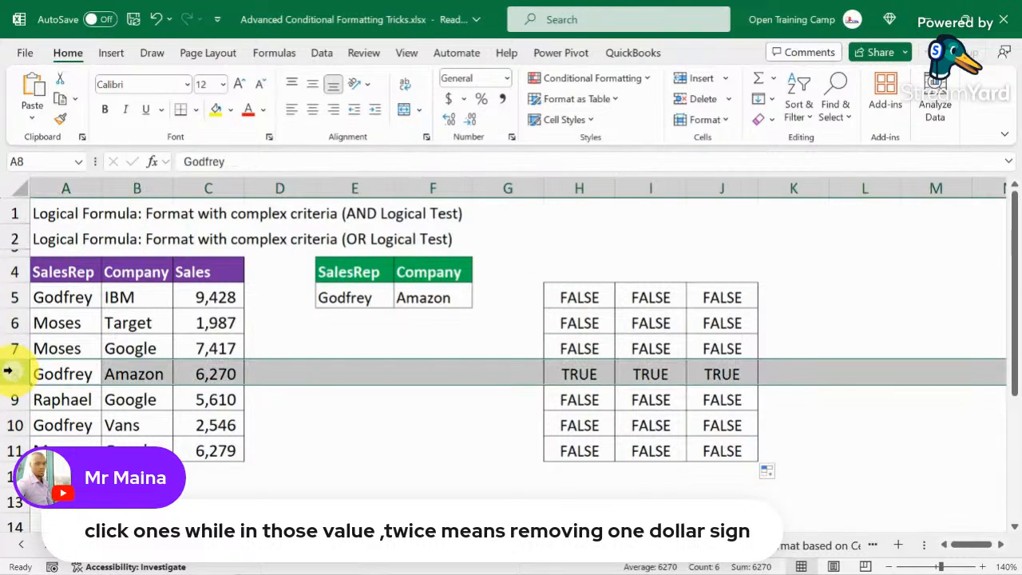
pyautogui.click(444, 297)
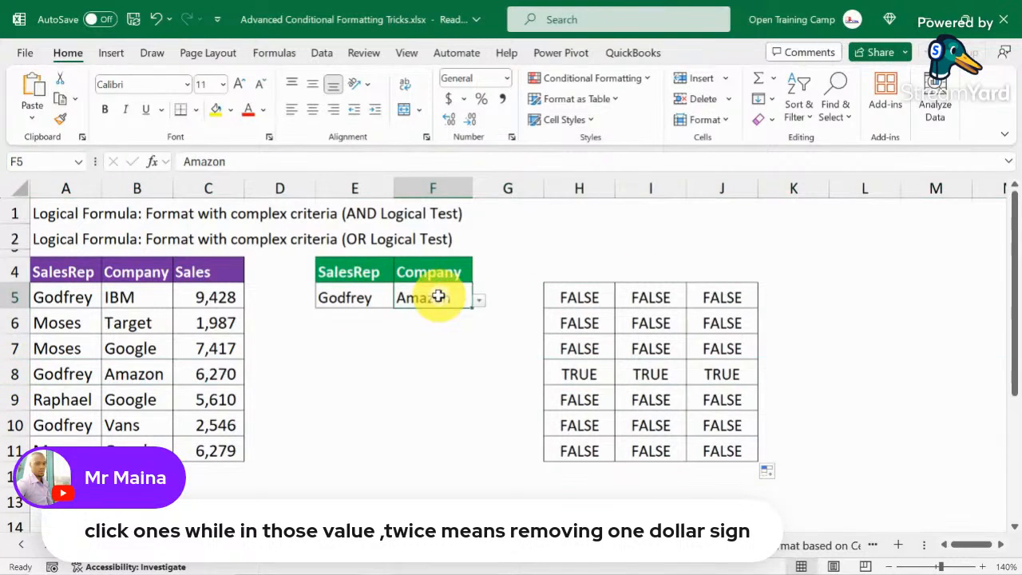
pyautogui.click(6, 373)
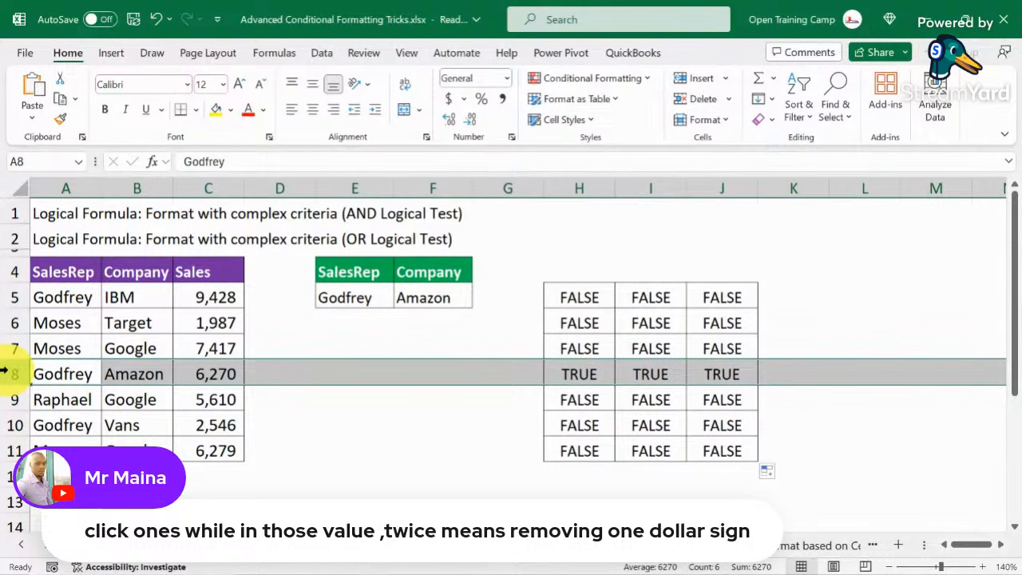
# Copy the formula text =AND($A5=$E$5,$B5=$F$5) from H5 without altering the cell, and select the sales data A5:C11
pyautogui.doubleClick(588, 298)
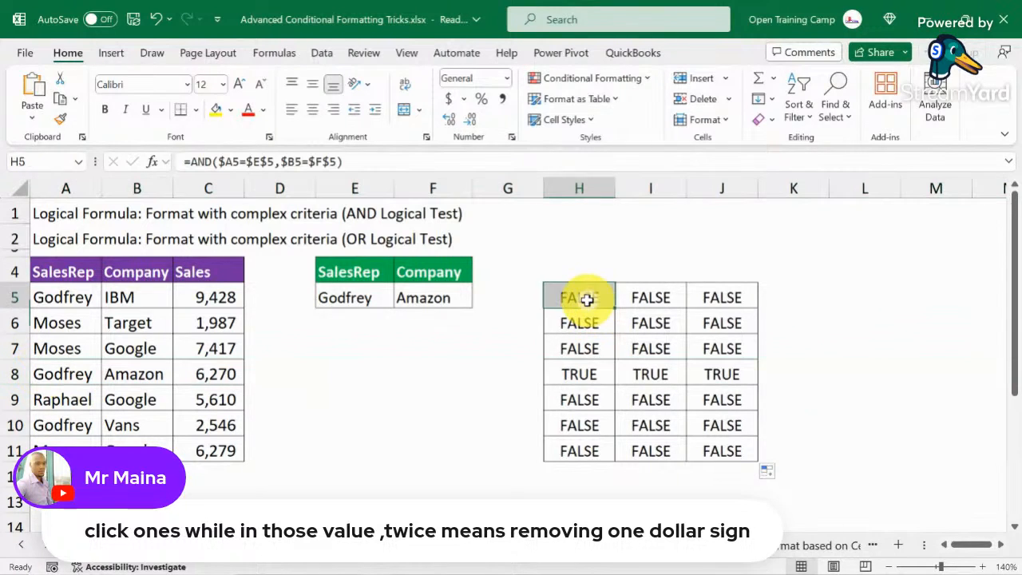
pyautogui.moveTo(741, 297); pyautogui.dragTo(520, 285)
pyautogui.hotkey('ctrl', 'c')
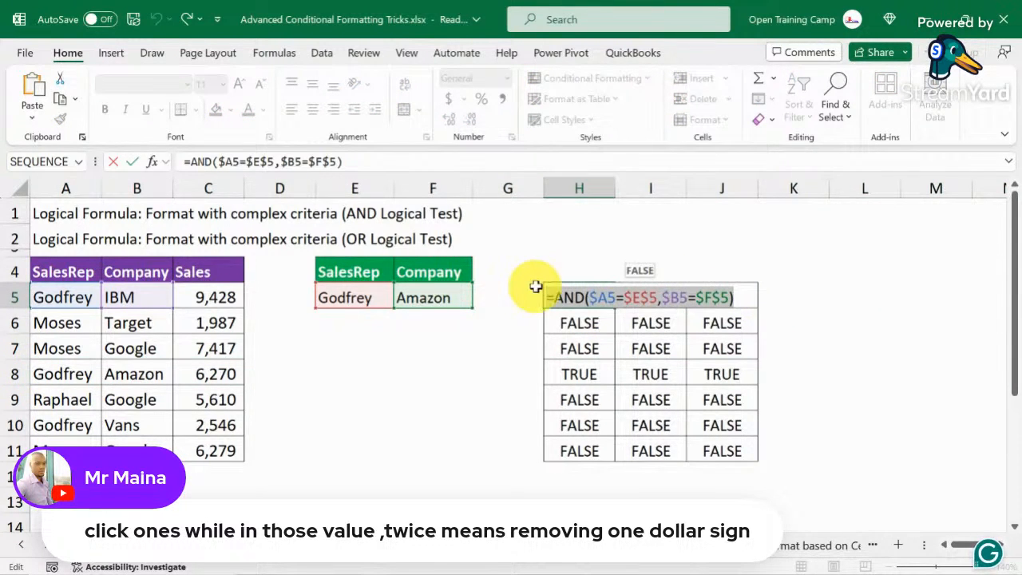
pyautogui.click(112, 161)
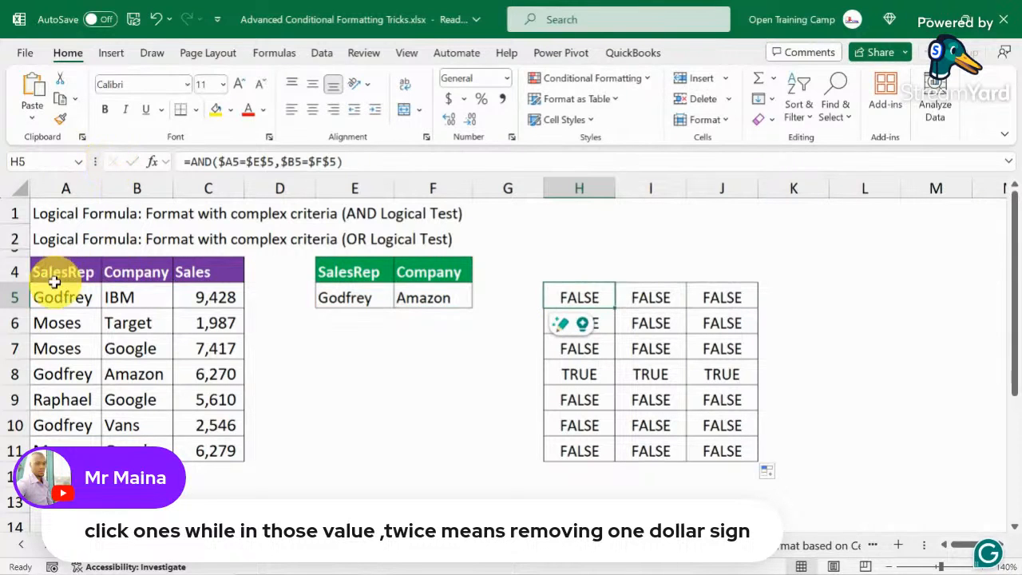
pyautogui.moveTo(47, 294); pyautogui.dragTo(192, 443)
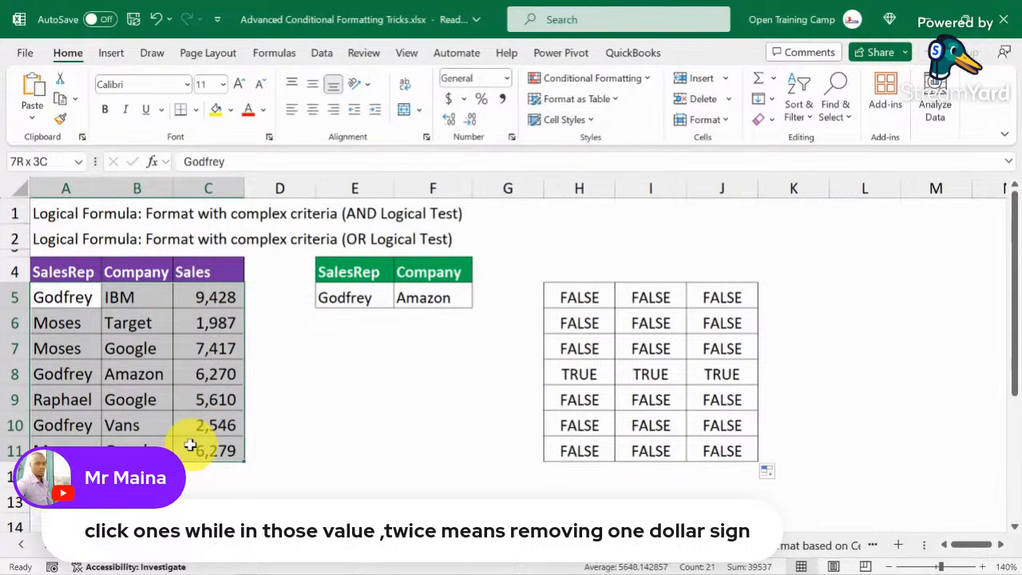
# Start a new formula-based conditional formatting rule for A5:C11 using the copied formula =AND($A5=$E$5,$B5=$F$5)
pyautogui.click(605, 76)
pyautogui.click(575, 271)
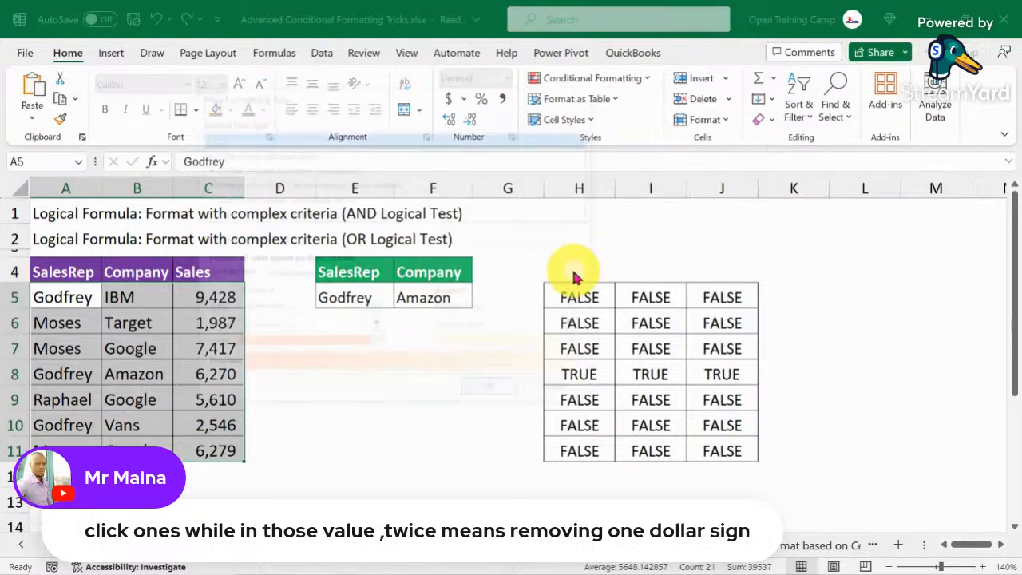
pyautogui.click(248, 213)
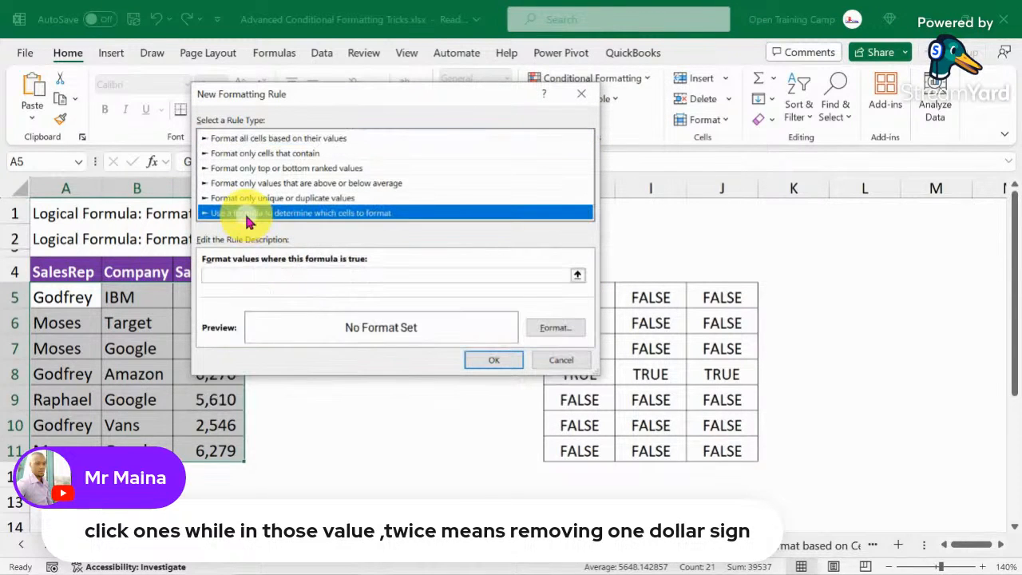
pyautogui.click(229, 272)
pyautogui.hotkey('ctrl', 'v')
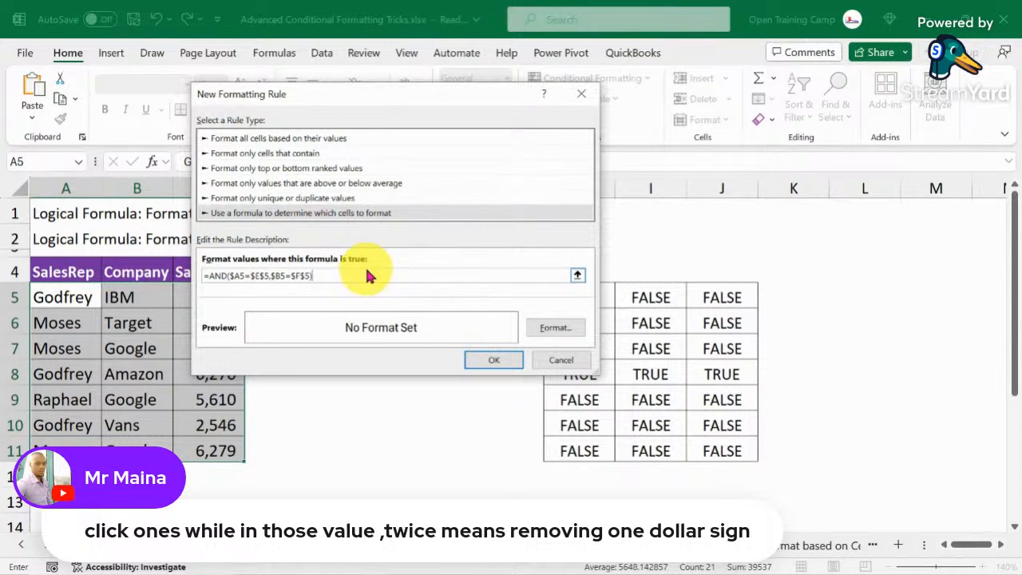
# Give the AND rule a green fill with white bold text, and apply it to the sales data
pyautogui.click(558, 327)
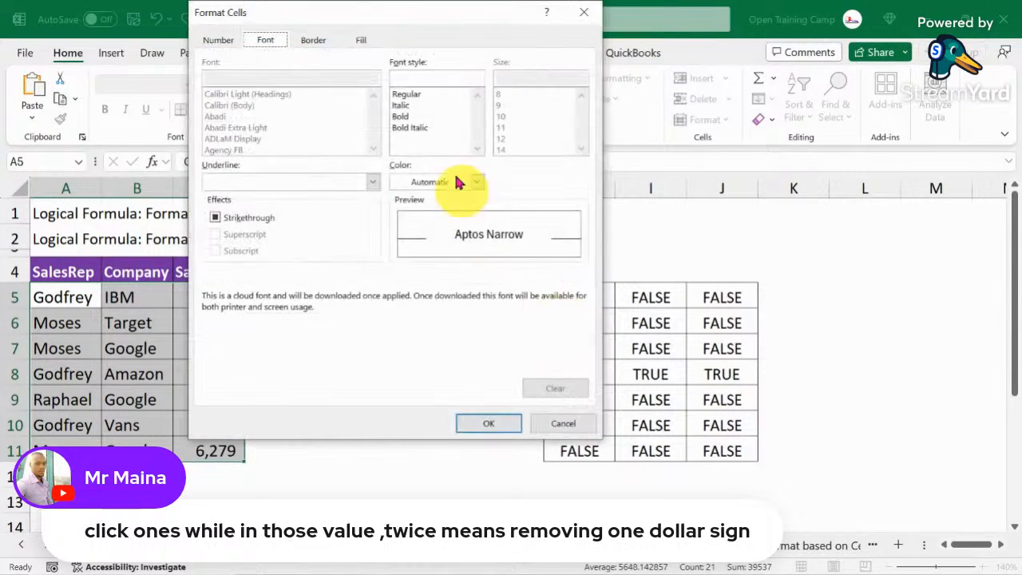
pyautogui.click(361, 42)
pyautogui.click(290, 190)
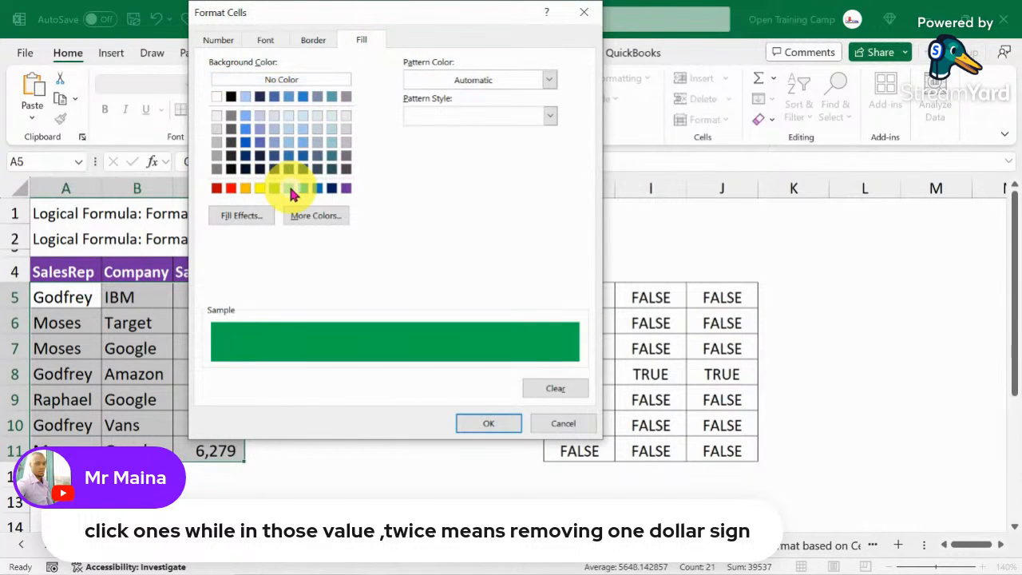
pyautogui.click(269, 39)
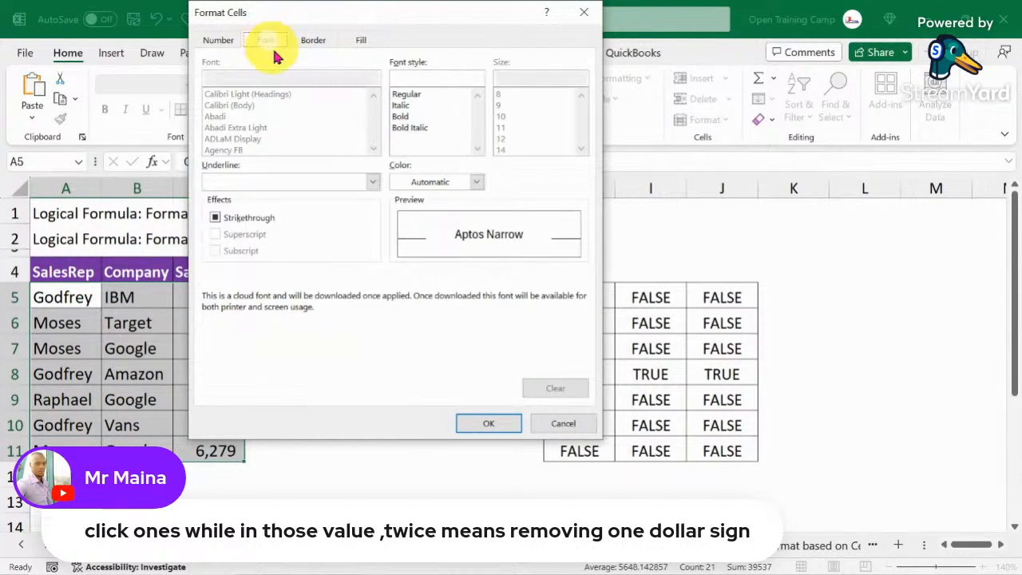
pyautogui.click(476, 182)
pyautogui.click(404, 249)
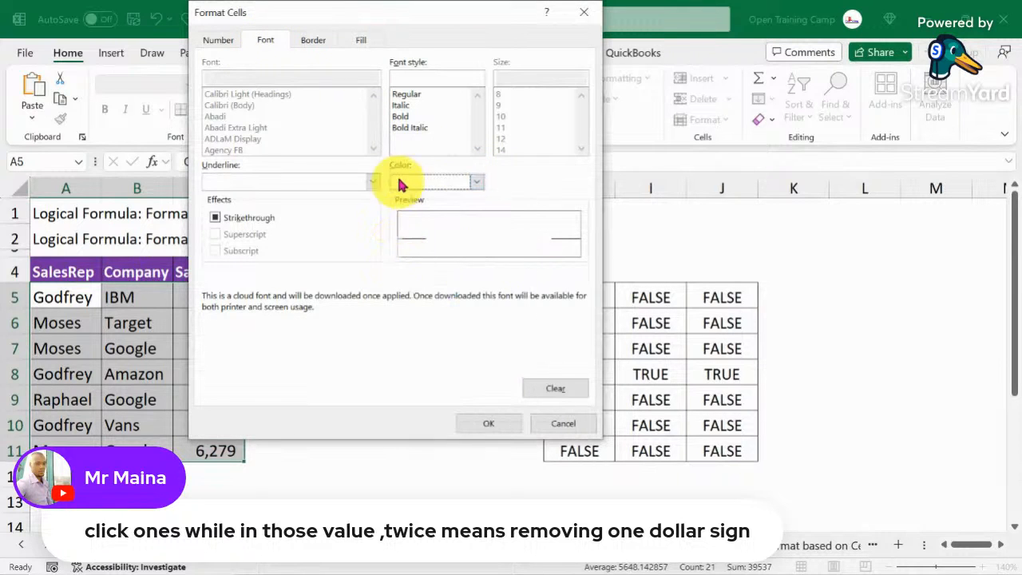
pyautogui.click(402, 117)
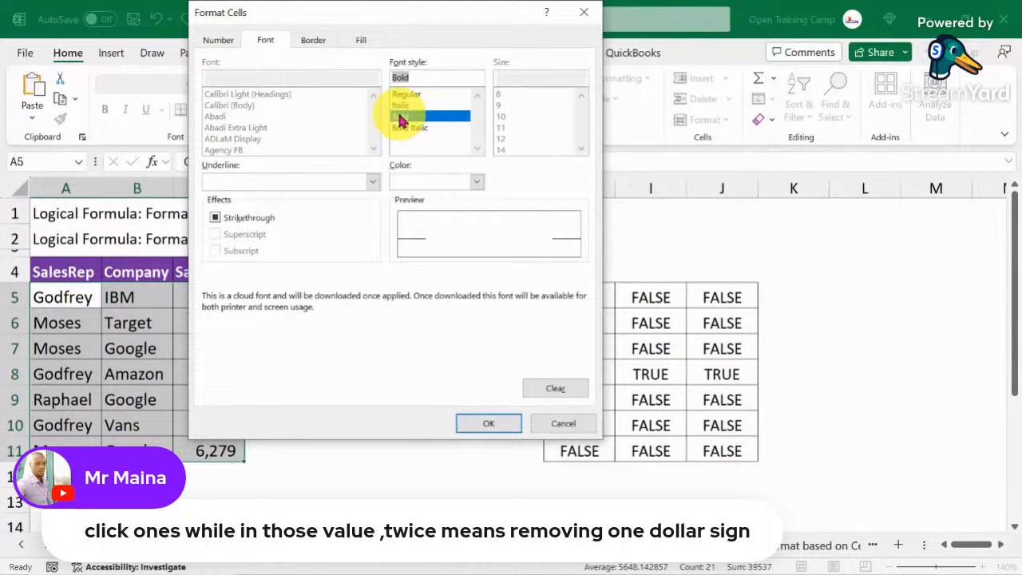
pyautogui.click(489, 425)
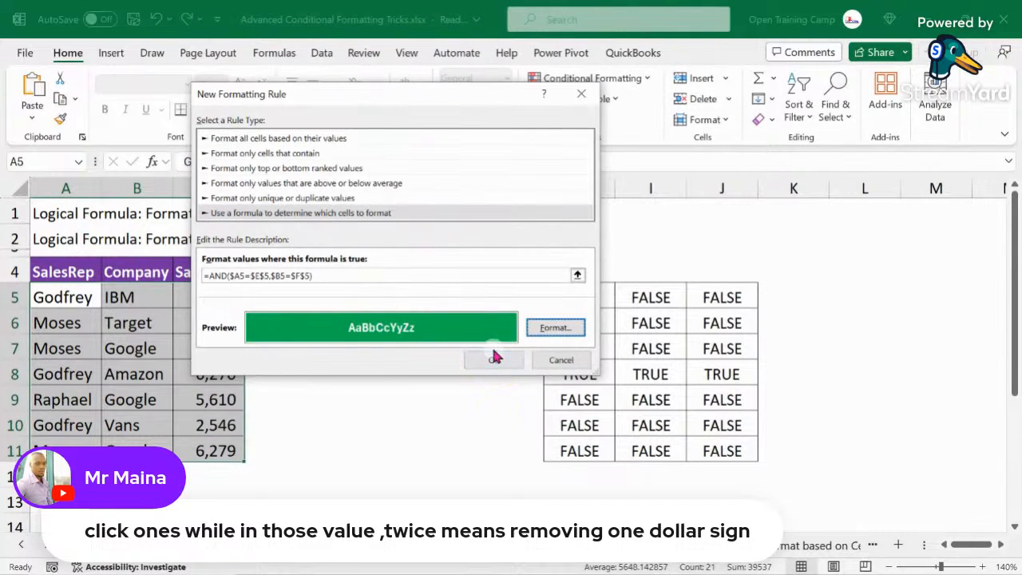
pyautogui.click(495, 359)
pyautogui.click(402, 402)
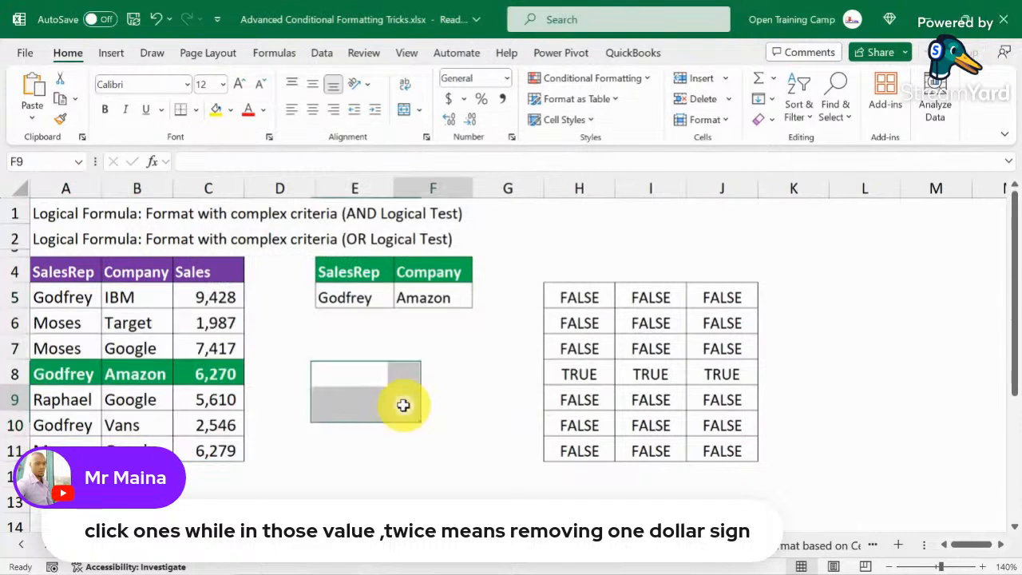
# Compare the highlighted record in A8:C8 with the SalesRep and Company criteria in E5:F5
pyautogui.click(48, 371)
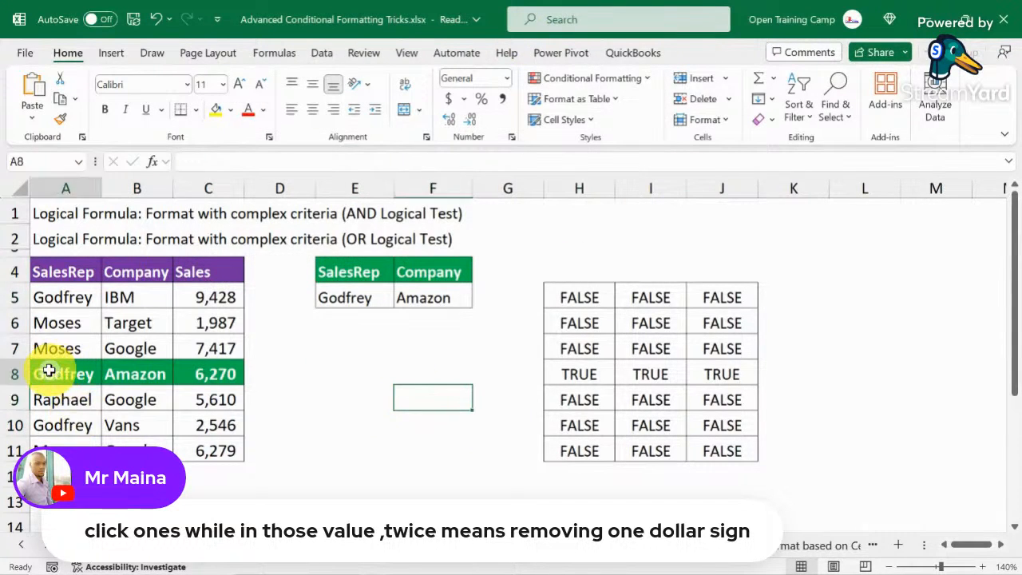
pyautogui.moveTo(89, 372); pyautogui.dragTo(196, 371)
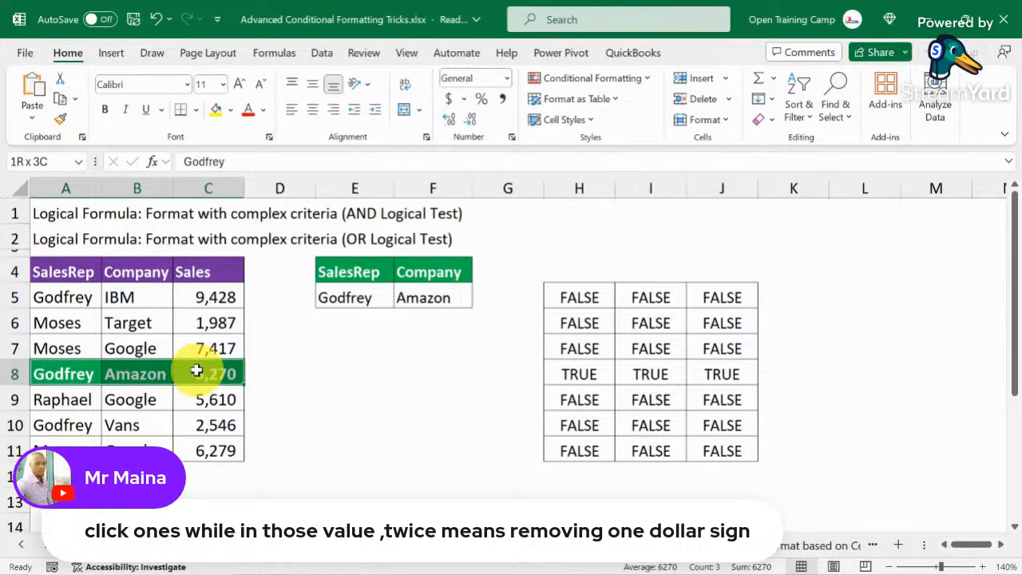
pyautogui.click(381, 365)
pyautogui.moveTo(359, 303); pyautogui.dragTo(431, 303)
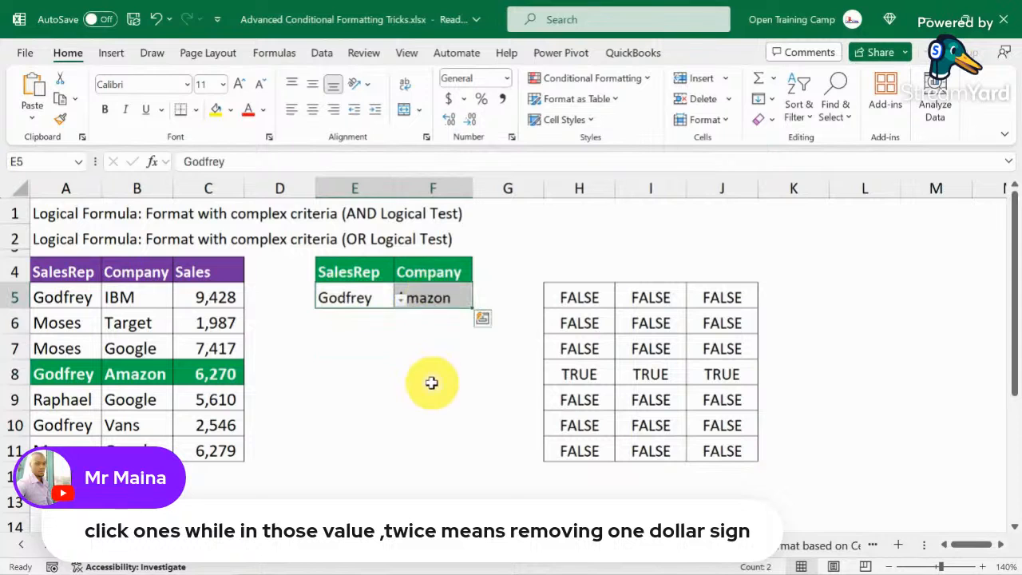
pyautogui.click(433, 375)
pyautogui.click(343, 297)
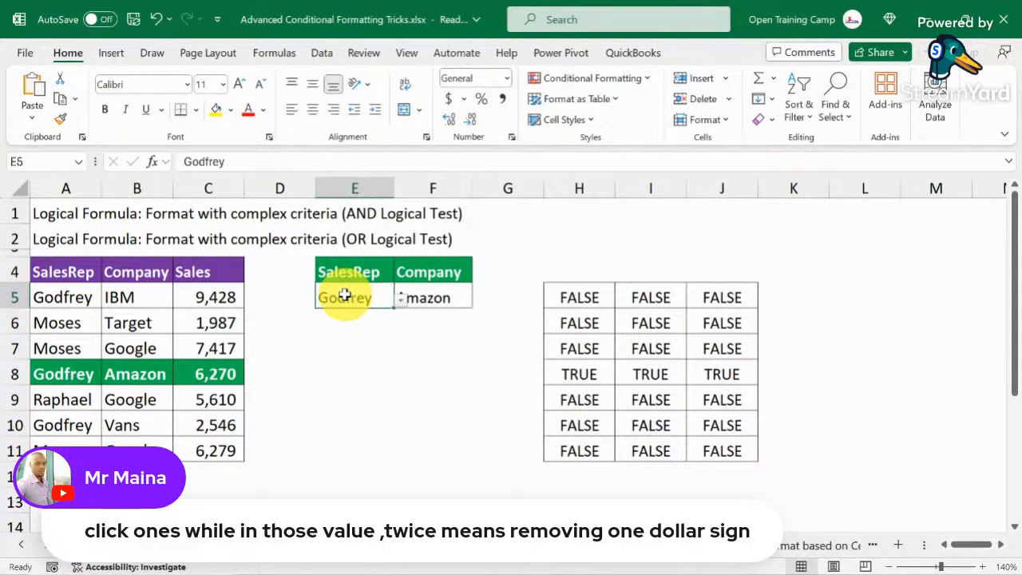
pyautogui.click(442, 301)
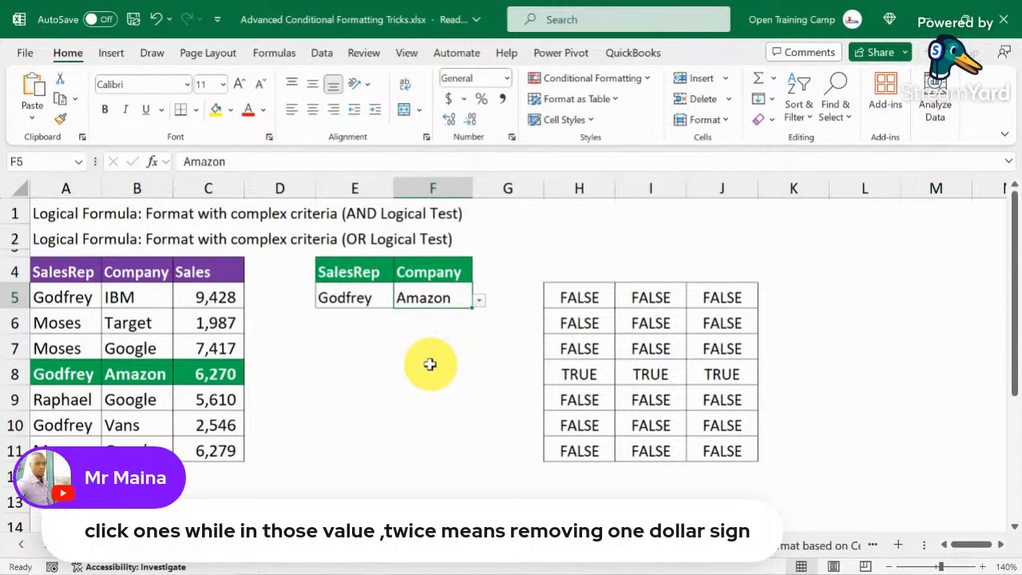
pyautogui.click(346, 296)
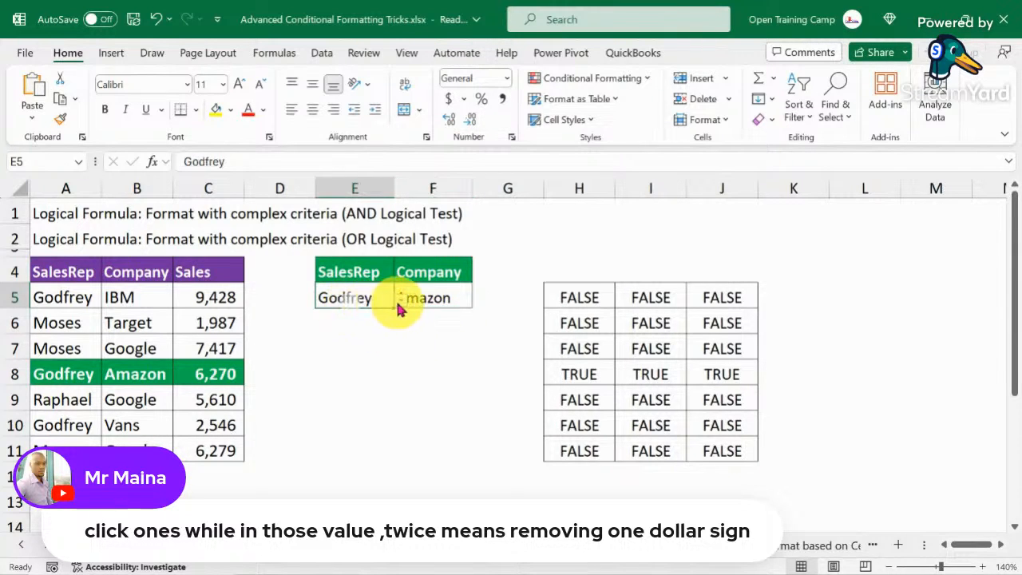
# Test the highlighting by switching the Company criterion in F5 first to IBM and finally to Google
pyautogui.click(442, 300)
pyautogui.click(479, 299)
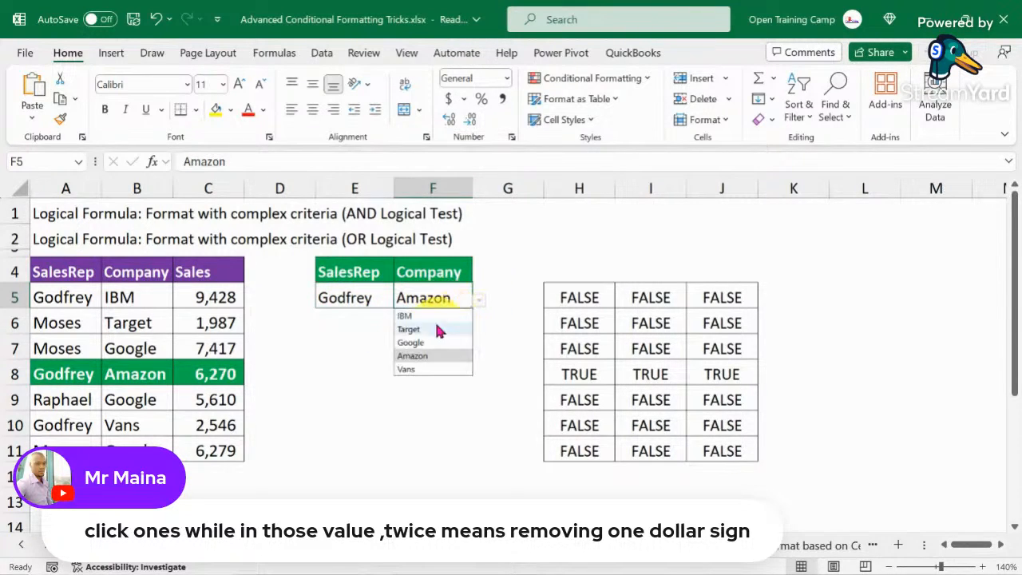
pyautogui.click(406, 316)
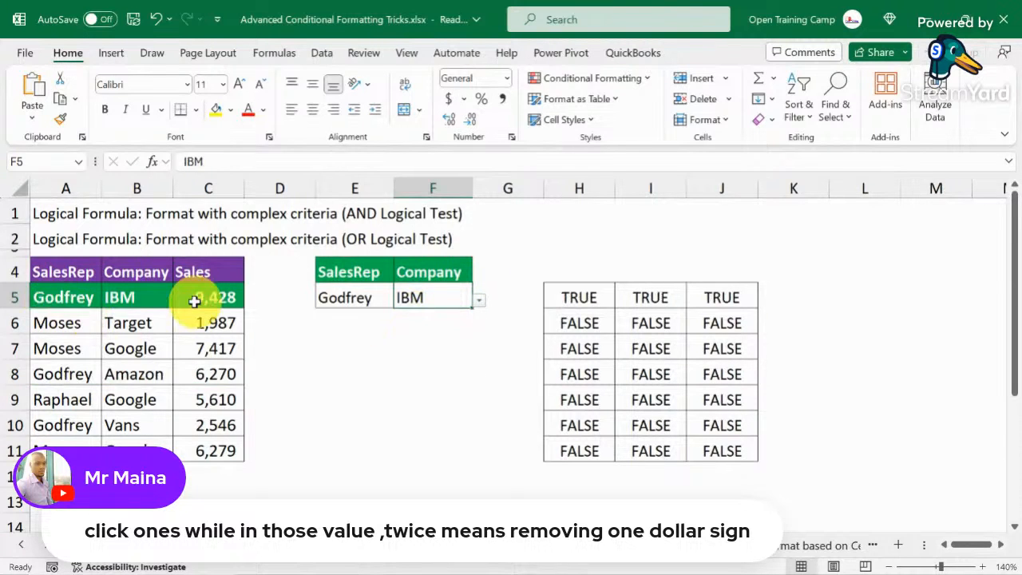
pyautogui.click(478, 299)
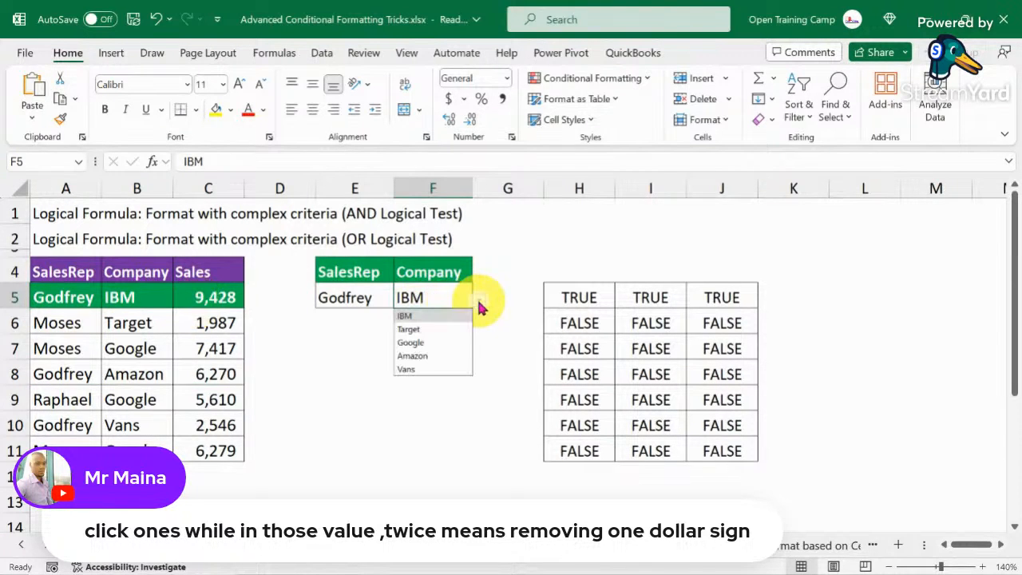
pyautogui.click(410, 341)
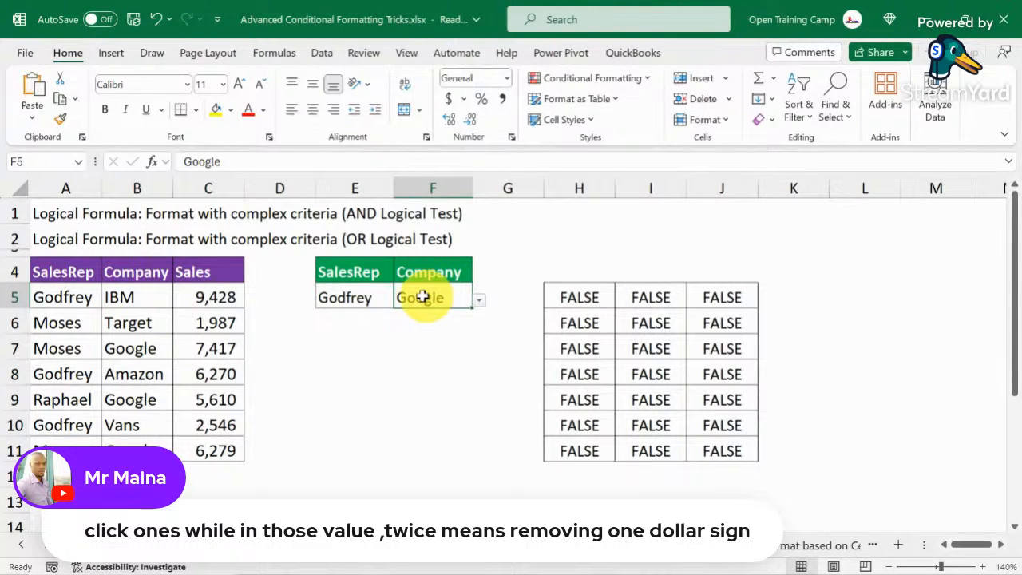
# Set the SalesRep criterion in E5 to the rep listed in A9
pyautogui.click(369, 297)
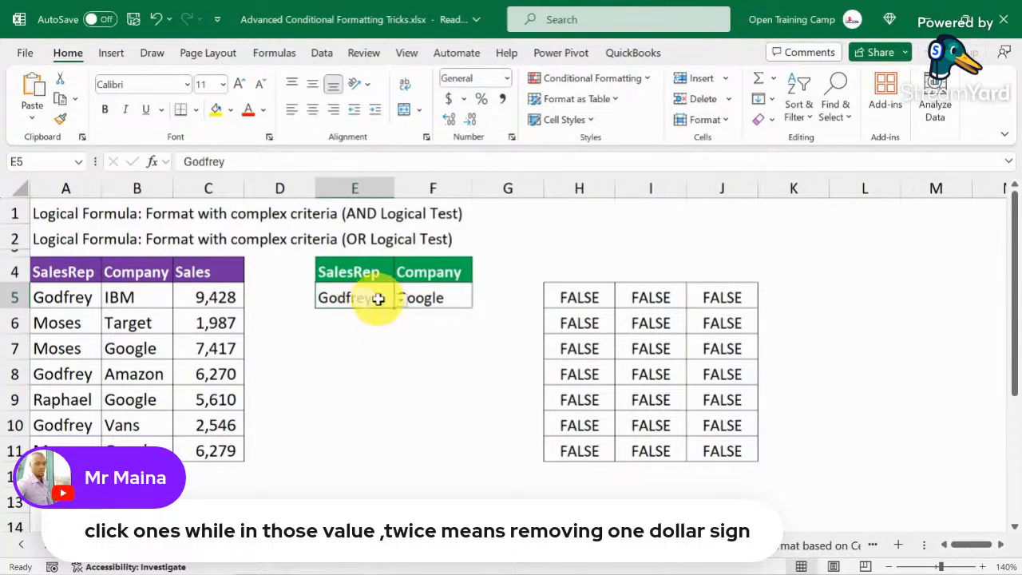
pyautogui.click(400, 301)
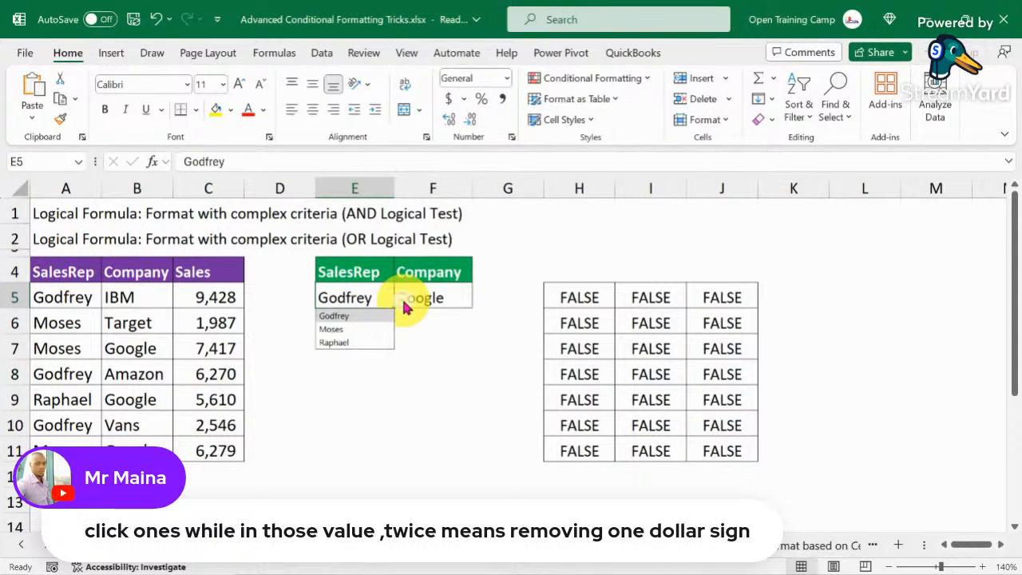
pyautogui.click(335, 342)
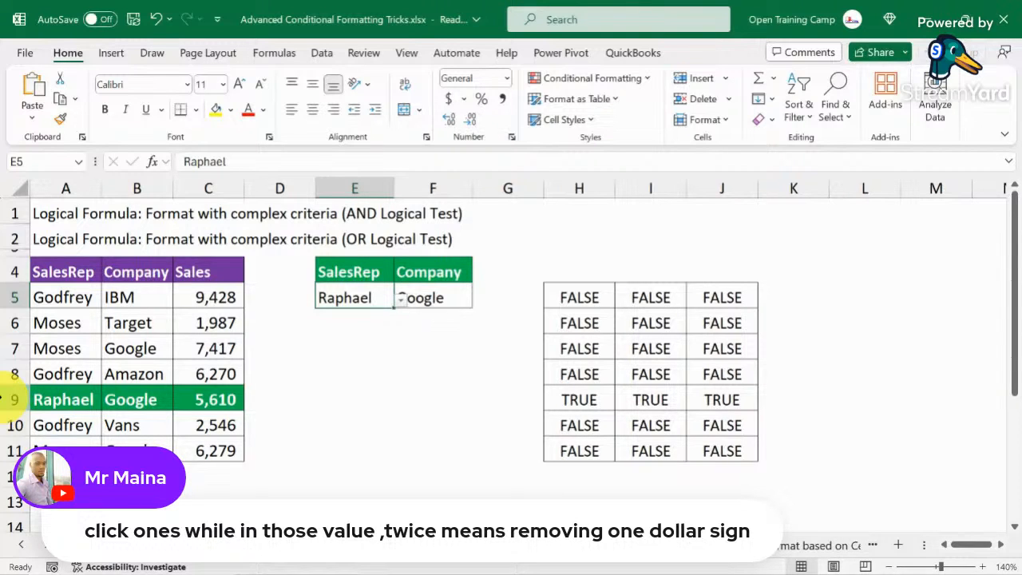
pyautogui.click(436, 383)
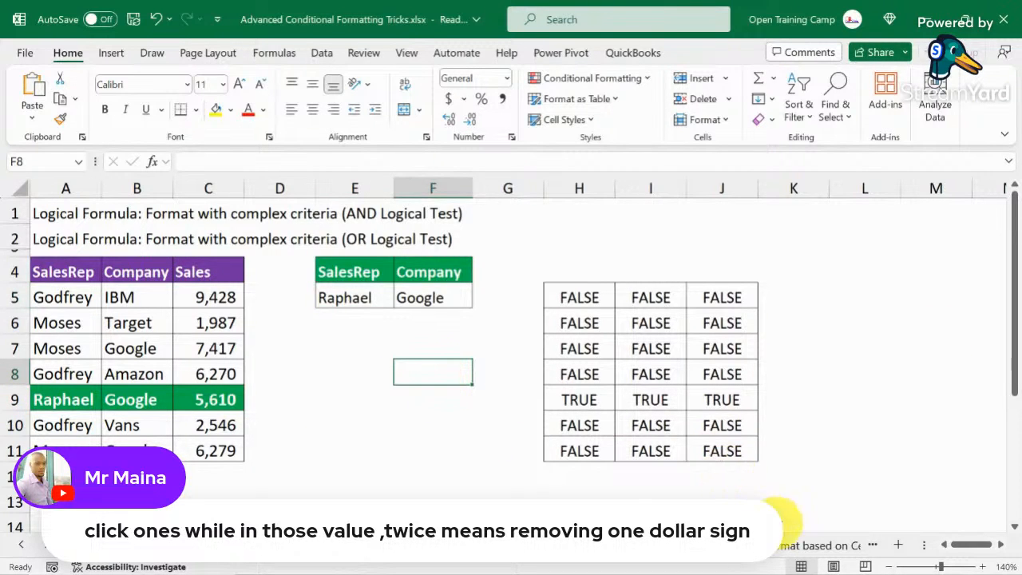
# Open the next sheet, about formatting Net Sales by date, and clear the conditional formatting from the whole invoice table starting at B5
pyautogui.click(799, 546)
pyautogui.scroll(12, 669, 336)
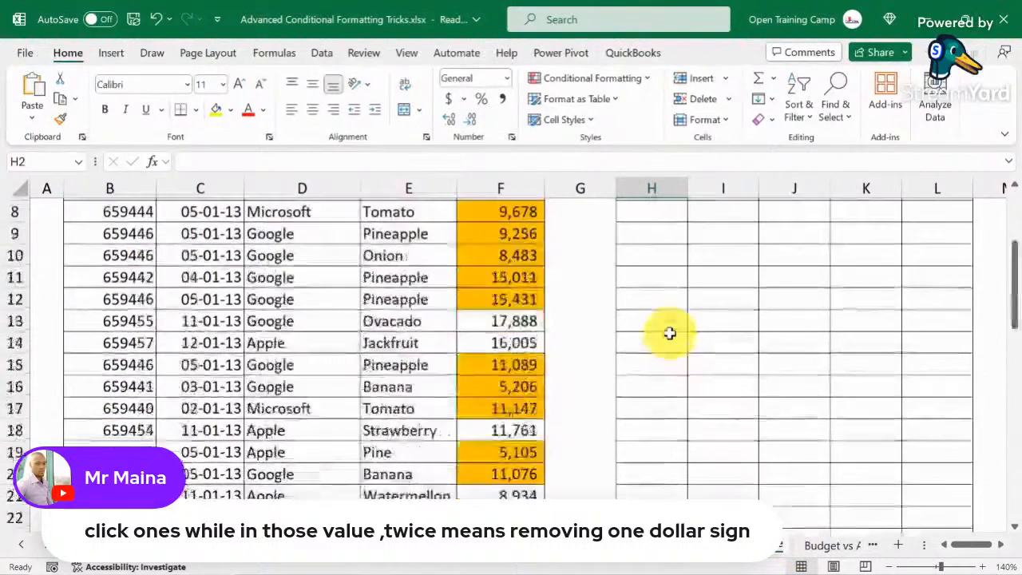
pyautogui.click(94, 303)
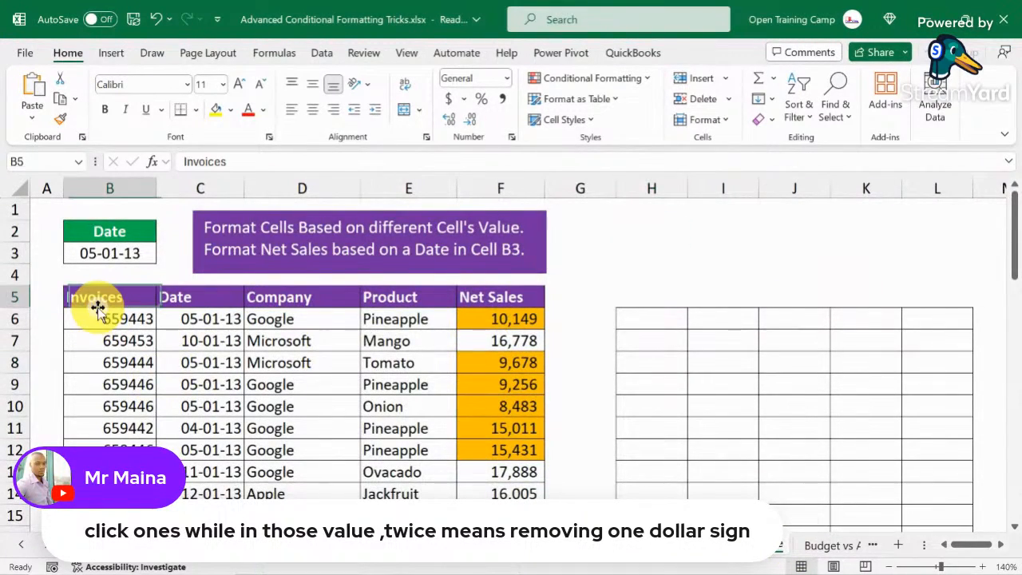
pyautogui.hotkey('ctrl', 'shift', 'Right')
pyautogui.hotkey('ctrl', 'shift', 'Down')
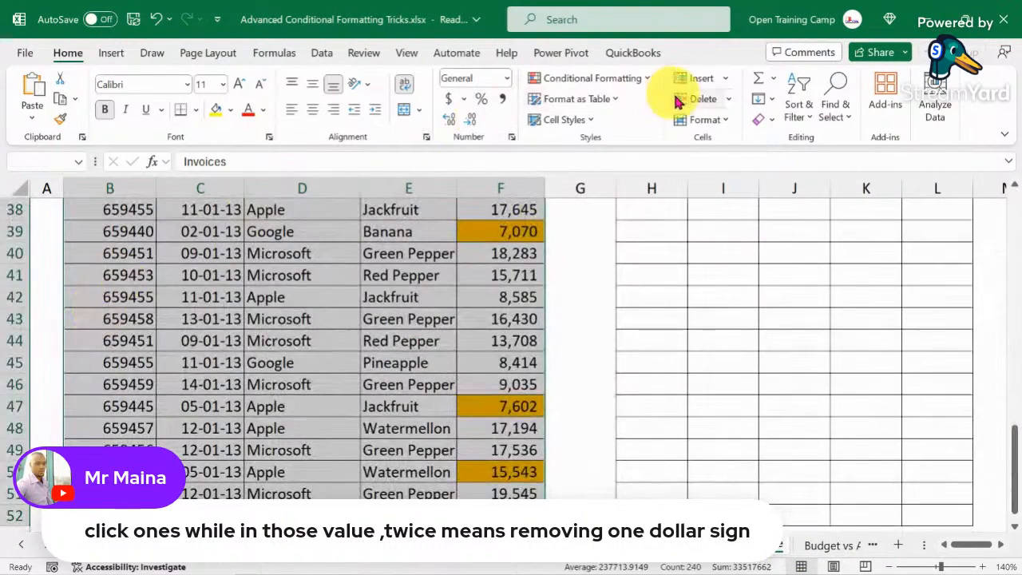
pyautogui.click(616, 79)
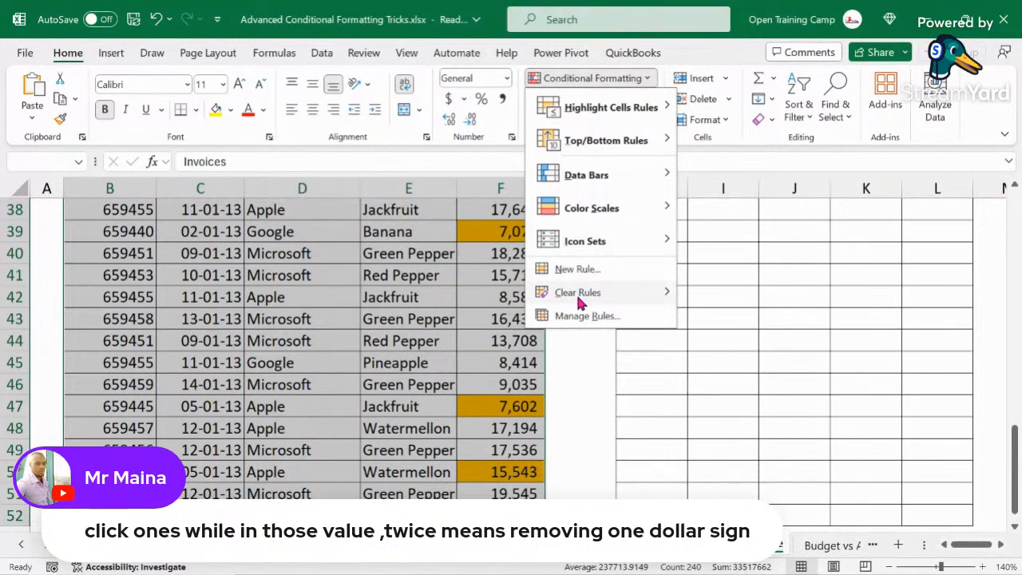
pyautogui.moveTo(579, 294)
pyautogui.click(769, 298)
pyautogui.click(529, 297)
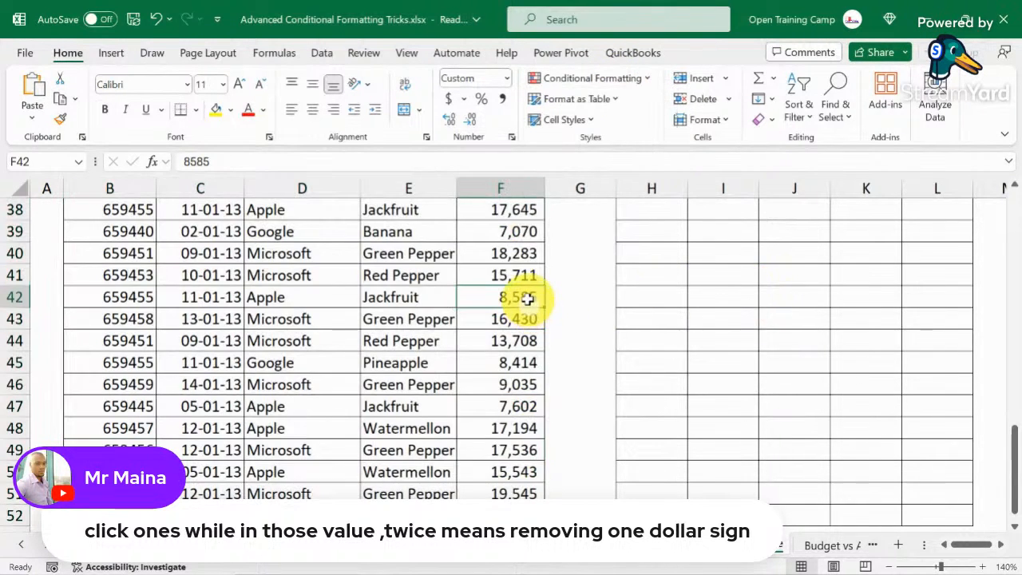
pyautogui.scroll(12, 528, 296)
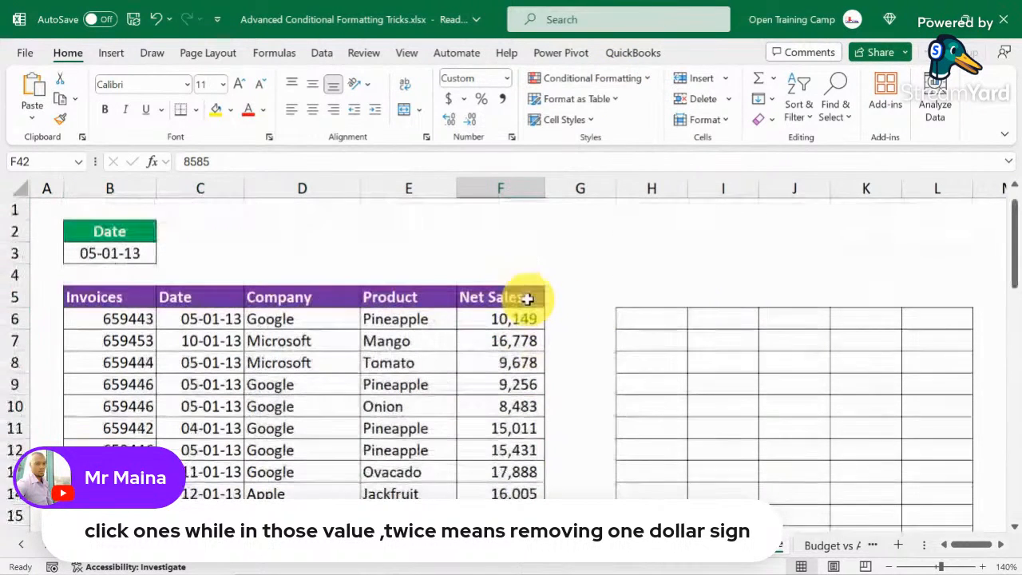
# Examine the invoice table's columns Invoices, Date, Company, Product and Net Sales, with Net Sales as the column to format
pyautogui.click(248, 383)
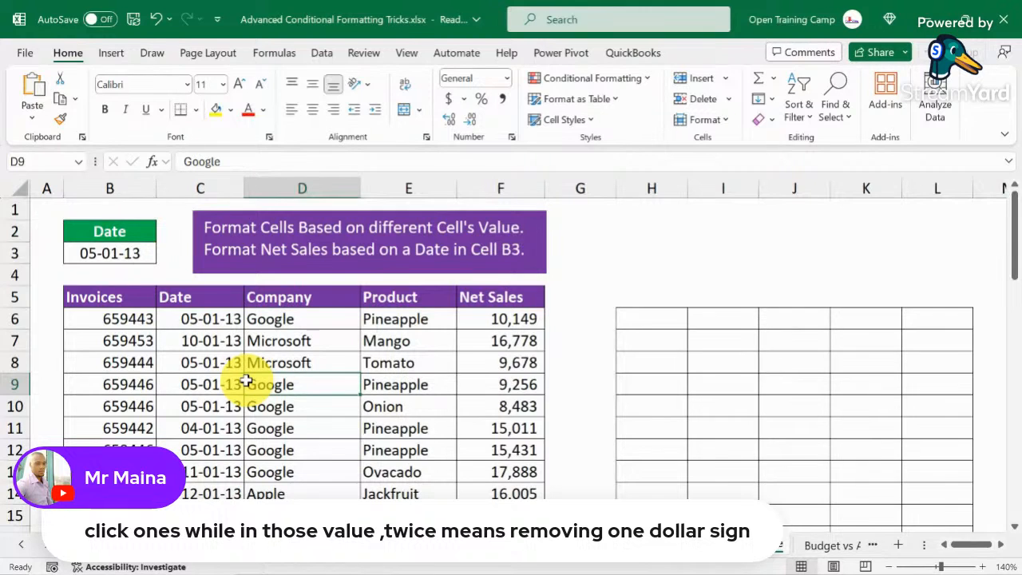
pyautogui.moveTo(96, 297); pyautogui.dragTo(474, 434)
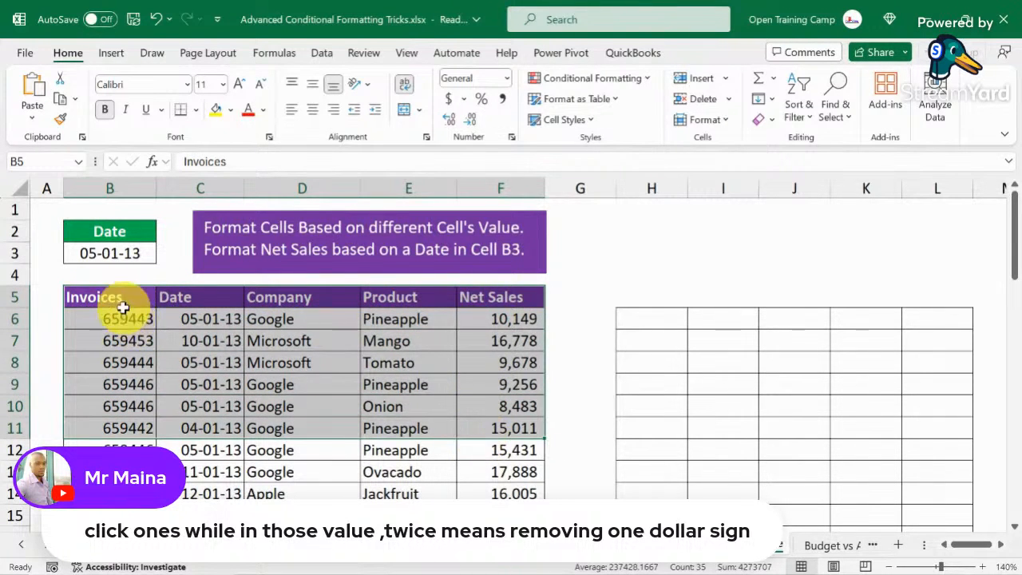
pyautogui.moveTo(123, 308); pyautogui.dragTo(118, 431)
pyautogui.moveTo(183, 302); pyautogui.dragTo(197, 445)
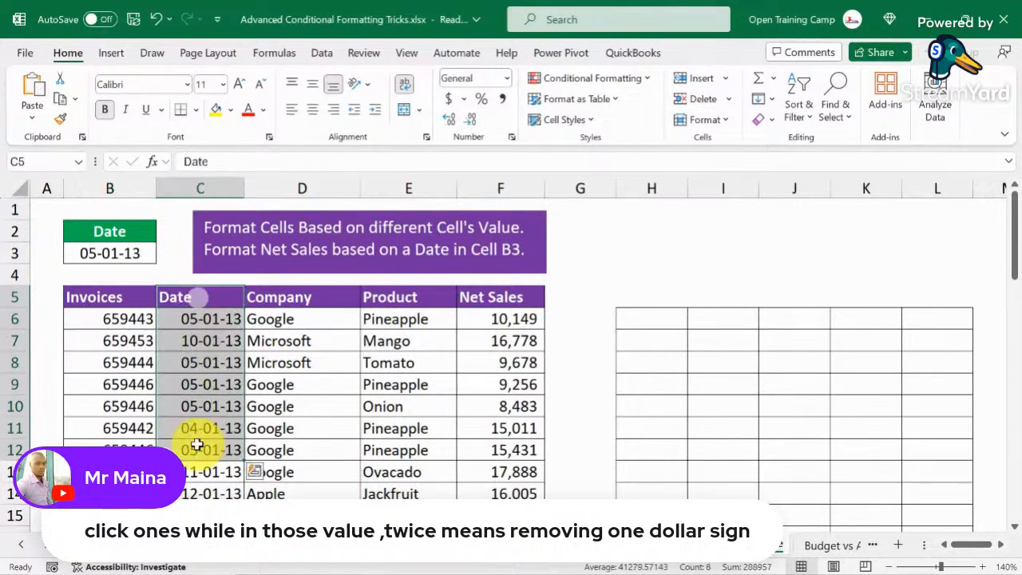
pyautogui.moveTo(322, 297); pyautogui.dragTo(315, 432)
pyautogui.moveTo(390, 297); pyautogui.dragTo(410, 468)
pyautogui.moveTo(498, 296); pyautogui.dragTo(505, 427)
pyautogui.click(402, 363)
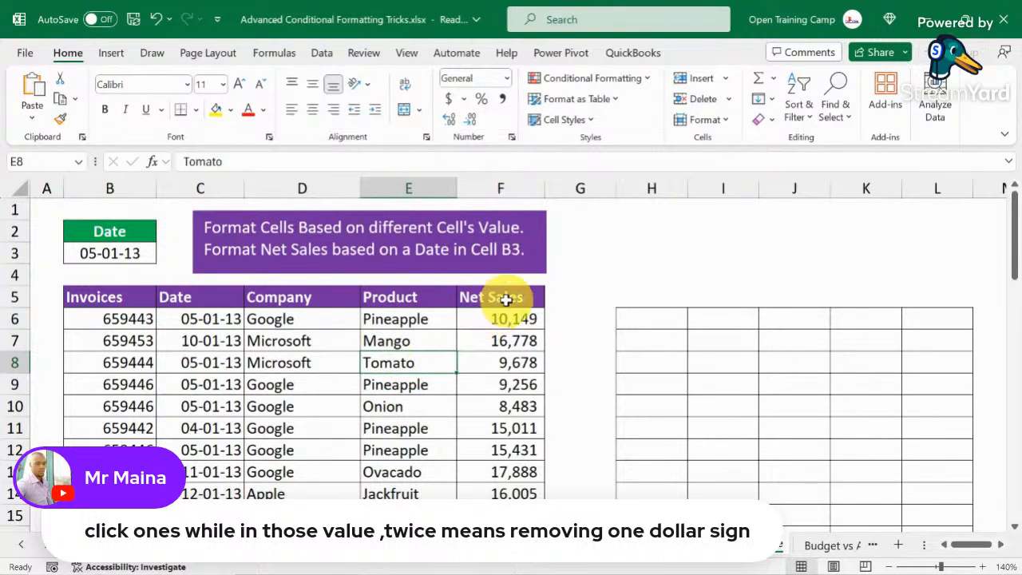
pyautogui.moveTo(505, 299); pyautogui.dragTo(506, 468)
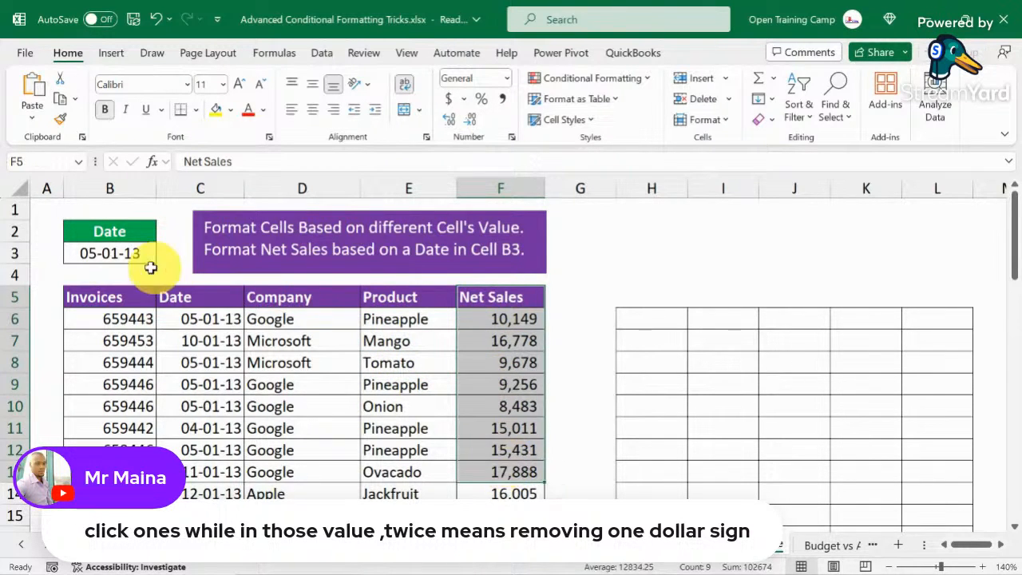
# Compare the criterion date in B3 with the invoice dates from C6 down and the Net Sales column they should format
pyautogui.click(90, 255)
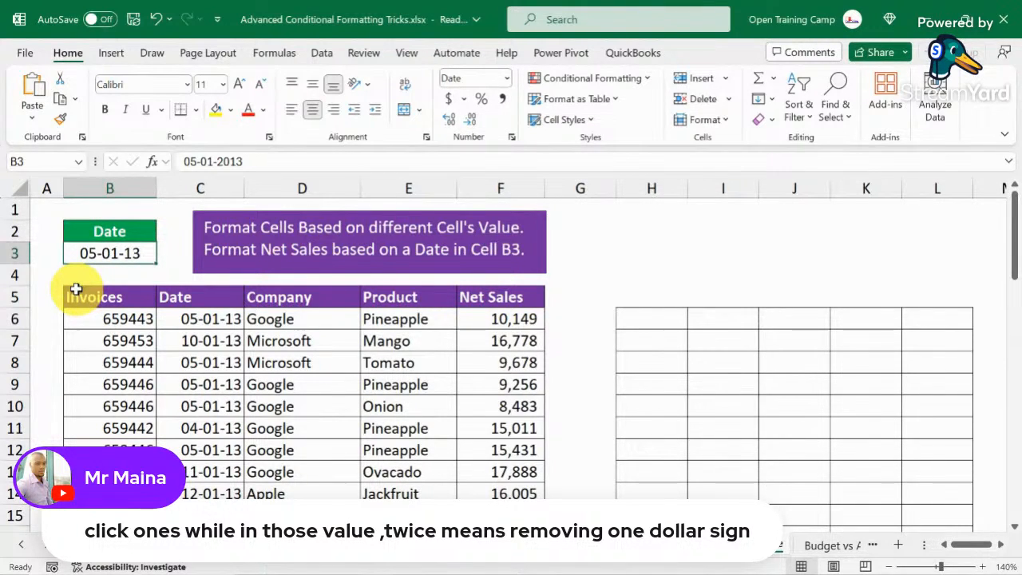
pyautogui.click(646, 317)
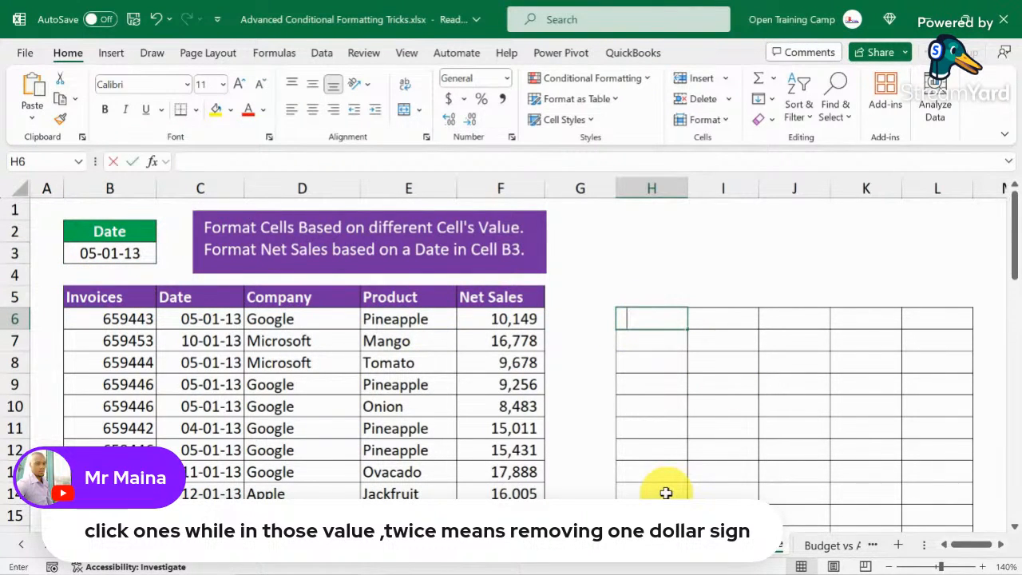
pyautogui.write('=')
pyautogui.press('Escape')
pyautogui.click(198, 321)
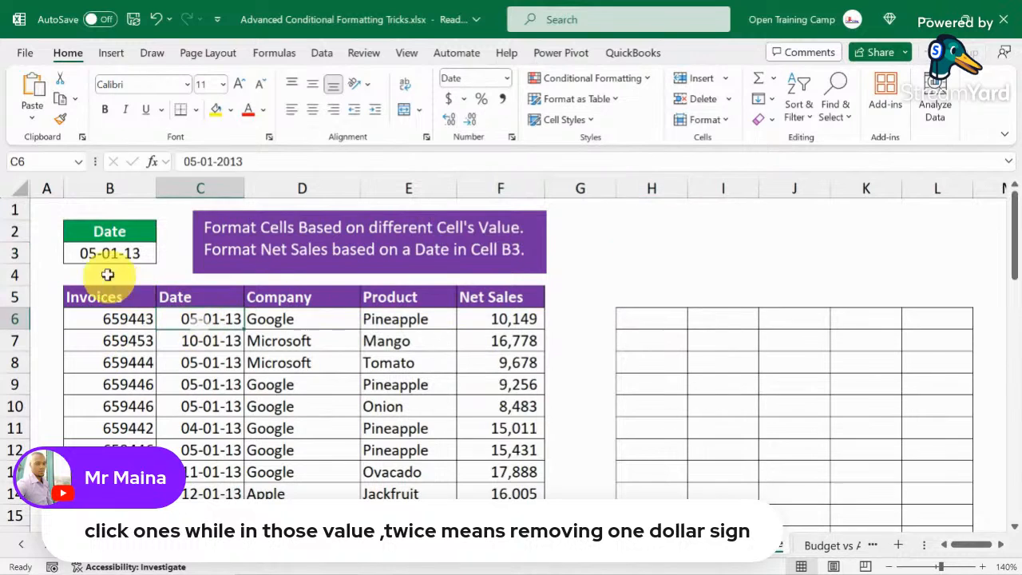
pyautogui.click(109, 254)
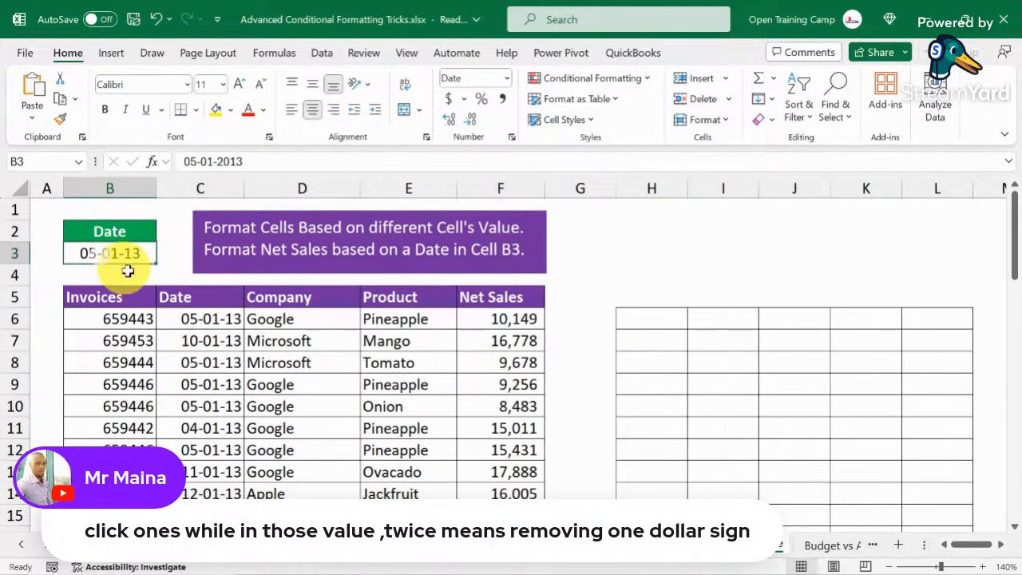
pyautogui.moveTo(203, 300); pyautogui.dragTo(210, 406)
pyautogui.click(208, 317)
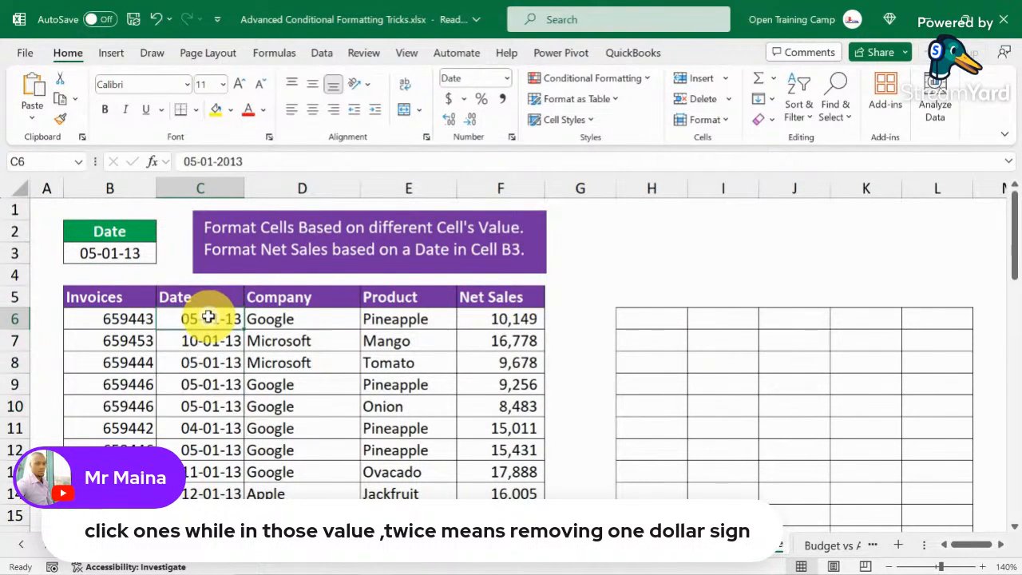
pyautogui.click(120, 252)
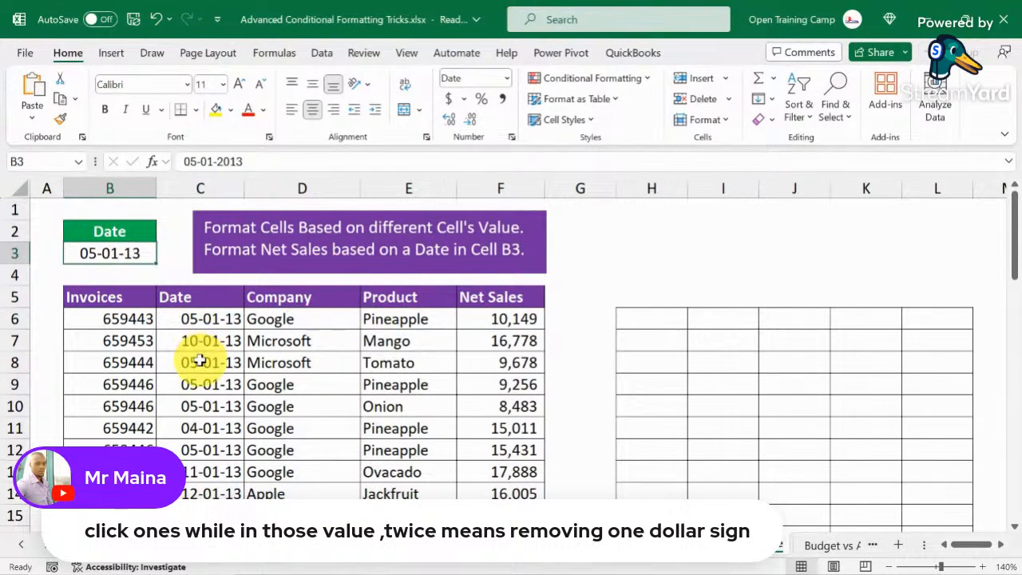
pyautogui.click(194, 320)
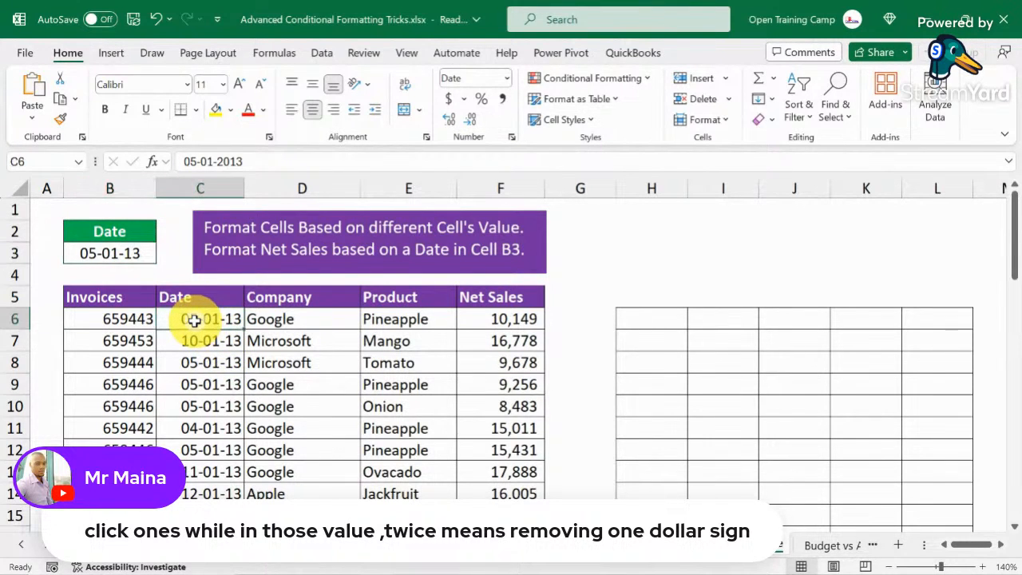
pyautogui.click(110, 253)
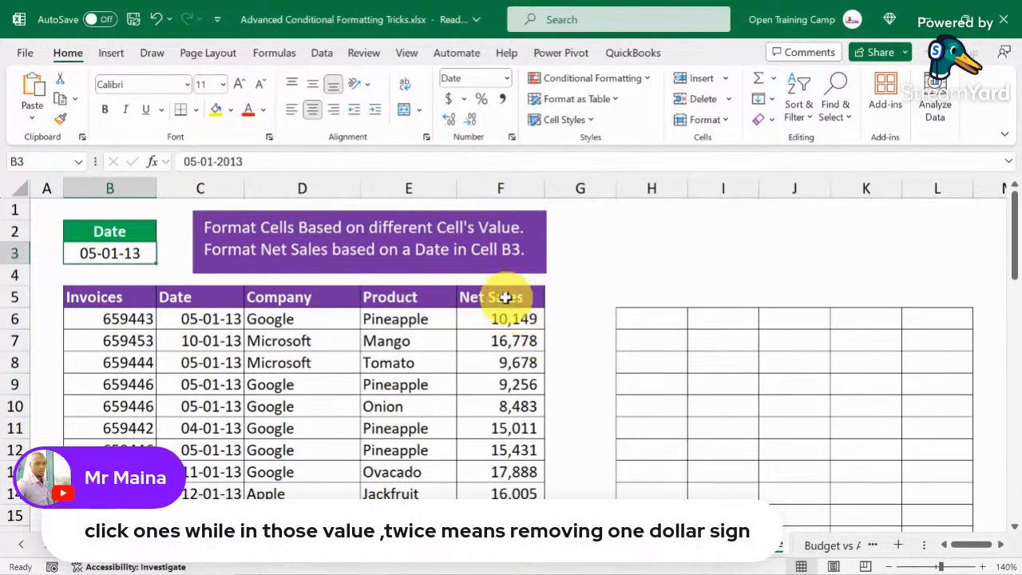
pyautogui.moveTo(499, 297); pyautogui.dragTo(491, 484)
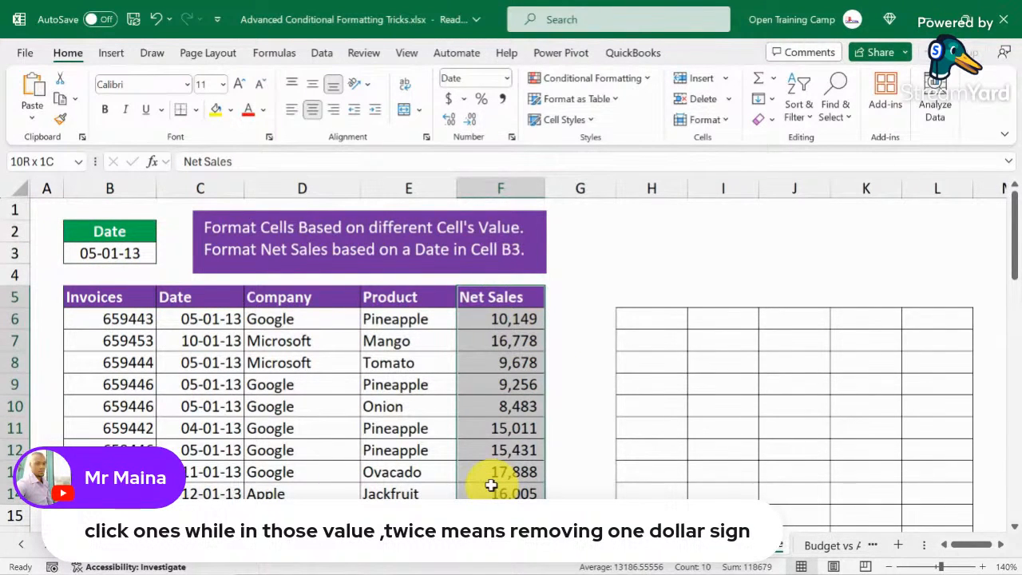
# Enter the test formula =$C6<=$B$3 in H6, comparing the first invoice date with the criterion date
pyautogui.click(639, 324)
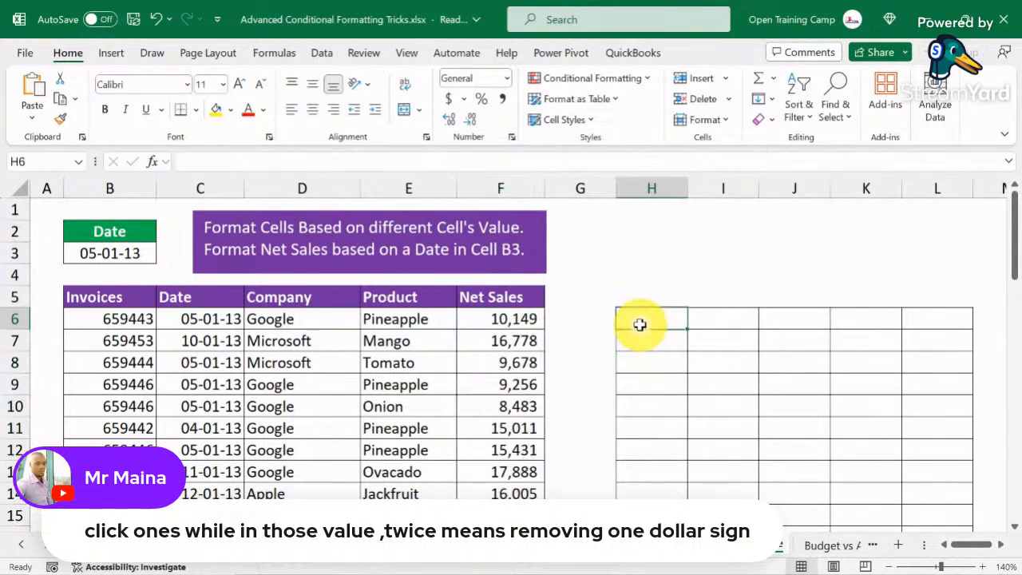
pyautogui.write('=')
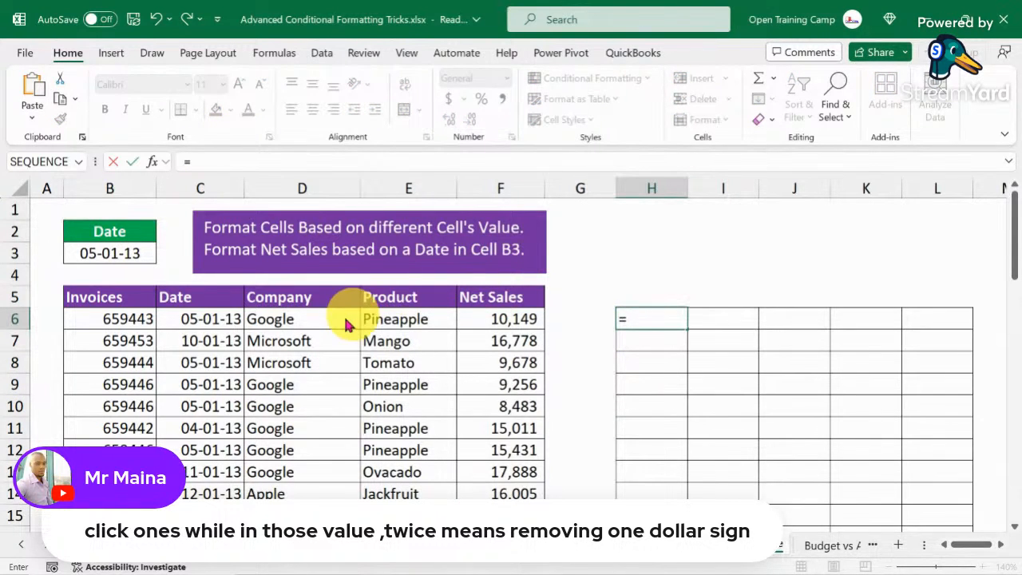
pyautogui.click(191, 317)
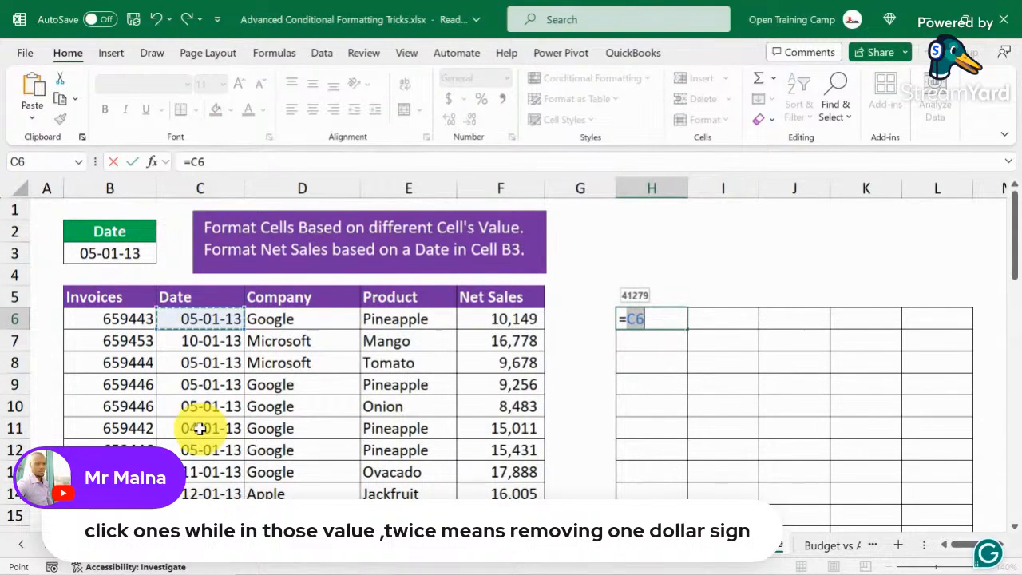
pyautogui.press('F4')
pyautogui.press('F4')
pyautogui.press('F4')
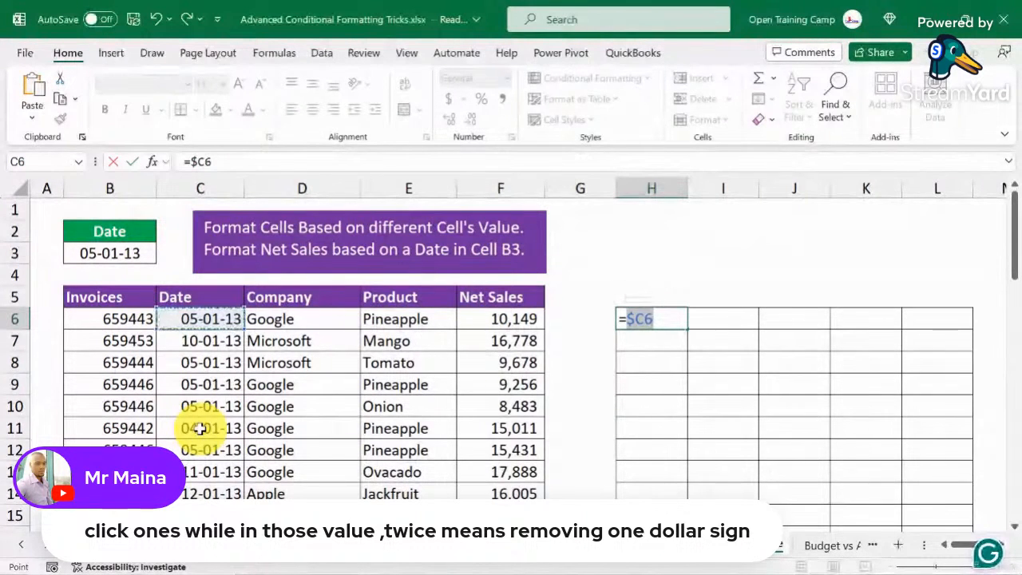
pyautogui.write('<=')
pyautogui.click(116, 253)
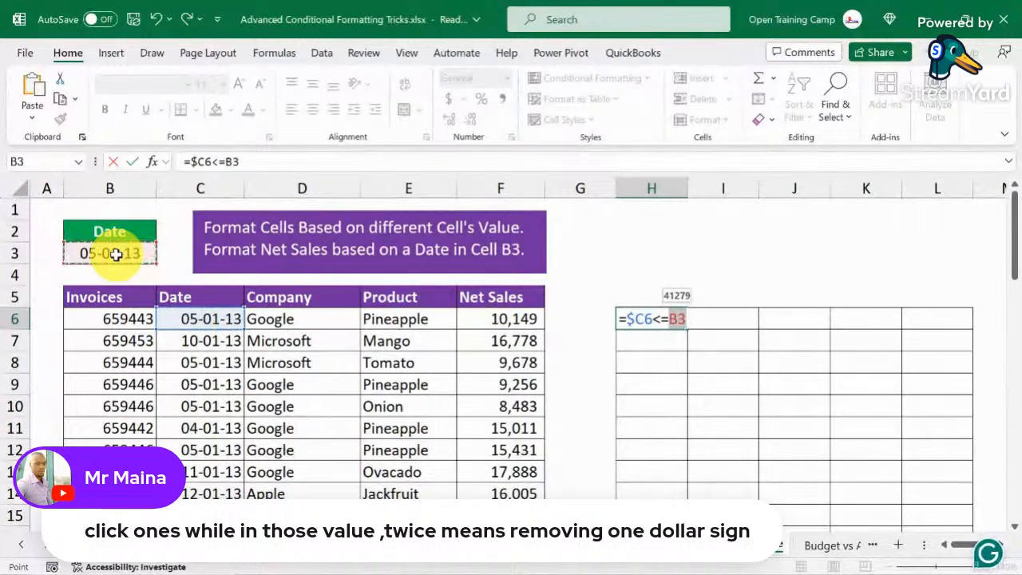
pyautogui.press('F4')
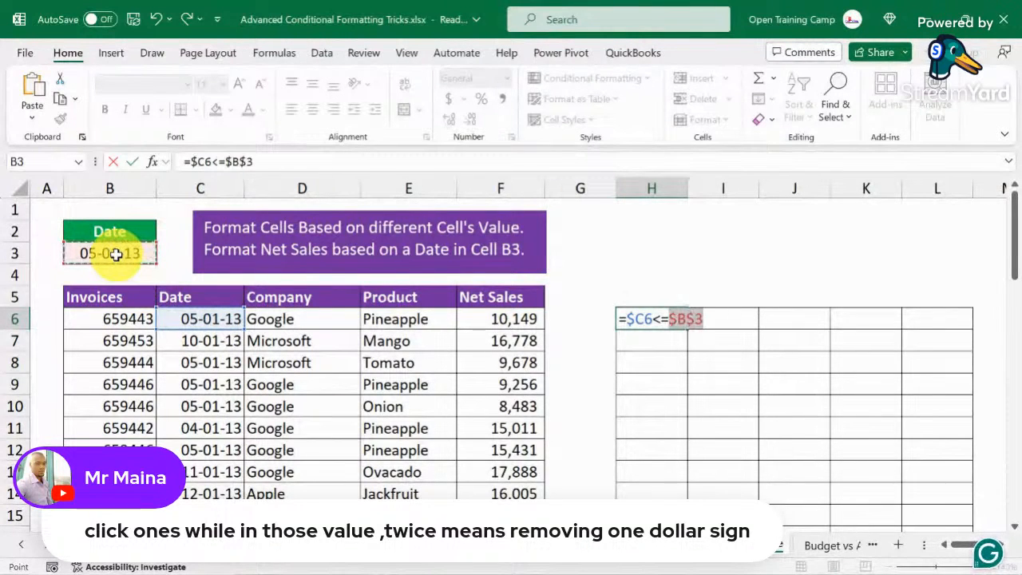
pyautogui.hotkey('ctrl', 'Return')
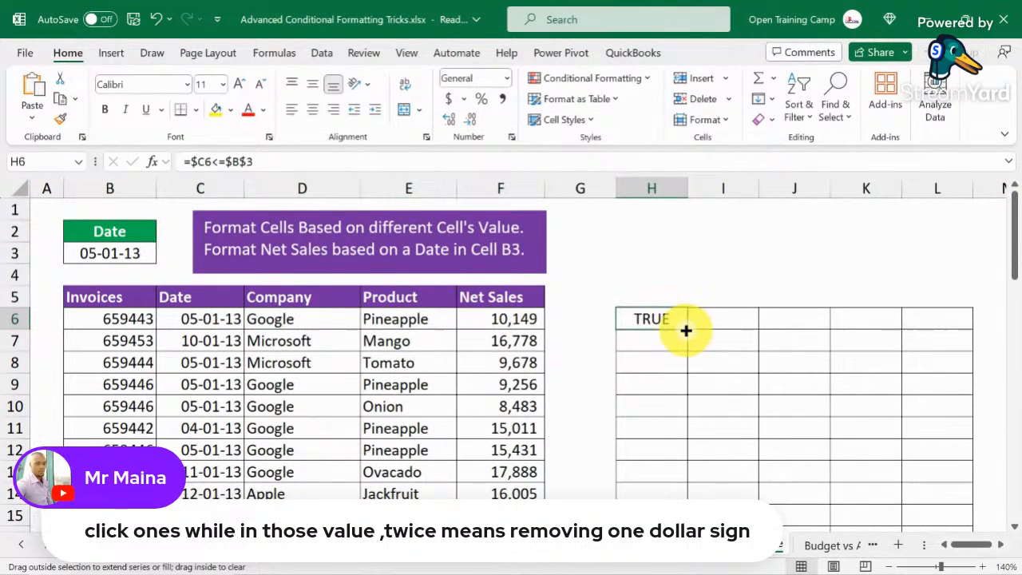
# Fill the H6 test formula across the helper grid H6:L52 and check the copied formula in H39
pyautogui.moveTo(686, 330); pyautogui.dragTo(953, 386)
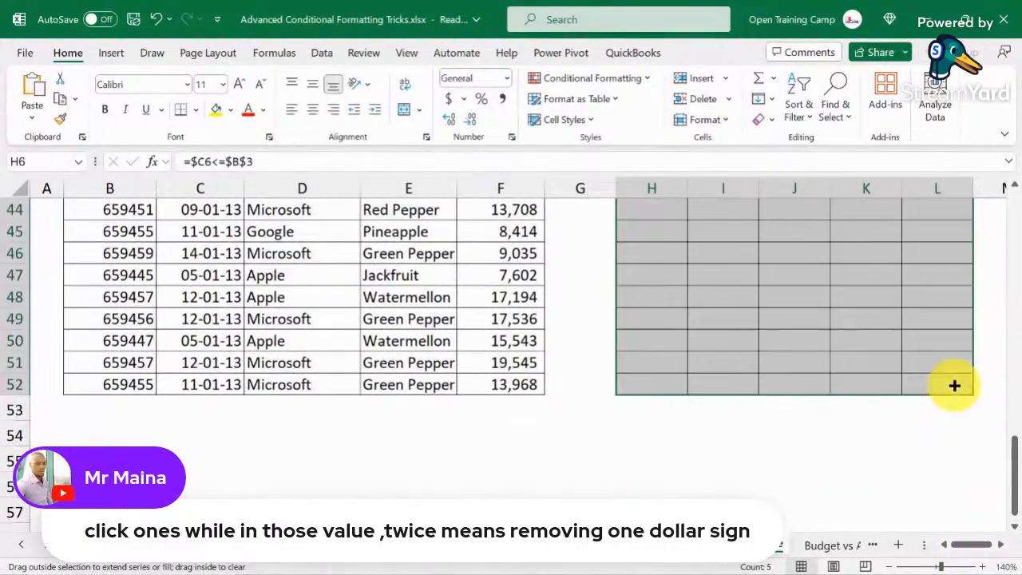
pyautogui.scroll(5, 718, 359)
pyautogui.click(646, 392)
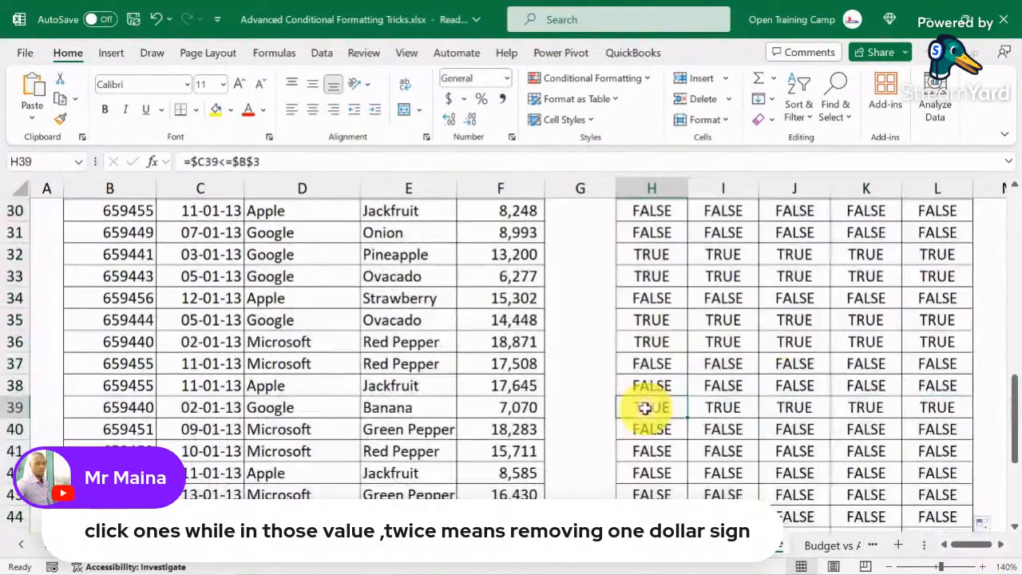
pyautogui.scroll(10, 651, 397)
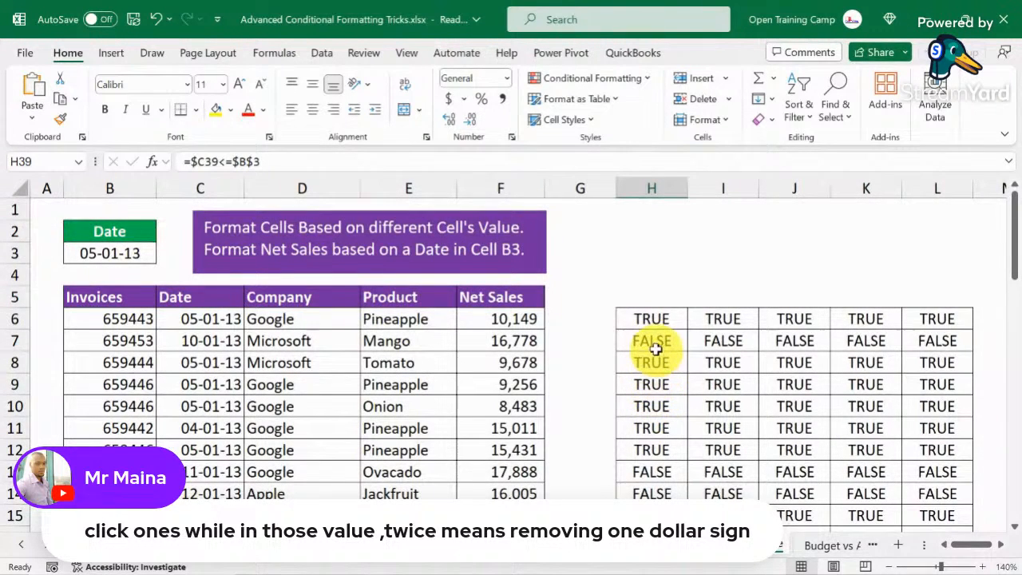
# Copy the text of the test formula =$C6<=$B$3 from H6
pyautogui.click(652, 320)
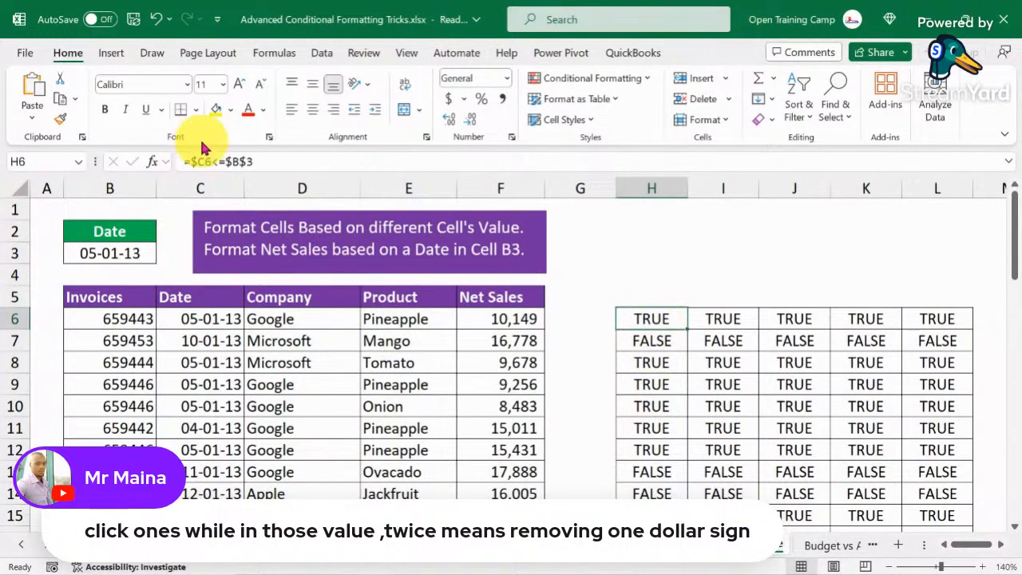
pyautogui.moveTo(274, 164); pyautogui.dragTo(160, 161)
pyautogui.press('Escape')
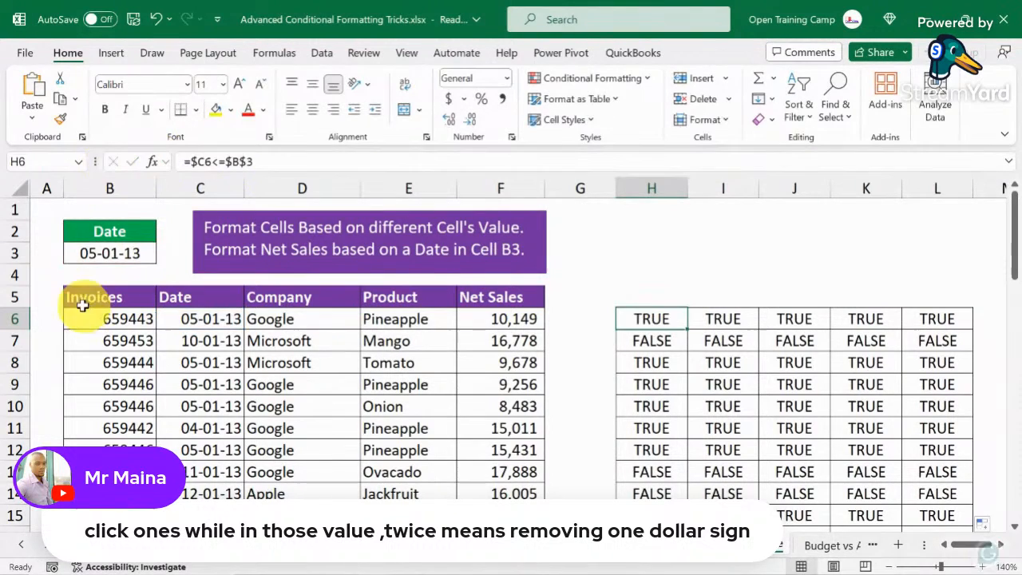
# Start a new conditional formatting rule for the invoice data rows B6:F52, without the headers
pyautogui.click(76, 315)
pyautogui.hotkey('ctrl', 'shift', 'Right')
pyautogui.hotkey('ctrl', 'shift', 'Down')
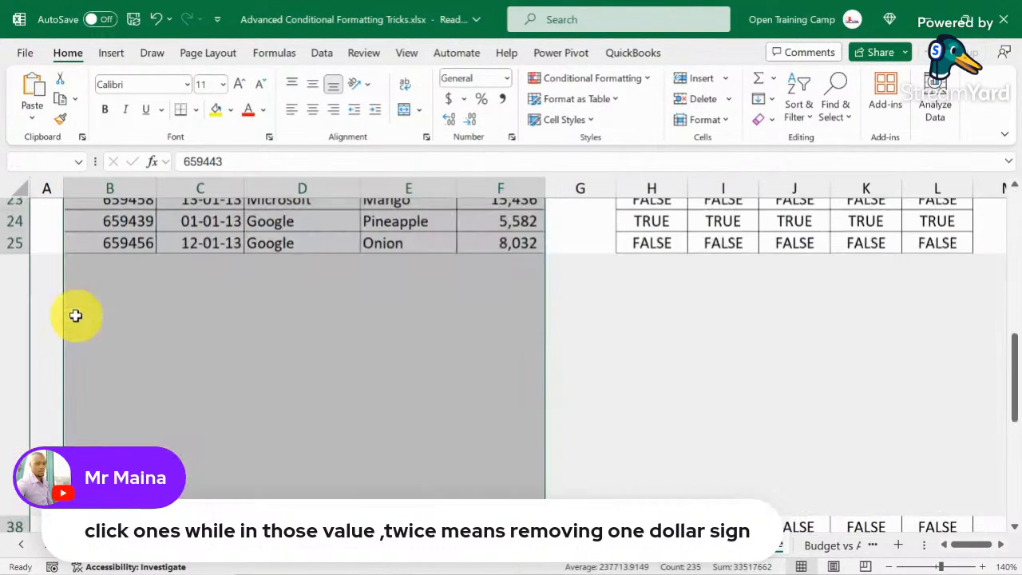
pyautogui.click(601, 79)
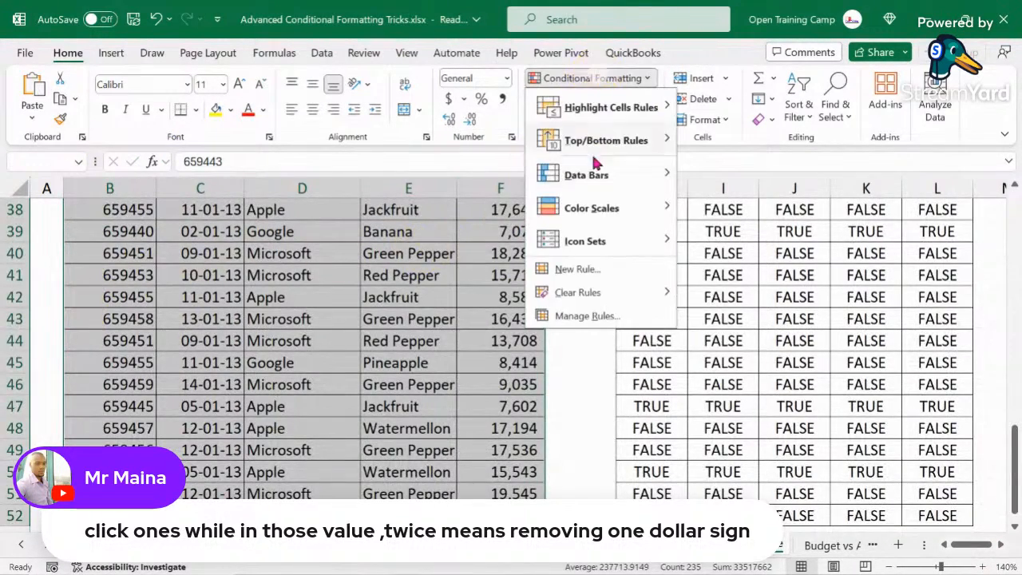
pyautogui.click(587, 270)
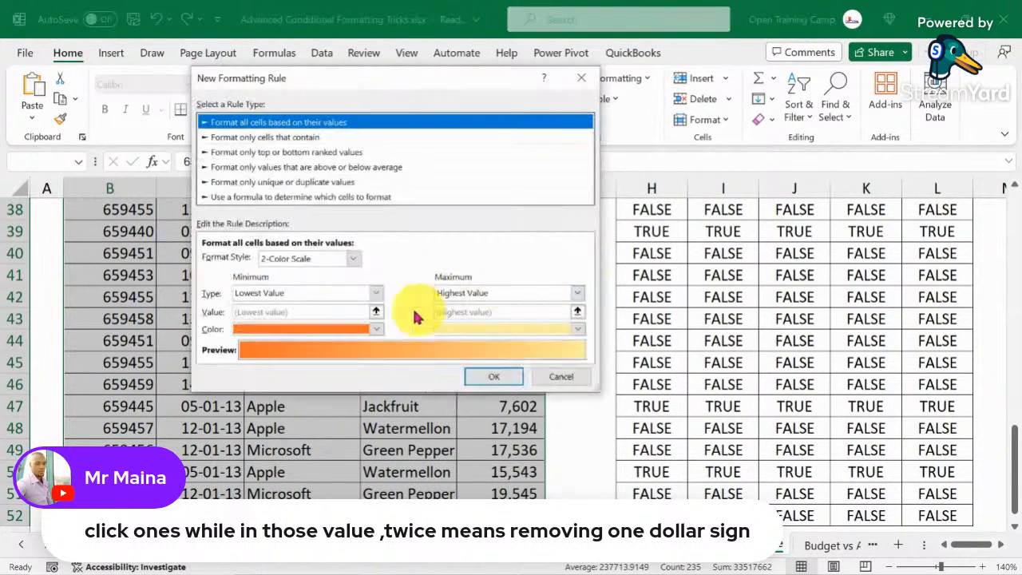
# Base the new formatting rule on the formula =$C6<=$B$3 and give it a green fill
pyautogui.click(254, 196)
pyautogui.click(232, 258)
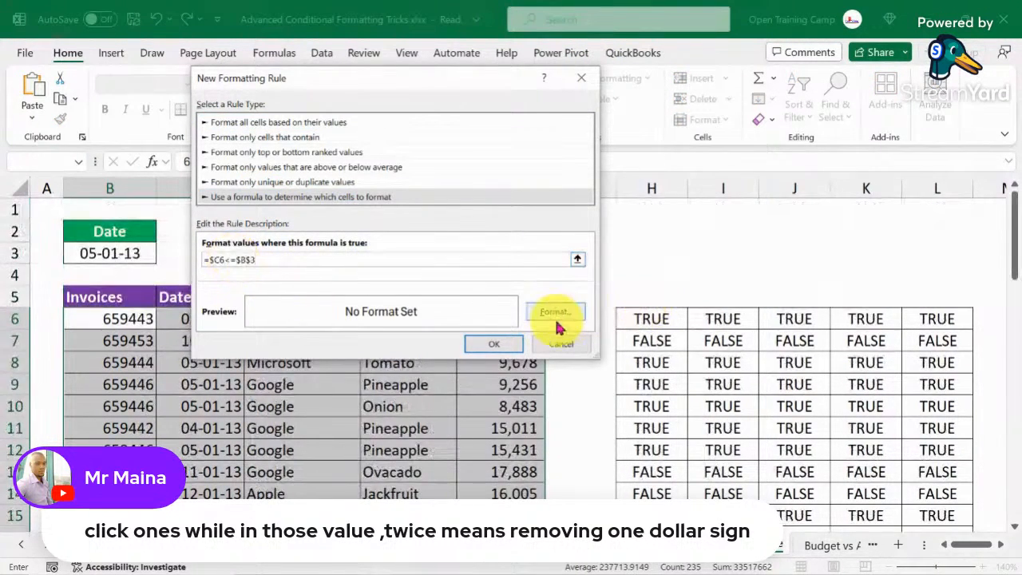
pyautogui.click(556, 312)
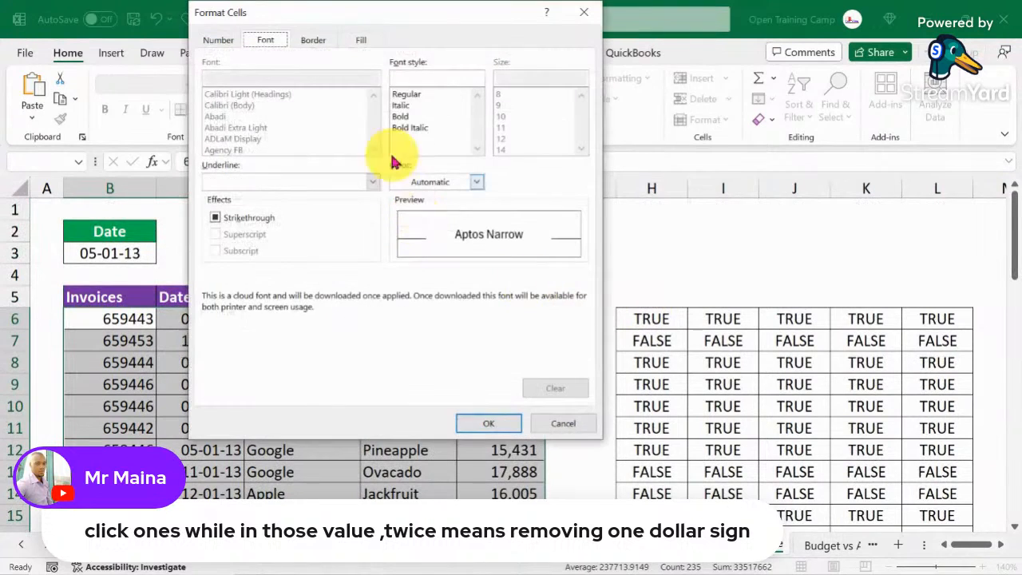
pyautogui.click(361, 39)
pyautogui.click(288, 187)
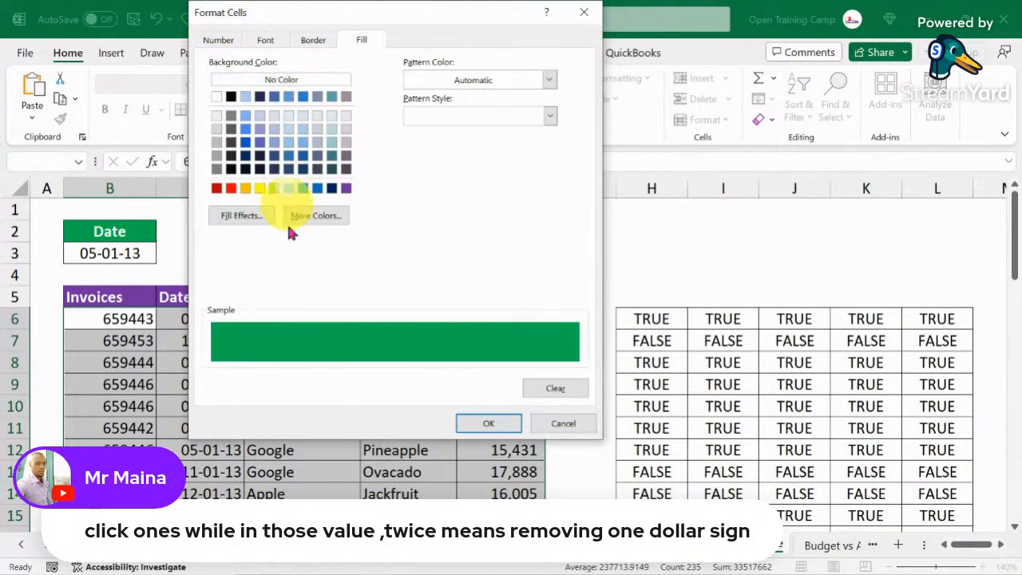
# Set the rule's font to bold white and apply the rule to the invoice table
pyautogui.click(265, 40)
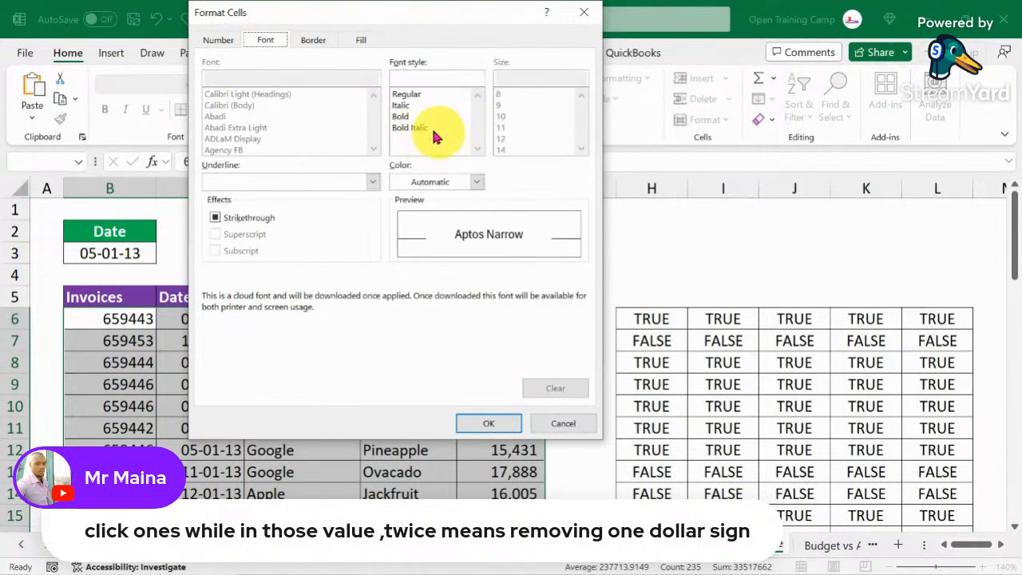
pyautogui.click(401, 116)
pyautogui.click(477, 183)
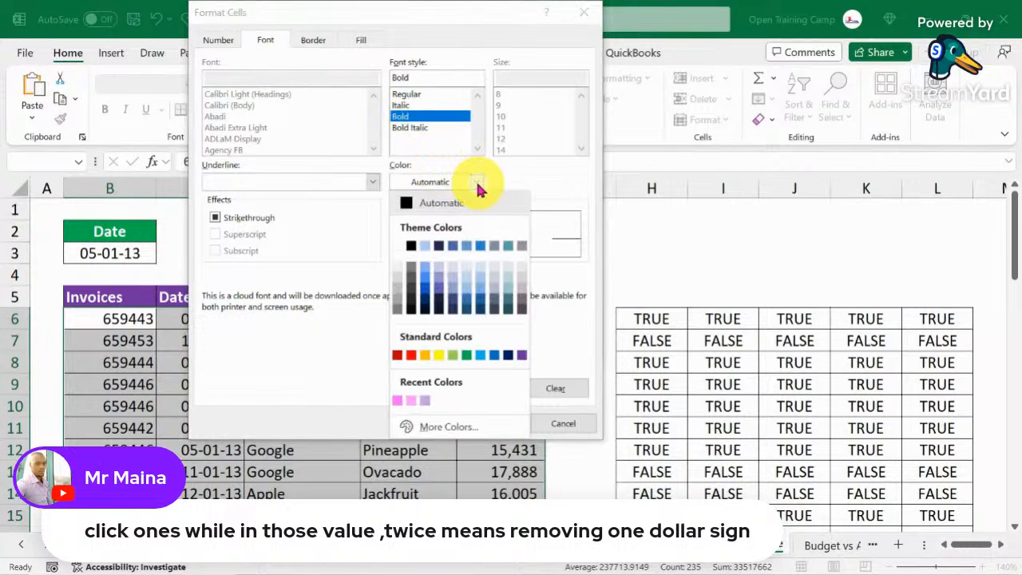
pyautogui.click(397, 246)
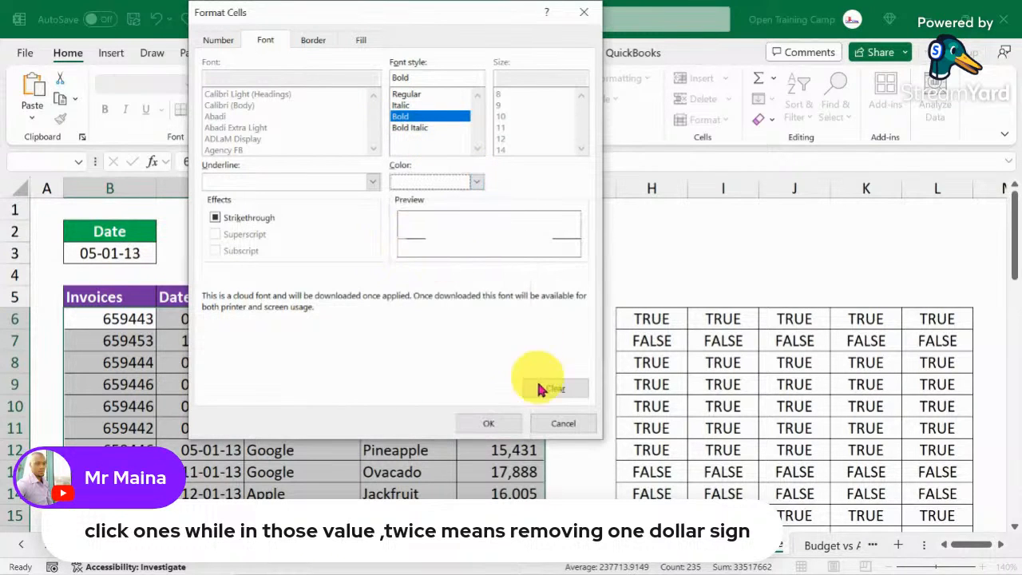
pyautogui.click(486, 423)
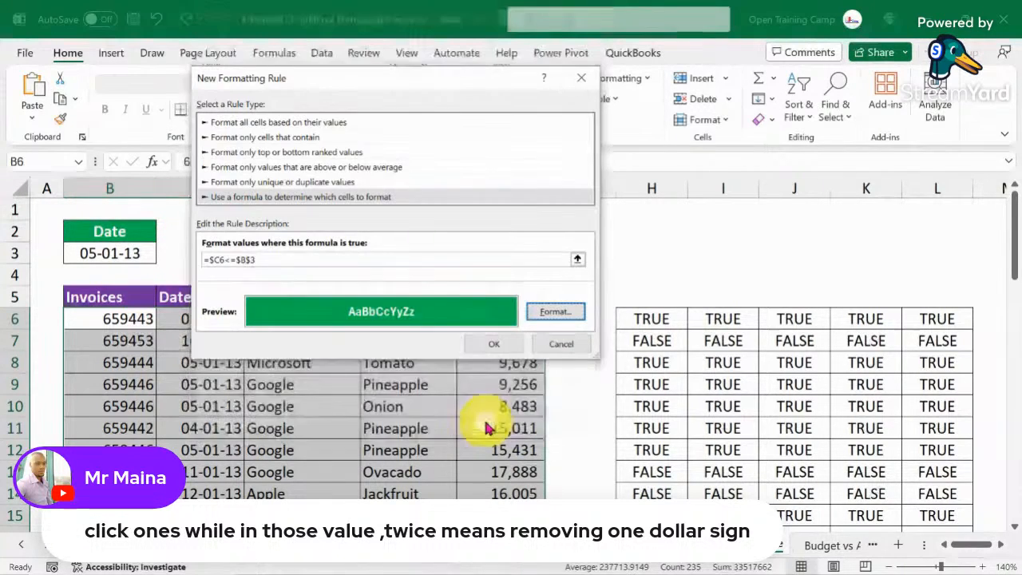
pyautogui.click(494, 342)
pyautogui.click(583, 384)
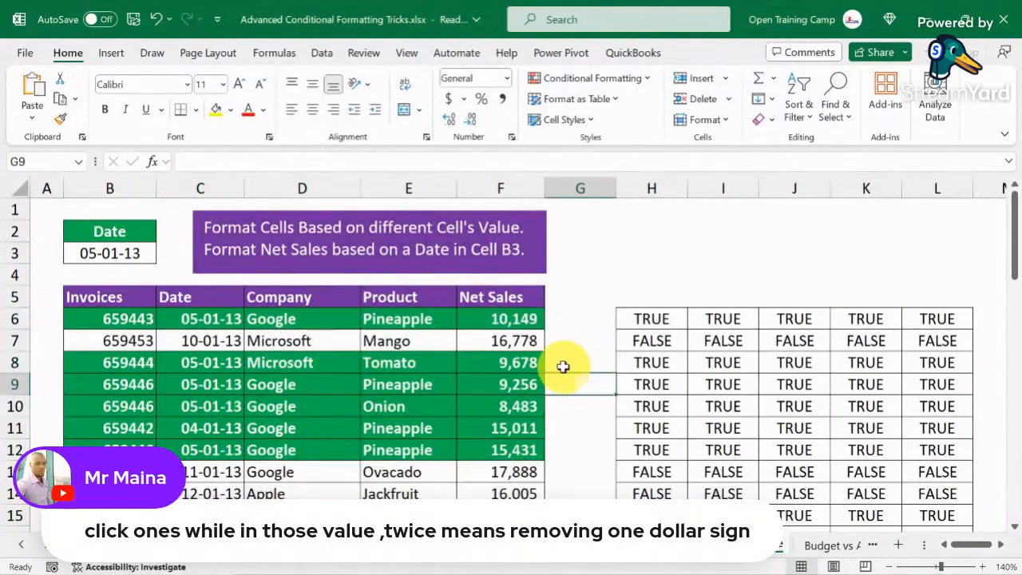
# Check the highlighted invoice rows against the date in B3 and the test formula in H6
pyautogui.scroll(-8, 563, 366)
pyautogui.scroll(8, 559, 351)
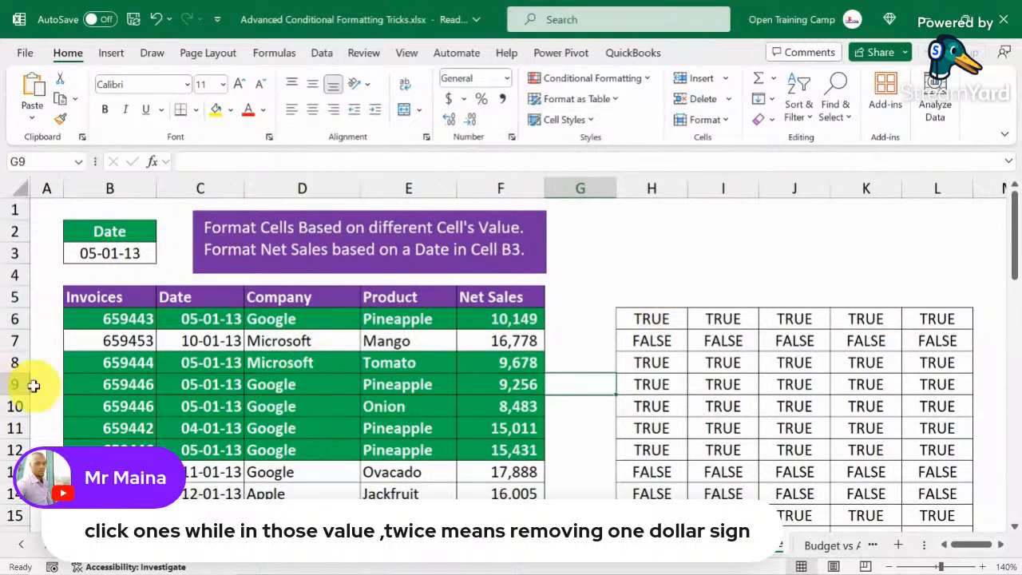
pyautogui.click(211, 320)
pyautogui.click(112, 255)
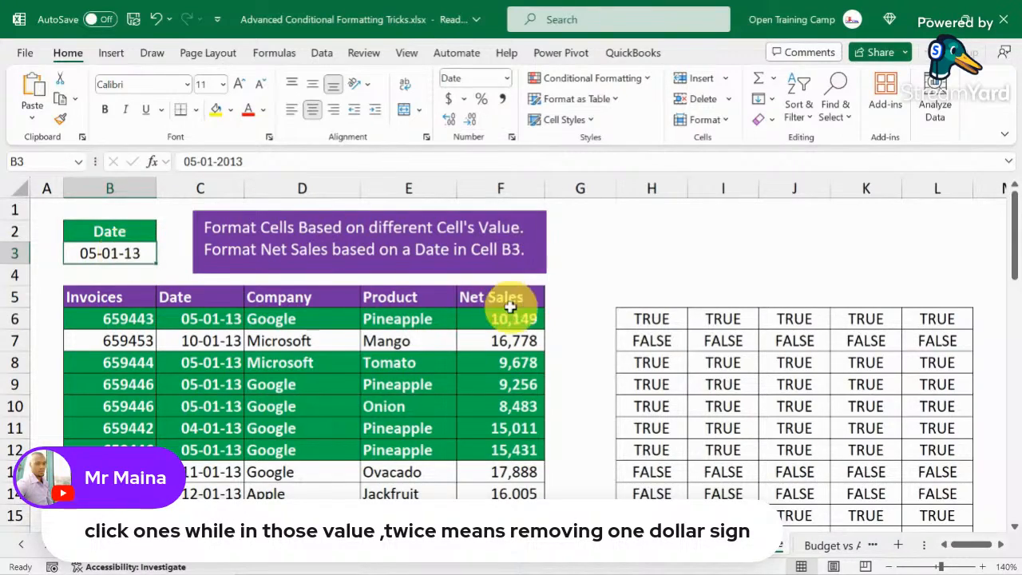
pyautogui.scroll(-5, 503, 304)
pyautogui.scroll(5, 508, 307)
pyautogui.click(662, 316)
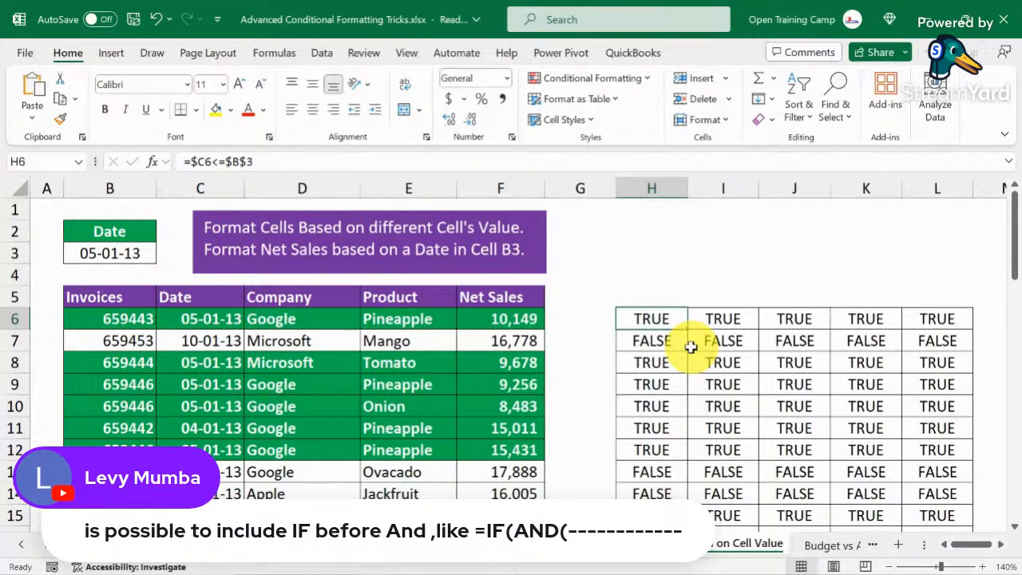
pyautogui.click(635, 278)
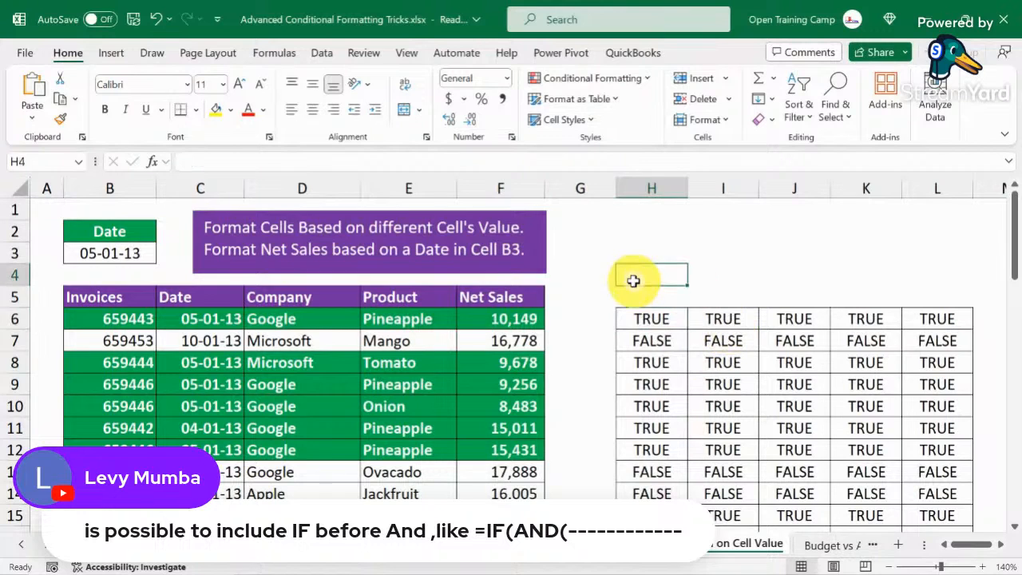
# Open the worksheet that compares budgeted and actual expenses and review its formatting task
pyautogui.click(49, 550)
pyautogui.click(50, 550)
pyautogui.click(49, 549)
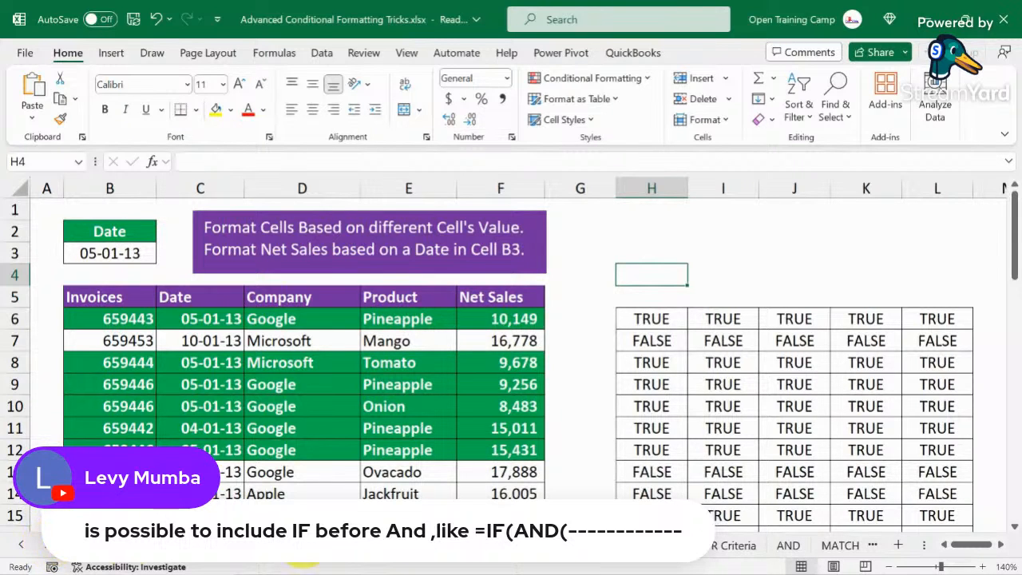
pyautogui.click(628, 545)
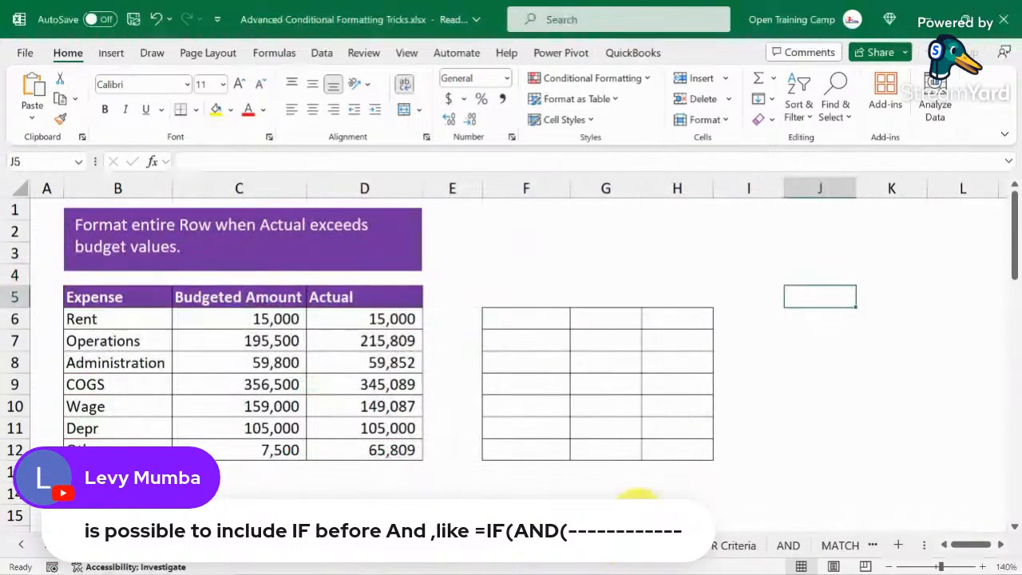
pyautogui.click(791, 355)
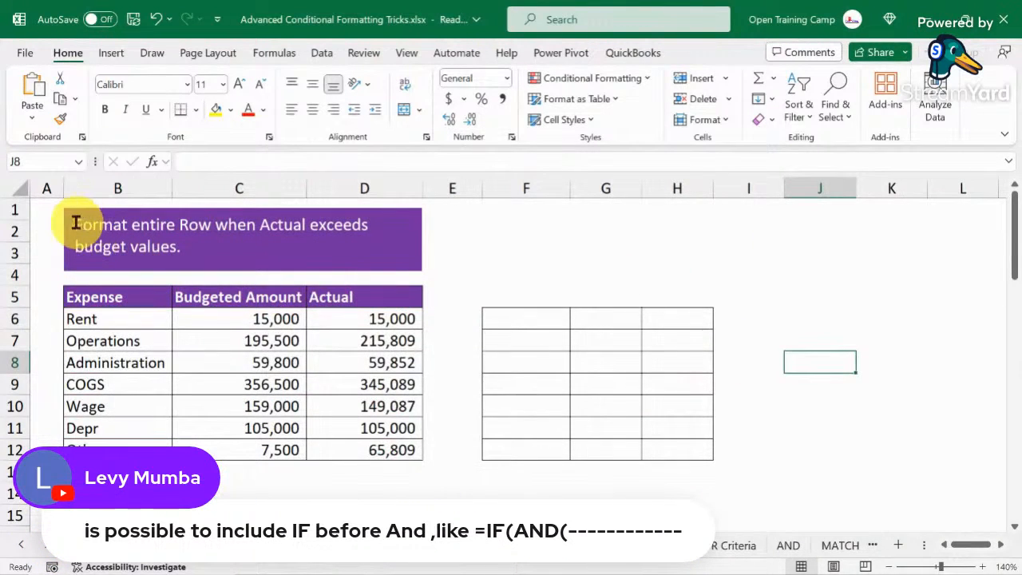
pyautogui.click(542, 231)
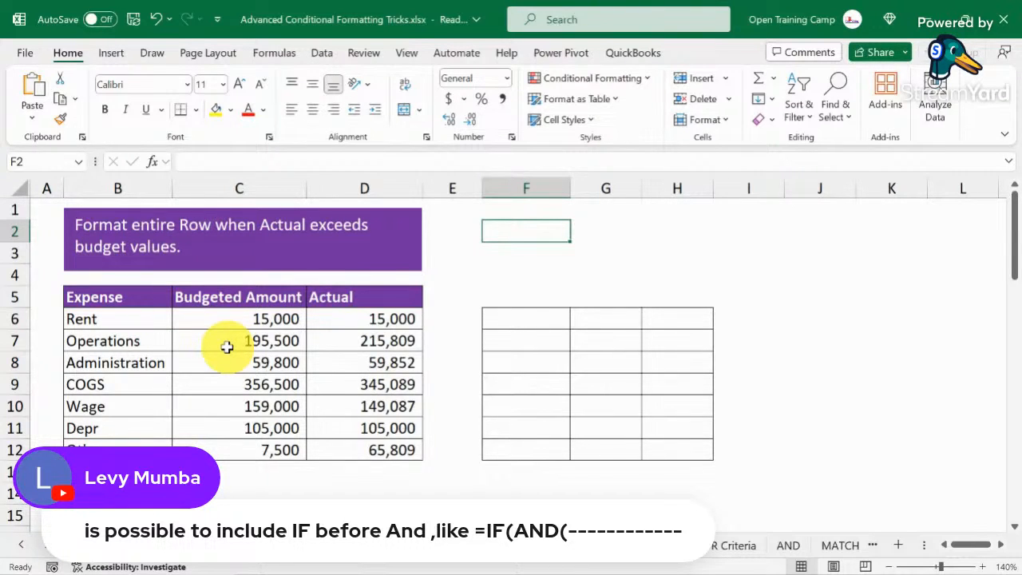
# Enter the test formula =$D6>$C6 in F6, comparing actual with budgeted amount and locking only the columns
pyautogui.click(532, 322)
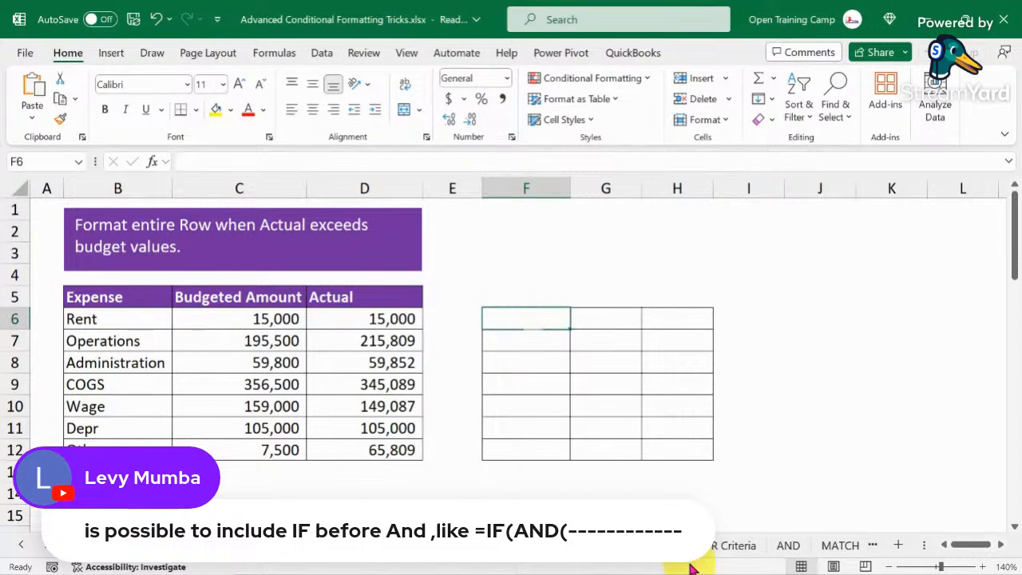
pyautogui.write('=')
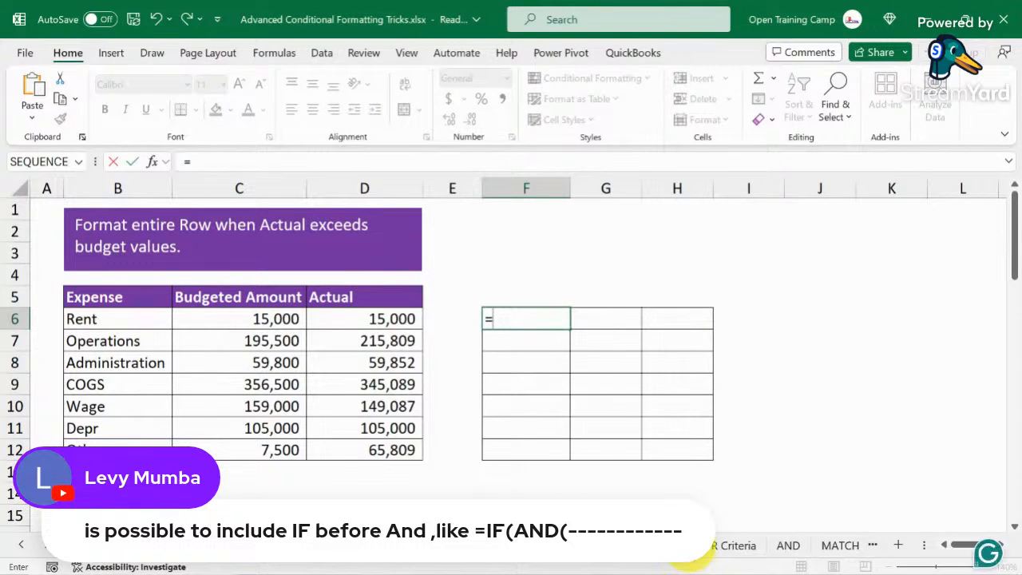
pyautogui.click(356, 321)
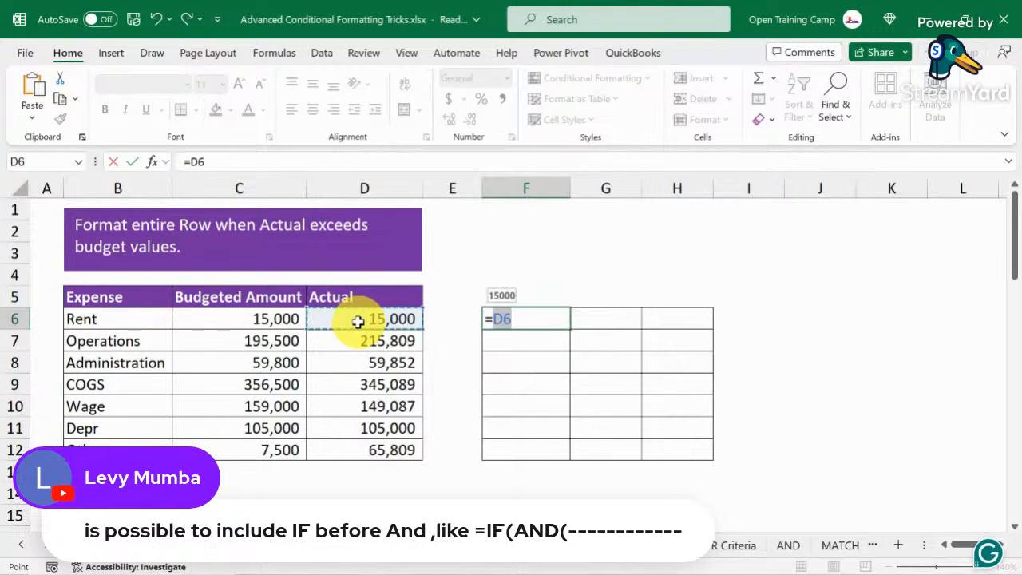
pyautogui.press('F4')
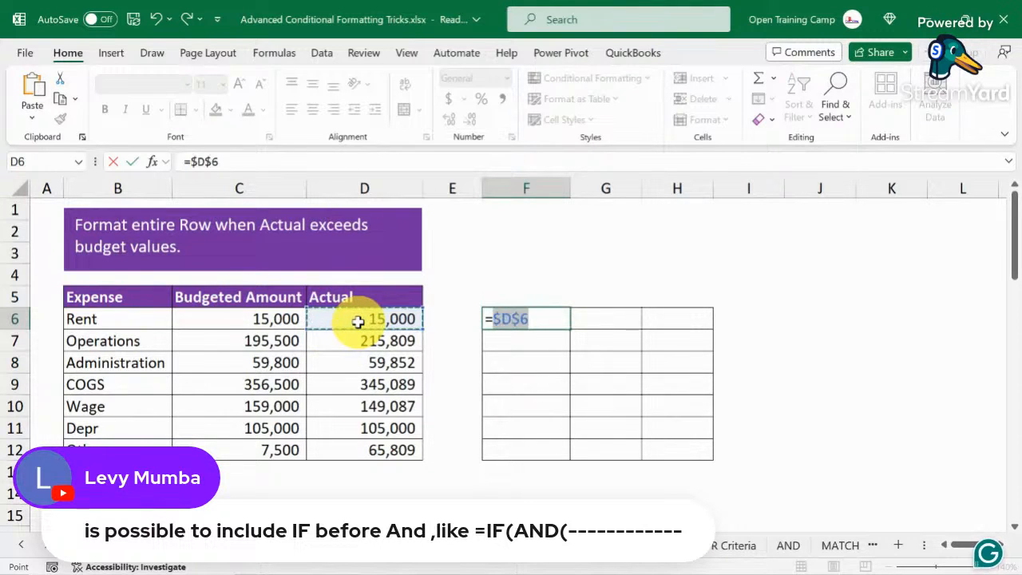
pyautogui.press('F4')
pyautogui.press('F4')
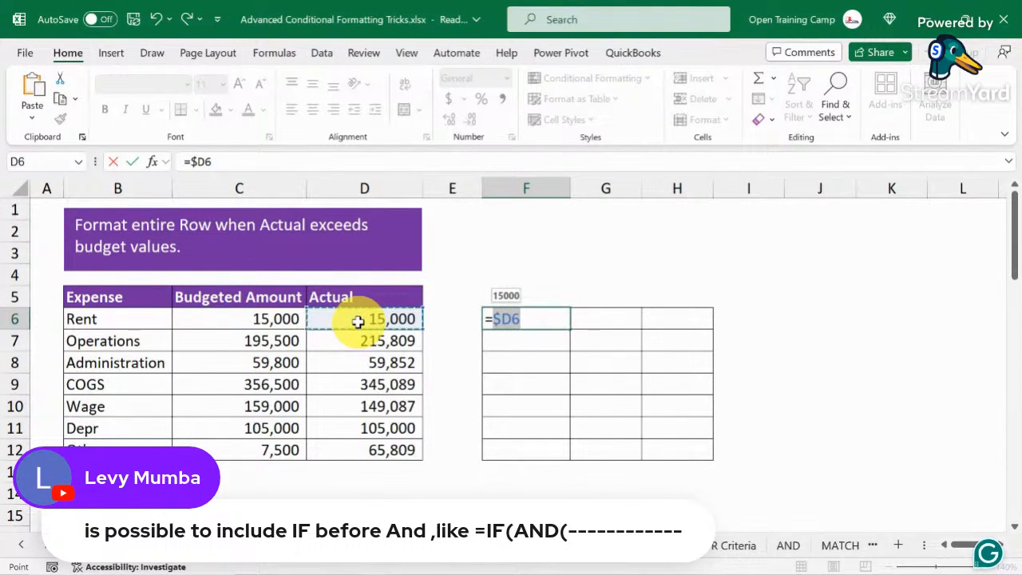
pyautogui.write('>')
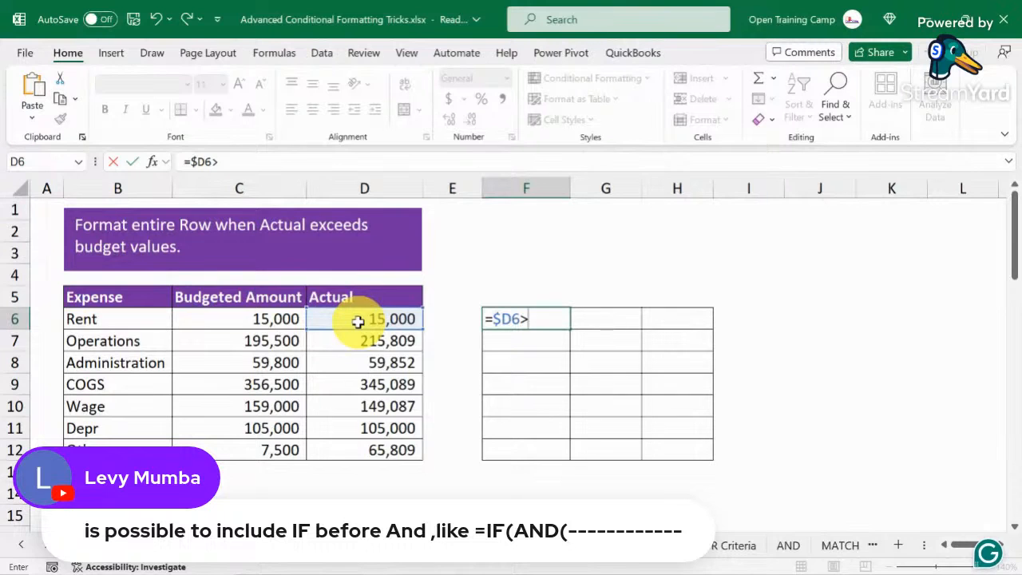
pyautogui.click(245, 317)
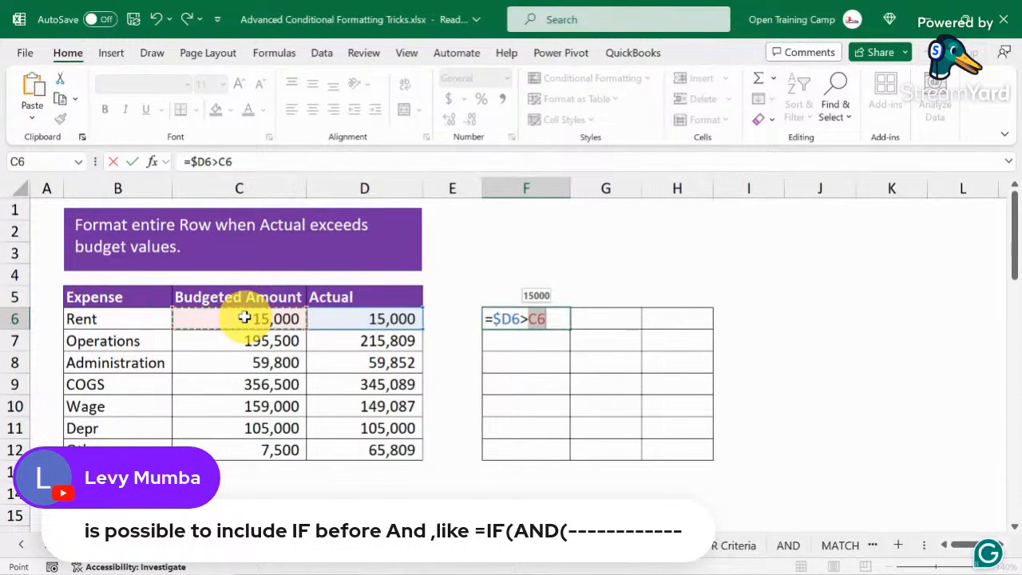
pyautogui.press('F4')
pyautogui.press('F4')
pyautogui.press('F4')
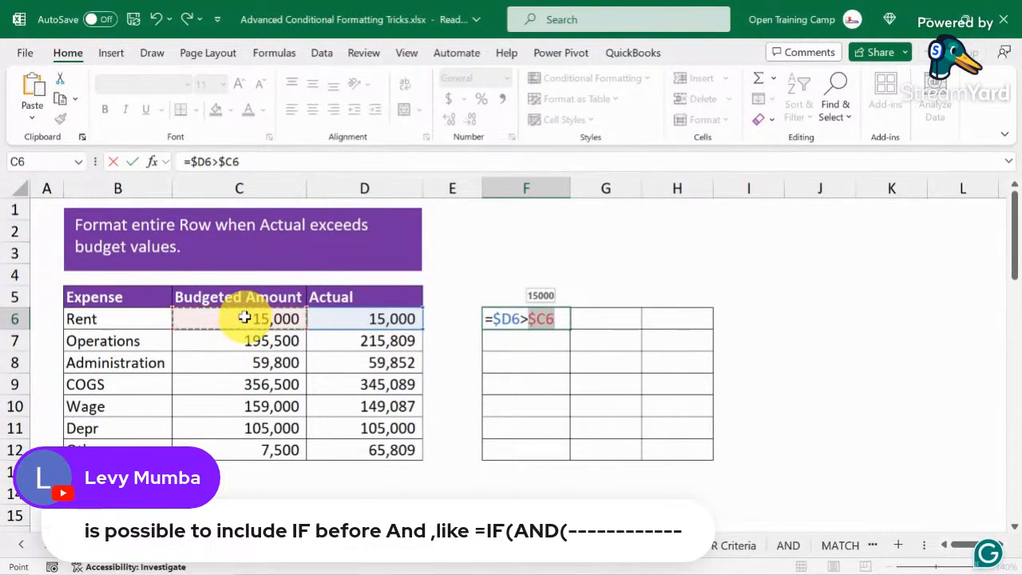
pyautogui.press('Return')
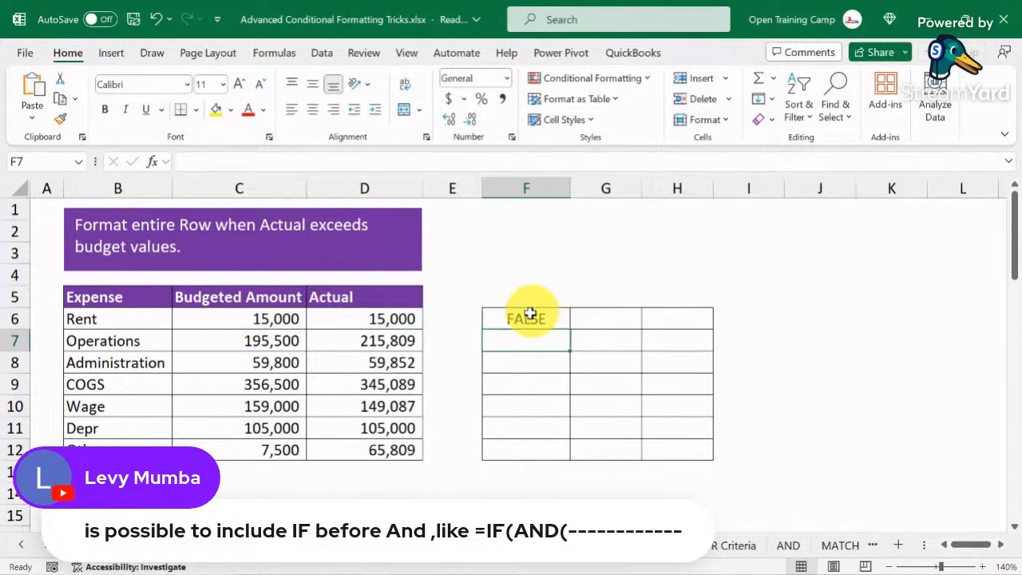
# Compare the Rent row's actual amount in D6 with its budgeted amount in C6
pyautogui.click(526, 315)
pyautogui.click(378, 317)
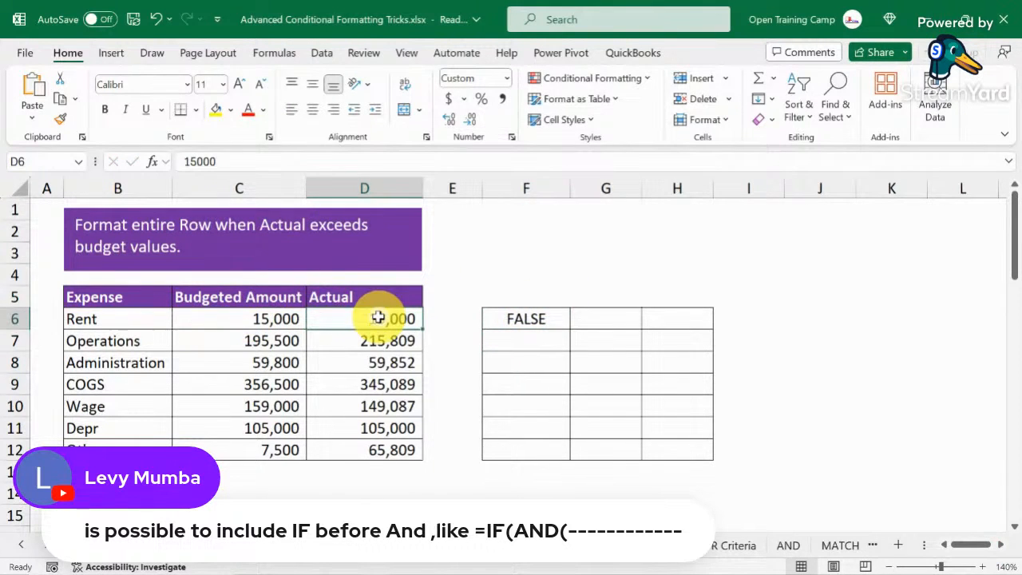
pyautogui.click(246, 319)
pyautogui.click(352, 317)
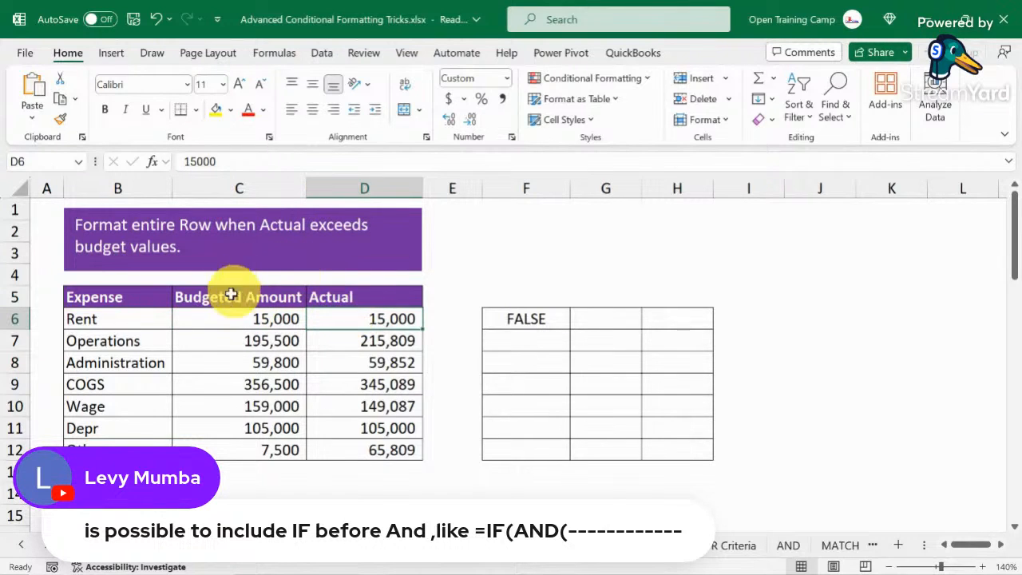
pyautogui.click(215, 317)
pyautogui.click(356, 320)
pyautogui.click(237, 317)
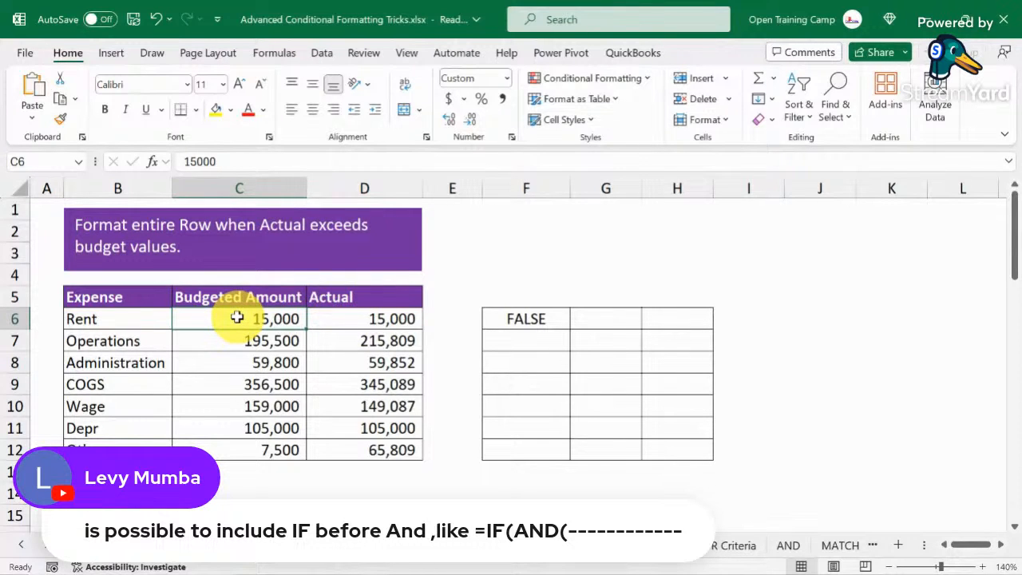
pyautogui.click(351, 318)
pyautogui.click(260, 316)
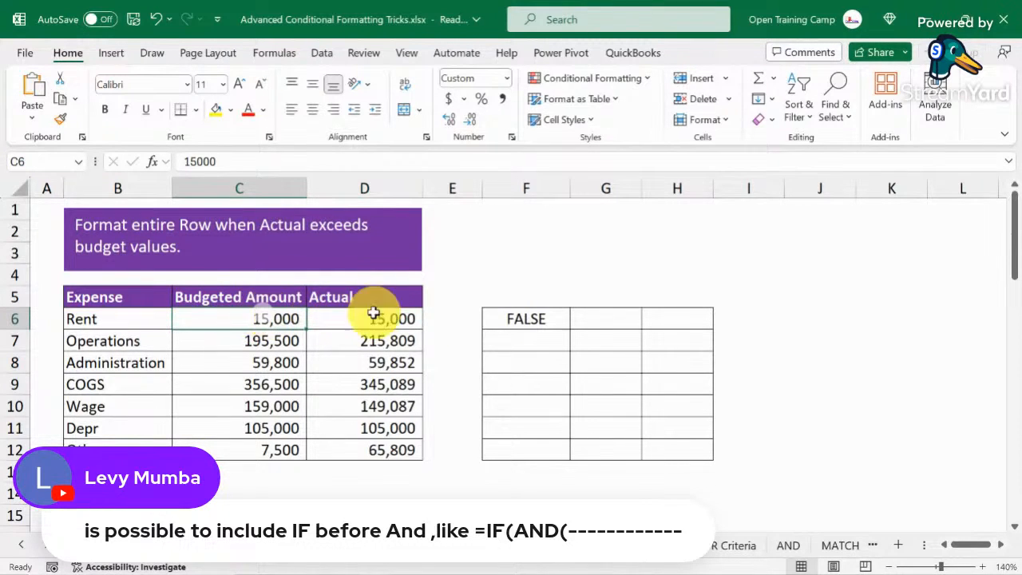
# Change the test formula in F6 to =$D6>=$C6
pyautogui.click(523, 317)
pyautogui.click(219, 161)
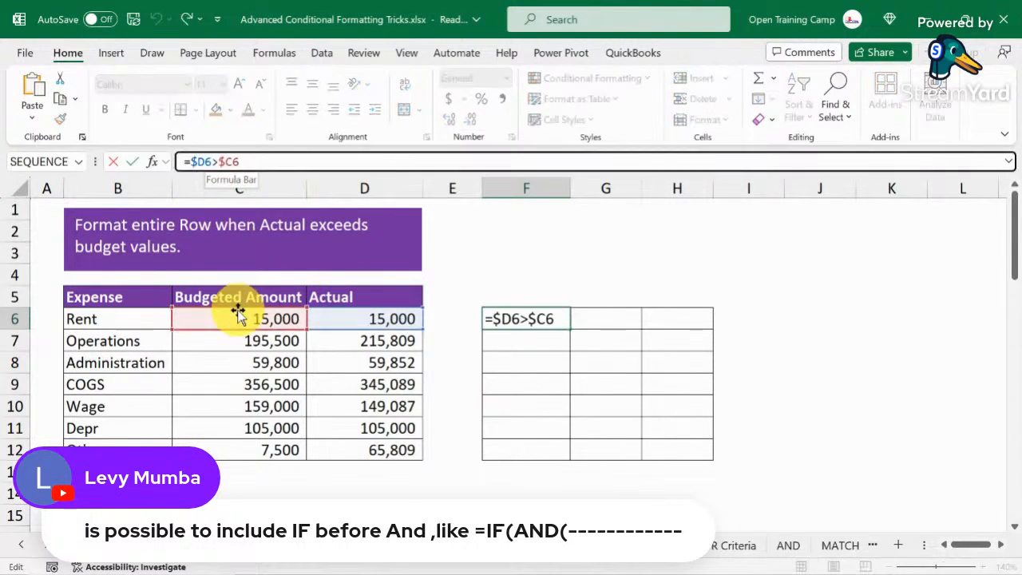
pyautogui.write('=')
pyautogui.hotkey('ctrl', 'Return')
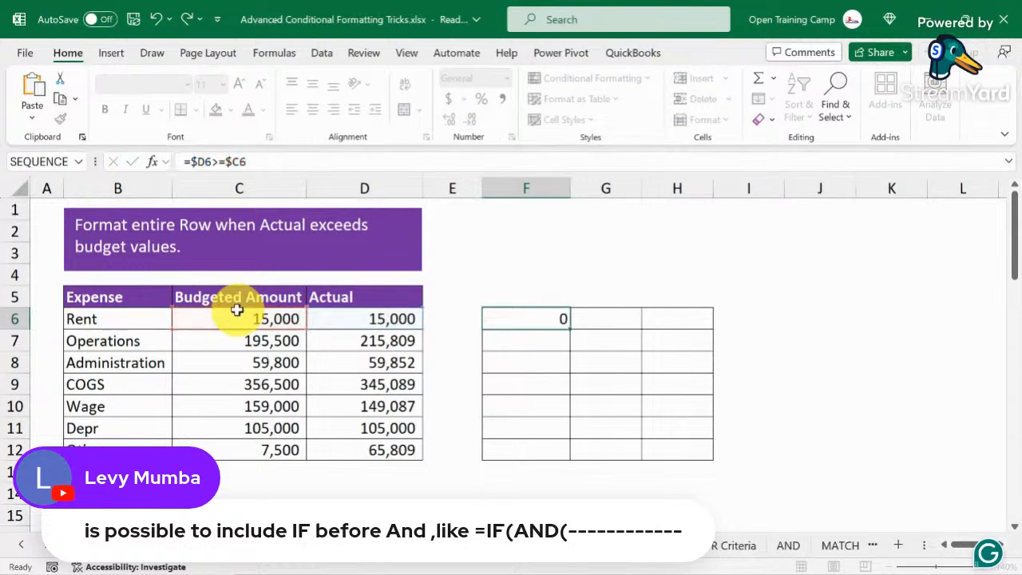
pyautogui.press('Return')
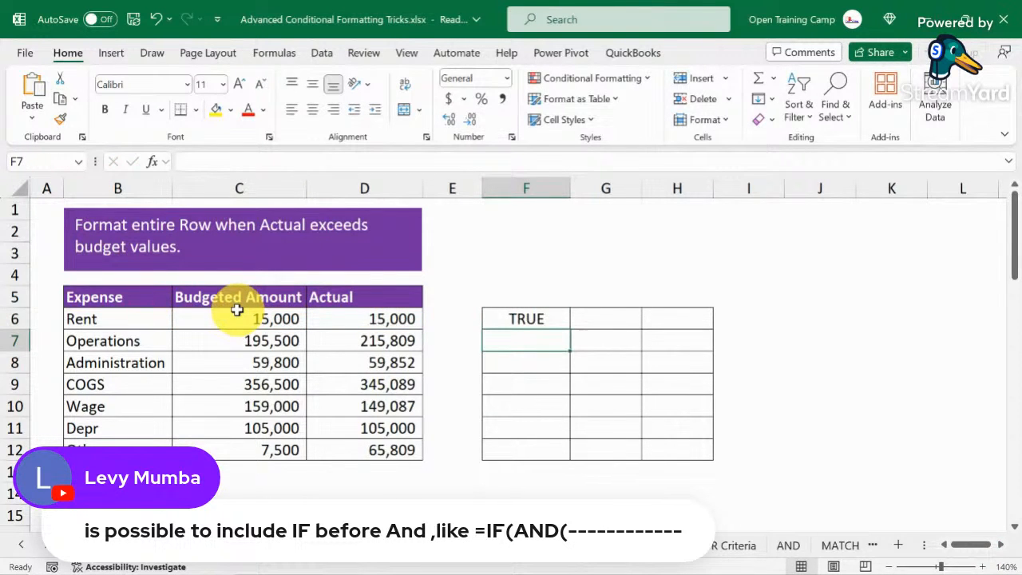
pyautogui.click(179, 233)
pyautogui.rightClick(183, 240)
pyautogui.click(639, 263)
pyautogui.click(578, 239)
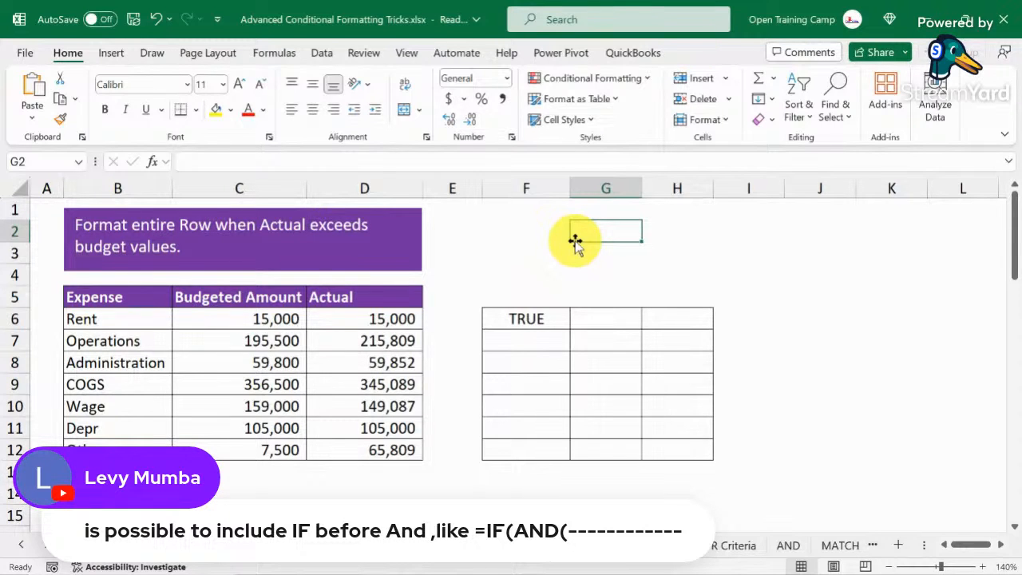
# Change the test formula in F6 to =$D6>$C6
pyautogui.click(520, 317)
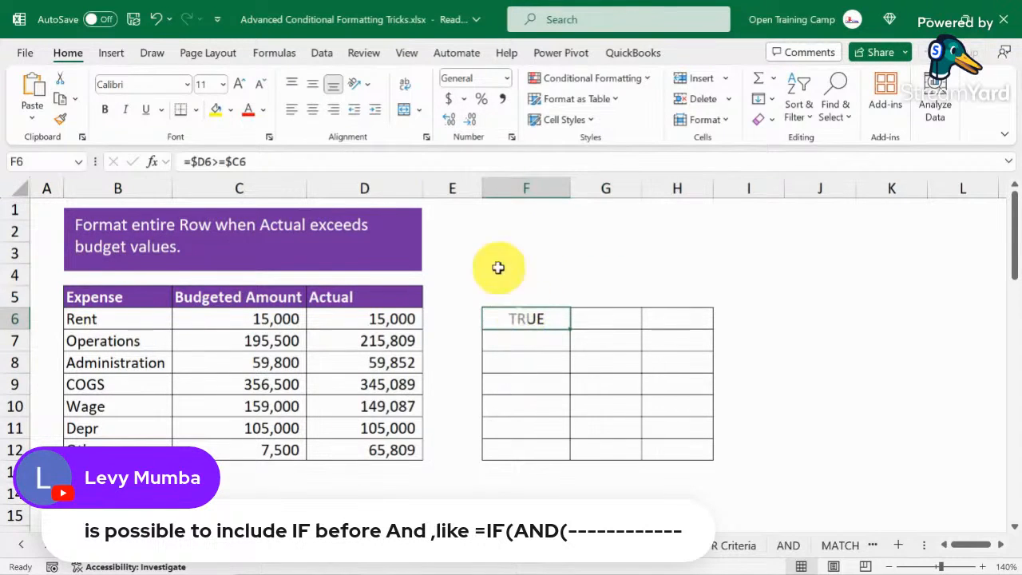
pyautogui.click(227, 162)
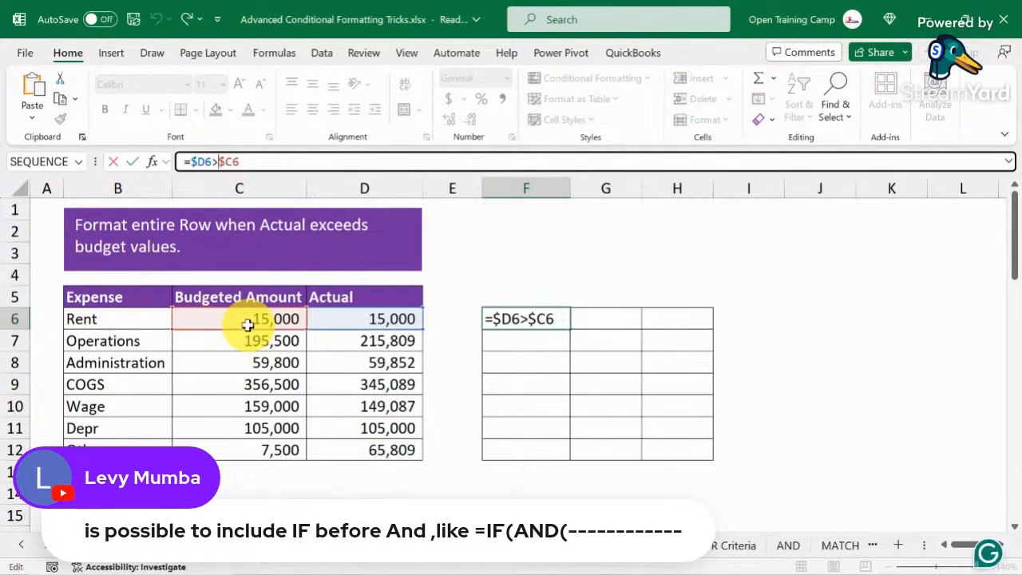
pyautogui.press('Return')
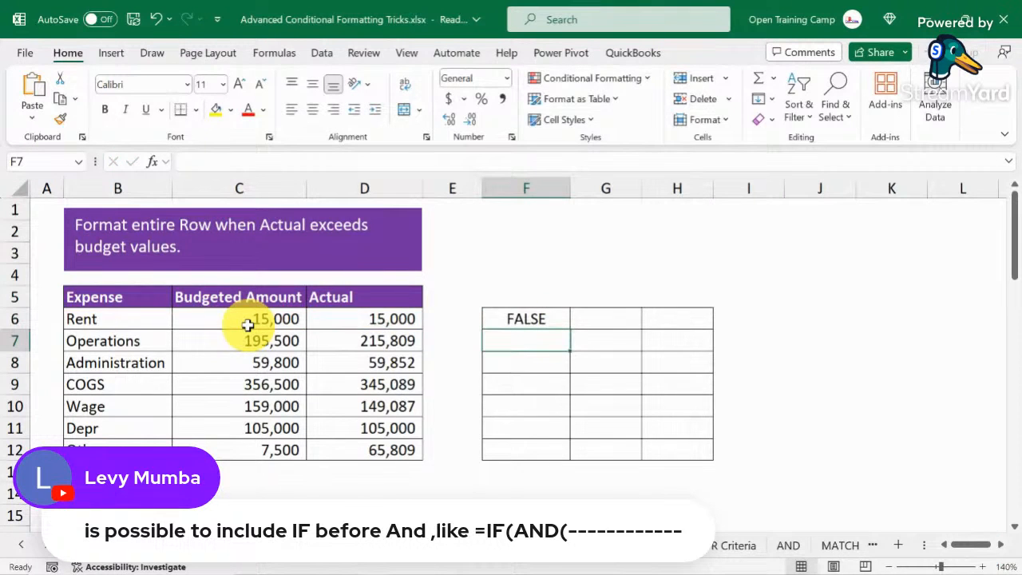
# Fill the F6 test formula across to H6 and down to row 12, and check the copies in F7 and F12
pyautogui.click(520, 323)
pyautogui.moveTo(570, 330); pyautogui.dragTo(700, 319)
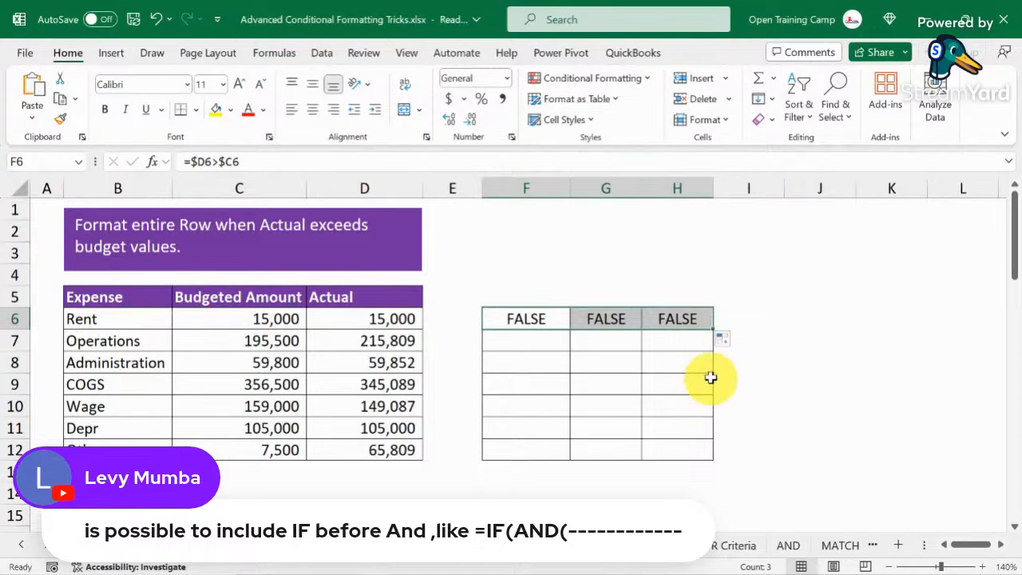
pyautogui.moveTo(714, 327); pyautogui.dragTo(711, 457)
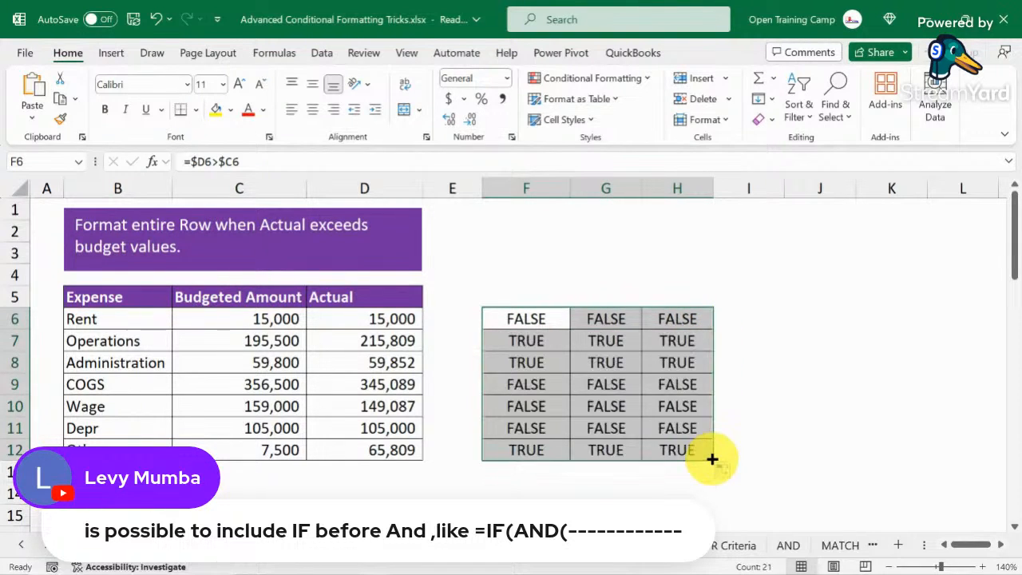
pyautogui.click(520, 340)
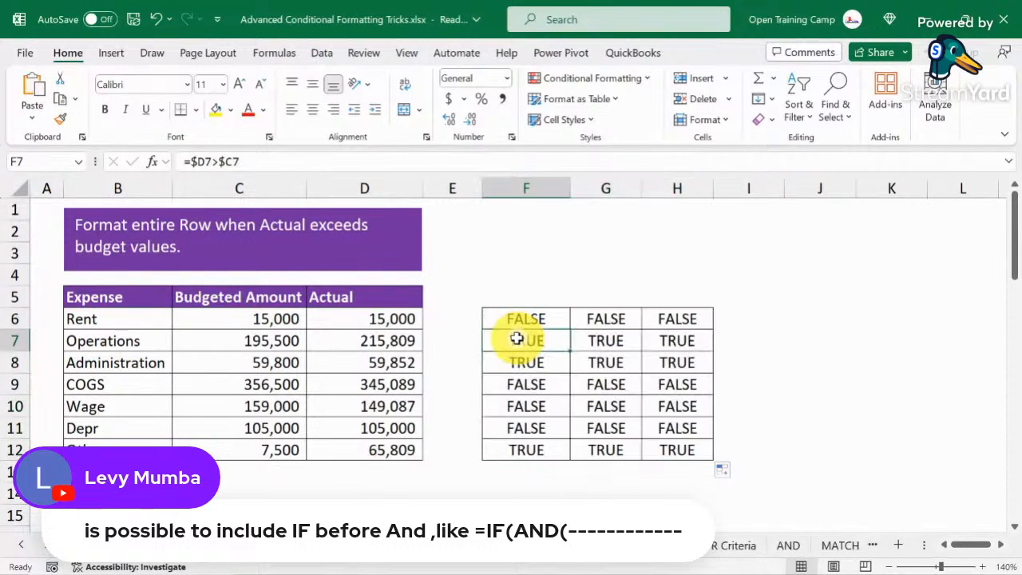
pyautogui.click(527, 450)
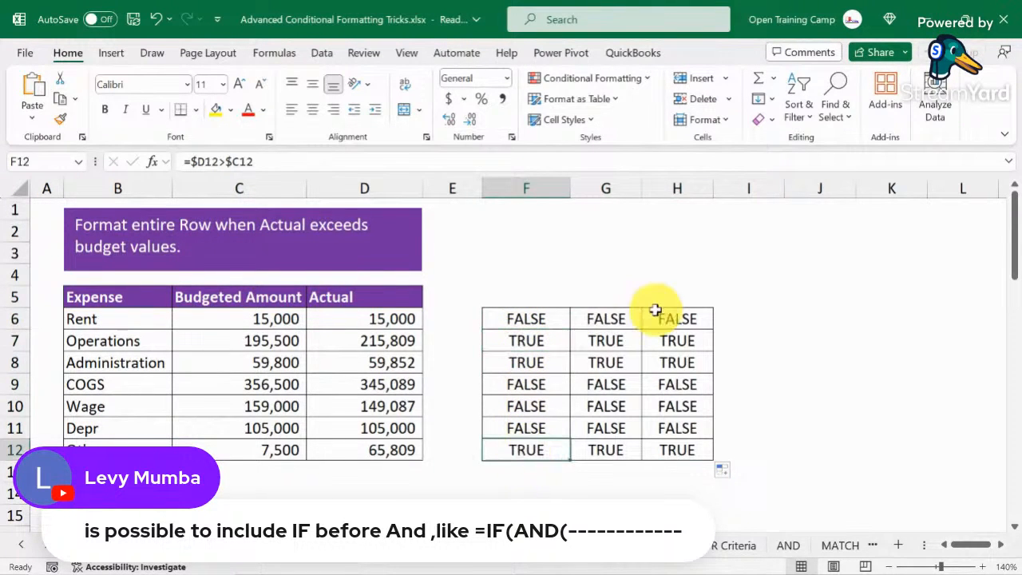
# Copy the text of the test formula =$D6>$C6 from F6, leaving the cell unchanged
pyautogui.doubleClick(523, 318)
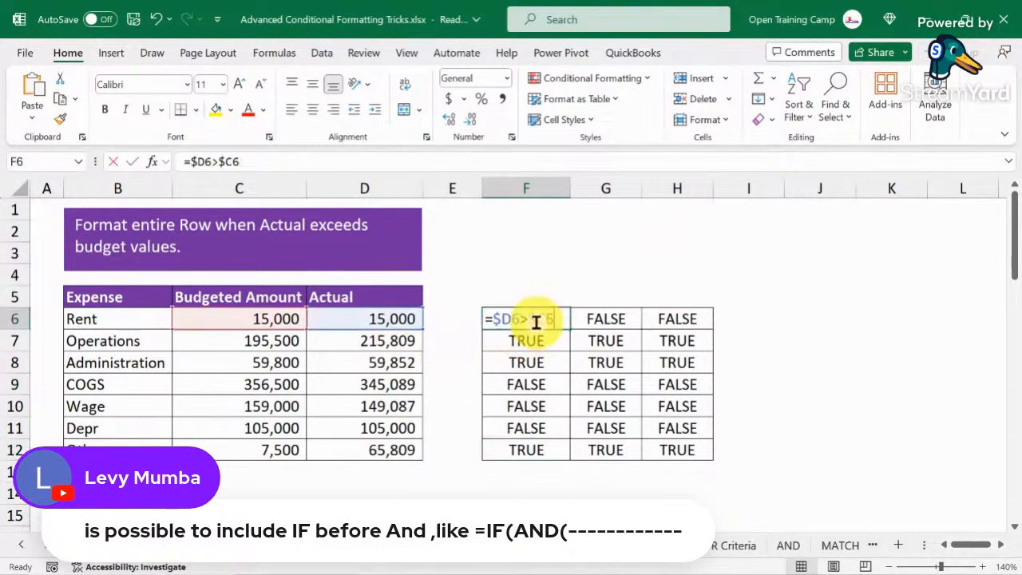
pyautogui.moveTo(564, 319); pyautogui.dragTo(436, 320)
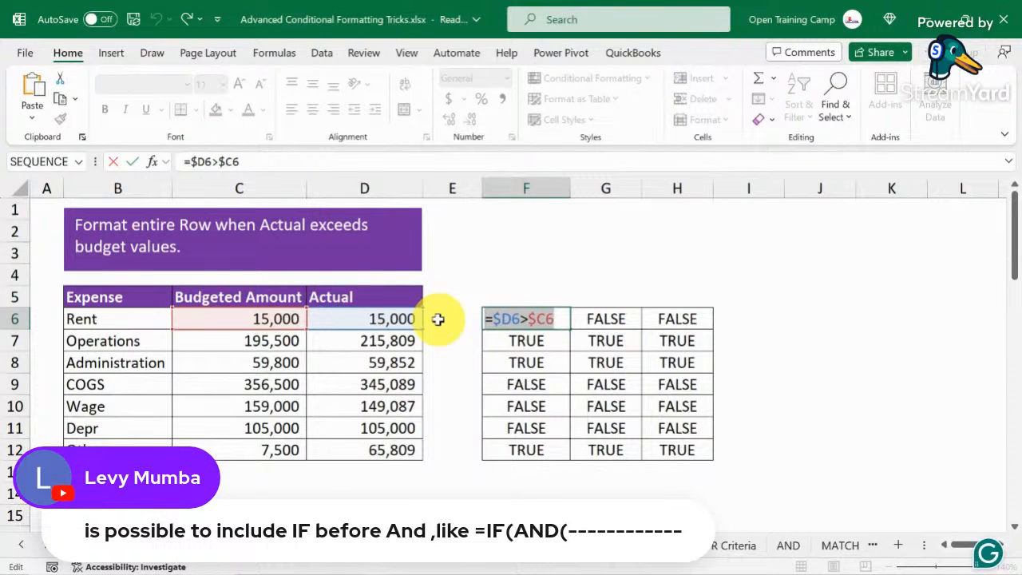
pyautogui.click(114, 163)
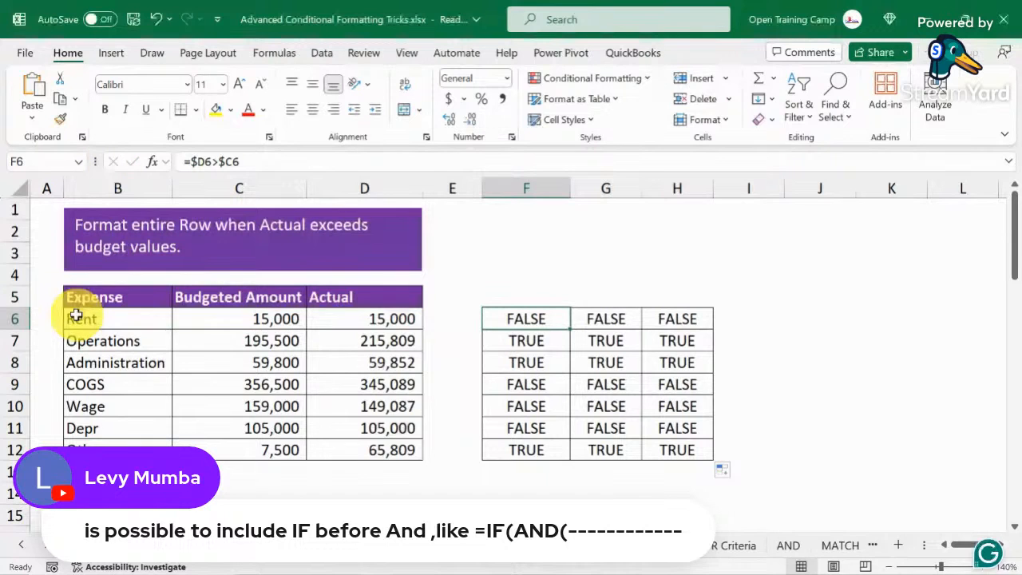
# Start a new formula-based conditional formatting rule for the expense data in B6:D12, using the formula =$D6>$C6
pyautogui.moveTo(76, 317); pyautogui.dragTo(383, 449)
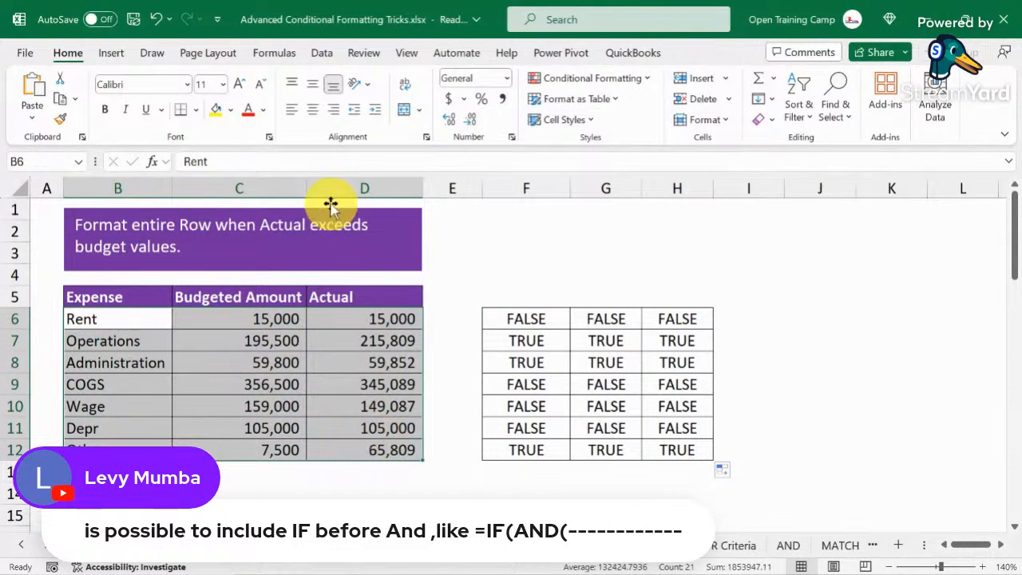
pyautogui.click(610, 78)
pyautogui.click(576, 273)
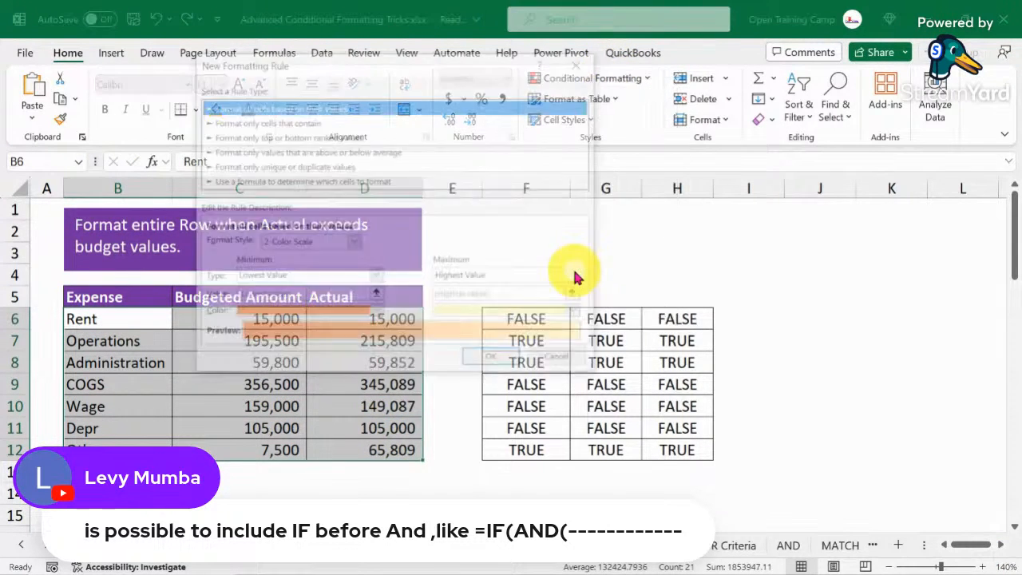
pyautogui.click(232, 181)
pyautogui.click(237, 243)
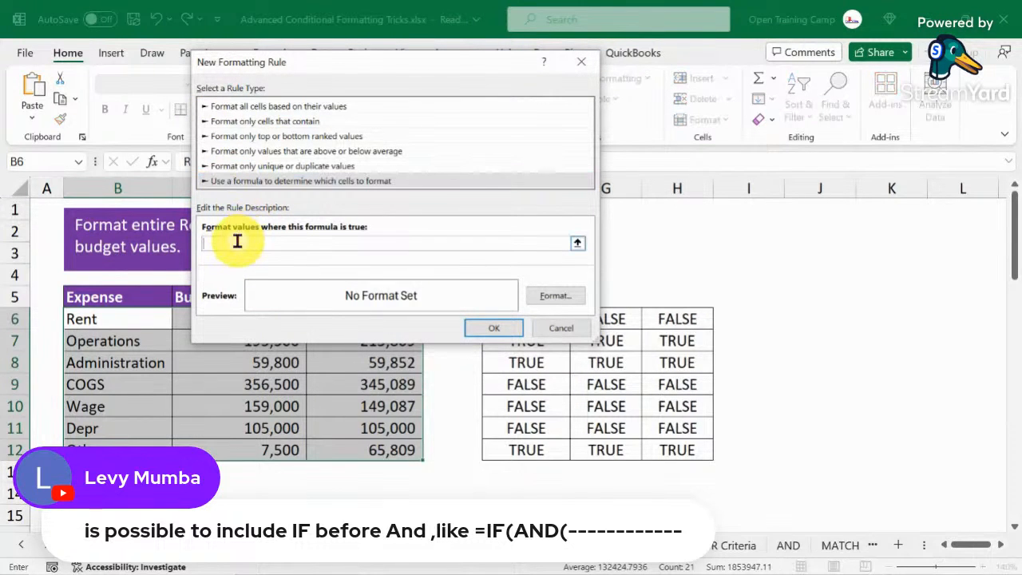
# Give the rule a green fill with a bold white font and apply it to the expense rows
pyautogui.click(558, 296)
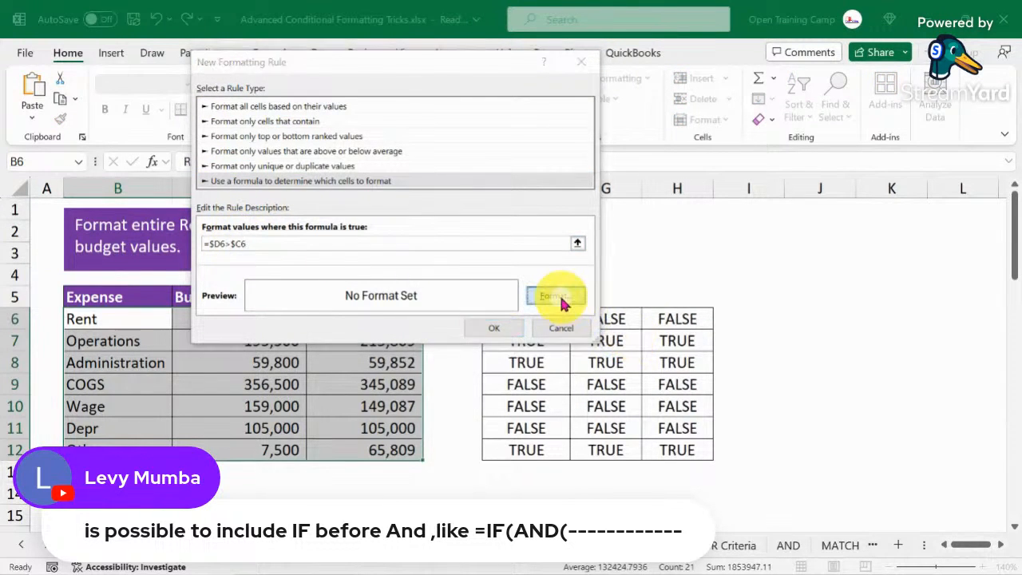
pyautogui.click(367, 43)
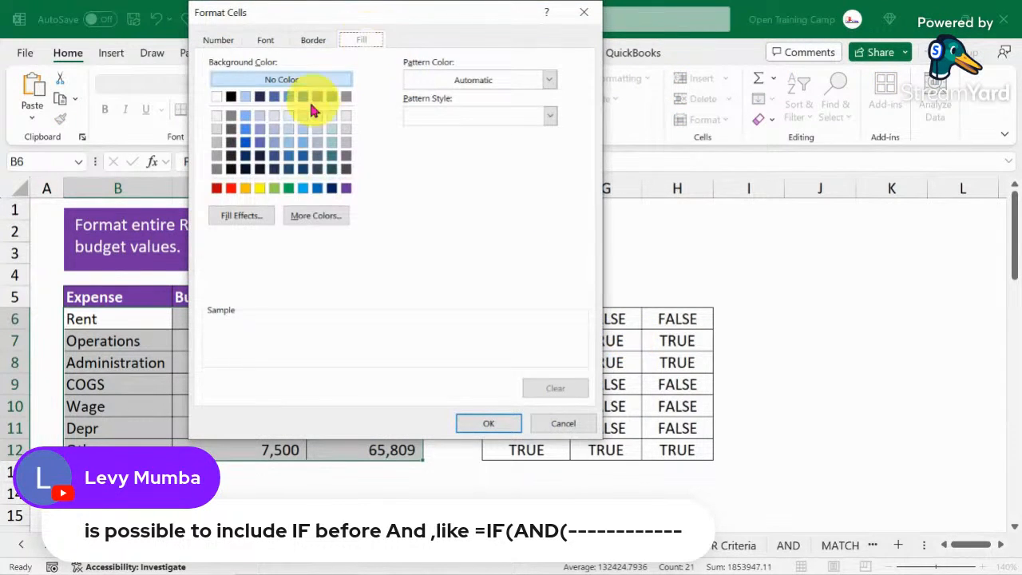
pyautogui.click(288, 188)
pyautogui.click(266, 40)
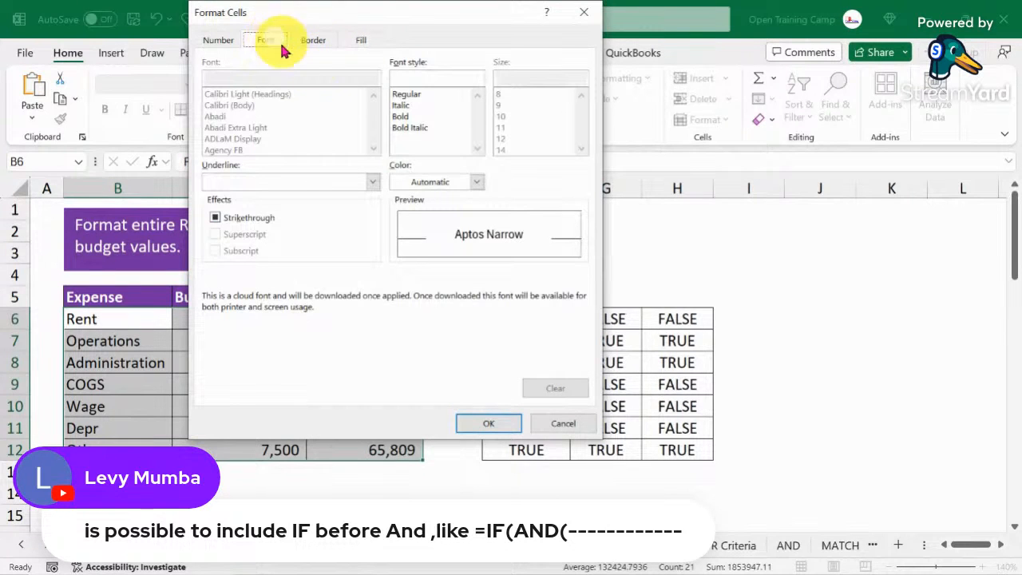
pyautogui.click(477, 183)
pyautogui.click(409, 245)
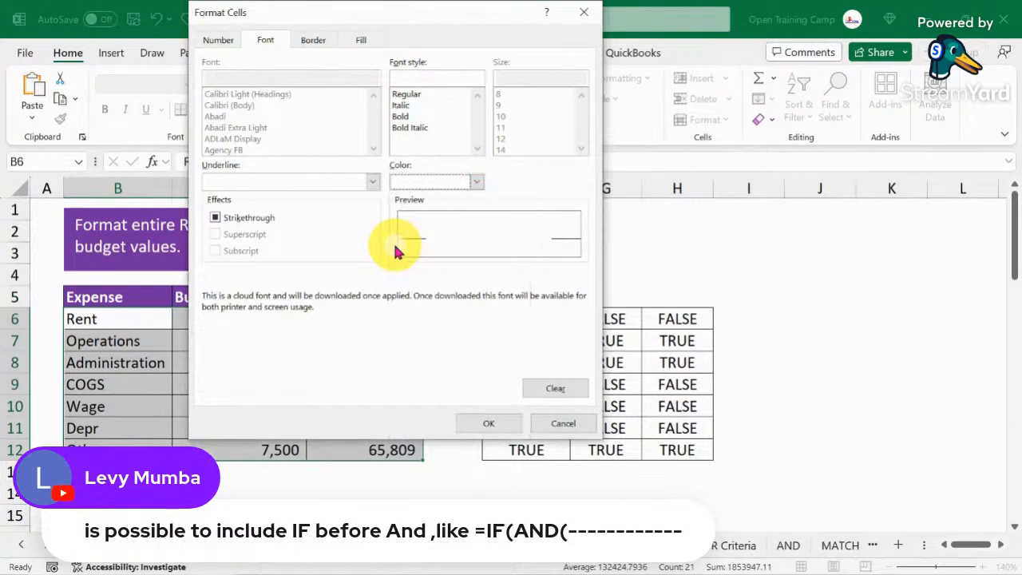
pyautogui.click(403, 116)
pyautogui.click(479, 415)
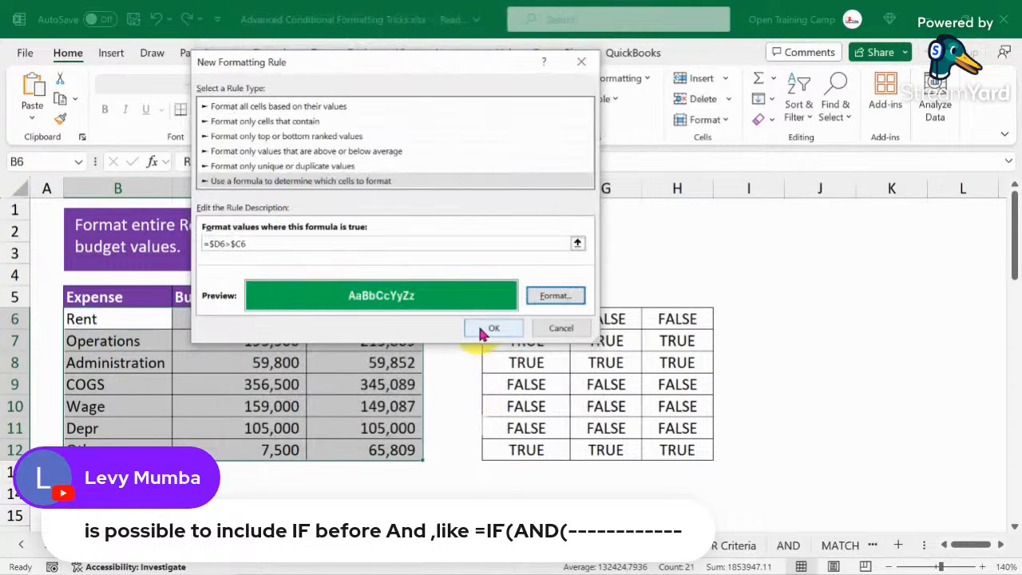
pyautogui.click(489, 328)
pyautogui.click(820, 321)
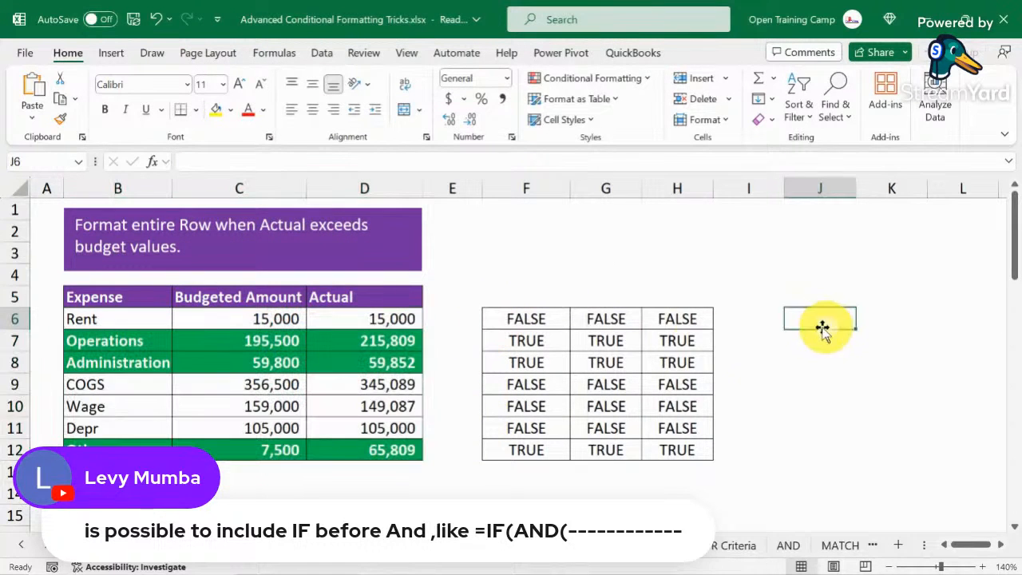
# Review the highlighted expense table and open the OR criteria worksheet to read its formatting task
pyautogui.moveTo(80, 296); pyautogui.dragTo(361, 444)
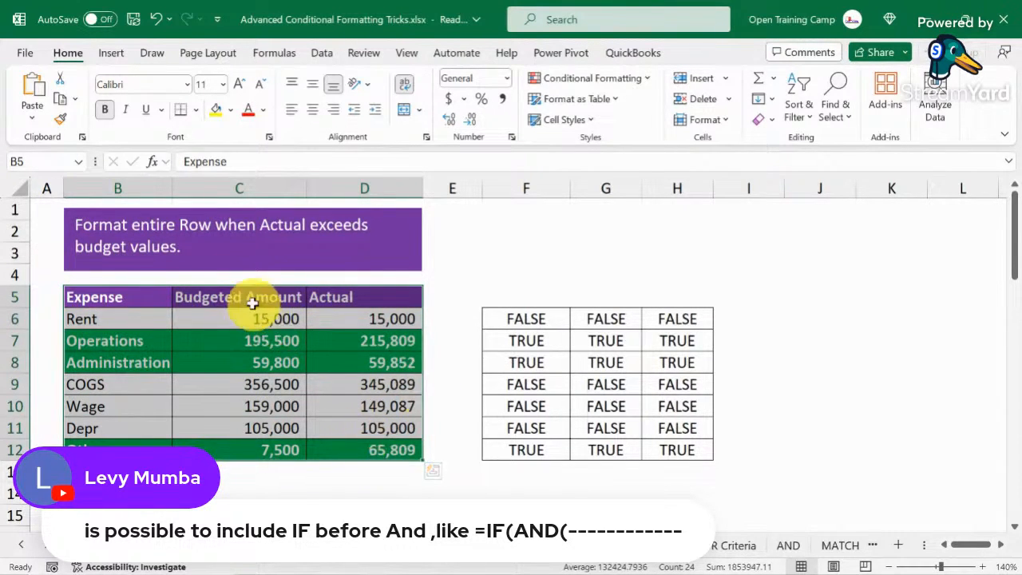
pyautogui.moveTo(247, 296); pyautogui.dragTo(249, 424)
pyautogui.click(728, 544)
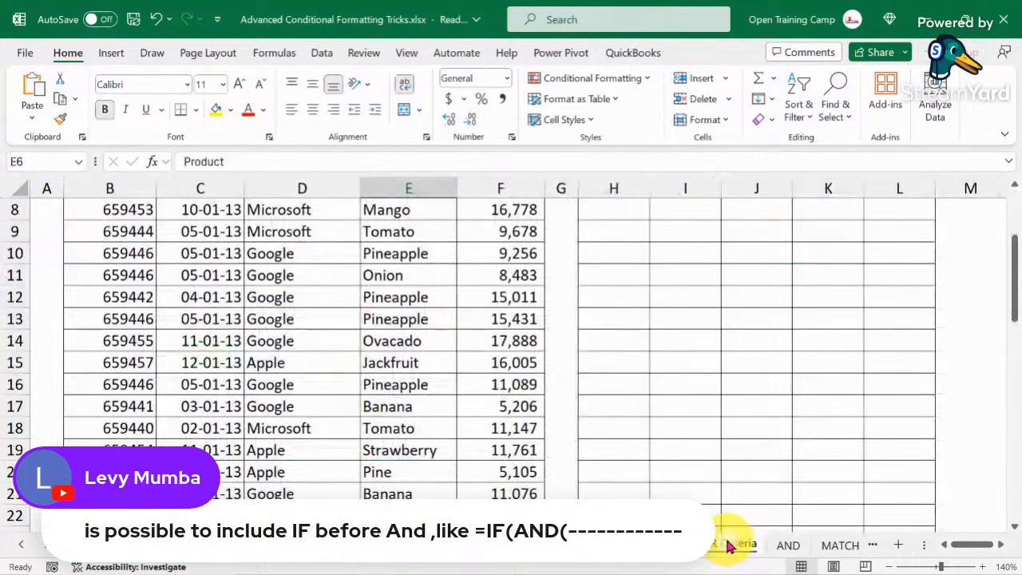
pyautogui.click(666, 253)
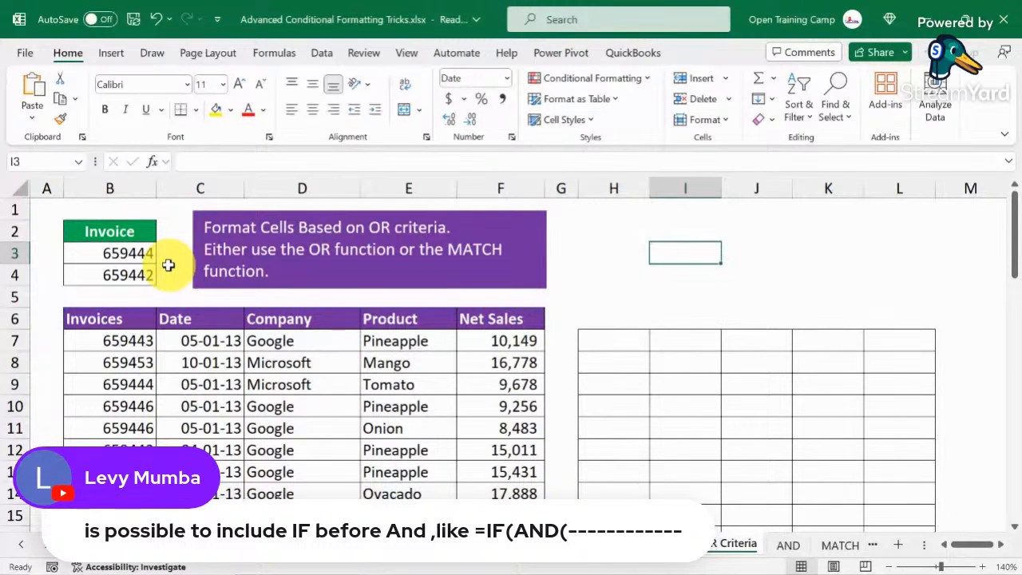
# Open the worksheet on AND and OR logical tests and delete the old test results in H5:J11
pyautogui.click(390, 545)
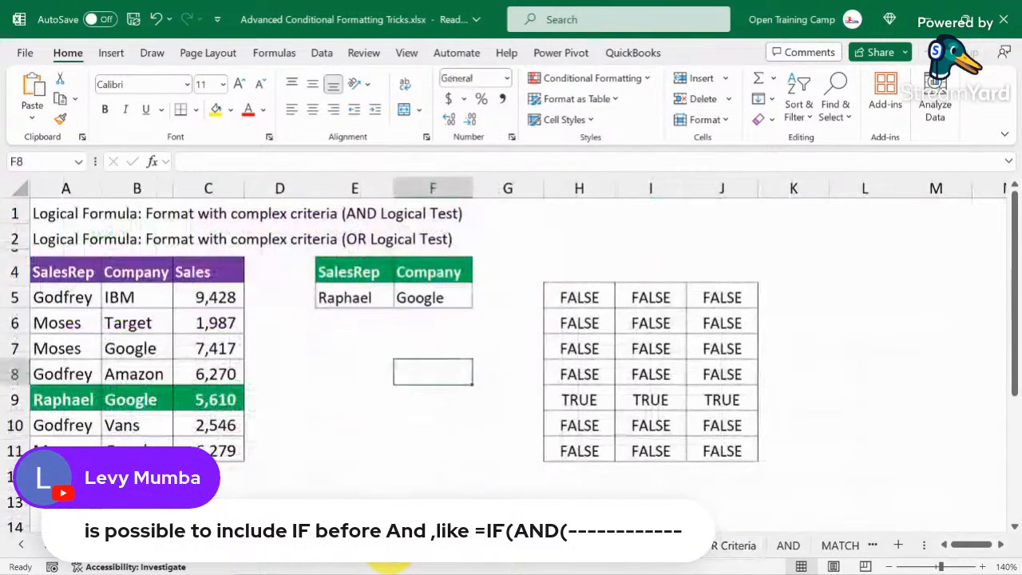
pyautogui.click(359, 365)
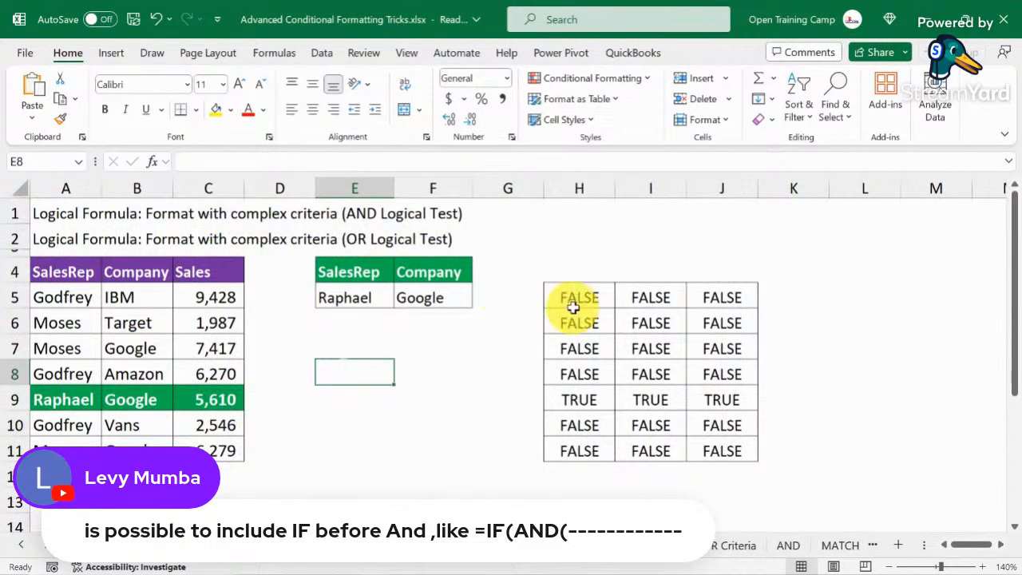
pyautogui.click(343, 440)
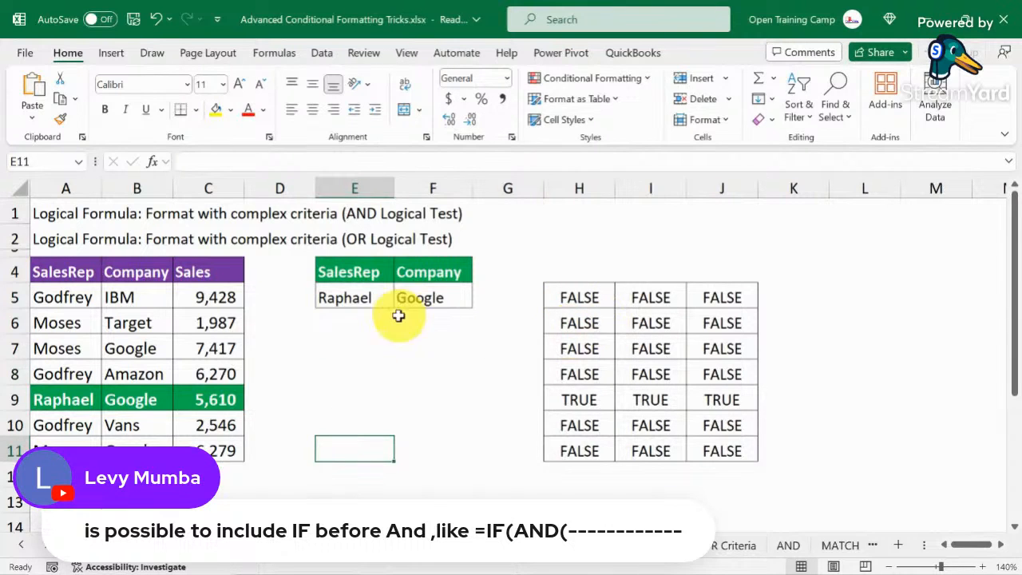
pyautogui.click(405, 345)
pyautogui.moveTo(584, 294); pyautogui.dragTo(705, 441)
pyautogui.press('Delete')
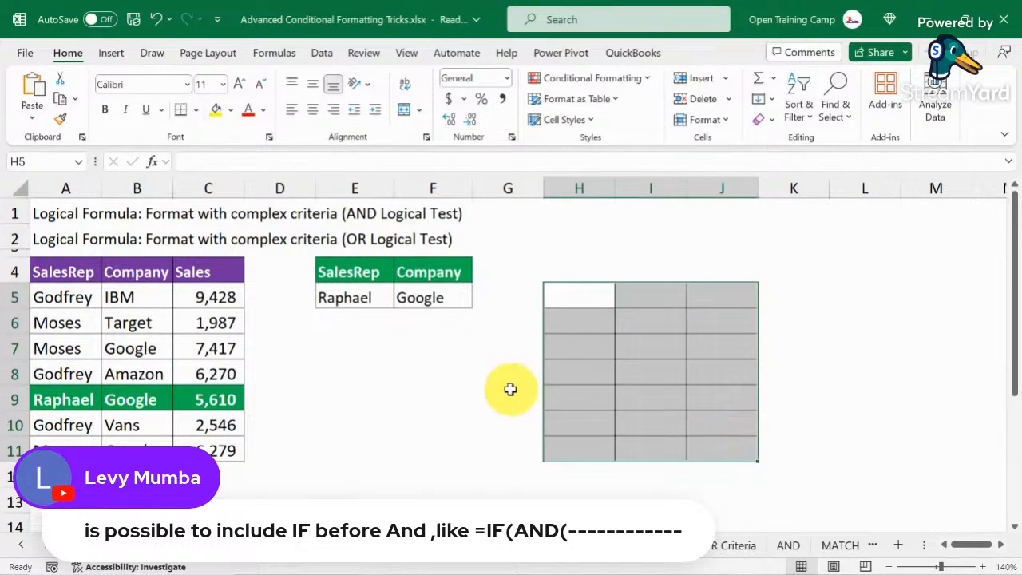
pyautogui.click(511, 388)
pyautogui.click(443, 356)
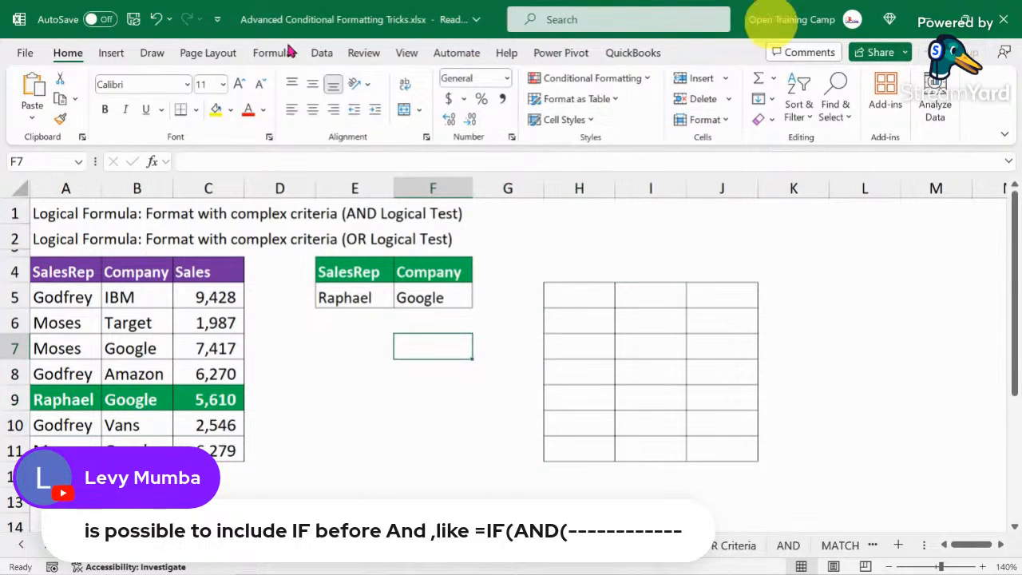
# Compare the first record's SalesRep in A5 with the SalesRep and Company criteria in E5 and F5
pyautogui.click(58, 293)
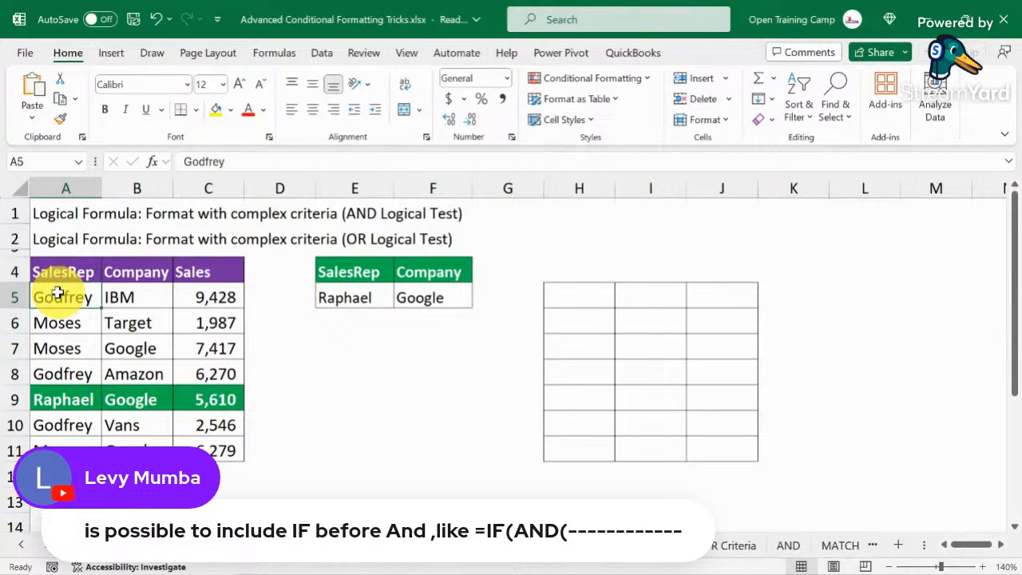
pyautogui.click(341, 298)
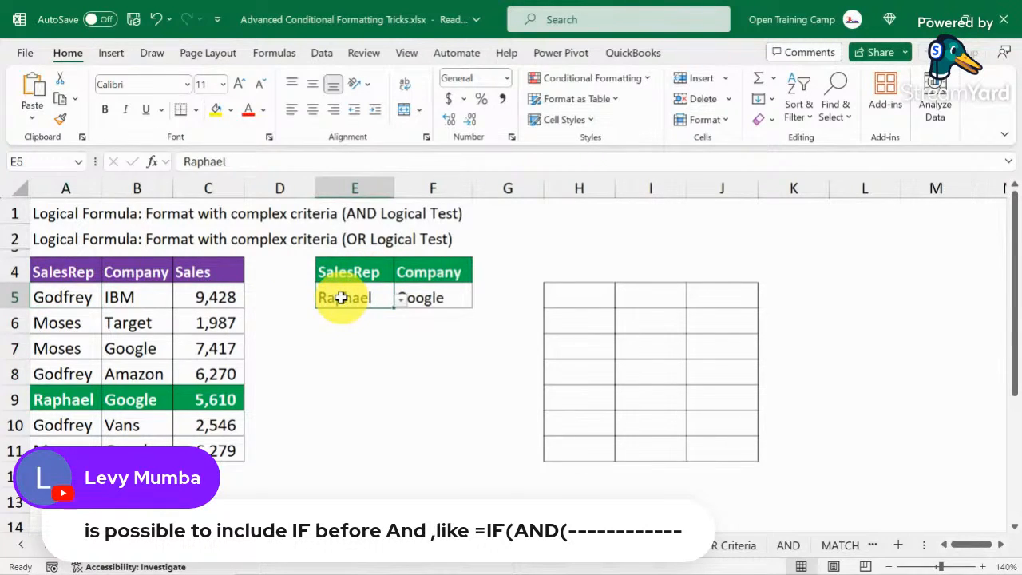
pyautogui.click(437, 298)
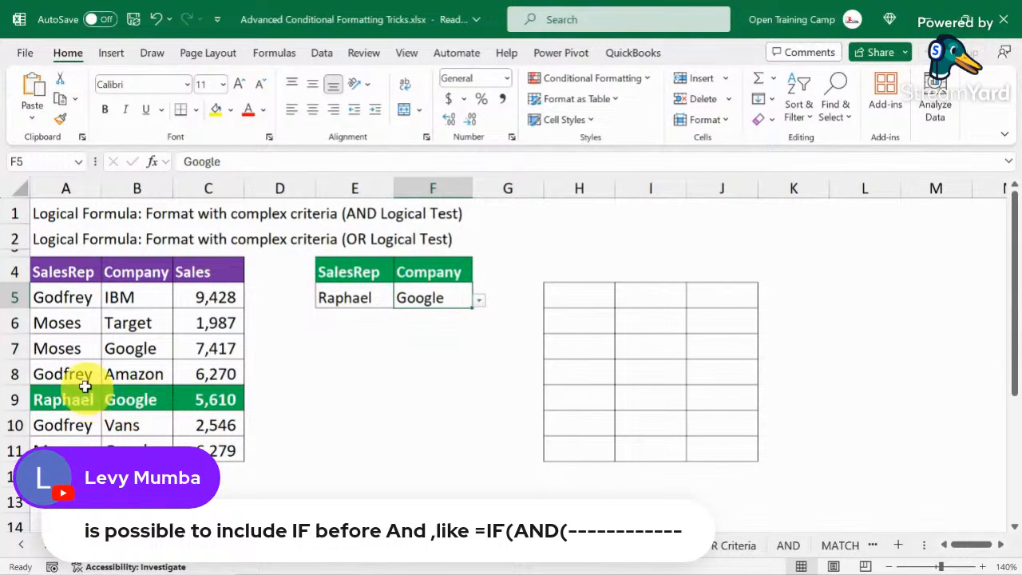
# Clear the conditional formatting rules from the sales data in A5:C11
pyautogui.moveTo(46, 297); pyautogui.dragTo(204, 447)
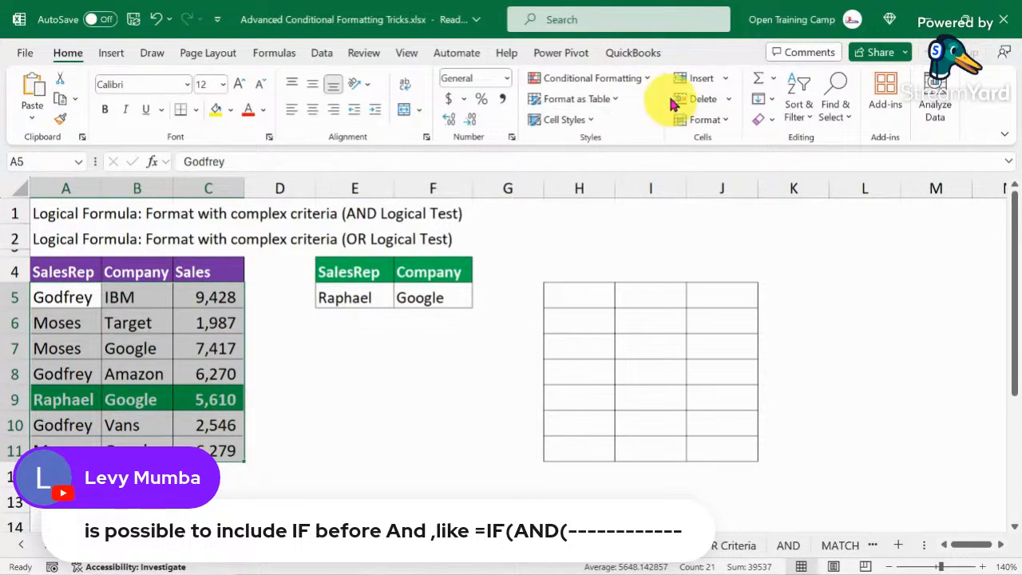
pyautogui.click(616, 78)
pyautogui.moveTo(582, 294)
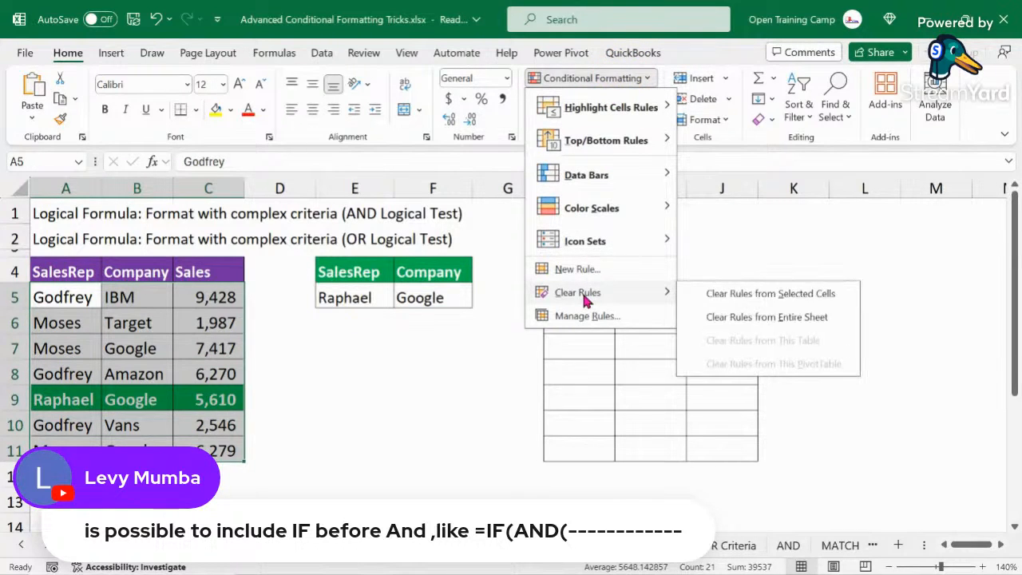
pyautogui.click(765, 294)
pyautogui.click(447, 379)
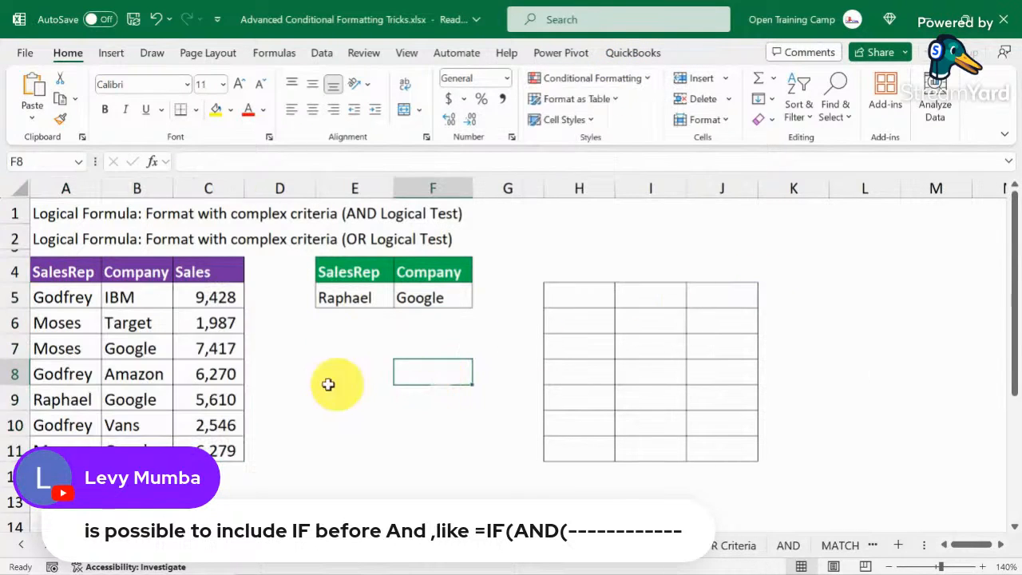
# Start an OR formula in H5 whose first test compares $A5 with the SalesRep criterion $E$5
pyautogui.click(593, 302)
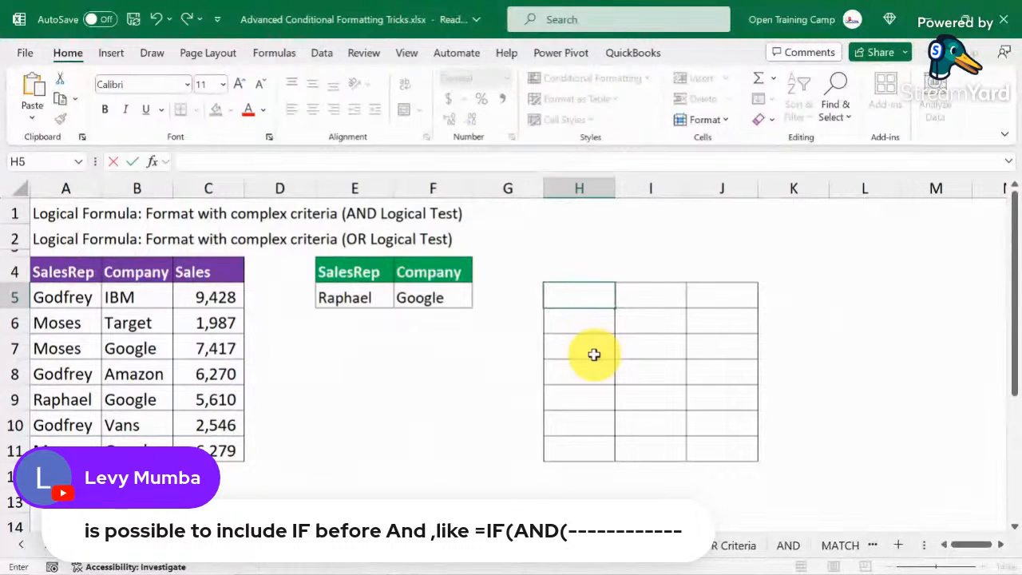
pyautogui.write('=or')
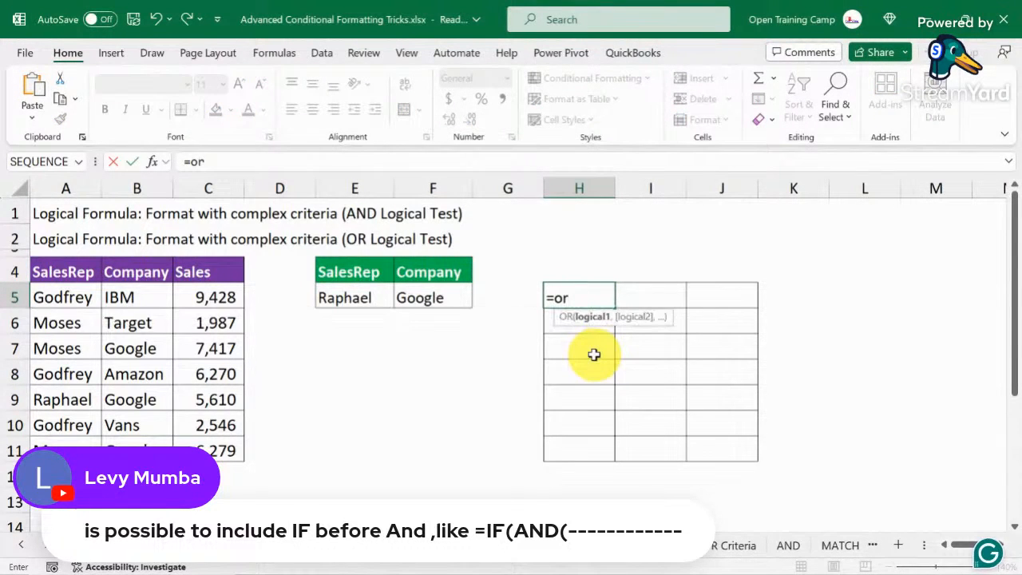
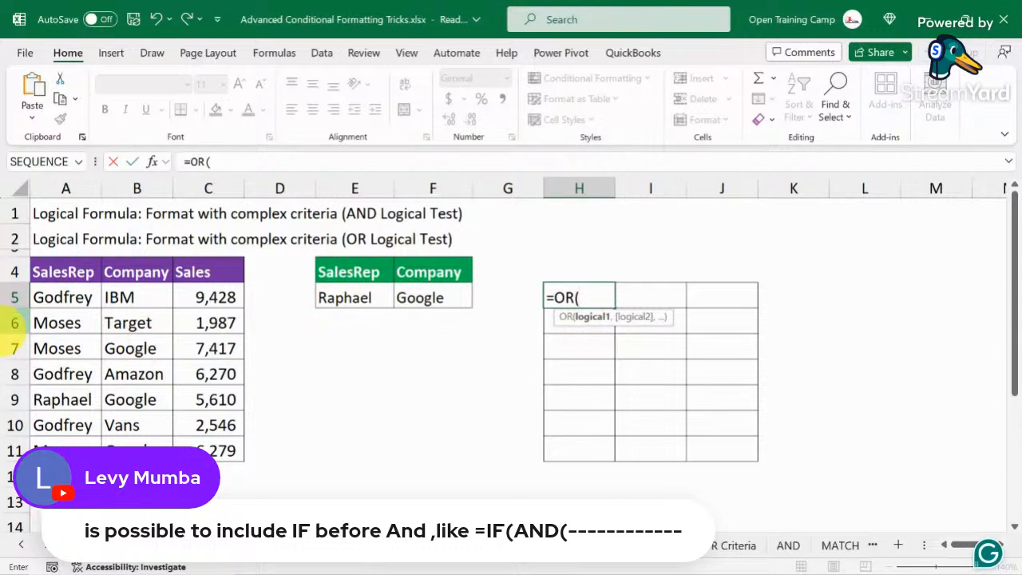
pyautogui.click(63, 297)
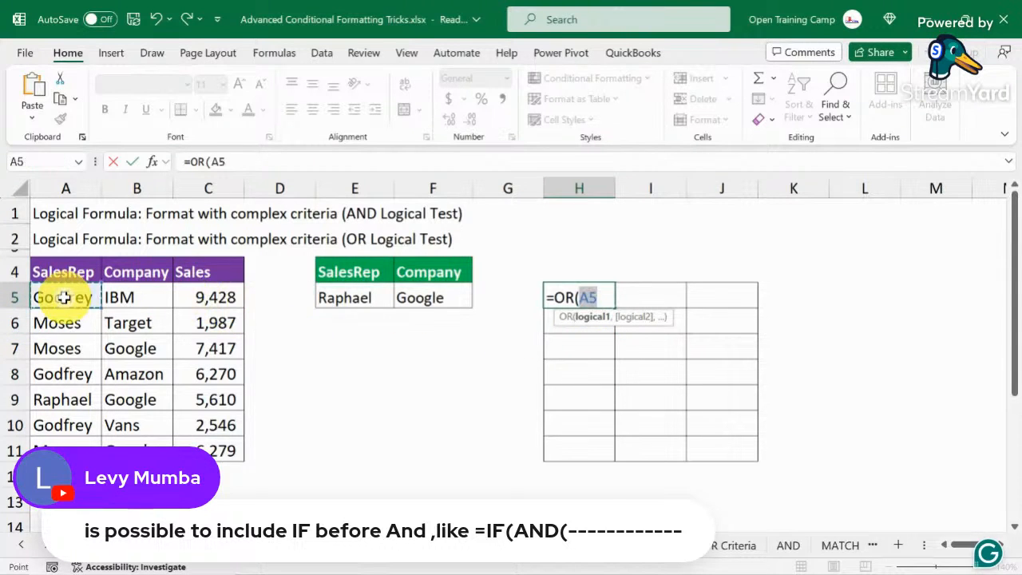
pyautogui.press('F4')
pyautogui.press('F4')
pyautogui.press('F4')
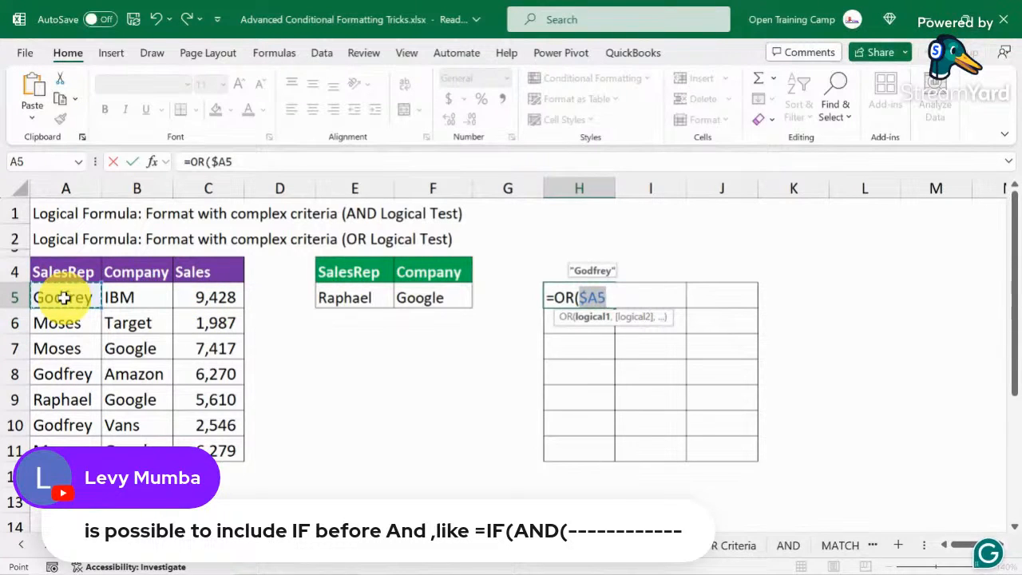
pyautogui.write('=')
pyautogui.click(348, 299)
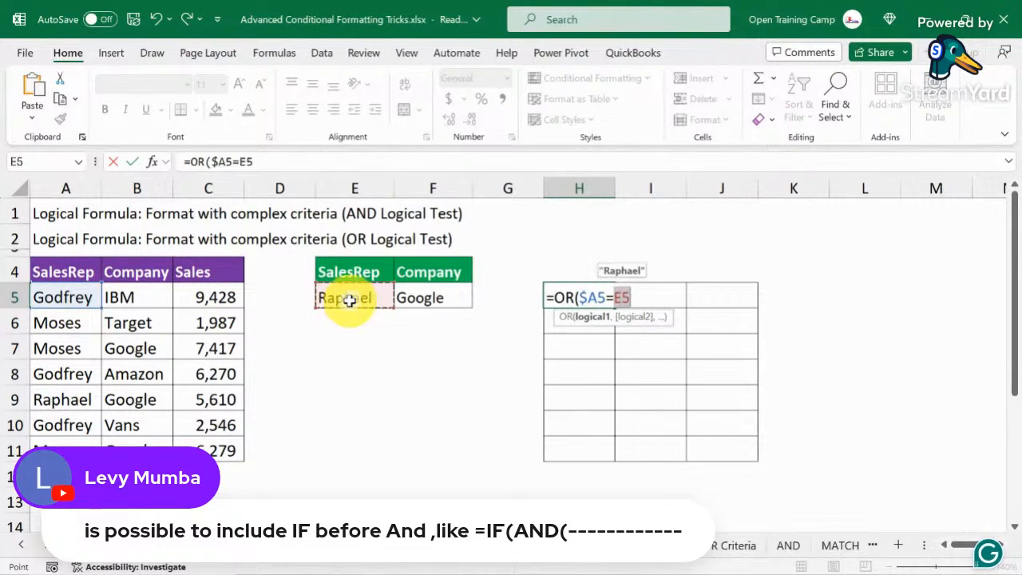
pyautogui.press('F4')
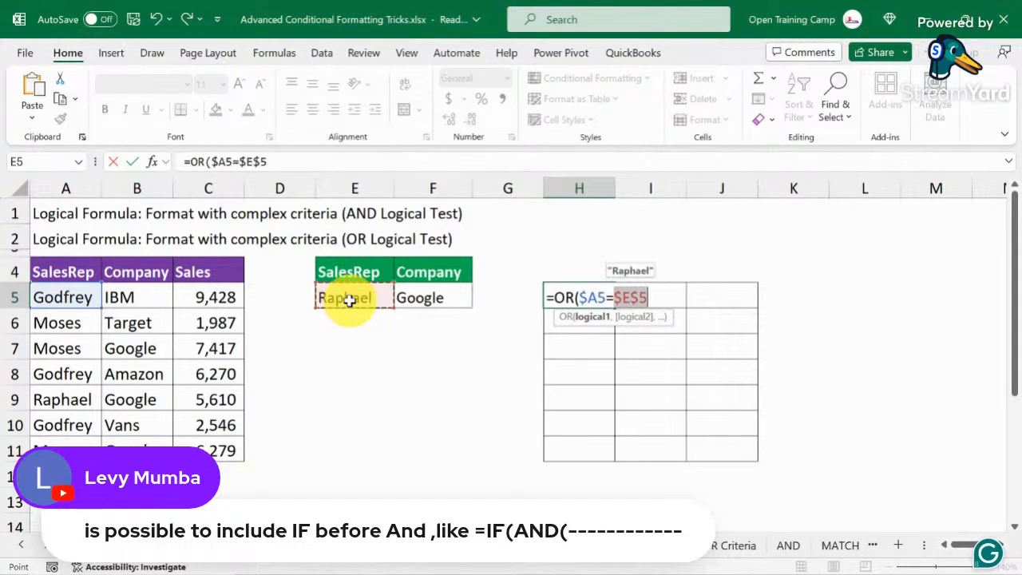
pyautogui.write(',')
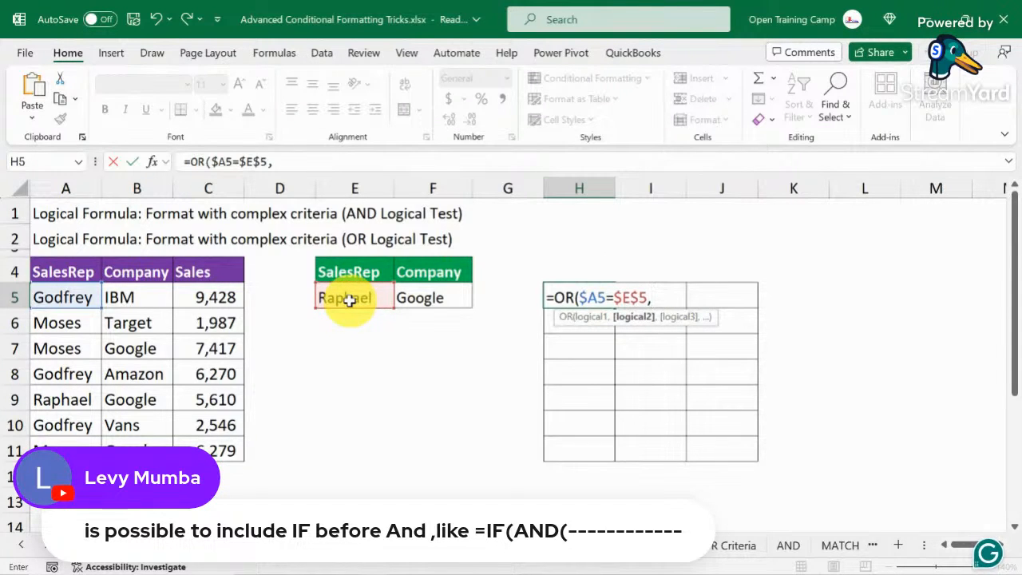
# Add the second test $B5=$F$5 for the Company criterion and enter the OR formula in H5
pyautogui.click(120, 296)
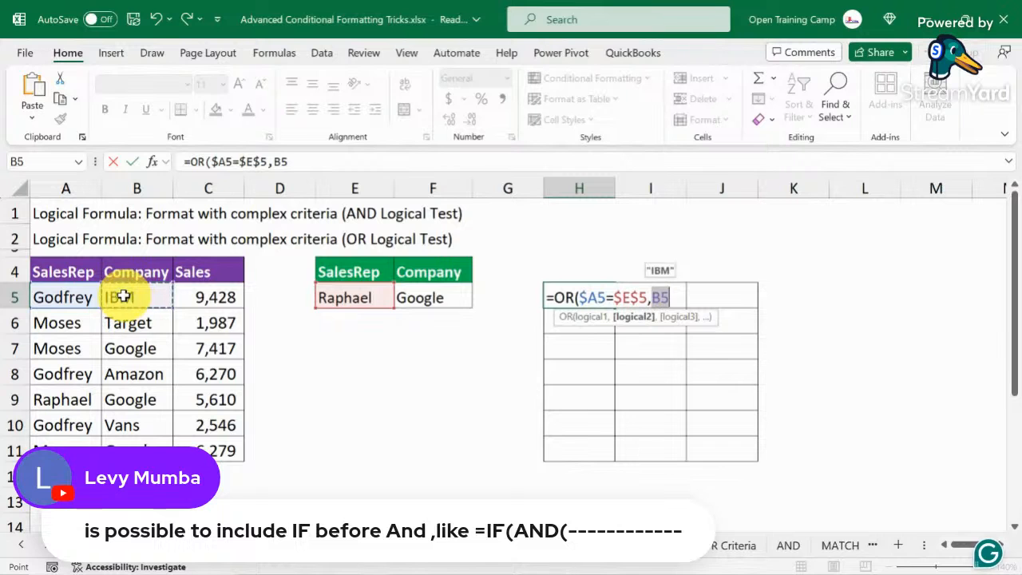
pyautogui.press('F3')
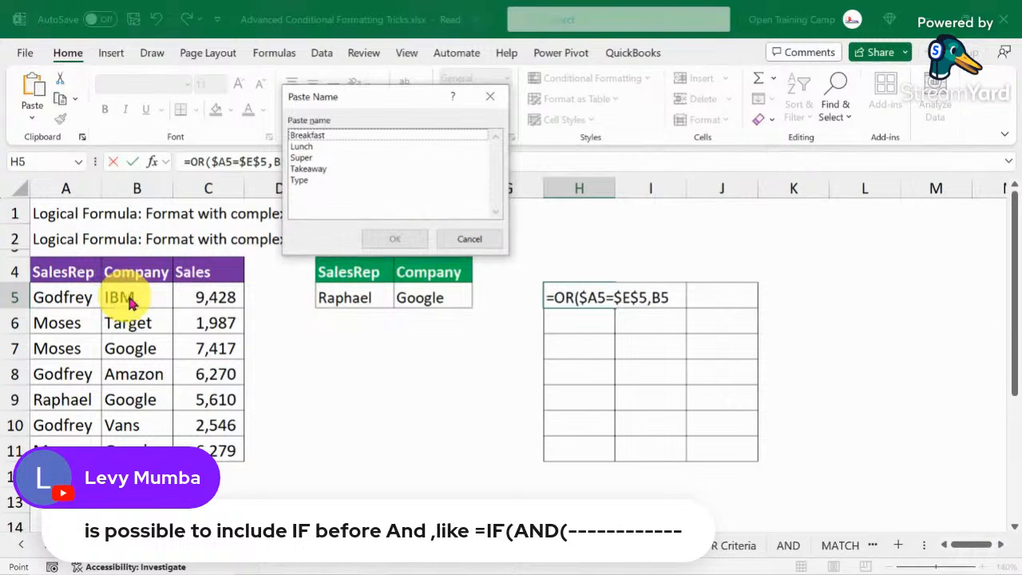
pyautogui.click(469, 238)
pyautogui.press('F4')
pyautogui.press('F4')
pyautogui.press('F4')
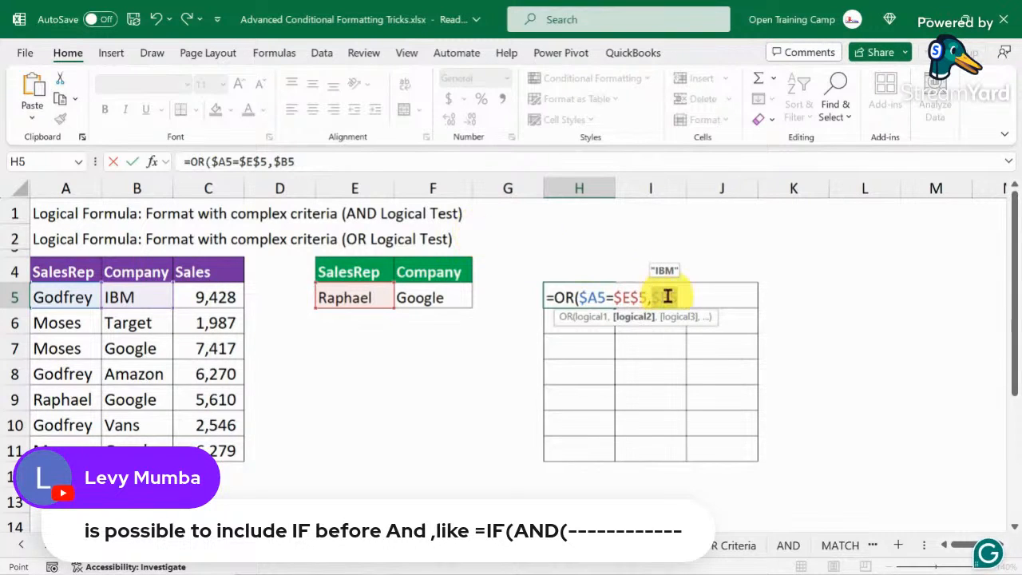
pyautogui.write('=')
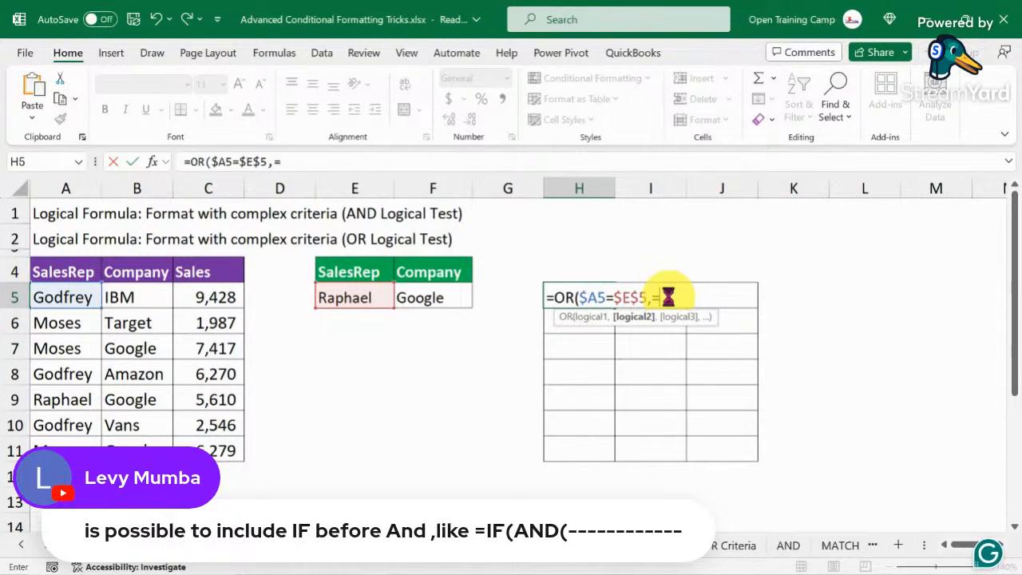
pyautogui.hotkey('ctrl', 'z')
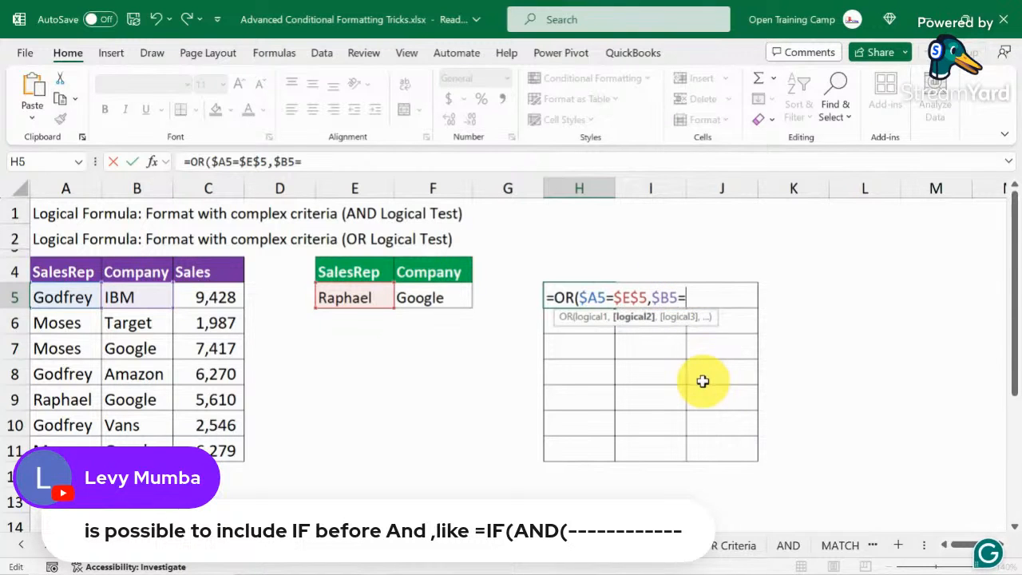
pyautogui.write('=')
pyautogui.click(431, 297)
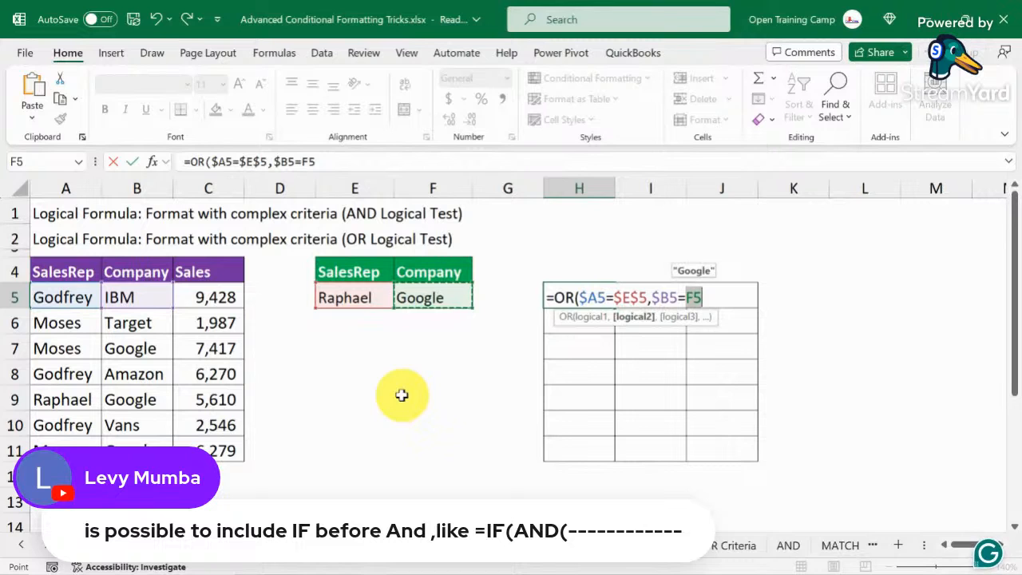
pyautogui.press('F4')
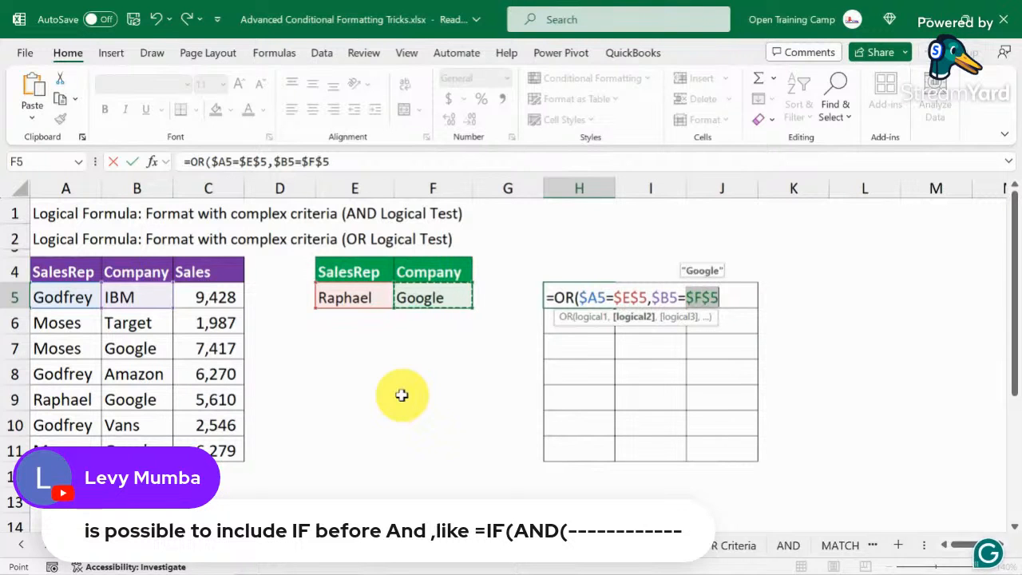
pyautogui.write(')')
pyautogui.press('Return')
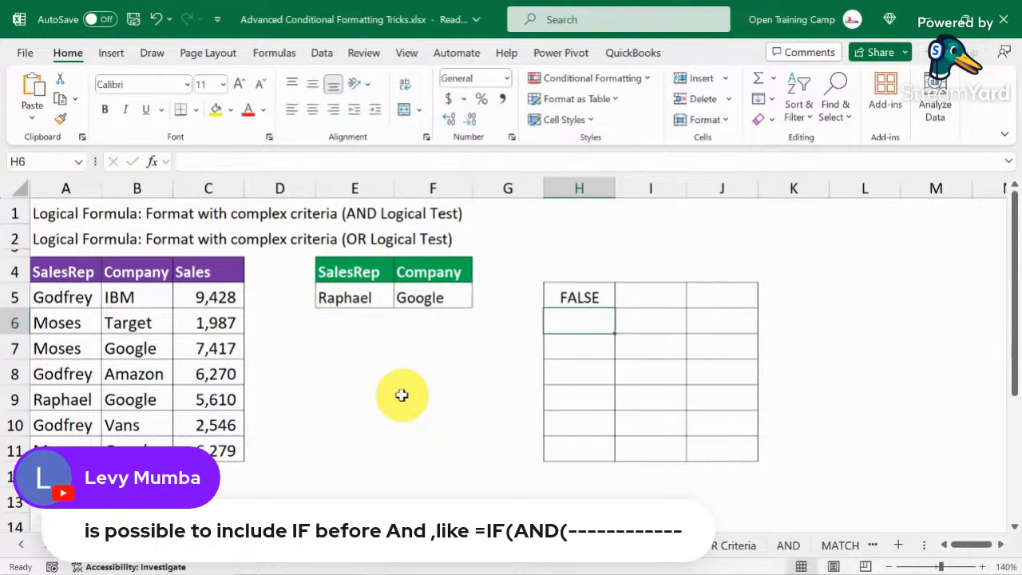
# Fill the OR formula from H5 across to J5 and down through row 11
pyautogui.click(578, 297)
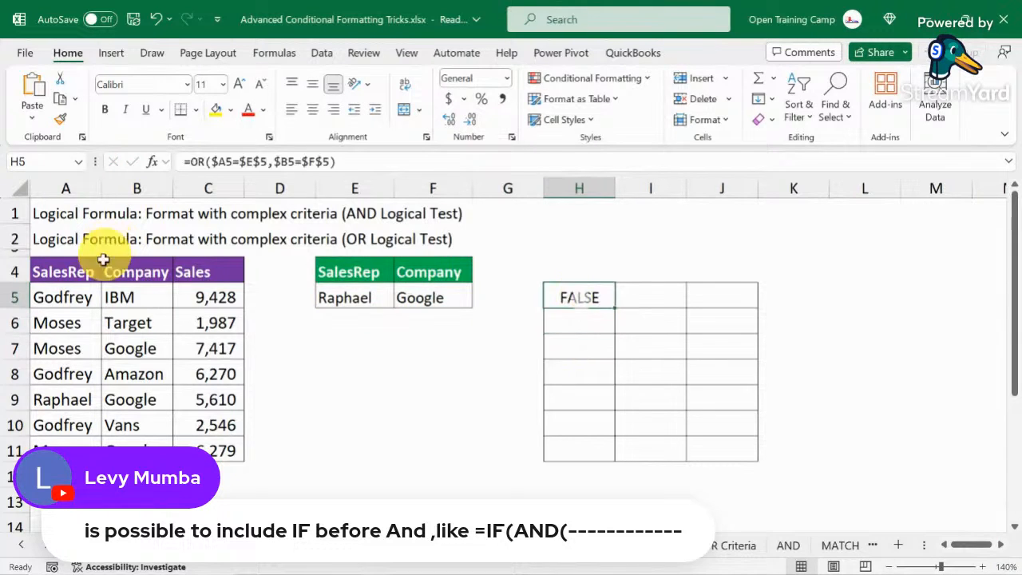
pyautogui.click(62, 297)
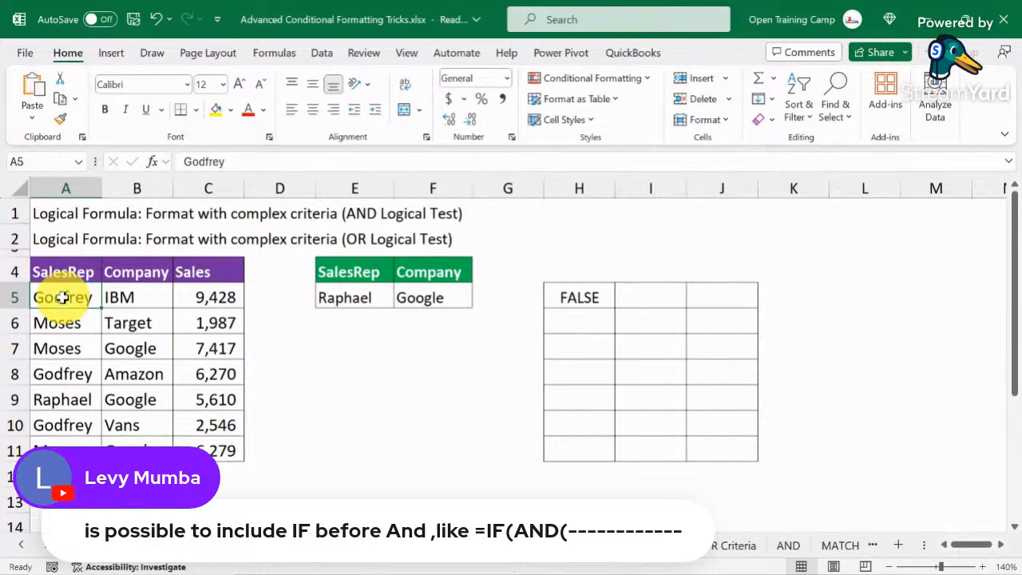
pyautogui.click(553, 292)
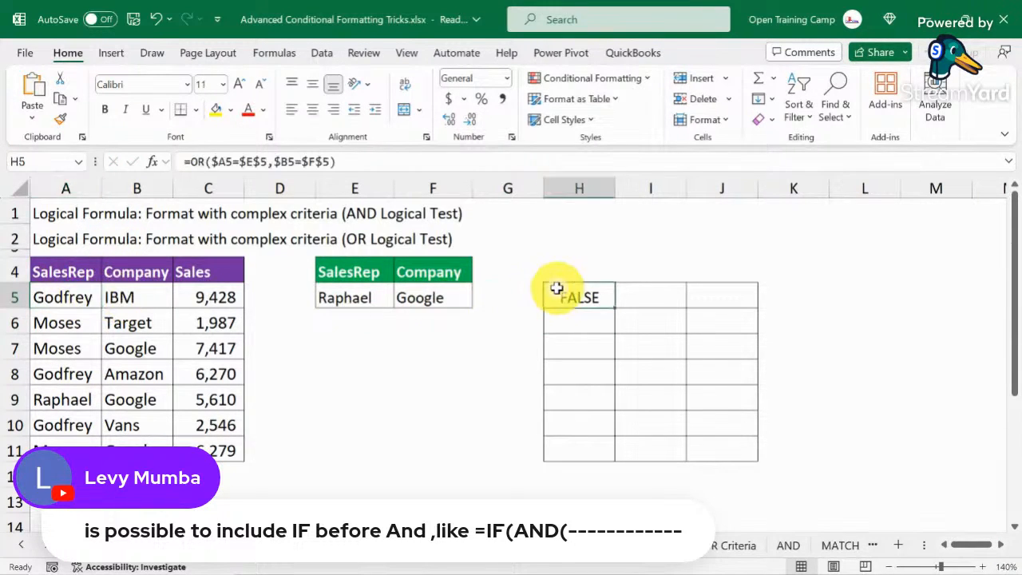
pyautogui.moveTo(613, 307); pyautogui.dragTo(744, 306)
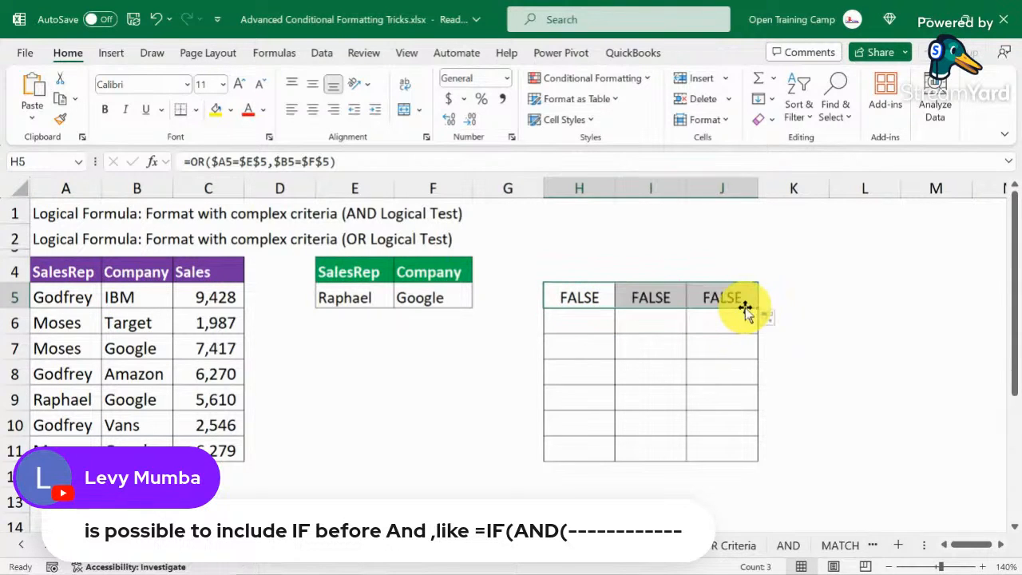
pyautogui.moveTo(759, 343); pyautogui.dragTo(762, 461)
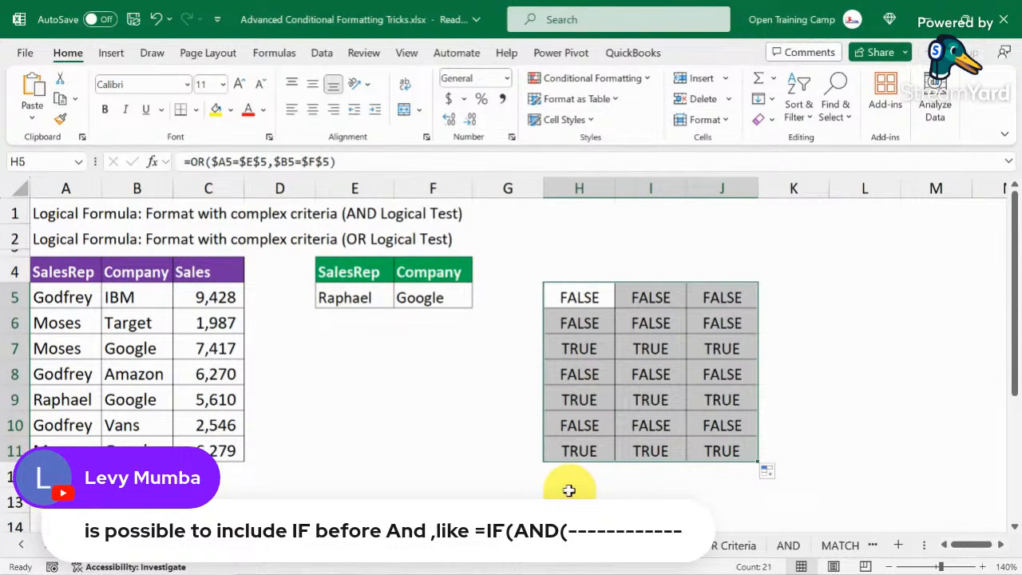
# Check the filled formulas in H11 and H9, and copy the formula text =OR($A5=$E$5,$B5=$F$5) from H5 without altering the cell
pyautogui.click(576, 445)
pyautogui.click(575, 396)
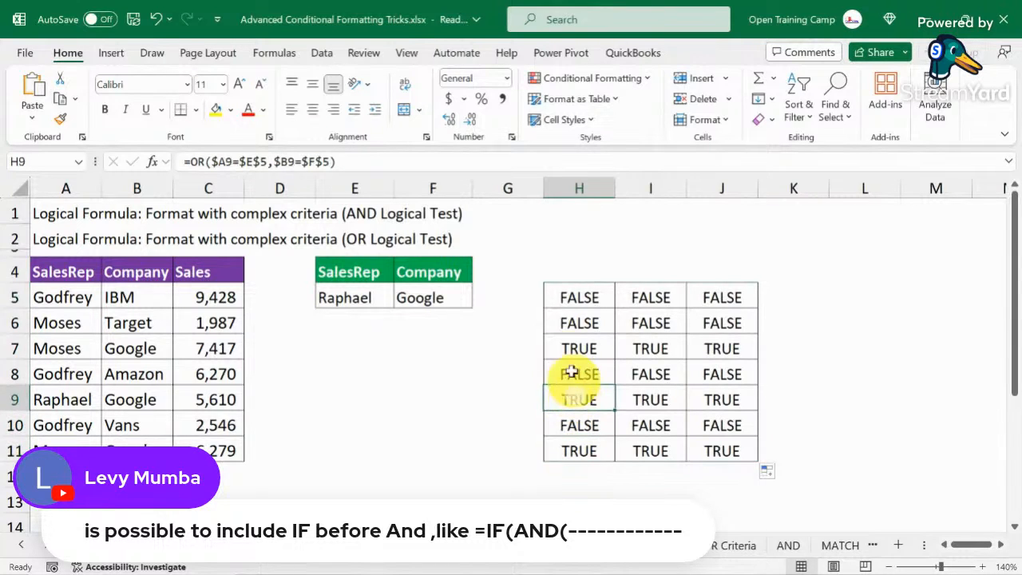
pyautogui.click(599, 290)
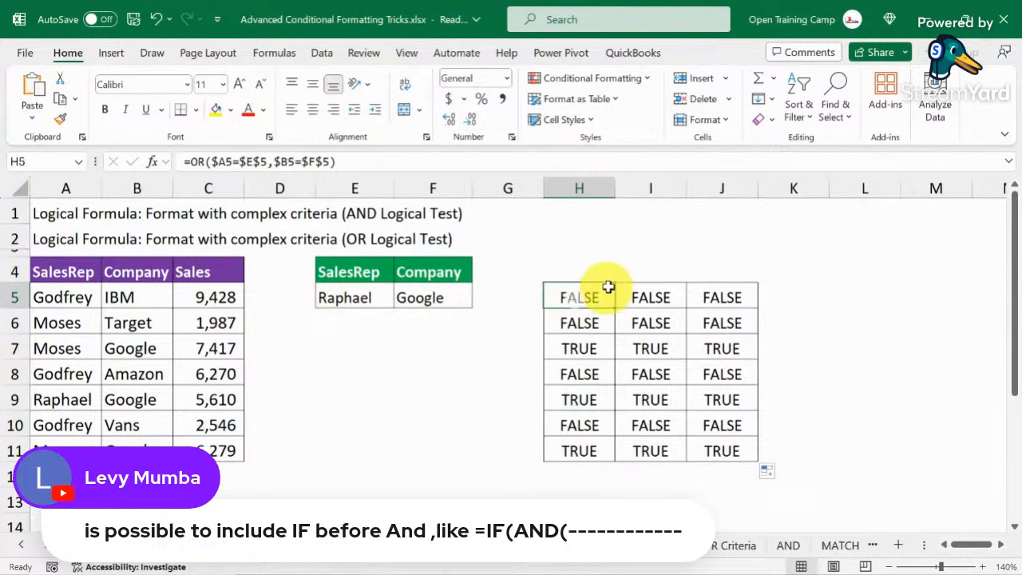
pyautogui.doubleClick(590, 294)
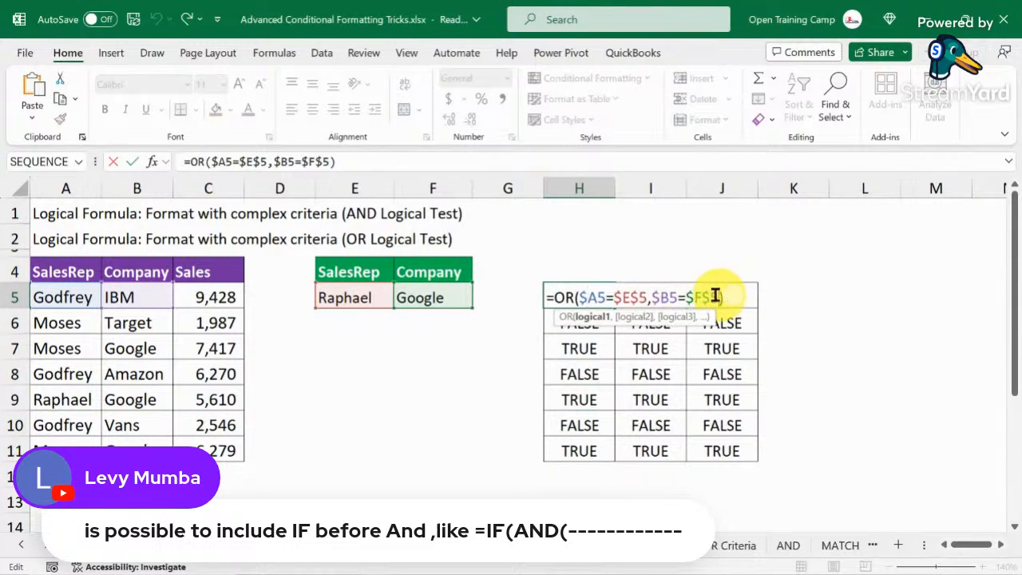
pyautogui.moveTo(715, 295); pyautogui.dragTo(522, 296)
pyautogui.hotkey('ctrl', 'c')
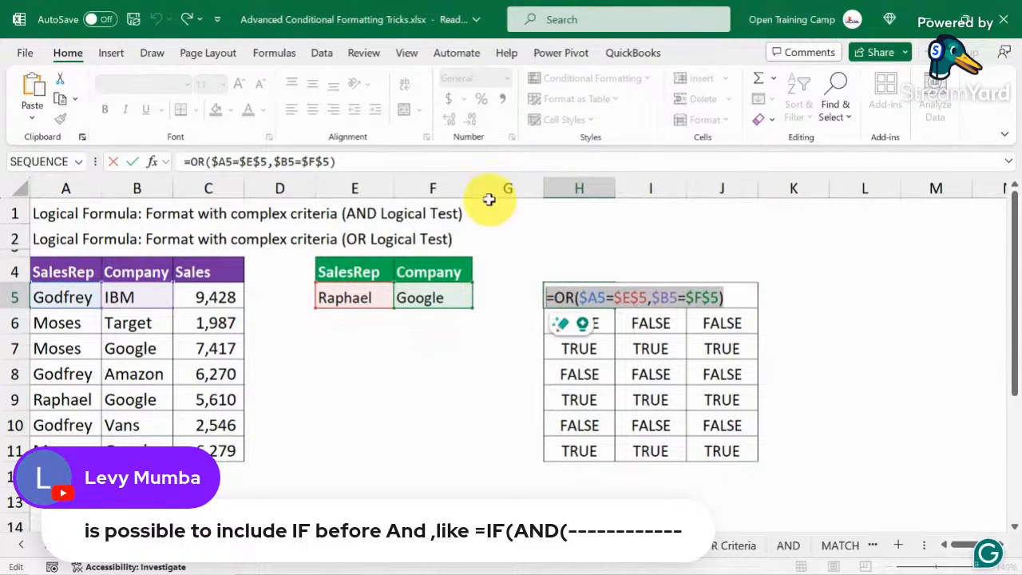
pyautogui.click(114, 161)
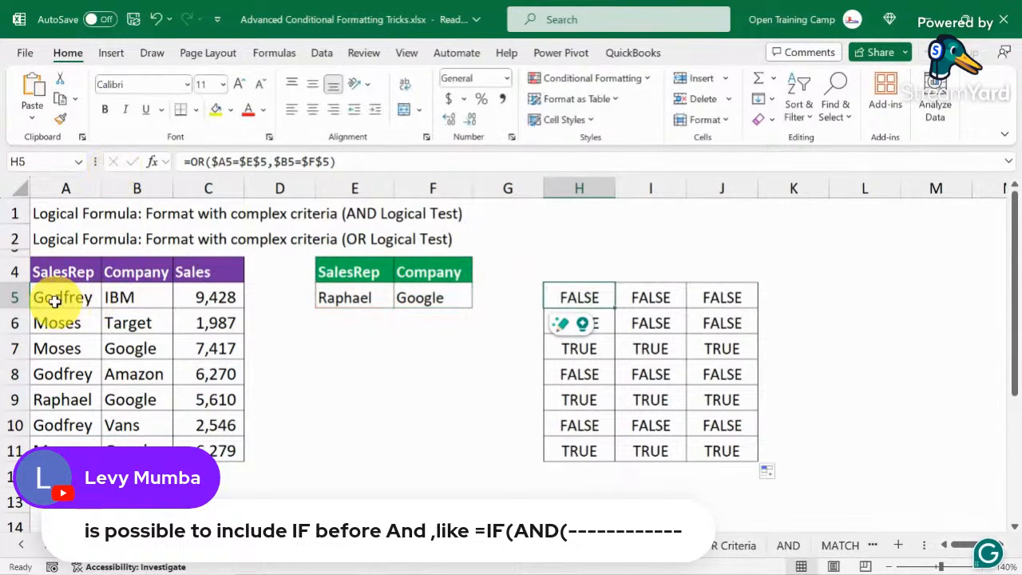
# Create a formula-based conditional formatting rule for A5:C11 using =OR($A5=$E$5,$B5=$F$5)
pyautogui.moveTo(54, 301); pyautogui.dragTo(222, 452)
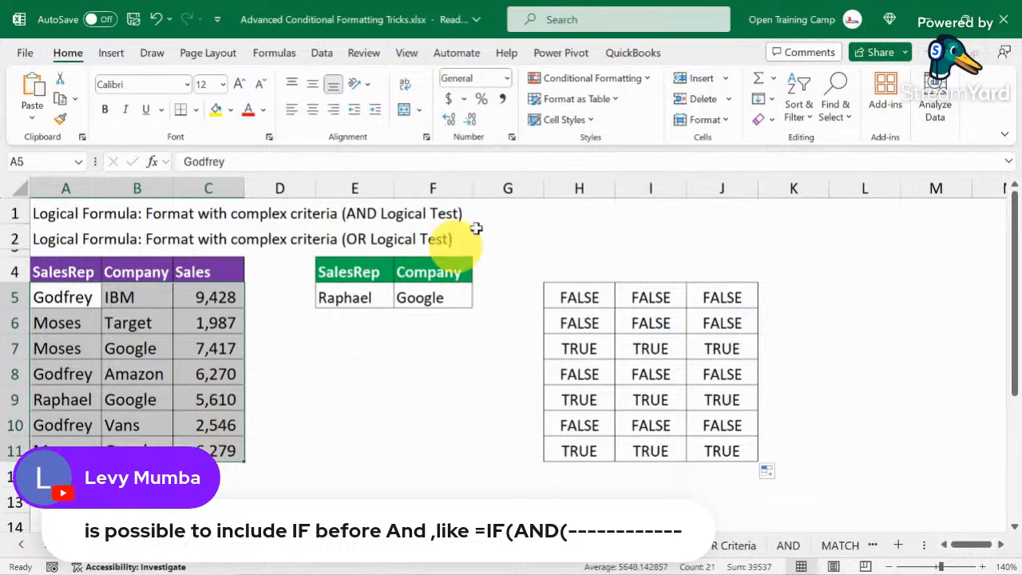
pyautogui.click(613, 78)
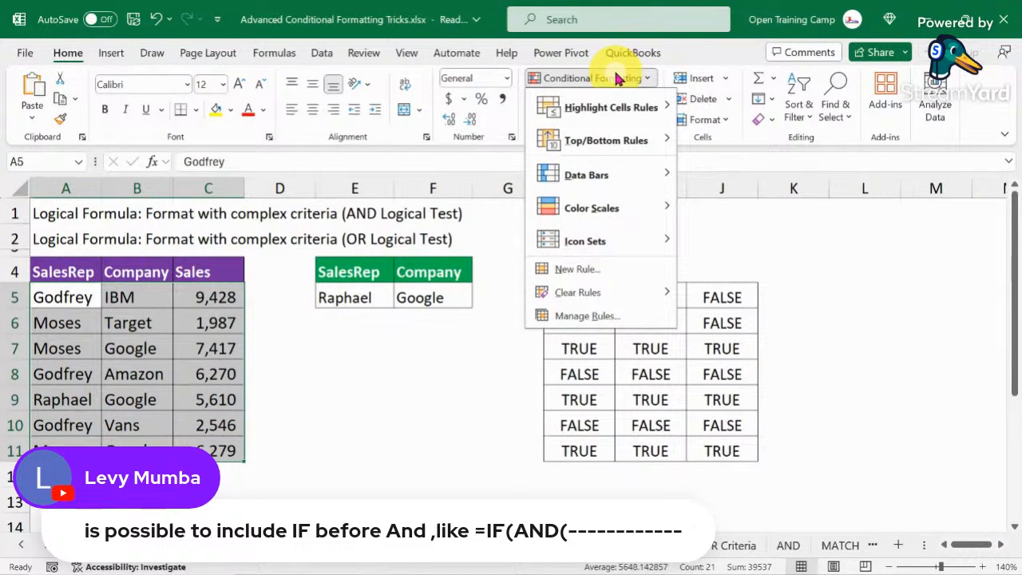
pyautogui.click(576, 274)
pyautogui.click(242, 164)
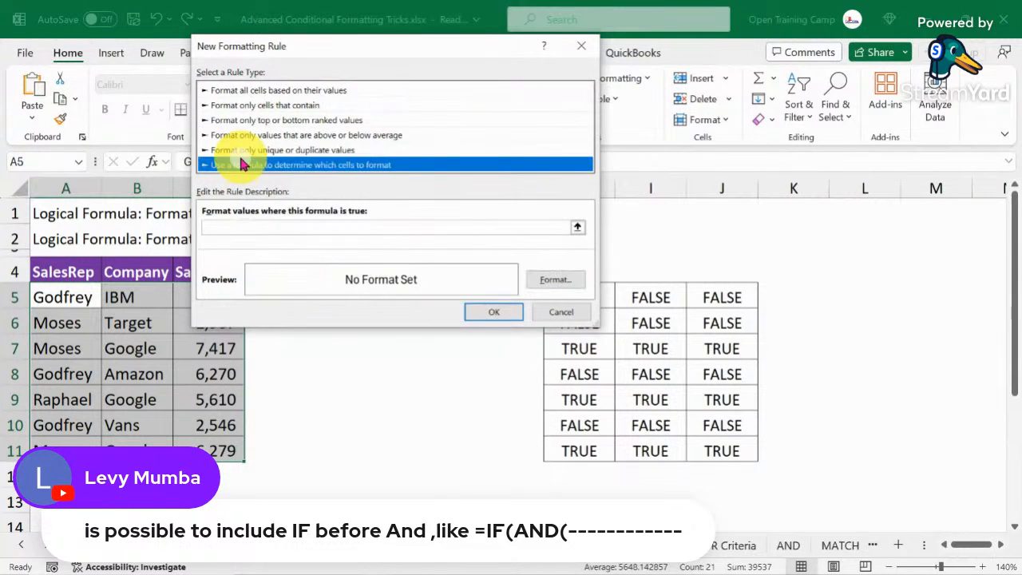
pyautogui.click(264, 228)
pyautogui.hotkey('ctrl', 'v')
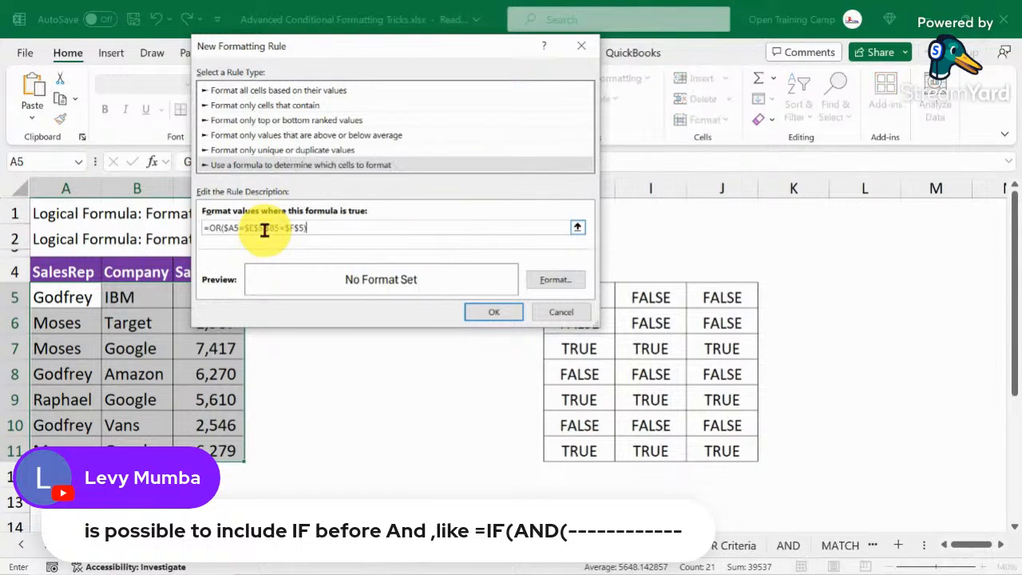
# Give the OR rule a green fill with bold white text and apply it to the sales table
pyautogui.click(556, 281)
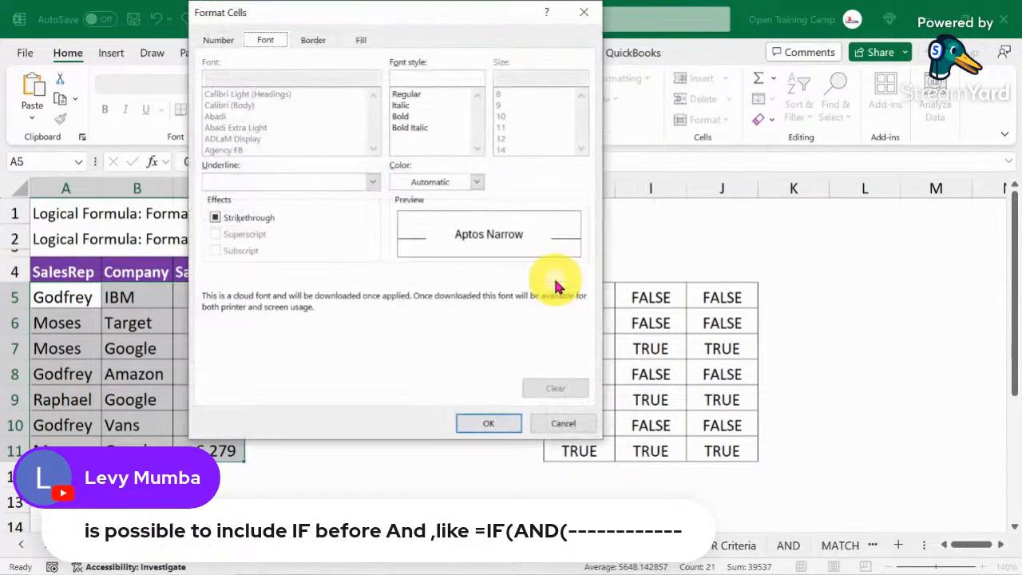
pyautogui.click(360, 40)
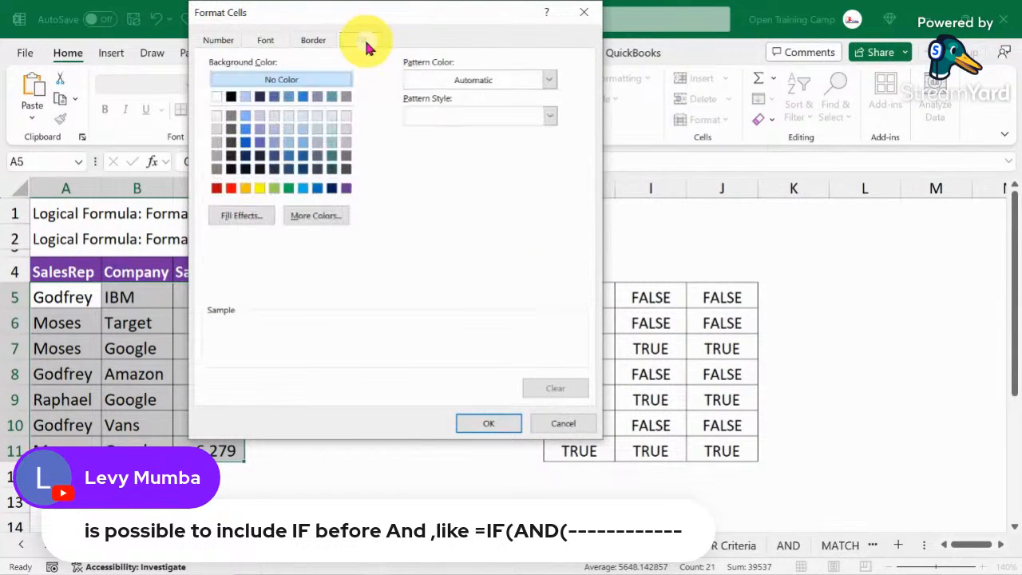
pyautogui.click(288, 187)
pyautogui.click(267, 40)
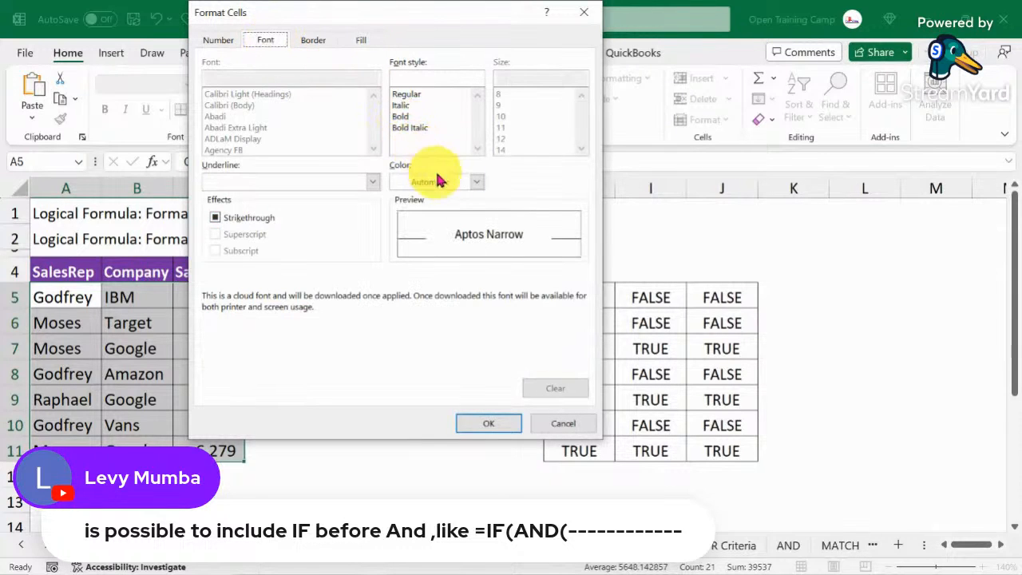
pyautogui.click(472, 182)
pyautogui.click(397, 249)
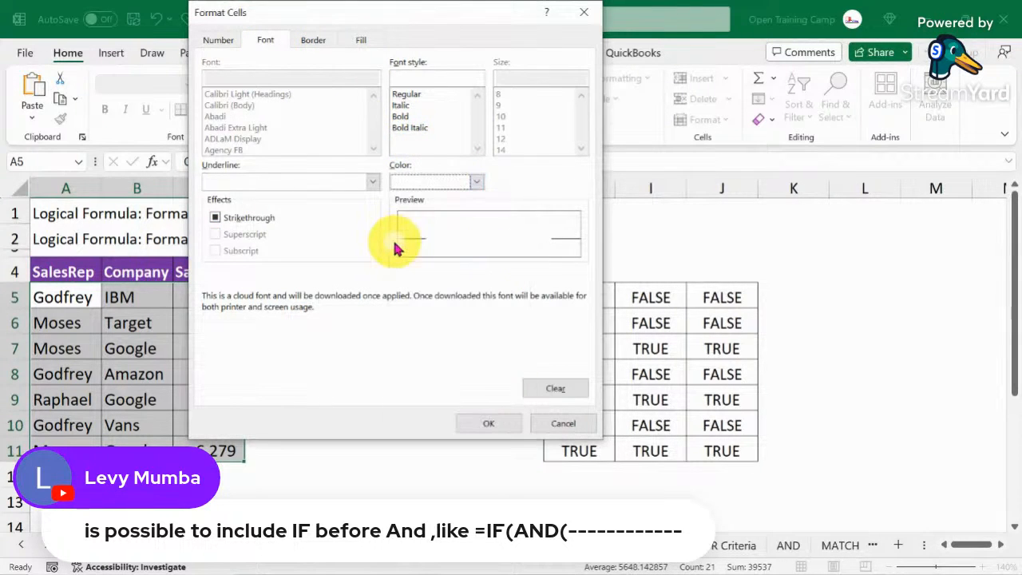
pyautogui.click(405, 117)
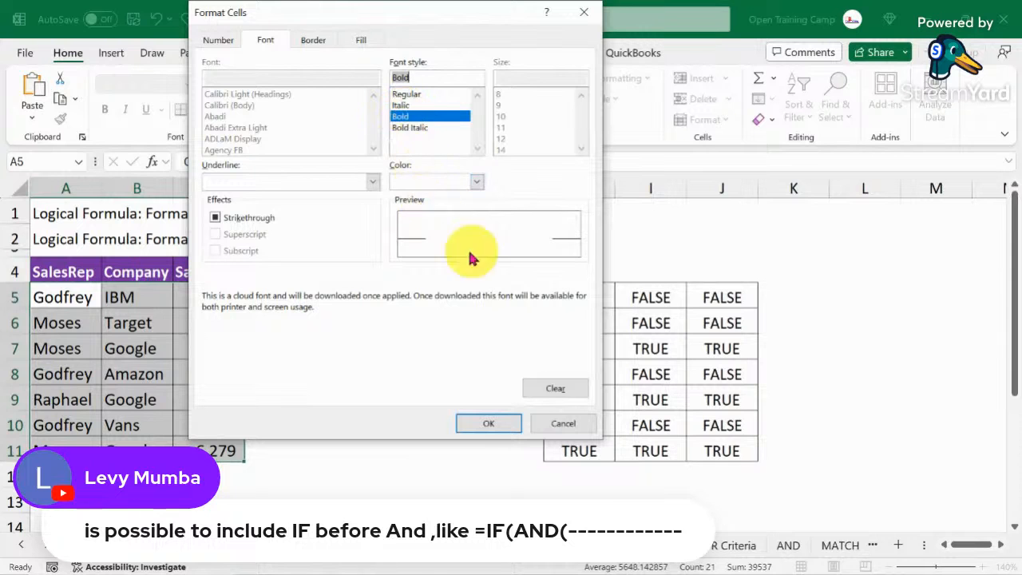
pyautogui.click(488, 424)
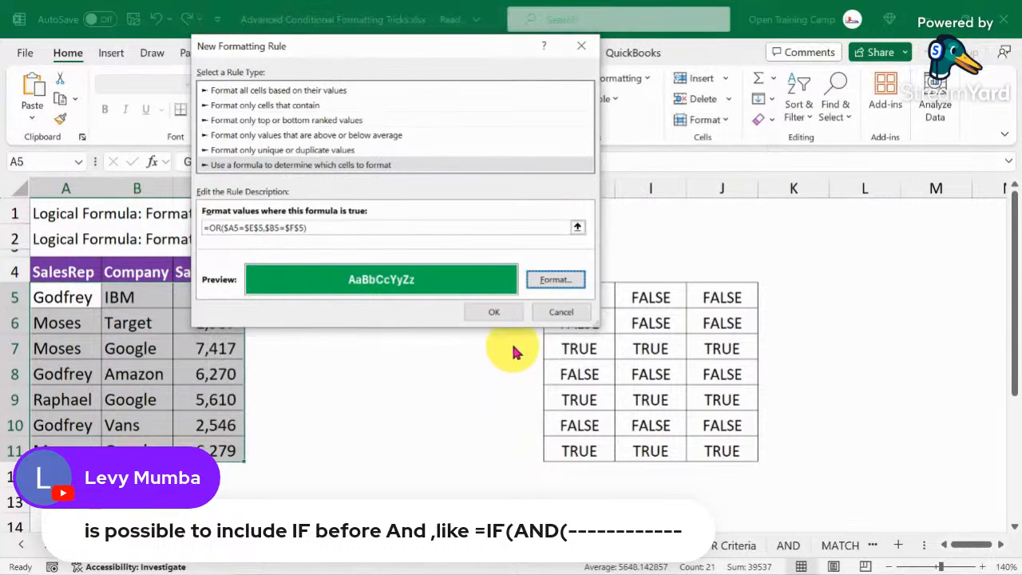
pyautogui.click(495, 310)
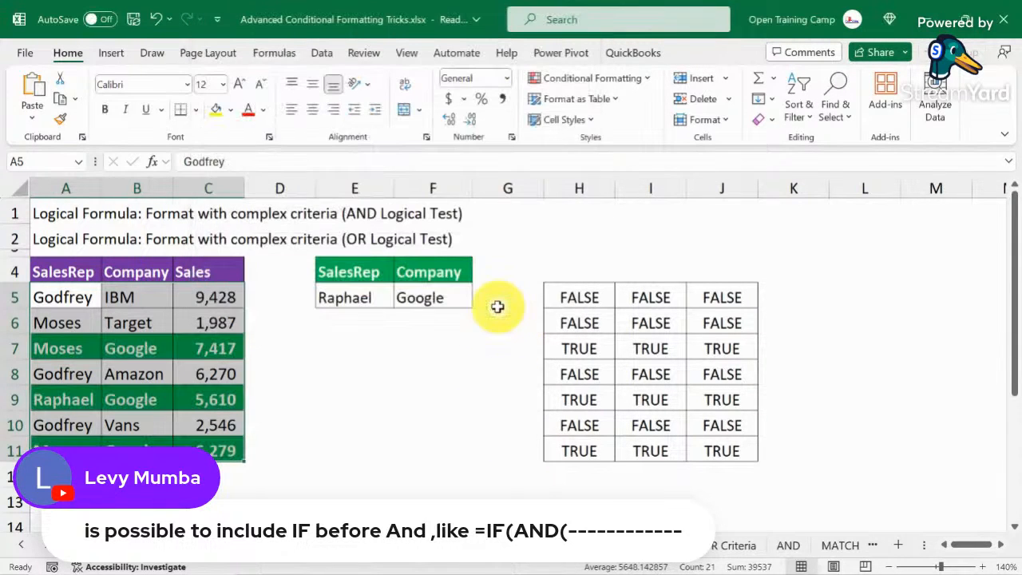
# Compare highlighted row 7 of the sales table with the SalesRep and Company criteria in E5 and F5
pyautogui.click(417, 414)
pyautogui.click(48, 349)
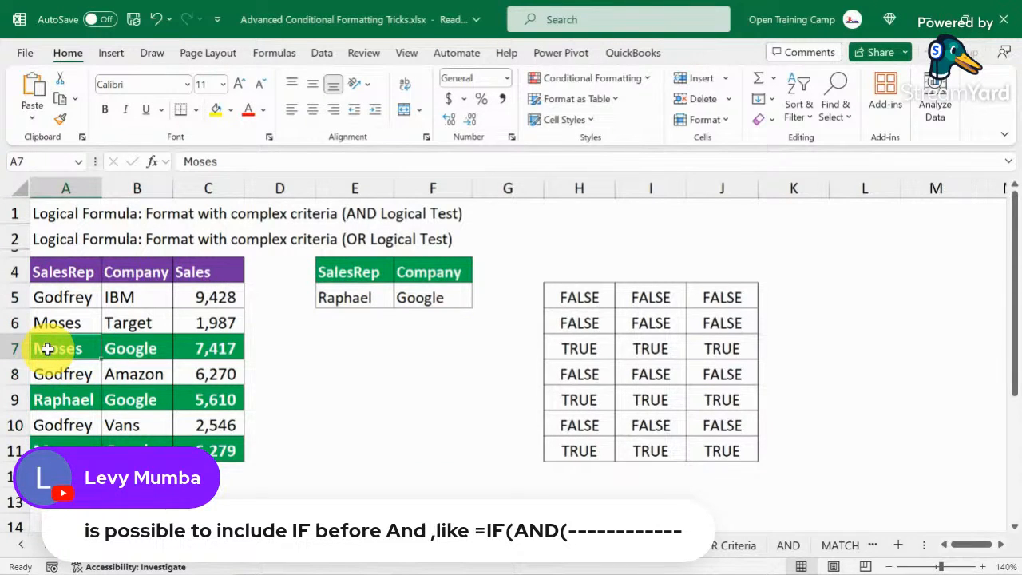
pyautogui.click(343, 297)
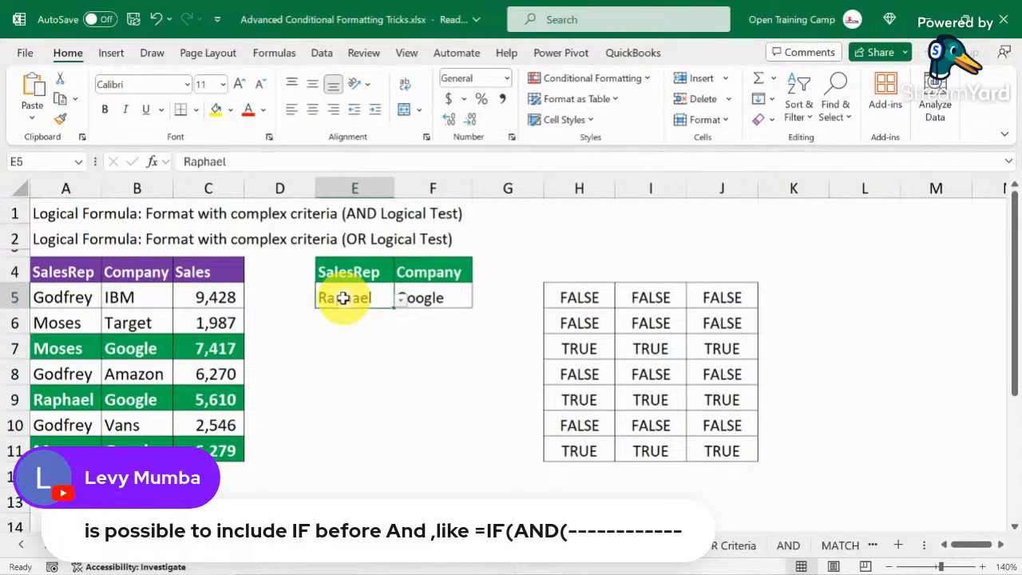
pyautogui.click(359, 340)
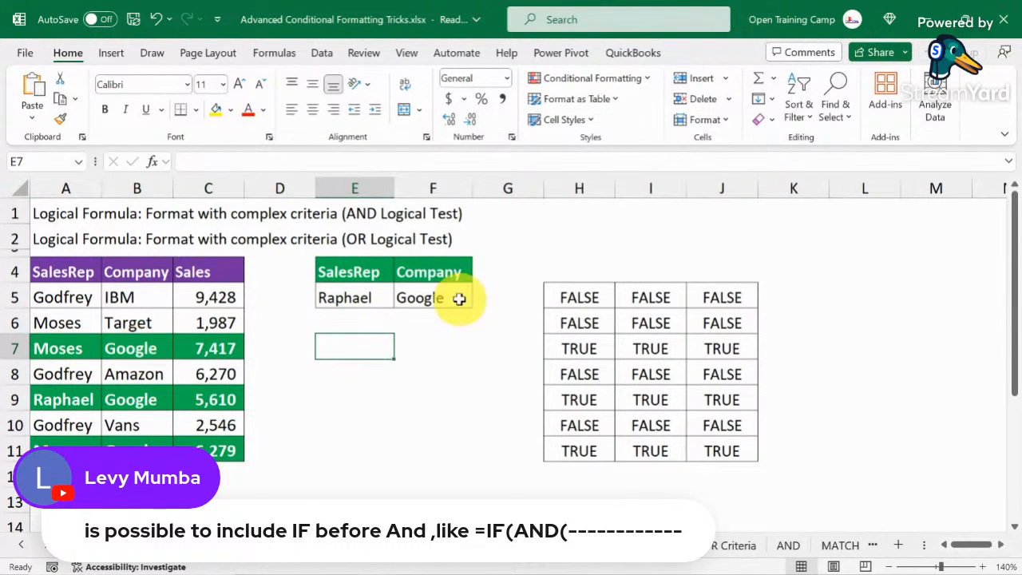
pyautogui.click(432, 297)
pyautogui.click(139, 344)
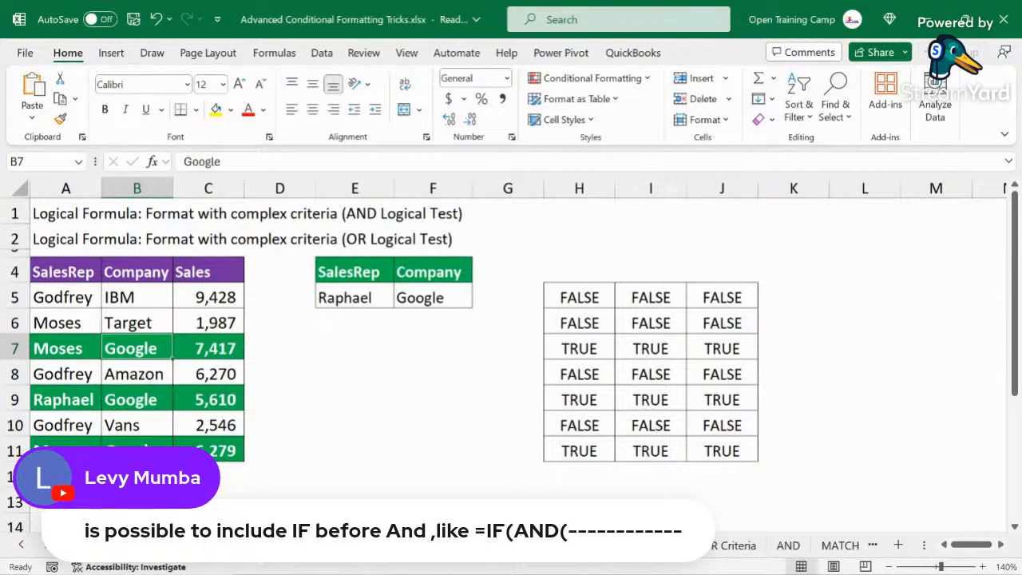
# Set the SalesRep criterion in E5 to the first sales rep in its list
pyautogui.click(375, 298)
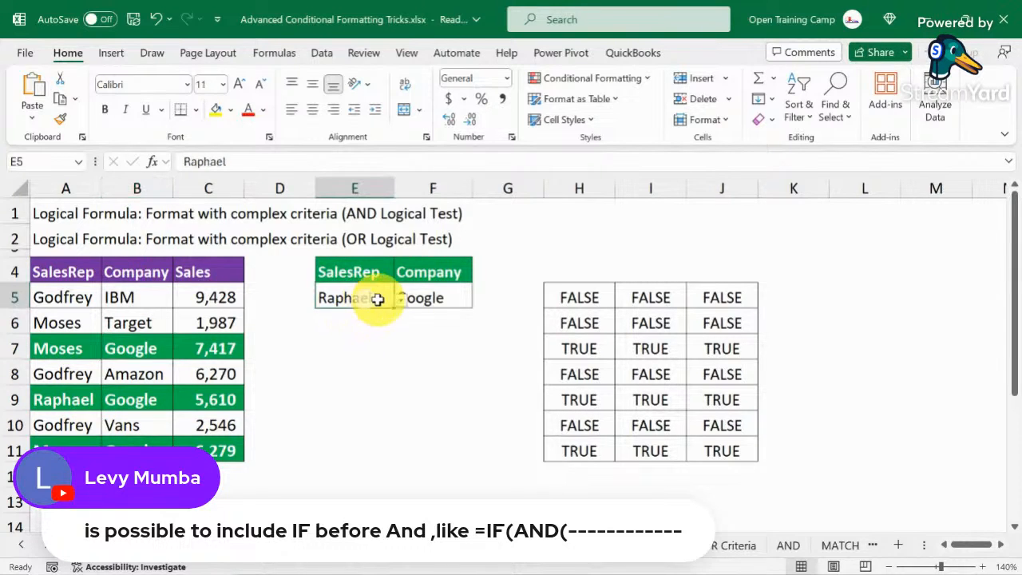
pyautogui.click(402, 303)
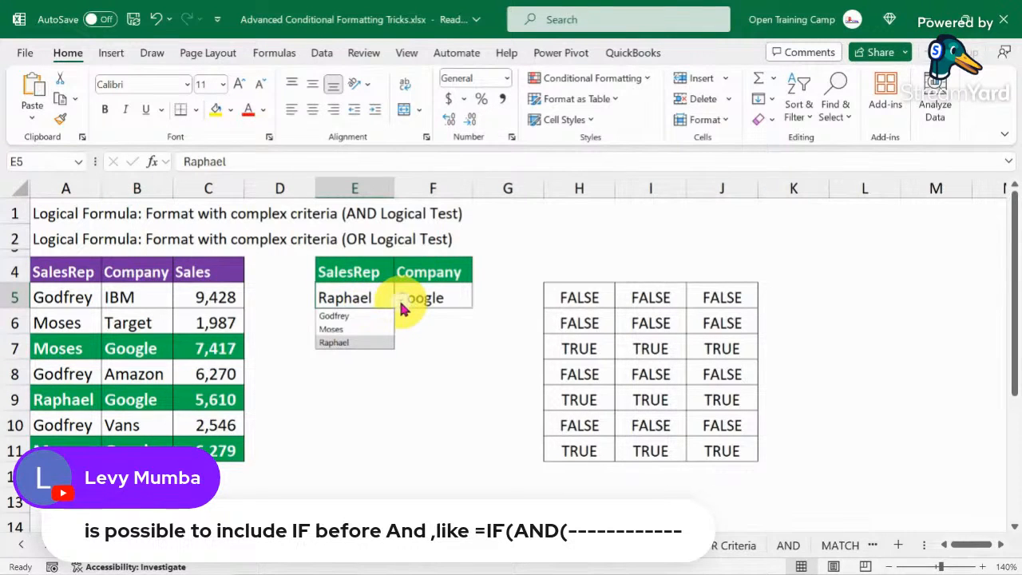
pyautogui.click(340, 315)
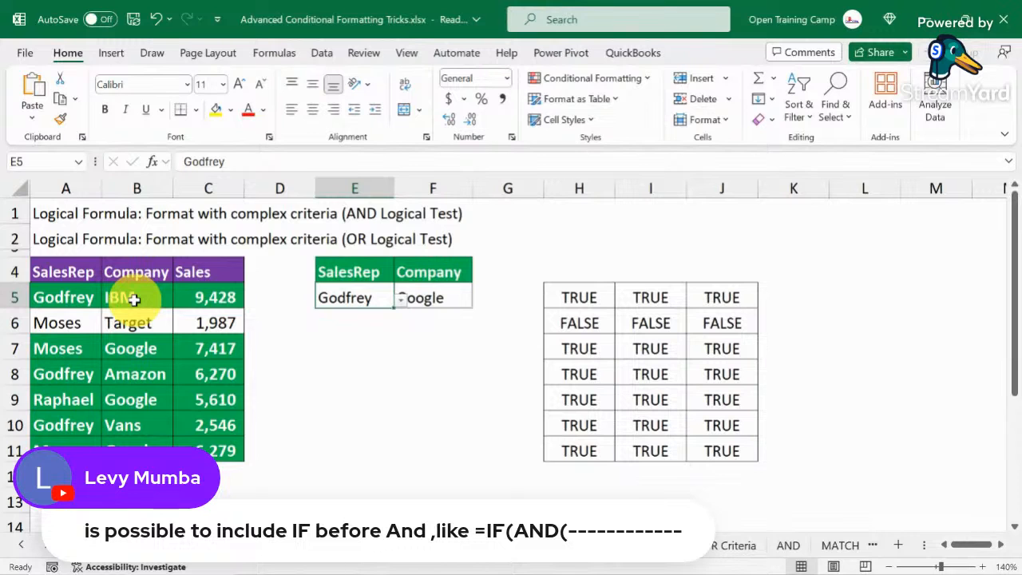
pyautogui.click(338, 370)
pyautogui.click(355, 298)
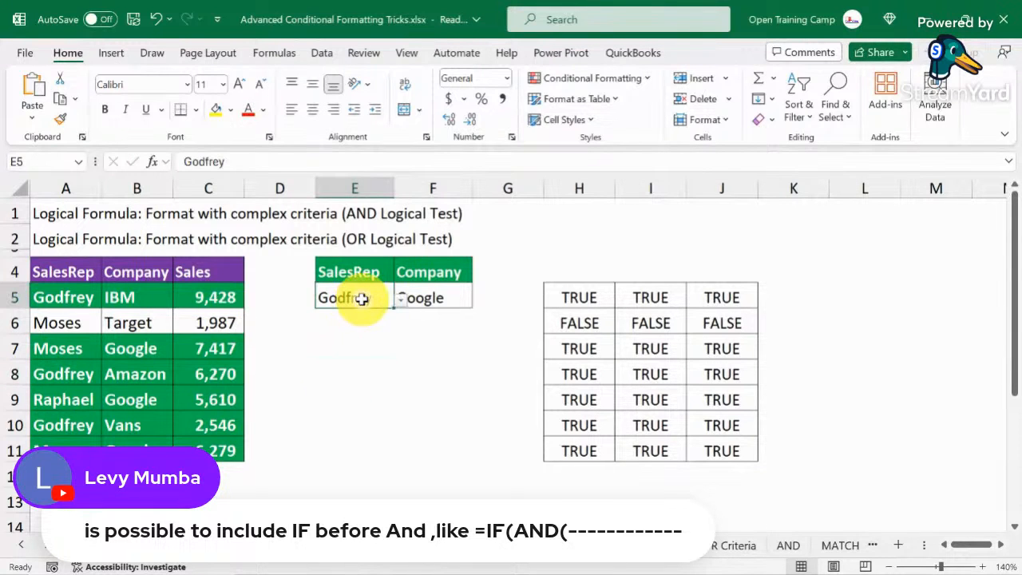
# Set the Company criterion in F5 to IBM and review both criteria cells
pyautogui.click(419, 296)
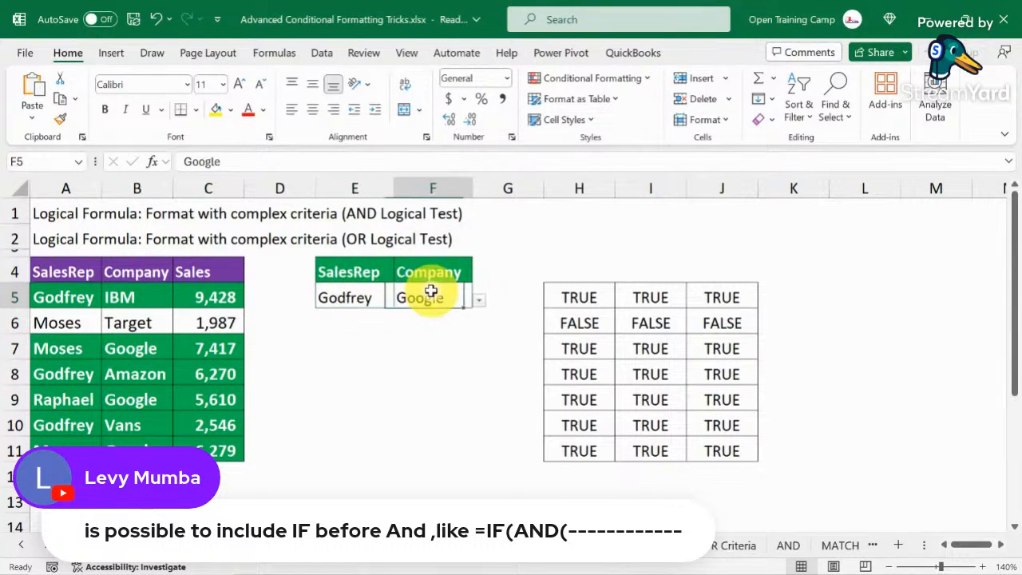
pyautogui.click(479, 299)
pyautogui.click(430, 317)
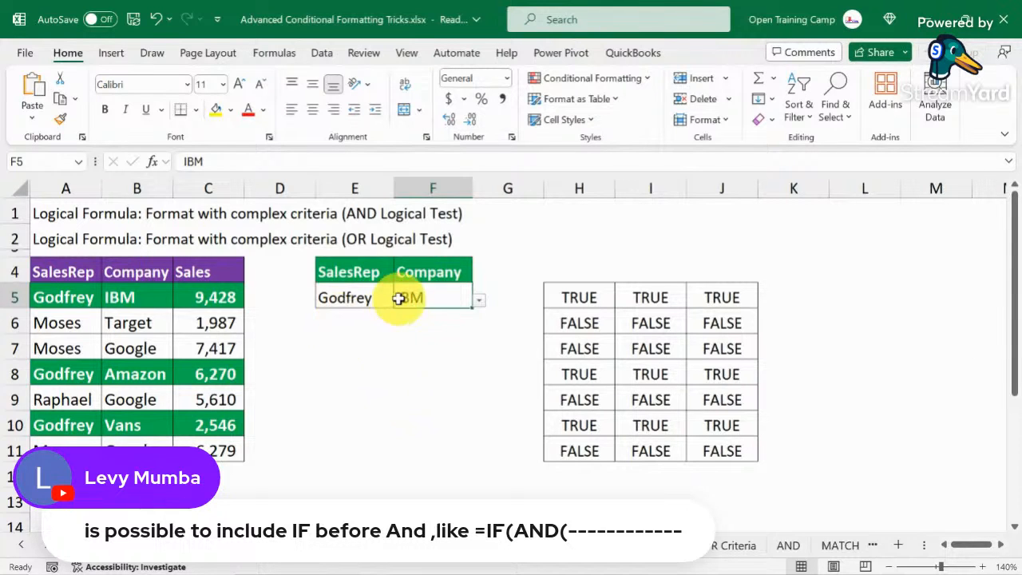
pyautogui.moveTo(342, 296); pyautogui.dragTo(449, 294)
pyautogui.click(402, 377)
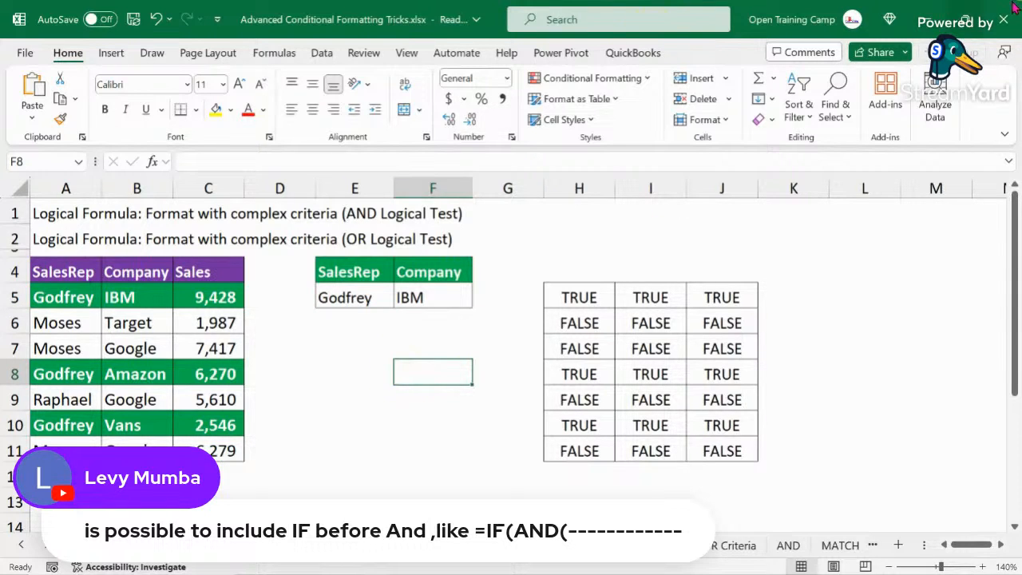
pyautogui.click(449, 324)
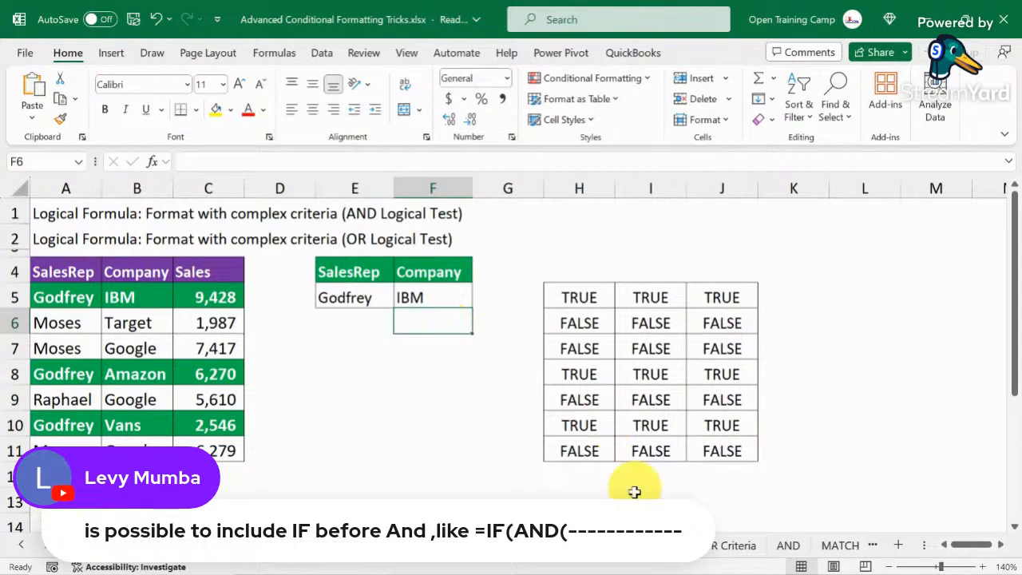
# Open the OR Criteria sheet and look through the Invoices, Date, Company, Product and Net Sales columns
pyautogui.click(725, 545)
pyautogui.click(615, 270)
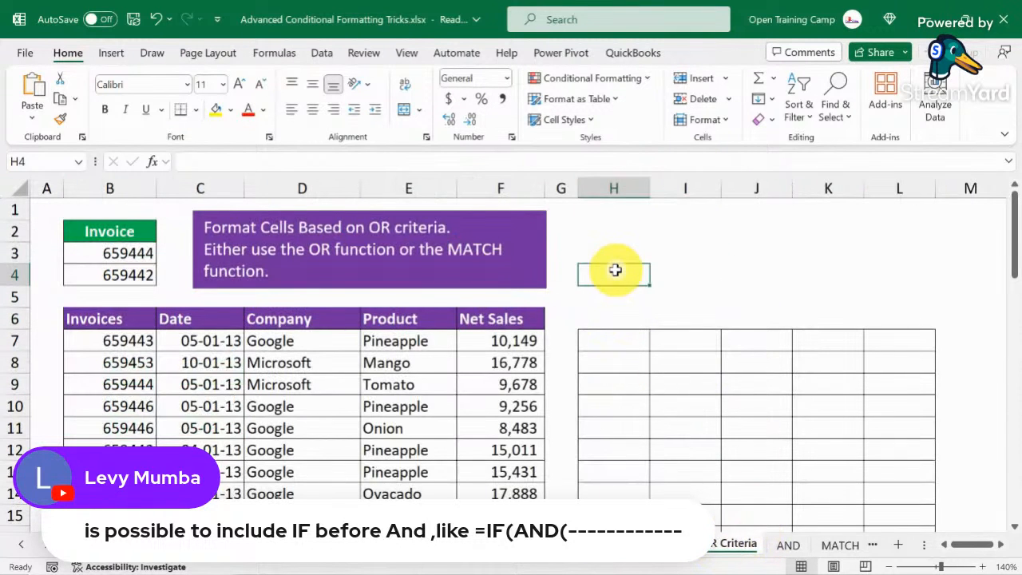
pyautogui.scroll(-2, 210, 362)
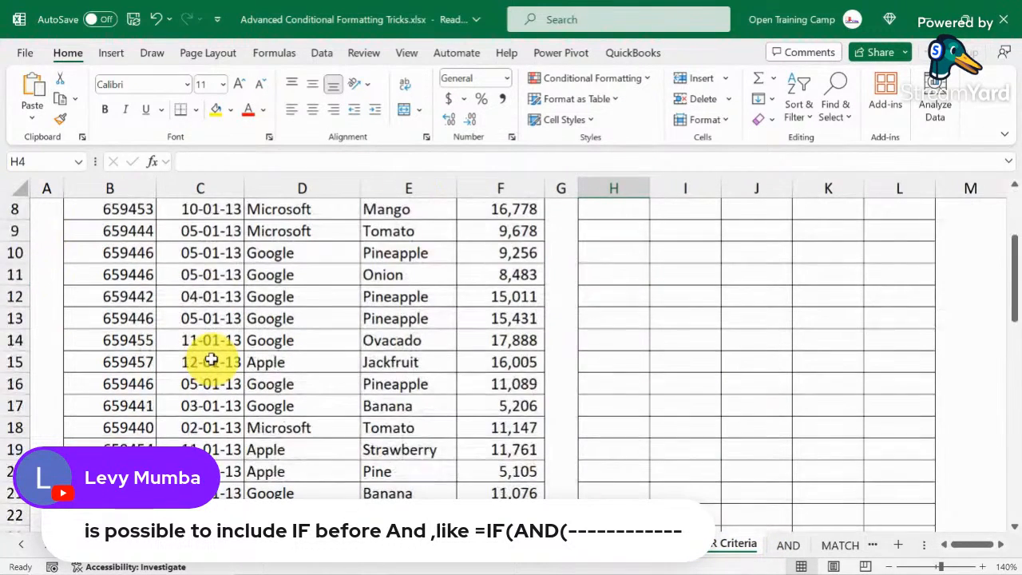
pyautogui.scroll(2, 210, 361)
pyautogui.moveTo(102, 319); pyautogui.dragTo(473, 419)
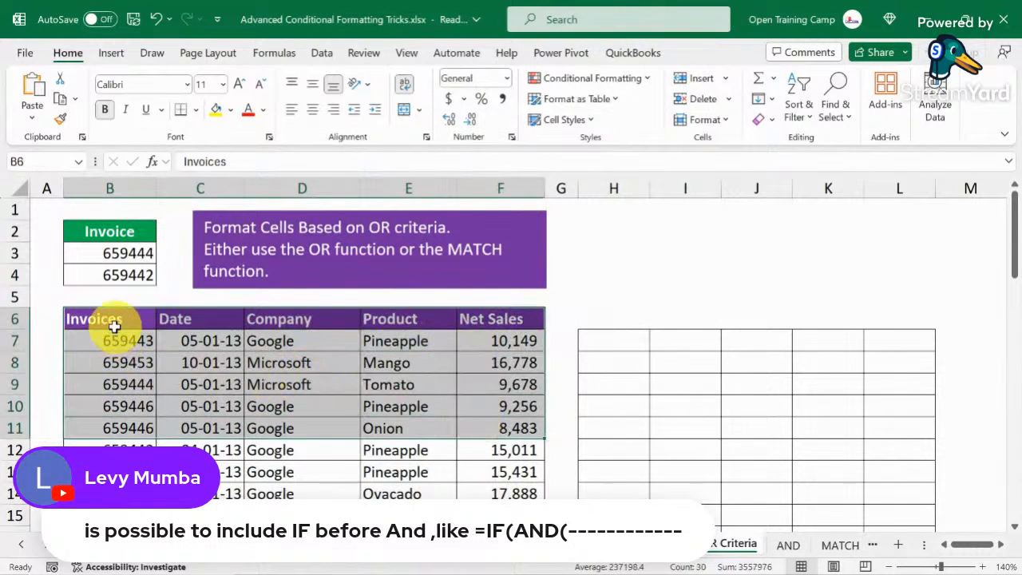
pyautogui.moveTo(116, 320); pyautogui.dragTo(128, 431)
pyautogui.moveTo(210, 321); pyautogui.dragTo(217, 426)
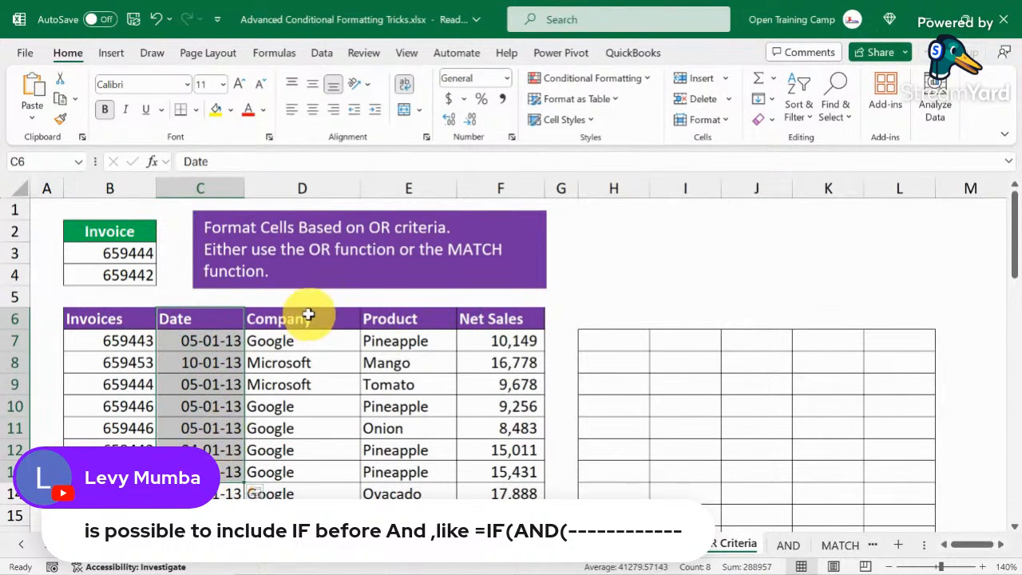
pyautogui.moveTo(304, 320); pyautogui.dragTo(308, 445)
pyautogui.moveTo(407, 323); pyautogui.dragTo(409, 444)
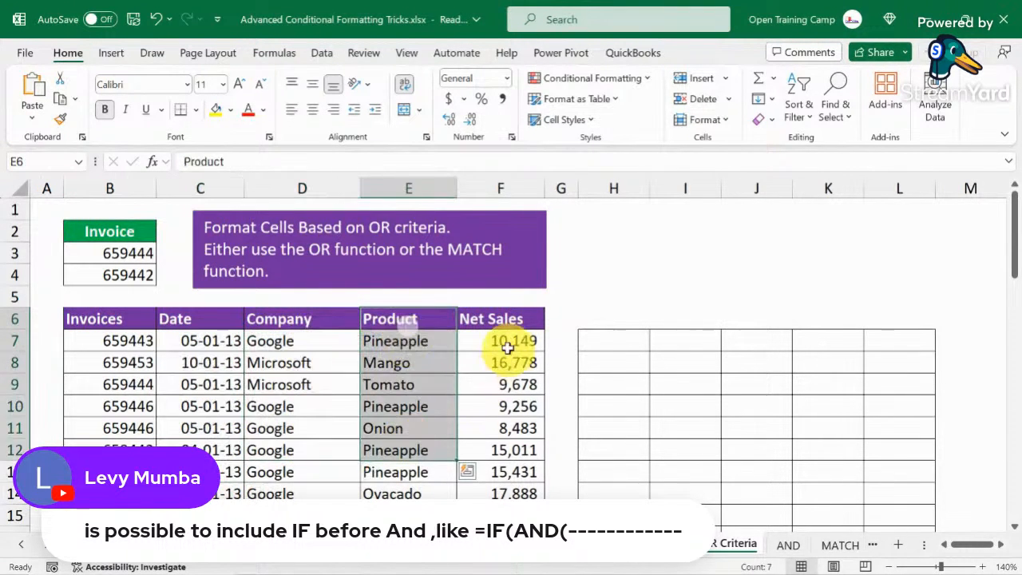
pyautogui.moveTo(509, 335); pyautogui.dragTo(506, 431)
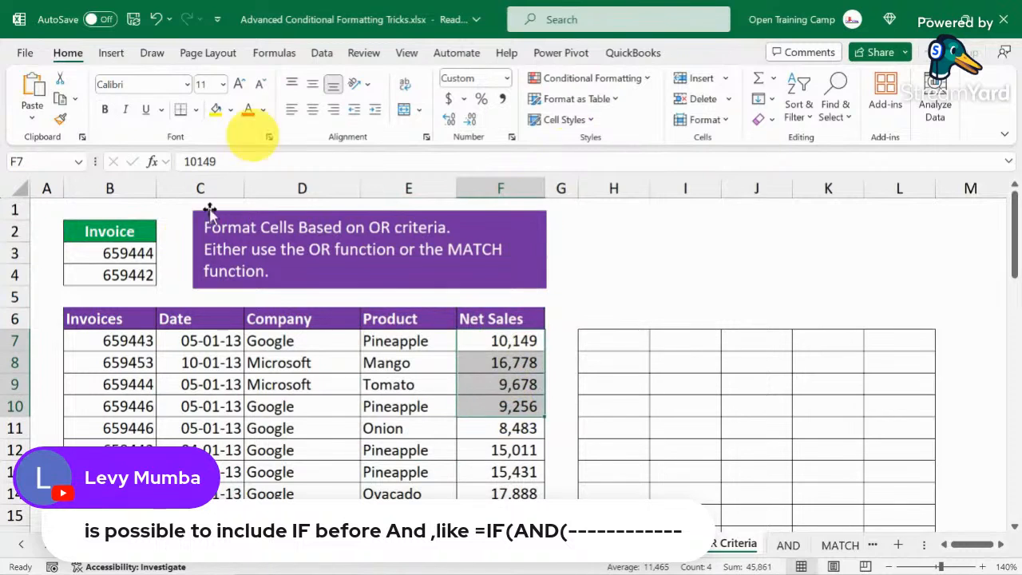
# Examine the two invoice criteria in B3:B4 that the invoice table's rows must match
pyautogui.click(113, 252)
pyautogui.moveTo(113, 252); pyautogui.dragTo(111, 273)
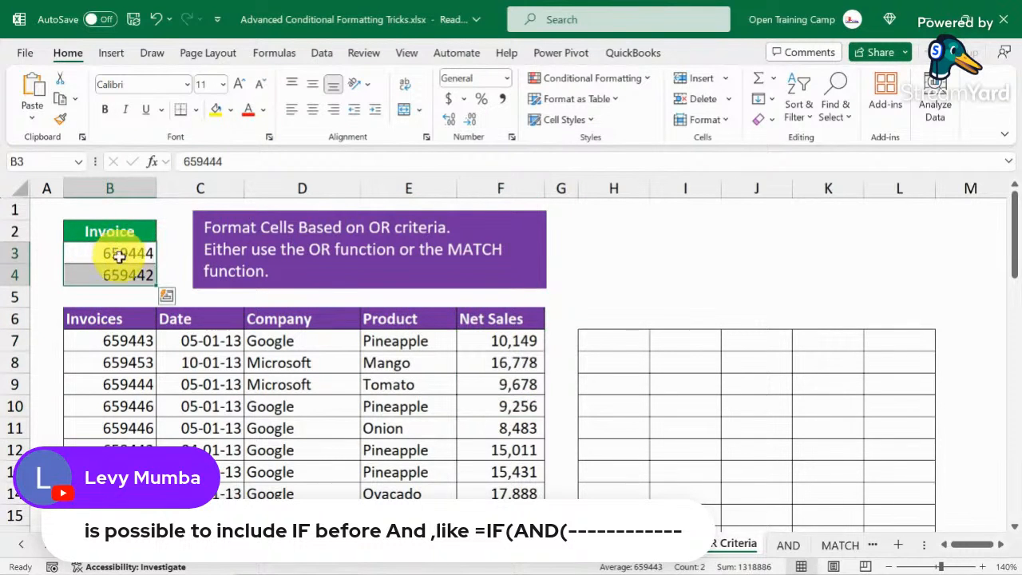
pyautogui.moveTo(118, 234); pyautogui.dragTo(119, 273)
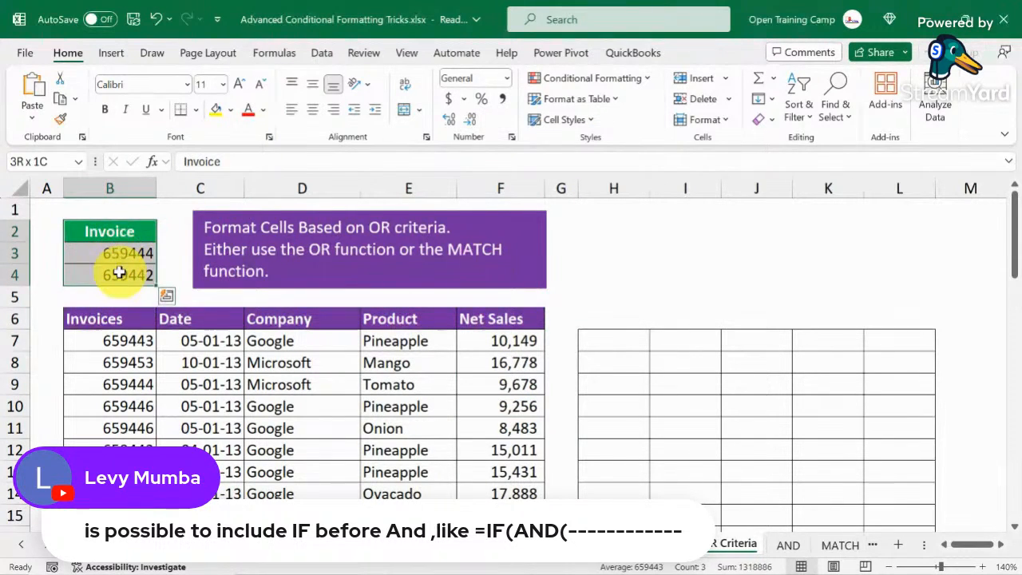
pyautogui.click(103, 274)
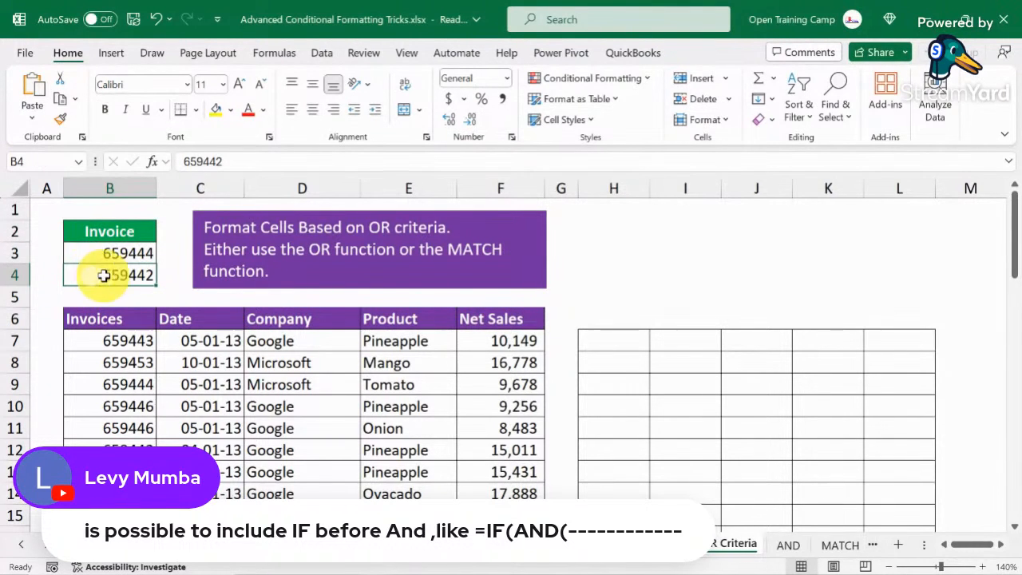
pyautogui.click(94, 254)
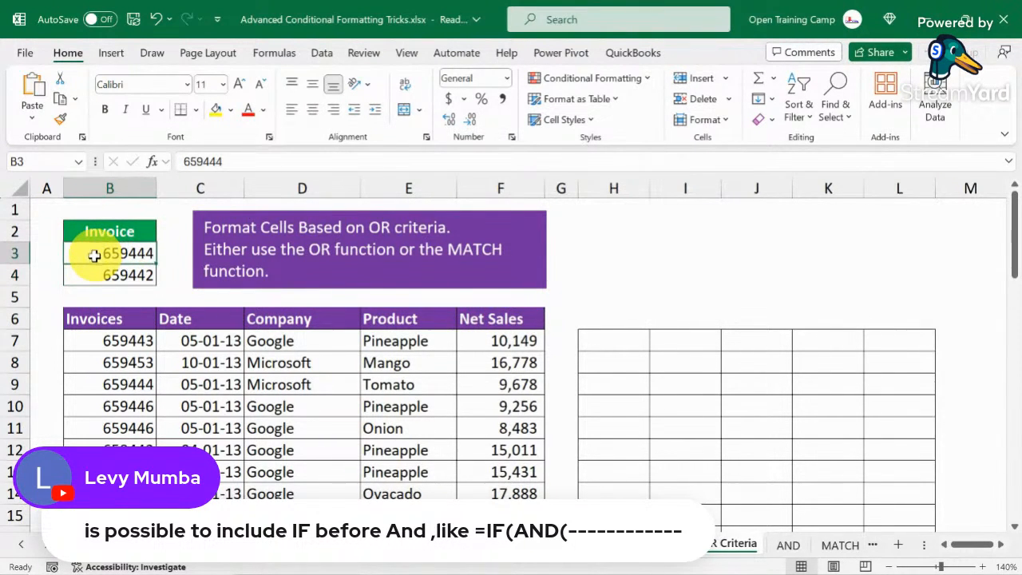
pyautogui.click(95, 273)
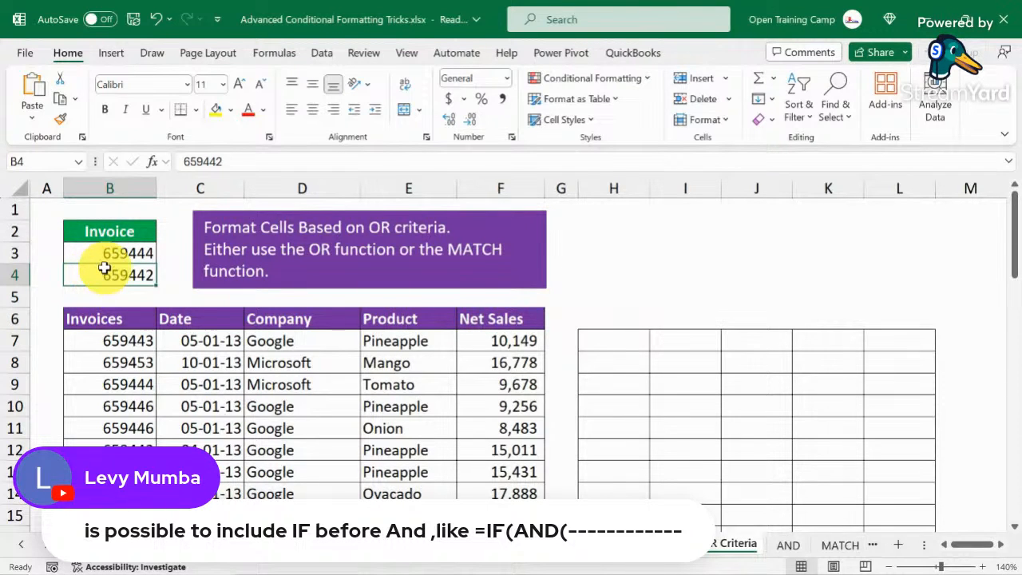
pyautogui.click(660, 274)
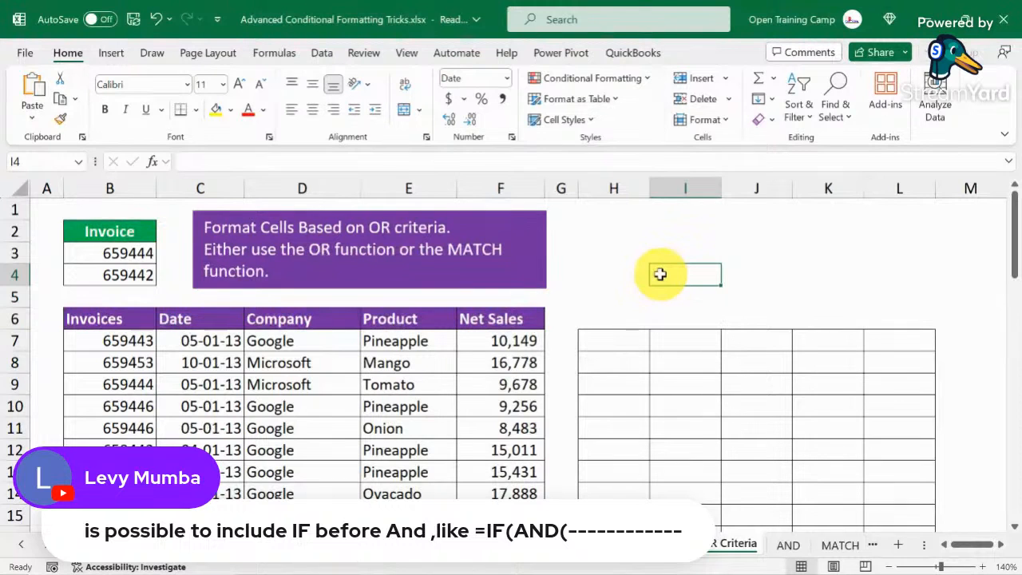
pyautogui.moveTo(112, 253); pyautogui.dragTo(110, 277)
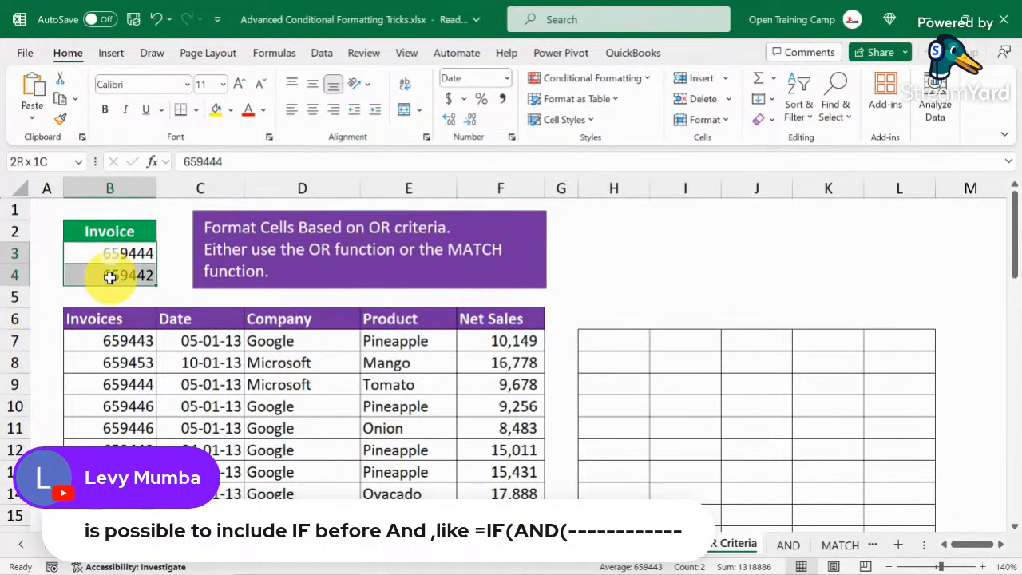
# Begin an OR formula in H7 with the first condition $B7=$B$3, comparing the invoice with the first criterion
pyautogui.click(612, 345)
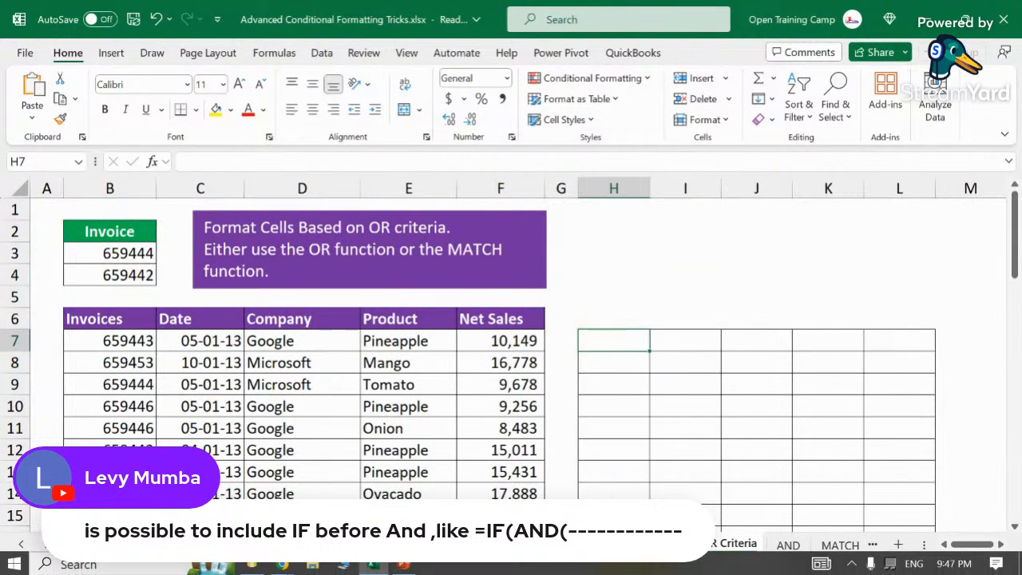
pyautogui.write('=')
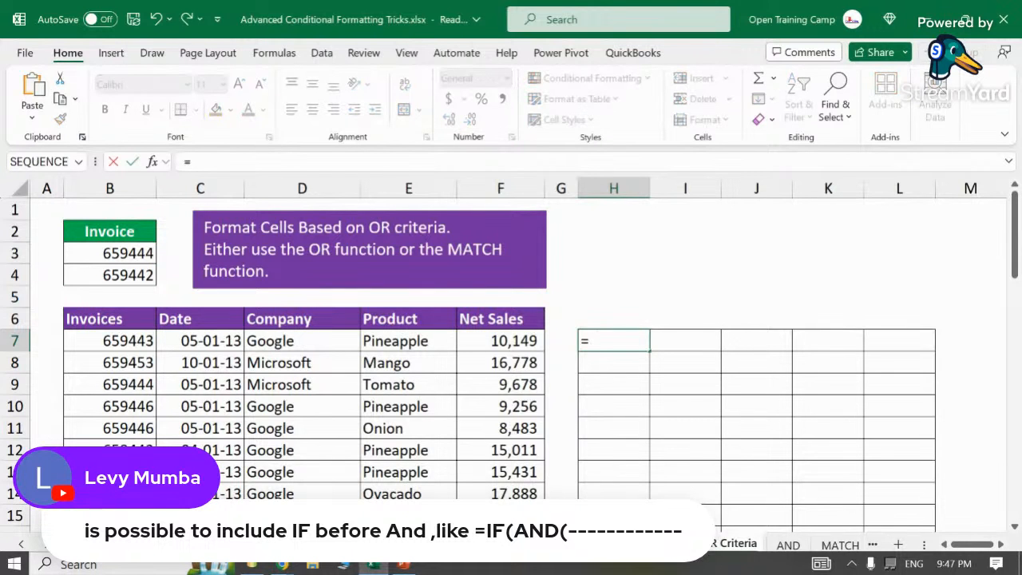
pyautogui.write('or')
pyautogui.press('Tab')
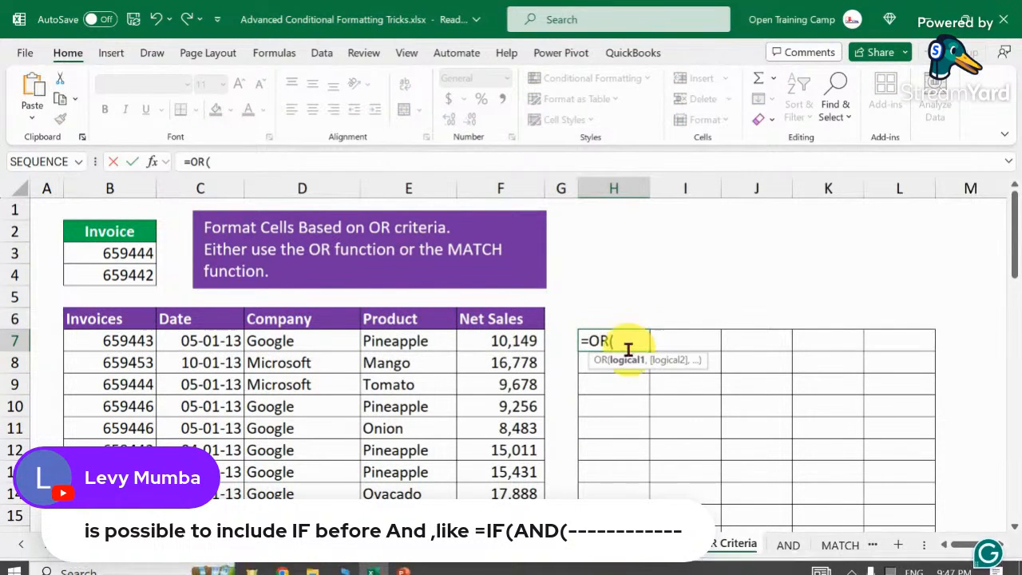
pyautogui.click(124, 343)
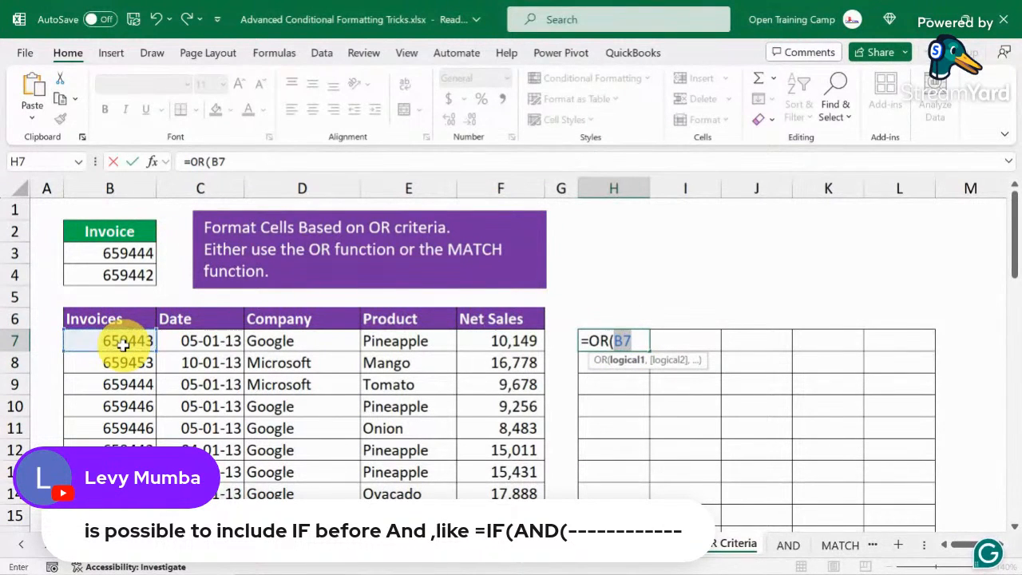
pyautogui.click(106, 253)
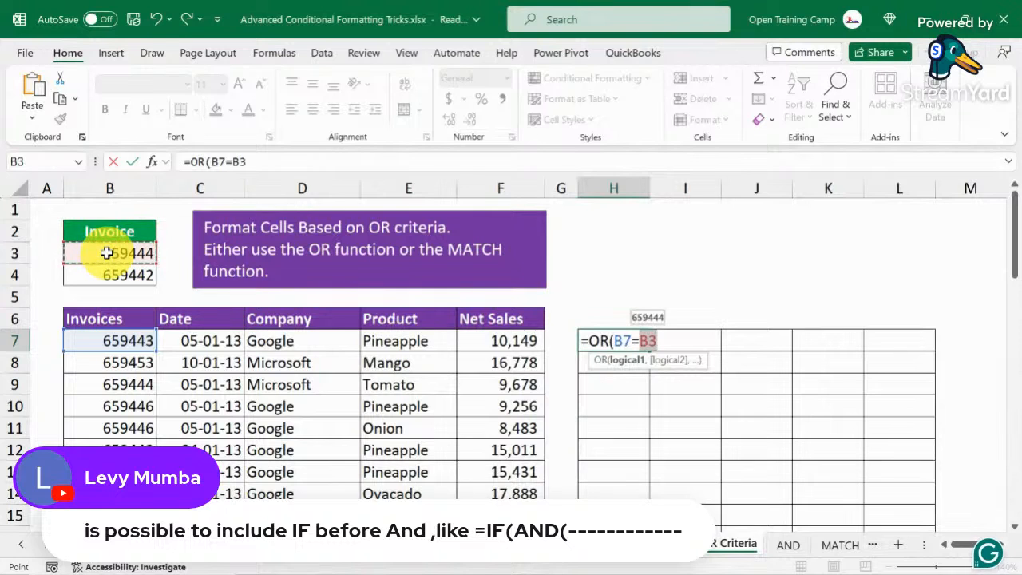
pyautogui.press('F4')
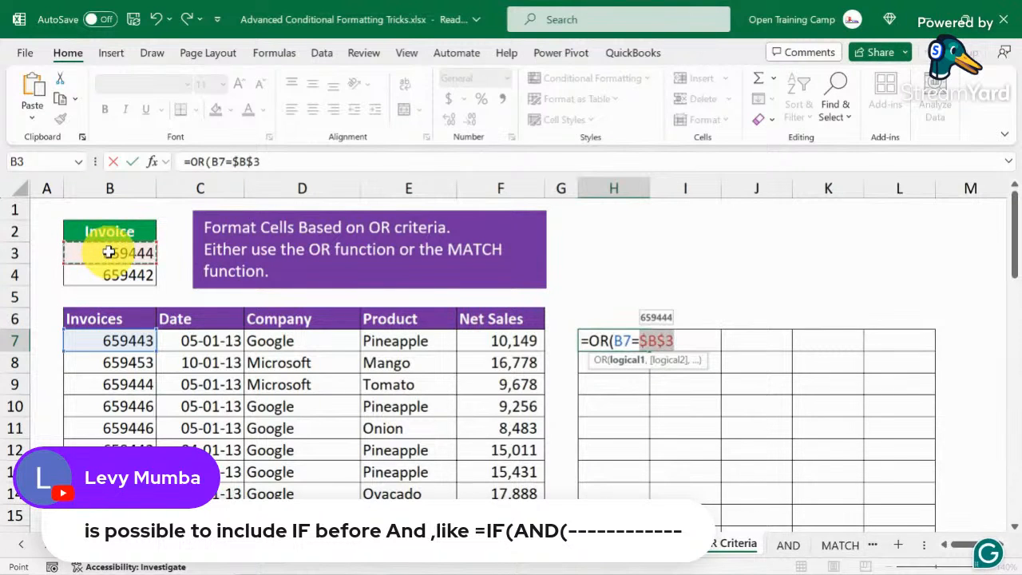
pyautogui.click(614, 342)
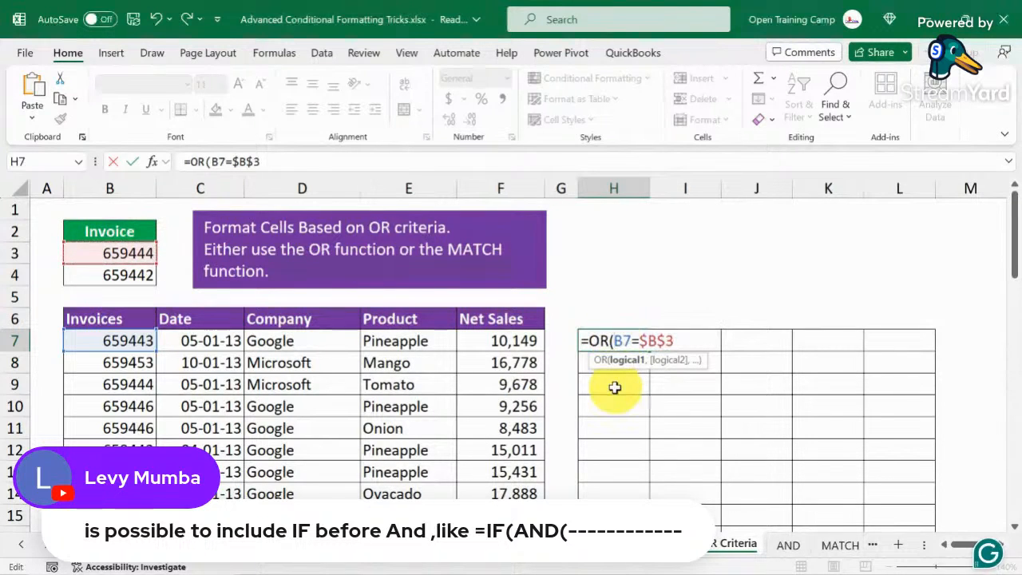
pyautogui.write('$3')
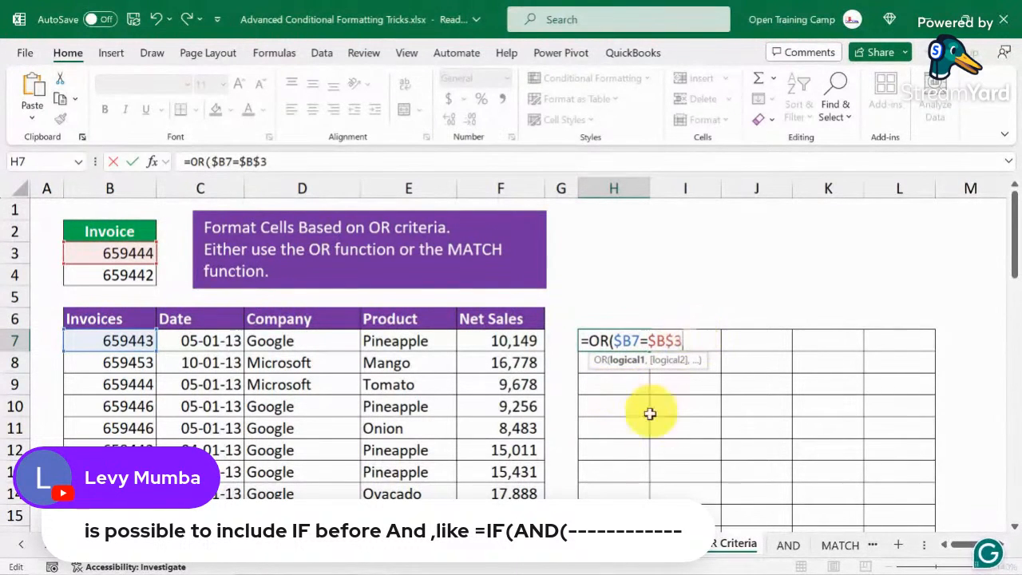
# Add the second condition $B7=$B$4 to the OR formula in H7 and enter it
pyautogui.write(',')
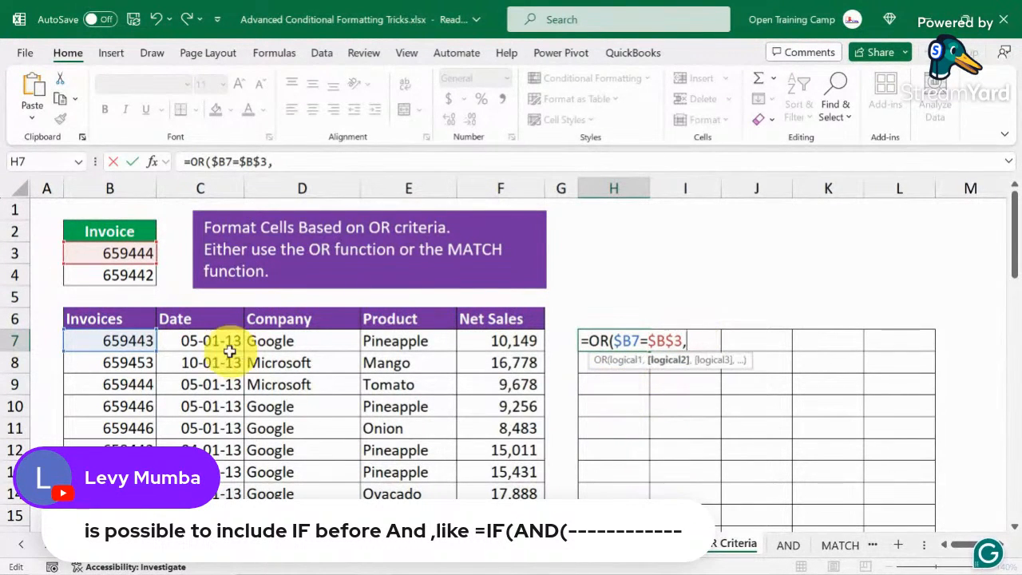
pyautogui.click(115, 341)
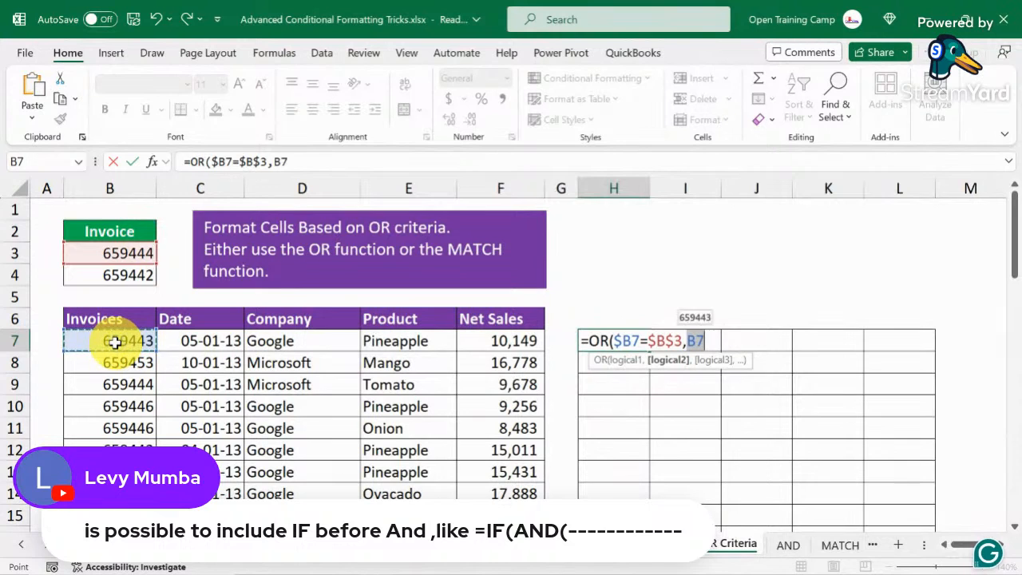
pyautogui.write('=')
pyautogui.click(105, 275)
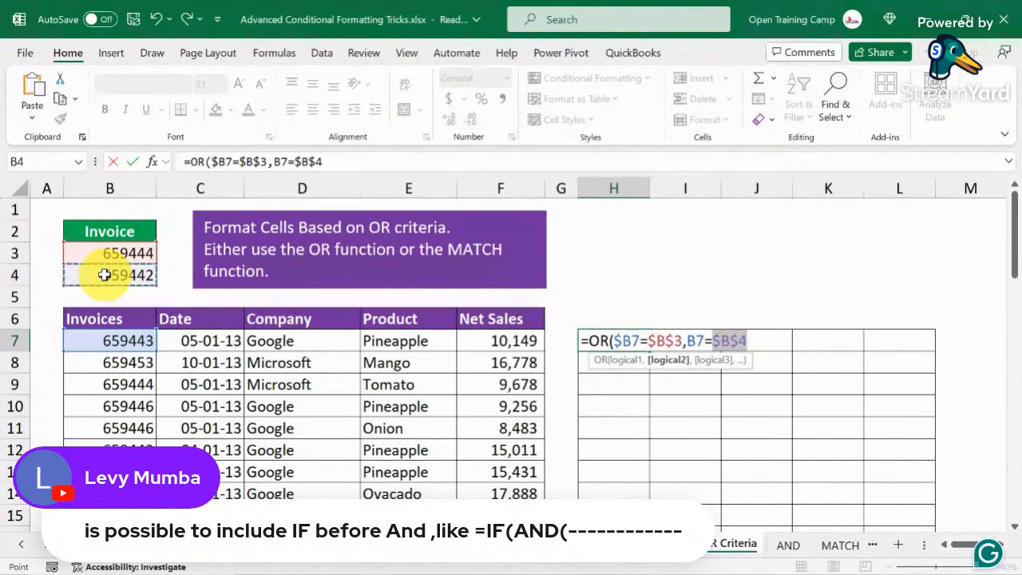
pyautogui.click(687, 340)
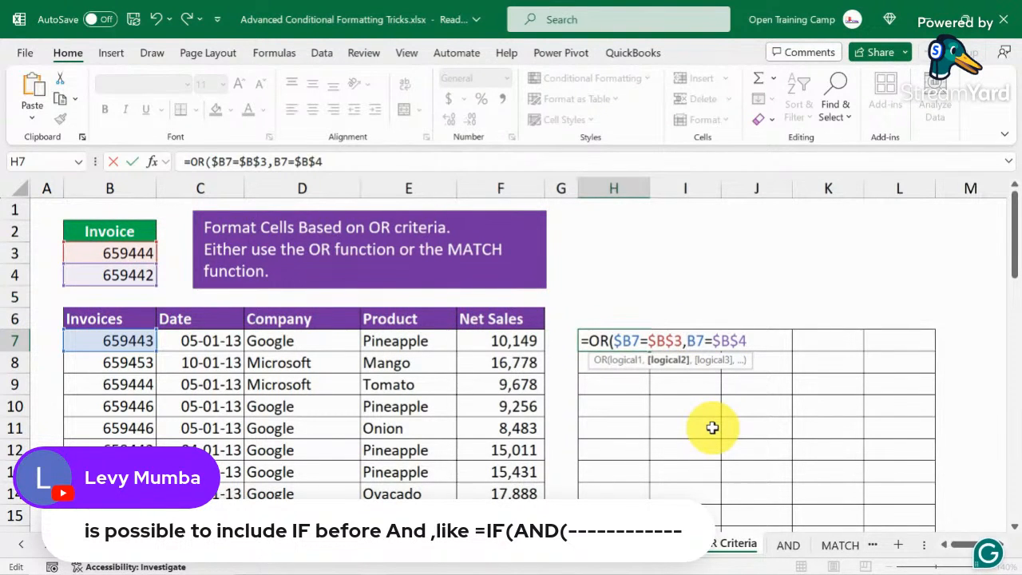
pyautogui.write('$')
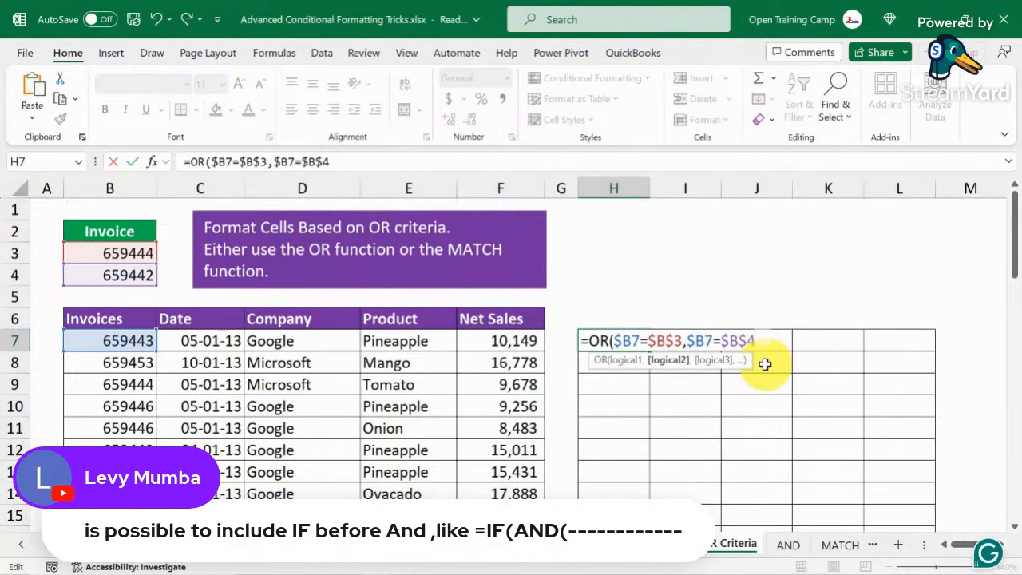
pyautogui.write(')')
pyautogui.press('Return')
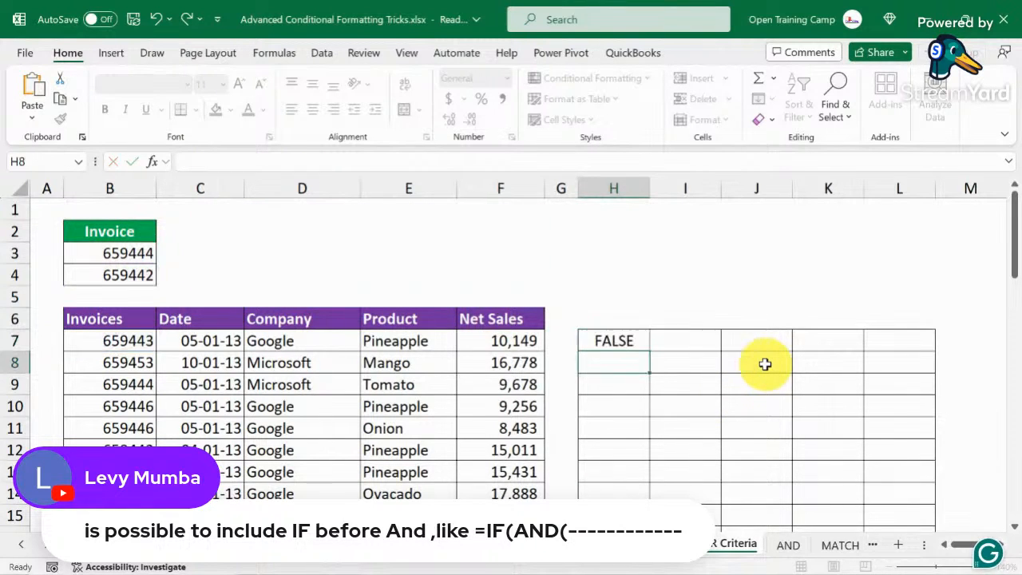
# Fill the OR formula from H7 across to column L and down to row 53
pyautogui.click(609, 342)
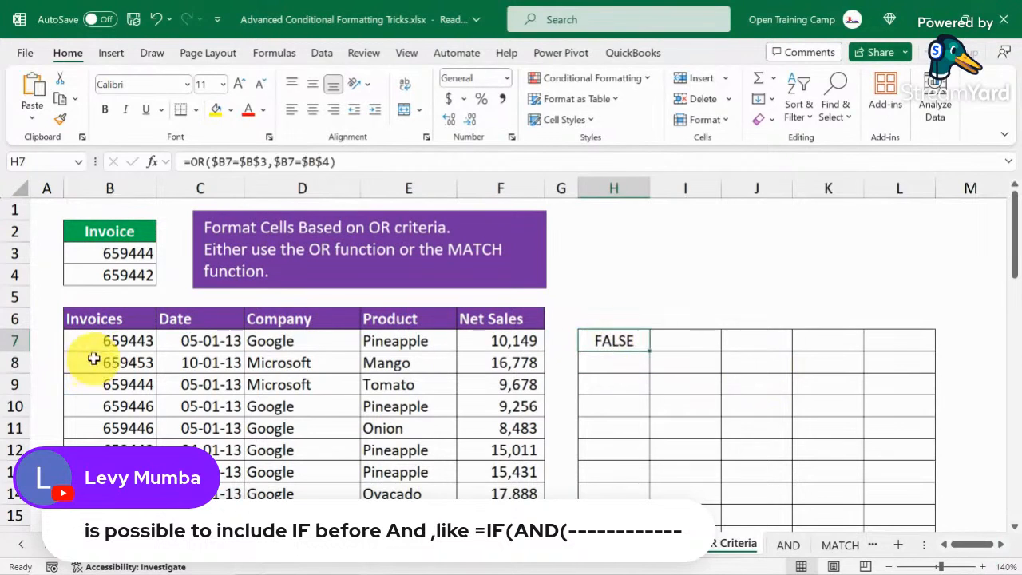
pyautogui.click(114, 341)
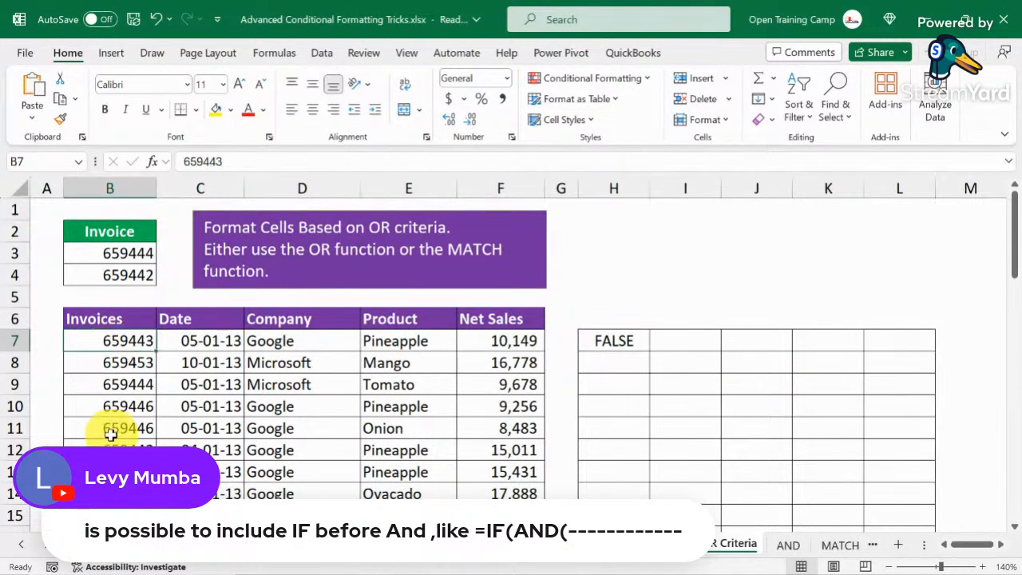
pyautogui.click(93, 251)
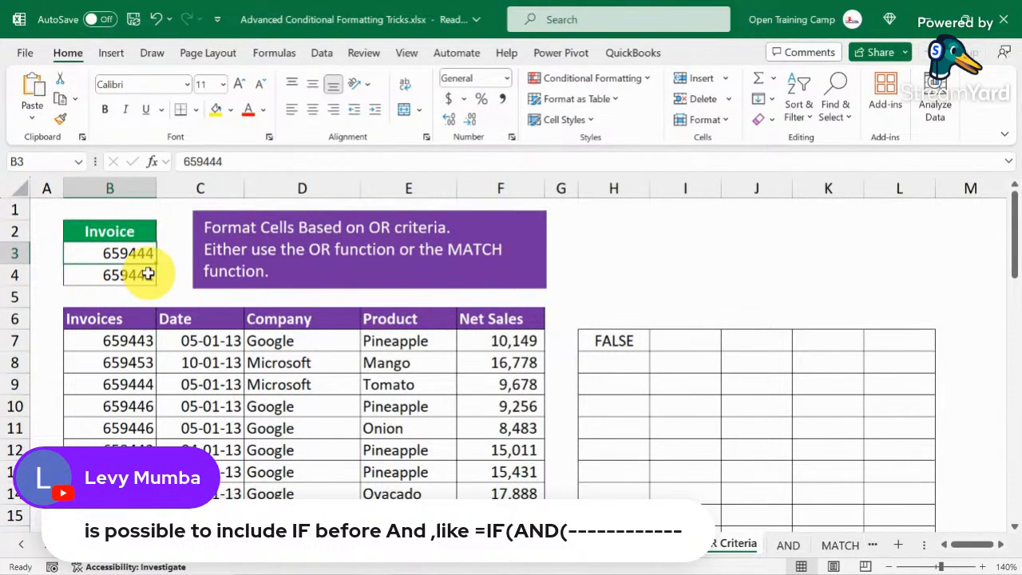
pyautogui.moveTo(130, 258); pyautogui.dragTo(127, 276)
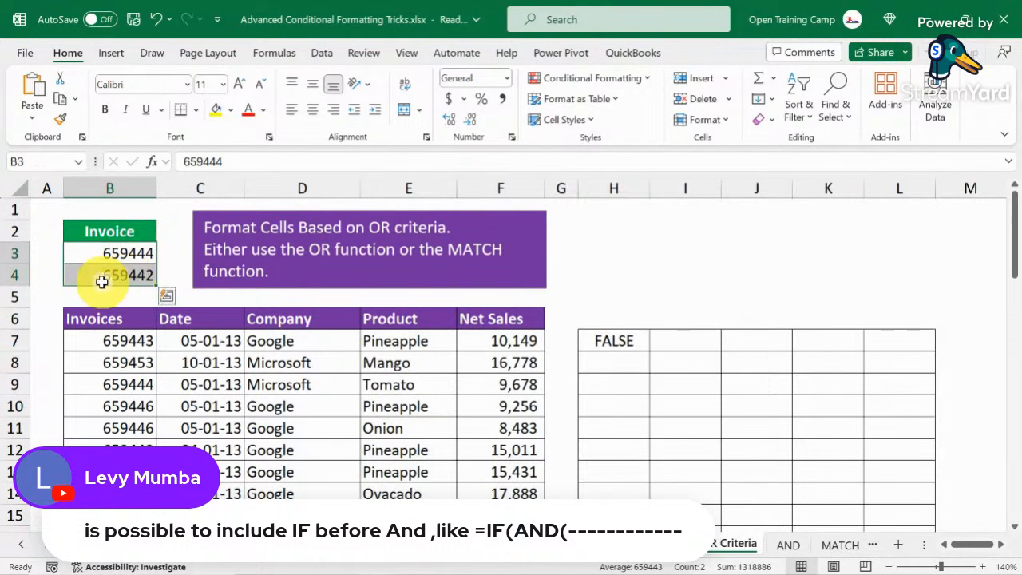
pyautogui.click(103, 276)
pyautogui.click(622, 343)
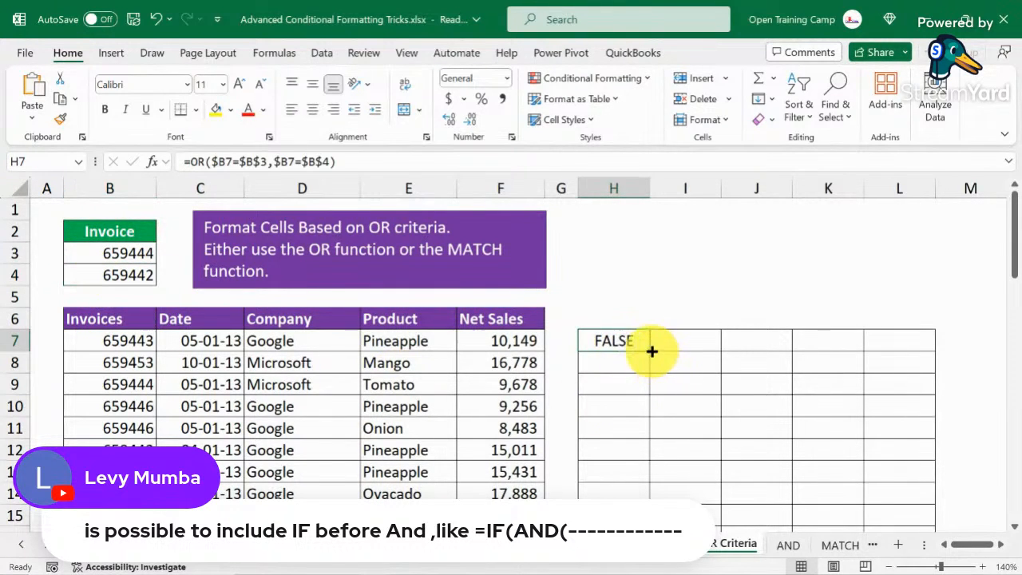
pyautogui.moveTo(650, 351); pyautogui.dragTo(933, 339)
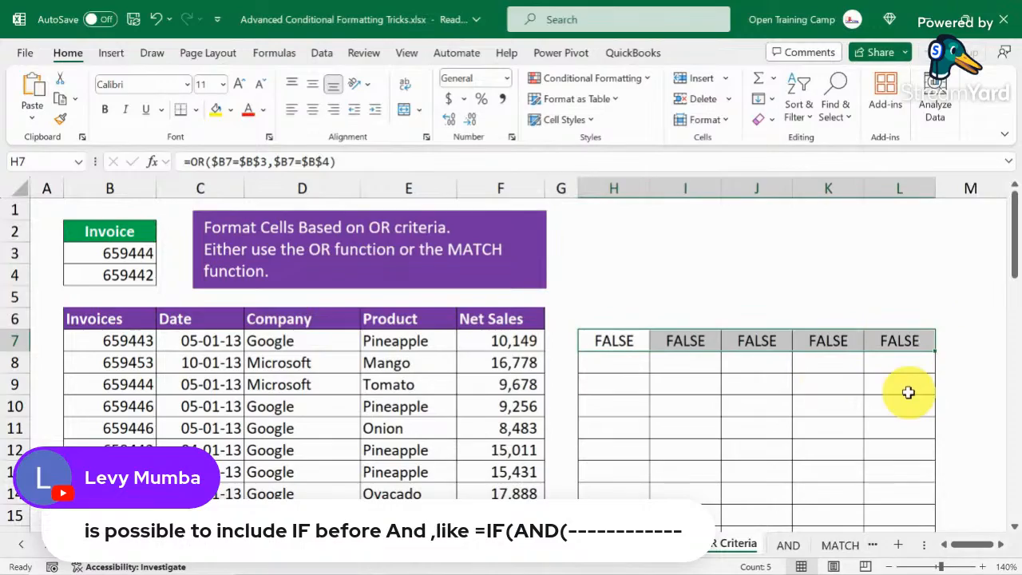
pyautogui.scroll(-1, 908, 392)
pyautogui.moveTo(933, 274); pyautogui.dragTo(851, 427)
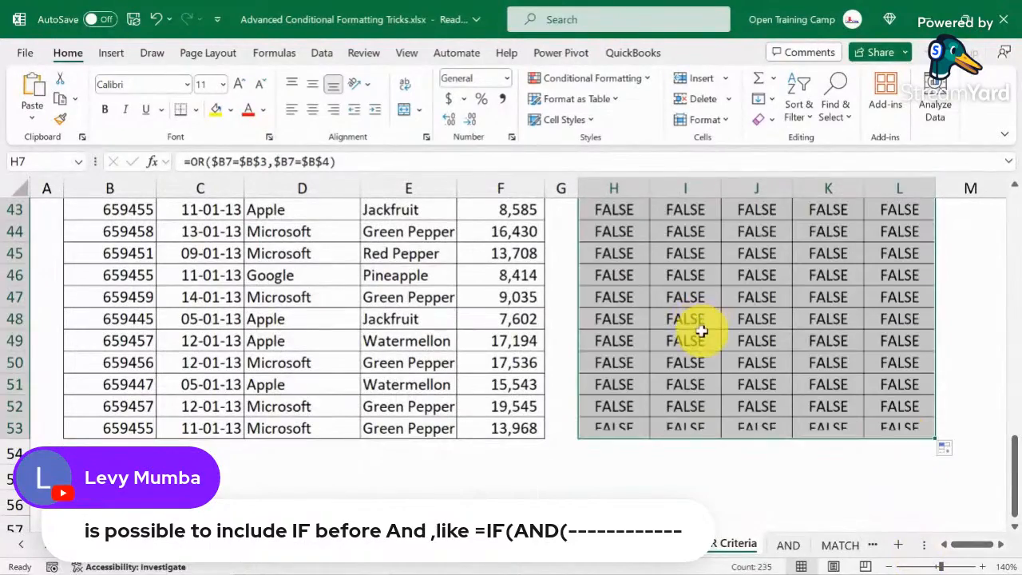
# Check the OR results in H7:L53 against the table's invoice numbers and the criteria in B3:B4, including row 12
pyautogui.scroll(14, 701, 331)
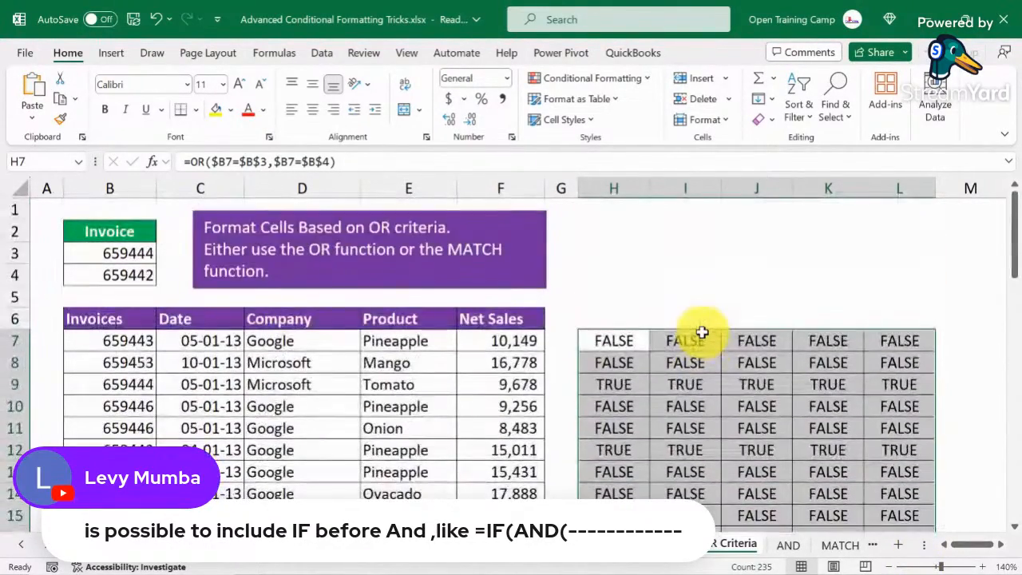
pyautogui.scroll(-1, 701, 331)
pyautogui.click(621, 381)
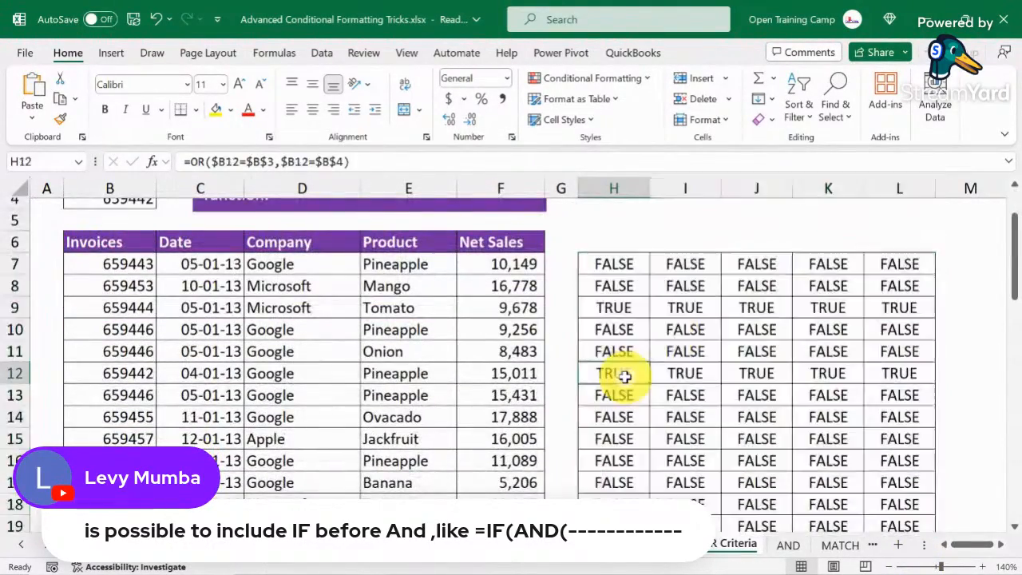
pyautogui.click(16, 371)
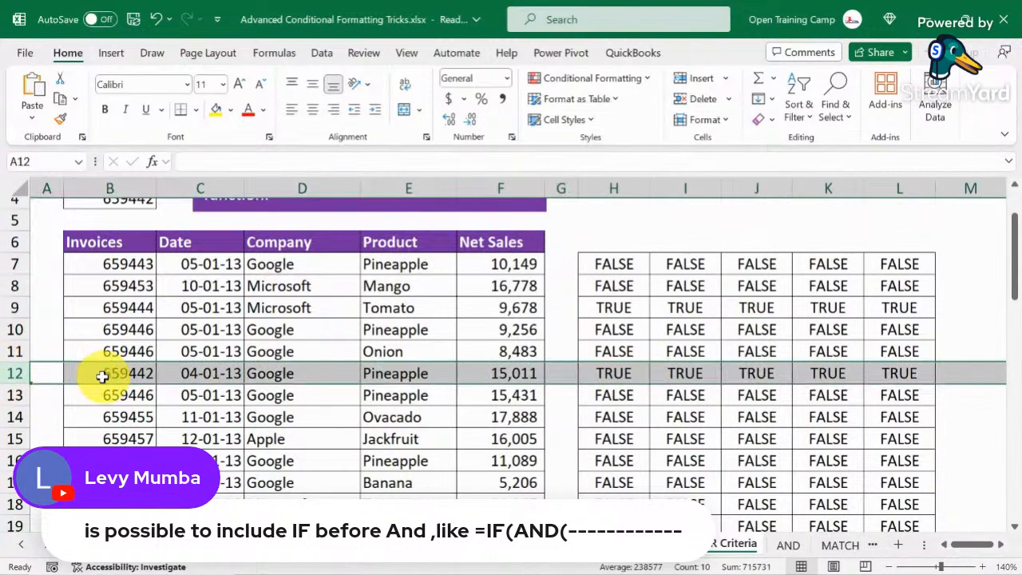
pyautogui.click(103, 377)
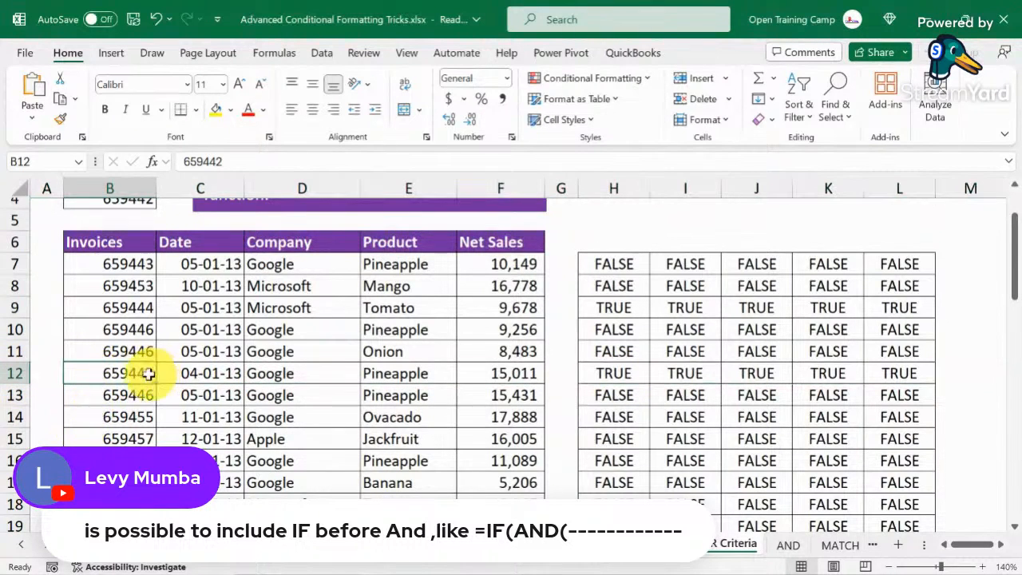
pyautogui.scroll(1, 141, 363)
pyautogui.click(126, 273)
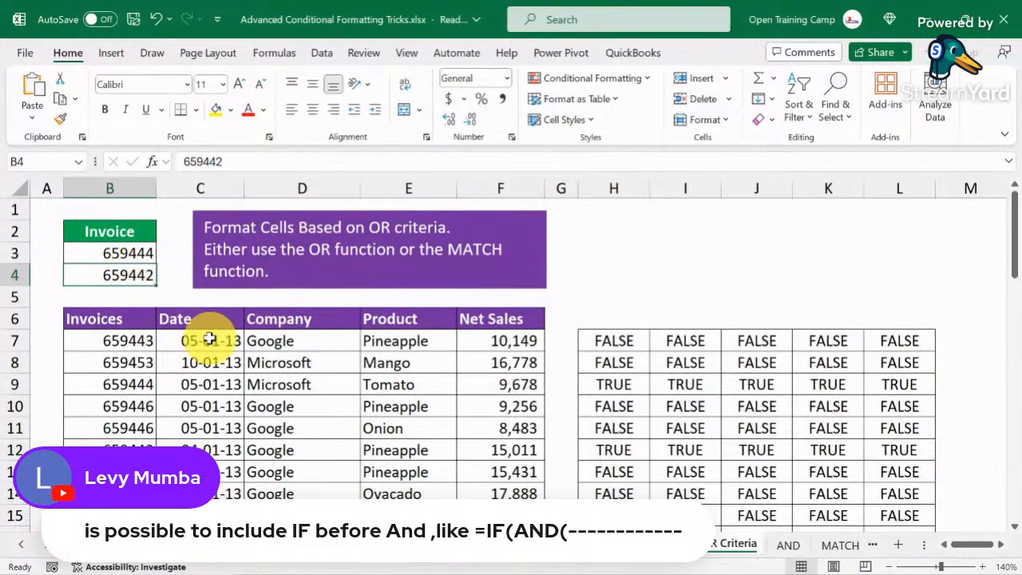
pyautogui.scroll(-2, 719, 326)
pyautogui.scroll(2, 619, 321)
# Put the full OR formula text from H7 on the clipboard, keeping the cell's formula intact
pyautogui.click(611, 342)
pyautogui.press('F2')
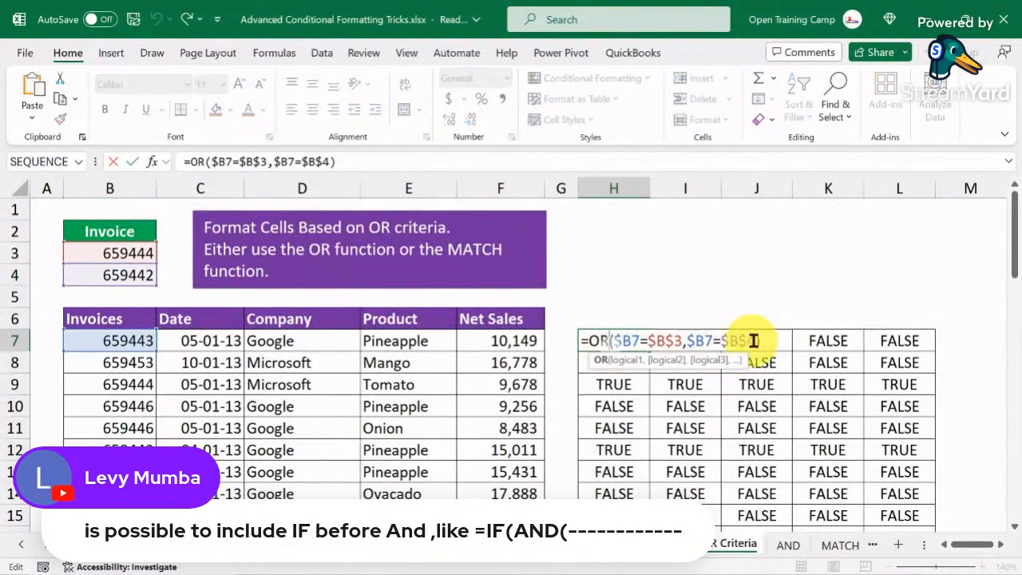
pyautogui.moveTo(768, 341); pyautogui.dragTo(564, 340)
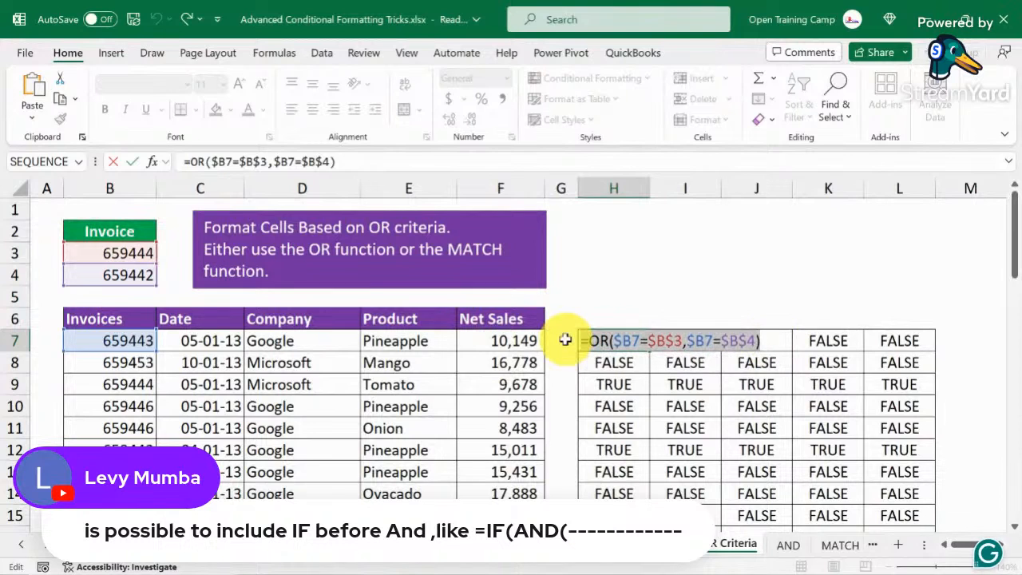
pyautogui.hotkey('ctrl', 'x')
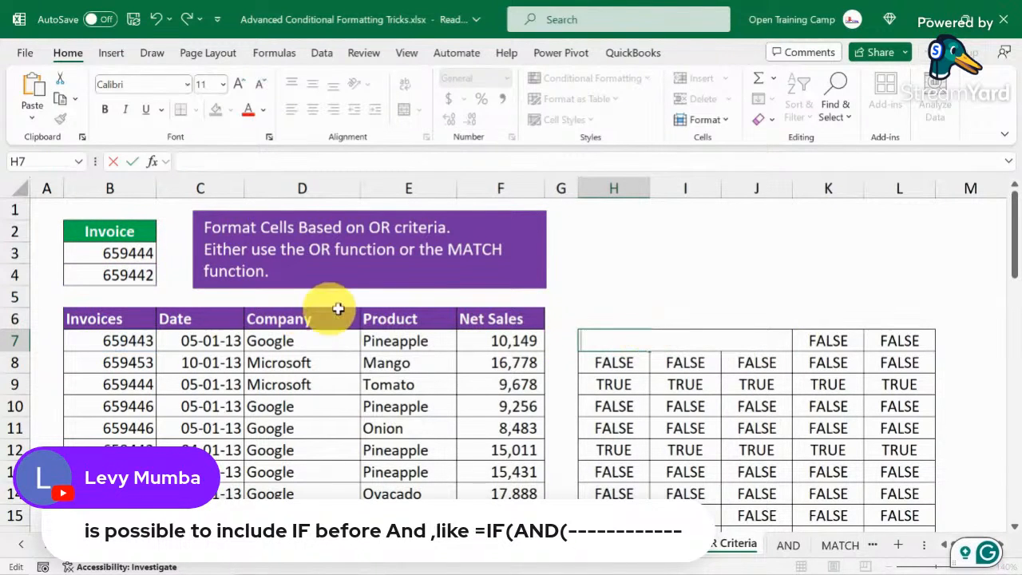
pyautogui.hotkey('ctrl', 'z')
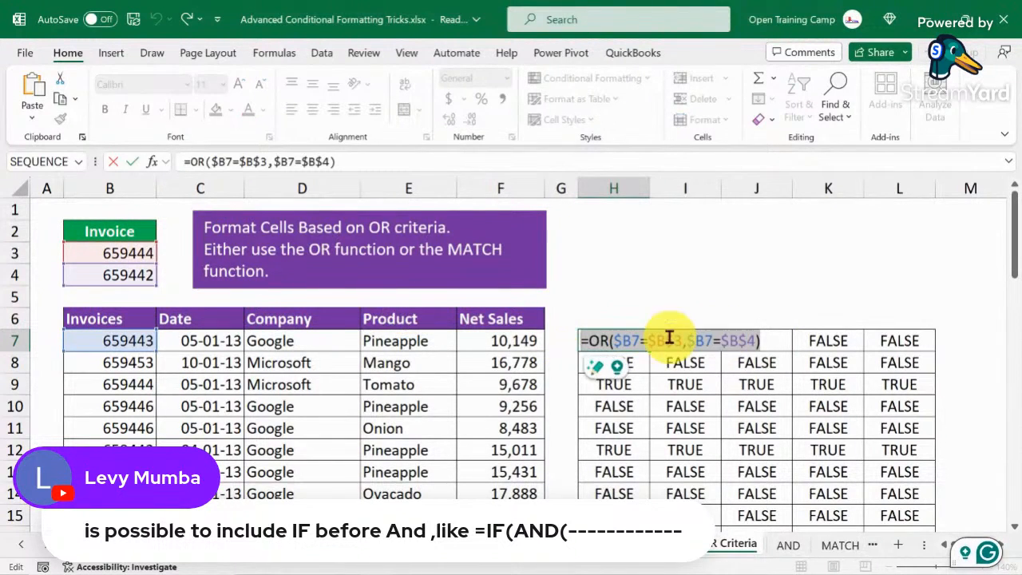
pyautogui.click(112, 161)
# Create a formula-based conditional formatting rule on B7:F53 using =OR($B7=$B$3,$B7=$B$4)
pyautogui.click(79, 335)
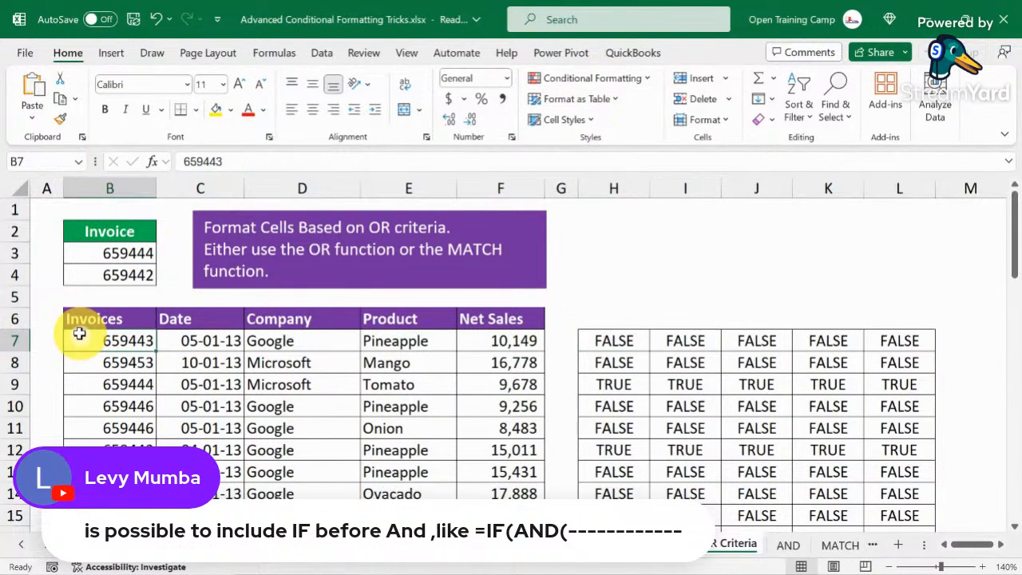
pyautogui.hotkey('ctrl', 'shift', 'Right')
pyautogui.hotkey('ctrl', 'shift', 'Down')
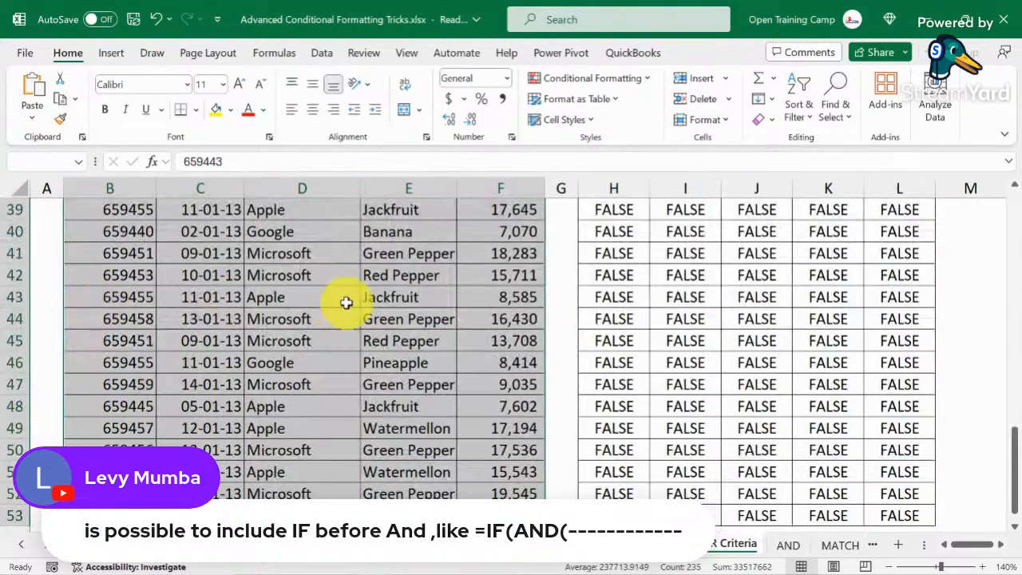
pyautogui.scroll(9, 1014, 315)
pyautogui.scroll(4, 1010, 200)
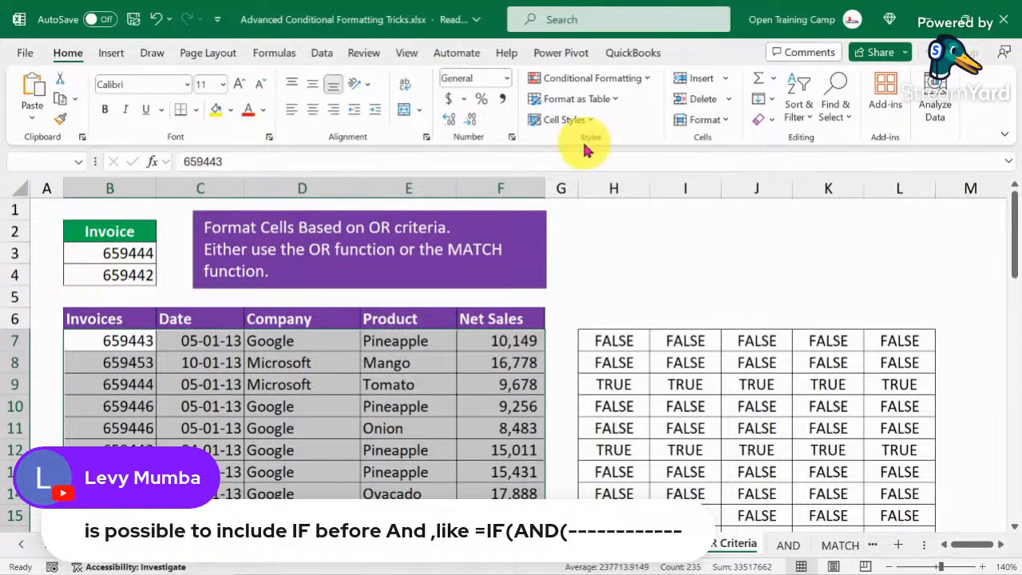
pyautogui.click(589, 79)
pyautogui.click(577, 269)
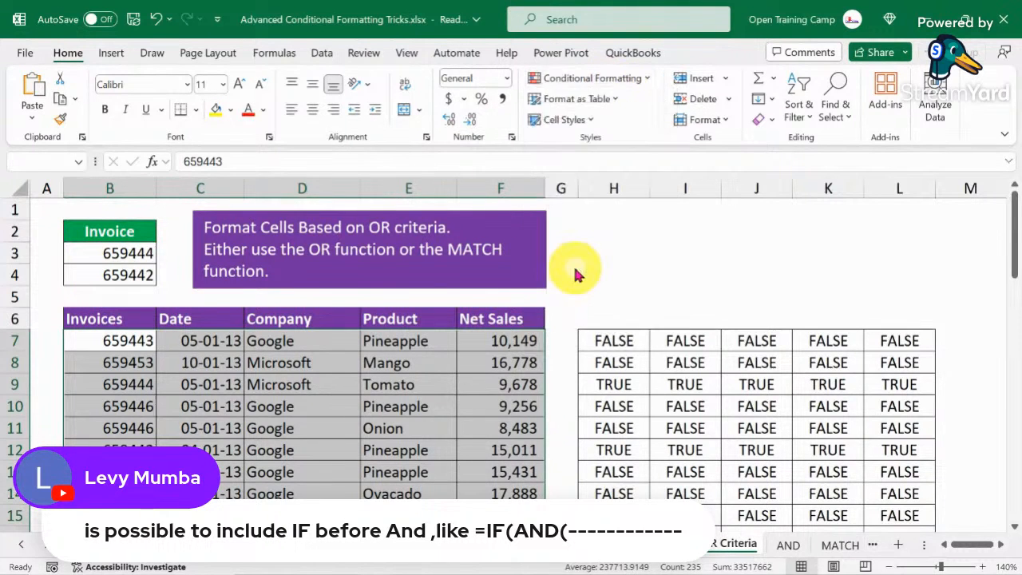
pyautogui.click(245, 151)
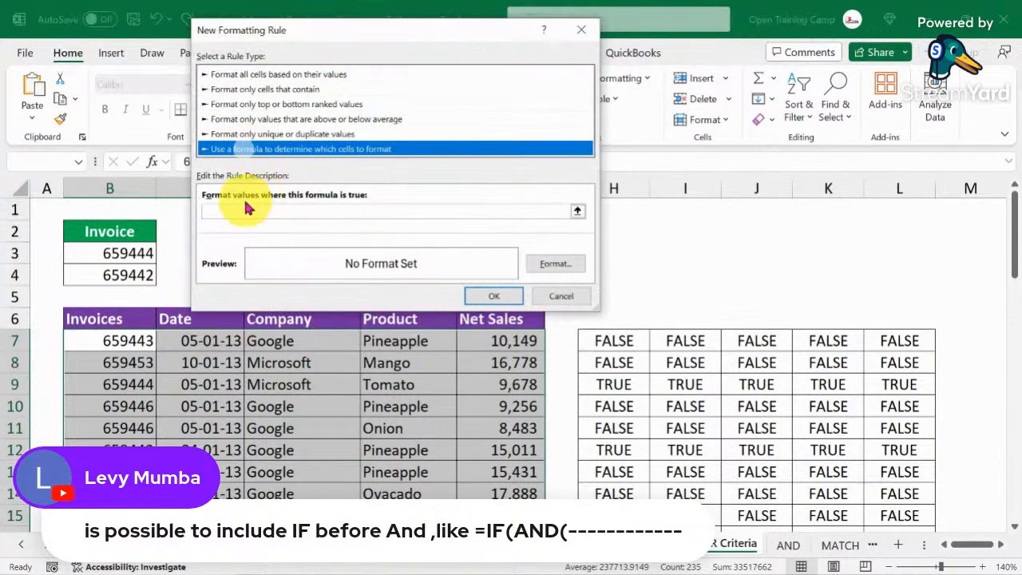
pyautogui.click(224, 213)
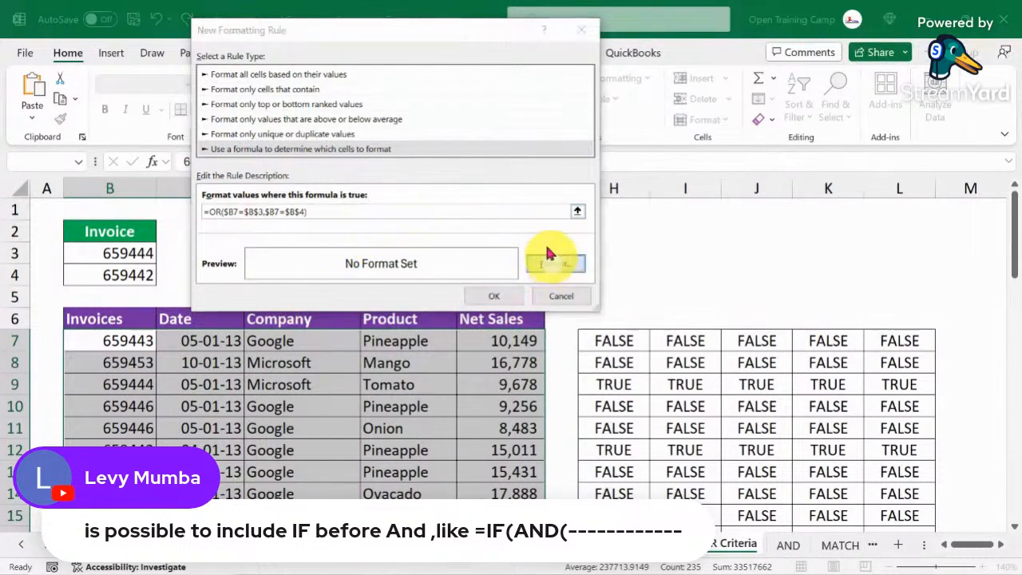
# Give the rule a standard green fill with bold white text and apply it to the invoice table
pyautogui.click(555, 268)
pyautogui.click(362, 40)
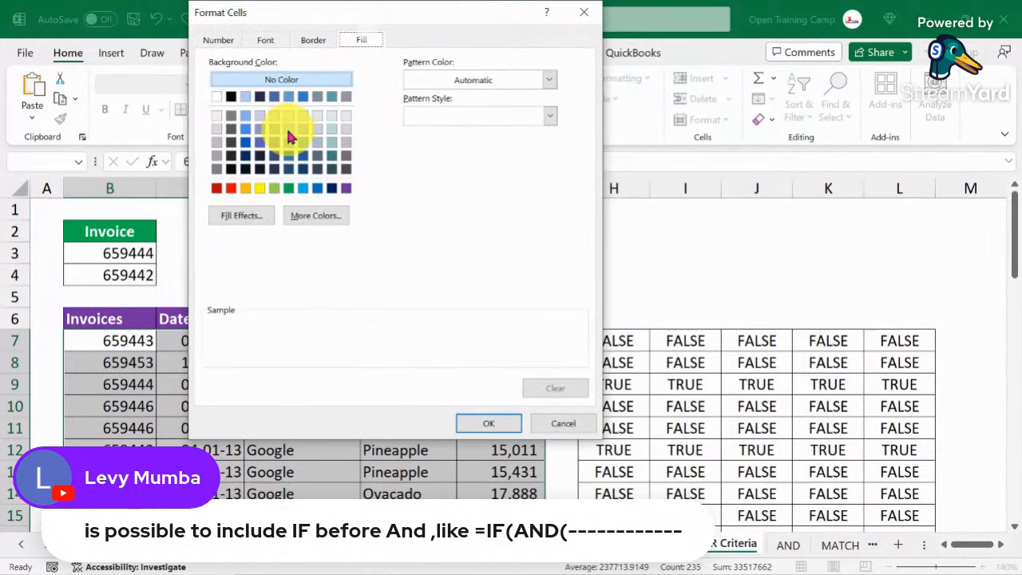
pyautogui.click(289, 187)
pyautogui.click(267, 42)
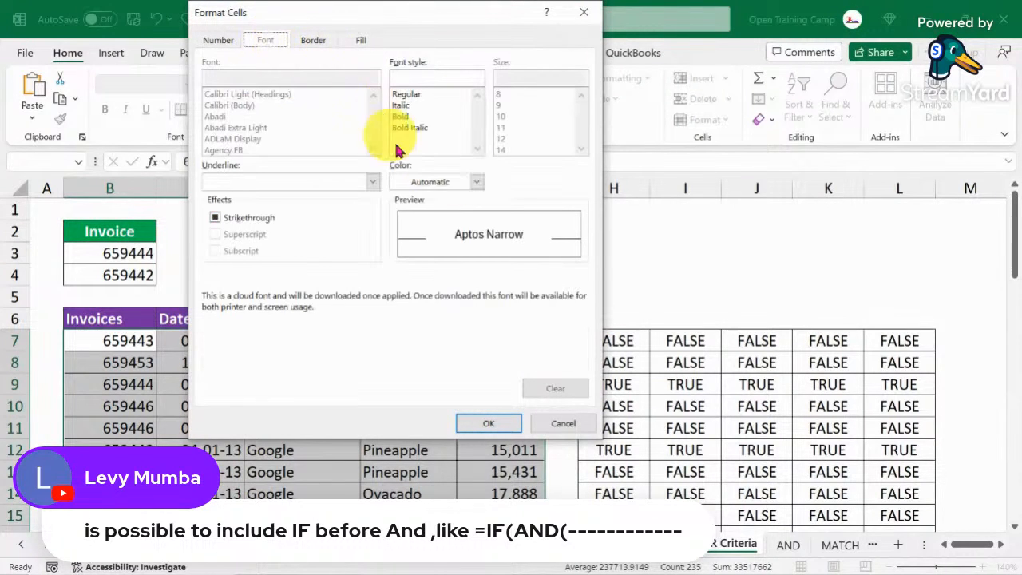
pyautogui.click(476, 182)
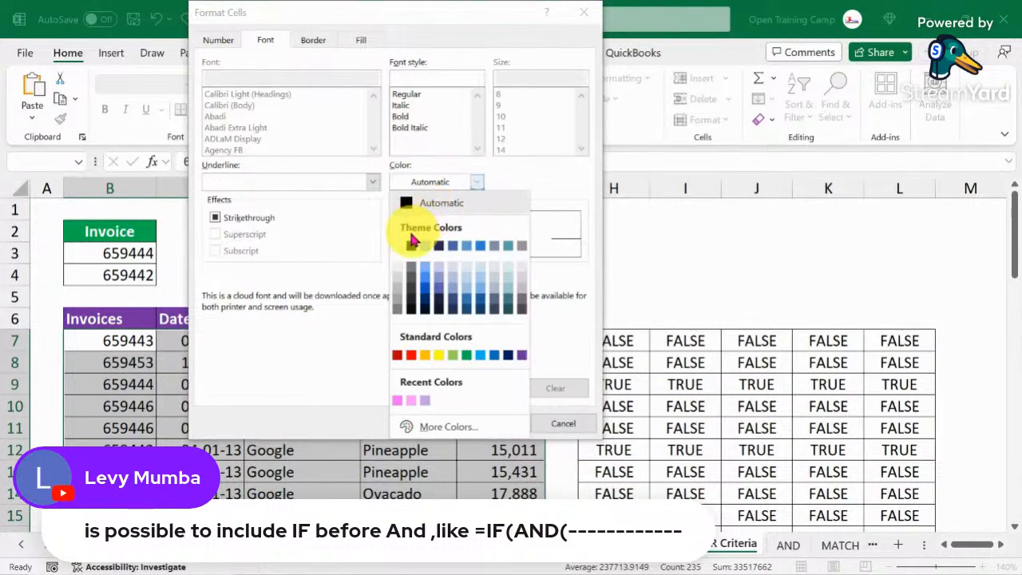
pyautogui.click(403, 118)
pyautogui.click(483, 424)
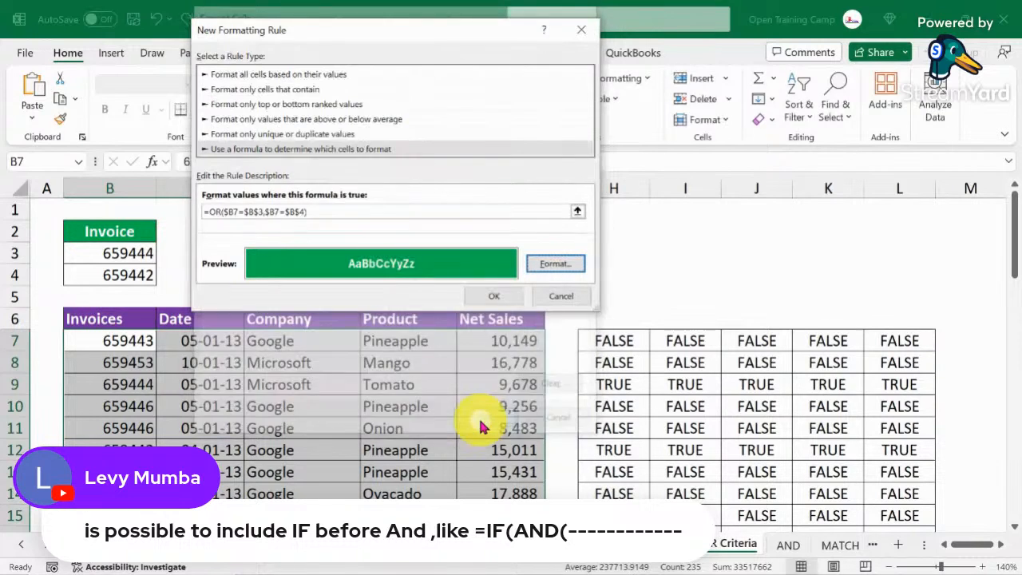
pyautogui.click(494, 297)
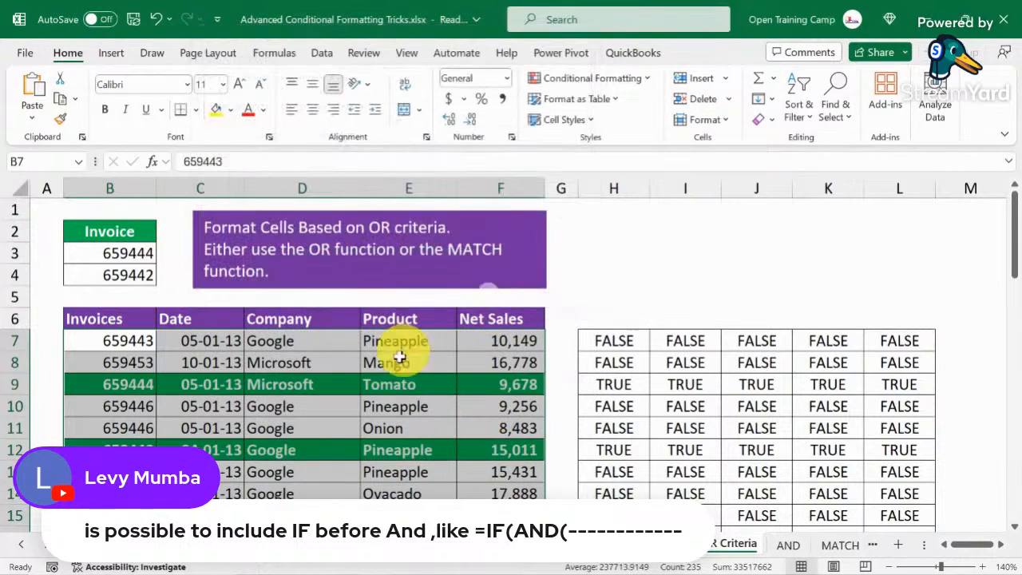
pyautogui.click(611, 276)
# Change the first invoice criterion in B3 to 659455
pyautogui.click(82, 384)
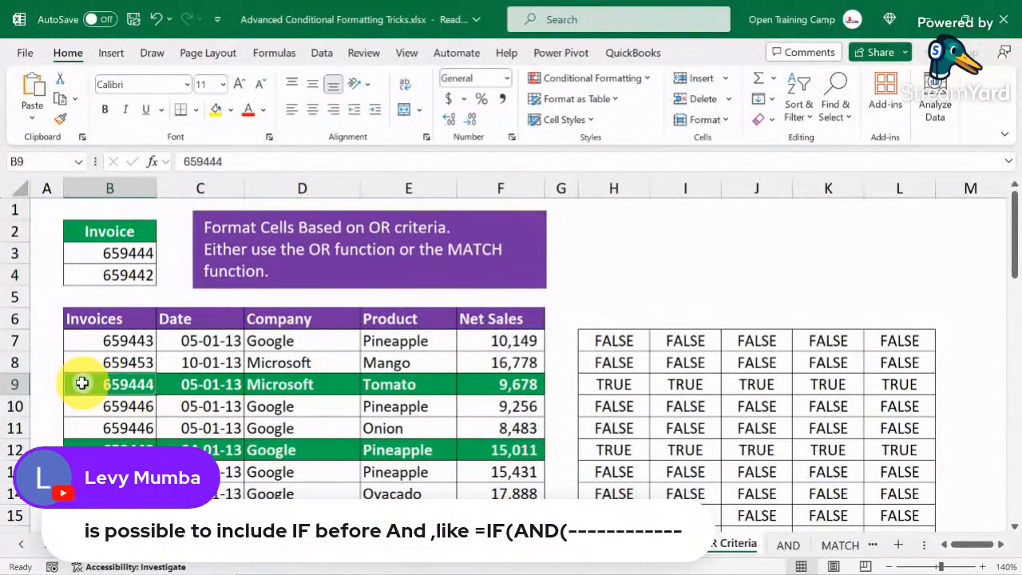
pyautogui.moveTo(107, 228); pyautogui.dragTo(109, 265)
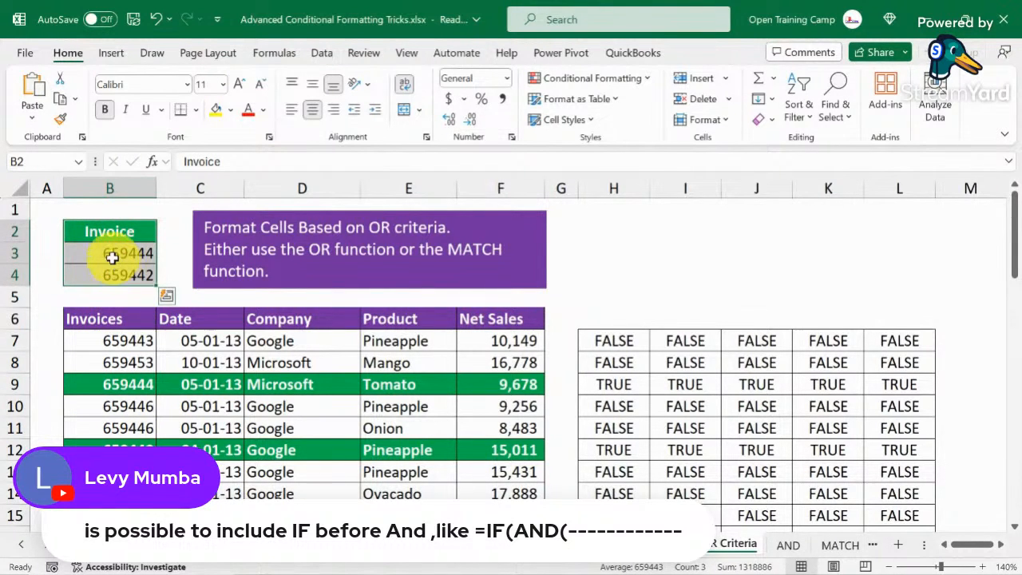
pyautogui.click(111, 255)
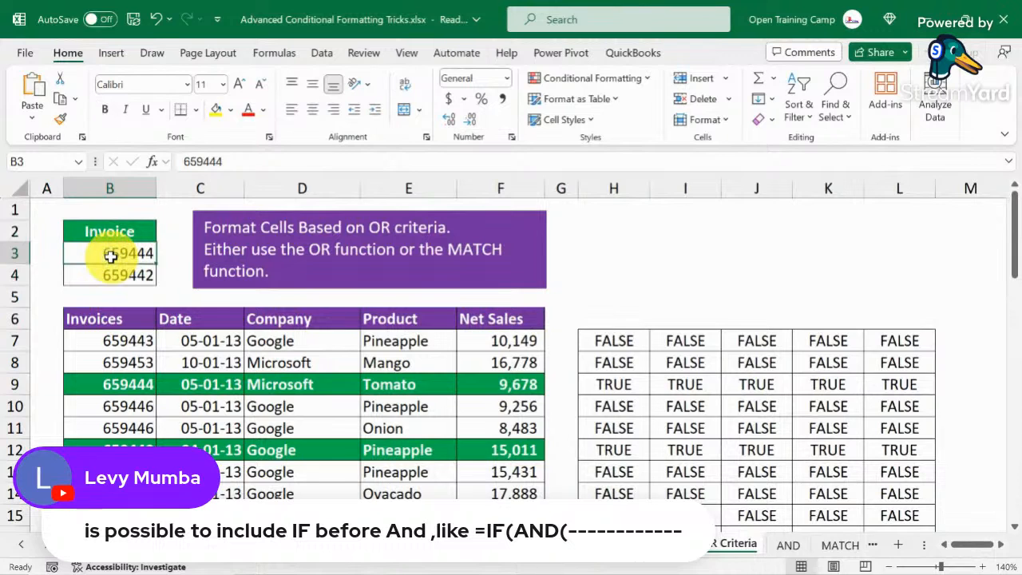
pyautogui.write('659')
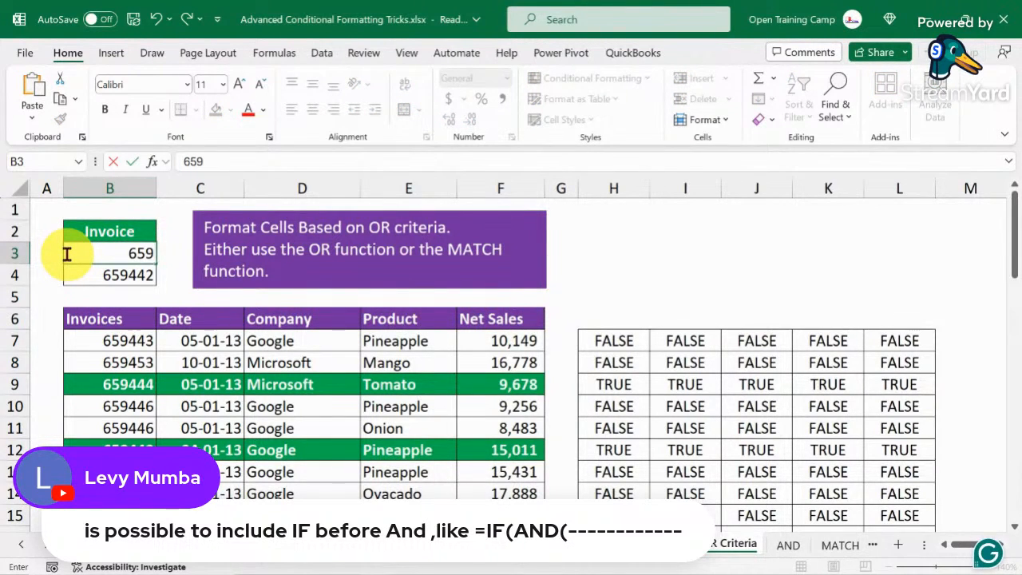
pyautogui.write('455')
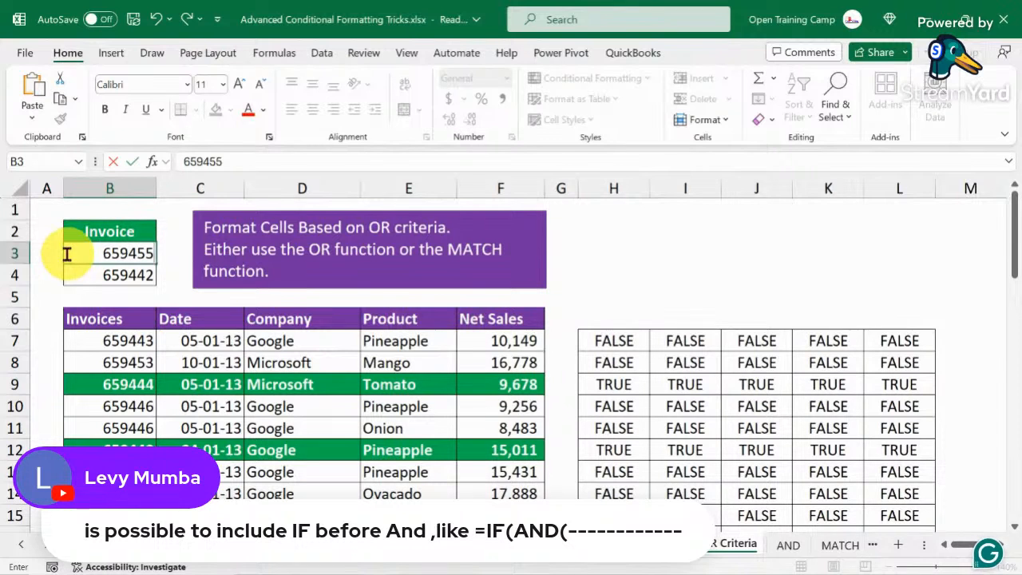
pyautogui.click(655, 260)
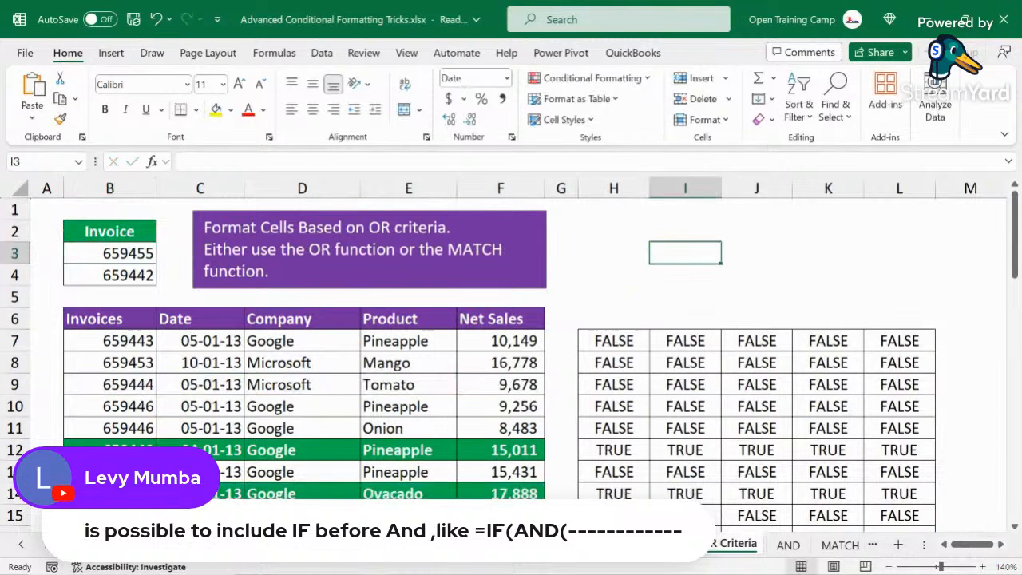
# Check the highlighted rows throughout the table, including row 14, against the invoice criteria in B3:B4
pyautogui.click(12, 494)
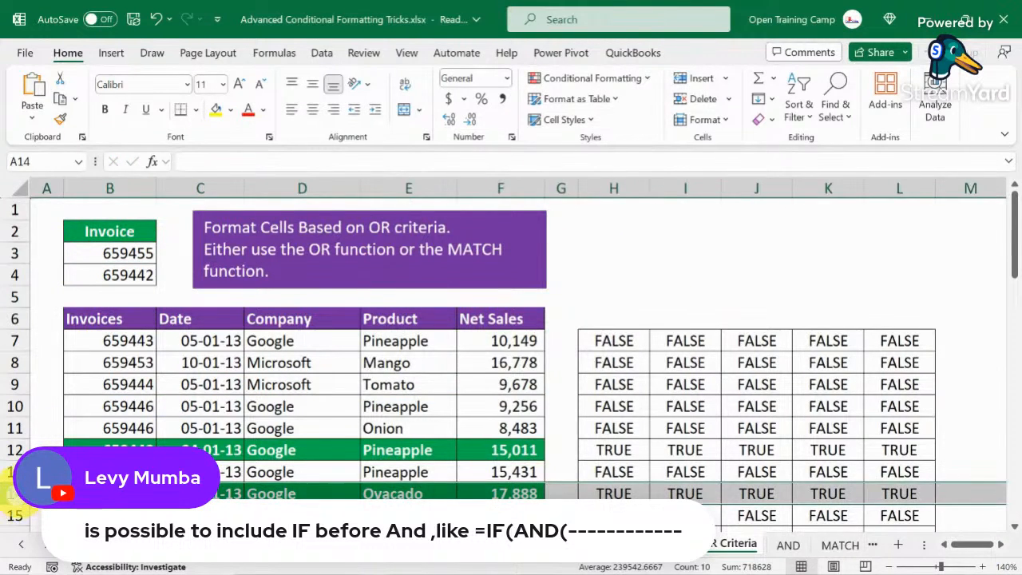
pyautogui.click(126, 274)
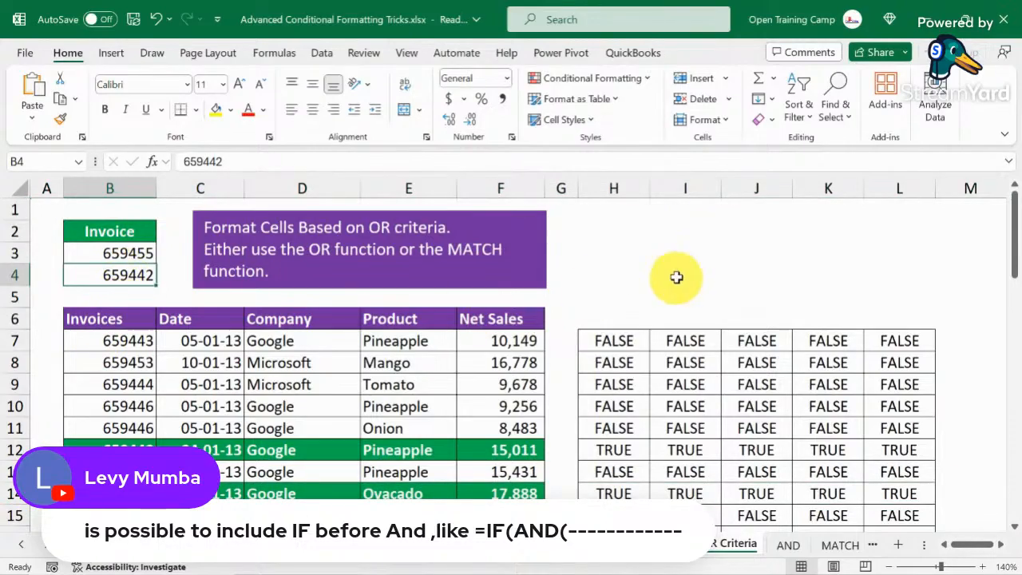
pyautogui.scroll(-2, 678, 277)
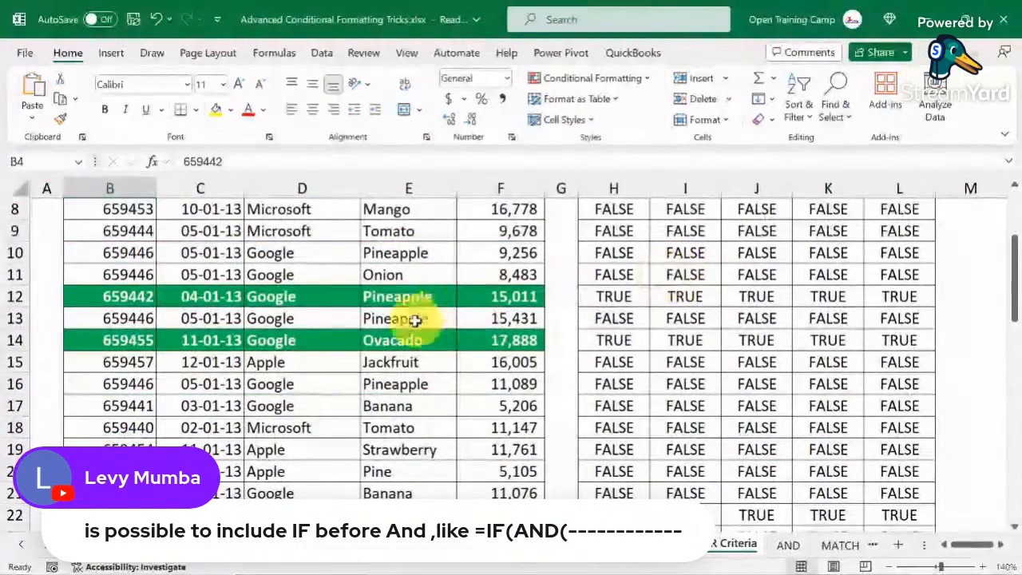
pyautogui.scroll(-2, 414, 320)
pyautogui.scroll(-12, 414, 320)
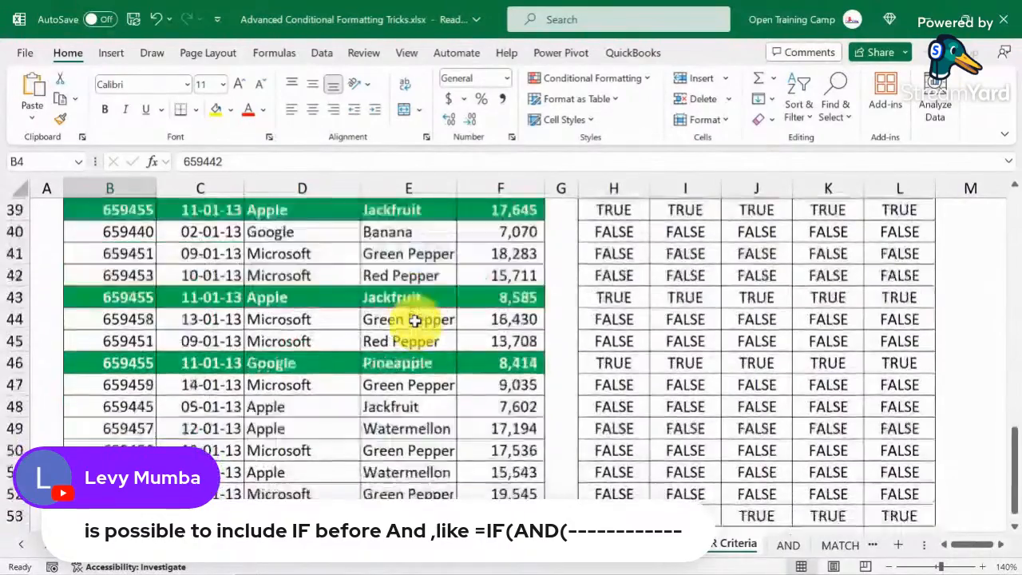
pyautogui.scroll(17, 415, 320)
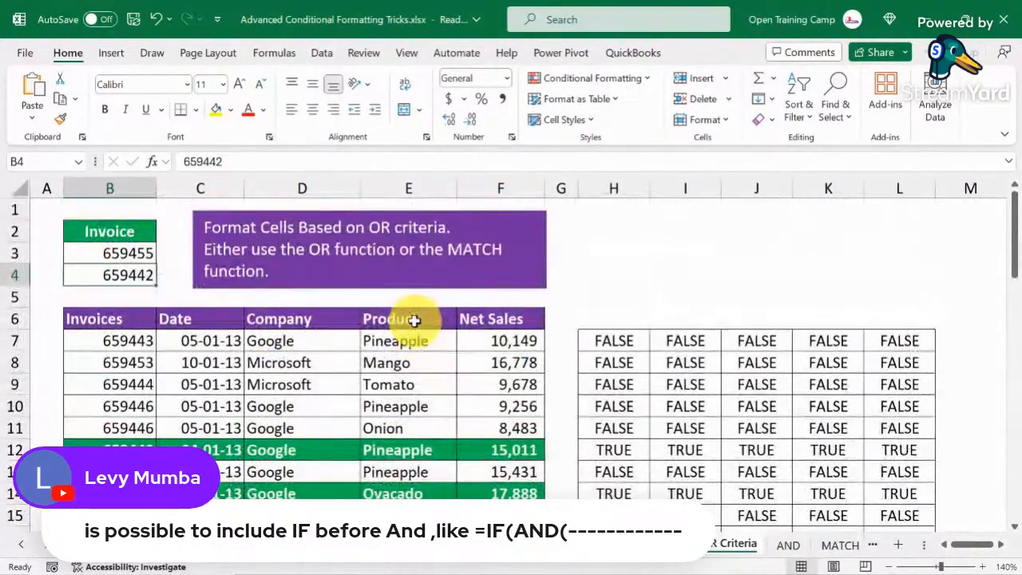
pyautogui.moveTo(101, 250); pyautogui.dragTo(99, 267)
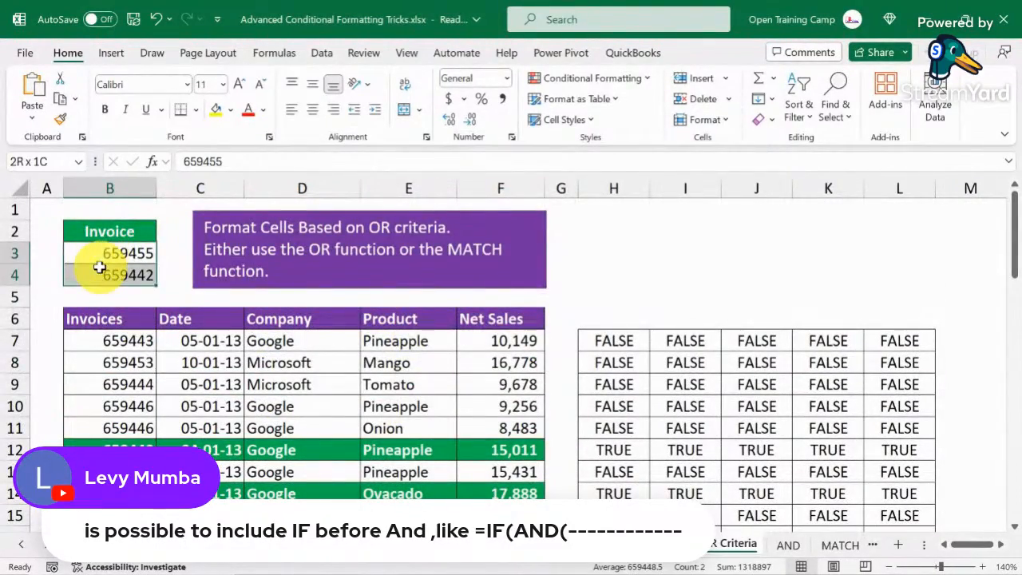
pyautogui.click(620, 254)
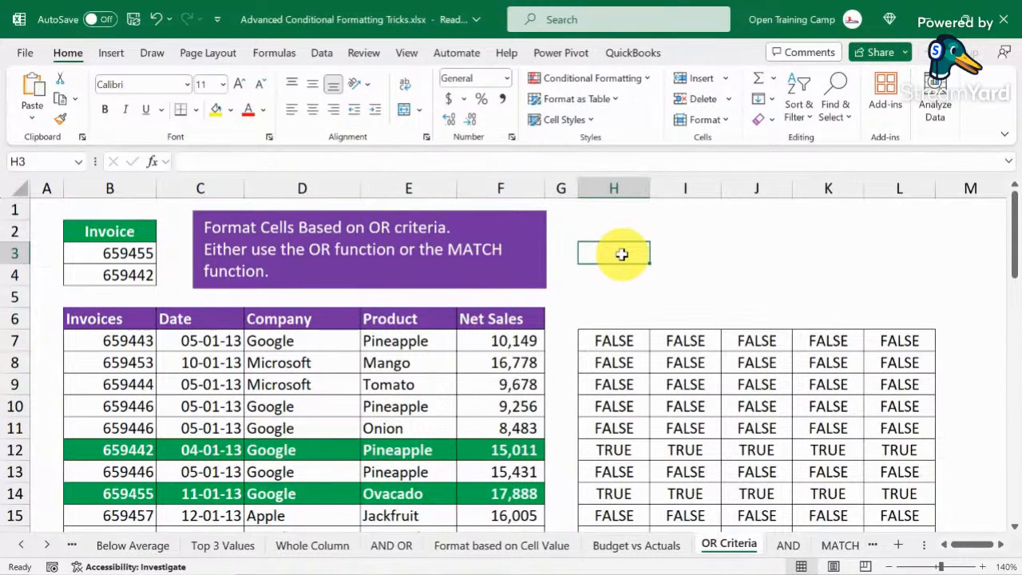
# Open the AND sheet and review the lower and upper dates in C2:C3 alongside the first table date in C7
pyautogui.hotkey('ctrl', 'pagedown')
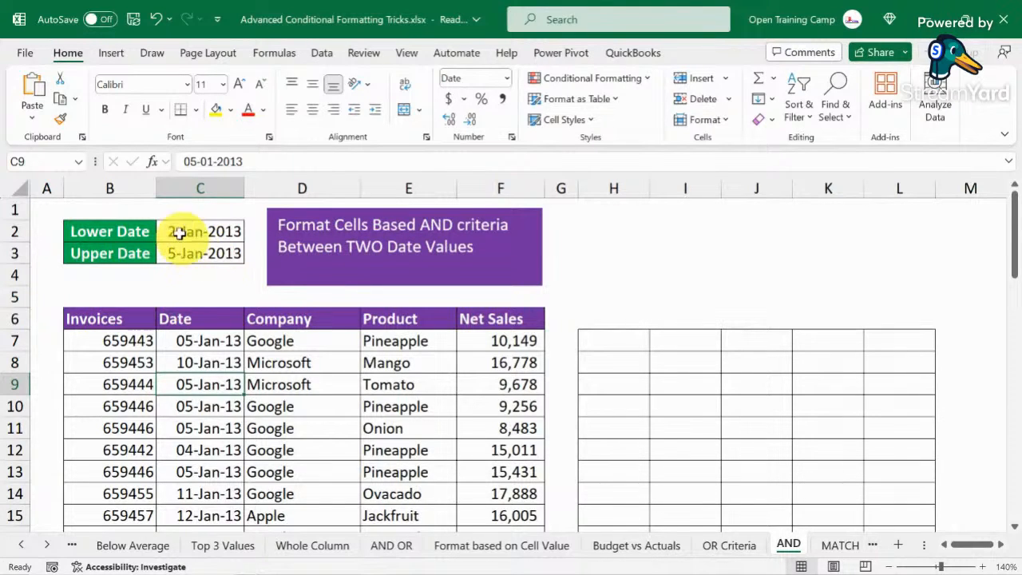
pyautogui.click(201, 338)
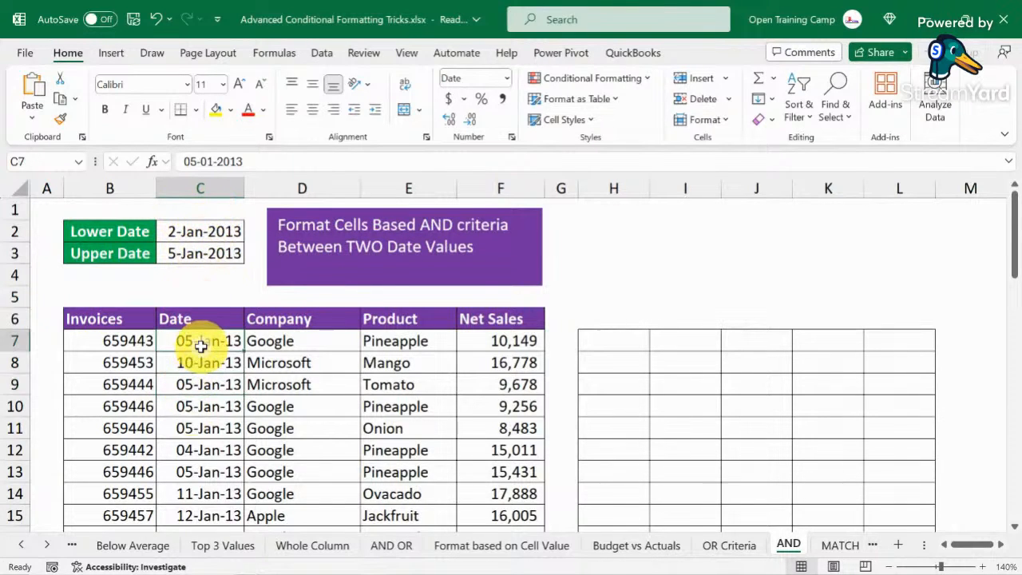
pyautogui.click(210, 231)
pyautogui.click(205, 252)
pyautogui.click(210, 231)
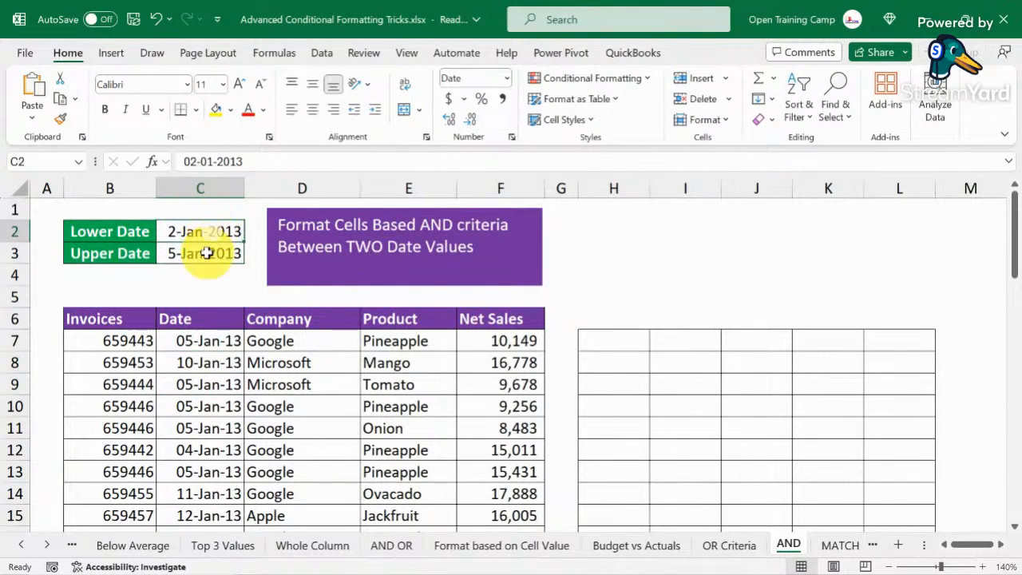
pyautogui.click(207, 249)
pyautogui.click(200, 232)
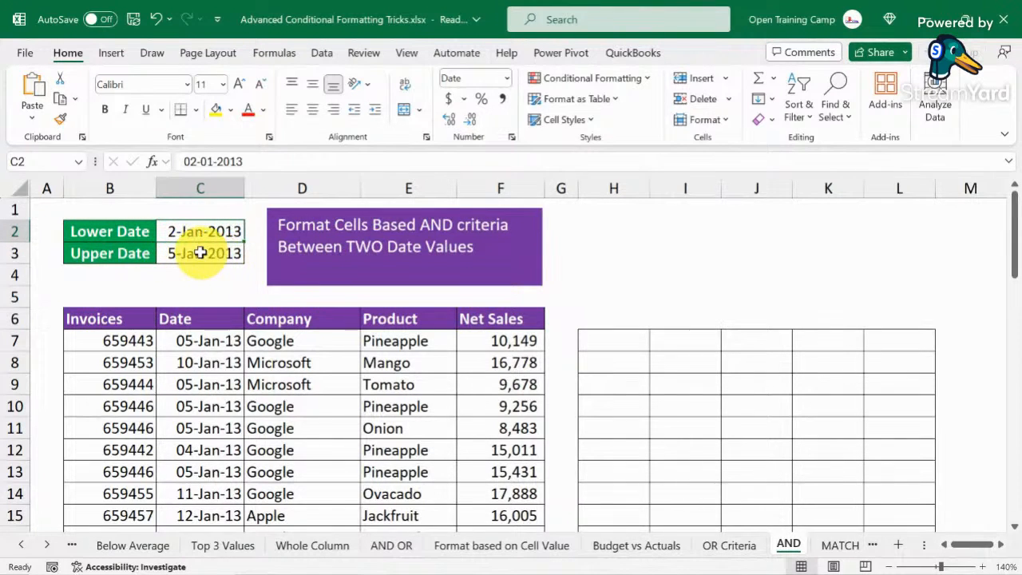
pyautogui.click(201, 252)
pyautogui.click(190, 344)
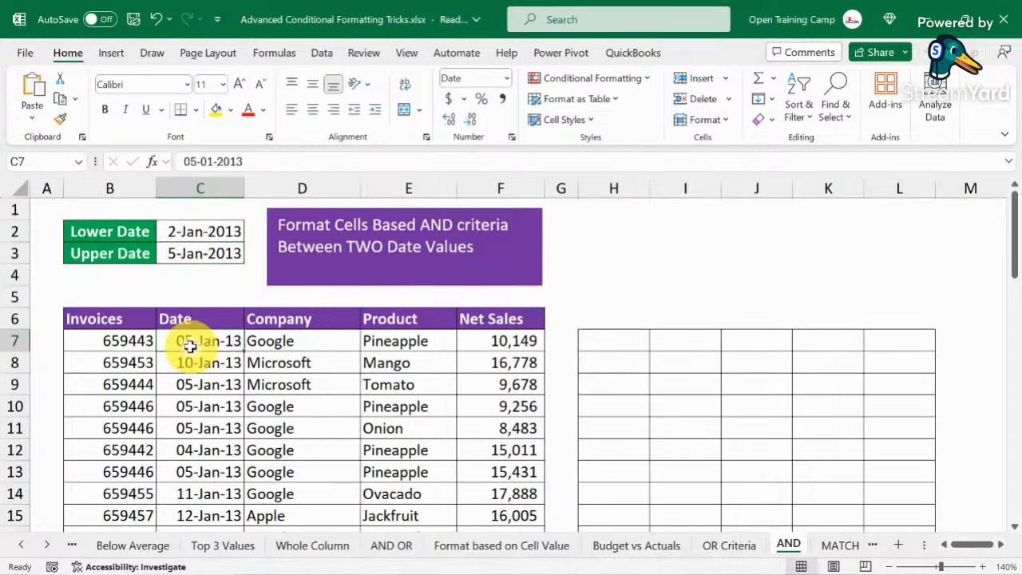
# Start an AND formula in H7 with the lower-date condition $C7>=$C$2, locking the date column and the criterion cell
pyautogui.click(597, 346)
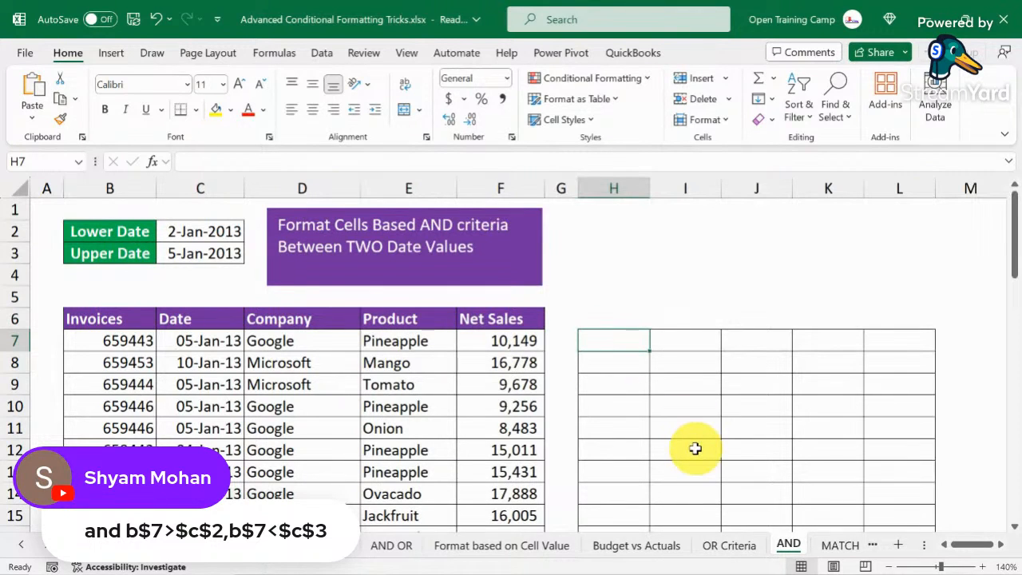
pyautogui.write('=and')
pyautogui.press('Tab')
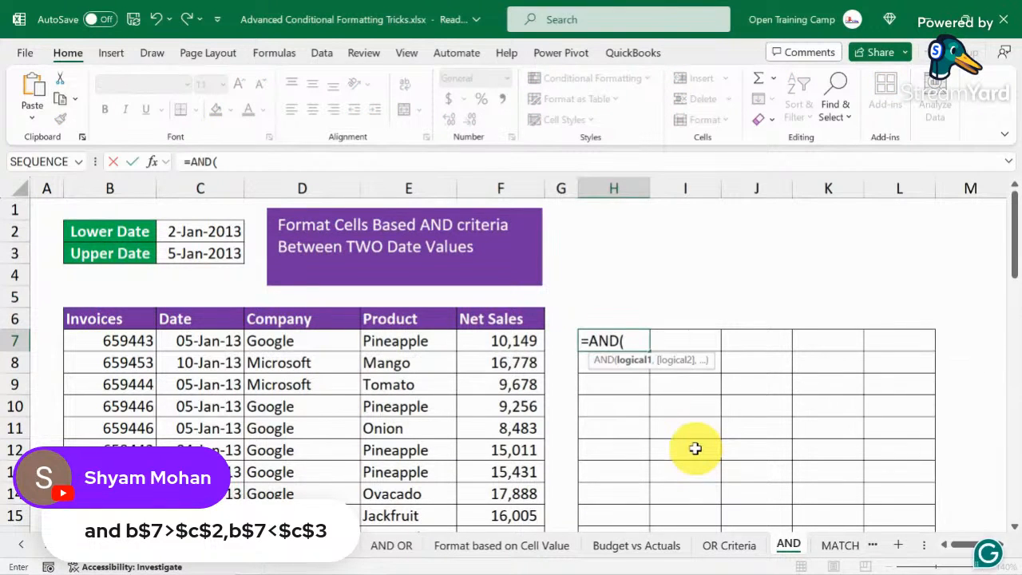
pyautogui.click(199, 340)
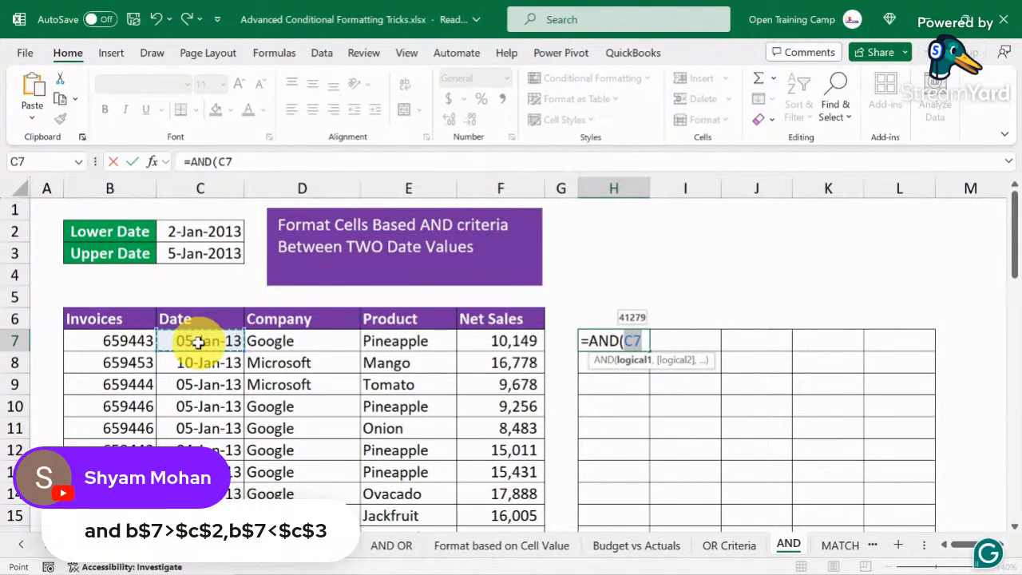
pyautogui.press('F4')
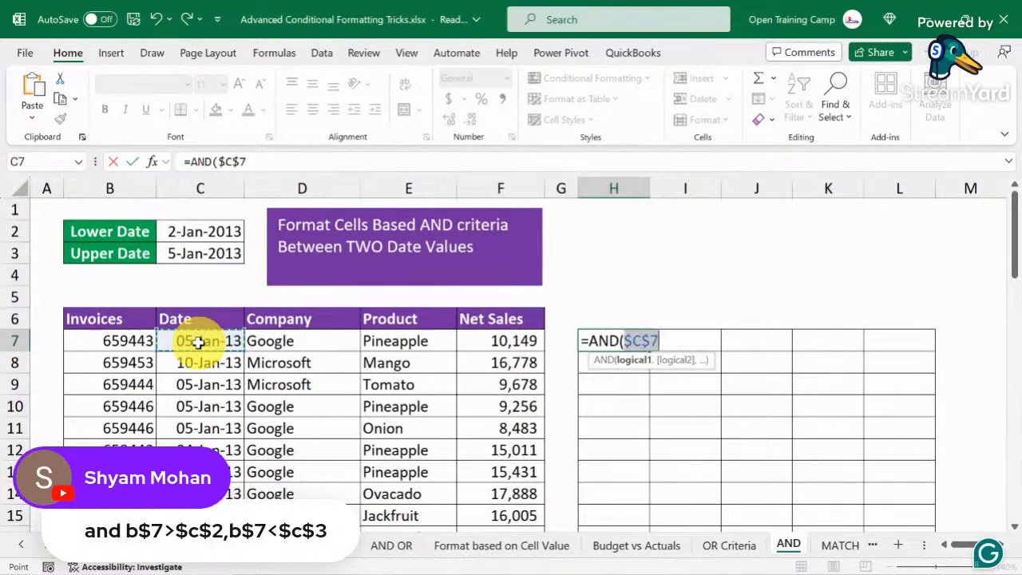
pyautogui.press('F4')
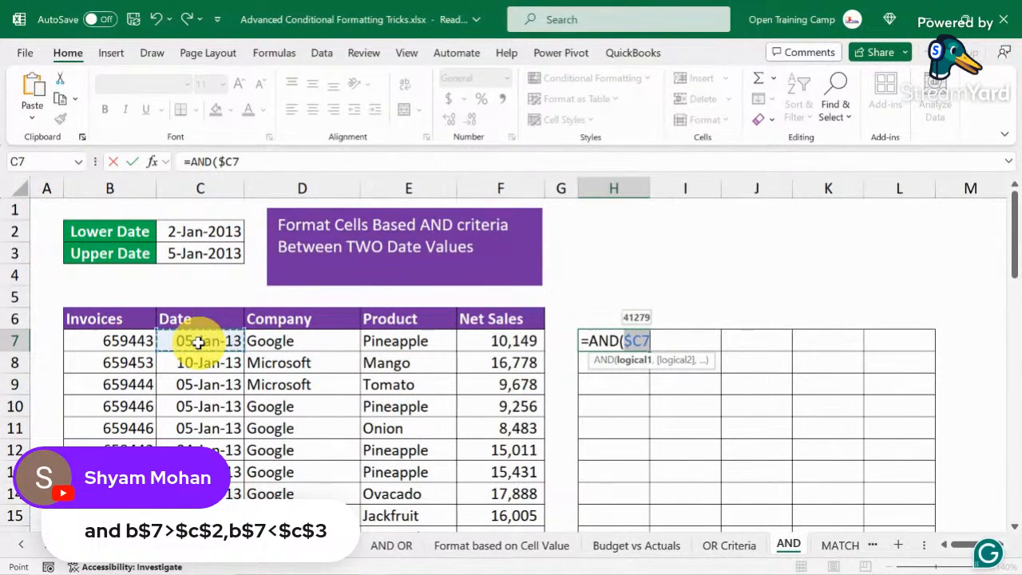
pyautogui.write('>=')
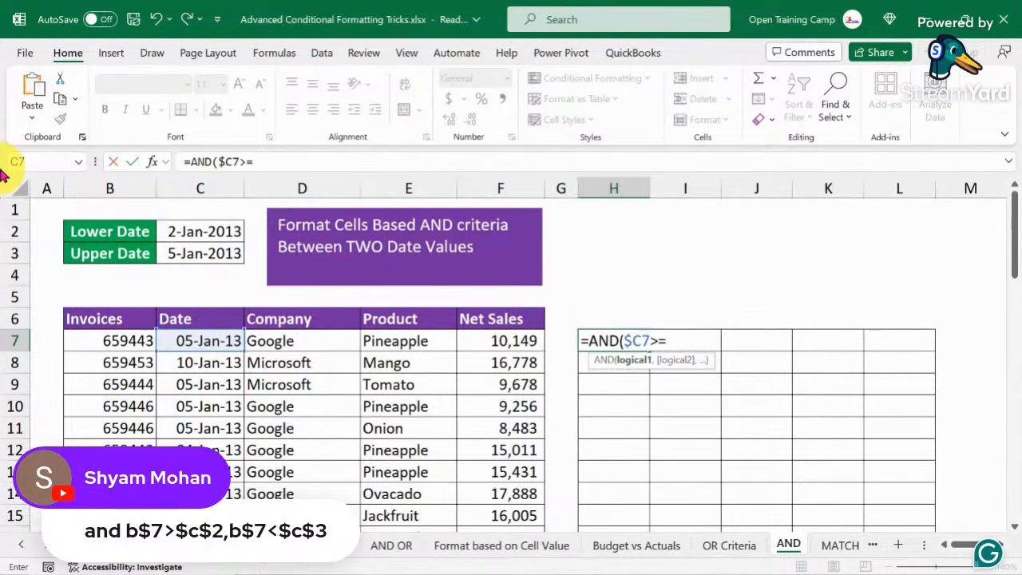
pyautogui.click(199, 231)
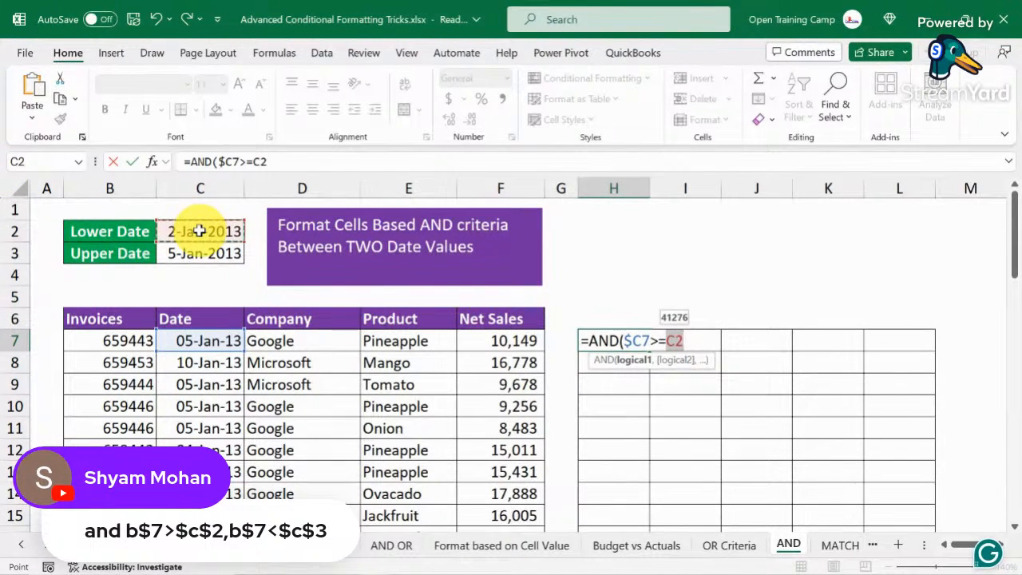
pyautogui.press('F4')
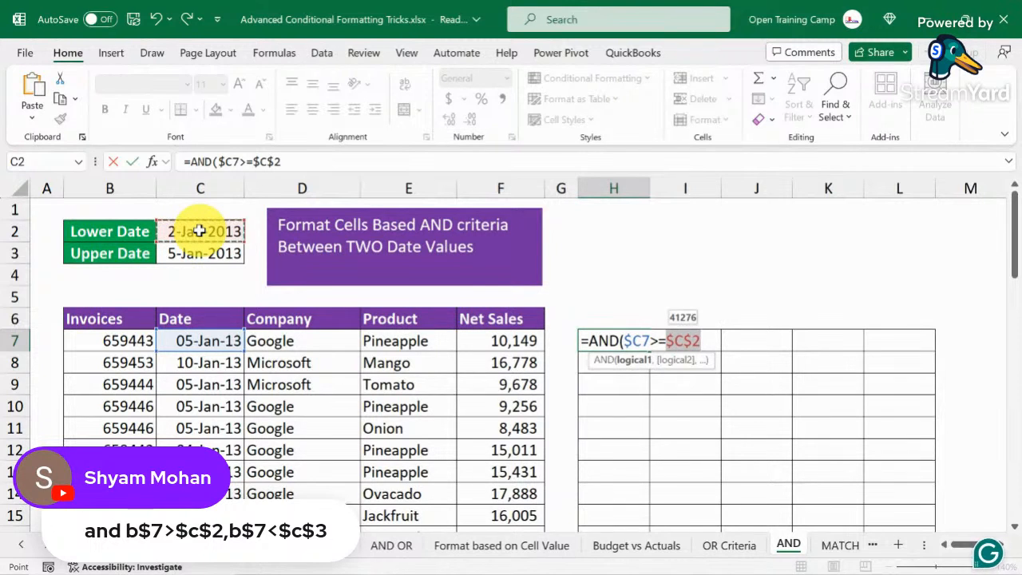
pyautogui.write(',')
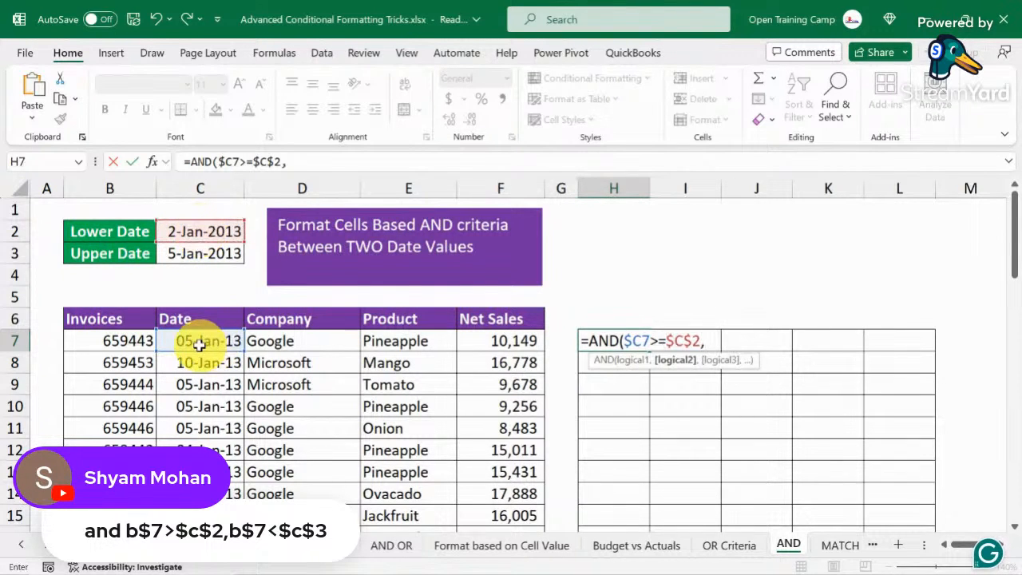
# Complete the H7 formula with the upper-date condition as =AND($C7>=$C$2,$C7<=$C$3)
pyautogui.press('F4')
pyautogui.press('F4')
pyautogui.press('F4')
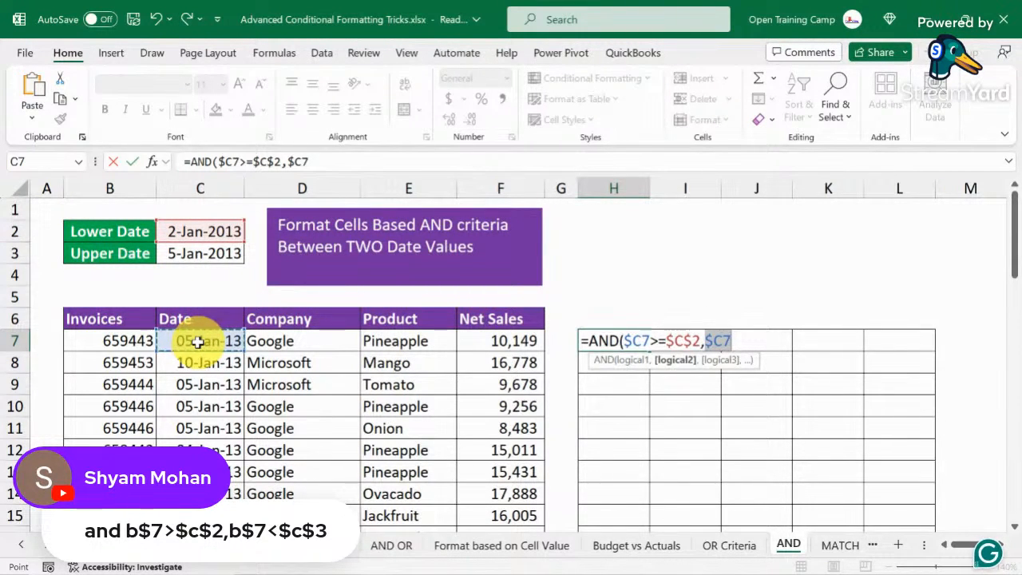
pyautogui.write('<=')
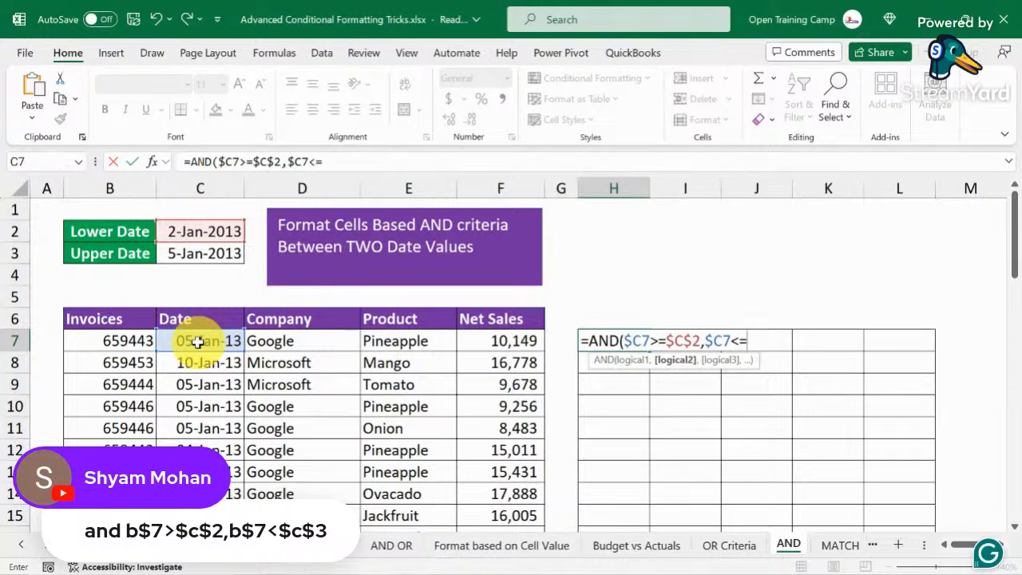
pyautogui.click(200, 254)
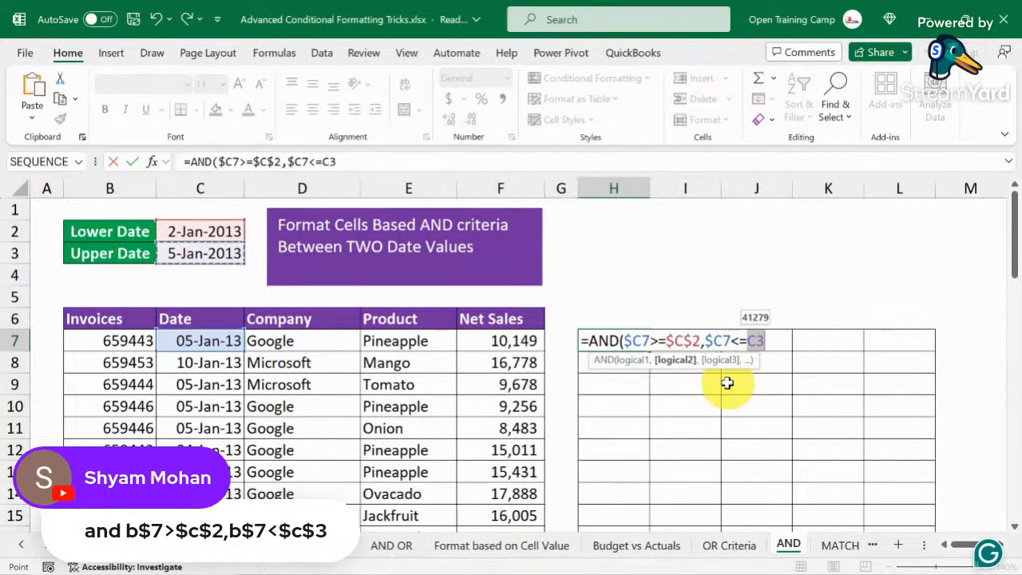
pyautogui.press('F4')
pyautogui.write(')')
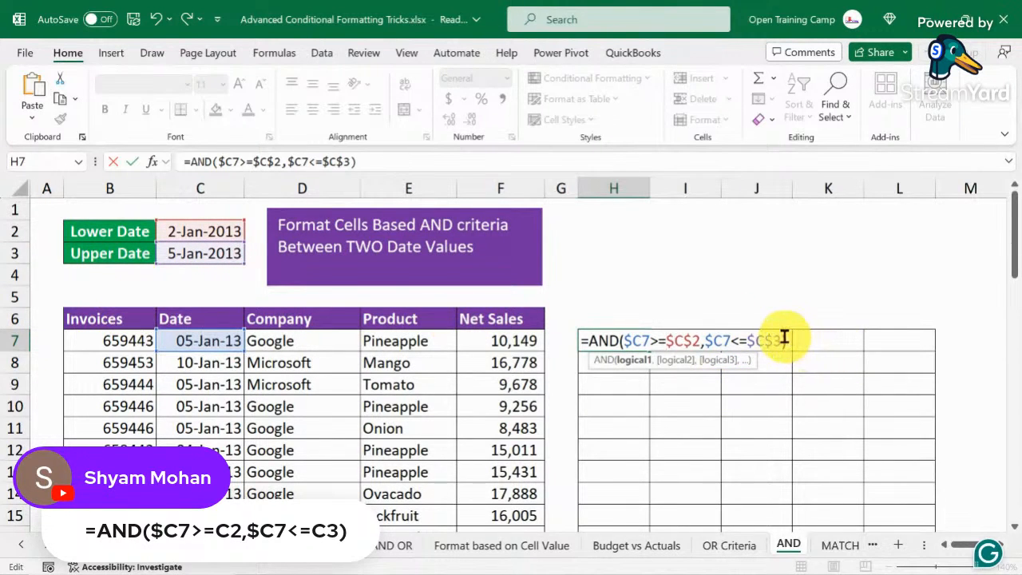
pyautogui.press('Return')
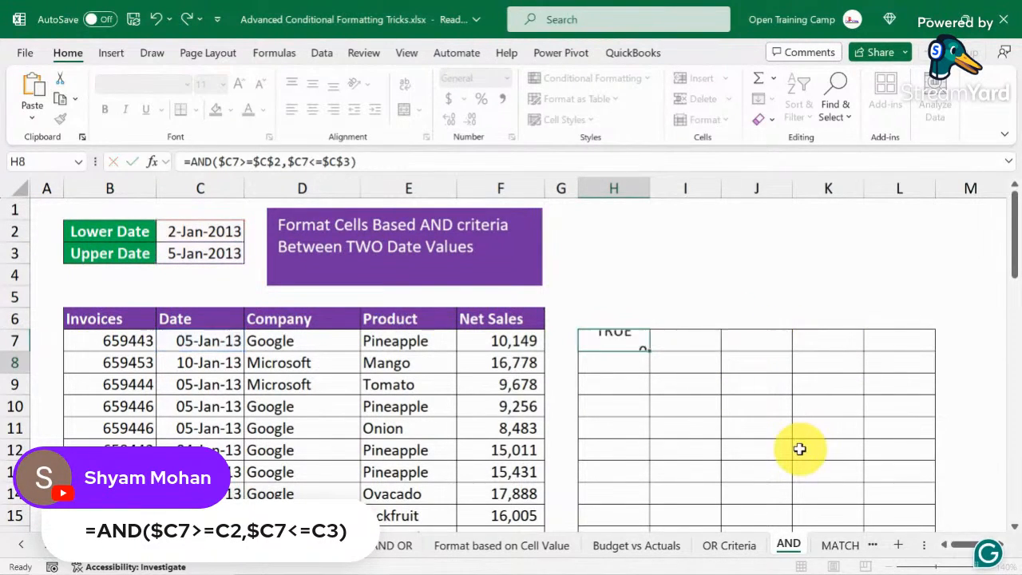
# Copy the AND formula from H7 across and down the bordered test grid H7:L53
pyautogui.click(204, 342)
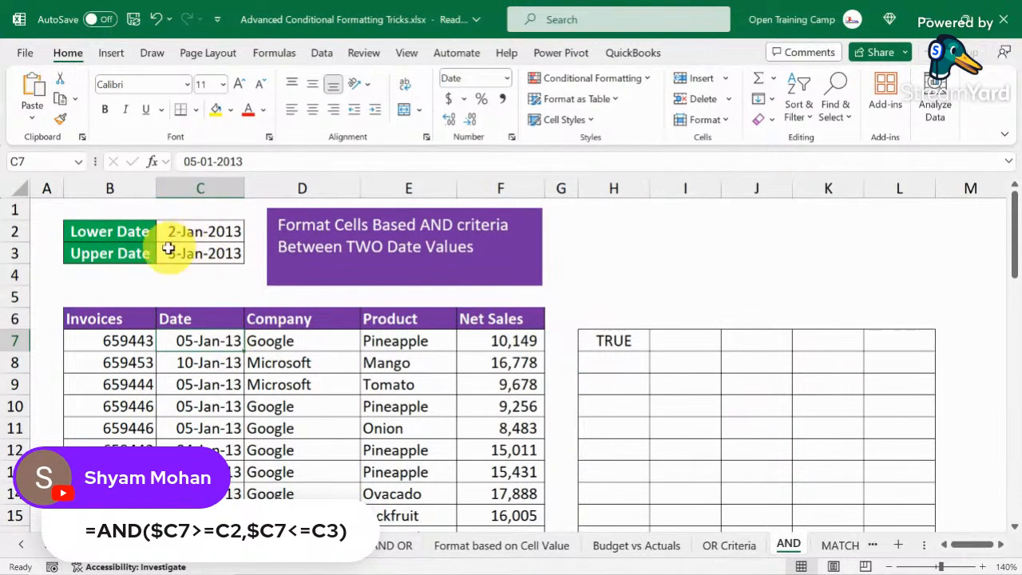
pyautogui.click(204, 364)
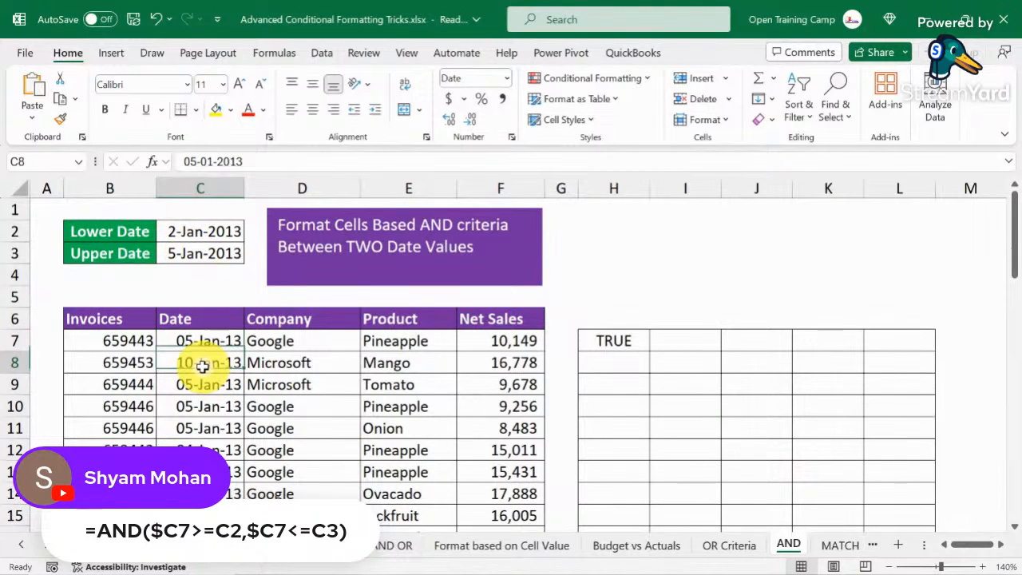
pyautogui.click(637, 342)
pyautogui.moveTo(652, 349); pyautogui.dragTo(817, 388)
pyautogui.scroll(8, 815, 391)
pyautogui.scroll(5, 815, 391)
pyautogui.click(707, 407)
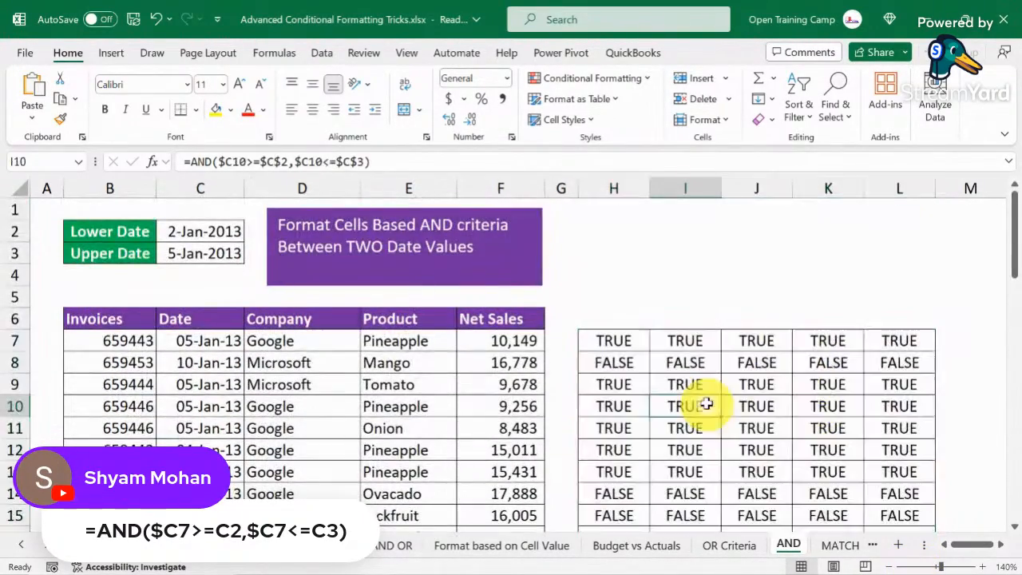
# Compare the test results in rows 9, 8 and 14 with those rows' dates and the lower and upper date limits
pyautogui.click(615, 384)
pyautogui.click(15, 384)
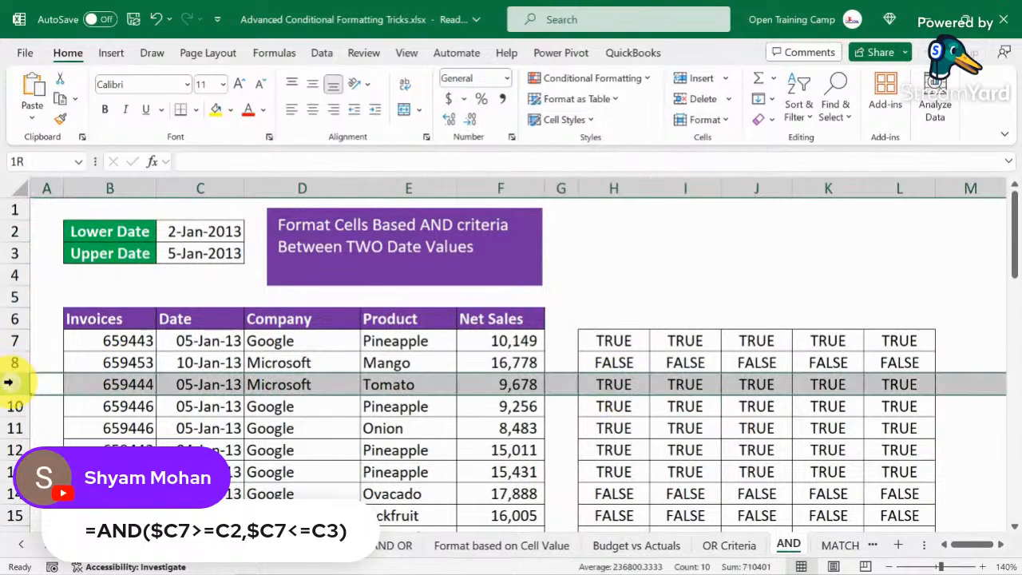
pyautogui.click(198, 387)
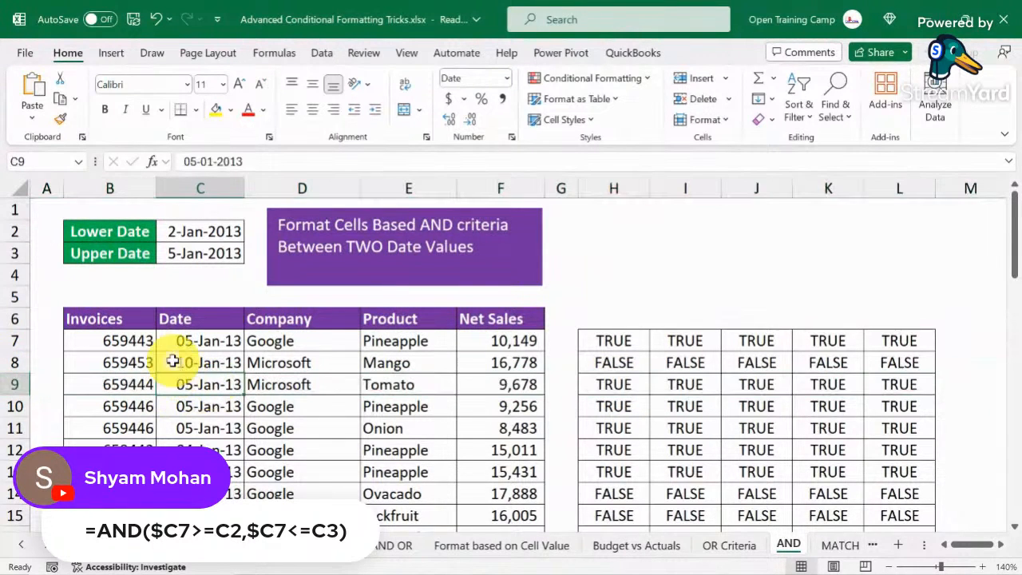
pyautogui.click(176, 363)
pyautogui.click(12, 359)
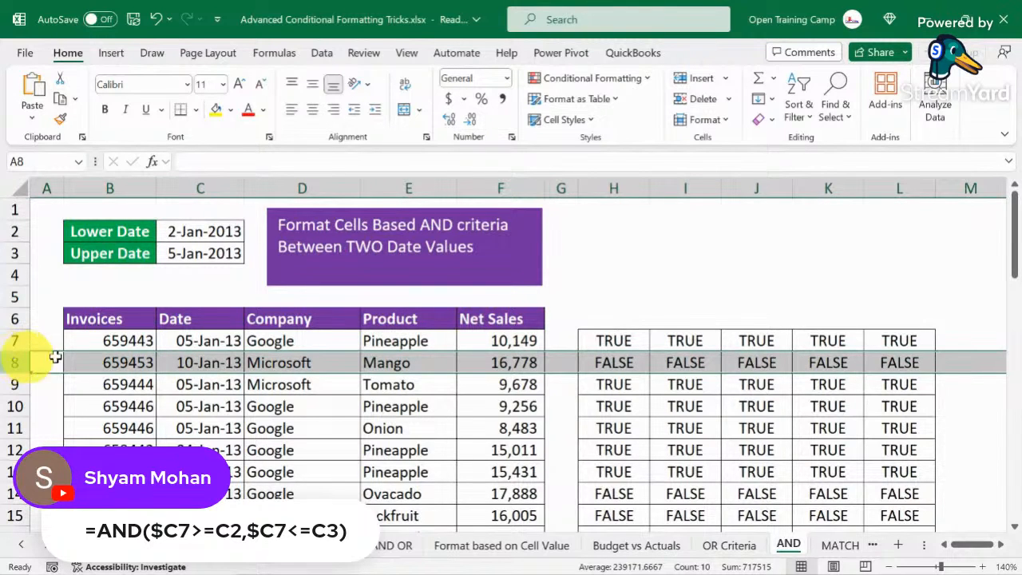
pyautogui.click(604, 363)
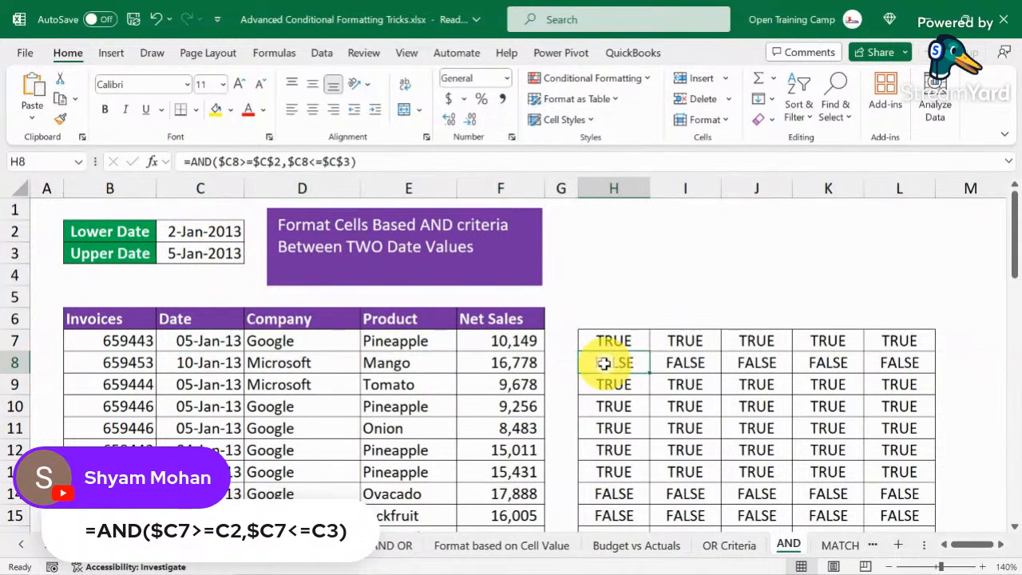
pyautogui.click(6, 493)
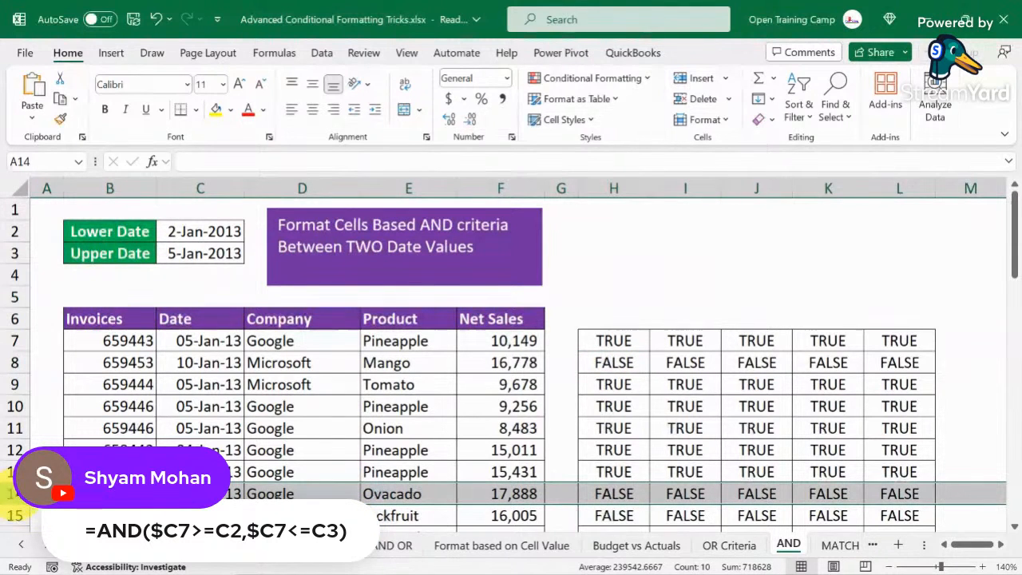
pyautogui.click(609, 493)
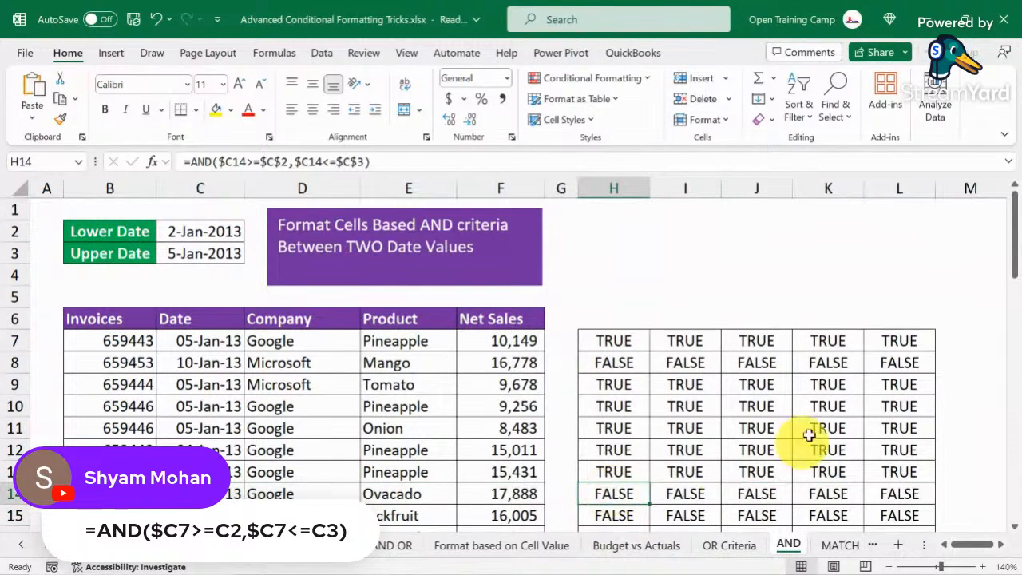
# Copy the full AND formula text from H7 and leave the cell unchanged
pyautogui.click(612, 341)
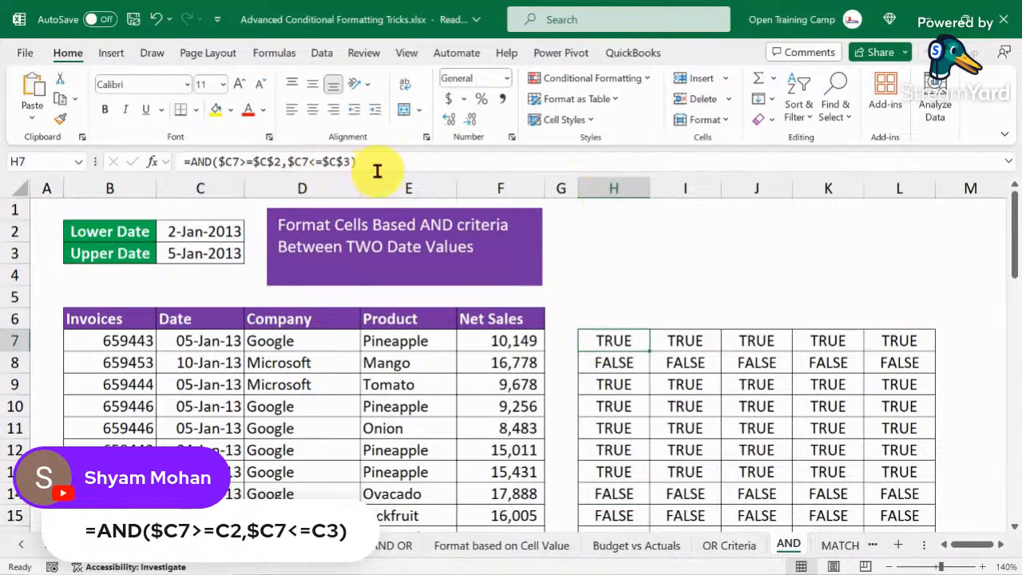
pyautogui.moveTo(372, 163); pyautogui.dragTo(64, 164)
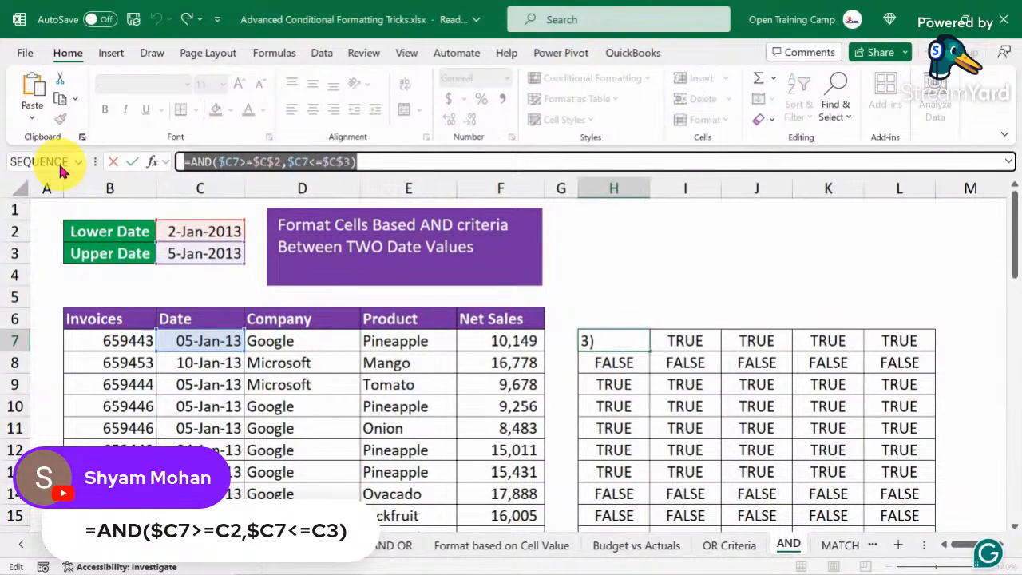
pyautogui.click(114, 162)
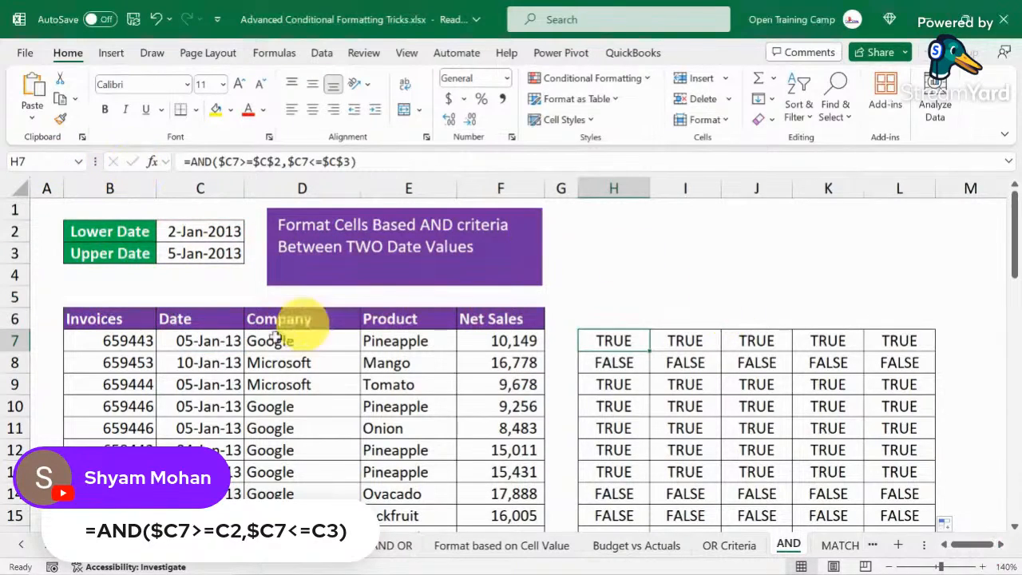
# Create a formula-based conditional formatting rule for the invoice table B7:F53 using =AND($C7>=$C$2,$C7<=$C$3)
pyautogui.click(98, 340)
pyautogui.hotkey('ctrl', 'shift', 'Right')
pyautogui.hotkey('ctrl', 'shift', 'Down')
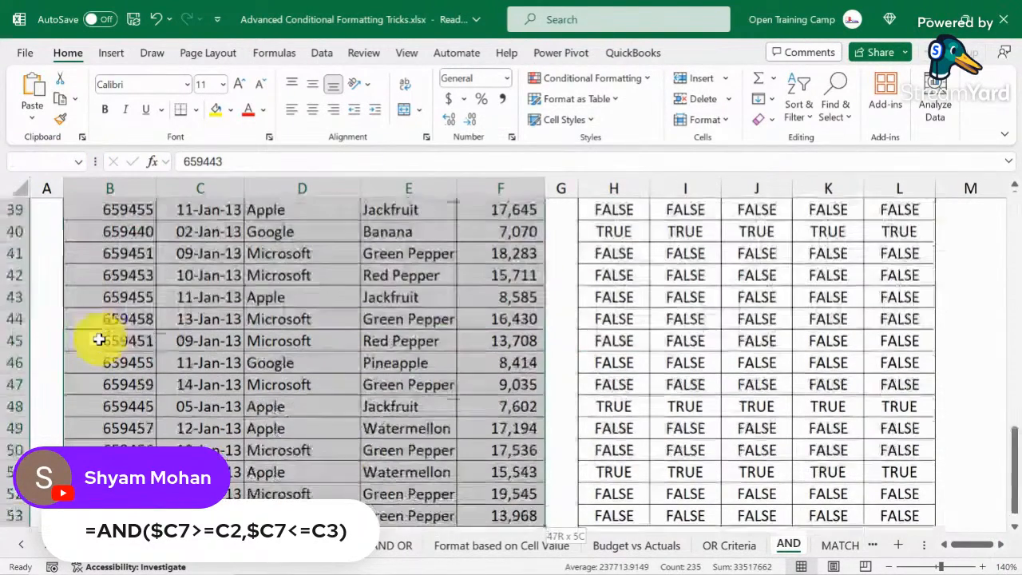
pyautogui.click(614, 84)
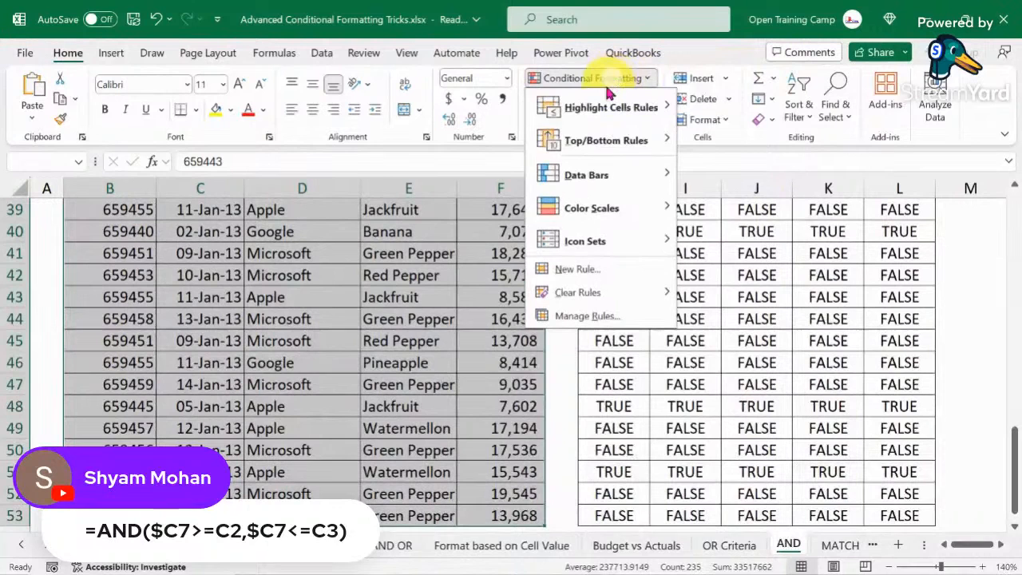
pyautogui.click(580, 272)
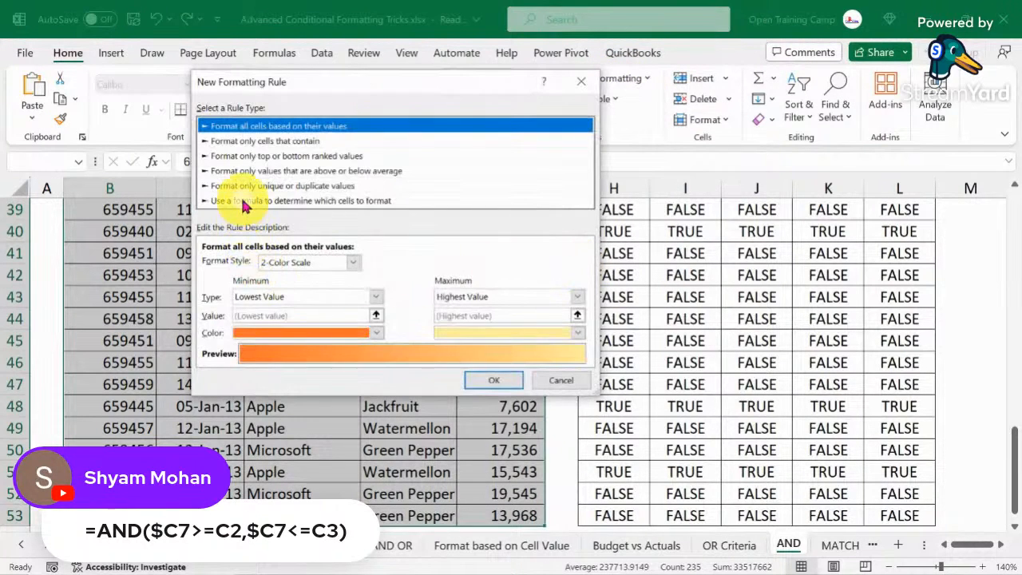
pyautogui.click(228, 200)
pyautogui.click(223, 261)
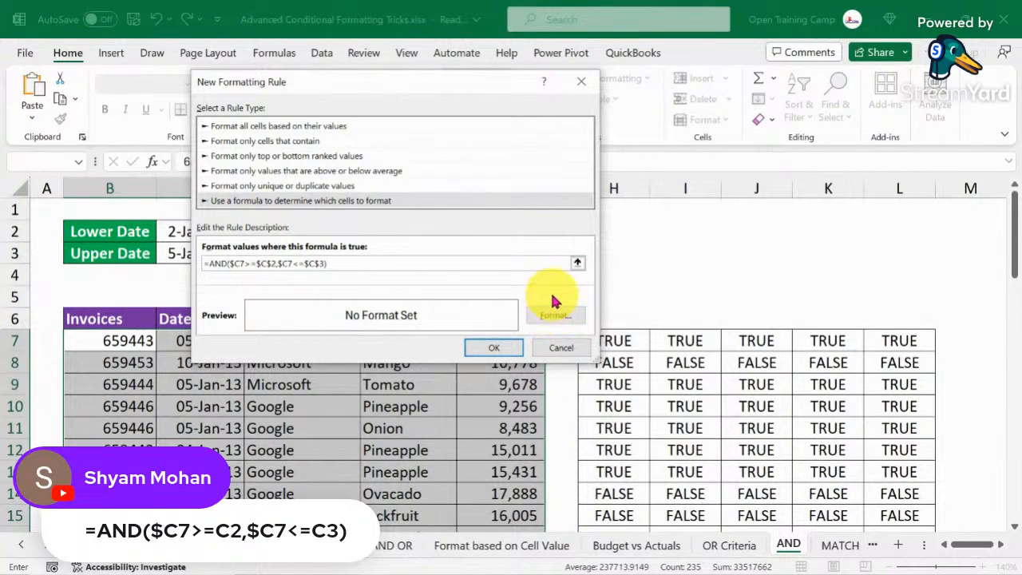
# Give the rule a green fill with bold white font and apply it to the invoice table
pyautogui.click(553, 317)
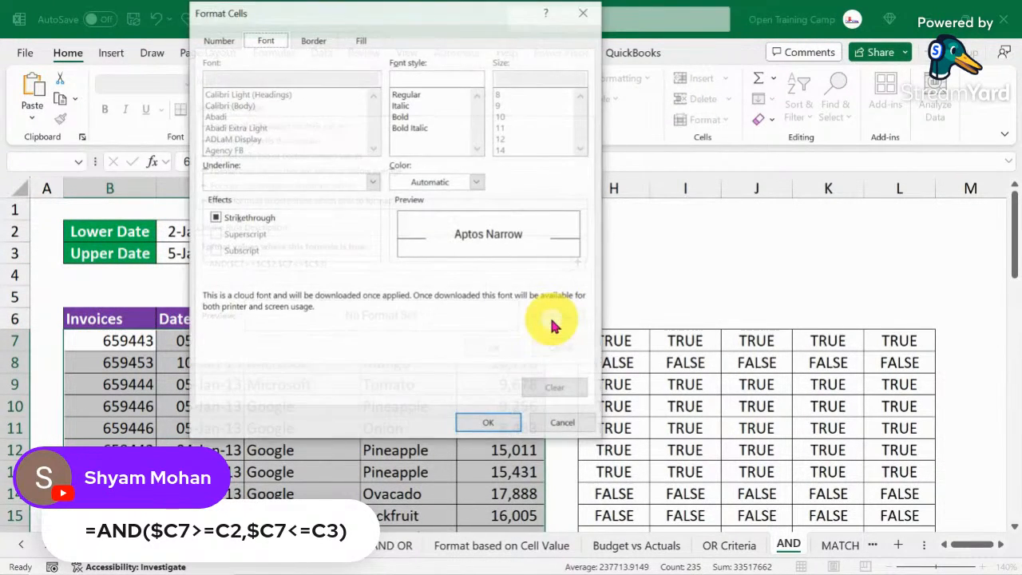
pyautogui.click(362, 41)
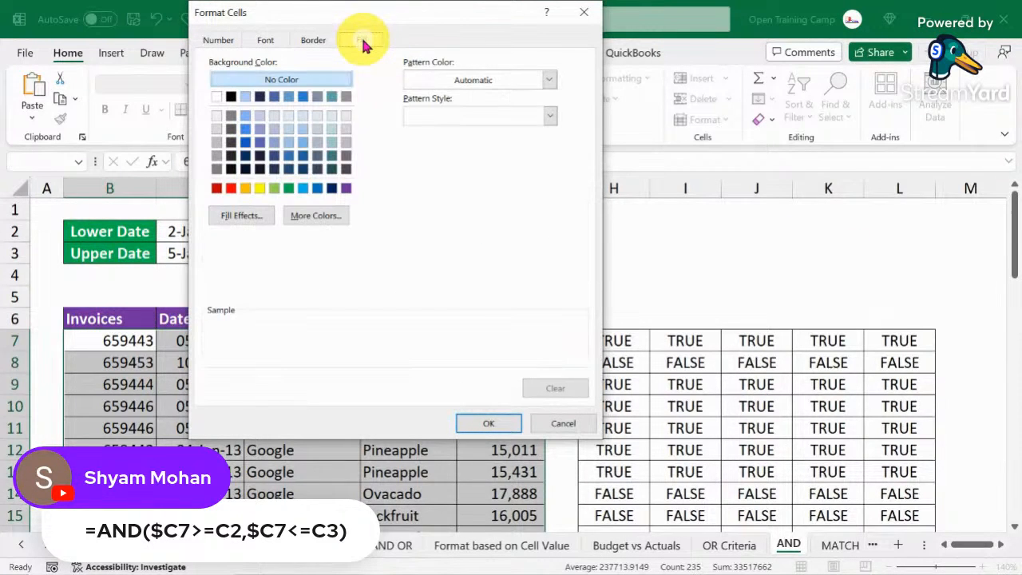
pyautogui.click(286, 190)
pyautogui.click(268, 41)
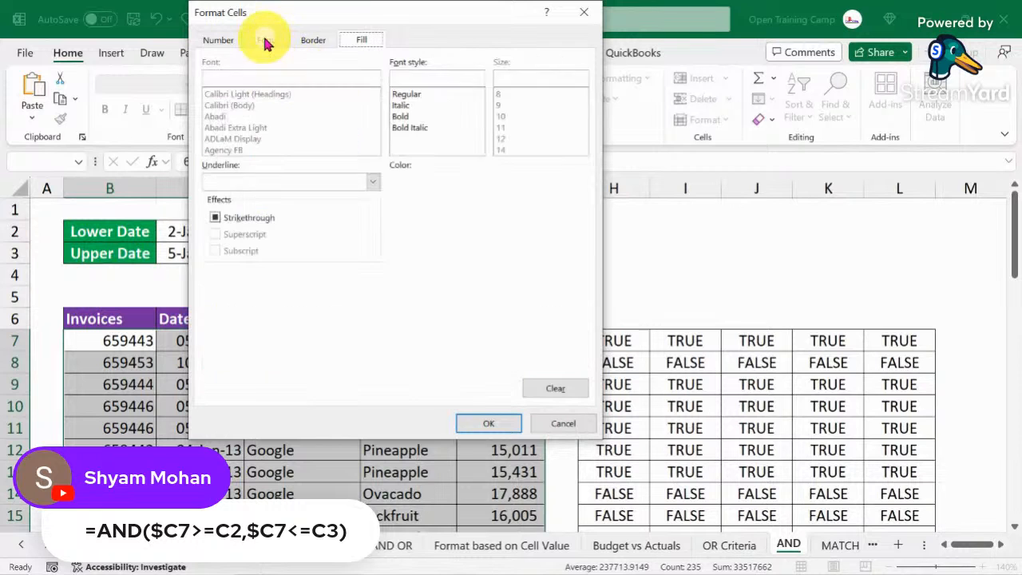
pyautogui.click(400, 116)
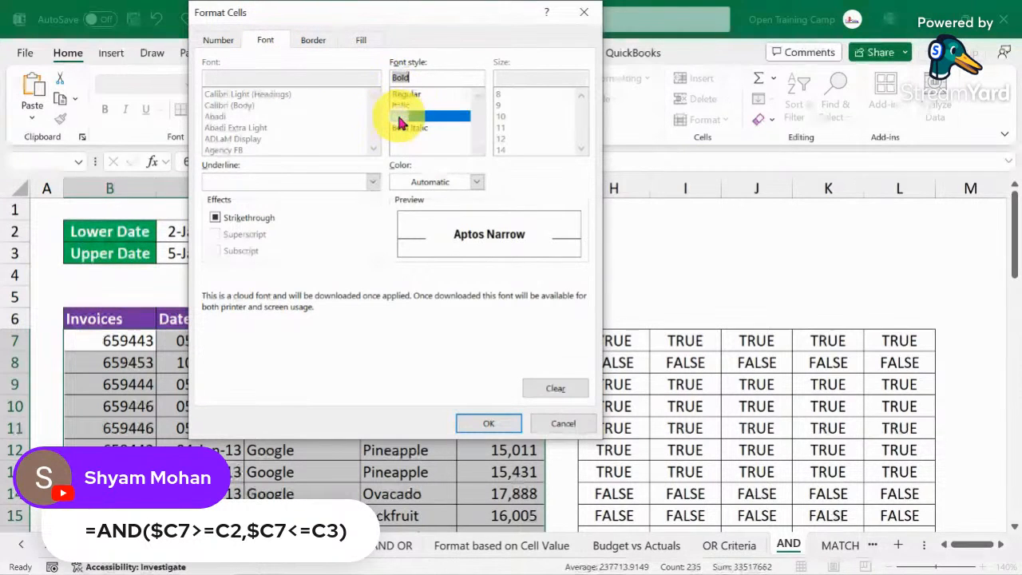
pyautogui.click(435, 182)
pyautogui.click(399, 249)
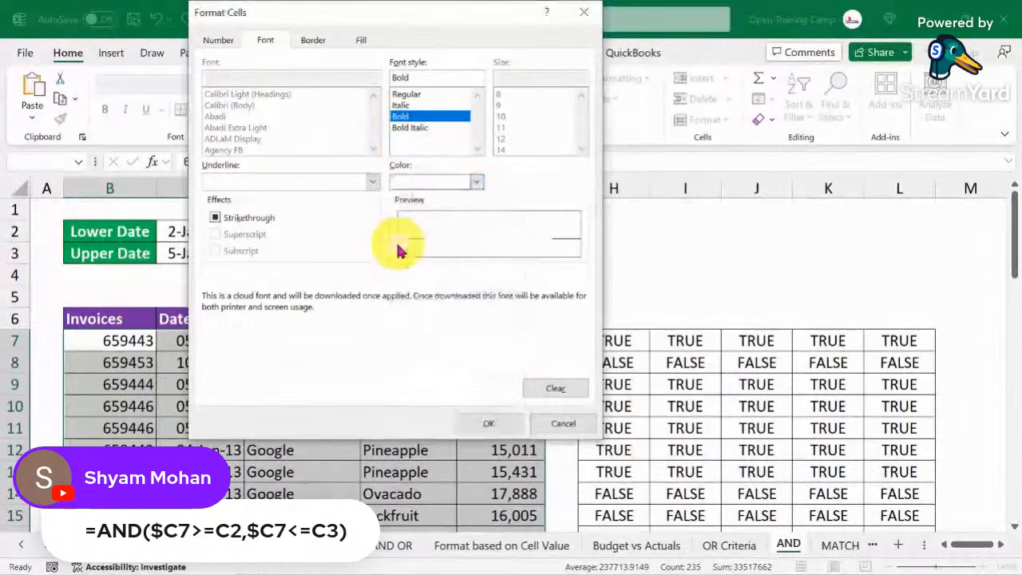
pyautogui.click(488, 423)
pyautogui.click(494, 348)
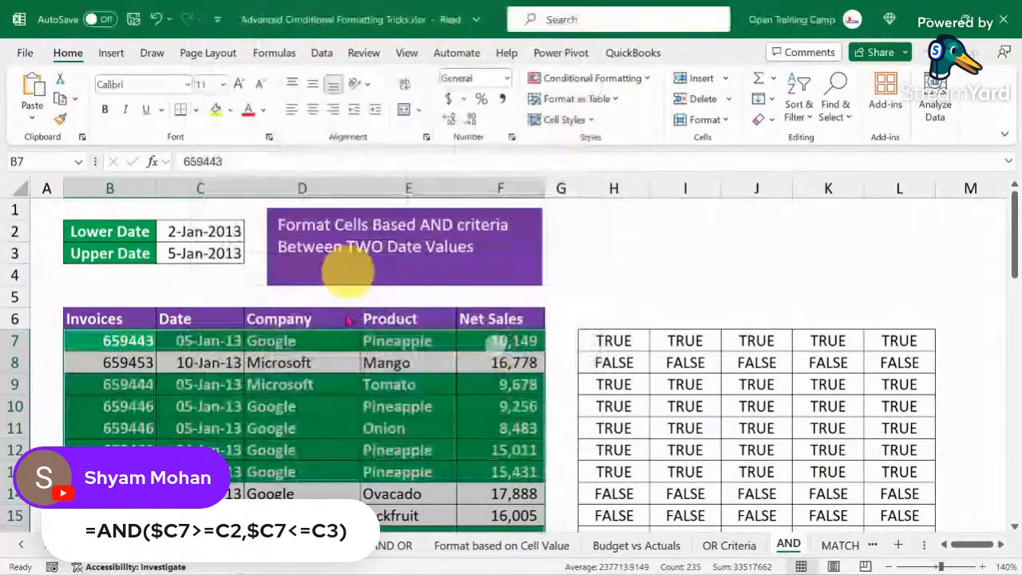
# Check the highlighted rows throughout the invoice table against the lower and upper dates in C2:C3
pyautogui.click(406, 390)
pyautogui.scroll(-9, 405, 392)
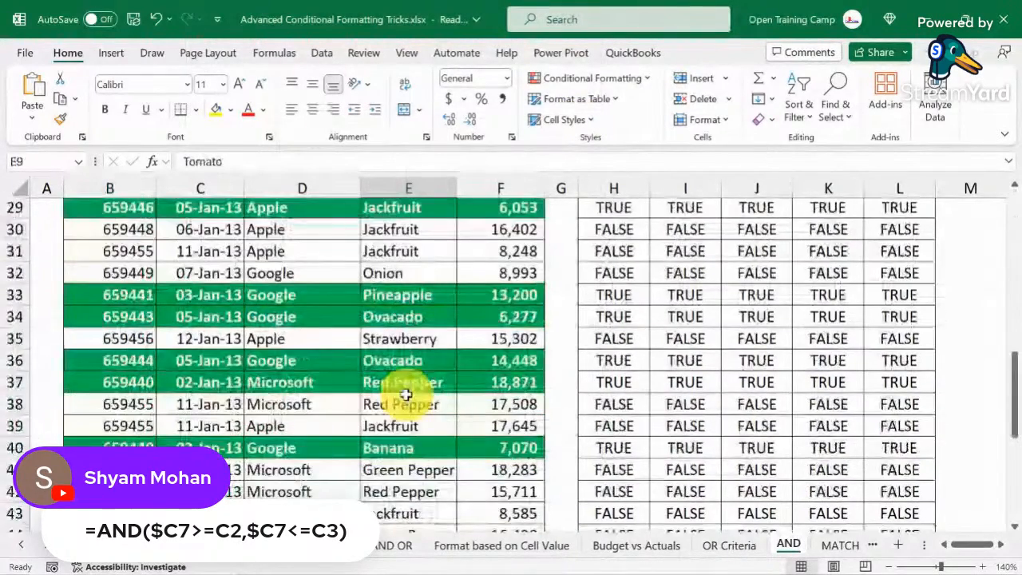
pyautogui.scroll(-9, 405, 393)
pyautogui.scroll(10, 405, 394)
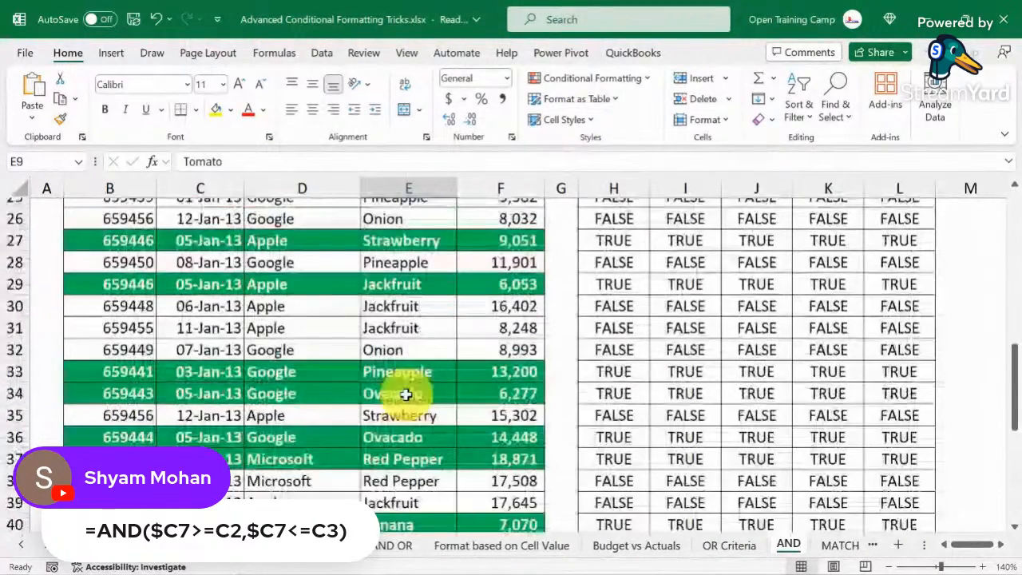
pyautogui.scroll(8, 406, 393)
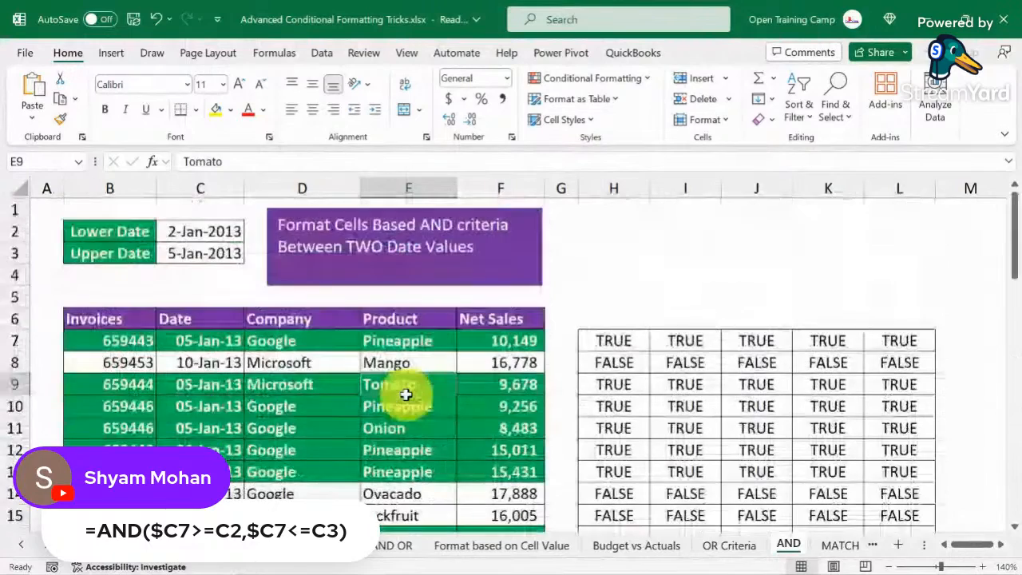
pyautogui.click(177, 344)
pyautogui.moveTo(194, 230); pyautogui.dragTo(202, 263)
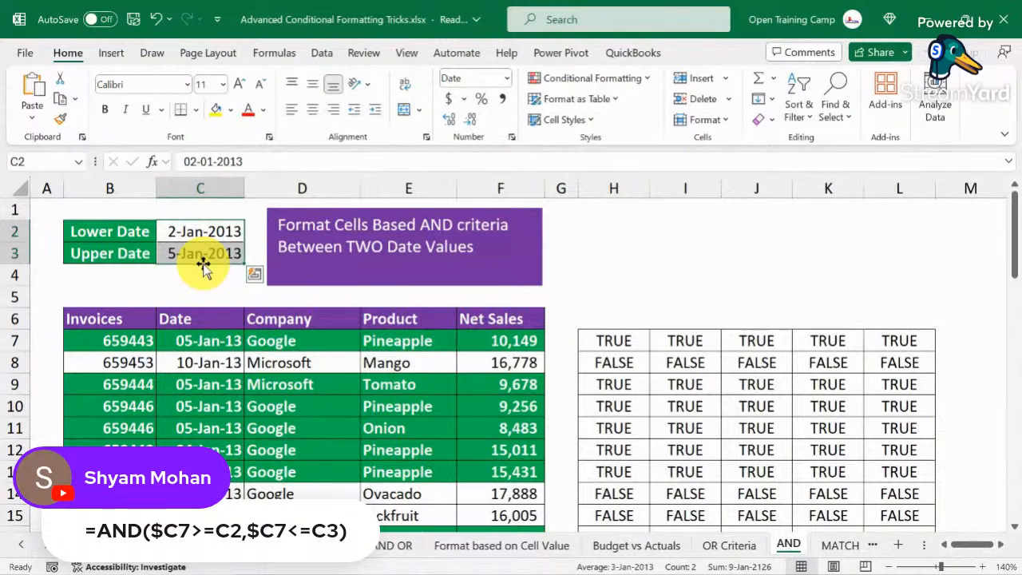
pyautogui.click(605, 234)
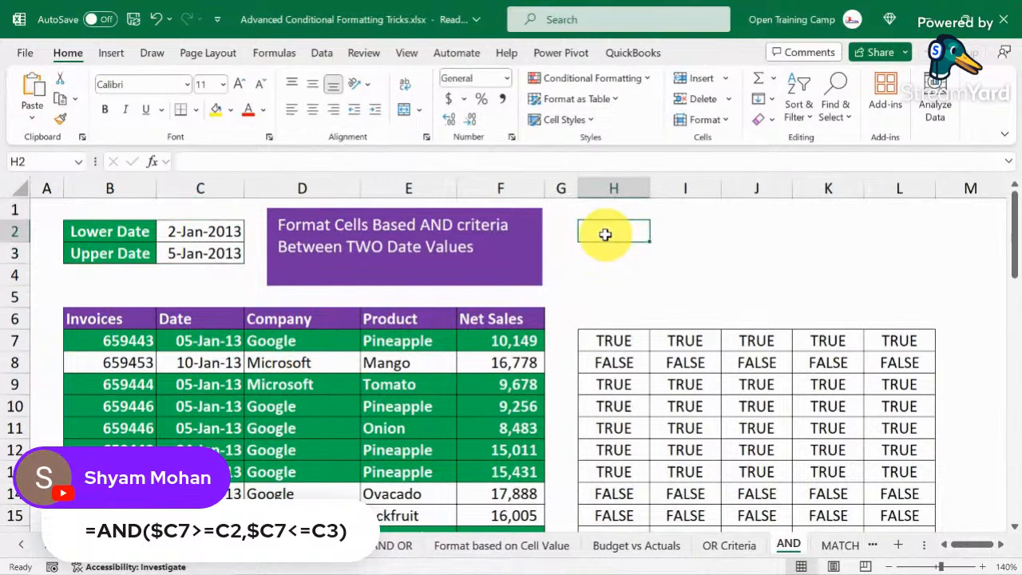
# Open the MATCH sheet and compare its Invoices list in column B with the Invoices column of the sales table
pyautogui.hotkey('ctrl', 'pagedown')
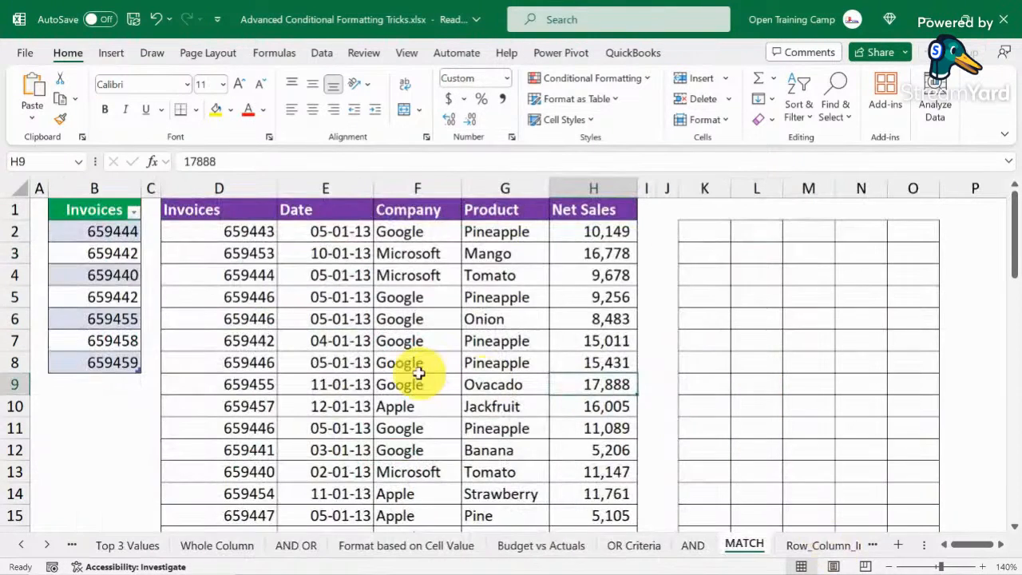
pyautogui.click(806, 303)
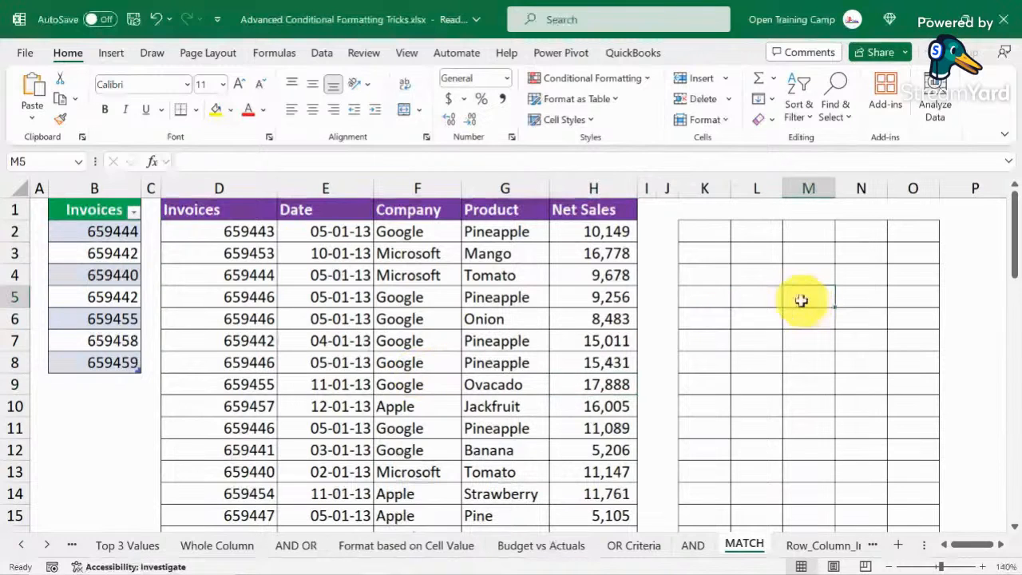
pyautogui.moveTo(218, 216); pyautogui.dragTo(603, 354)
pyautogui.click(280, 281)
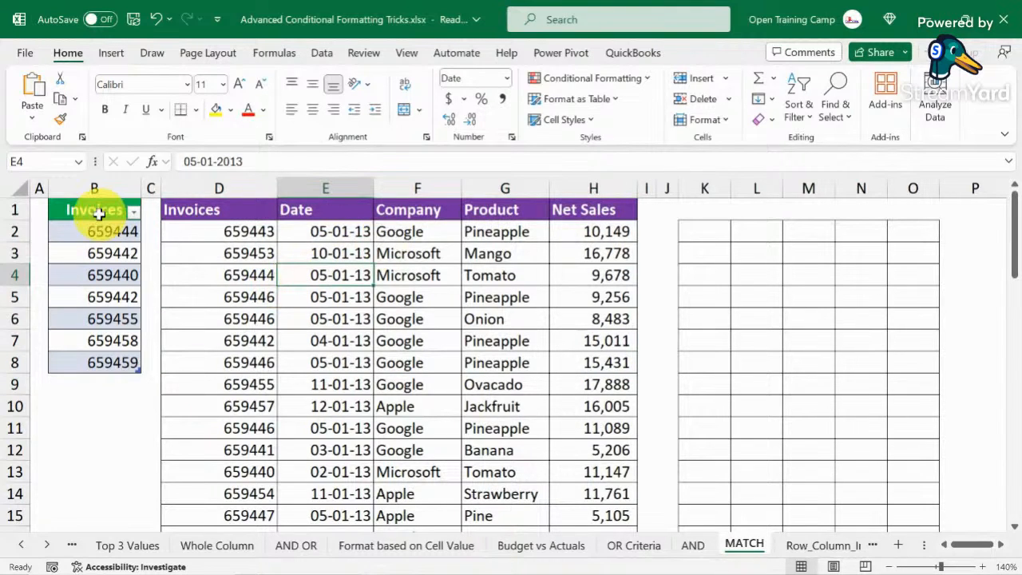
pyautogui.moveTo(94, 210); pyautogui.dragTo(91, 283)
pyautogui.click(91, 279)
pyautogui.moveTo(98, 232); pyautogui.dragTo(90, 343)
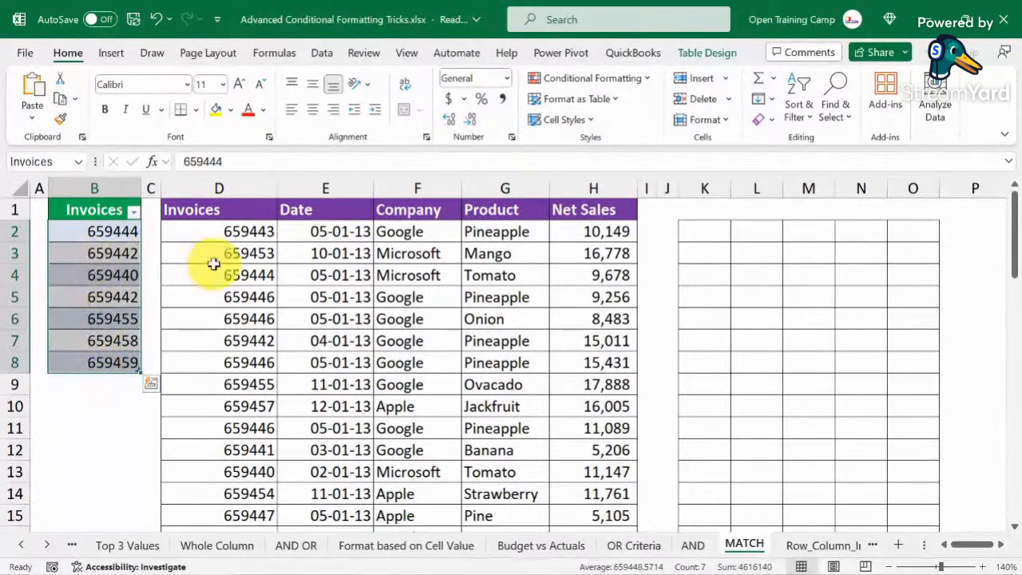
pyautogui.moveTo(219, 211); pyautogui.dragTo(210, 447)
pyautogui.click(233, 294)
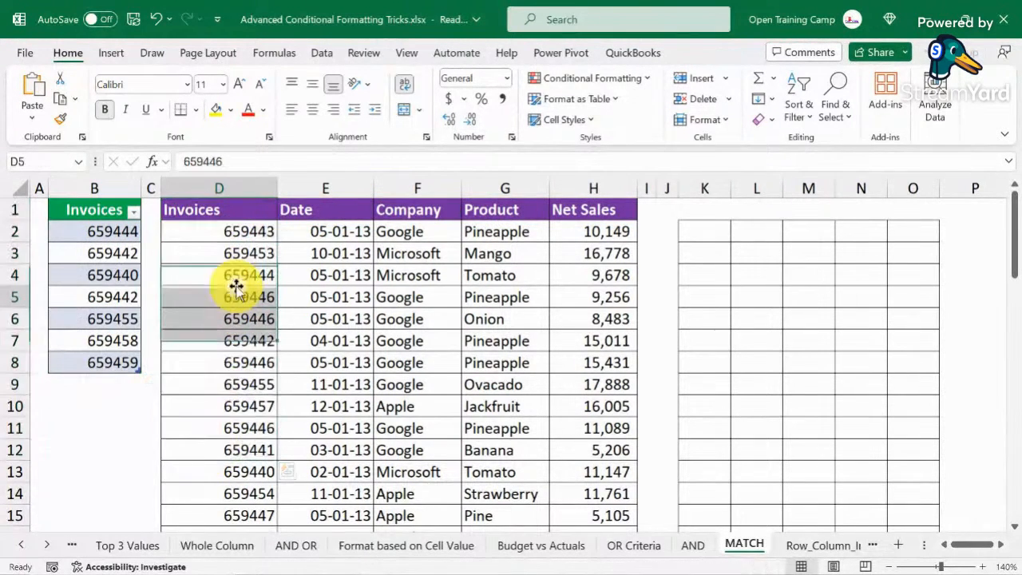
# Review the two-invoice criteria setup on the OR Criteria sheet and return to the MATCH sheet
pyautogui.click(216, 546)
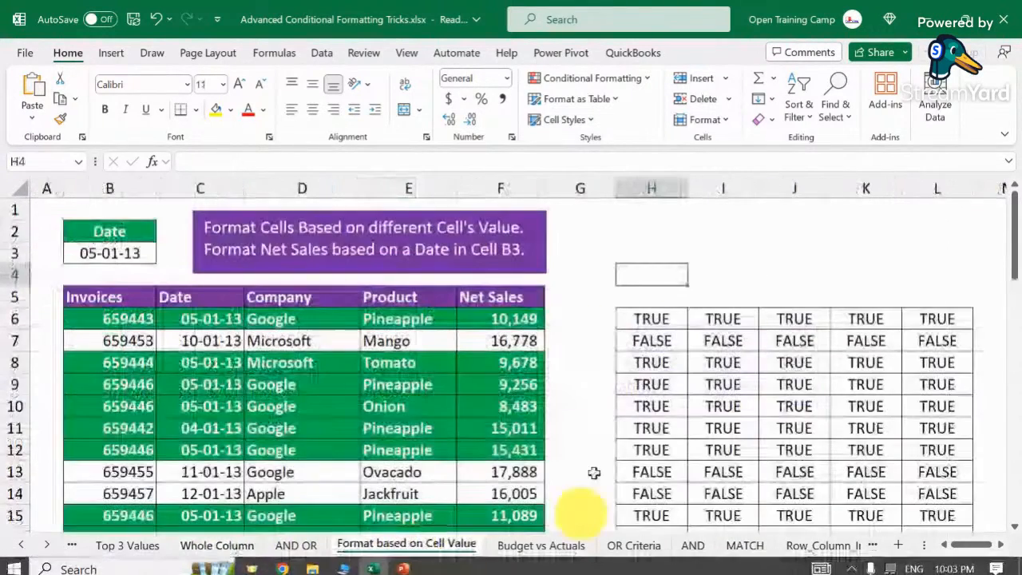
pyautogui.click(547, 546)
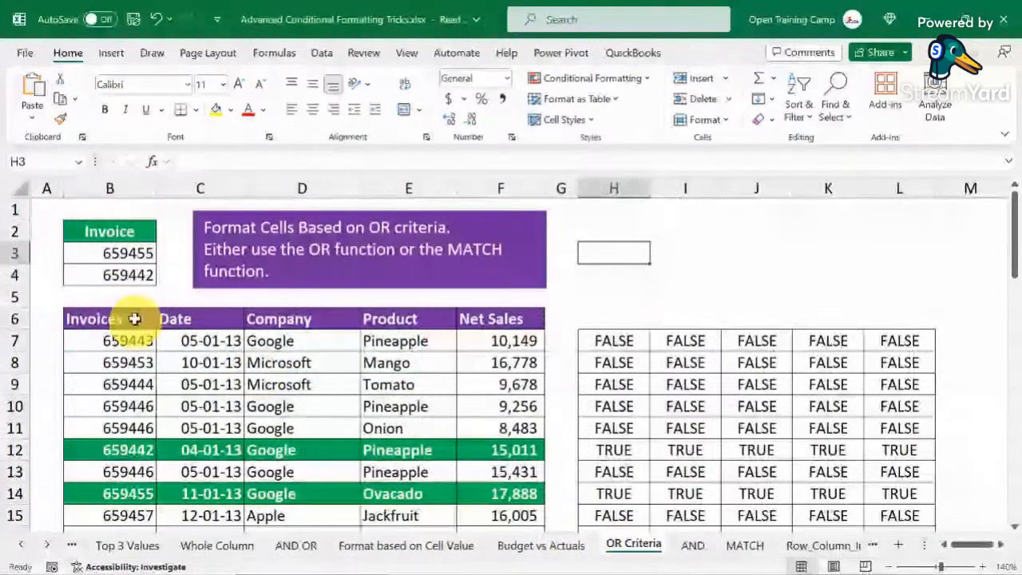
pyautogui.moveTo(109, 231); pyautogui.dragTo(502, 360)
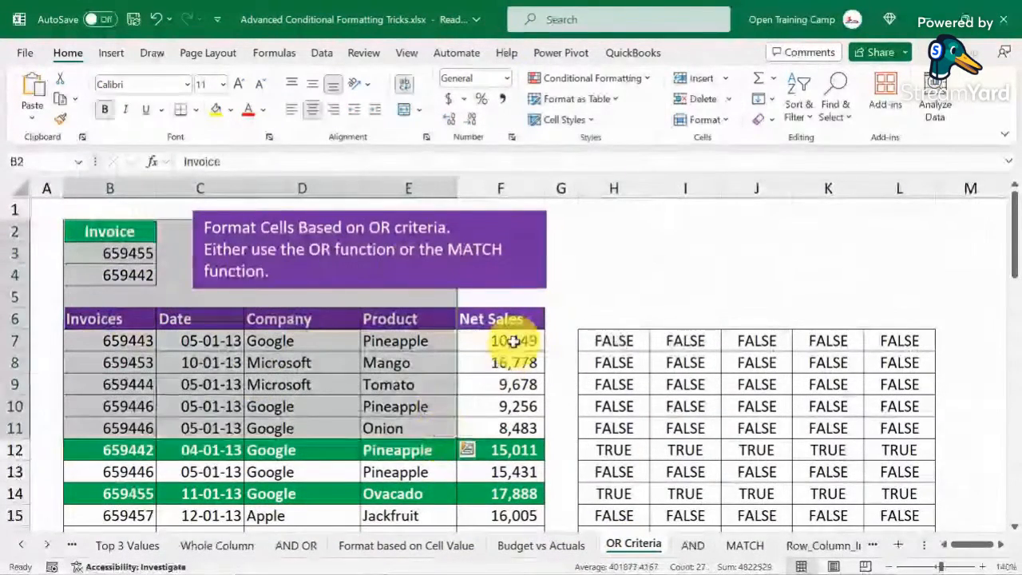
pyautogui.click(504, 338)
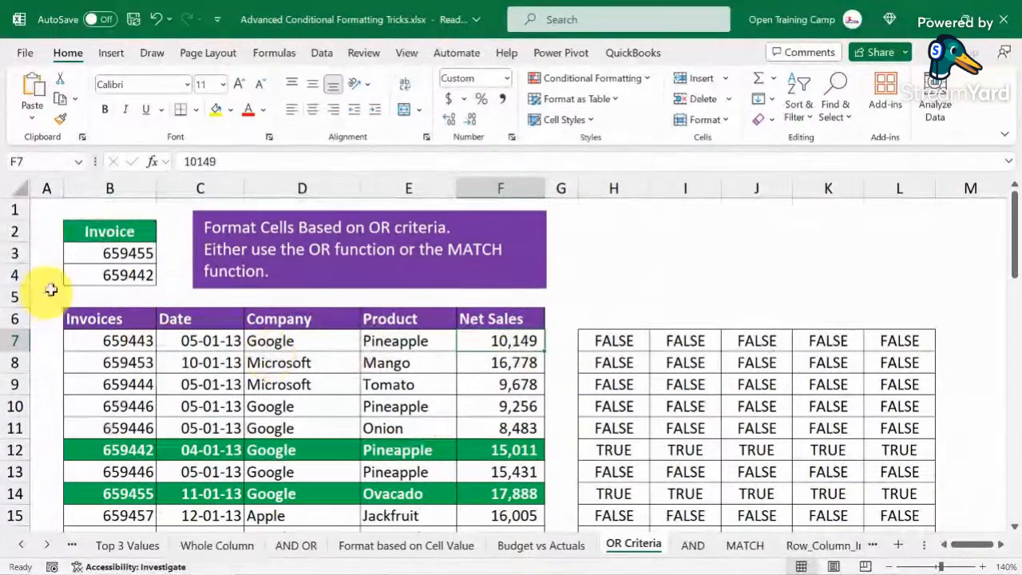
pyautogui.click(743, 546)
# Examine the lookup invoices in B2:B8 one by one and as a whole list beside the sales table
pyautogui.moveTo(89, 238); pyautogui.dragTo(82, 364)
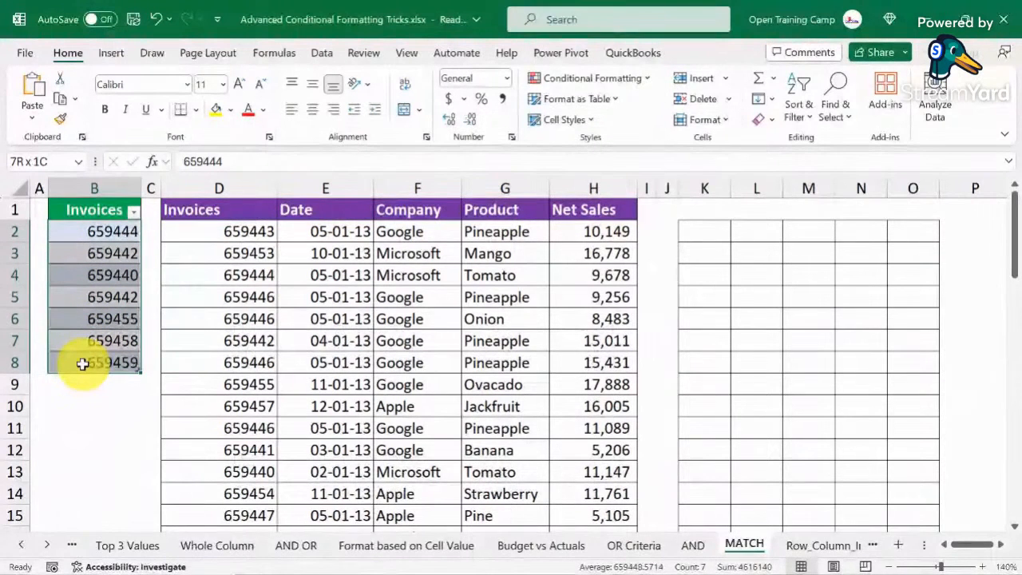
pyautogui.moveTo(82, 364); pyautogui.dragTo(82, 364)
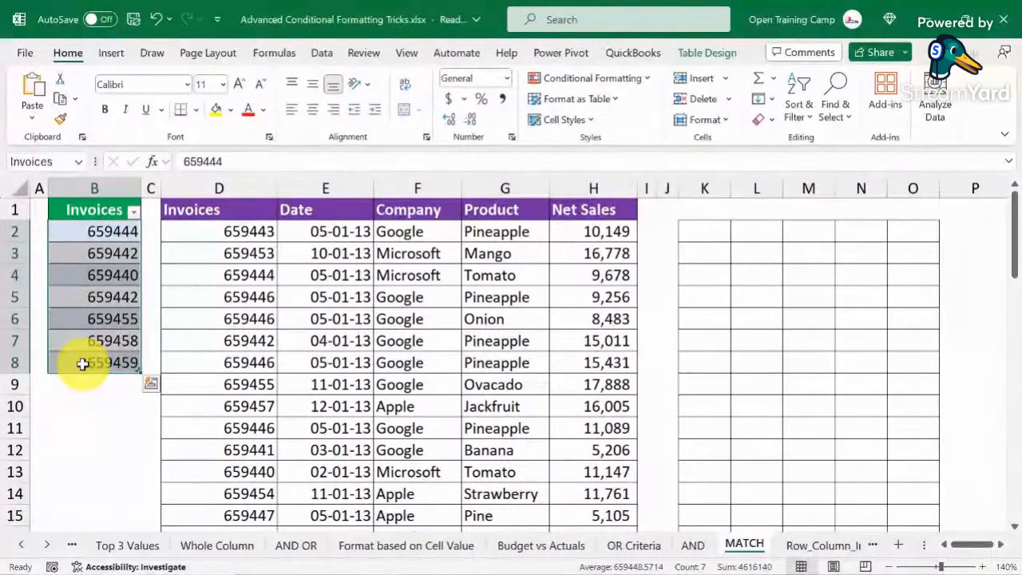
pyautogui.click(94, 230)
pyautogui.click(94, 253)
pyautogui.click(95, 276)
pyautogui.click(95, 297)
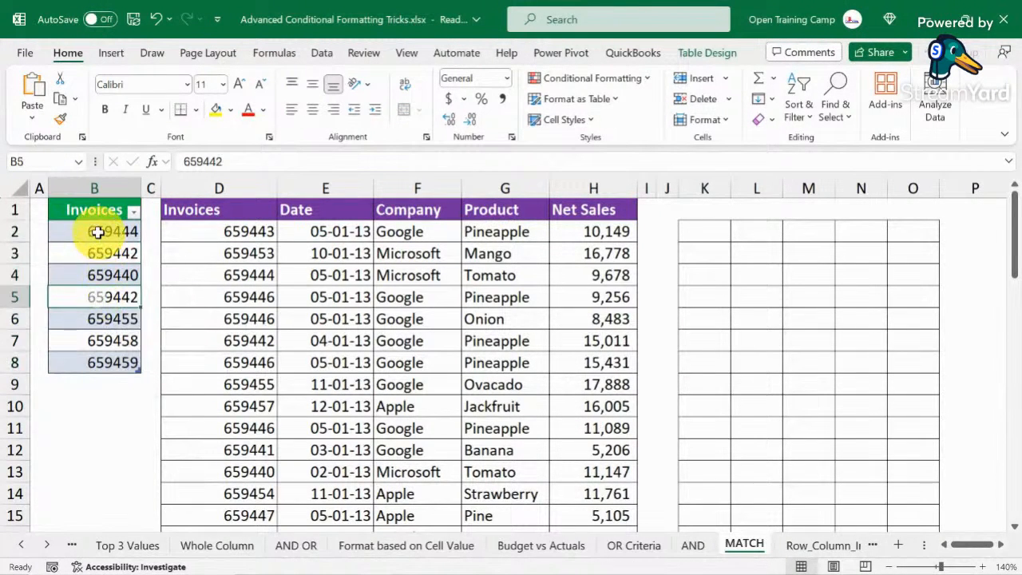
pyautogui.moveTo(98, 232); pyautogui.dragTo(88, 363)
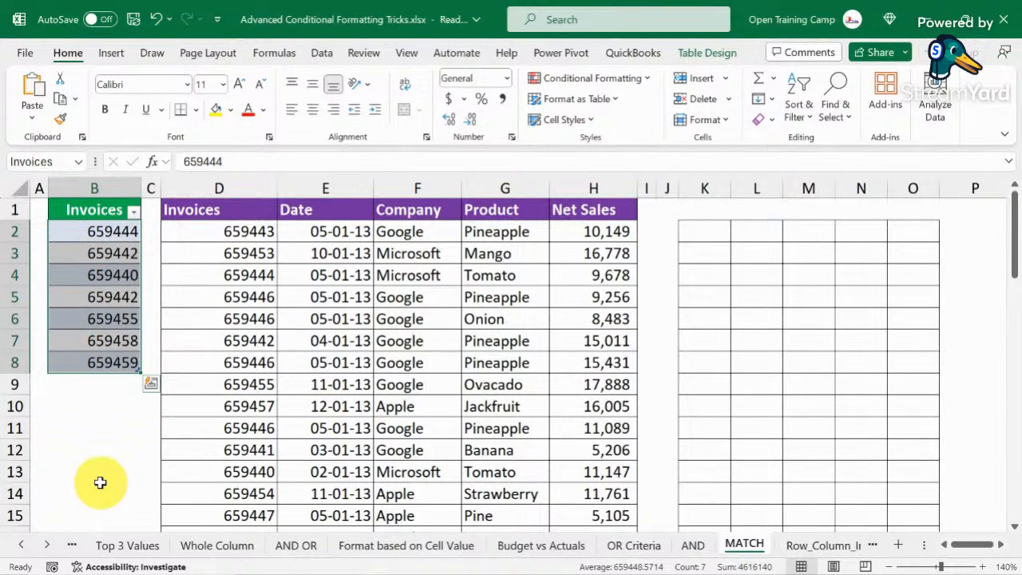
pyautogui.click(773, 324)
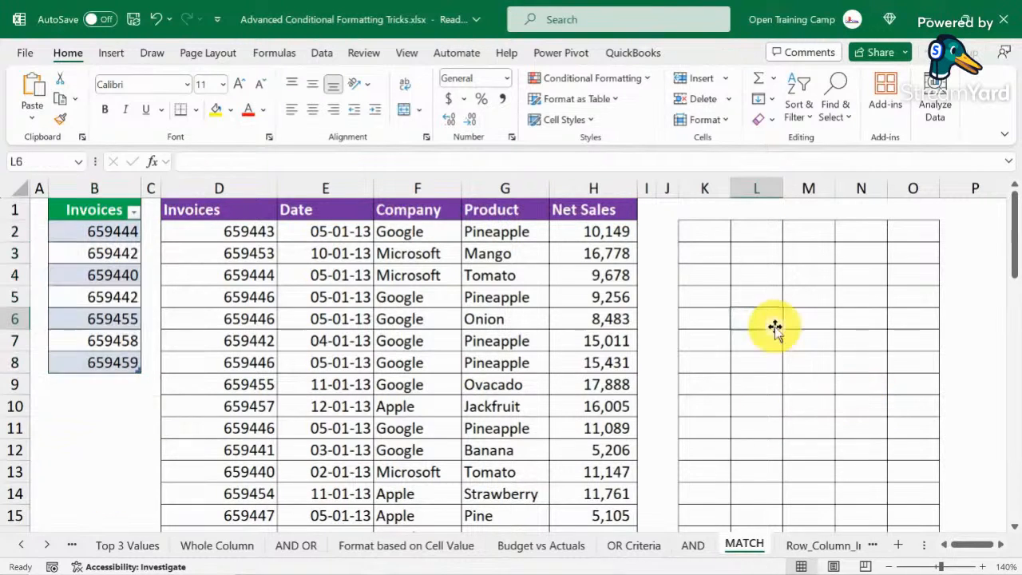
pyautogui.click(380, 313)
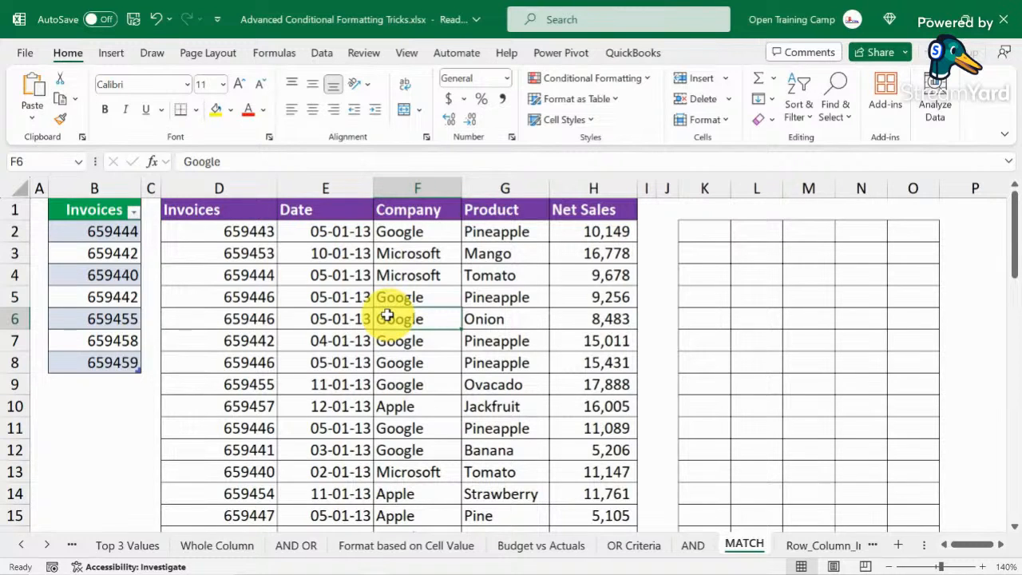
# Enter =MATCH(D2,Invoices[Invoices],0) in K2, the first cell of the bordered test grid
pyautogui.click(696, 230)
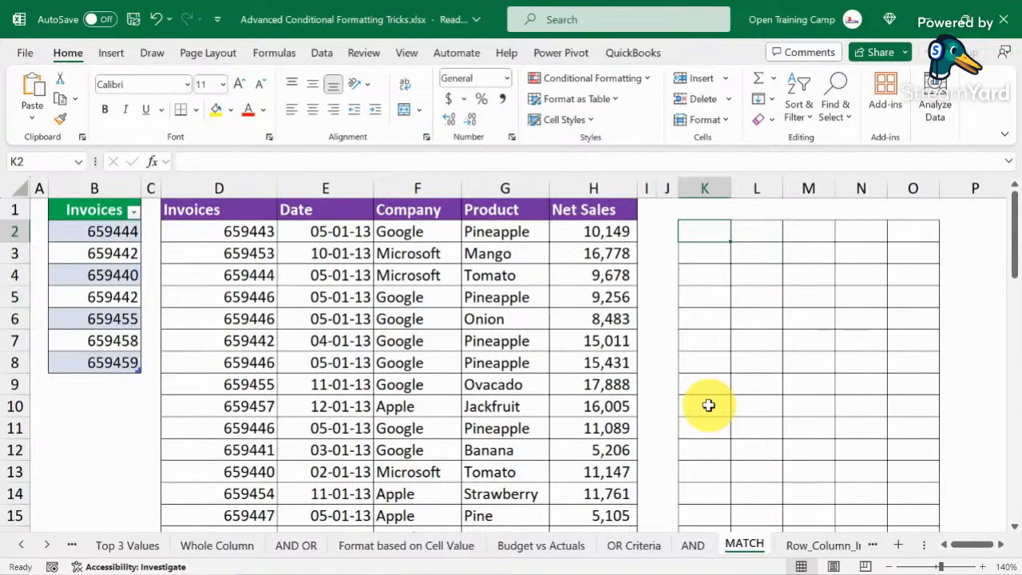
pyautogui.write('=m')
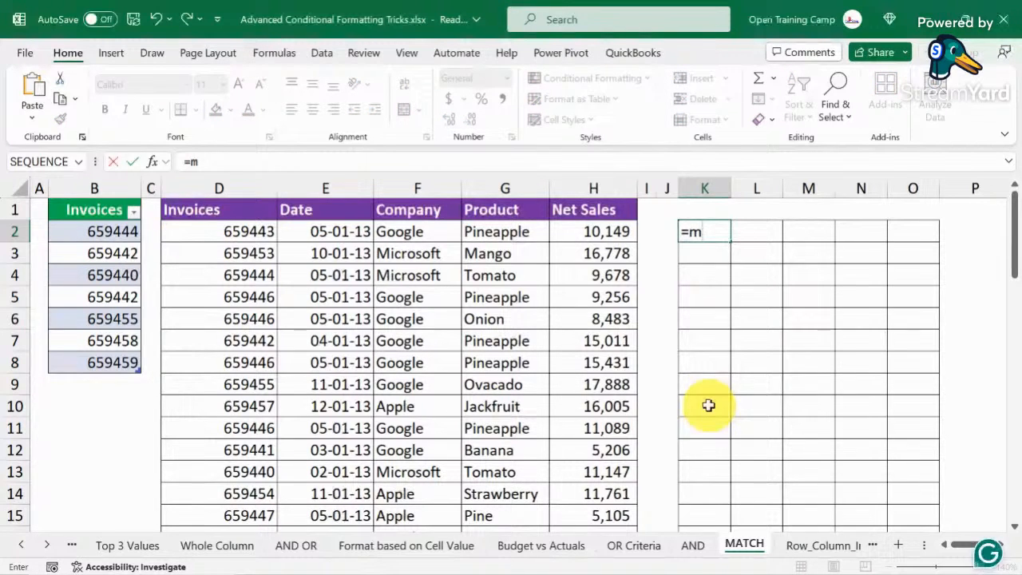
pyautogui.write('atch')
pyautogui.press('Tab')
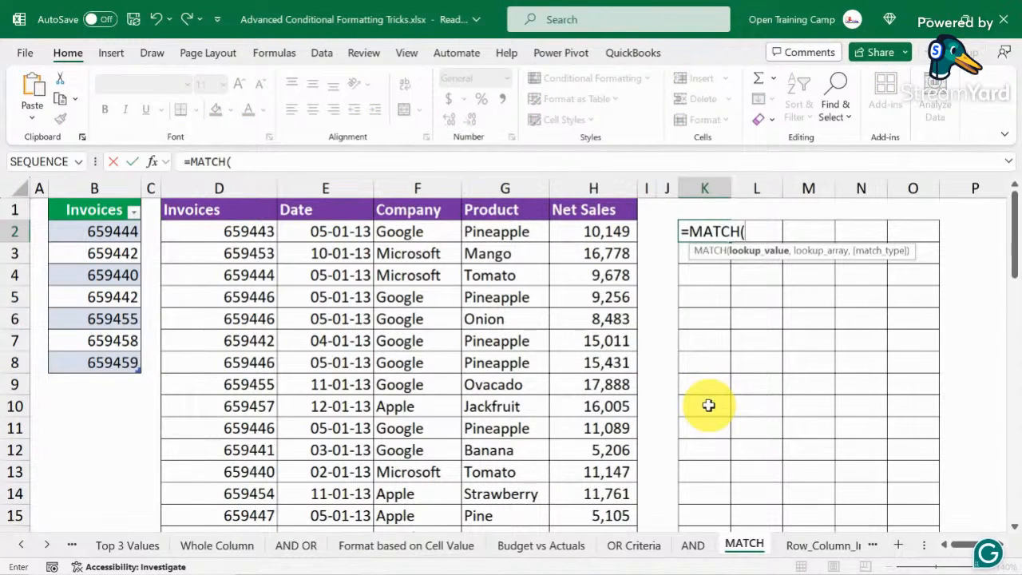
pyautogui.click(238, 237)
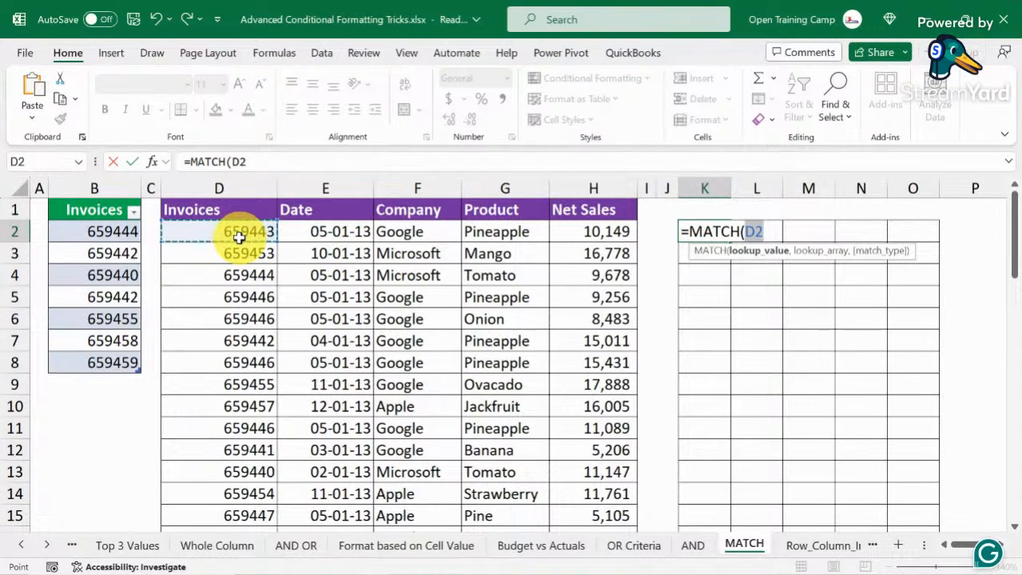
pyautogui.write(',')
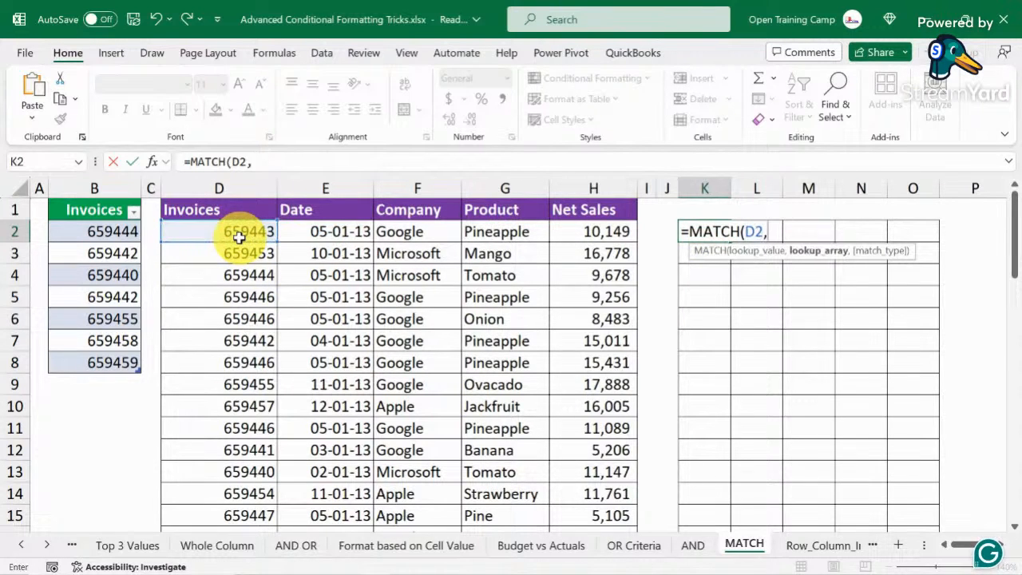
pyautogui.click(95, 194)
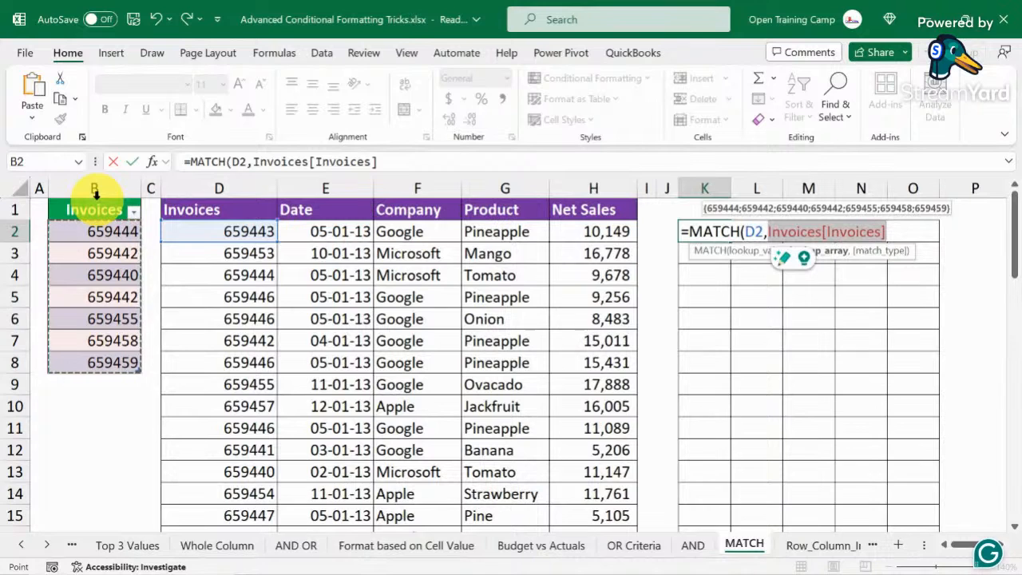
pyautogui.write(',')
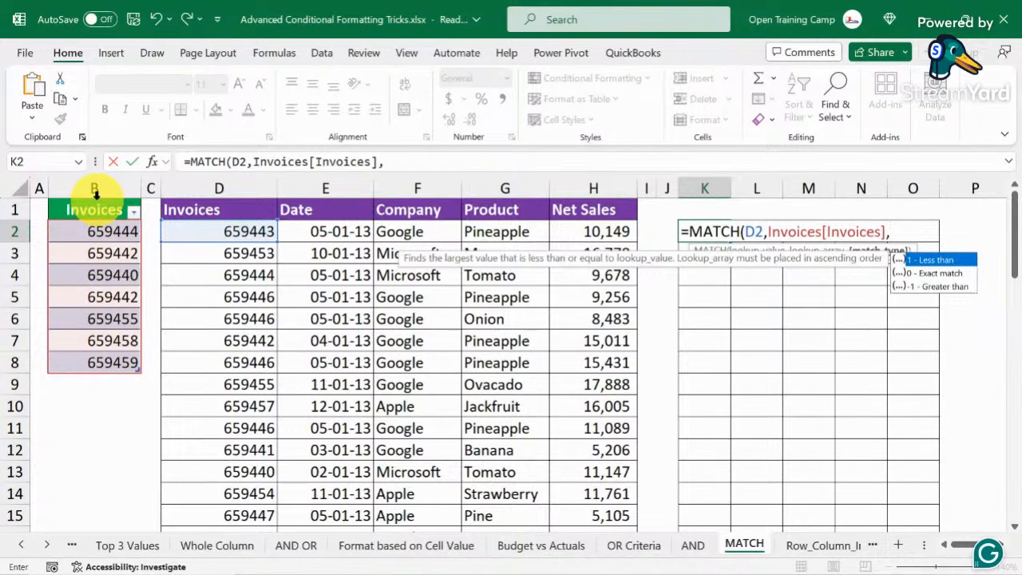
pyautogui.write('0)')
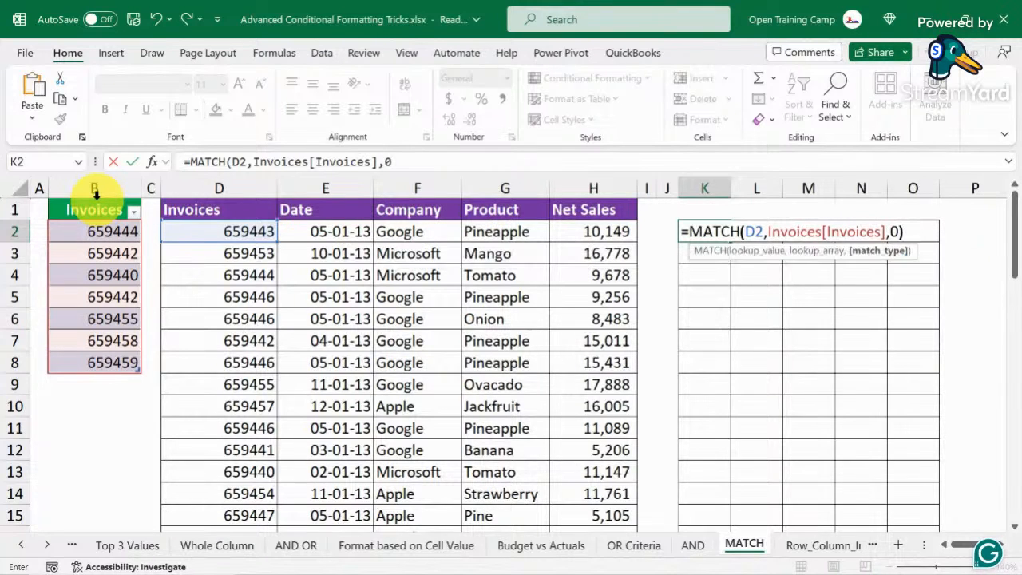
pyautogui.press('Return')
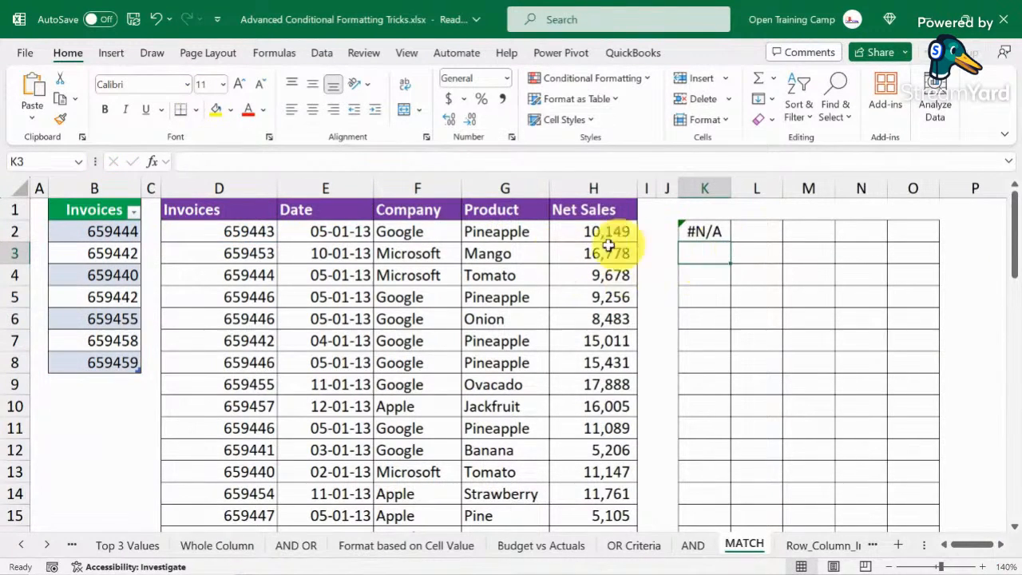
# Compare the invoice in D2 with the Invoices list in B2:B8 and inspect the MATCH result in K2
pyautogui.click(225, 232)
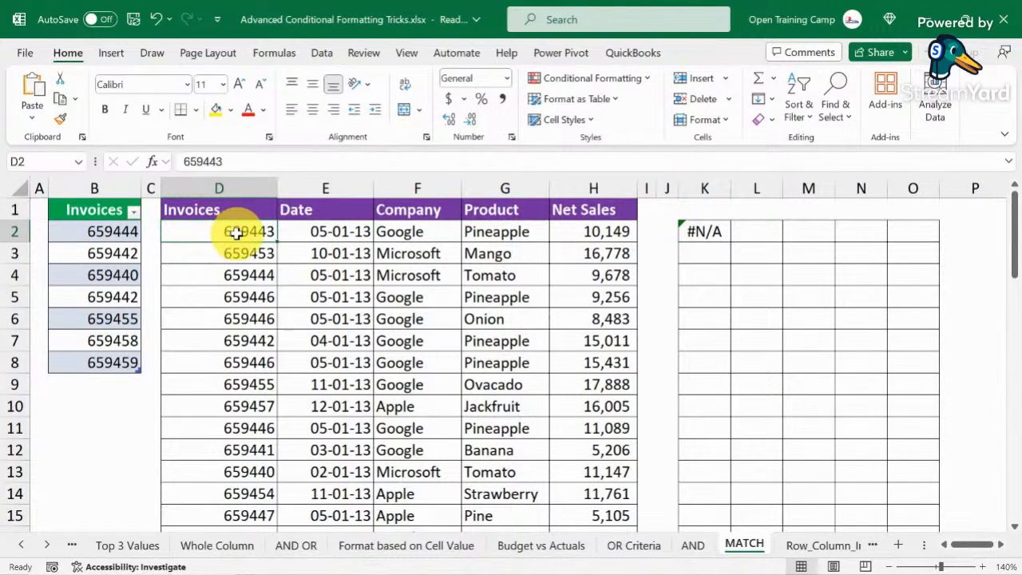
pyautogui.moveTo(101, 232); pyautogui.dragTo(96, 361)
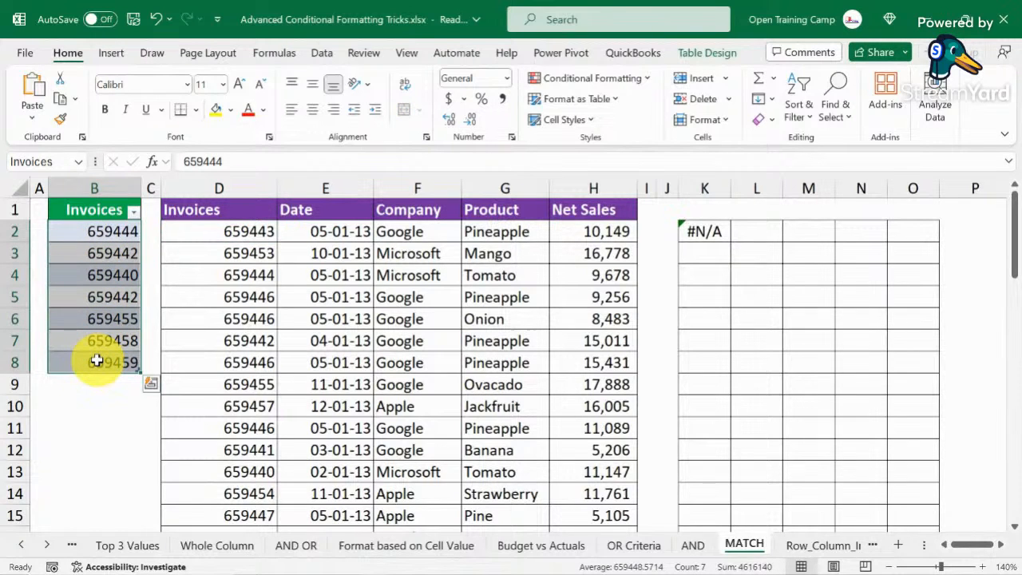
pyautogui.click(719, 231)
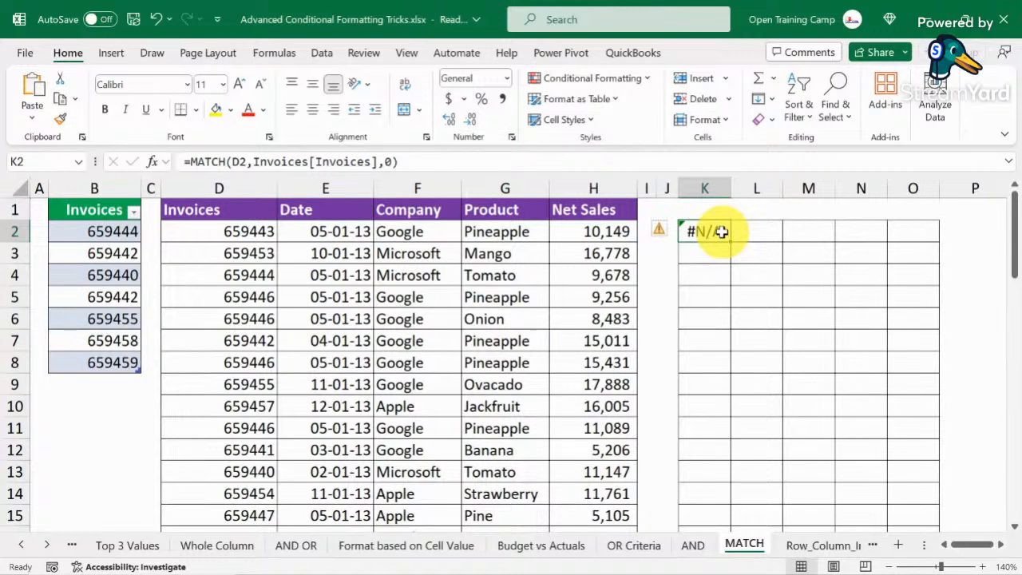
pyautogui.click(773, 274)
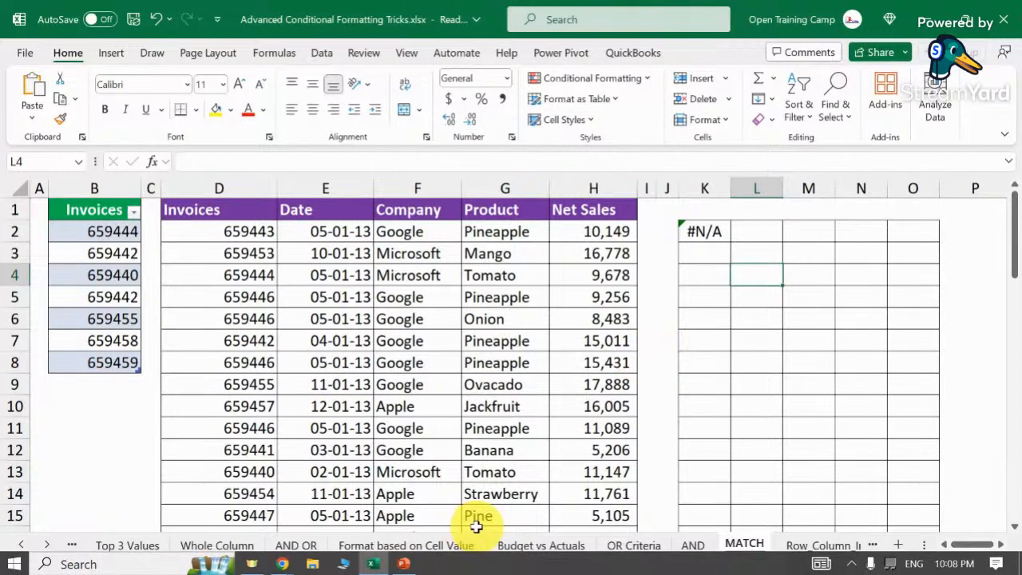
# Read slide 2 of the PowerPoint presentation on when conditional formatting applies, return to Excel and check K2's MATCH result against D2 and the Invoices list
pyautogui.click(405, 564)
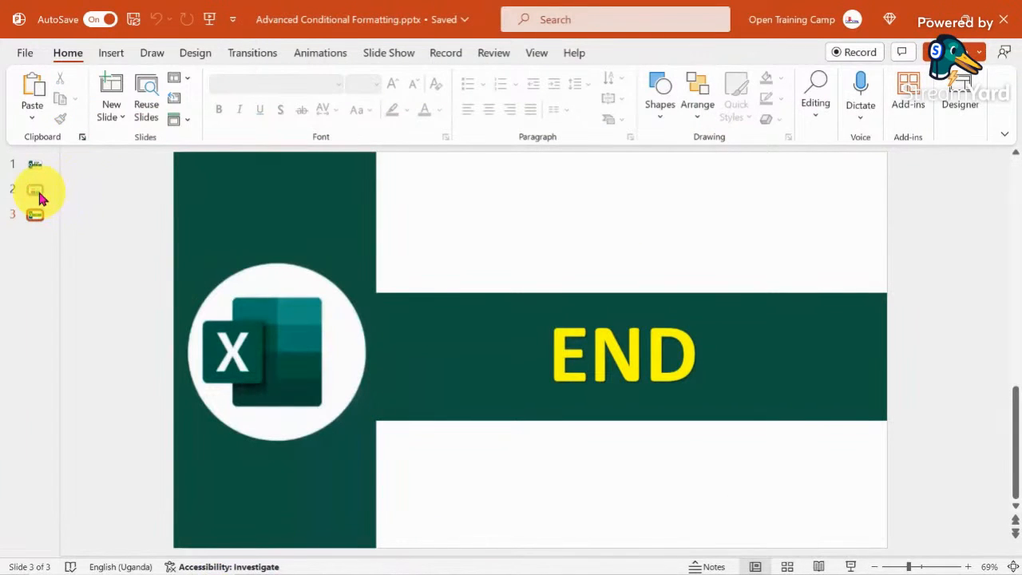
pyautogui.click(34, 190)
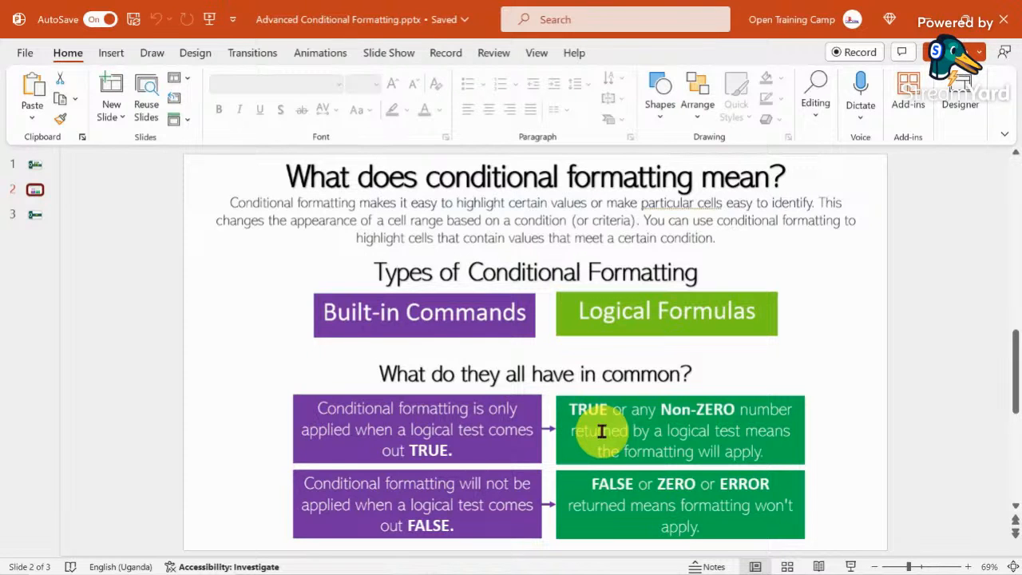
pyautogui.moveTo(495, 569)
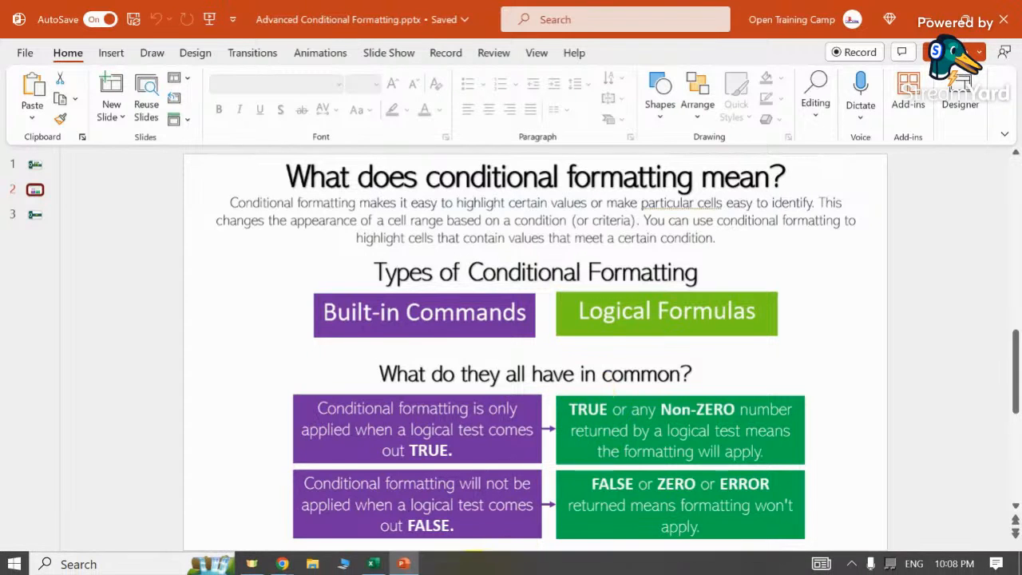
pyautogui.click(373, 566)
pyautogui.click(703, 230)
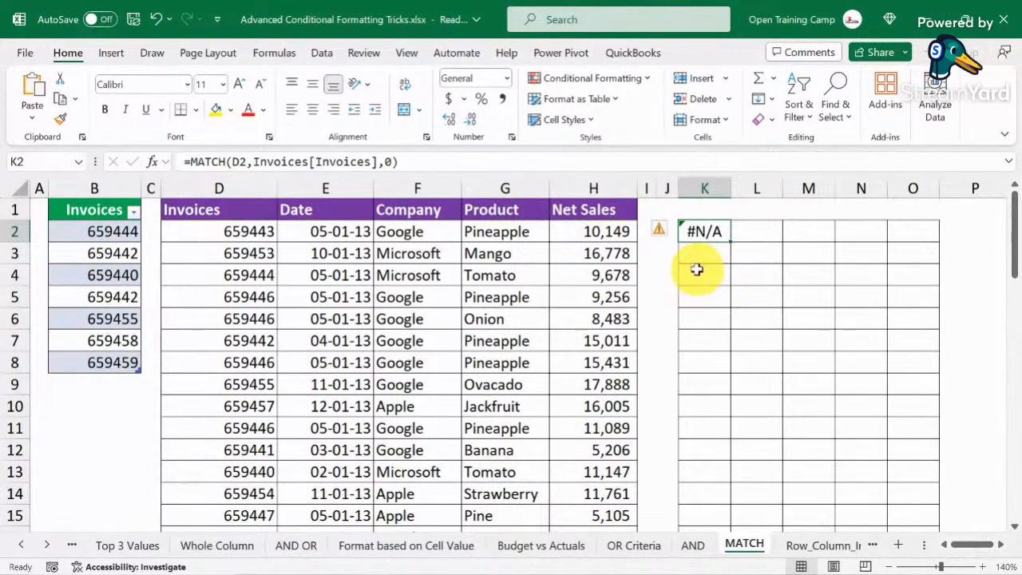
pyautogui.click(232, 231)
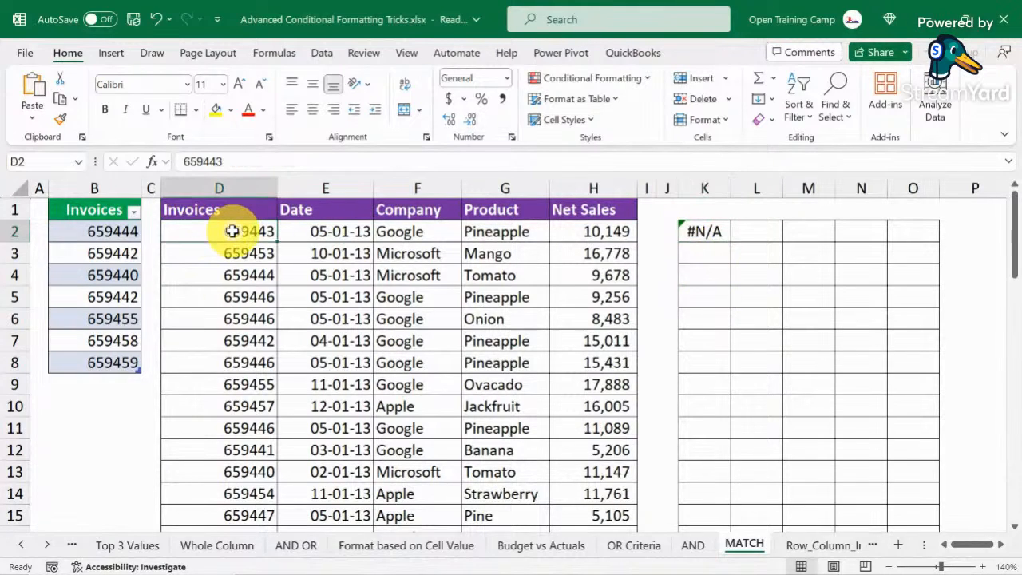
pyautogui.moveTo(76, 230); pyautogui.dragTo(67, 341)
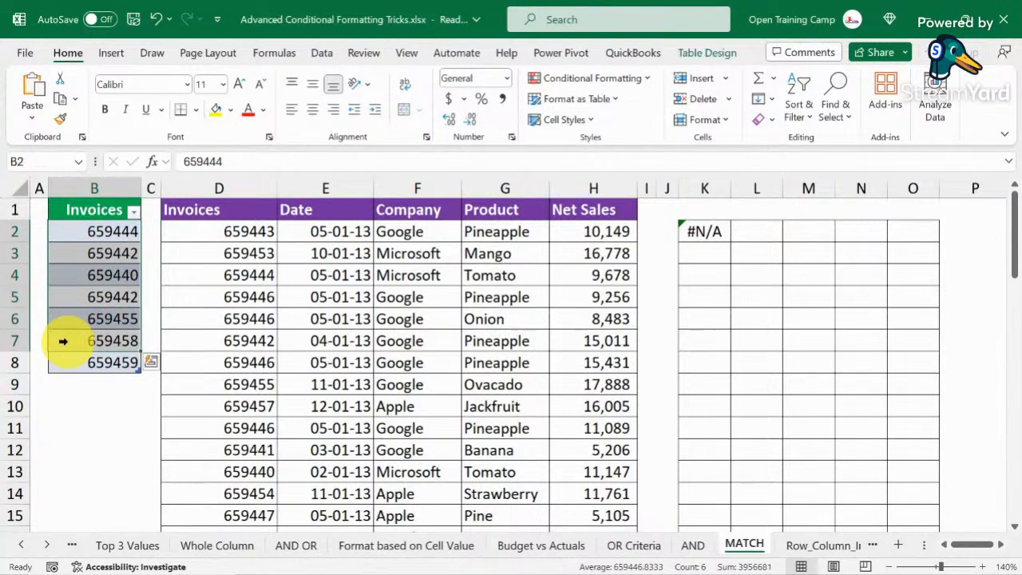
pyautogui.click(702, 230)
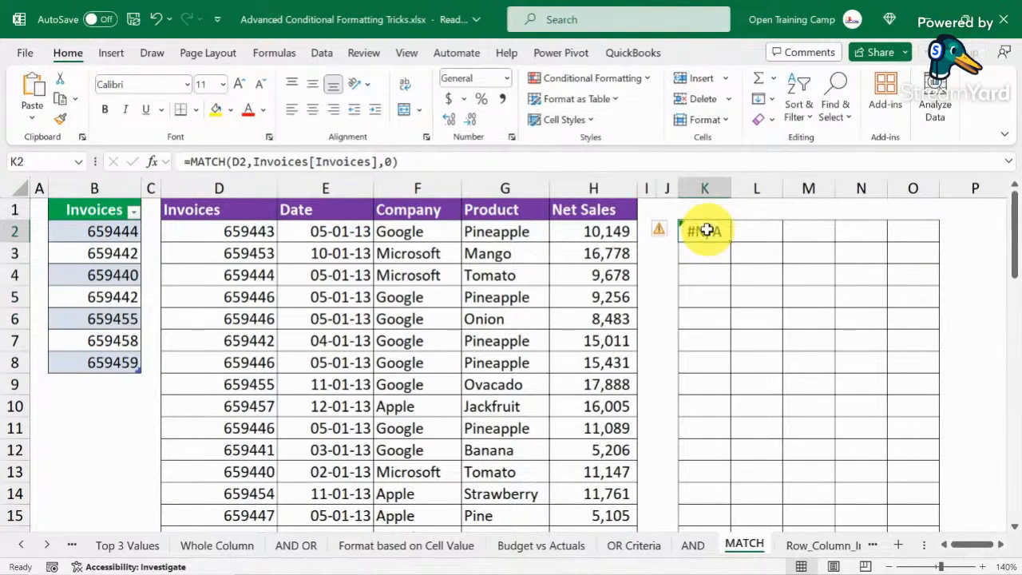
# Lock the lookup column in K2's formula so it reads =MATCH($D2,Invoices[Invoices],0)
pyautogui.moveTo(728, 240); pyautogui.dragTo(695, 235)
pyautogui.doubleClick(711, 228)
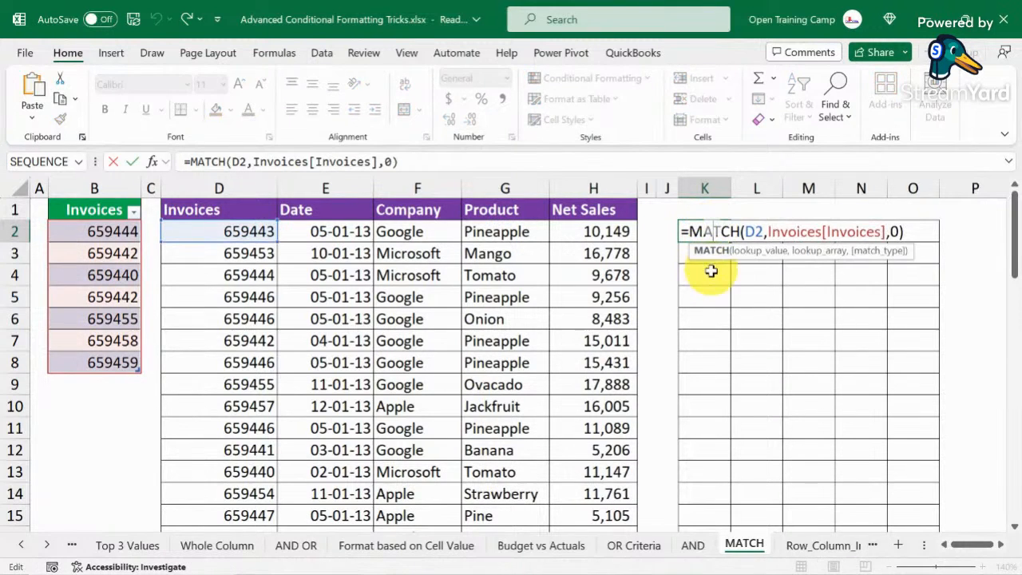
pyautogui.click(755, 231)
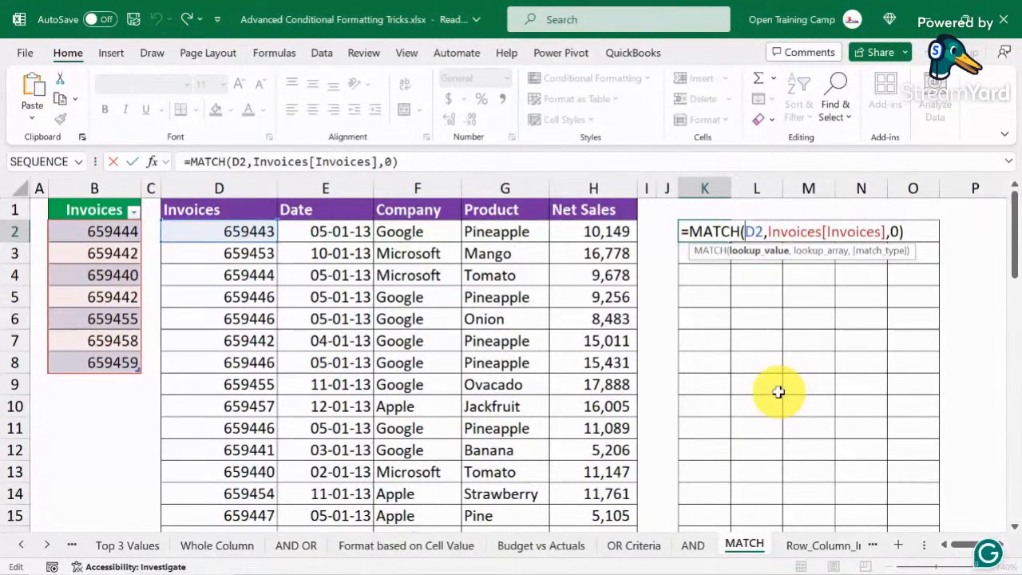
pyautogui.write('$')
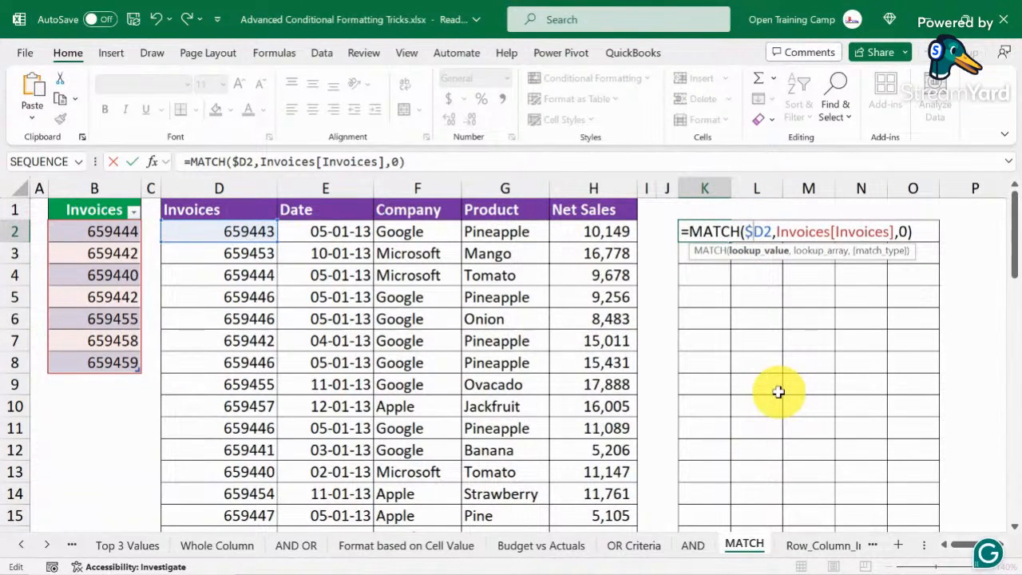
pyautogui.press('Return')
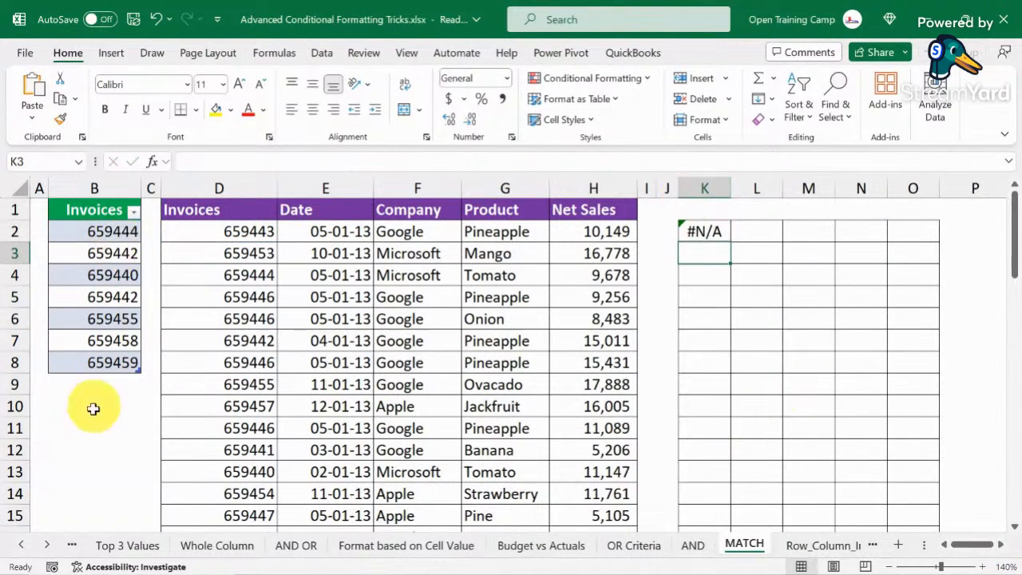
# Fill the MATCH formula from K2 across and down the bordered test grid to O48
pyautogui.click(703, 232)
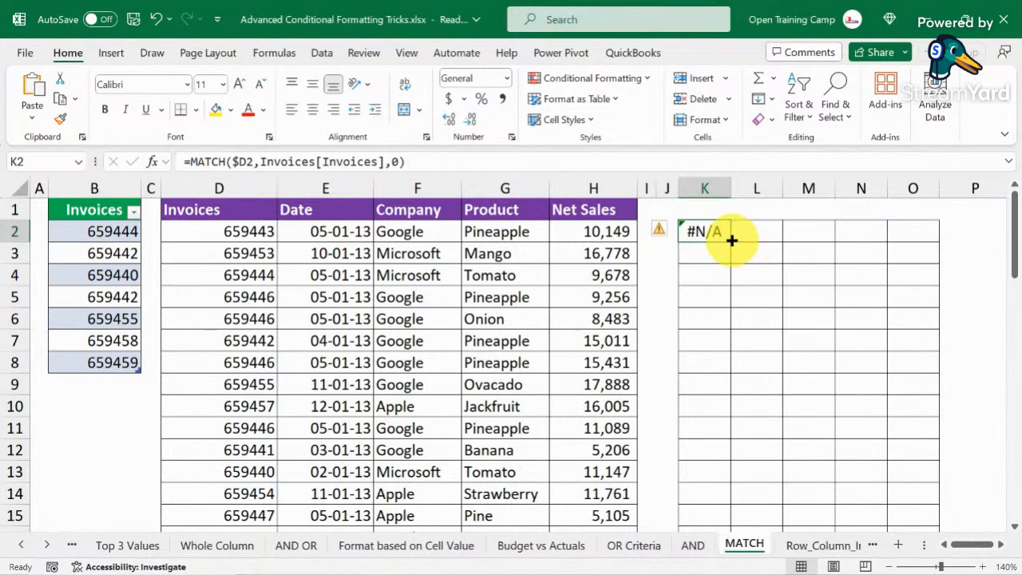
pyautogui.moveTo(729, 237); pyautogui.dragTo(937, 400)
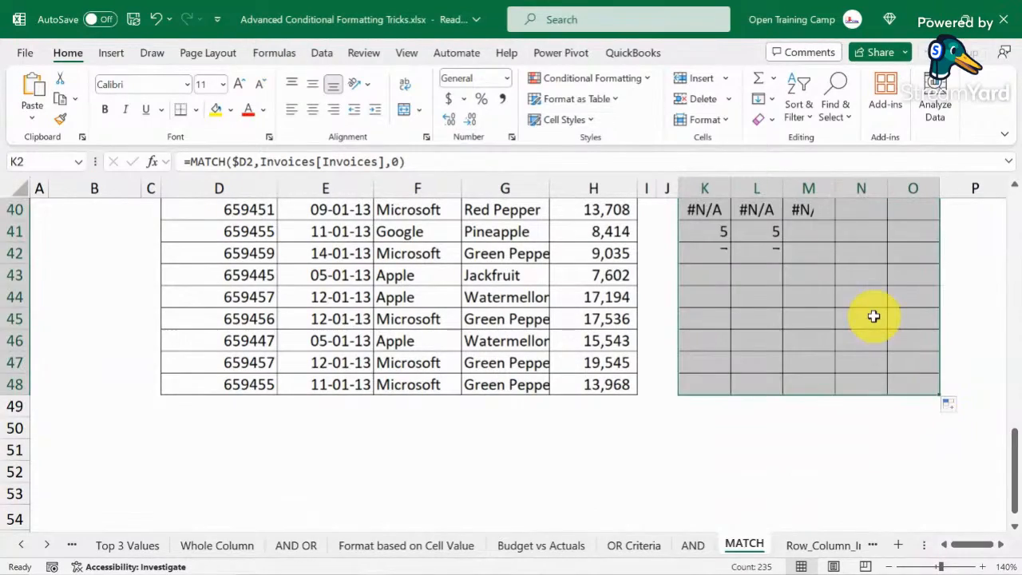
pyautogui.scroll(13, 873, 317)
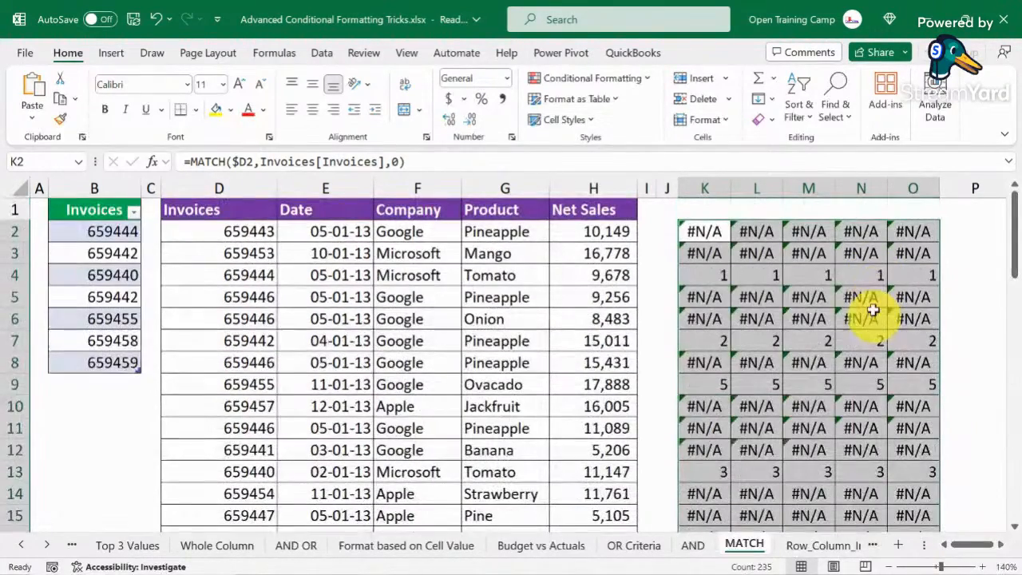
# Examine K4's MATCH result against the invoice in D4 and the Invoices list, and review the results down the whole test grid
pyautogui.click(710, 274)
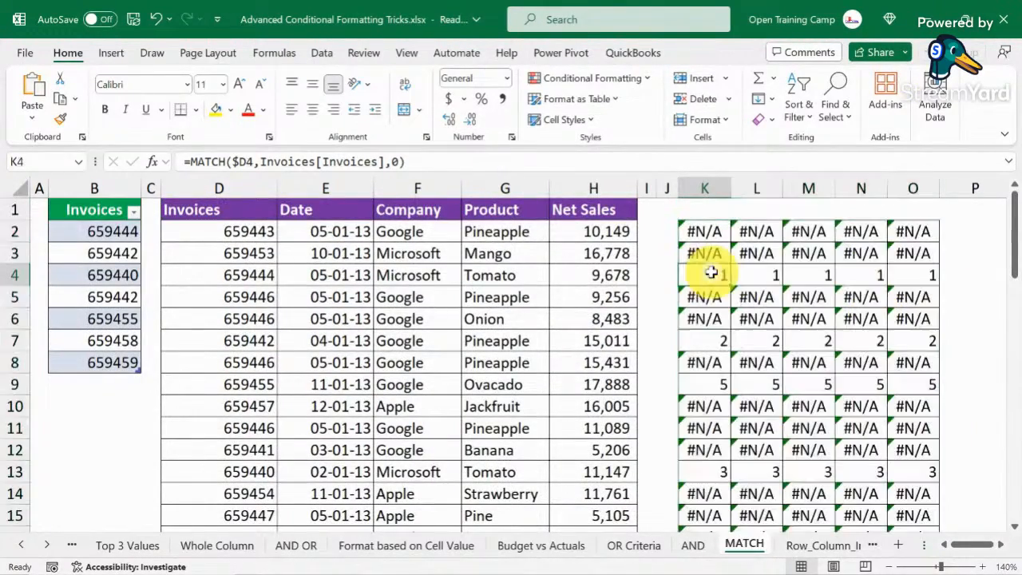
pyautogui.click(241, 273)
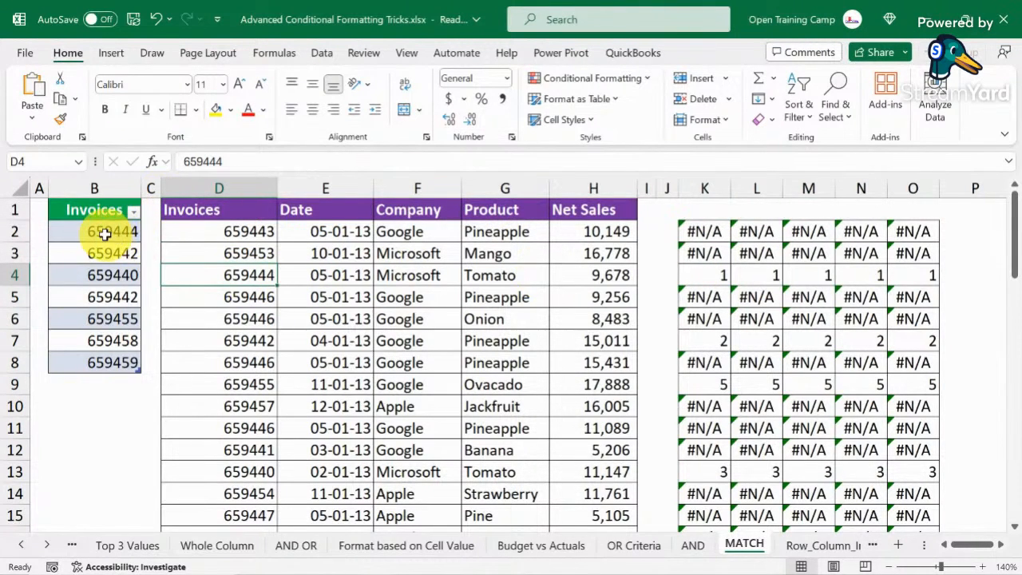
pyautogui.moveTo(100, 233); pyautogui.dragTo(92, 362)
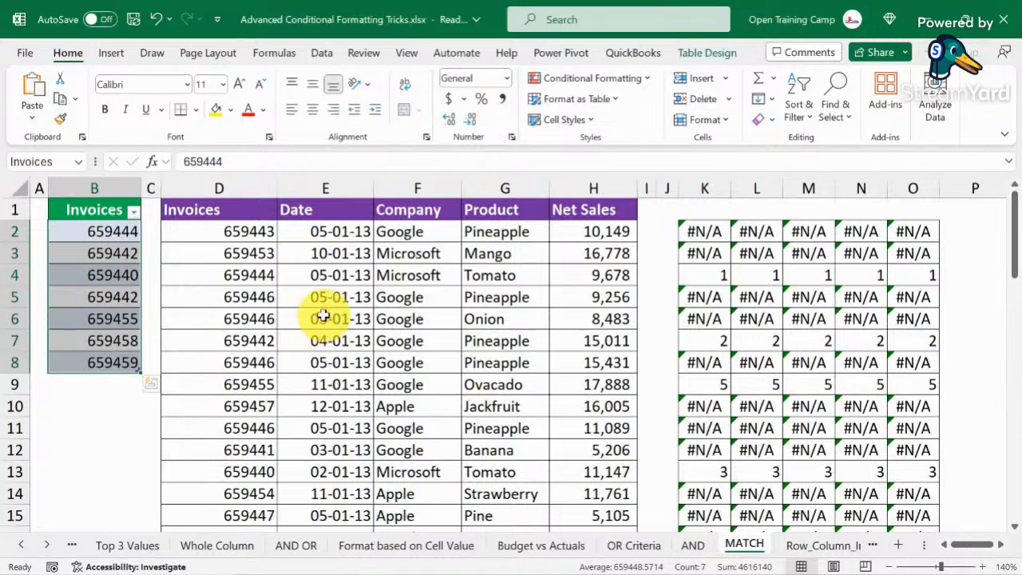
pyautogui.click(719, 275)
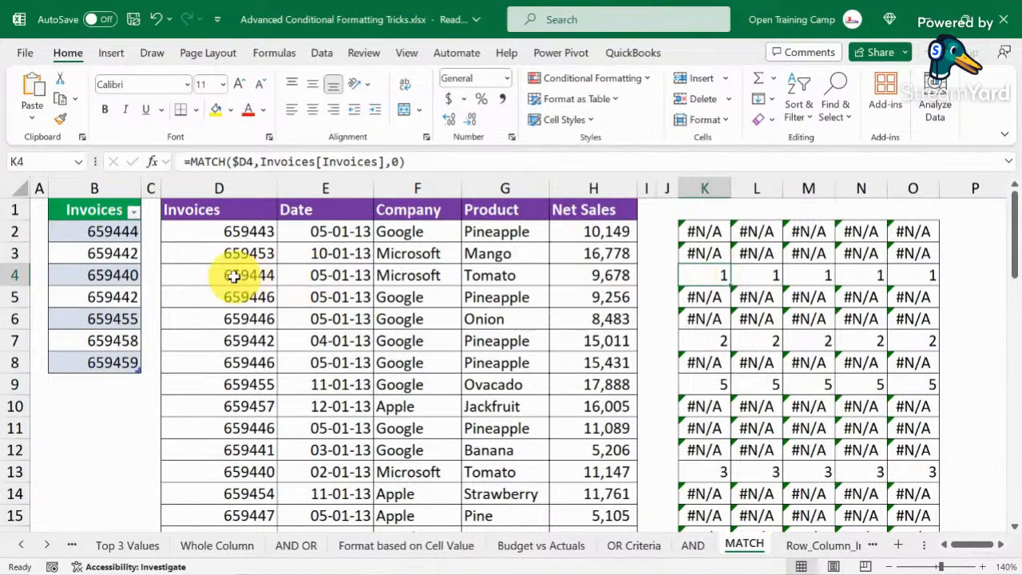
pyautogui.click(209, 276)
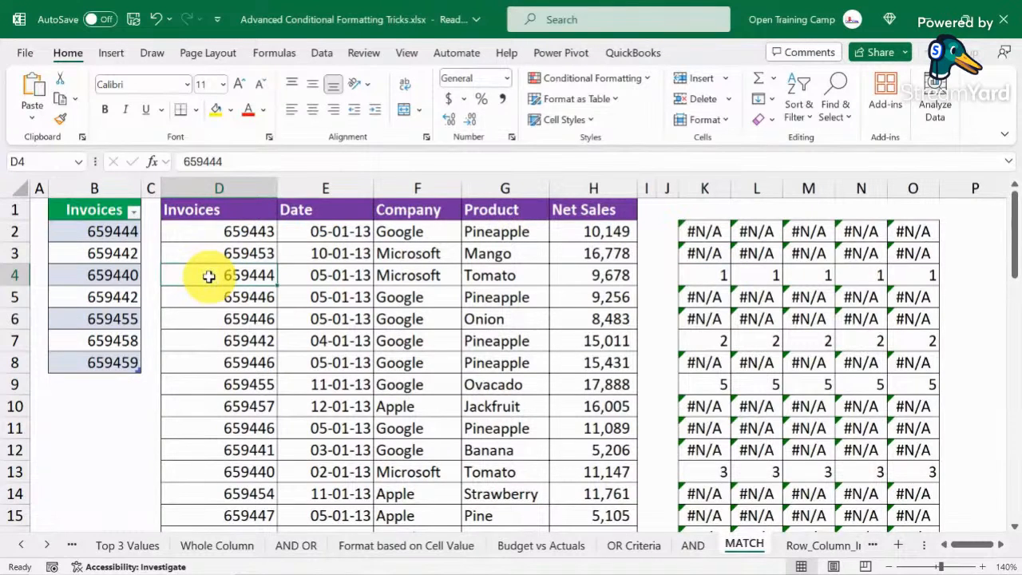
pyautogui.click(85, 231)
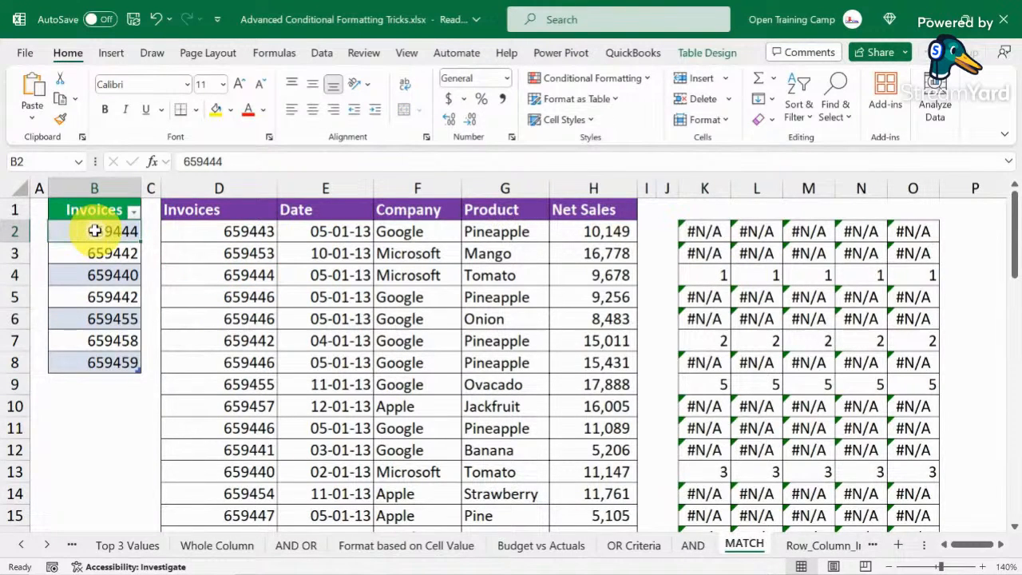
pyautogui.click(716, 273)
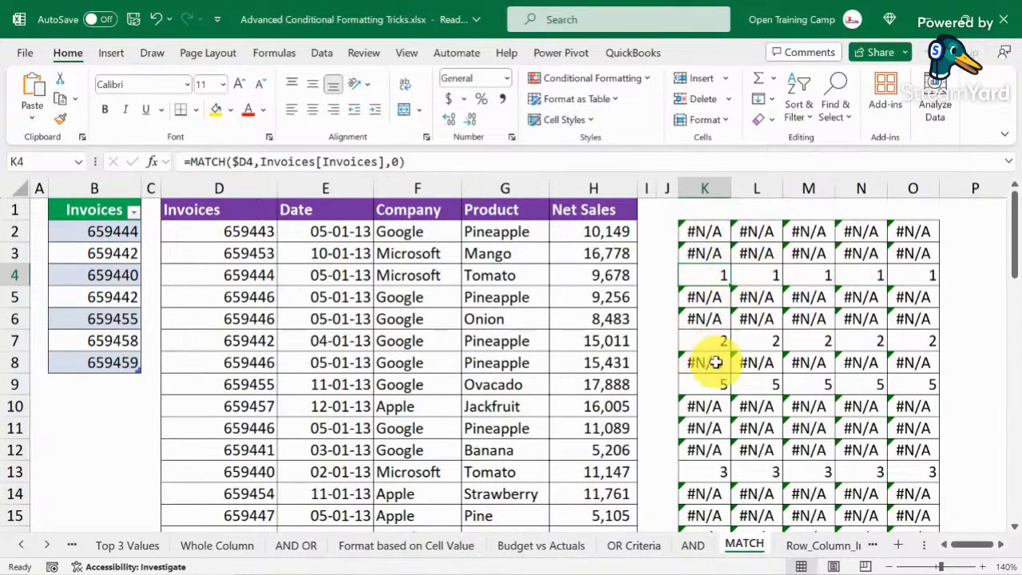
pyautogui.scroll(-17, 726, 287)
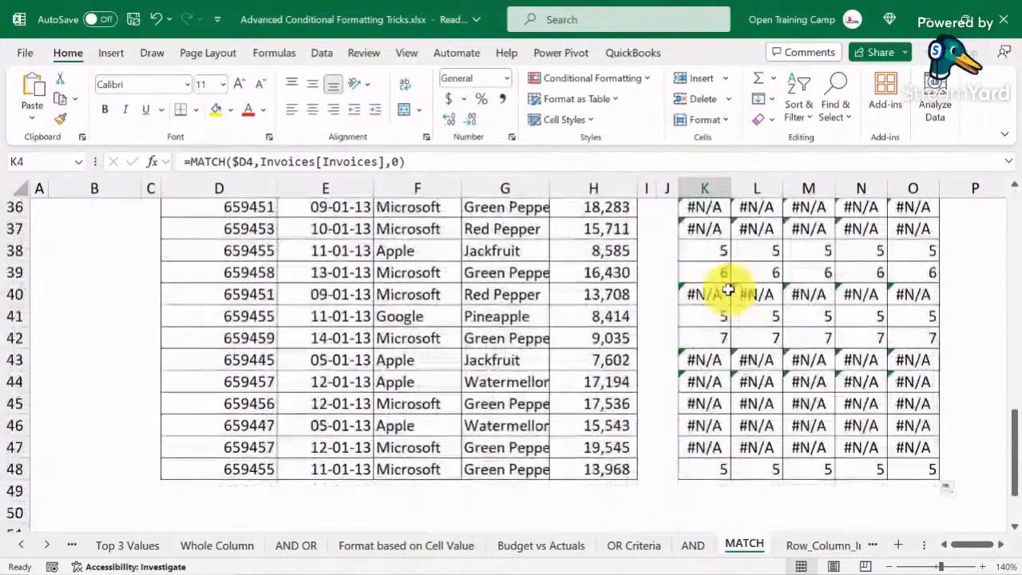
pyautogui.scroll(17, 729, 289)
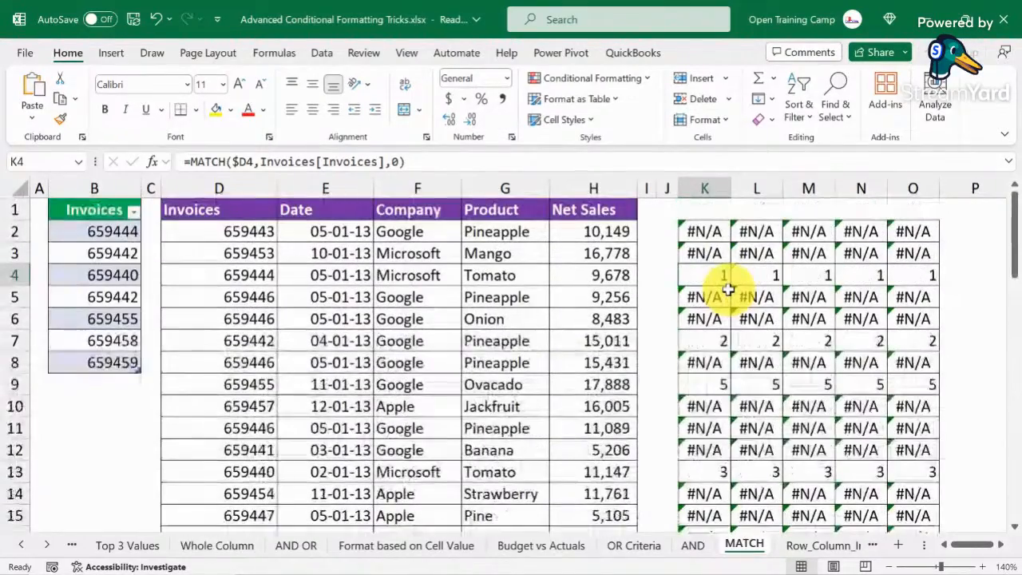
# Copy the formula text =MATCH($D2,Invoices[Invoices],0) from K2 without changing the cell
pyautogui.click(722, 237)
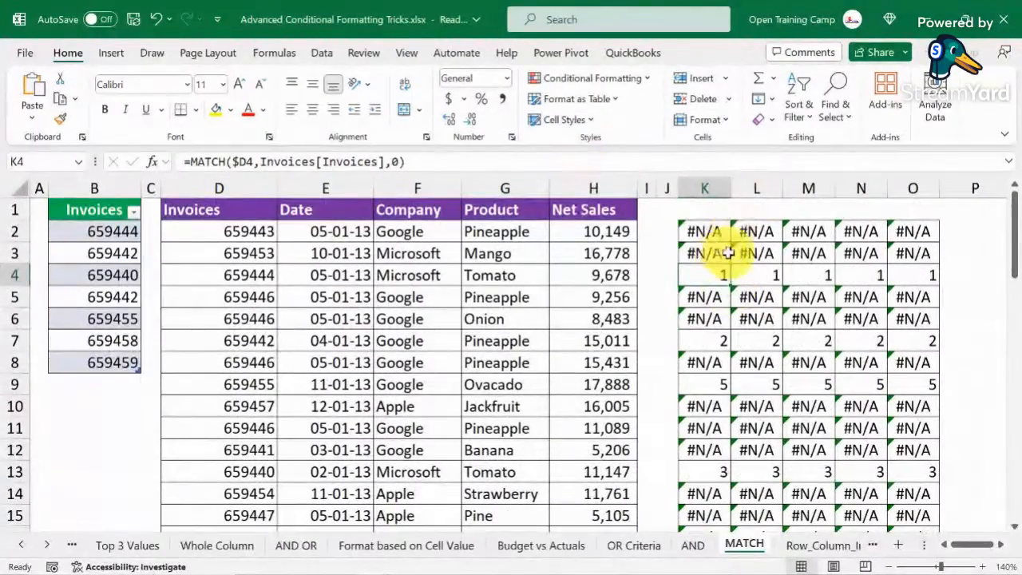
pyautogui.click(418, 162)
pyautogui.moveTo(418, 161); pyautogui.dragTo(167, 160)
pyautogui.hotkey('ctrl', 'c')
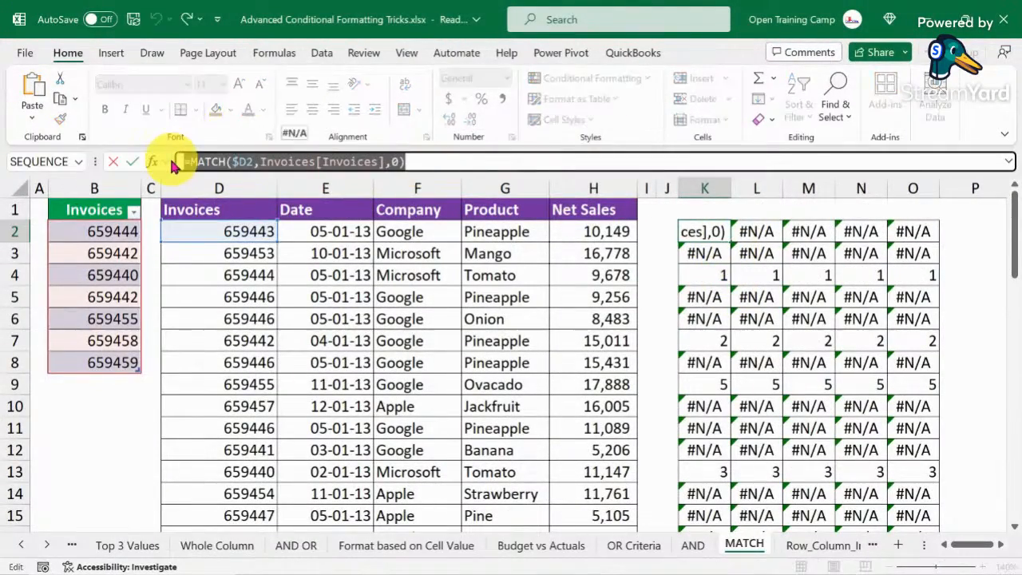
pyautogui.click(113, 162)
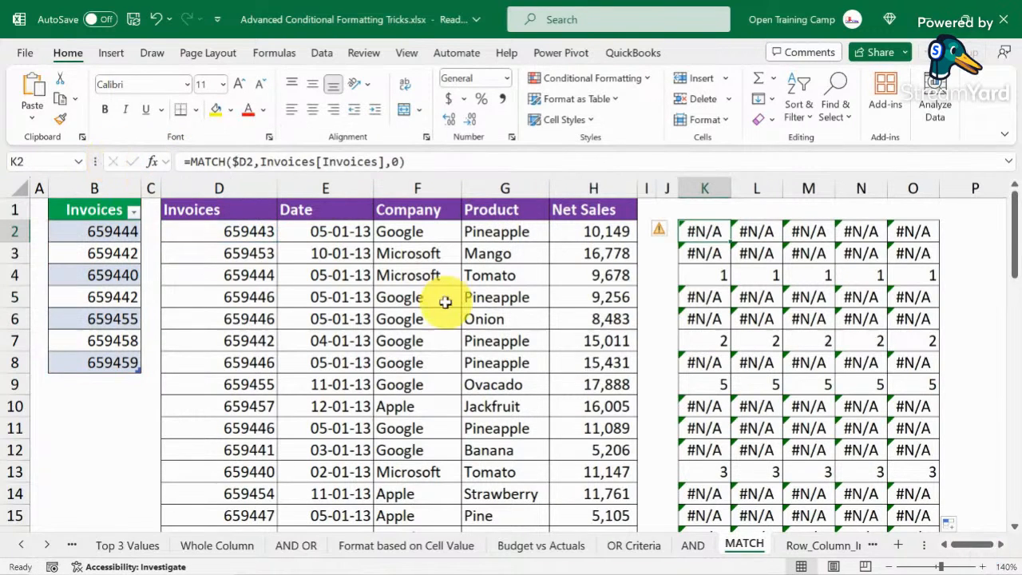
# Start a new formula-based conditional formatting rule for the sales data in D2:H48, using =MATCH($D2,Invoices[Invoices],0) as its condition
pyautogui.click(440, 297)
pyautogui.click(190, 230)
pyautogui.hotkey('ctrl', 'shift', 'Right')
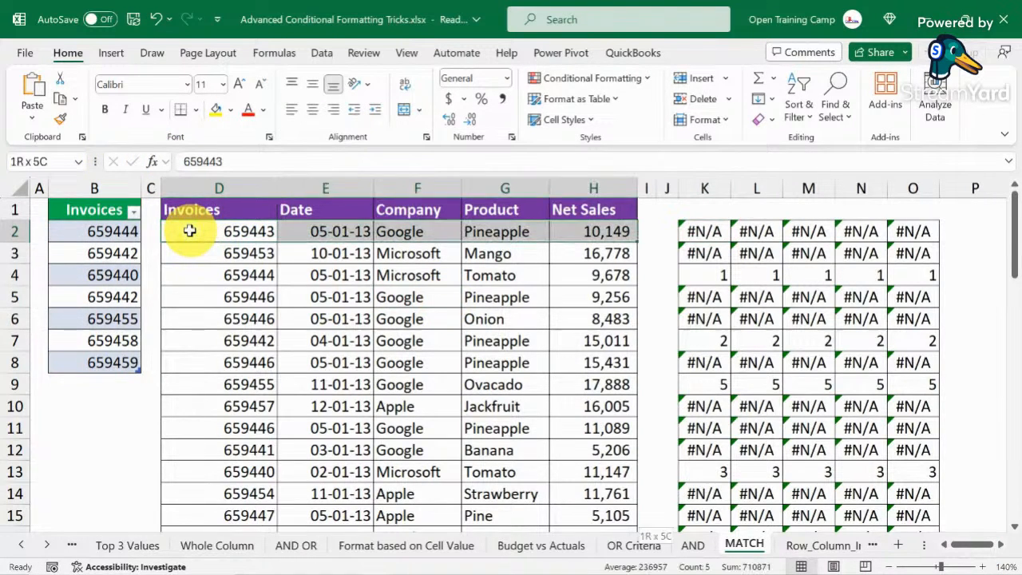
pyautogui.hotkey('ctrl', 'shift', 'Down')
pyautogui.click(593, 78)
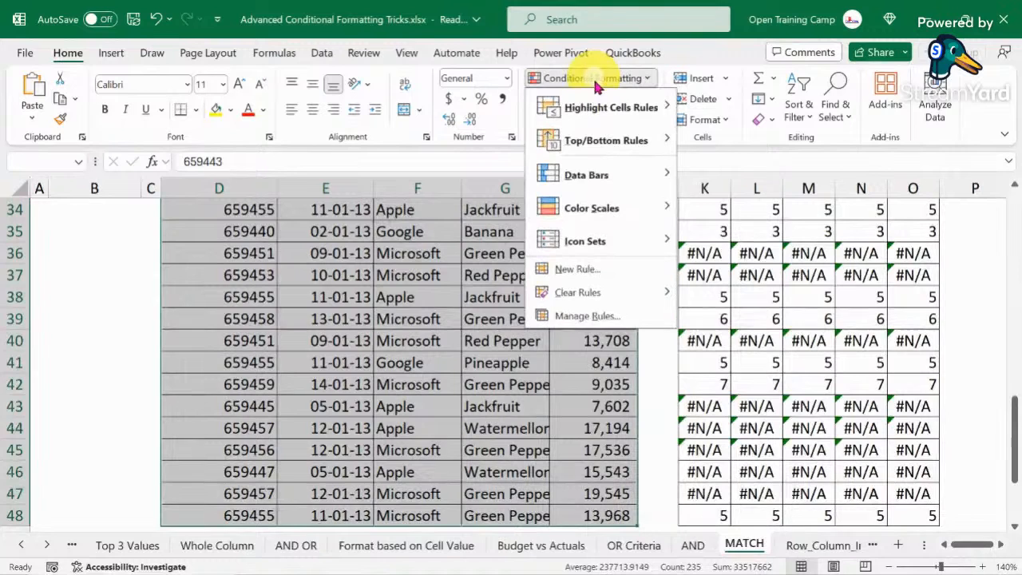
pyautogui.click(575, 271)
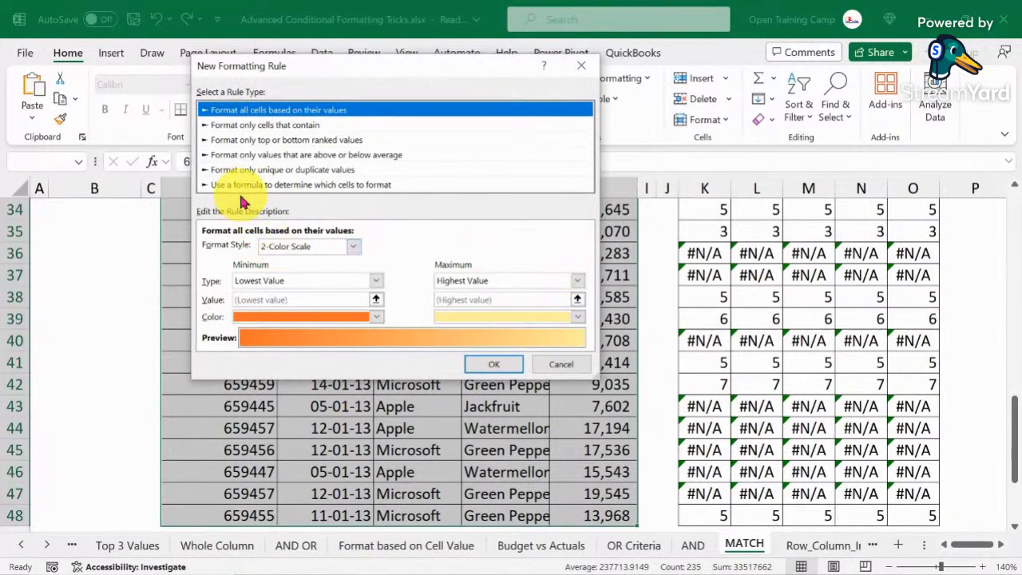
pyautogui.click(236, 184)
pyautogui.click(227, 249)
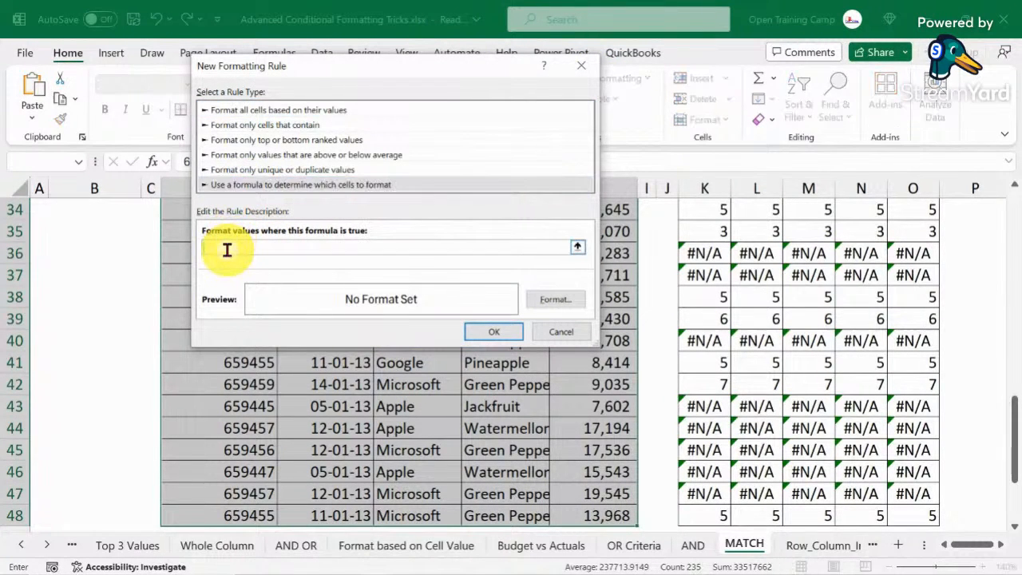
pyautogui.hotkey('ctrl', 'v')
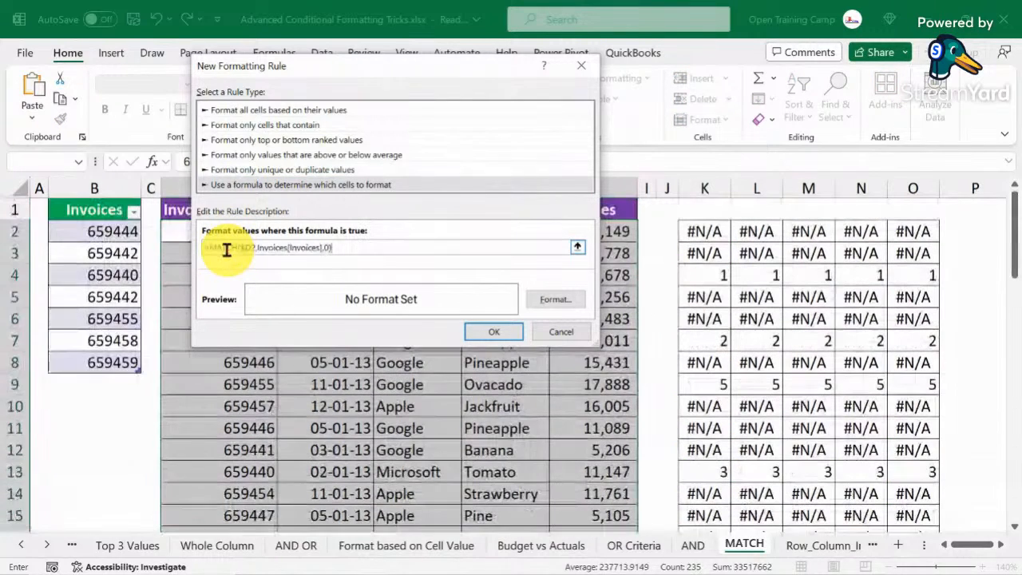
# Try to apply the table-reference MATCH rule to the sales data with a green fill and bold white font
pyautogui.click(556, 299)
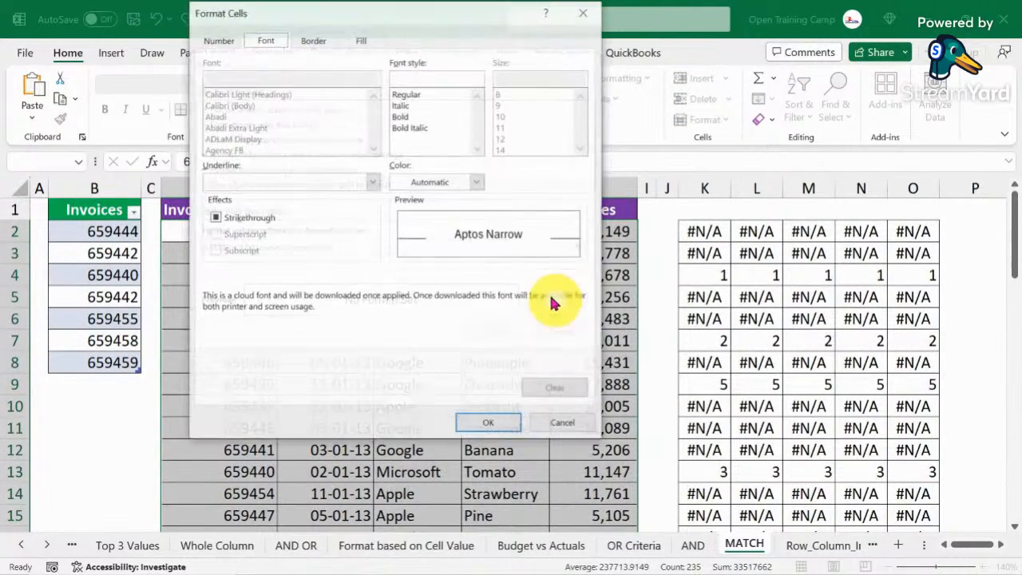
pyautogui.click(363, 39)
pyautogui.click(289, 188)
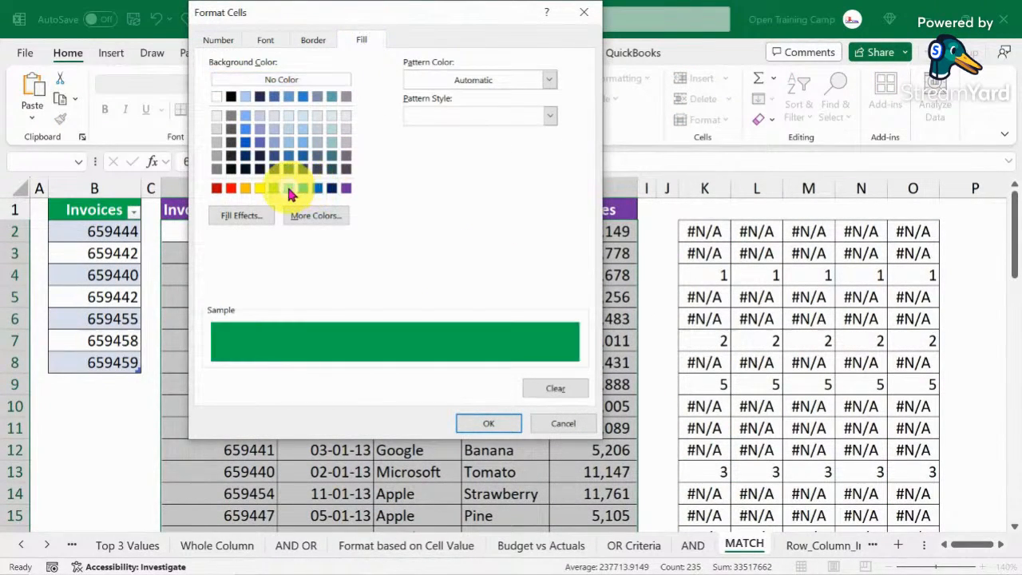
pyautogui.click(268, 41)
pyautogui.click(404, 116)
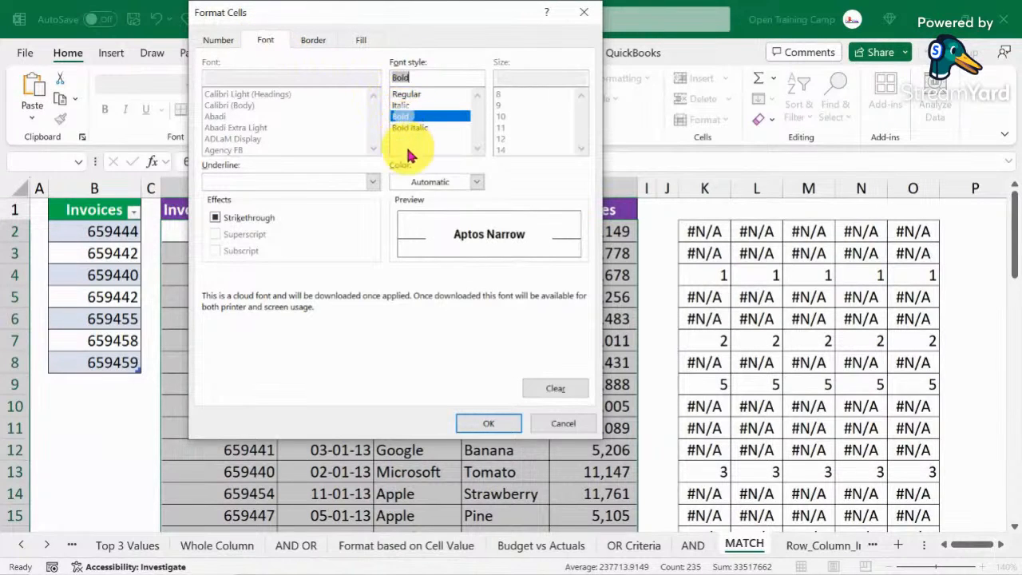
pyautogui.click(476, 182)
pyautogui.click(397, 246)
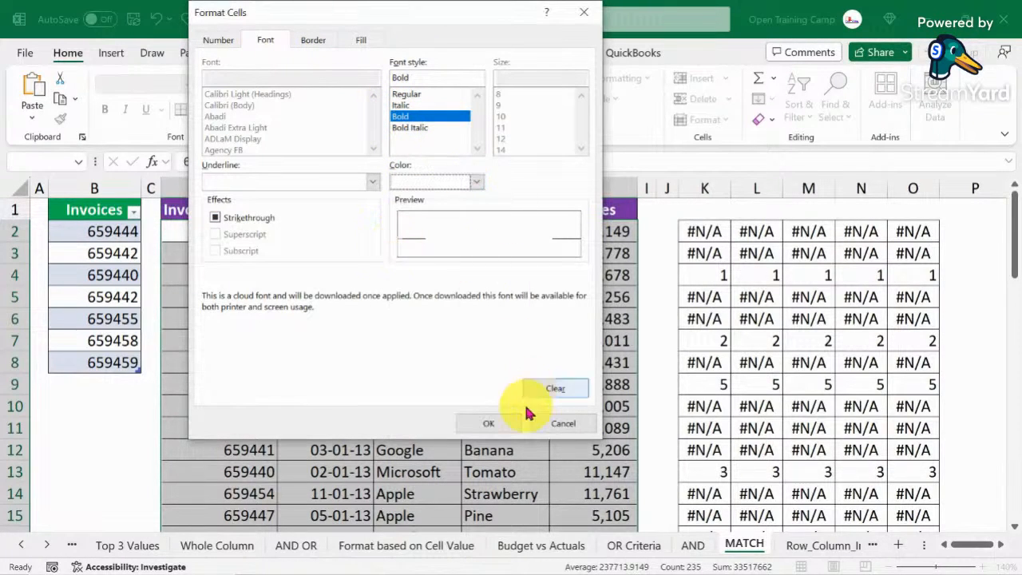
pyautogui.click(487, 425)
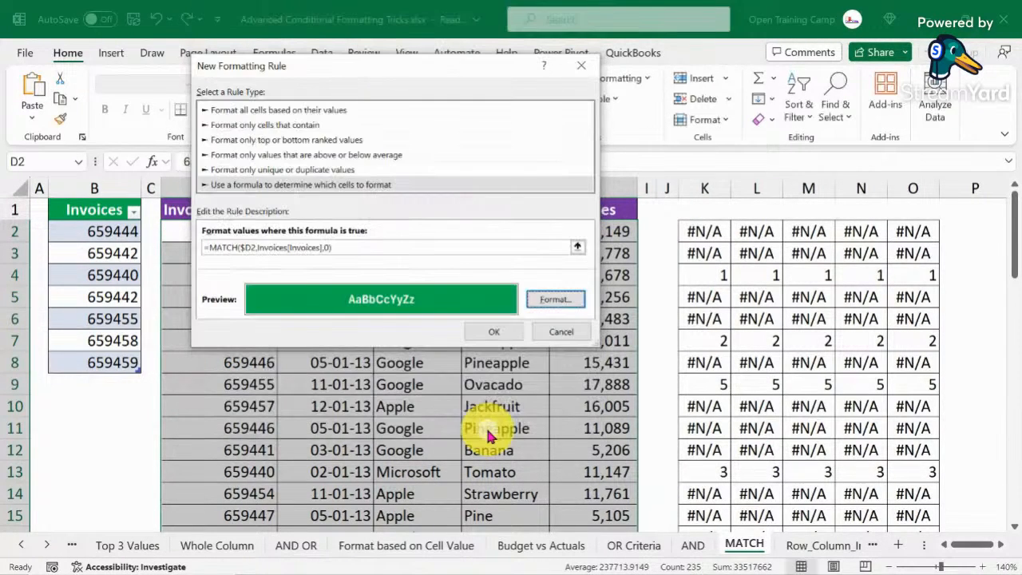
pyautogui.click(494, 331)
pyautogui.click(497, 308)
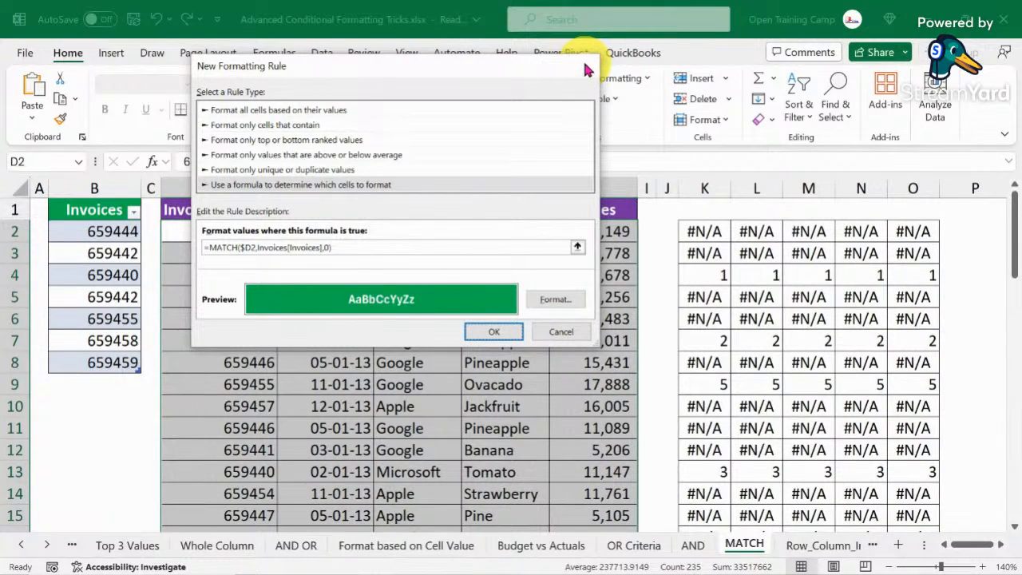
pyautogui.click(577, 331)
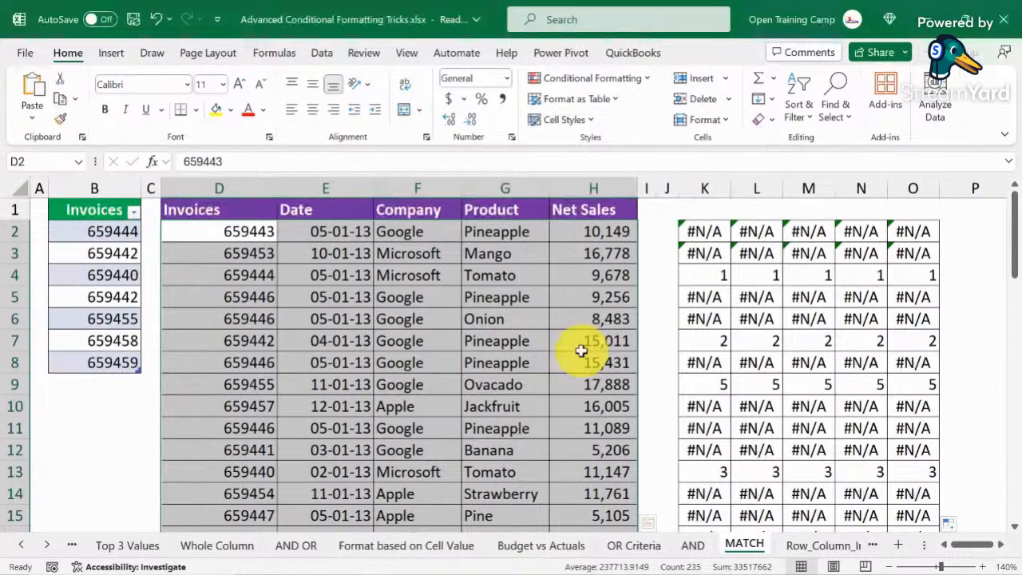
# Turn off table names in formulas and GetPivotData functions for PivotTable references in the formula options
pyautogui.click(104, 253)
pyautogui.click(29, 54)
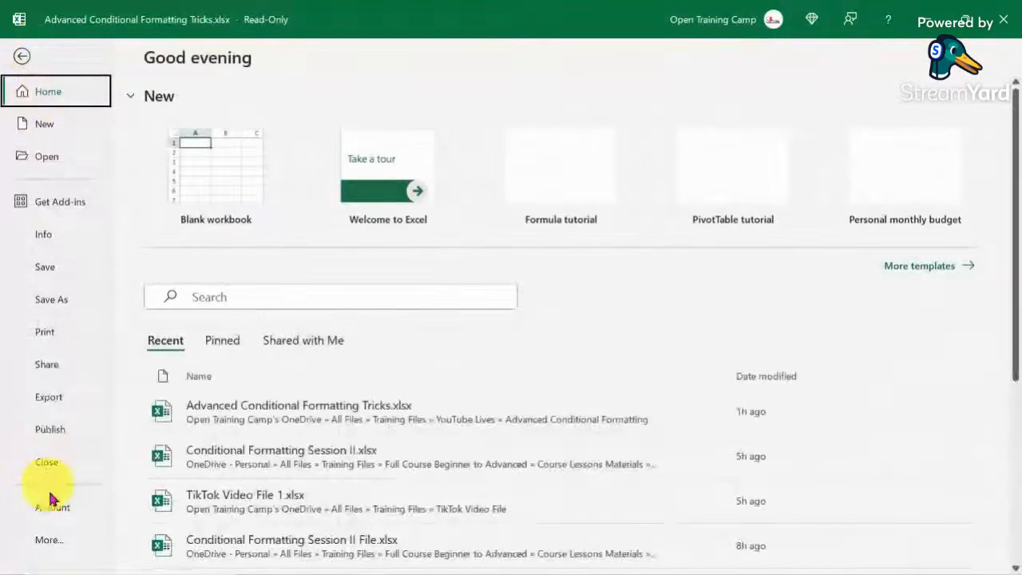
pyautogui.click(54, 545)
pyautogui.click(143, 540)
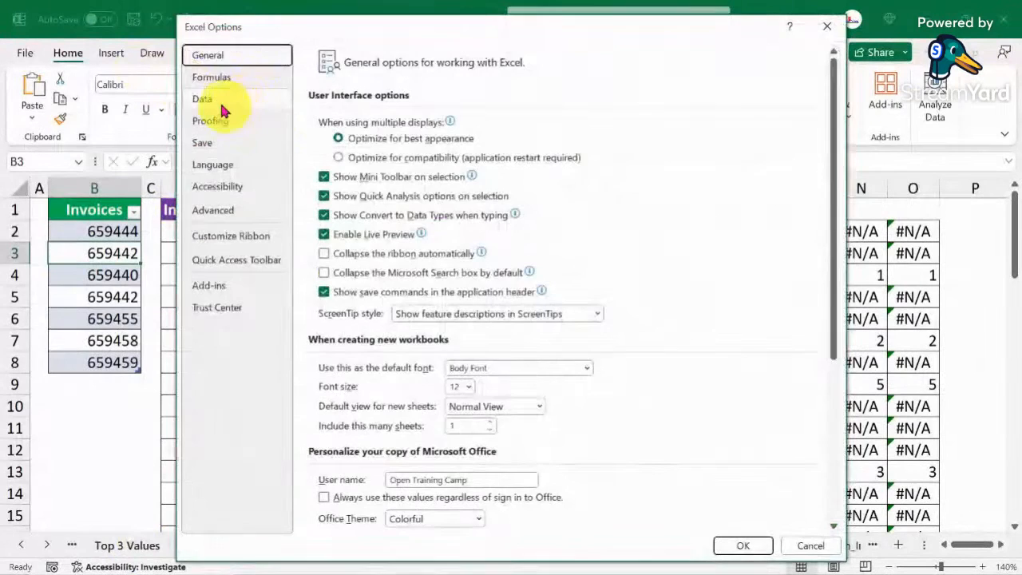
pyautogui.click(212, 78)
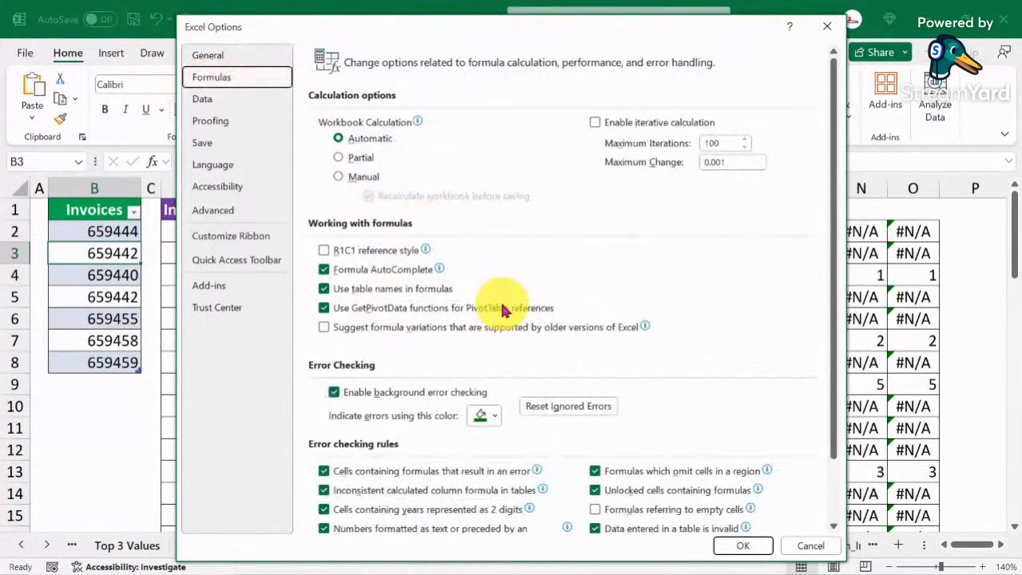
pyautogui.click(324, 307)
pyautogui.click(324, 289)
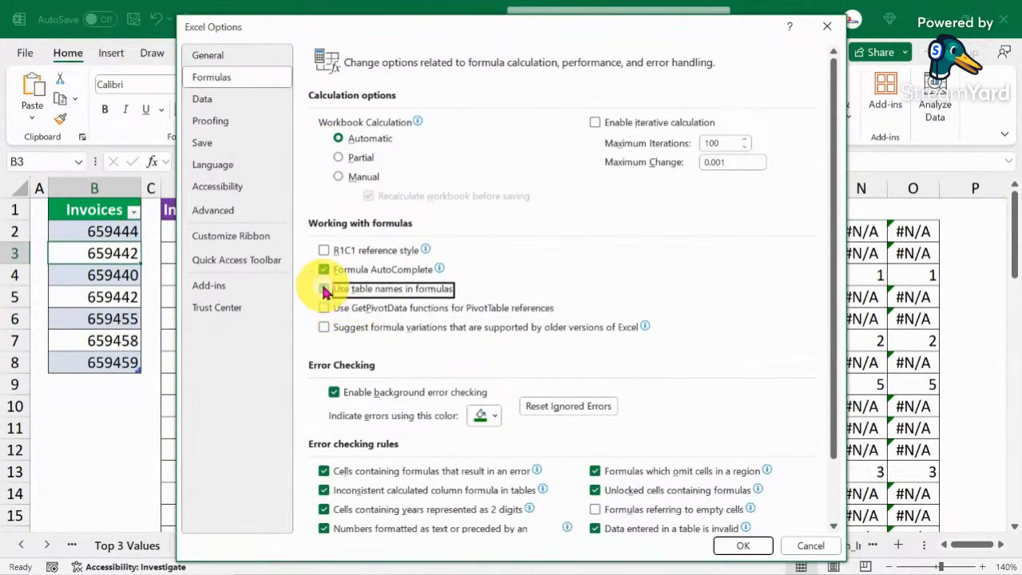
pyautogui.click(741, 545)
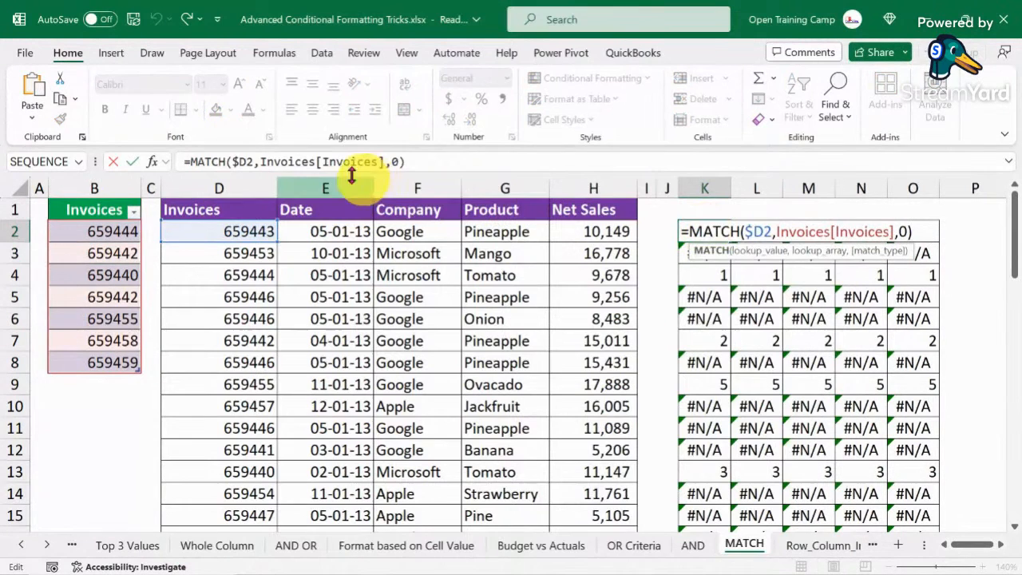
# Replace the table reference in K2's formula with absolute cells so it reads =MATCH($D2,$B$2:$B$8,0)
pyautogui.click(808, 232)
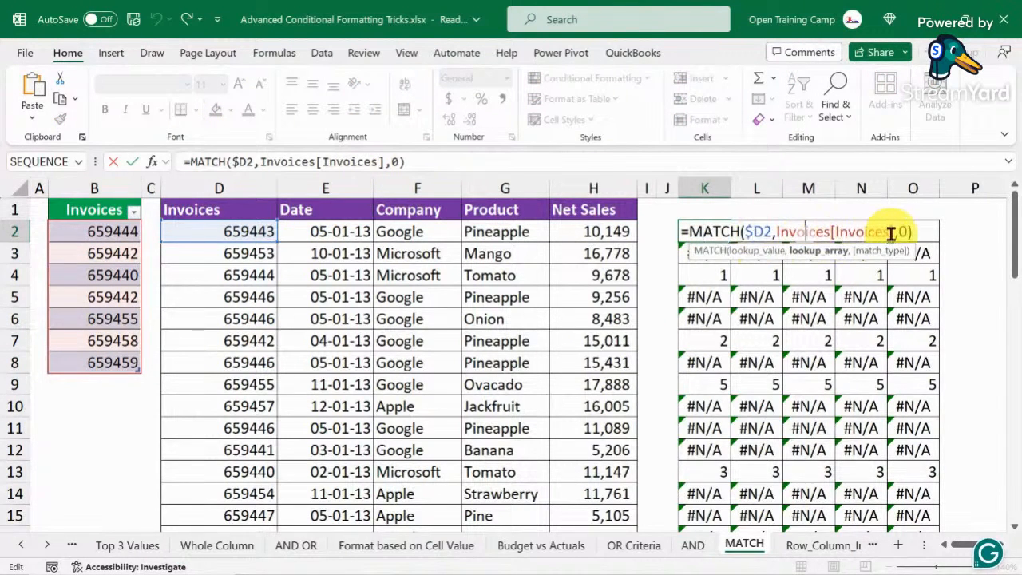
pyautogui.moveTo(874, 231); pyautogui.dragTo(783, 232)
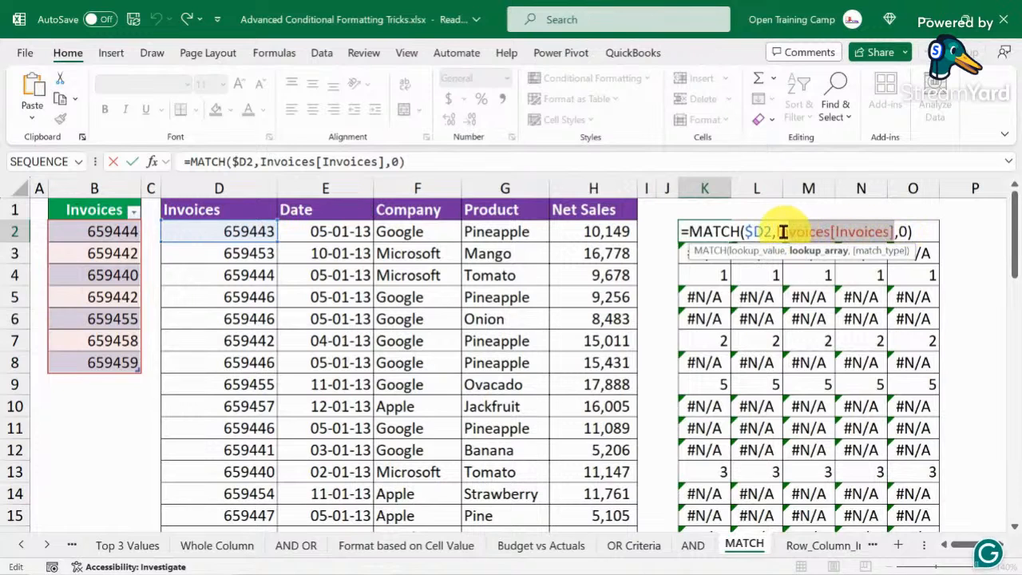
pyautogui.write('I')
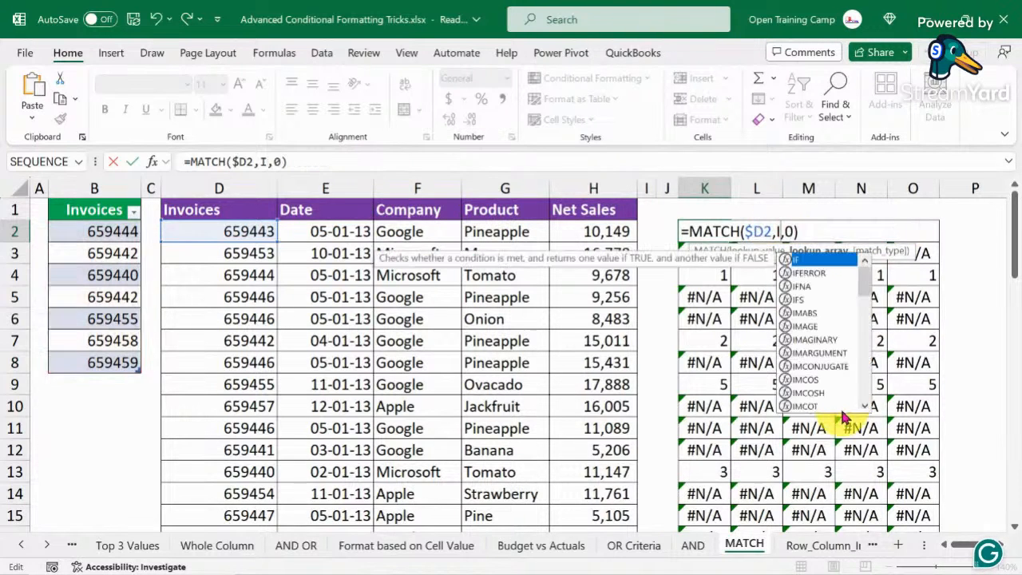
pyautogui.press('BackSpace')
pyautogui.click(95, 200)
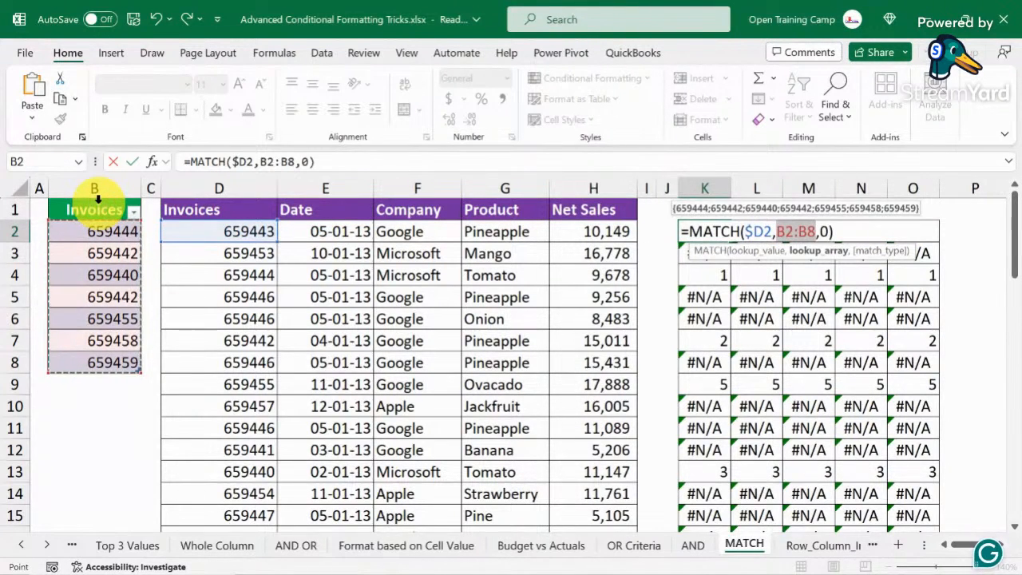
pyautogui.press('F4')
pyautogui.press('Return')
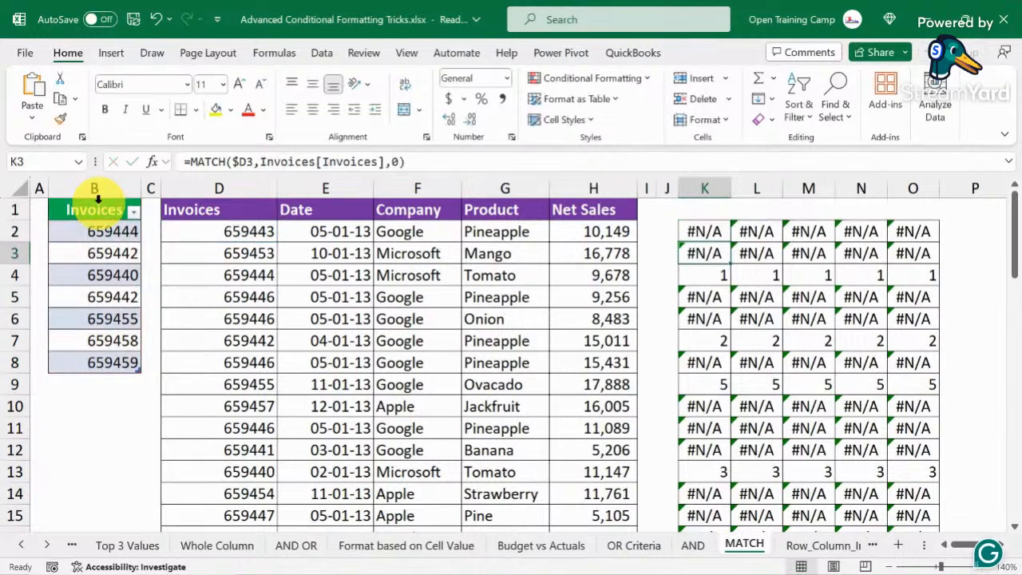
# Fill the revised MATCH formula from K2 across and down the test grid to O48
pyautogui.click(704, 232)
pyautogui.moveTo(732, 241); pyautogui.dragTo(923, 233)
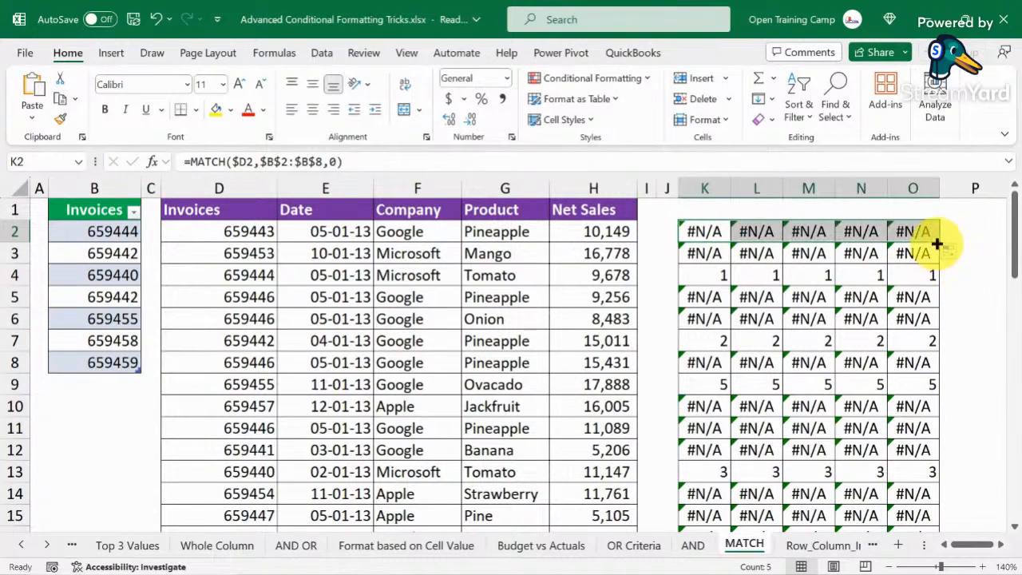
pyautogui.doubleClick(938, 242)
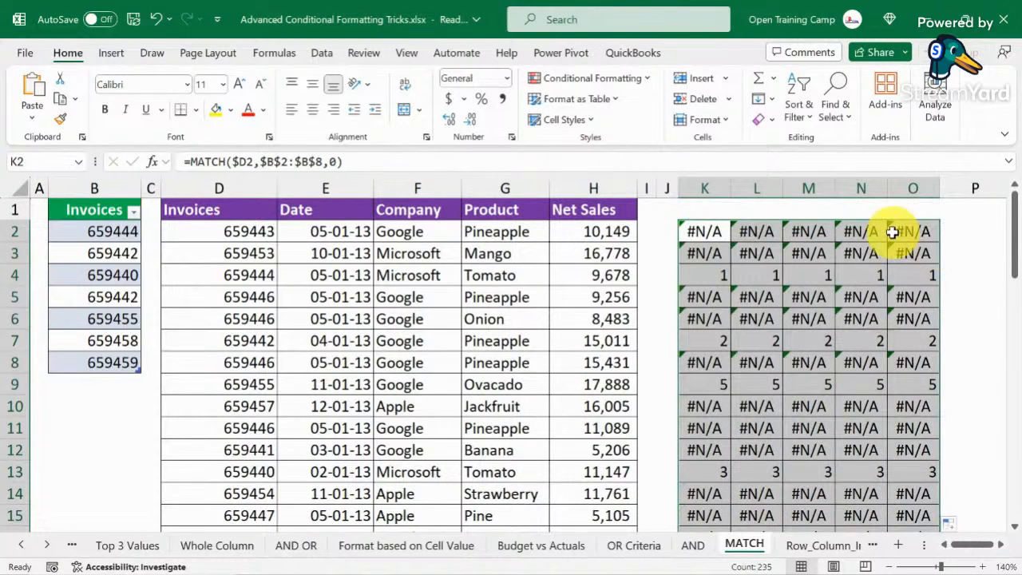
pyautogui.click(760, 426)
# Copy the formula text =MATCH($D2,$B$2:$B$8,0) from K2 without changing the cell
pyautogui.click(705, 232)
pyautogui.moveTo(369, 158); pyautogui.dragTo(64, 152)
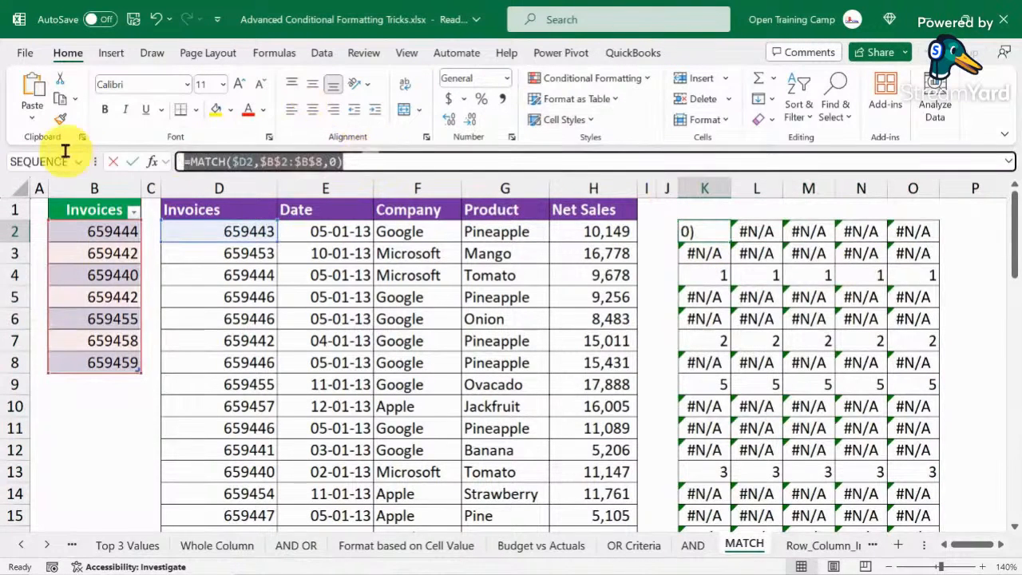
pyautogui.click(115, 162)
pyautogui.click(337, 312)
# Start a new formula-based conditional formatting rule for the sales data in D2:H48, using =MATCH($D2,$B$2:$B$8,0) as its condition
pyautogui.click(197, 233)
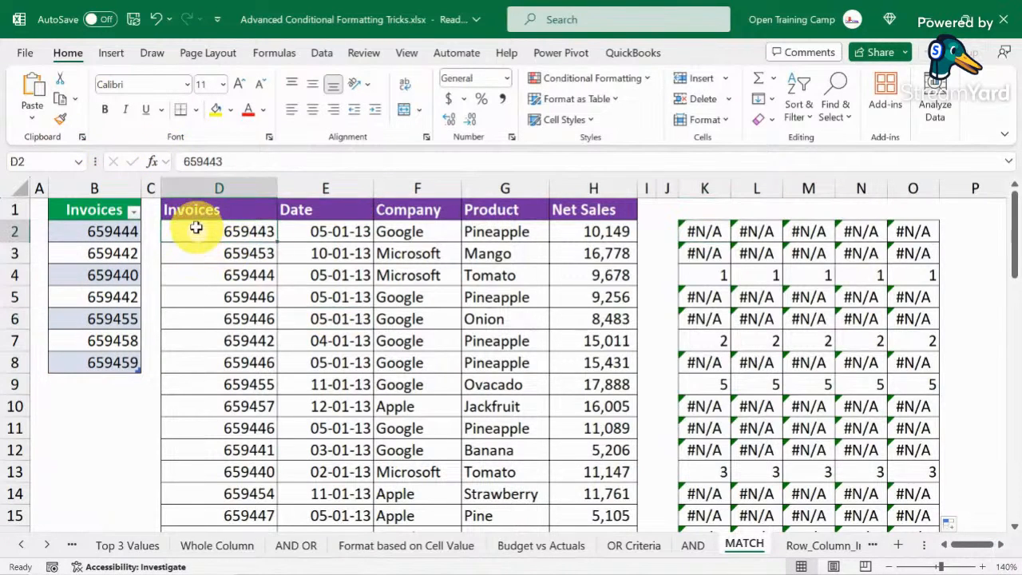
pyautogui.hotkey('ctrl', 'shift', 'Right')
pyautogui.hotkey('ctrl', 'shift', 'Down')
pyautogui.click(595, 78)
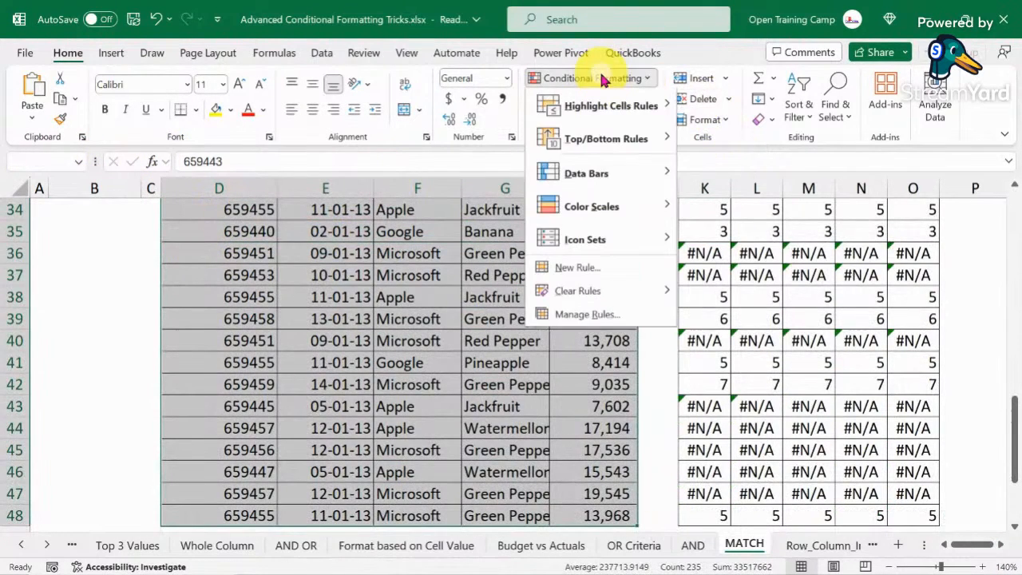
pyautogui.click(580, 268)
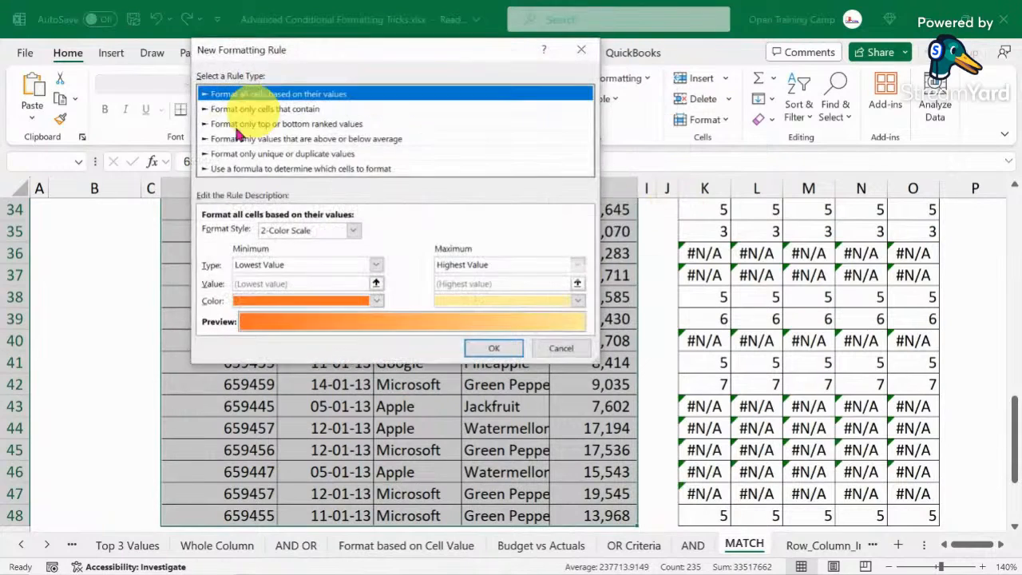
pyautogui.click(229, 169)
pyautogui.click(219, 232)
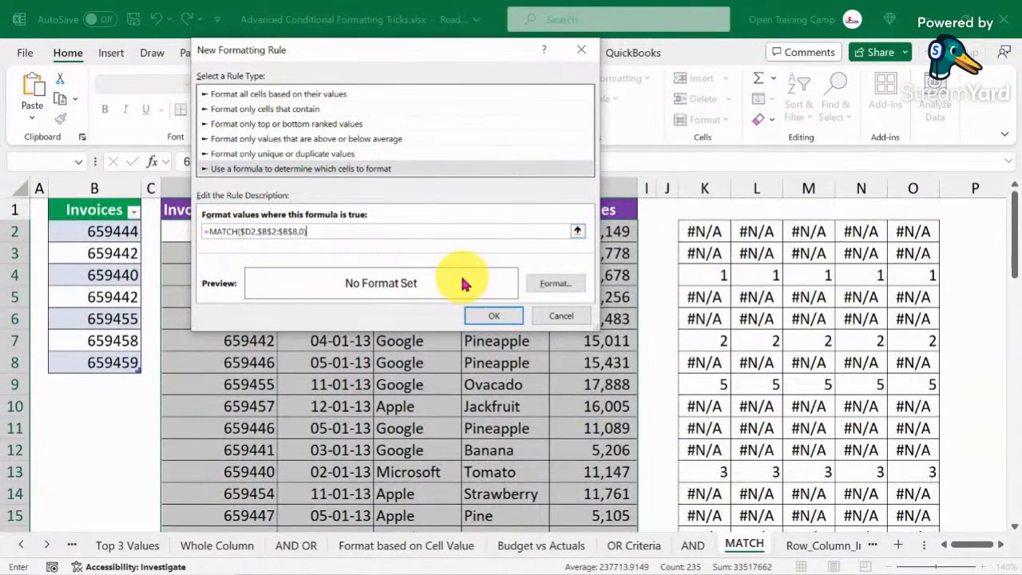
# Give the rule a green fill and bold white font, and apply it to the sales data
pyautogui.click(559, 282)
pyautogui.click(375, 39)
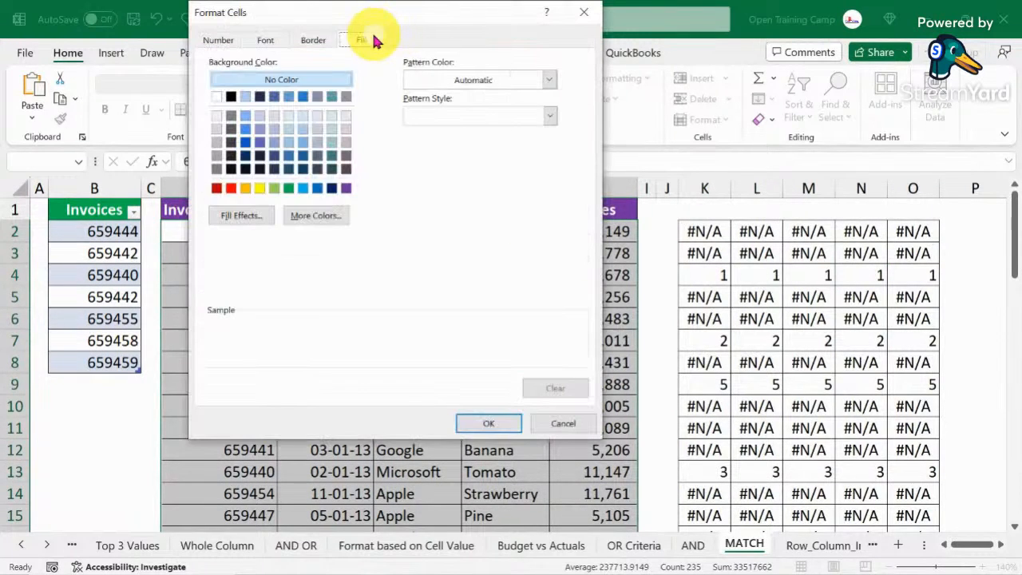
pyautogui.click(290, 191)
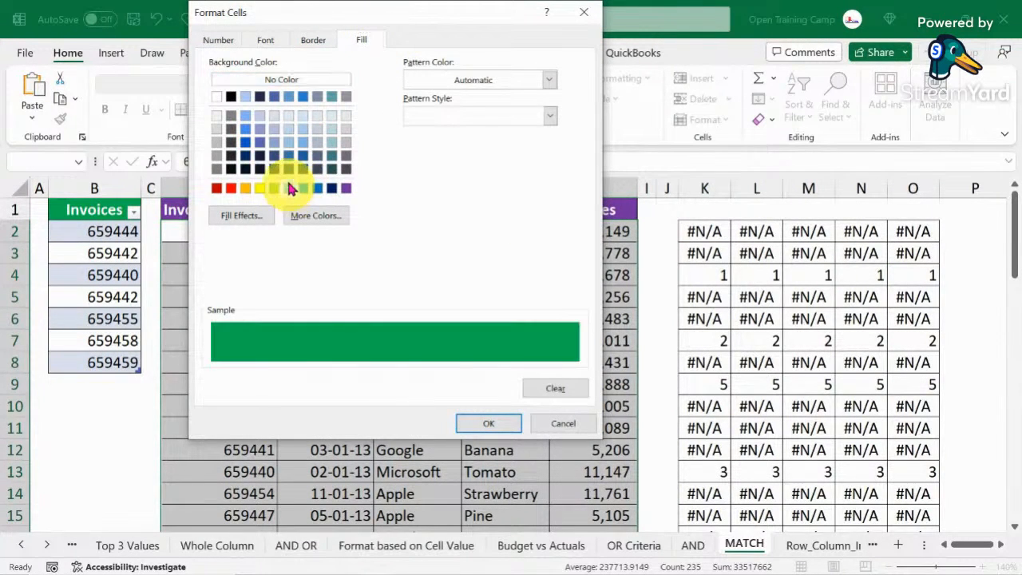
pyautogui.click(265, 40)
pyautogui.click(476, 182)
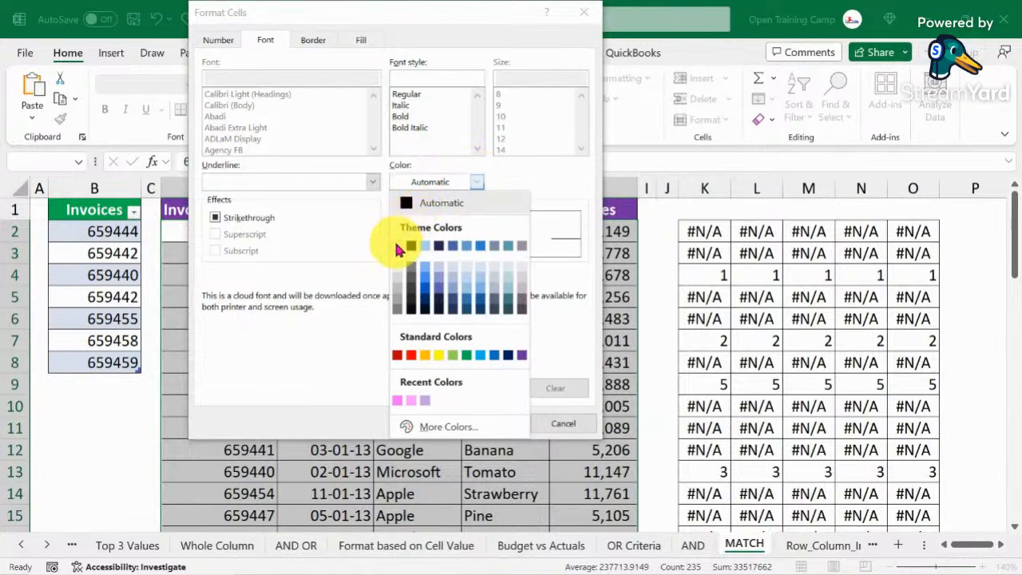
pyautogui.click(407, 242)
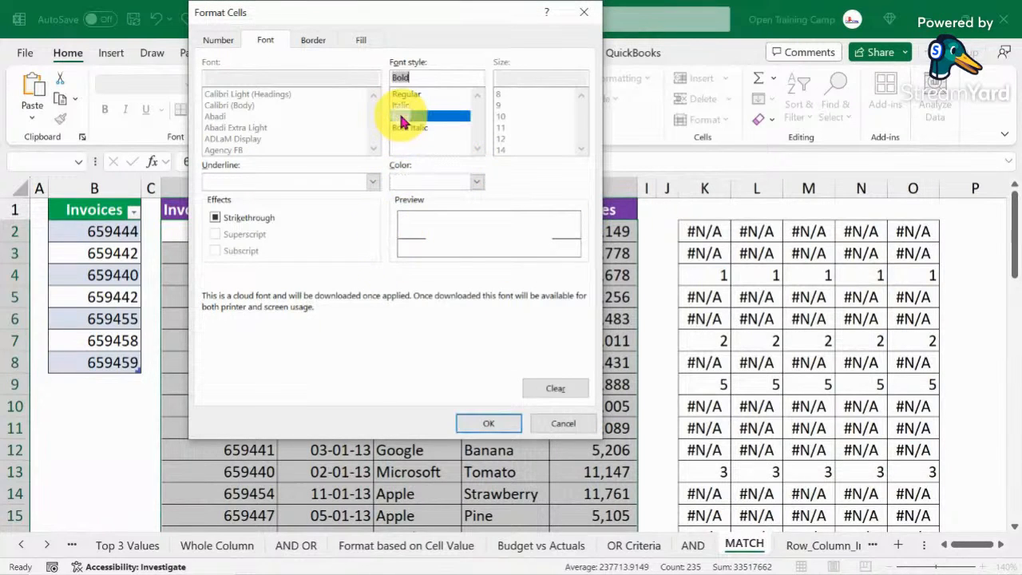
pyautogui.click(479, 423)
pyautogui.click(484, 320)
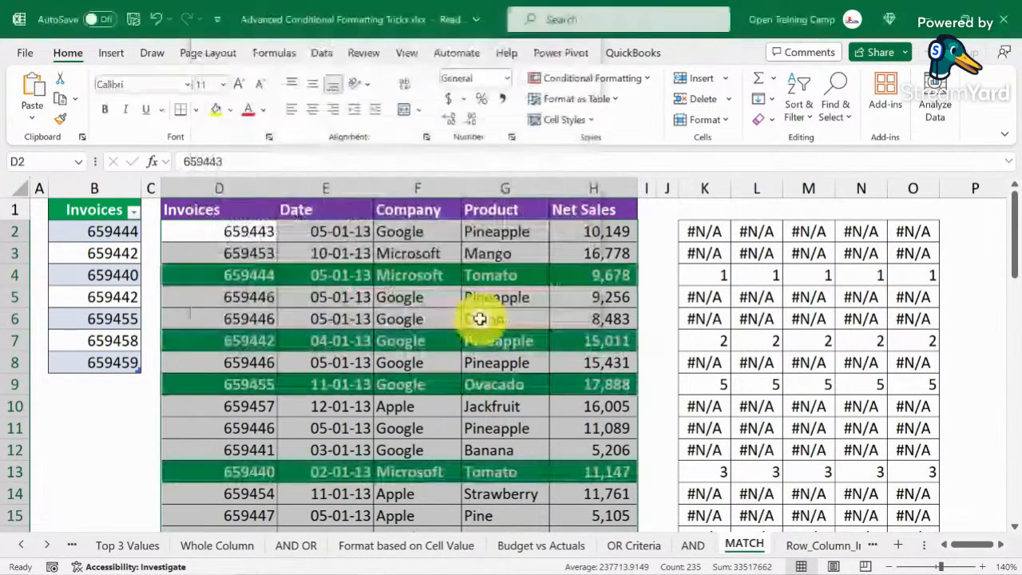
# Compare the highlighted sales rows, including rows 4 and 26, with the MATCH results in the test grid down to row 48
pyautogui.click(343, 297)
pyautogui.scroll(-6, 343, 298)
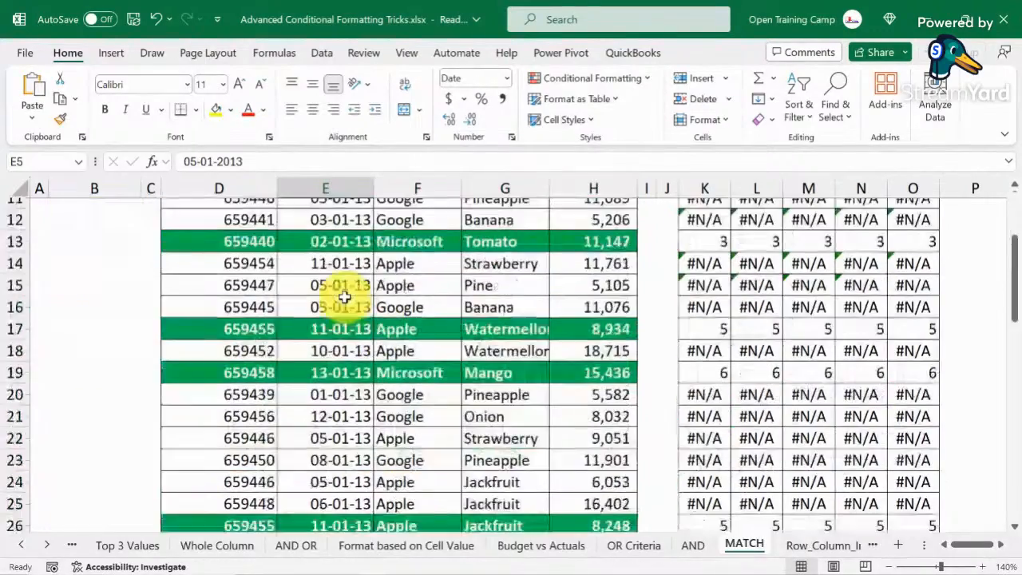
pyautogui.scroll(6, 343, 297)
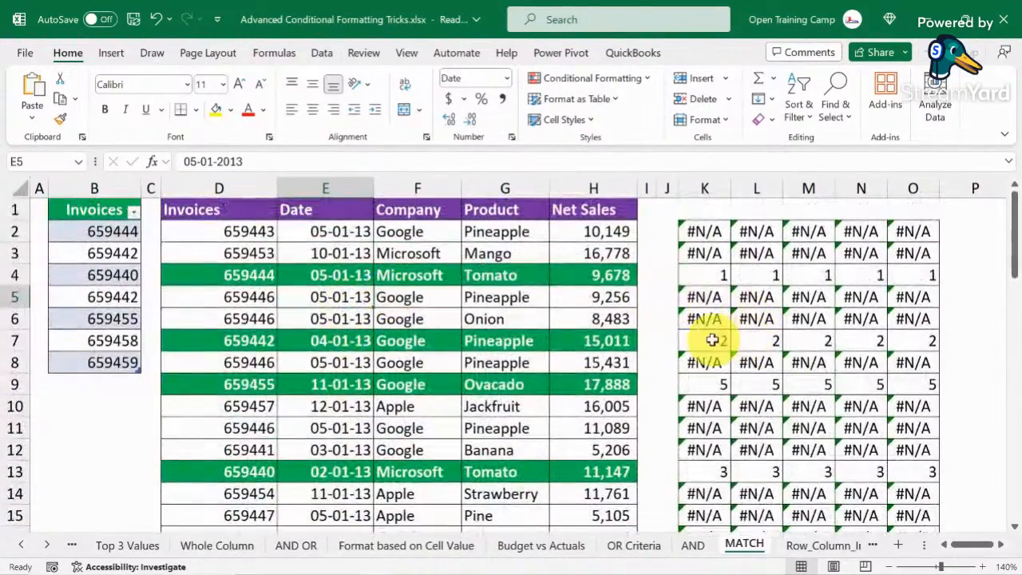
pyautogui.click(699, 274)
pyautogui.click(213, 275)
pyautogui.moveTo(213, 275); pyautogui.dragTo(628, 274)
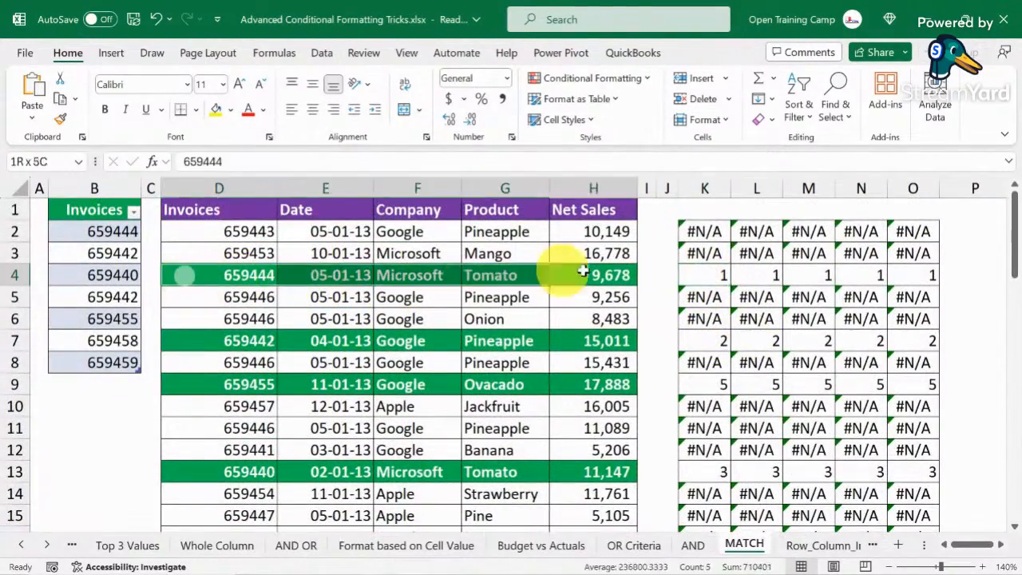
pyautogui.scroll(-6, 433, 342)
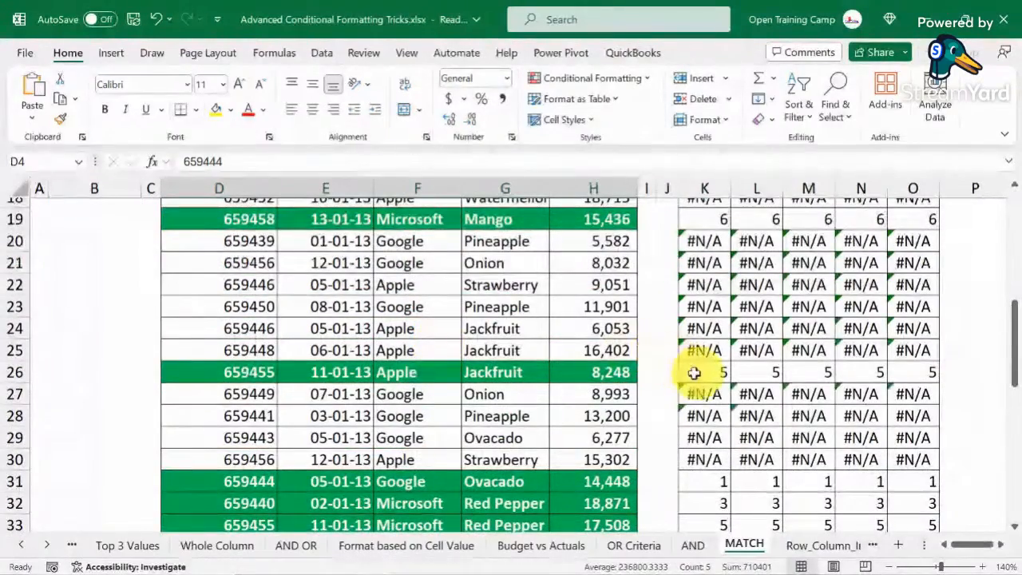
pyautogui.moveTo(200, 372); pyautogui.dragTo(611, 372)
pyautogui.scroll(-5, 446, 368)
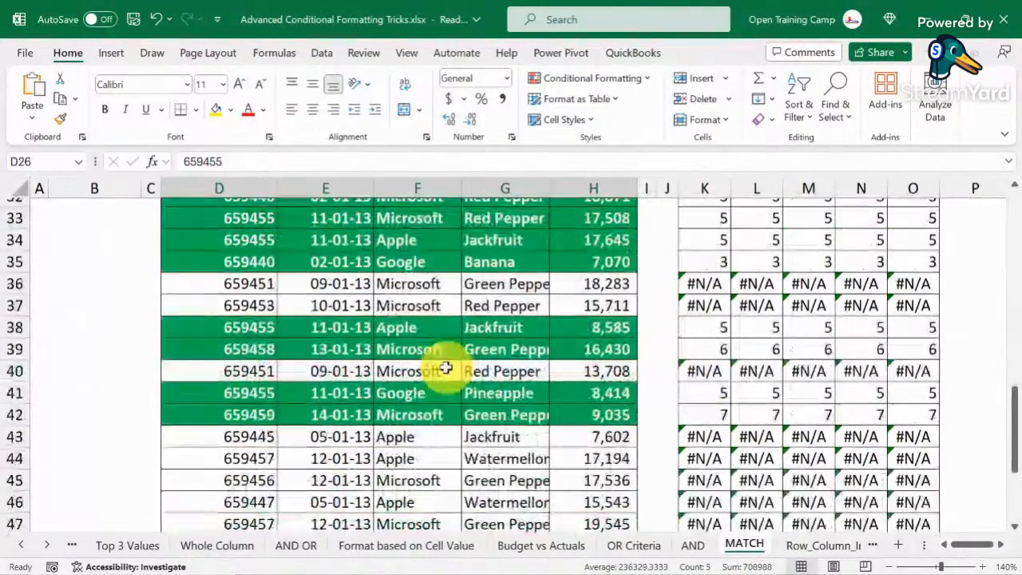
pyautogui.scroll(-2, 446, 367)
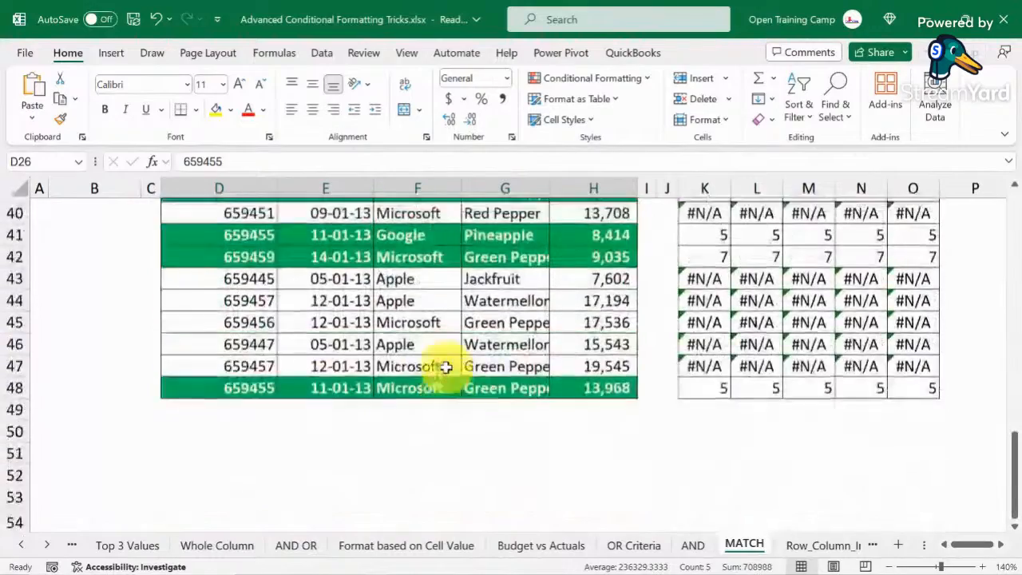
# Check the unhighlighted sales row 43 against its MATCH result in K43 and the Invoices list in B1:B8
pyautogui.scroll(2, 448, 364)
pyautogui.click(689, 441)
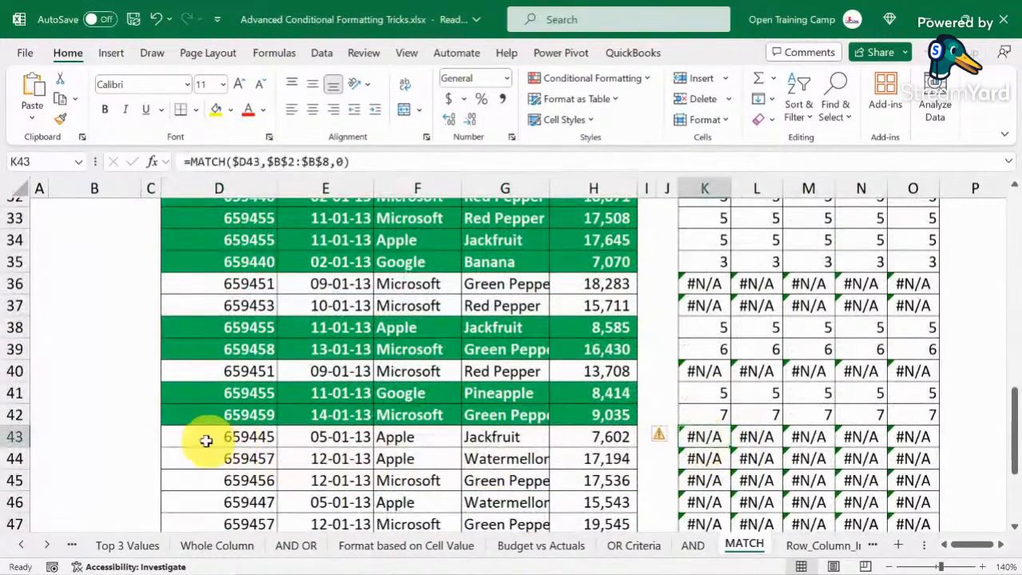
pyautogui.moveTo(205, 440); pyautogui.dragTo(589, 431)
pyautogui.scroll(2, 549, 349)
pyautogui.scroll(9, 549, 349)
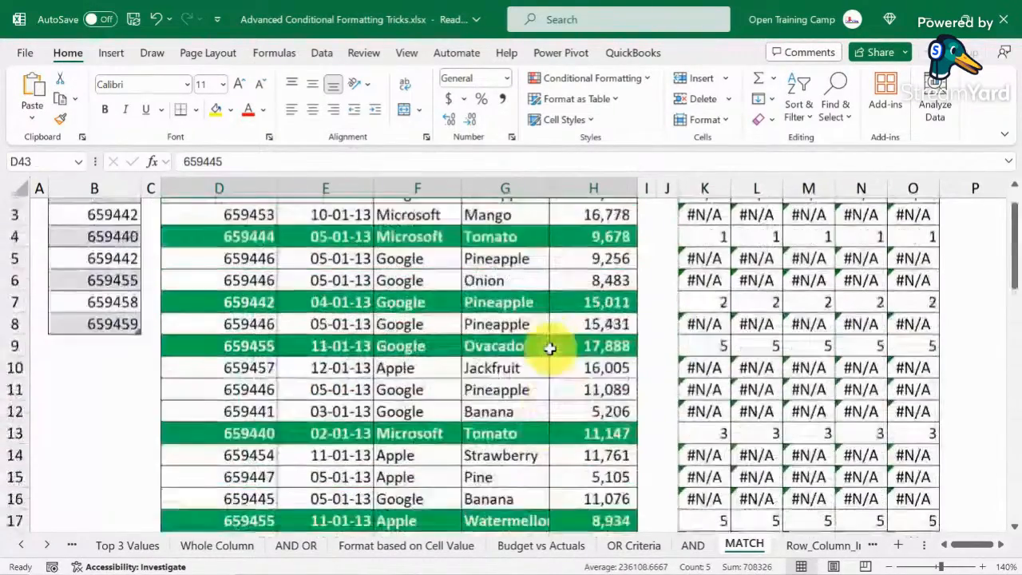
pyautogui.moveTo(94, 209); pyautogui.dragTo(101, 356)
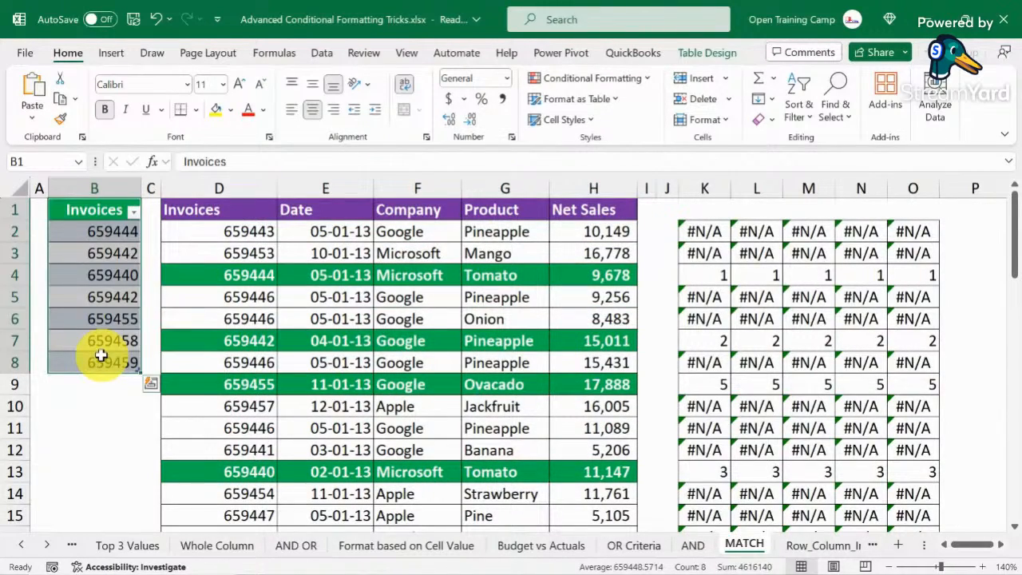
# Look through the Row_Column_Intersection and Row_Column_Intersection II sheets, ending on the Weekends sheet
pyautogui.click(810, 545)
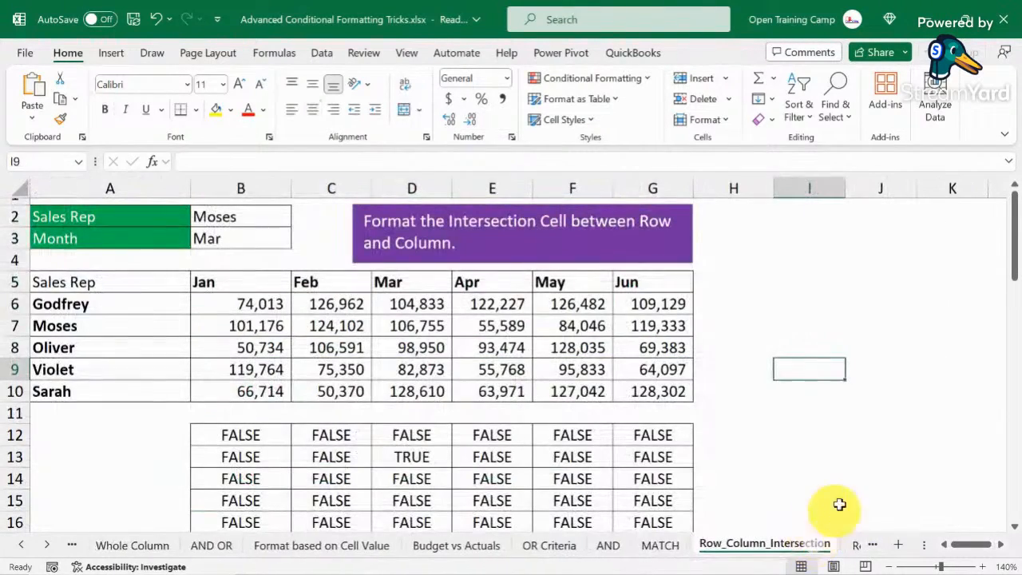
pyautogui.click(858, 545)
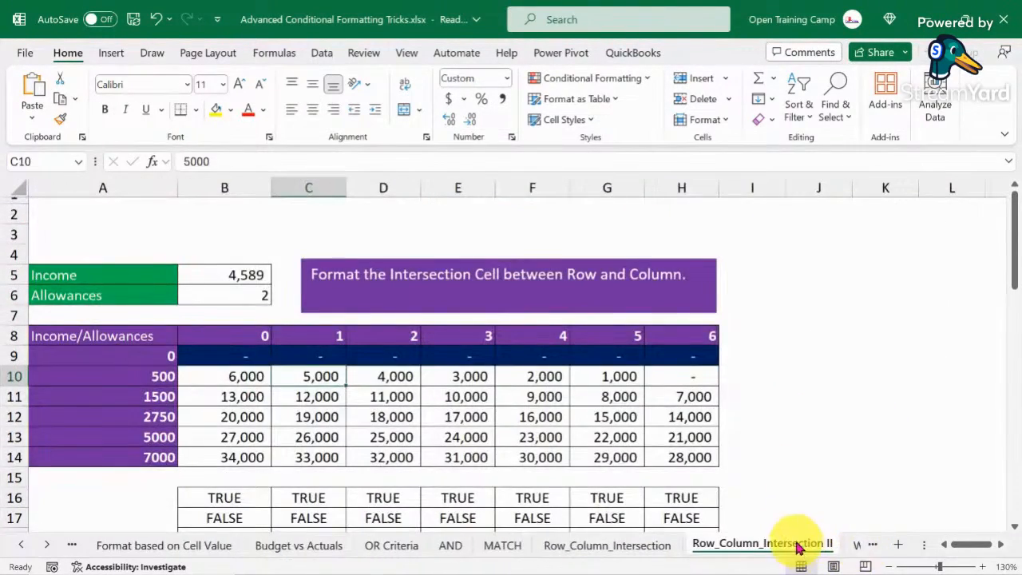
pyautogui.click(46, 545)
pyautogui.click(47, 545)
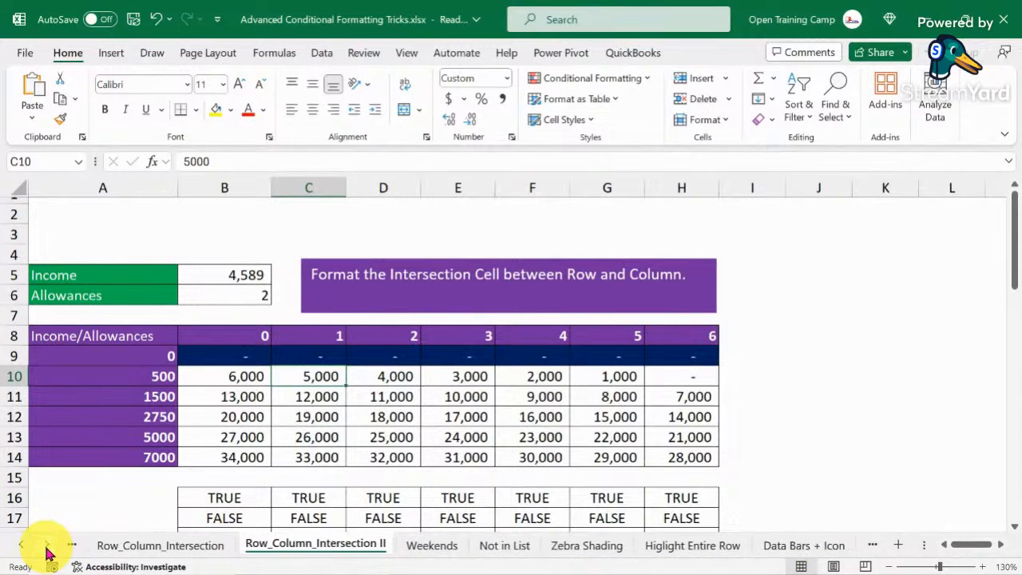
pyautogui.click(429, 547)
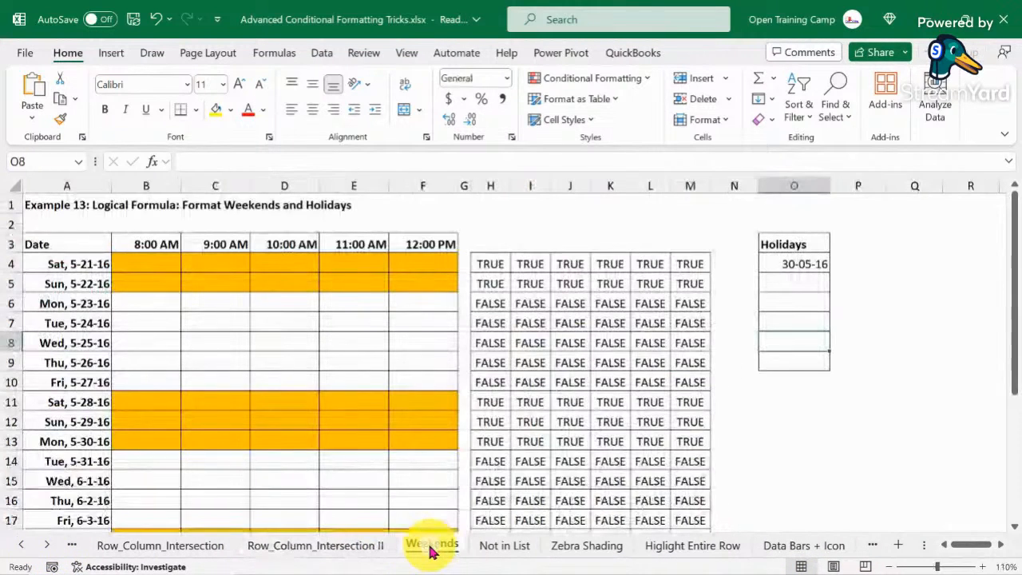